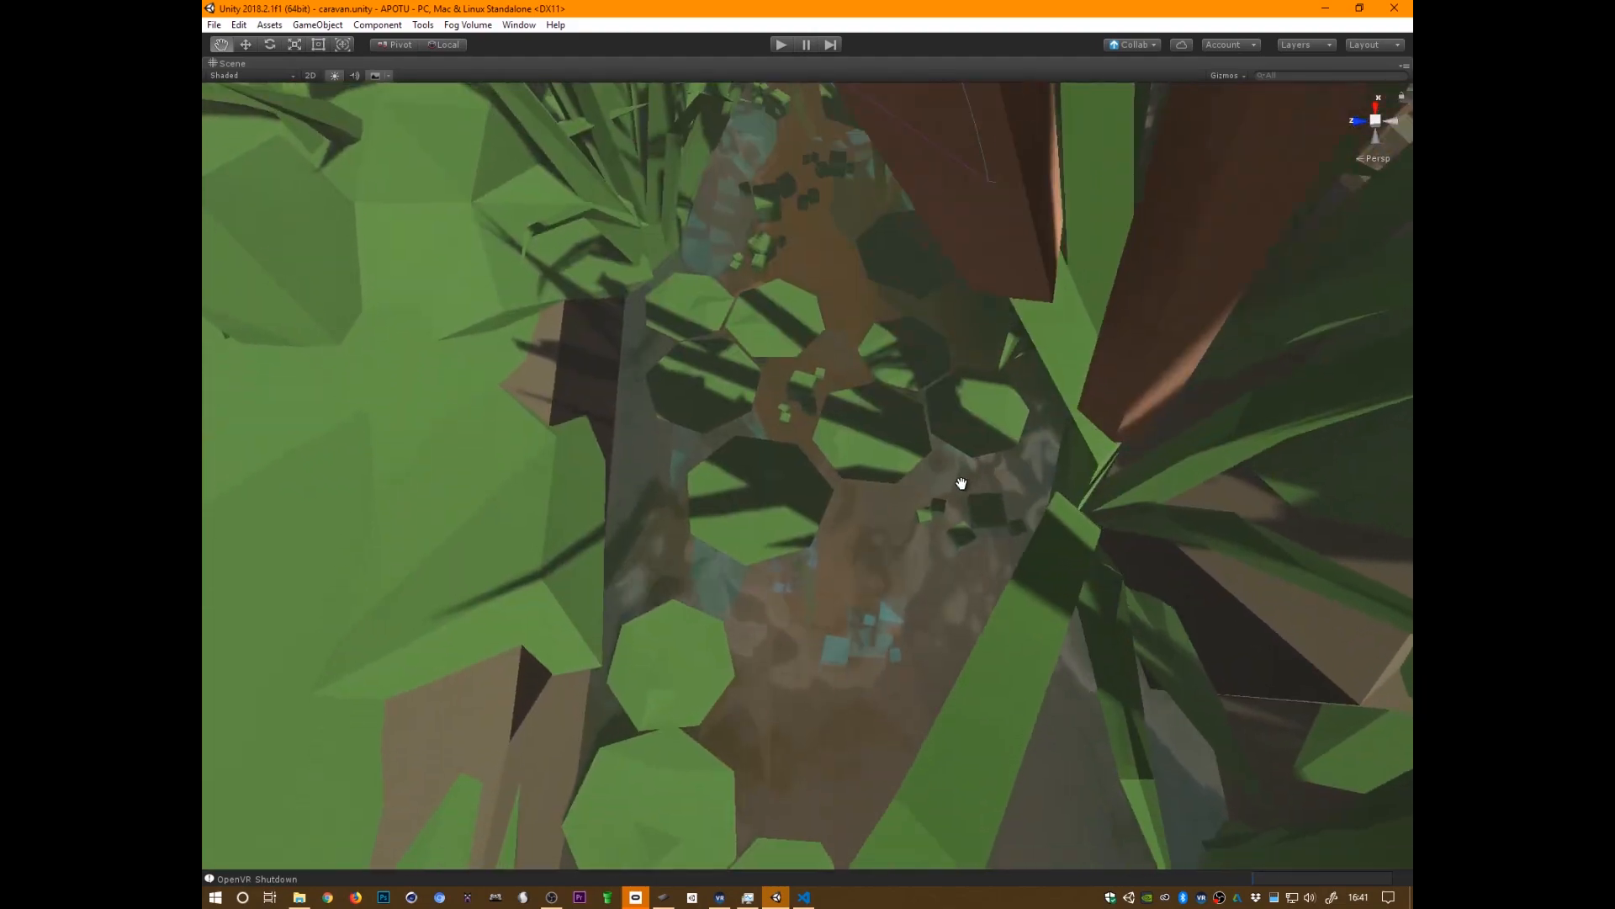
- Look over the plants and water in the ditch, then restore the full editor layout from the maximized scene view
drag(967, 481, 909, 494)
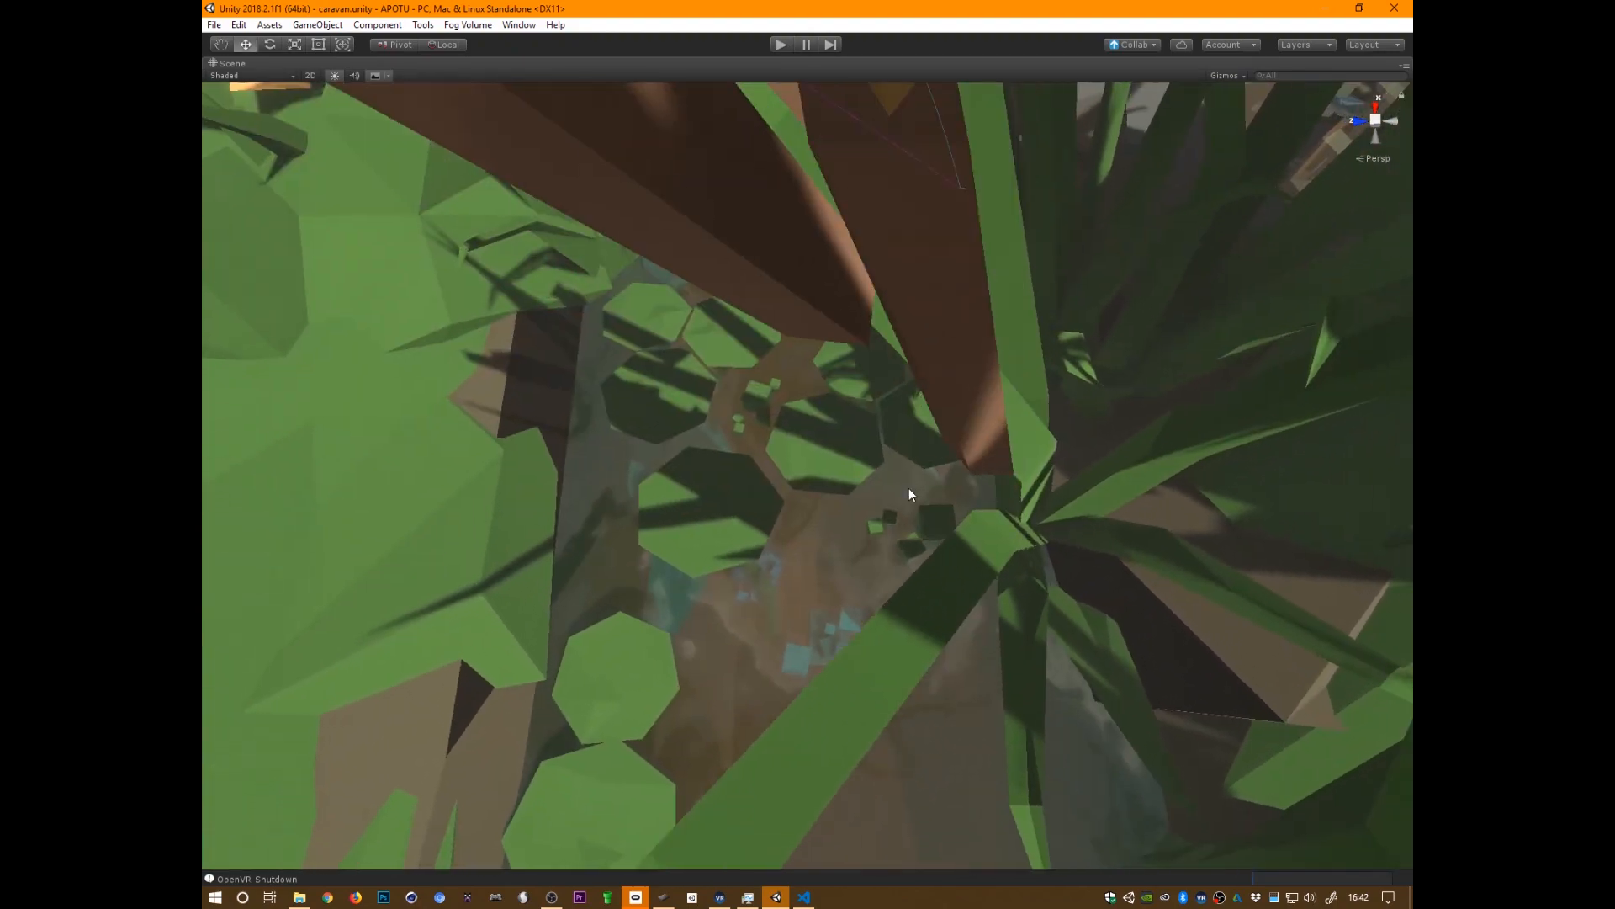
middle_drag(1086, 334, 1058, 531)
right_drag(1057, 531, 886, 527)
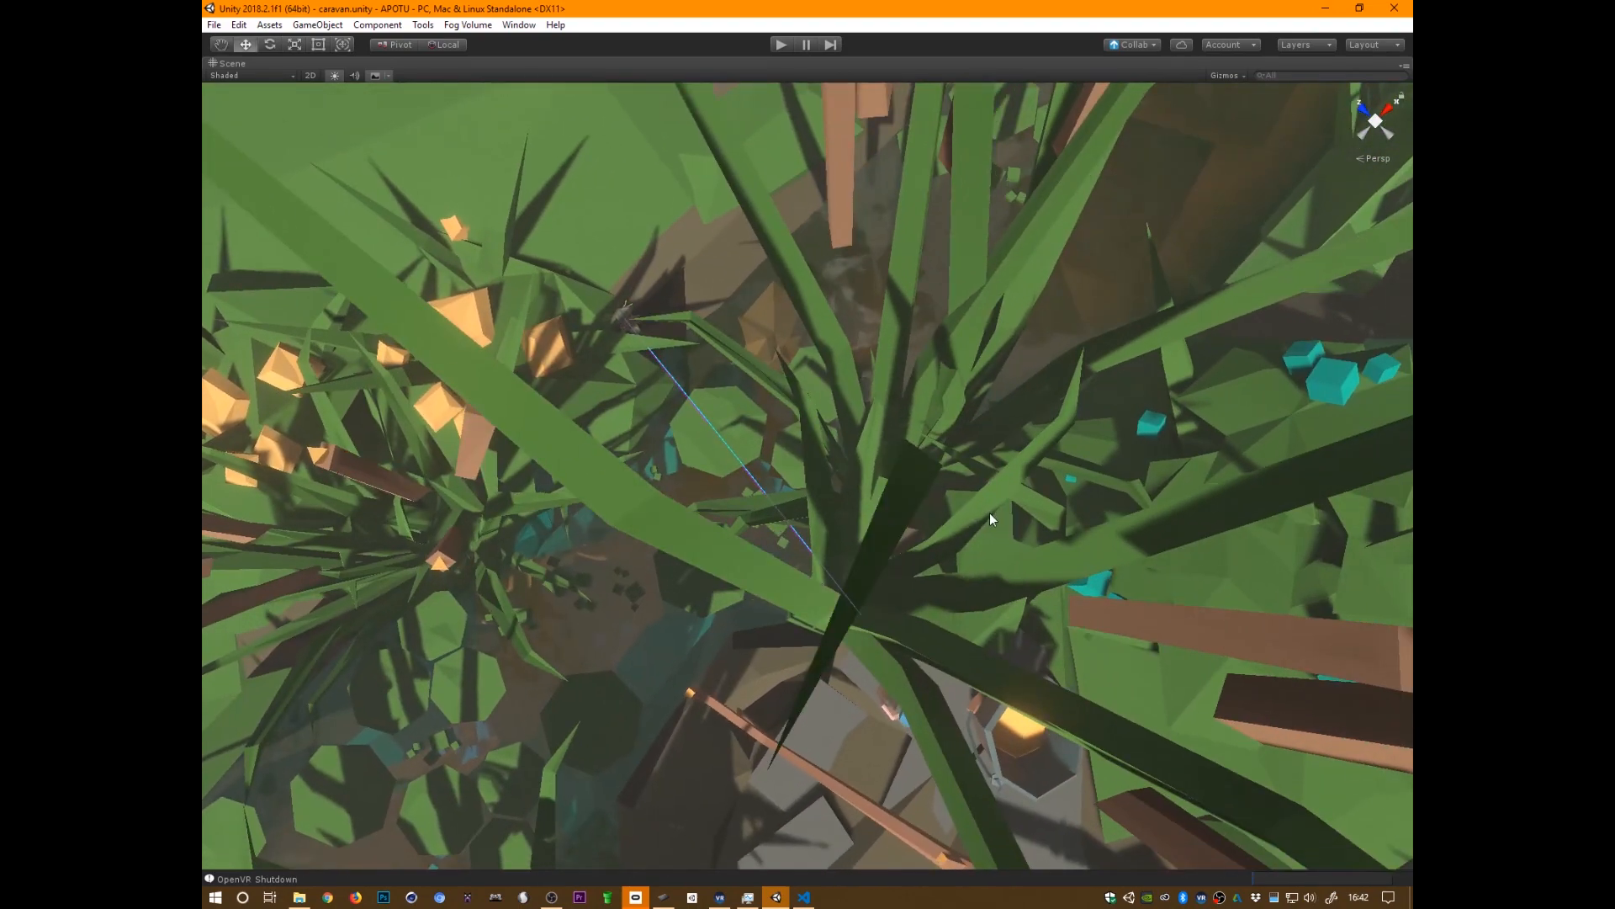
key(shift+space)
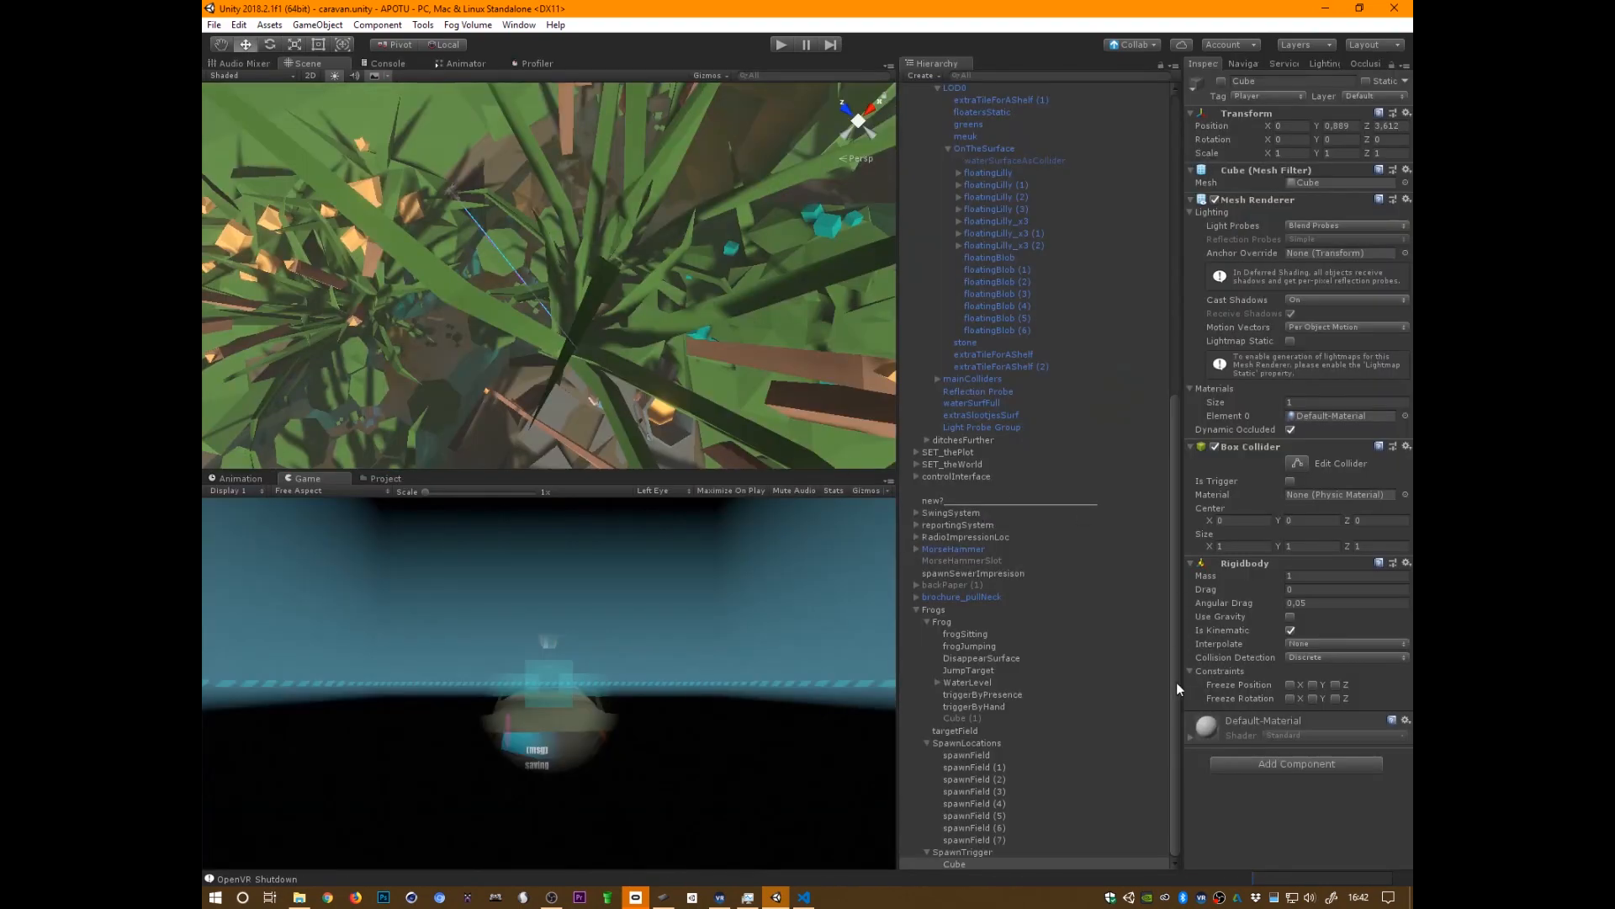
- Select the Frog object and collapse the Frog, SpawnLocations and ditchLocal branches to tidy the hierarchy
click(942, 623)
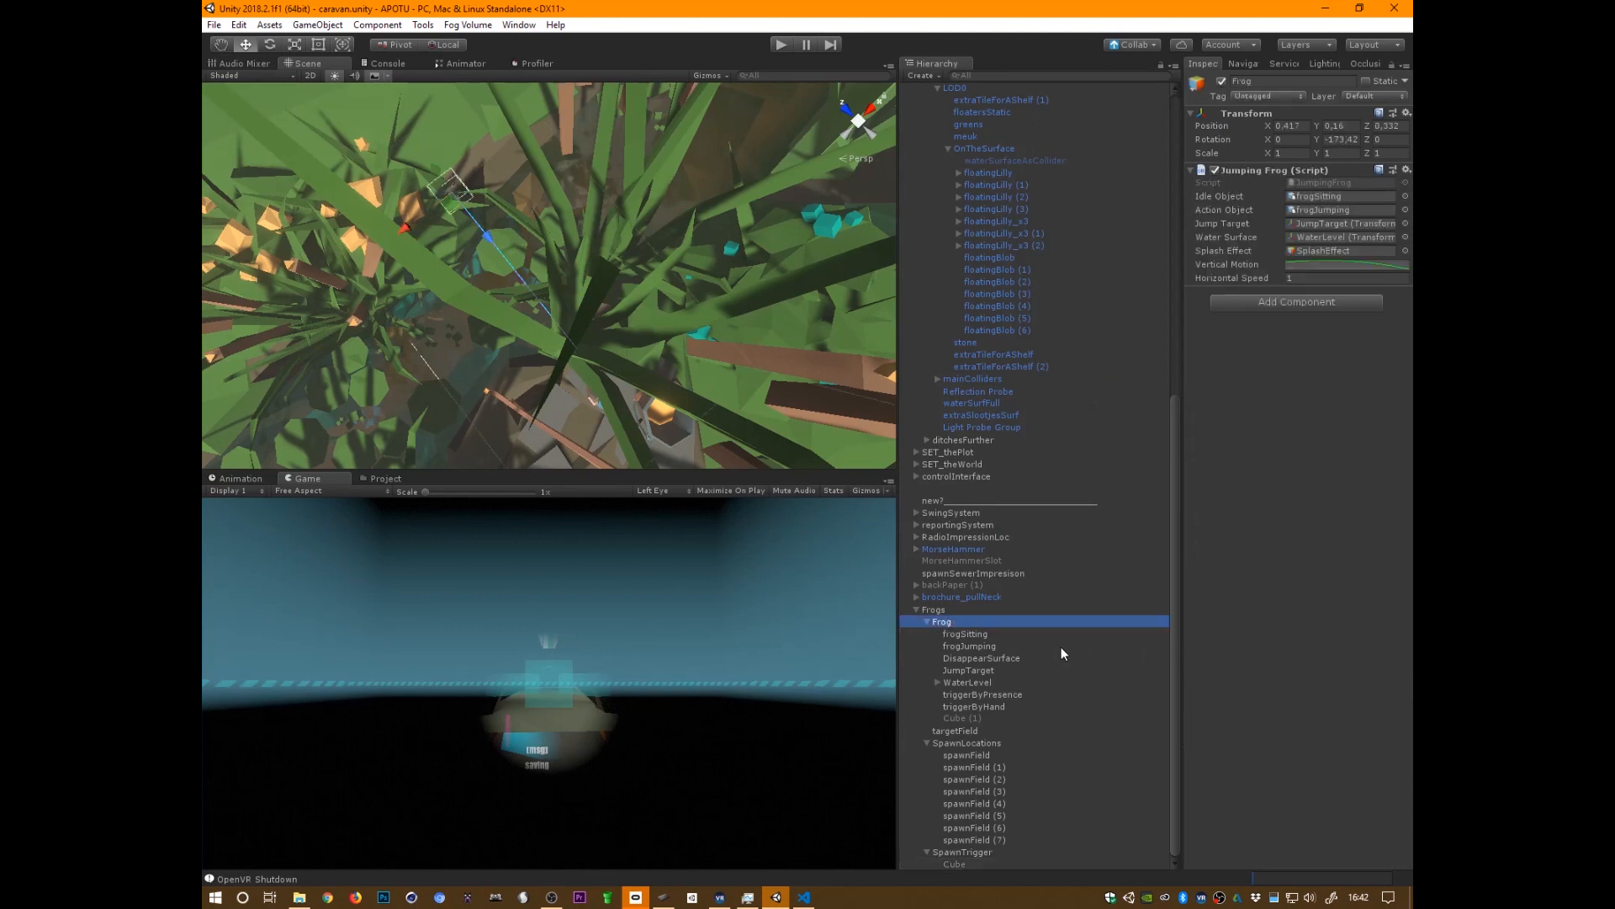
click(925, 621)
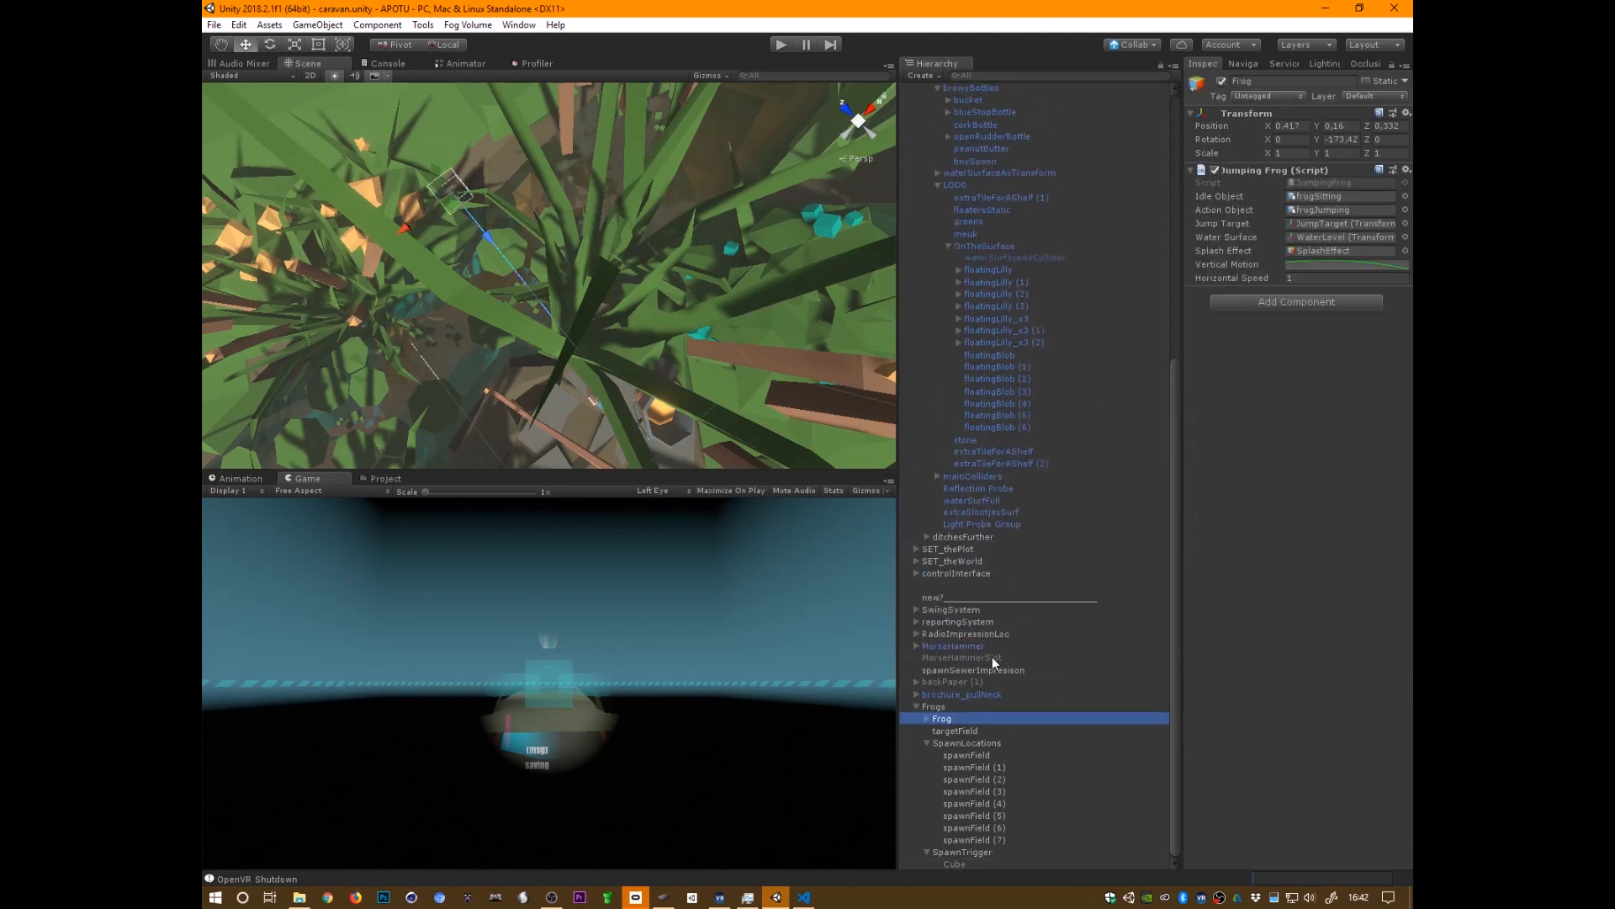
click(926, 744)
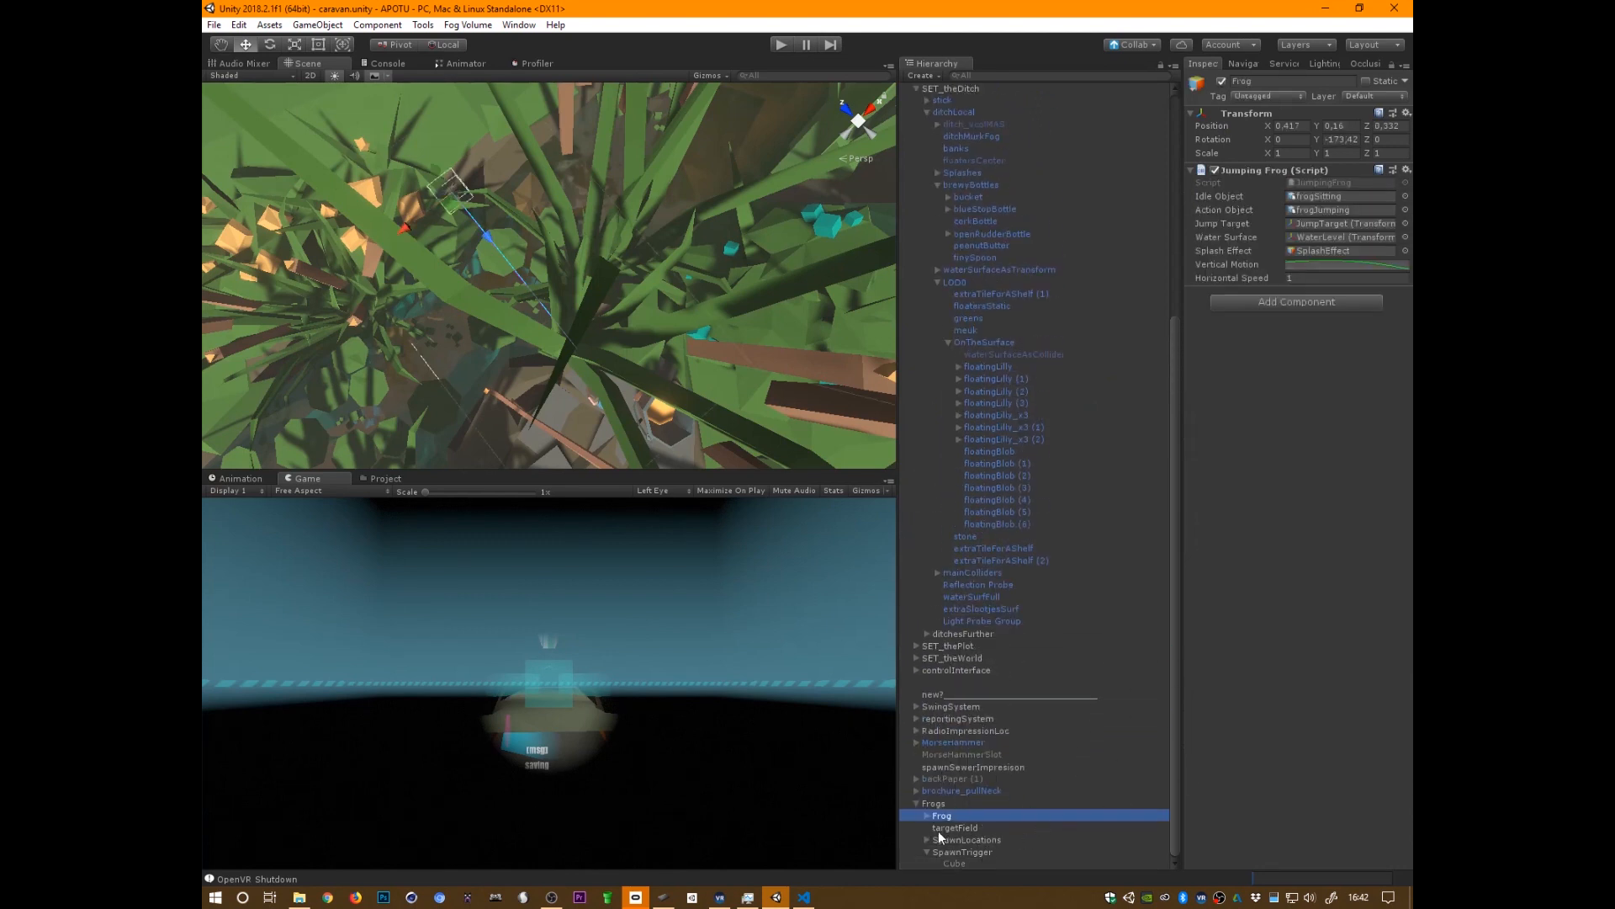
click(928, 111)
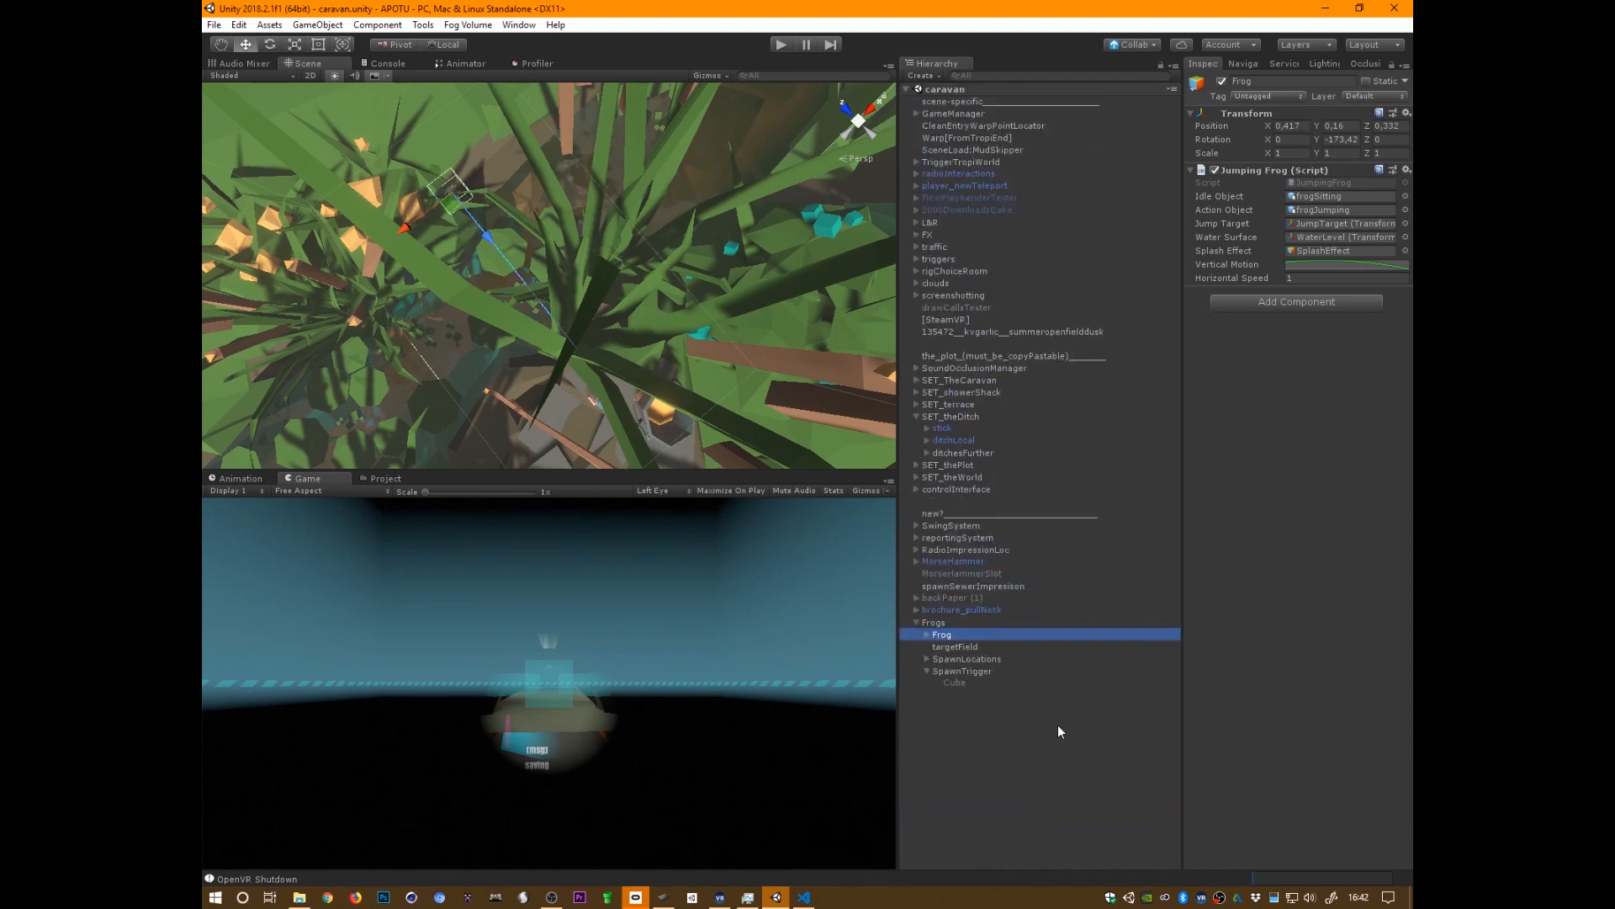
- Expand the Frog object and inspect its frogSitting and frogJumping children
click(927, 635)
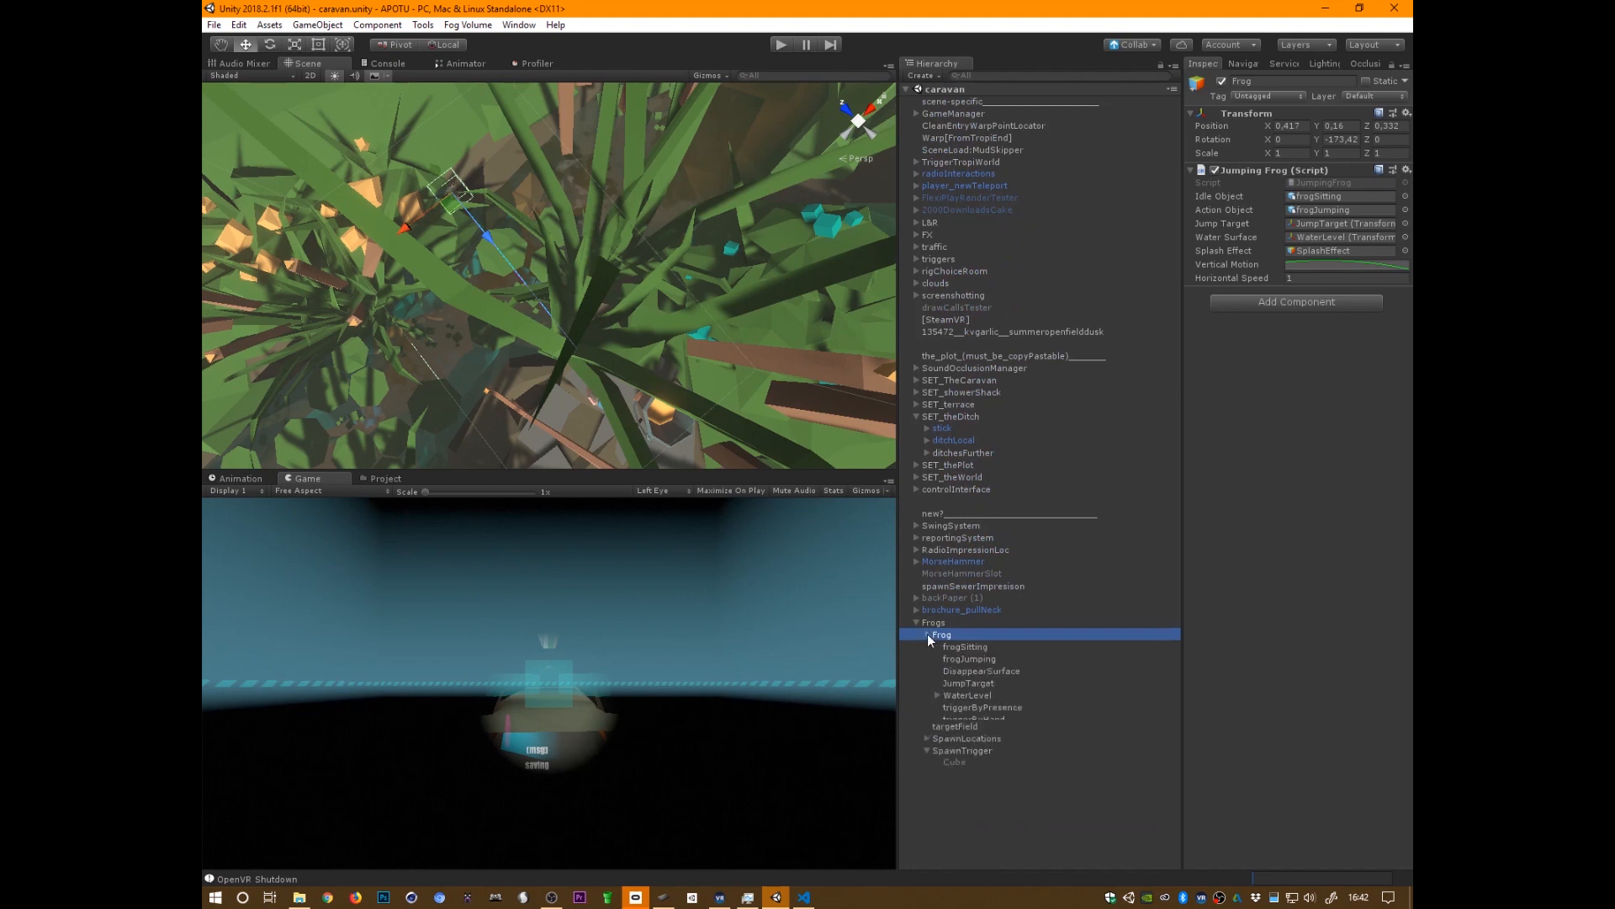
click(976, 644)
click(982, 658)
click(979, 647)
click(983, 659)
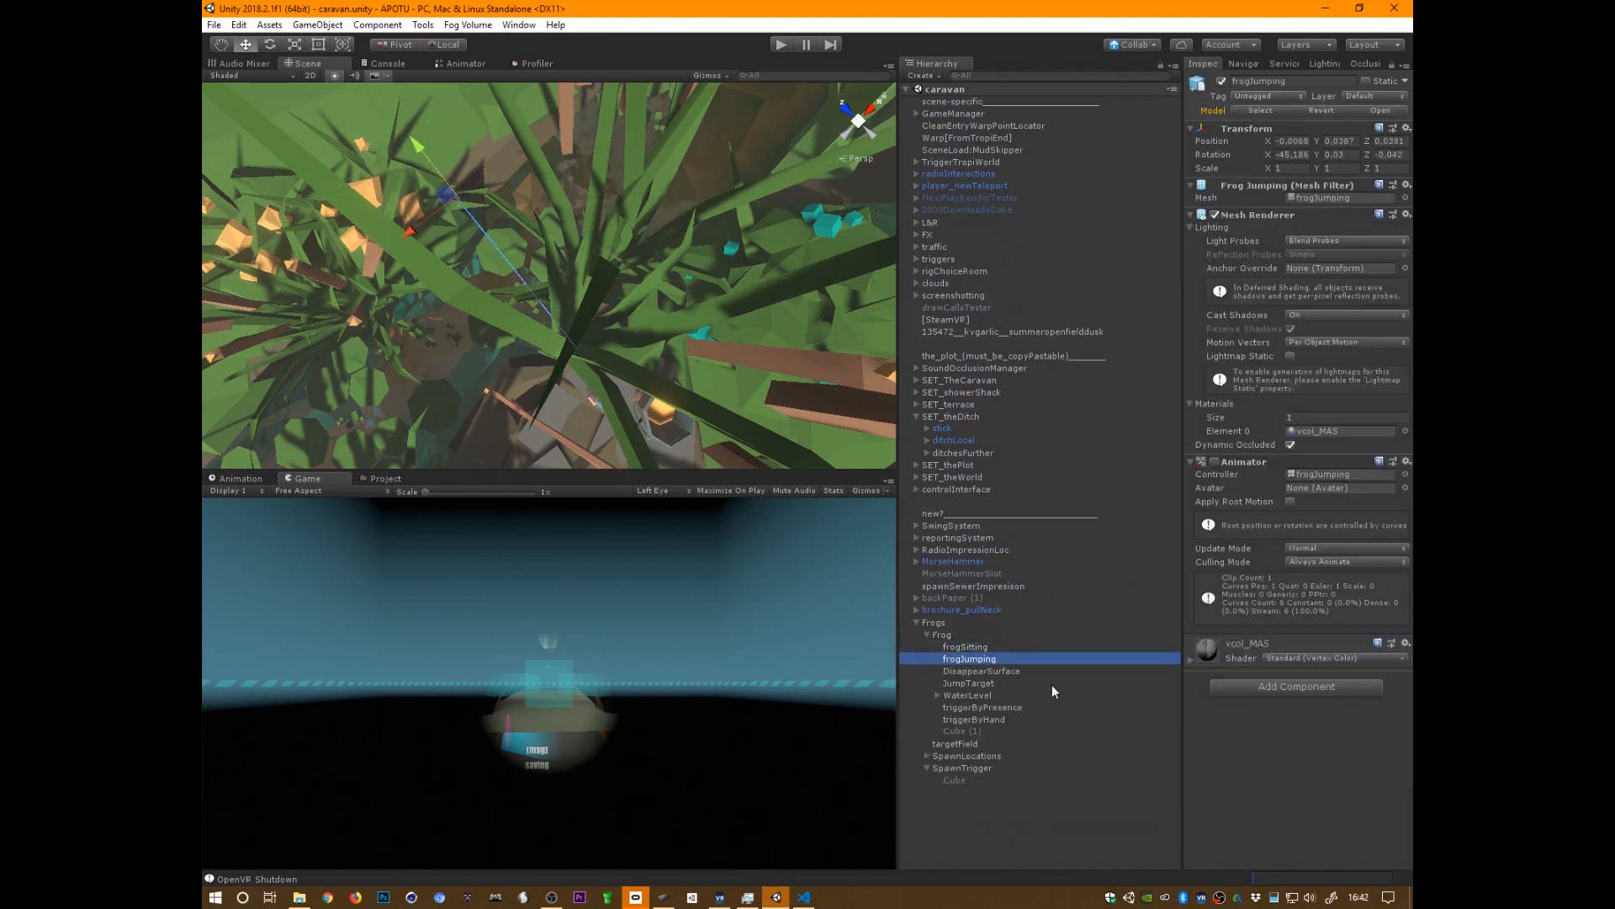
- Find the Frog's DisappearSurface child in the scene and delete it
click(1003, 669)
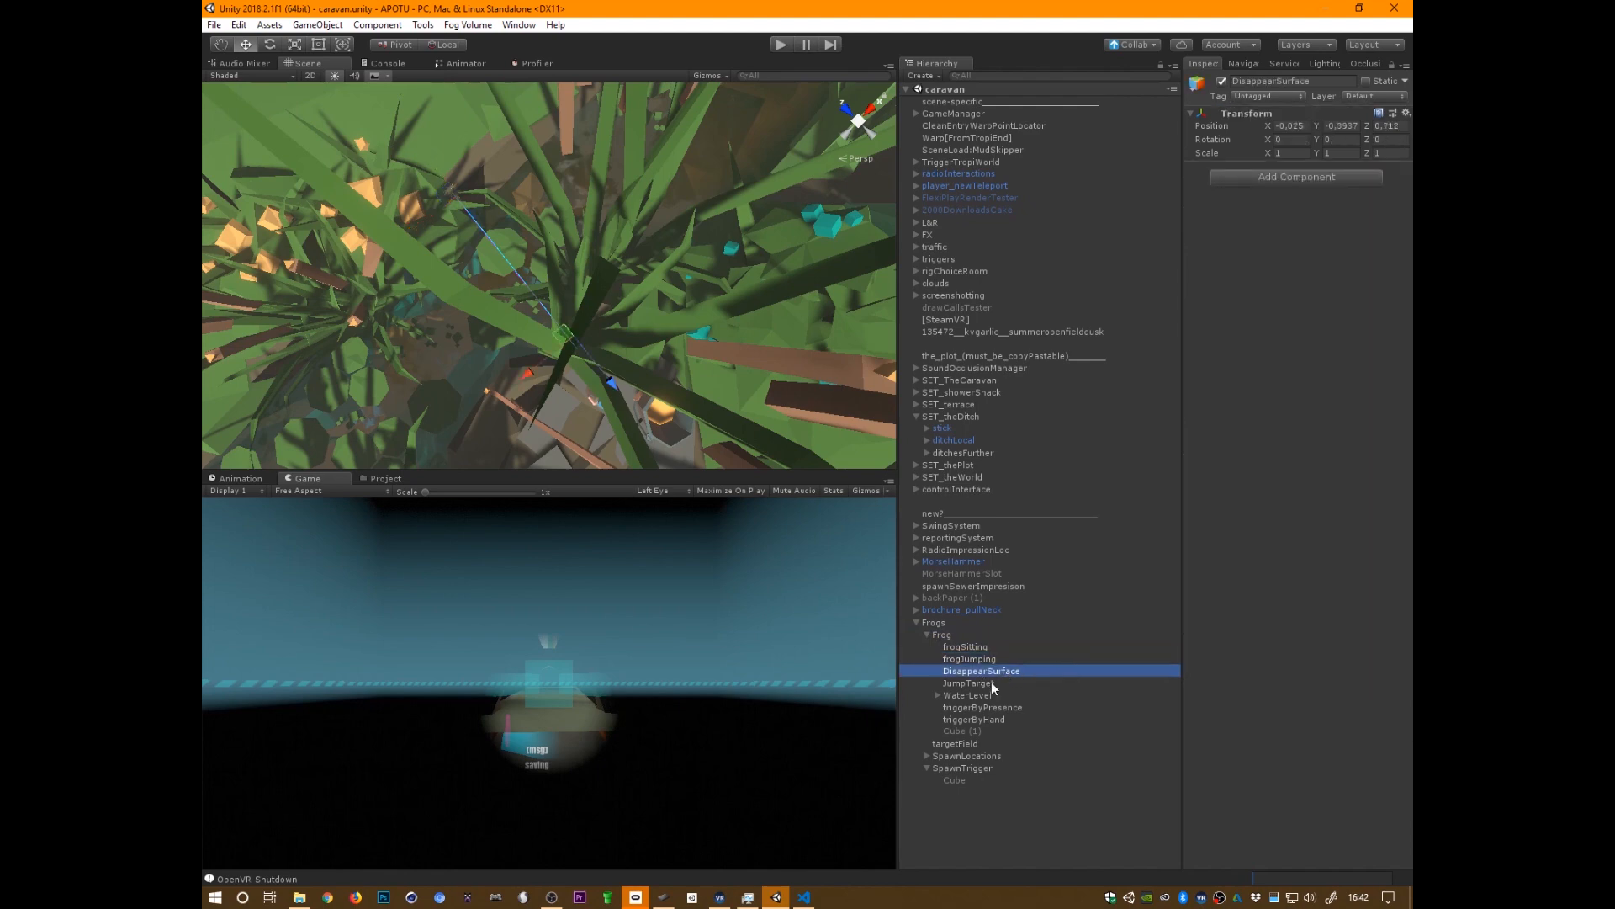
alt+drag(791, 303, 881, 414)
key(f)
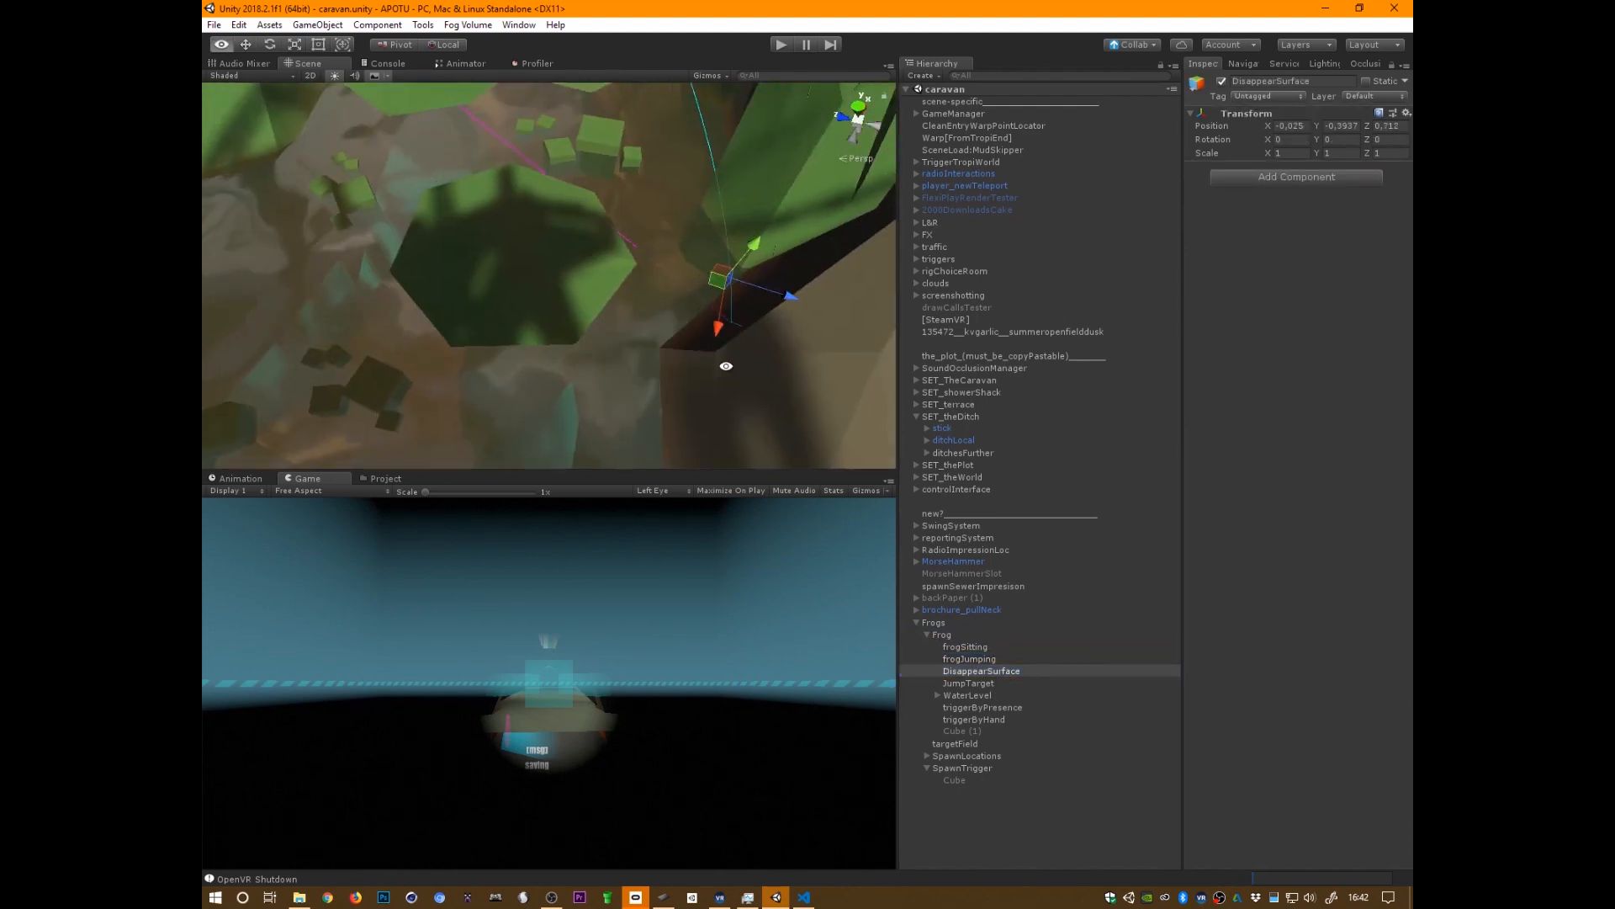
click(1006, 670)
key(Delete)
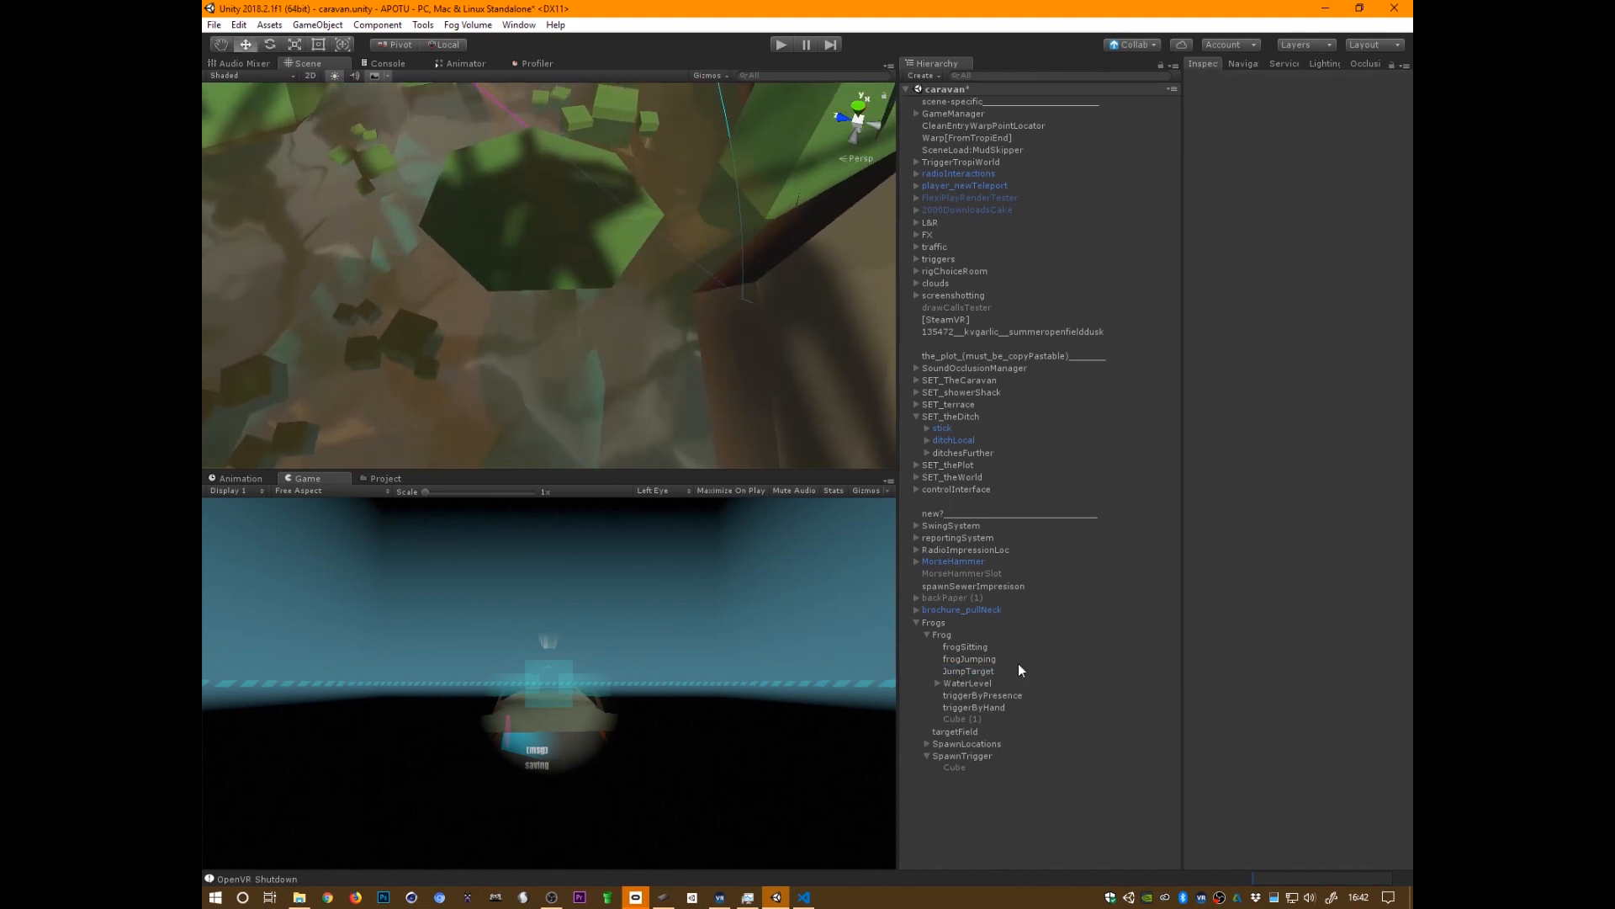
- Review the Frog's Jumping Frog script settings and the location of its JumpTarget in the ditch
click(956, 638)
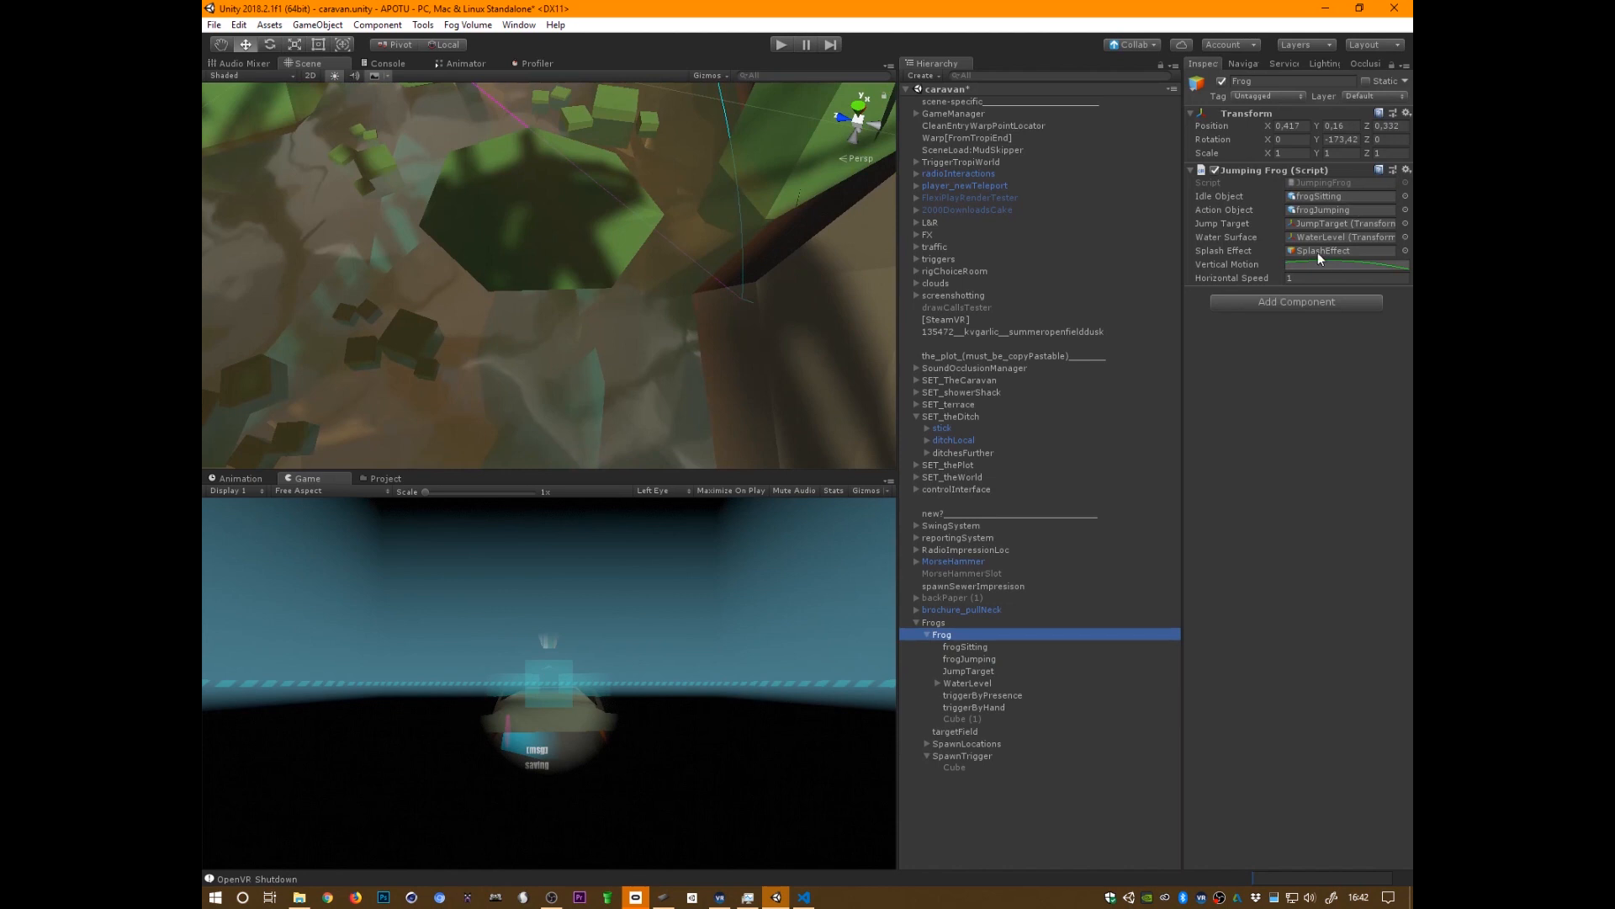
click(970, 671)
mouse_move(762, 420)
alt+mouse_down()
mouse_move(730, 371)
mouse_move(789, 416)
alt+mouse_up()
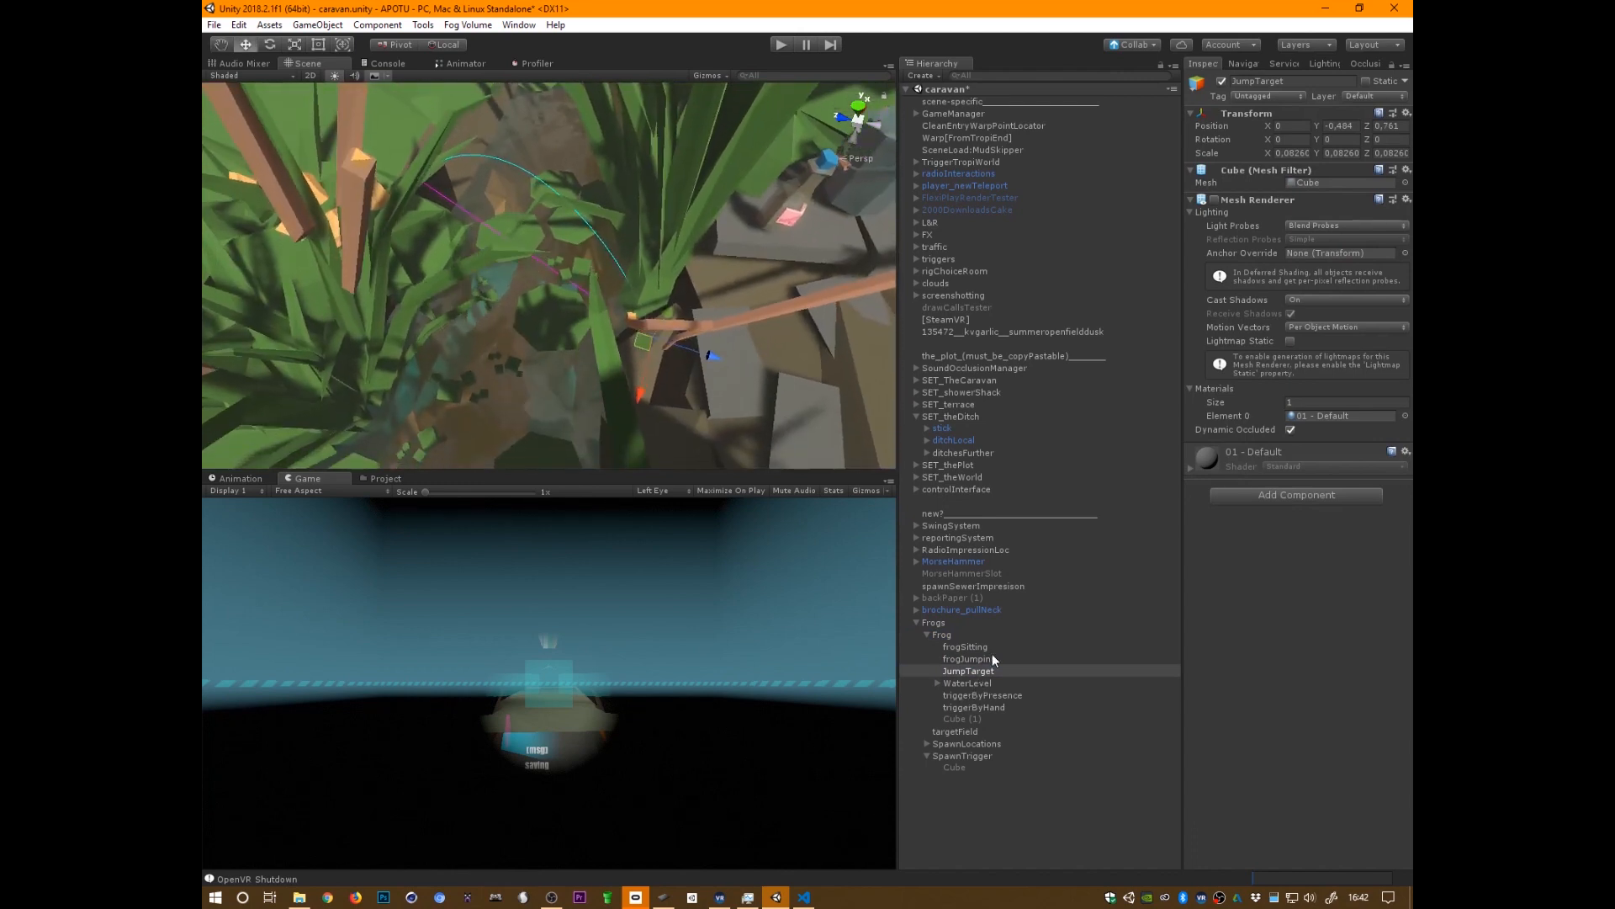
- Move the WaterLevel object horizontally among the lily pads, to about X 0.337 and Z 0.405
click(977, 682)
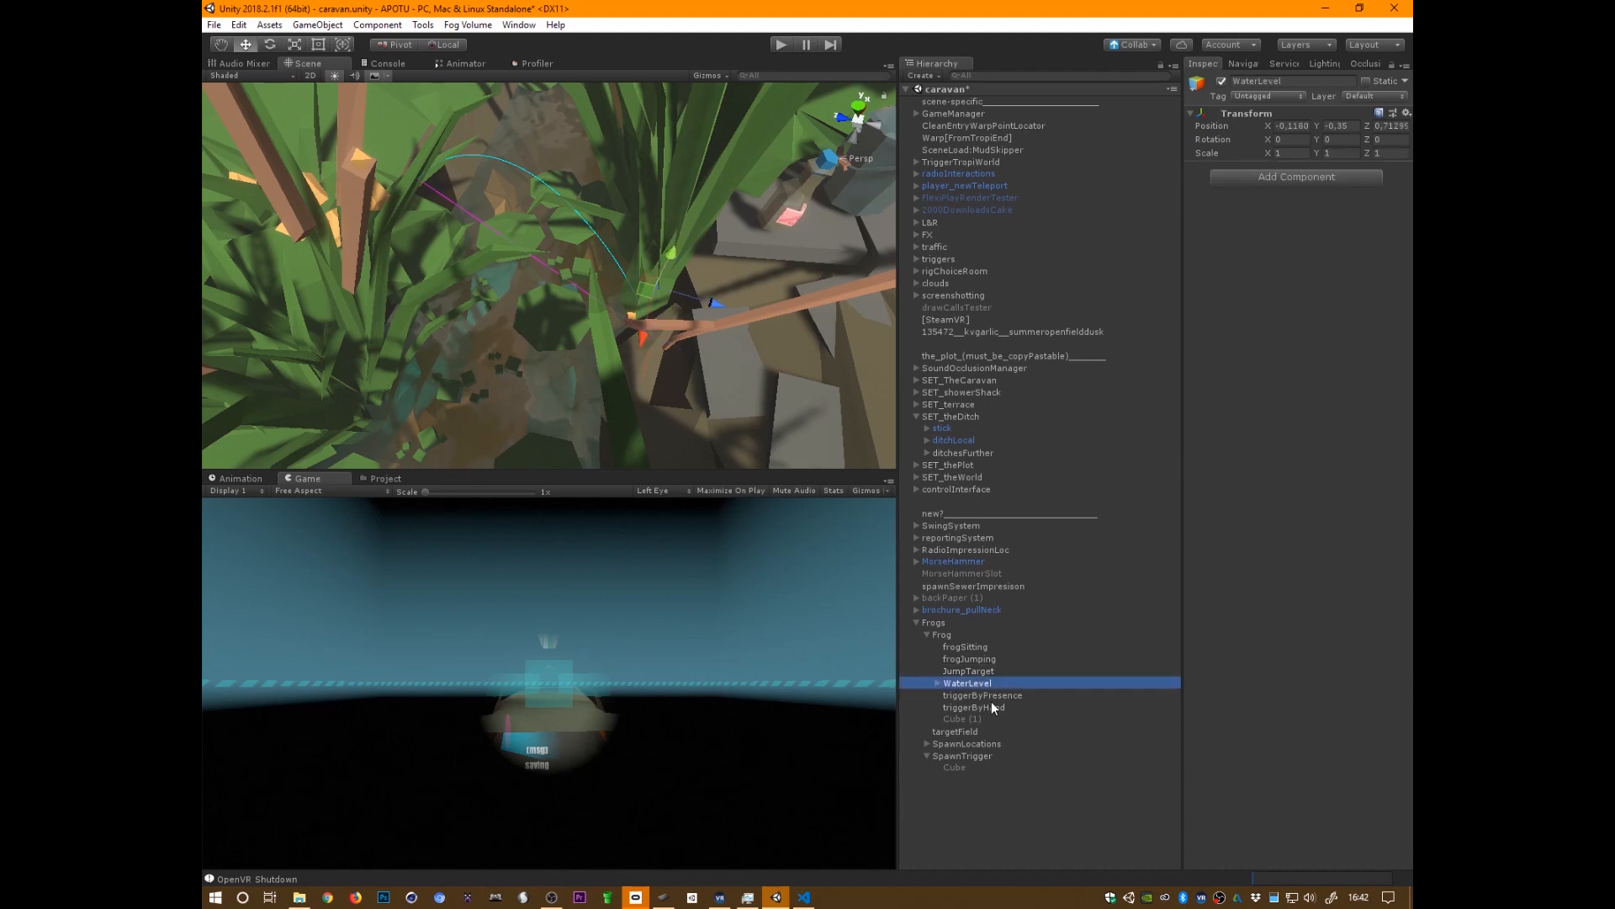
drag(649, 296, 522, 393)
alt+drag(687, 430, 779, 358)
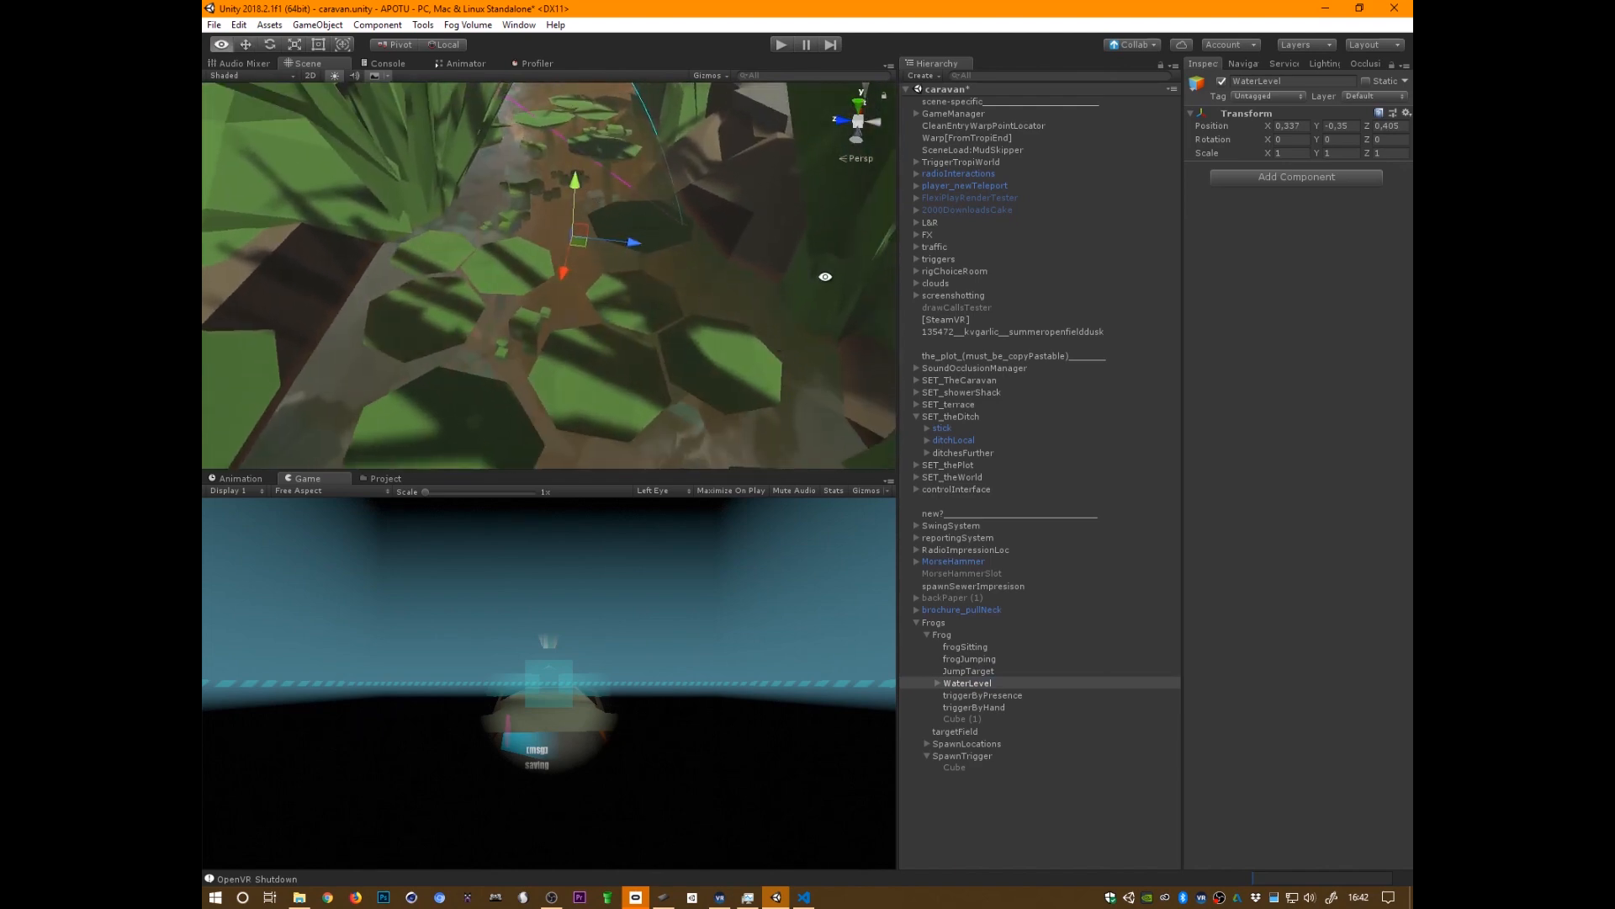
alt+drag(826, 278, 800, 421)
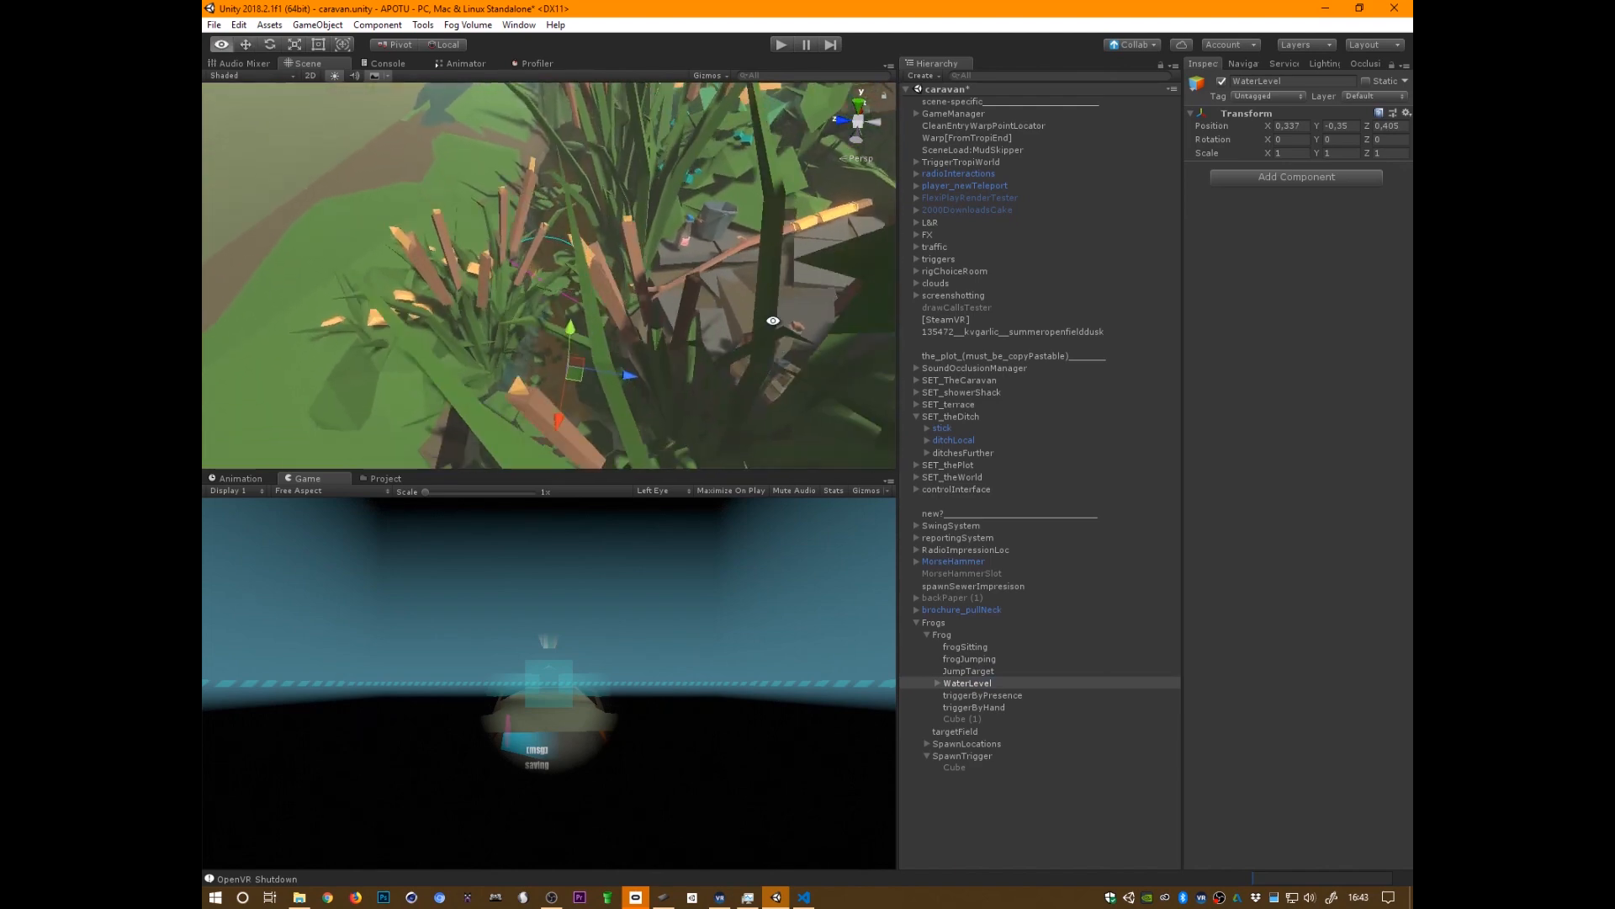
alt+drag(675, 434, 749, 346)
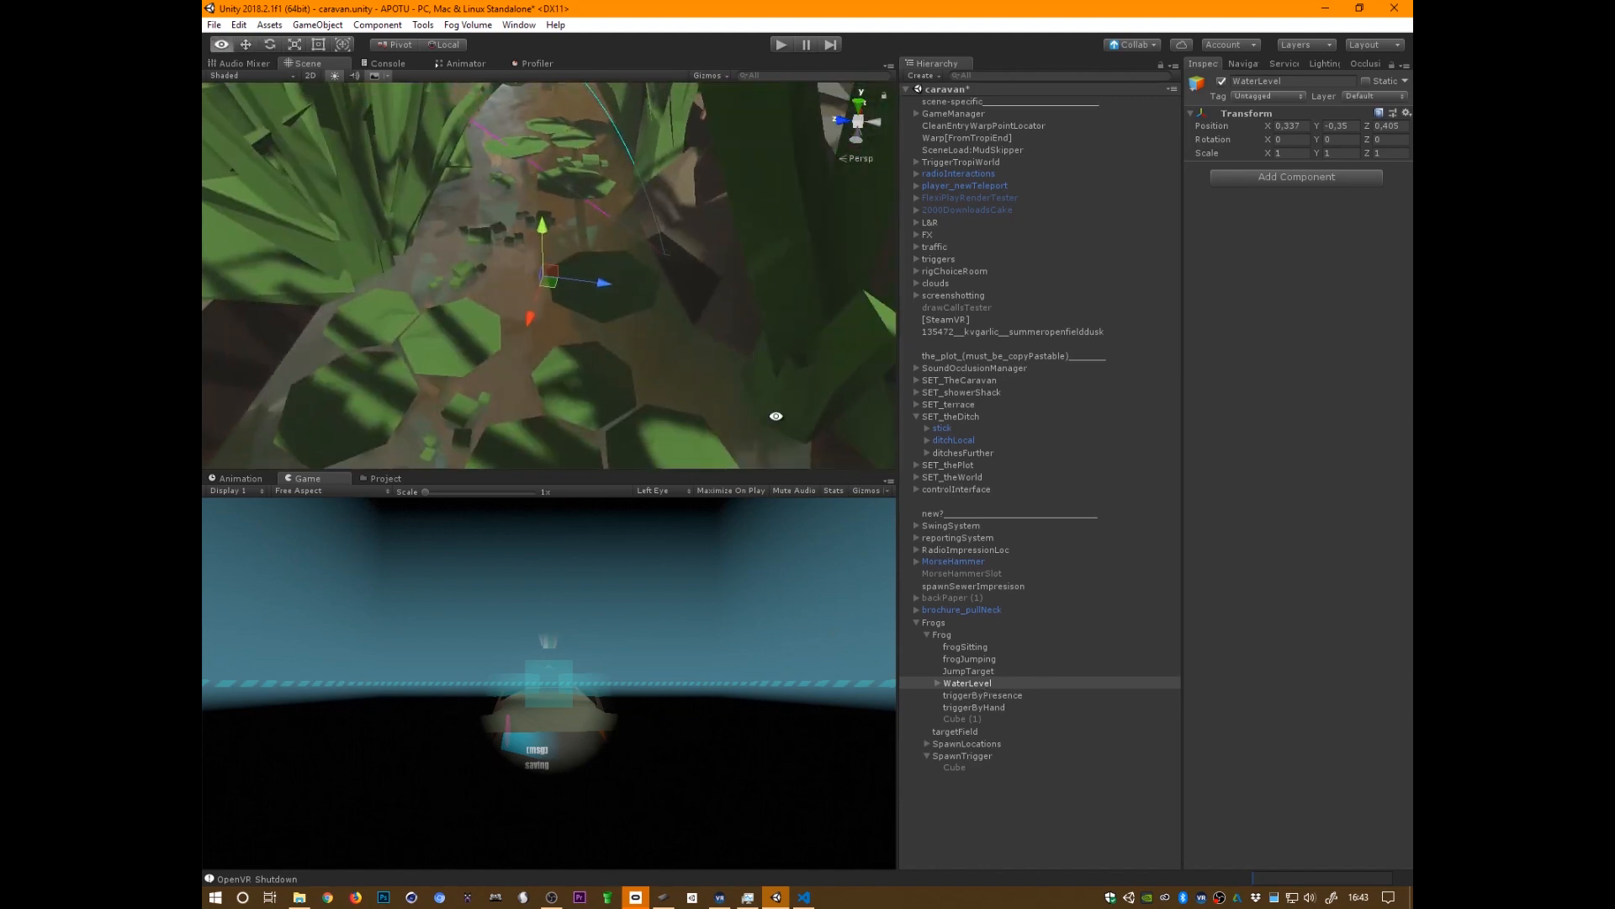
alt+drag(704, 247, 530, 252)
- Reparent WaterLevel from Frog to directly under Frogs, above Frog, and collapse the Frog branch
drag(971, 682, 964, 629)
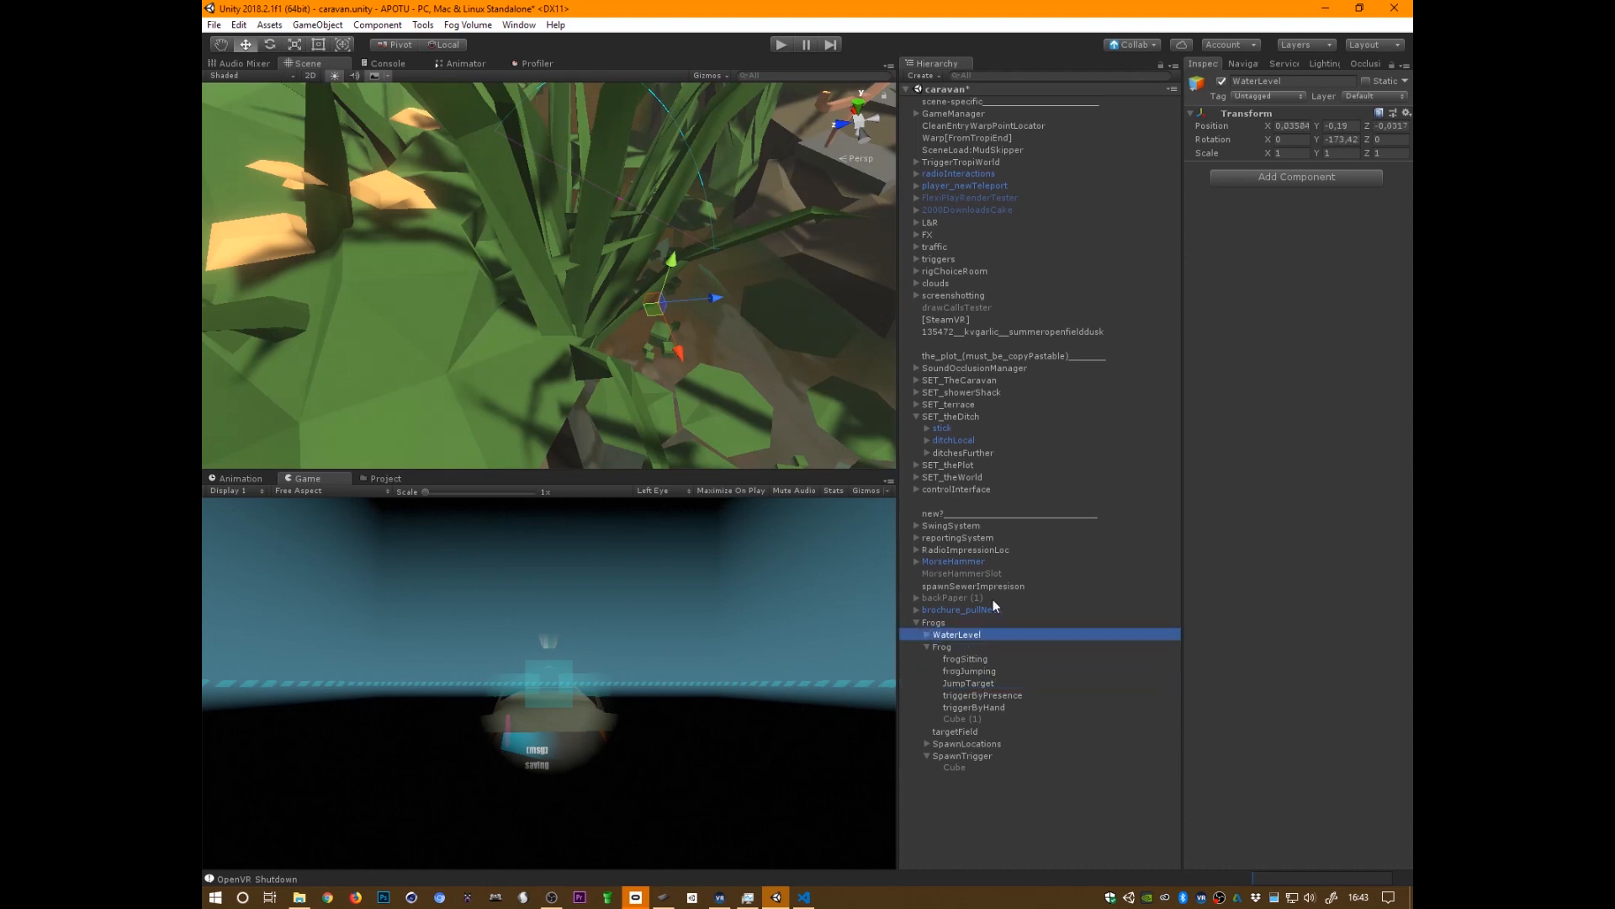
alt+drag(808, 395, 791, 319)
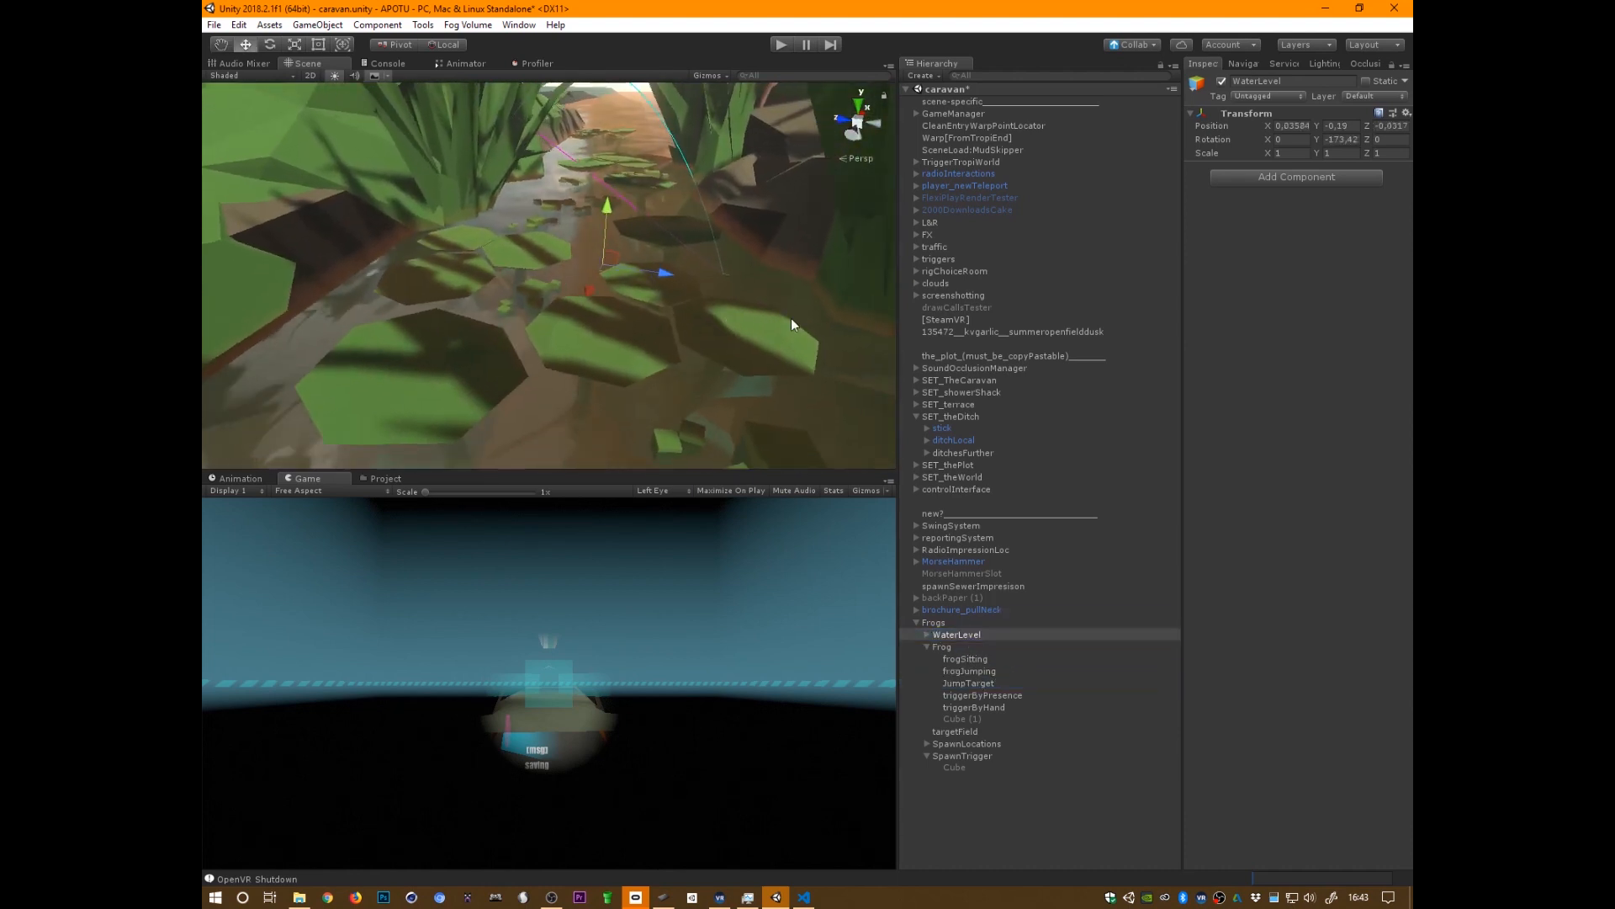
click(949, 646)
click(928, 647)
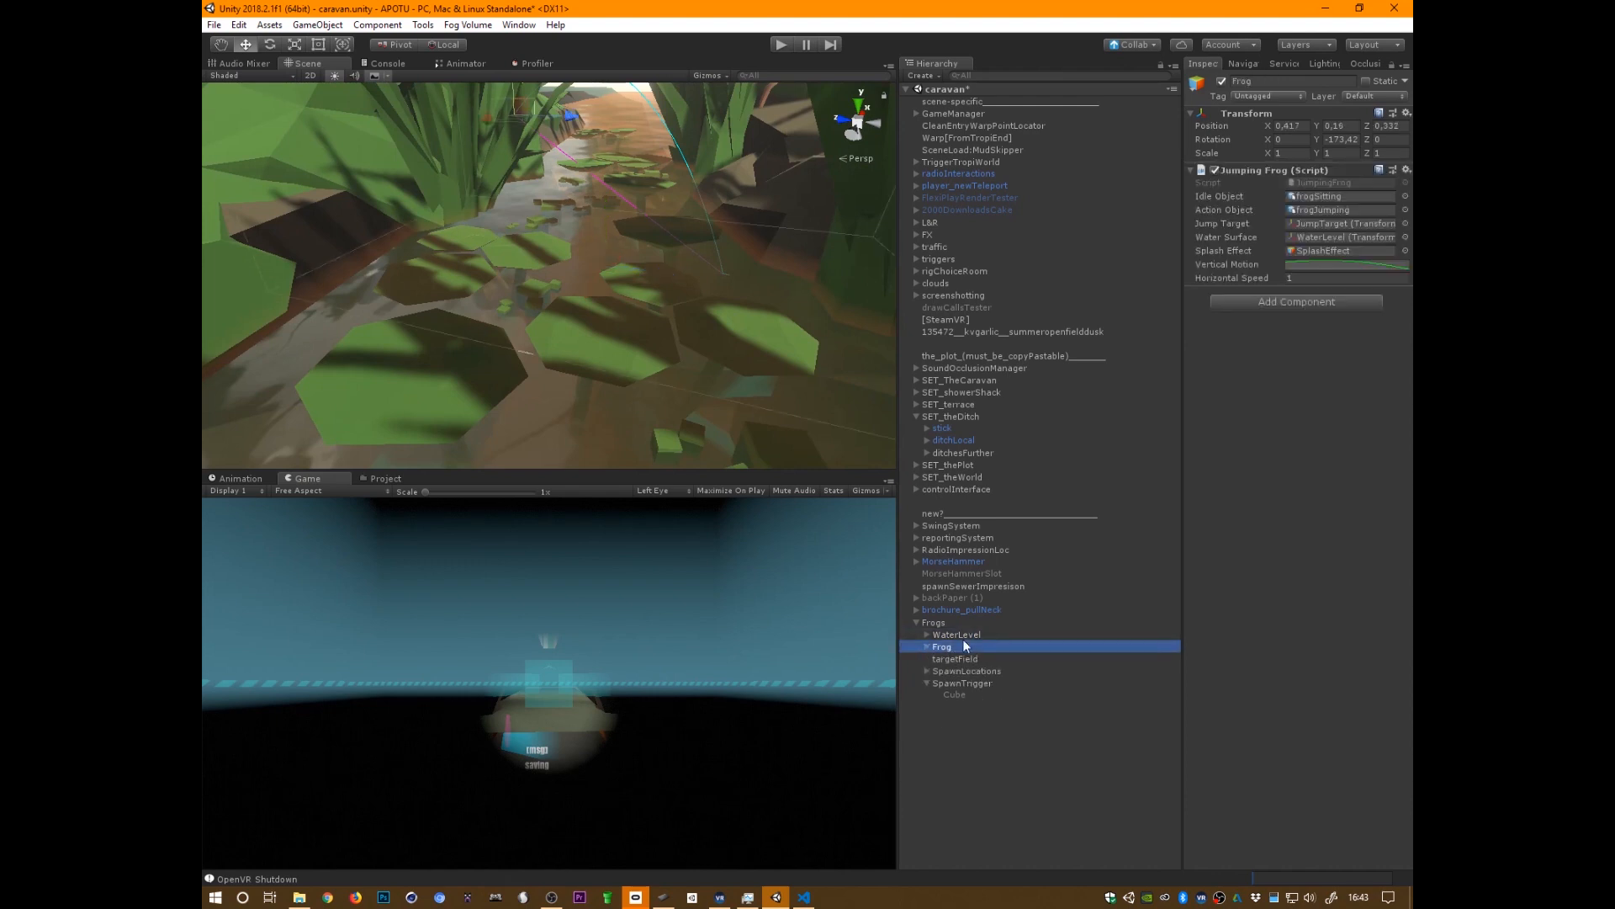
- Adjust the WaterLevel object's height to match the ditch's water surface, at about Y -0.006
click(964, 638)
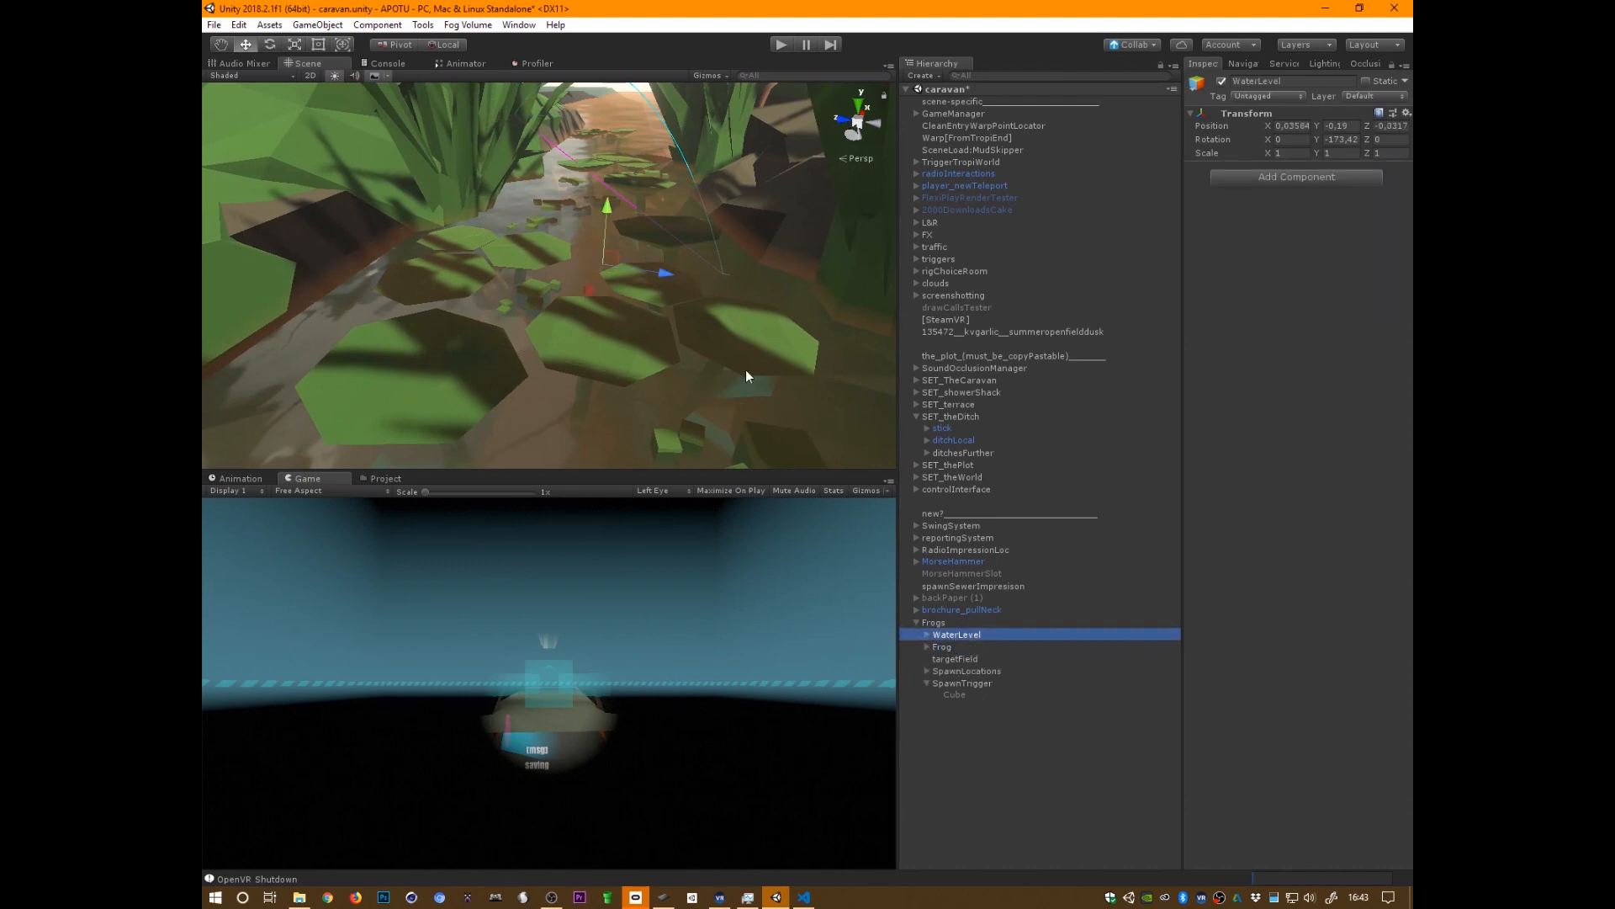
alt+drag(680, 245, 731, 216)
alt+drag(786, 293, 700, 241)
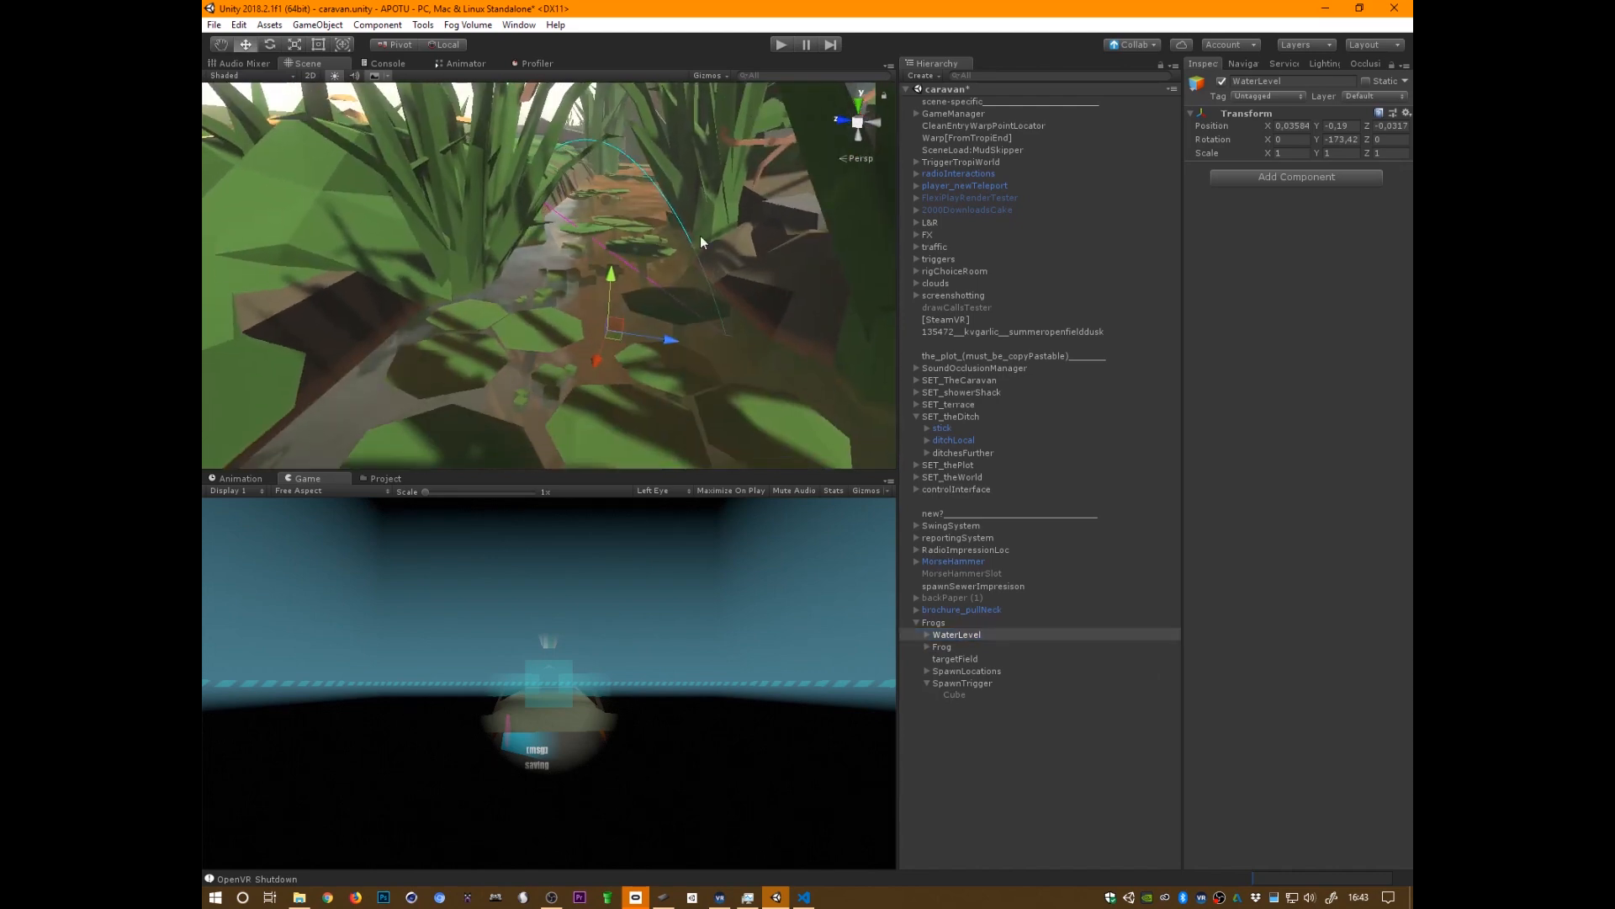
drag(614, 276, 615, 219)
alt+drag(748, 385, 758, 333)
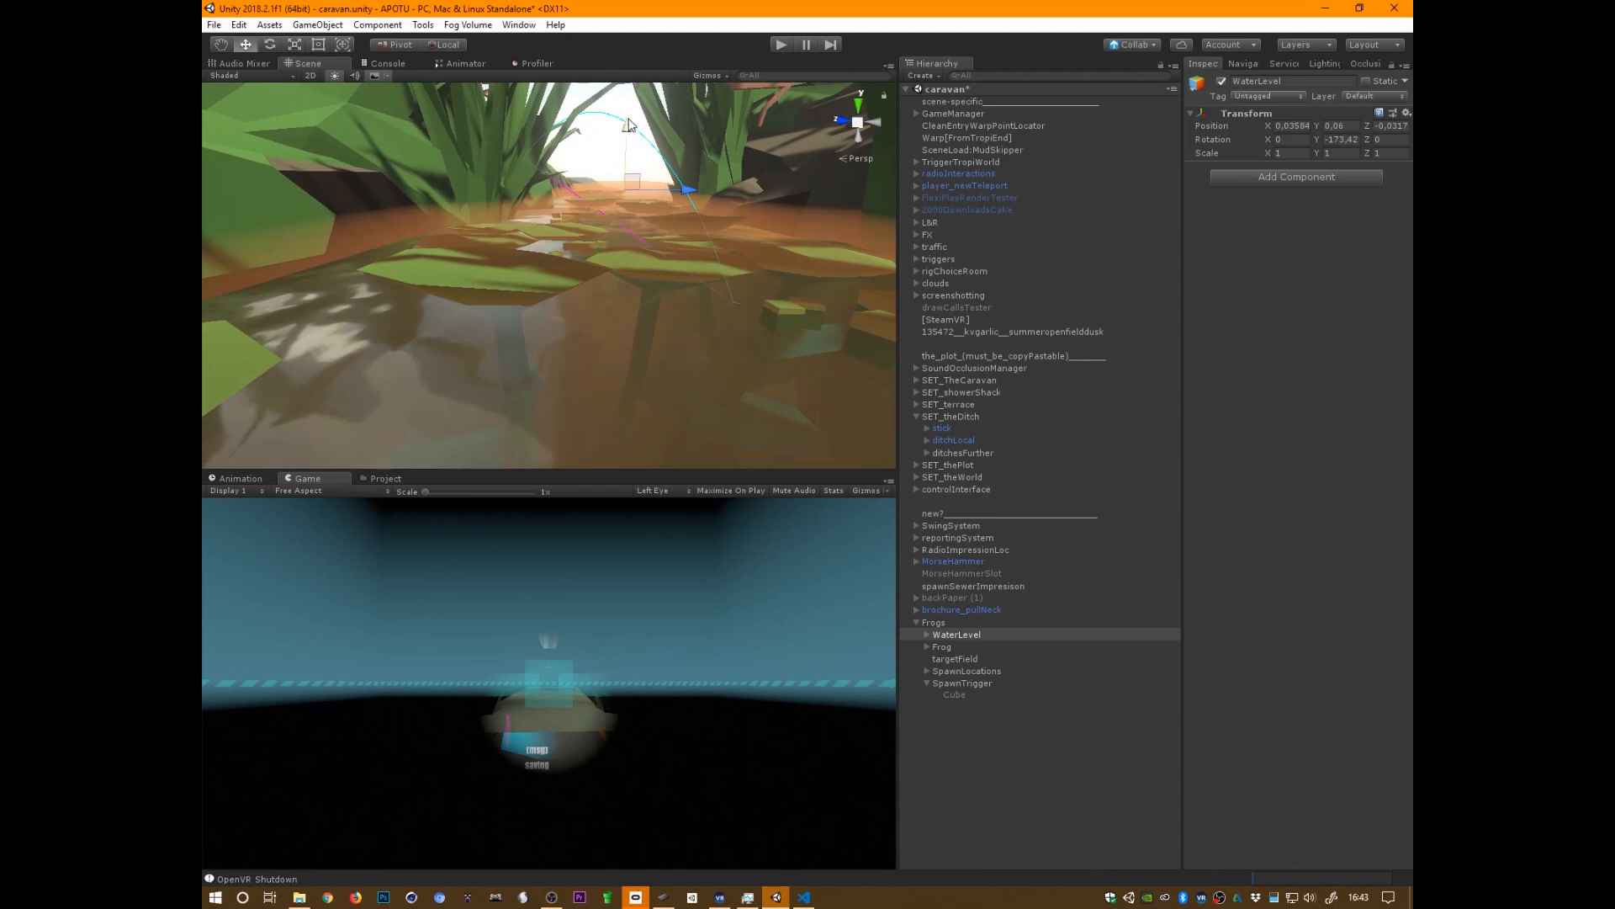
drag(630, 124, 871, 187)
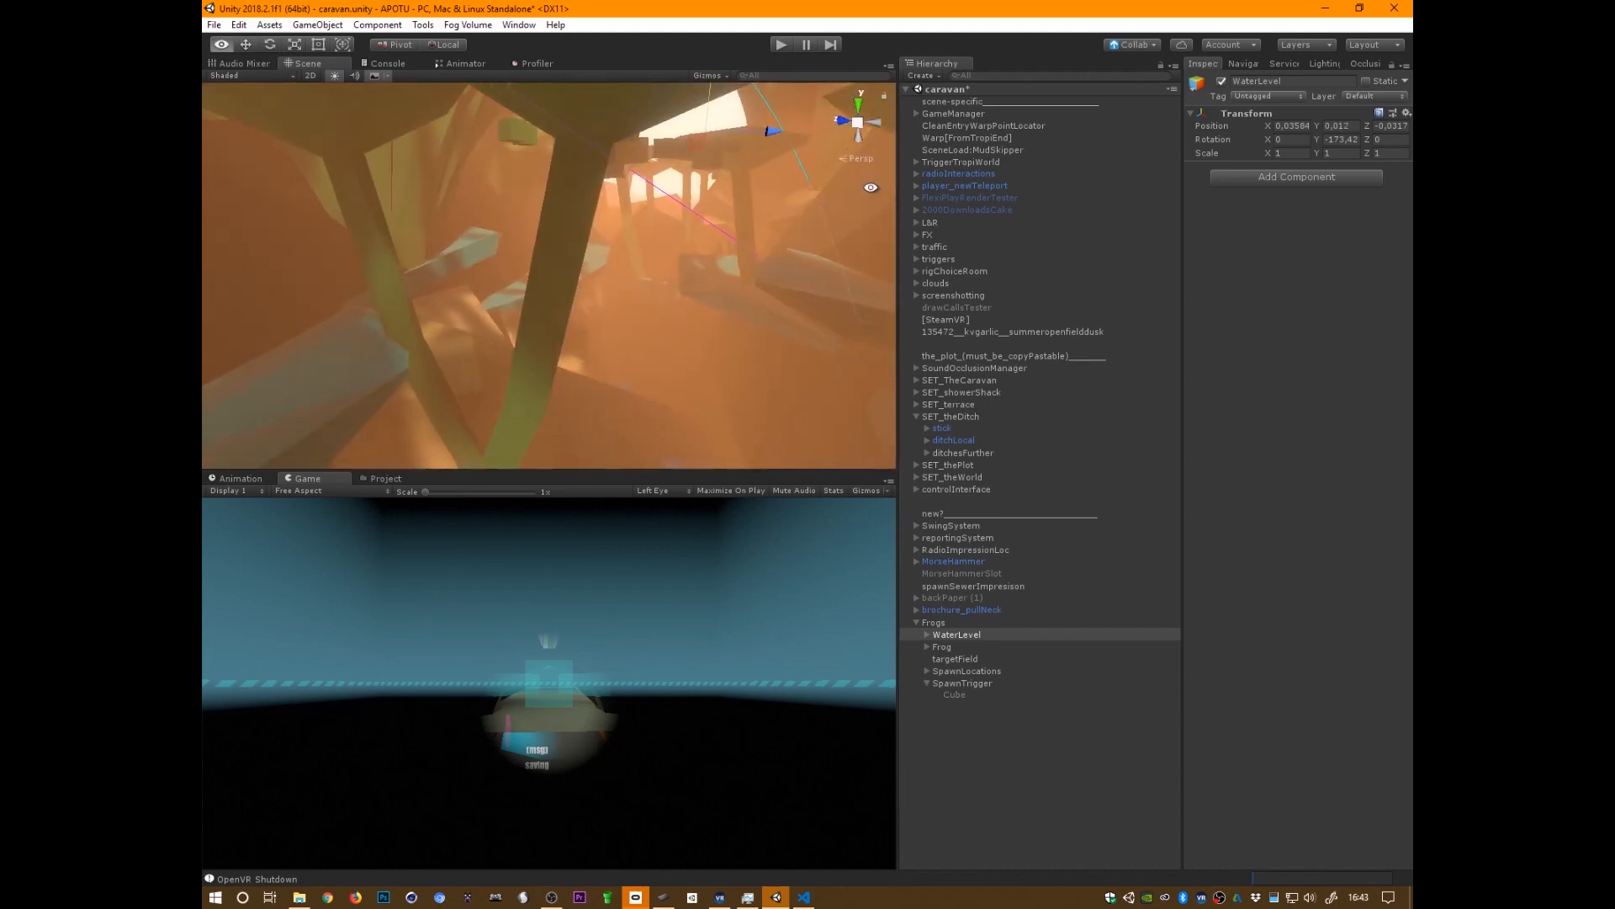
alt+middle_drag(871, 186, 729, 305)
alt+middle_drag(741, 377, 768, 322)
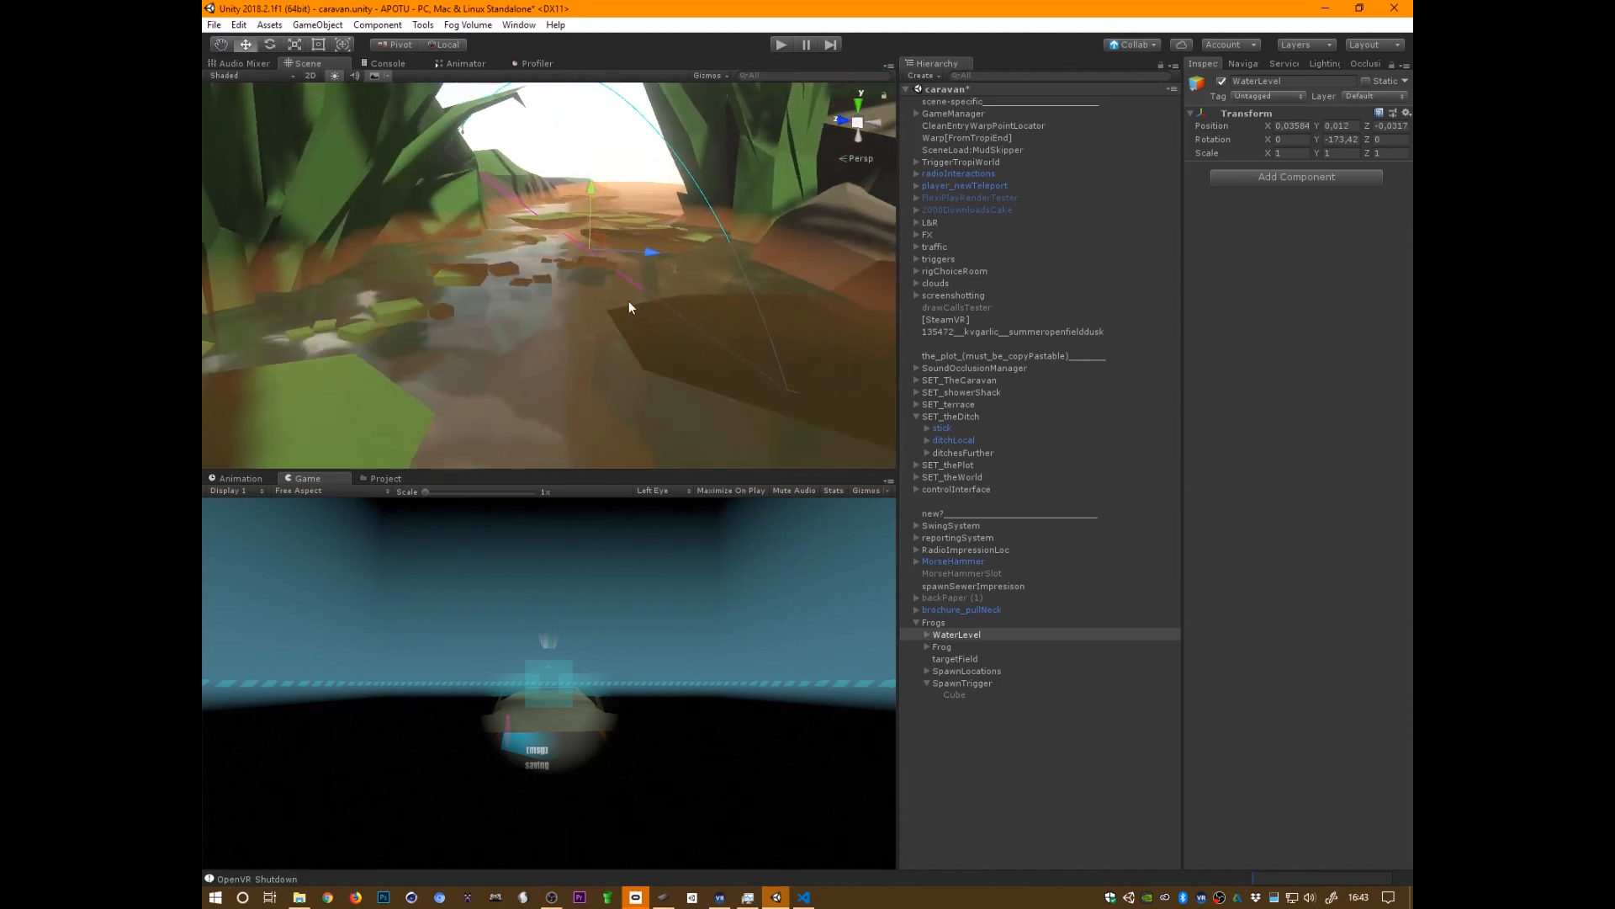
key(f)
alt+right_drag(541, 366, 1255, 76)
alt+right_drag(594, 335, 1228, 59)
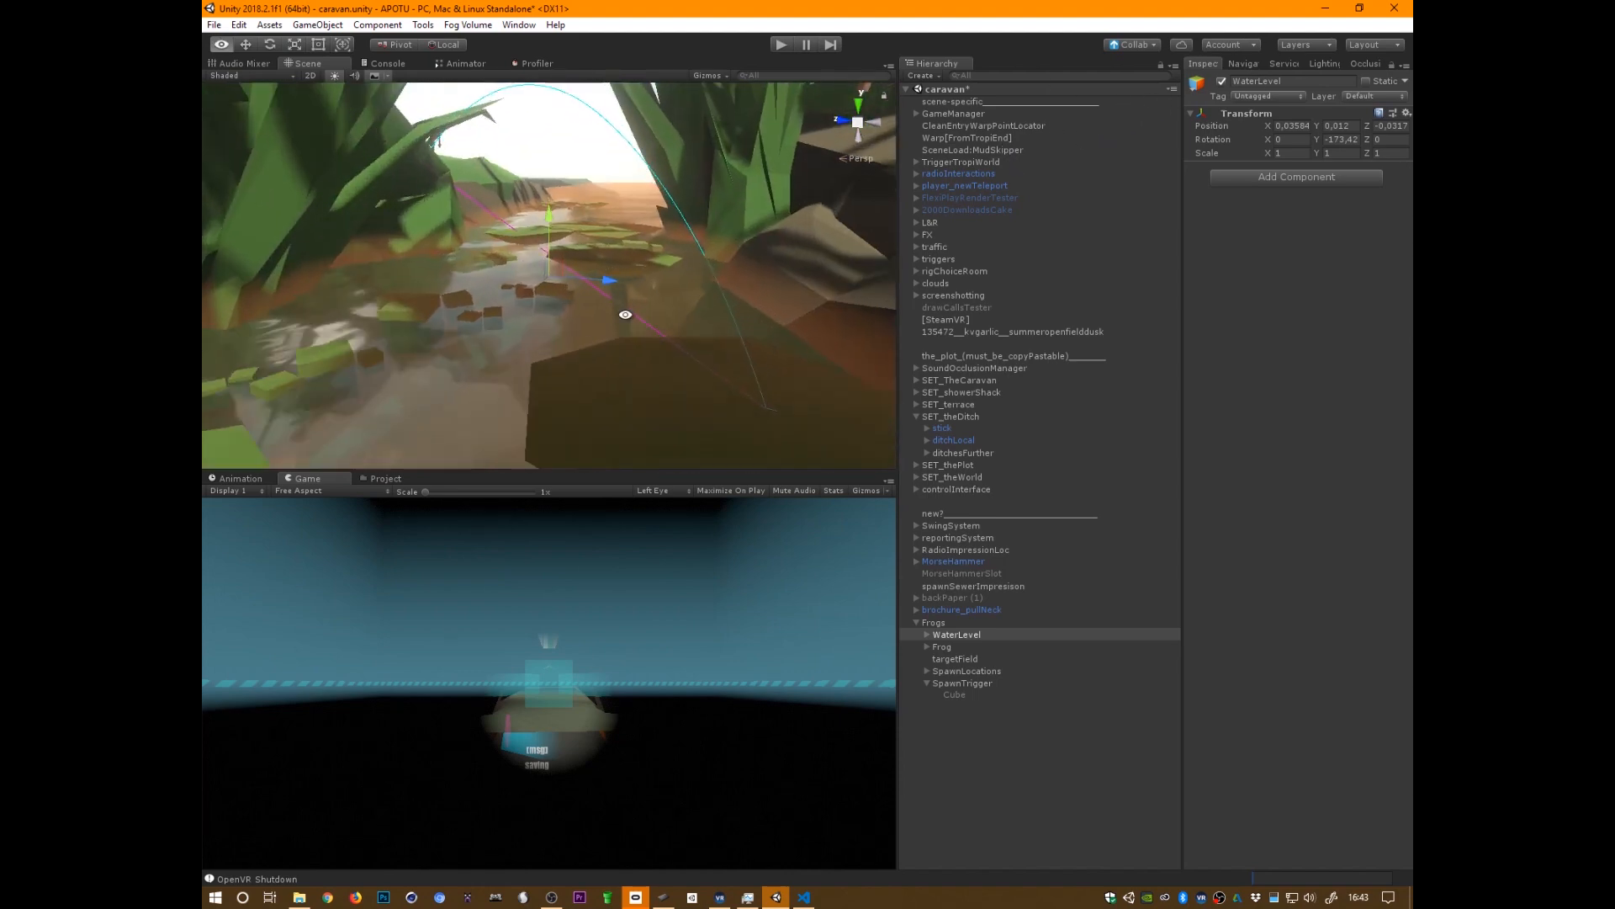
alt+drag(625, 315, 935, 436)
alt+drag(584, 387, 817, 325)
alt+drag(589, 358, 501, 435)
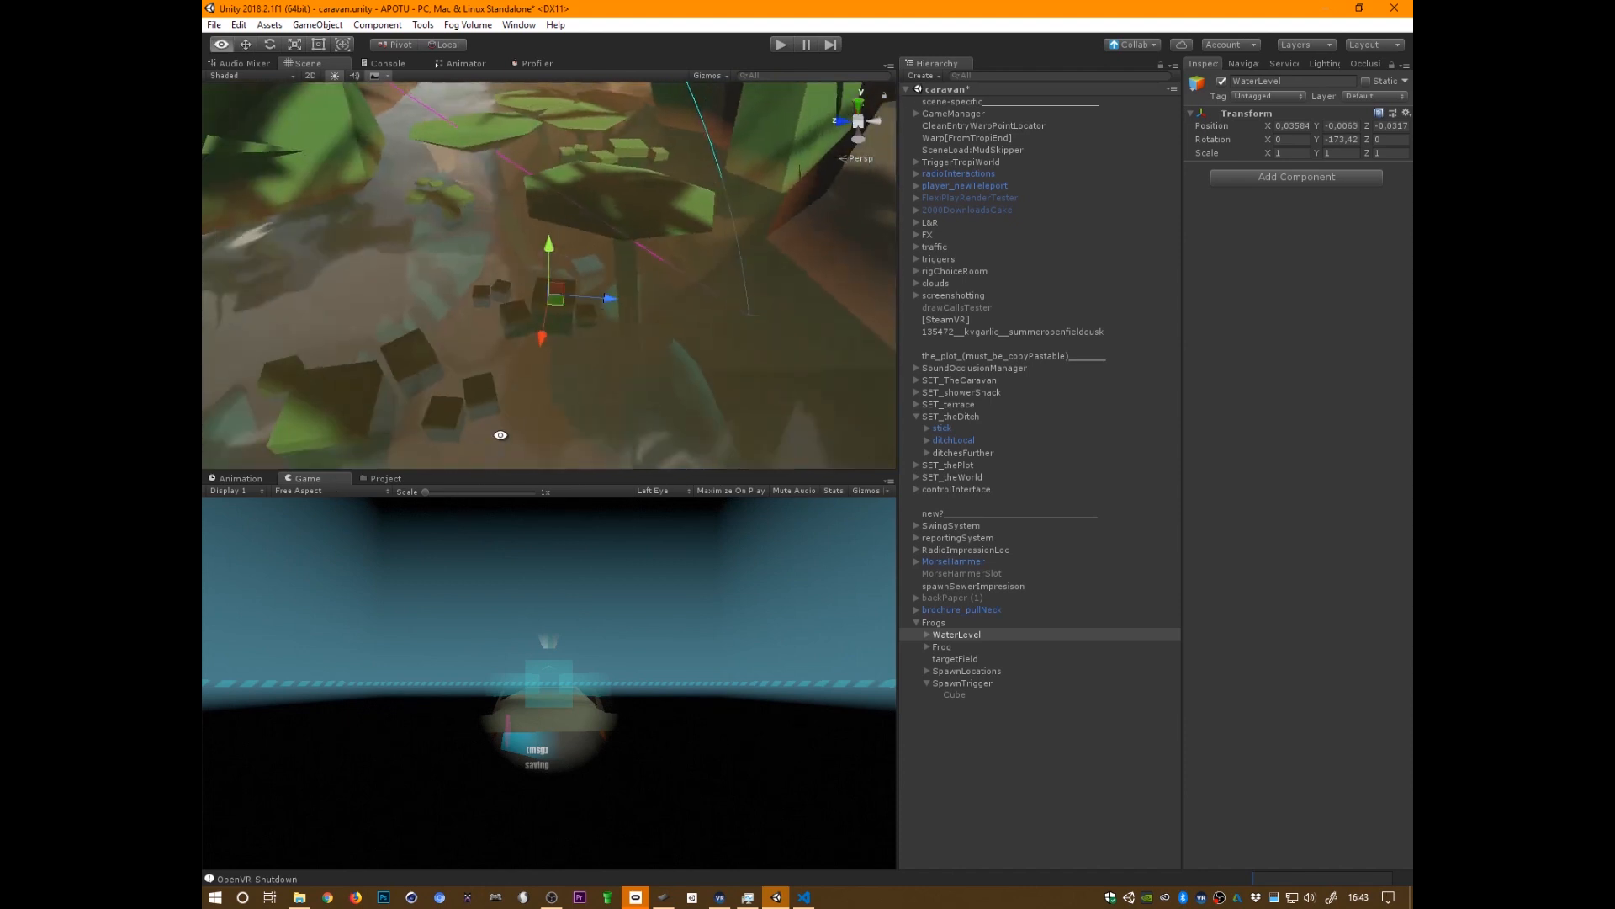
- Preview the ripples, Splash and ripples (1) particle systems of WaterLevel's SplashEffect together at the water surface
click(928, 635)
click(944, 646)
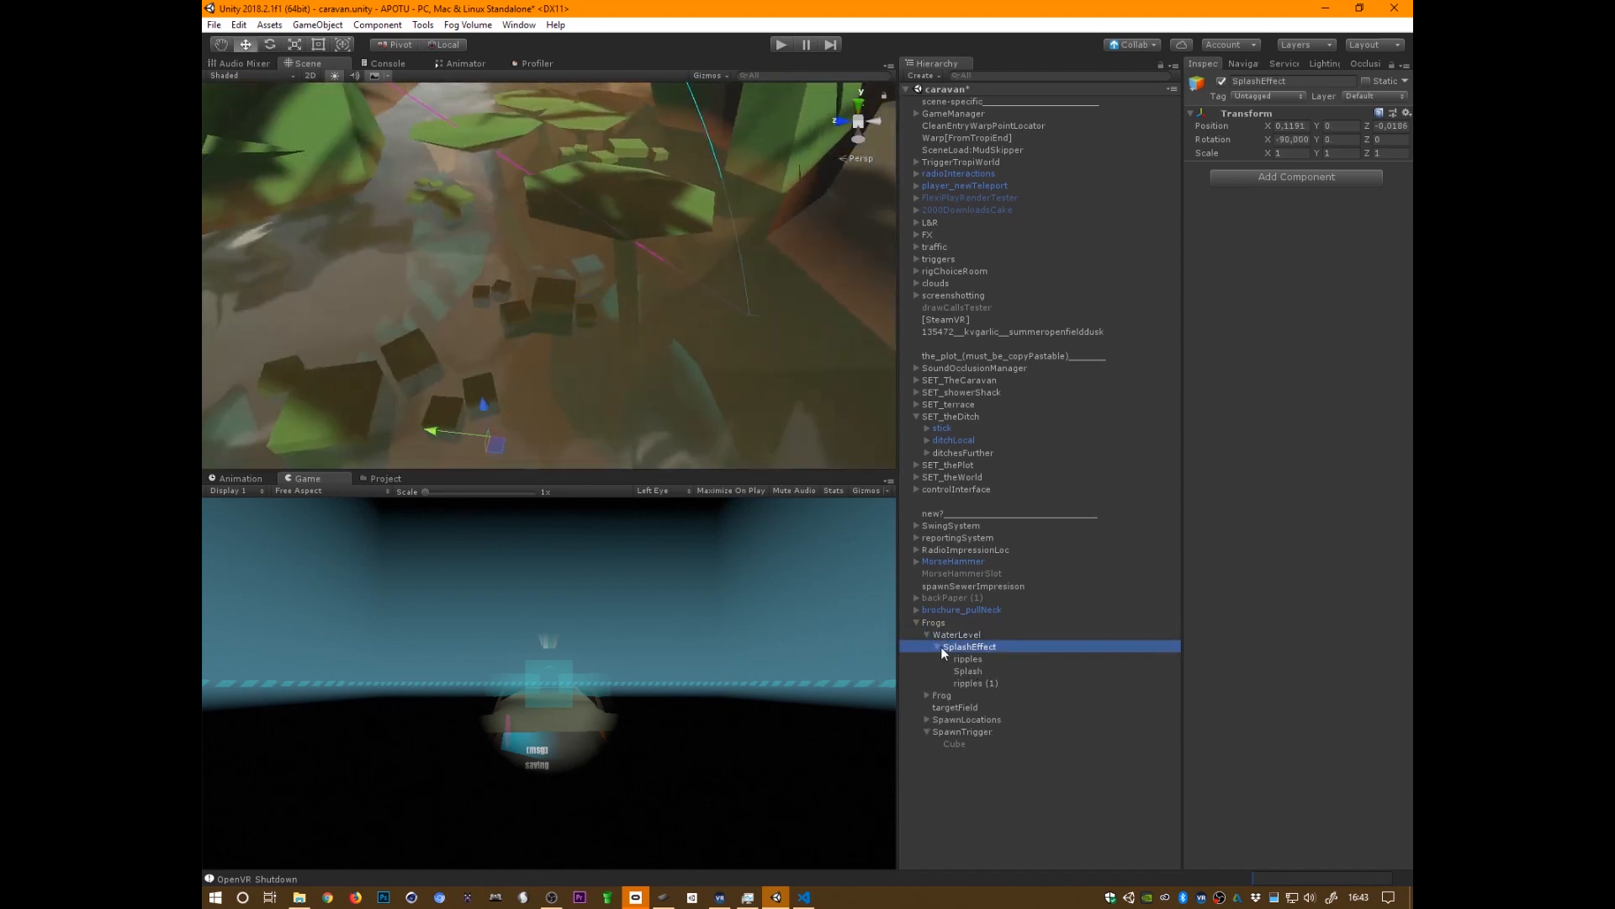
click(938, 647)
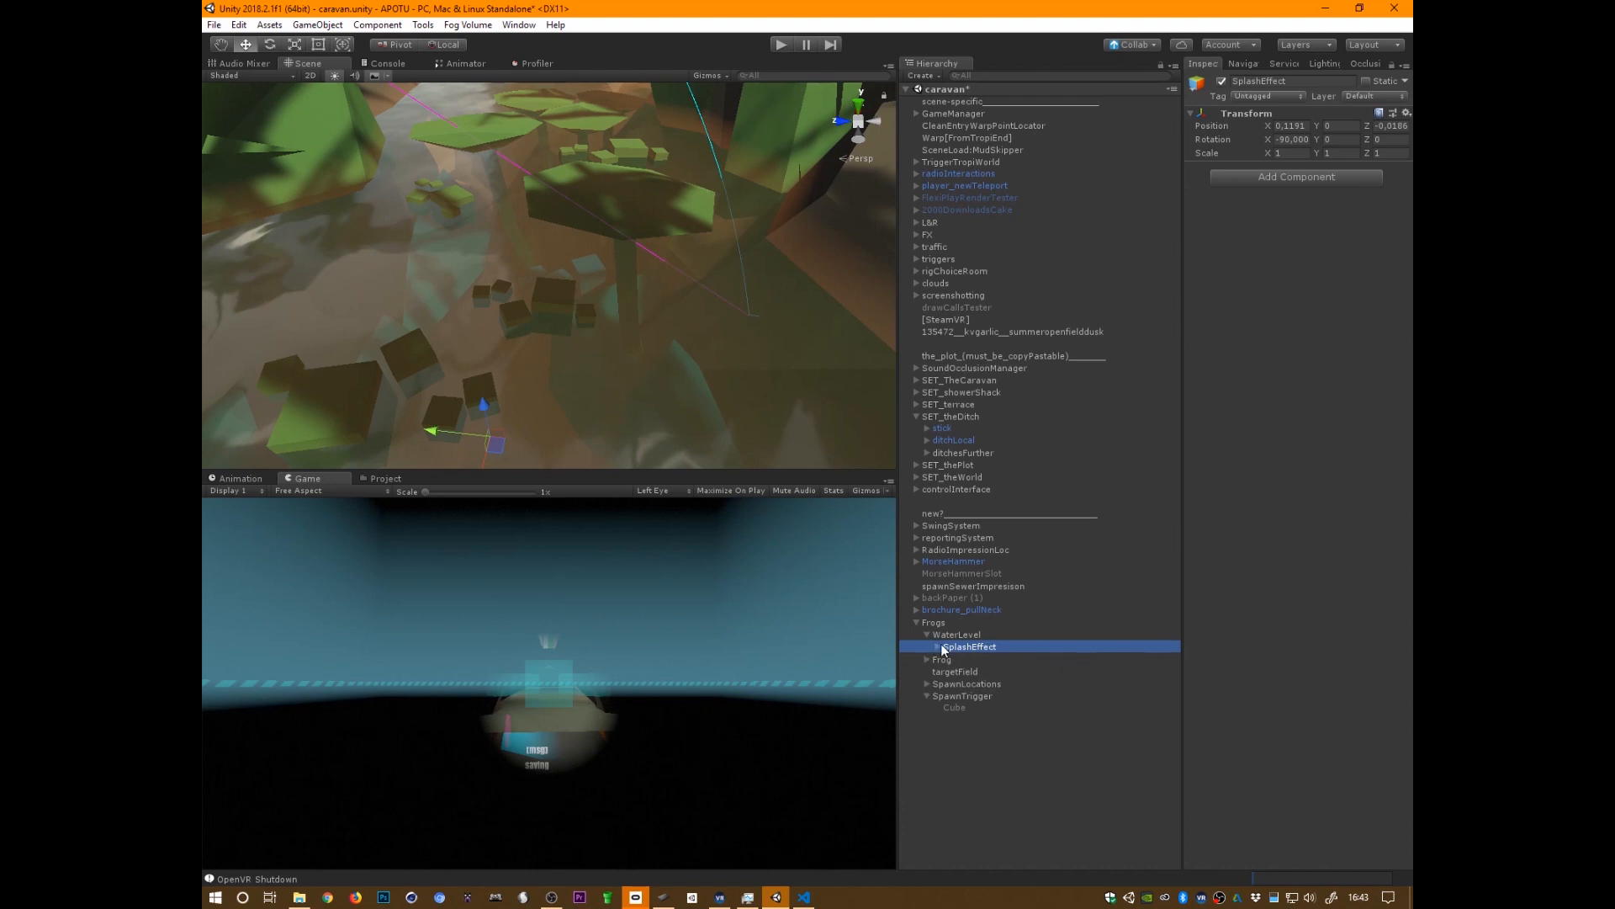
alt+drag(803, 378, 770, 278)
click(937, 646)
click(976, 660)
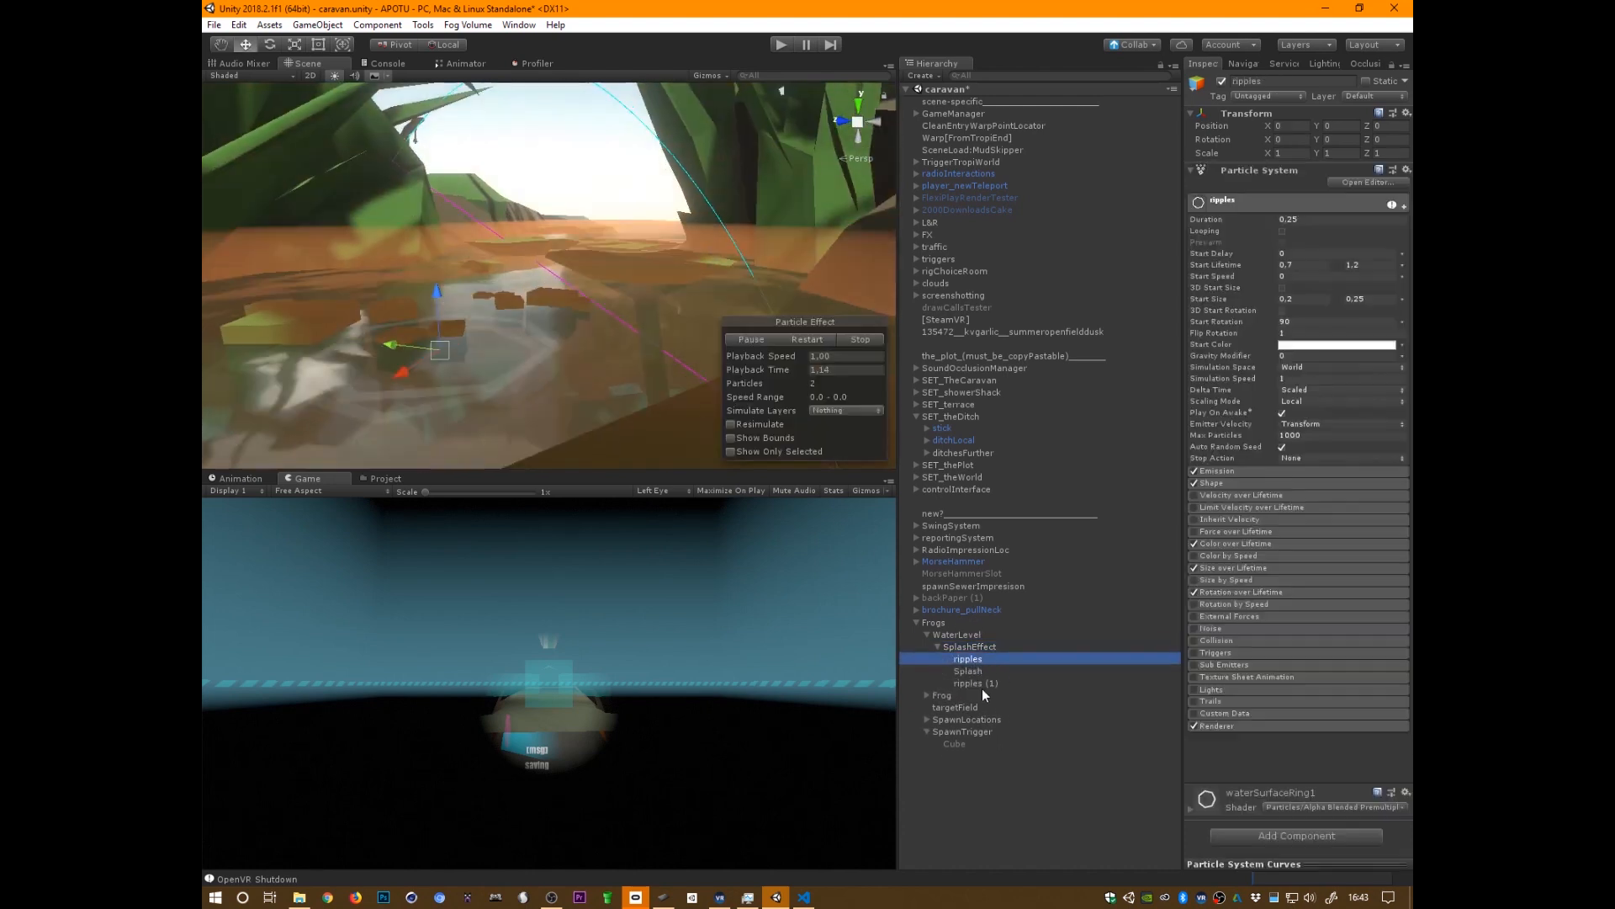
shift+click(981, 683)
alt+drag(690, 371, 505, 442)
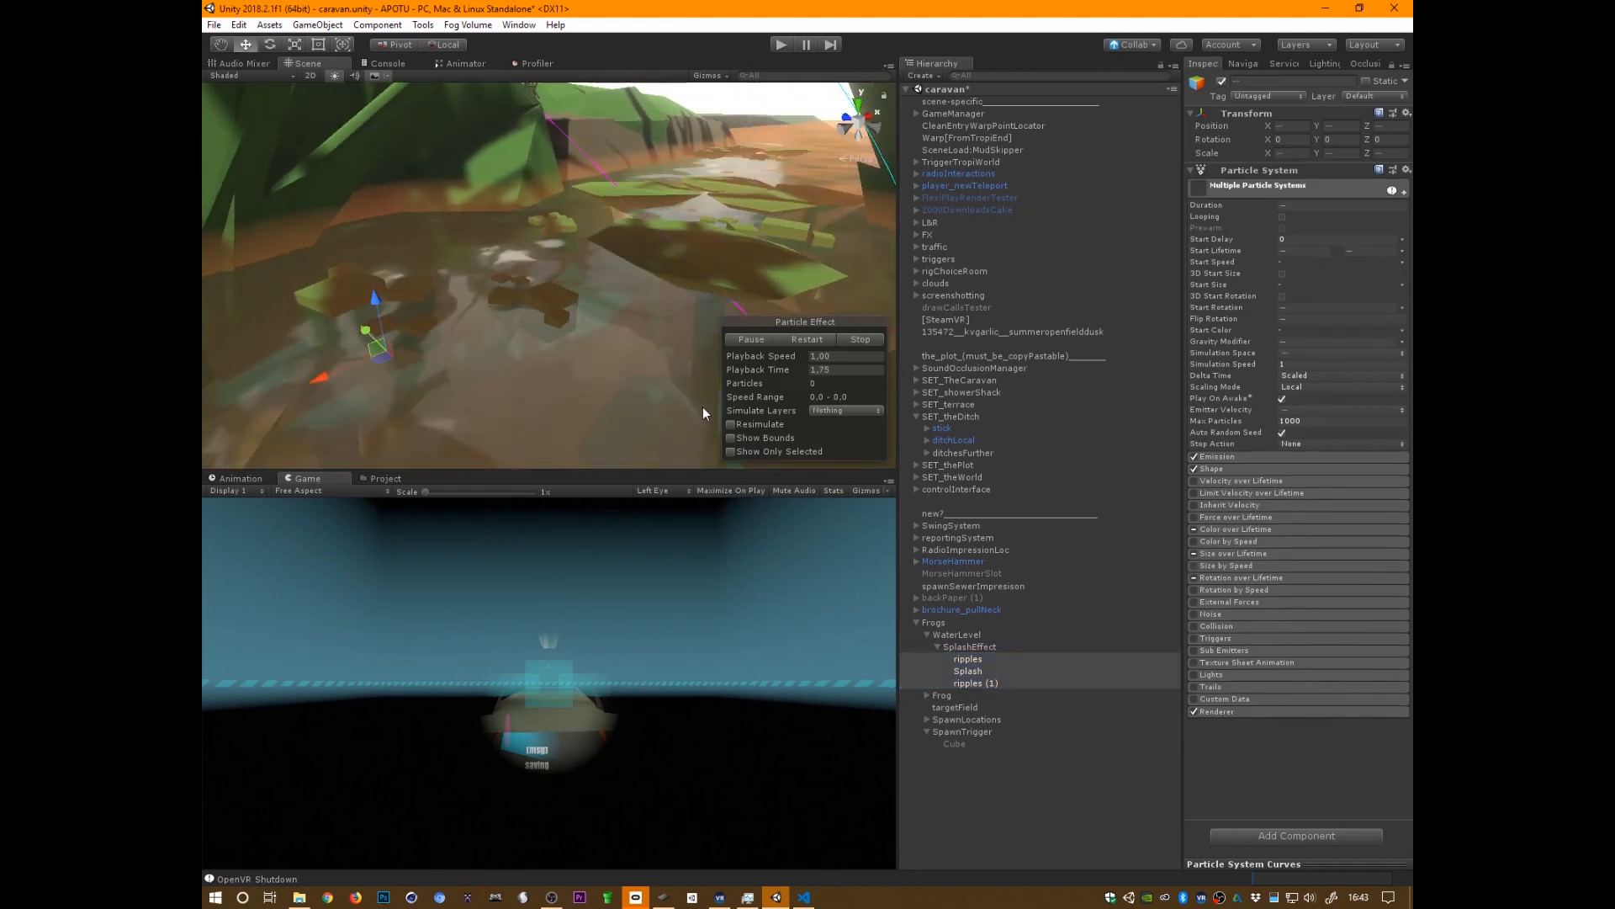
click(759, 340)
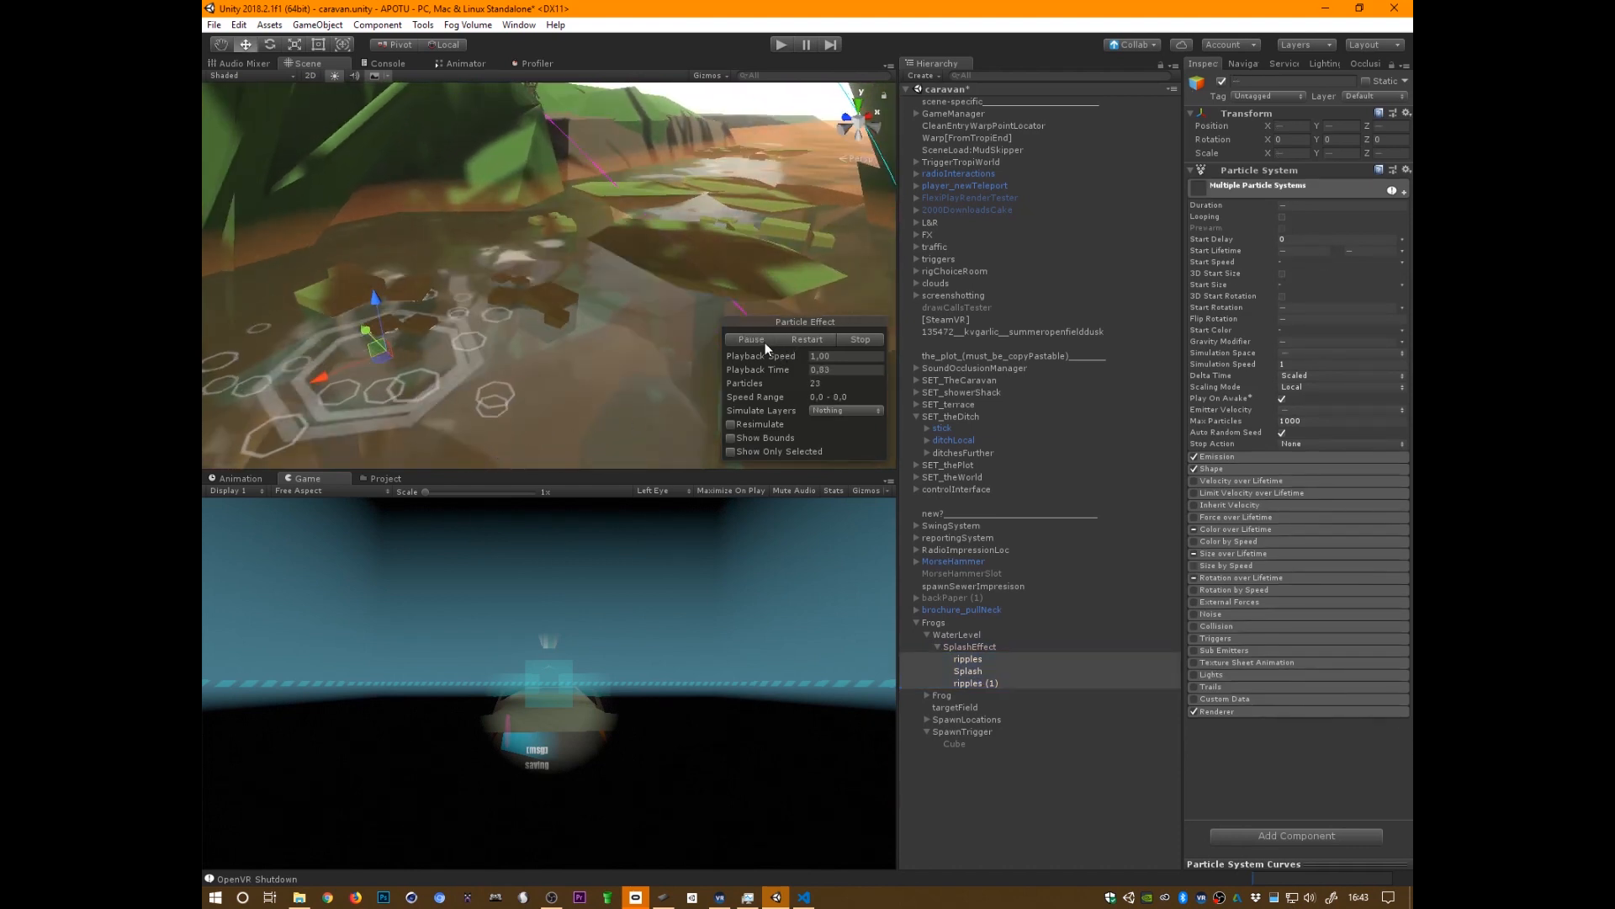
click(978, 645)
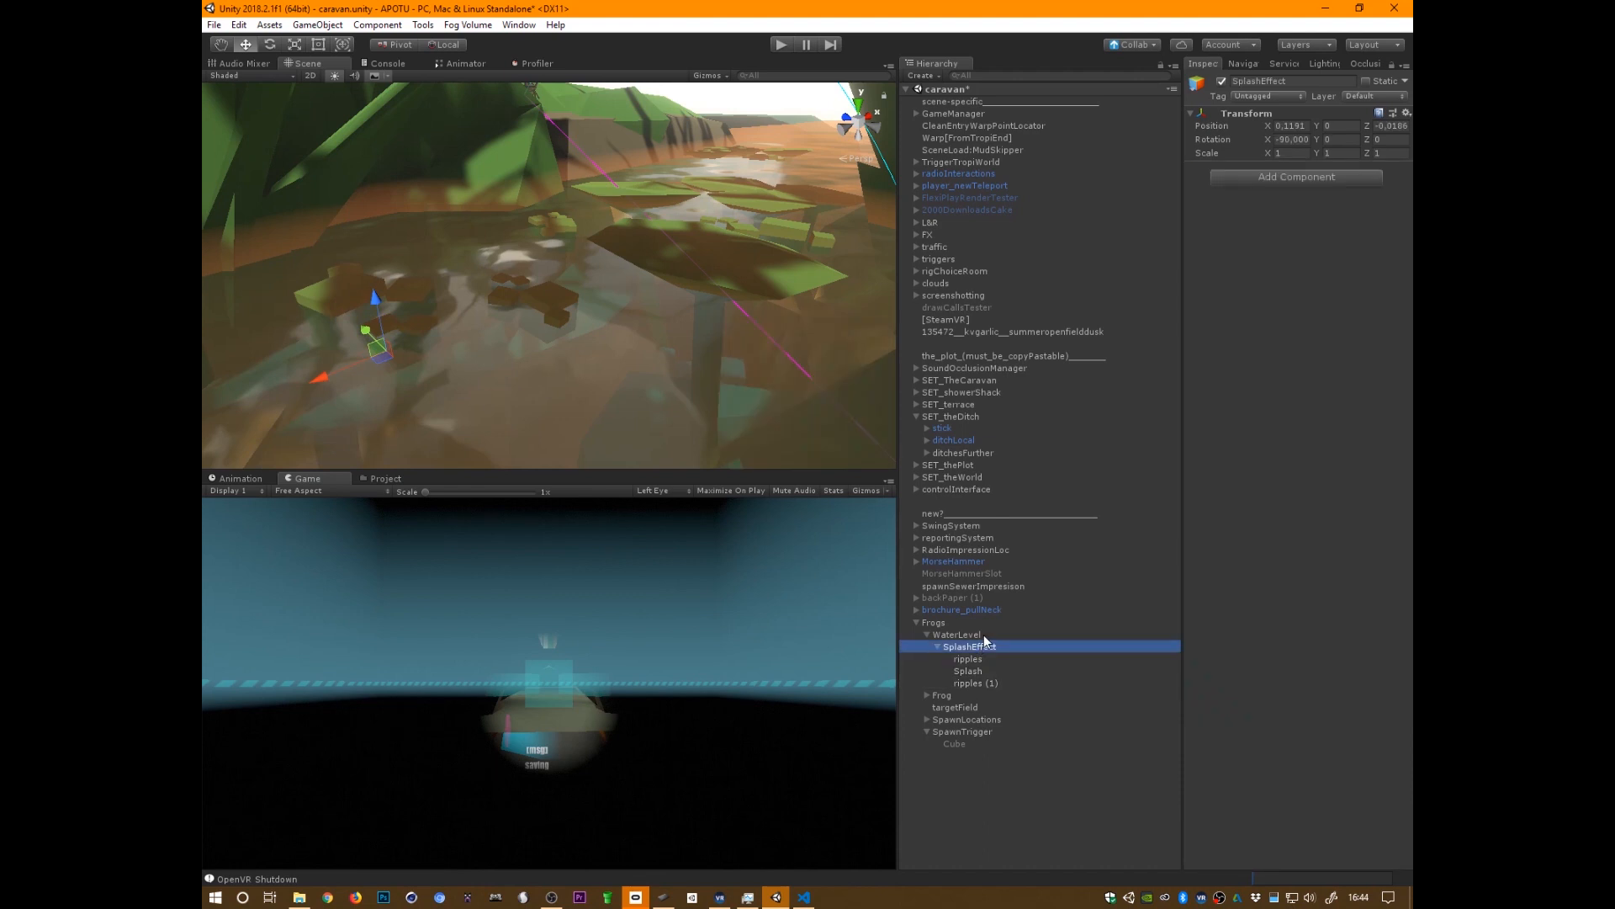
click(938, 647)
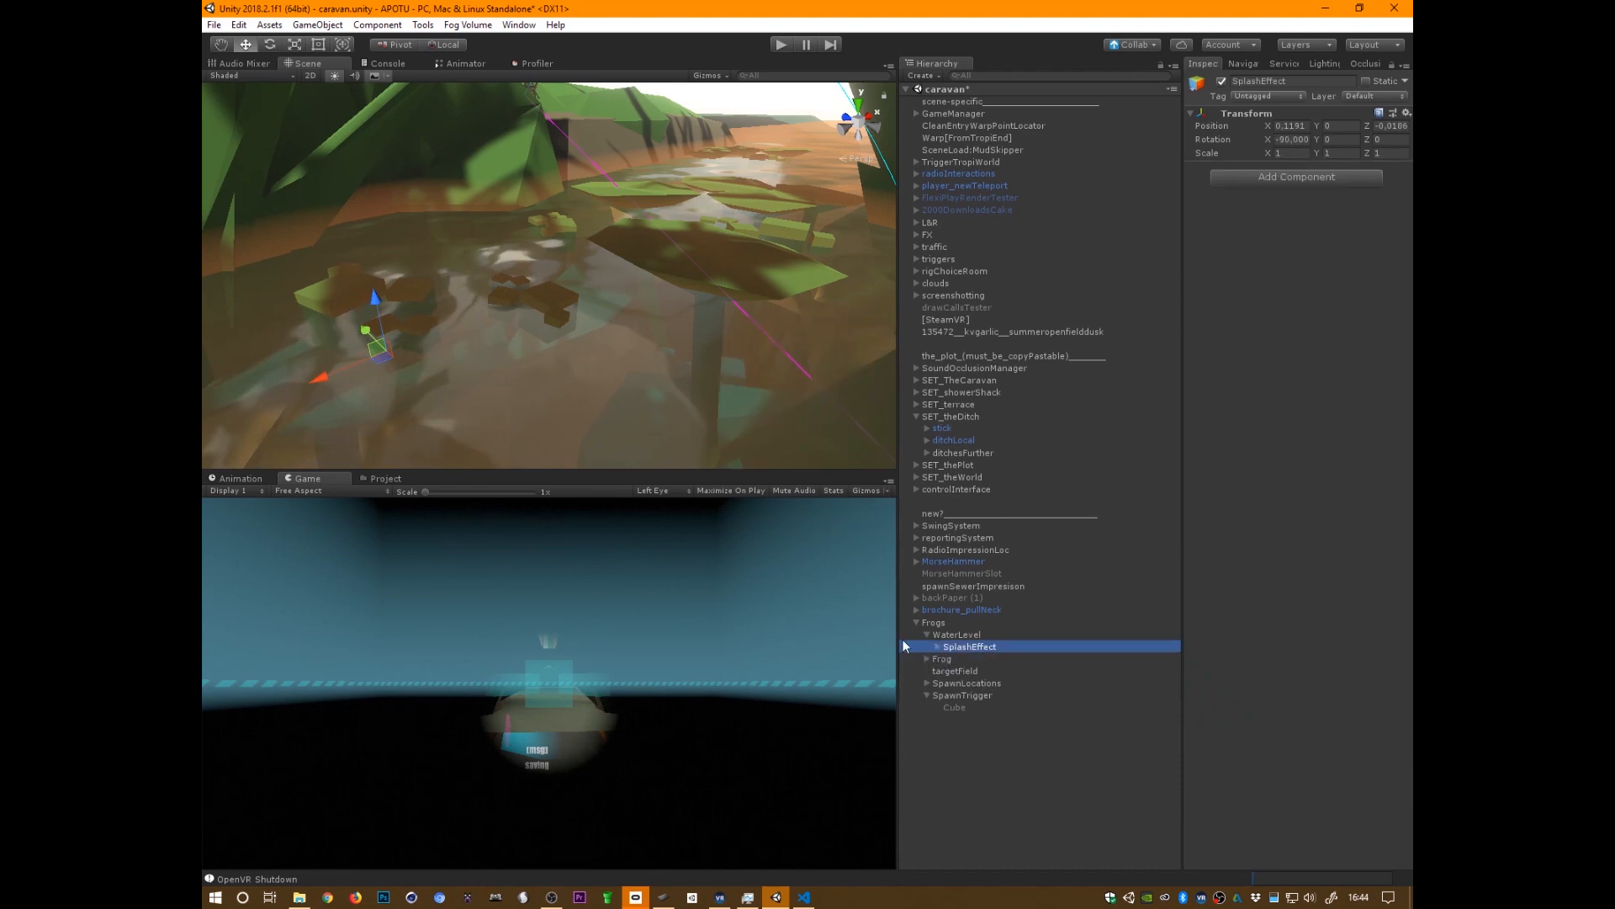
- Create an Audio Source child object under WaterLevel's SplashEffect
alt+drag(794, 354, 587, 332)
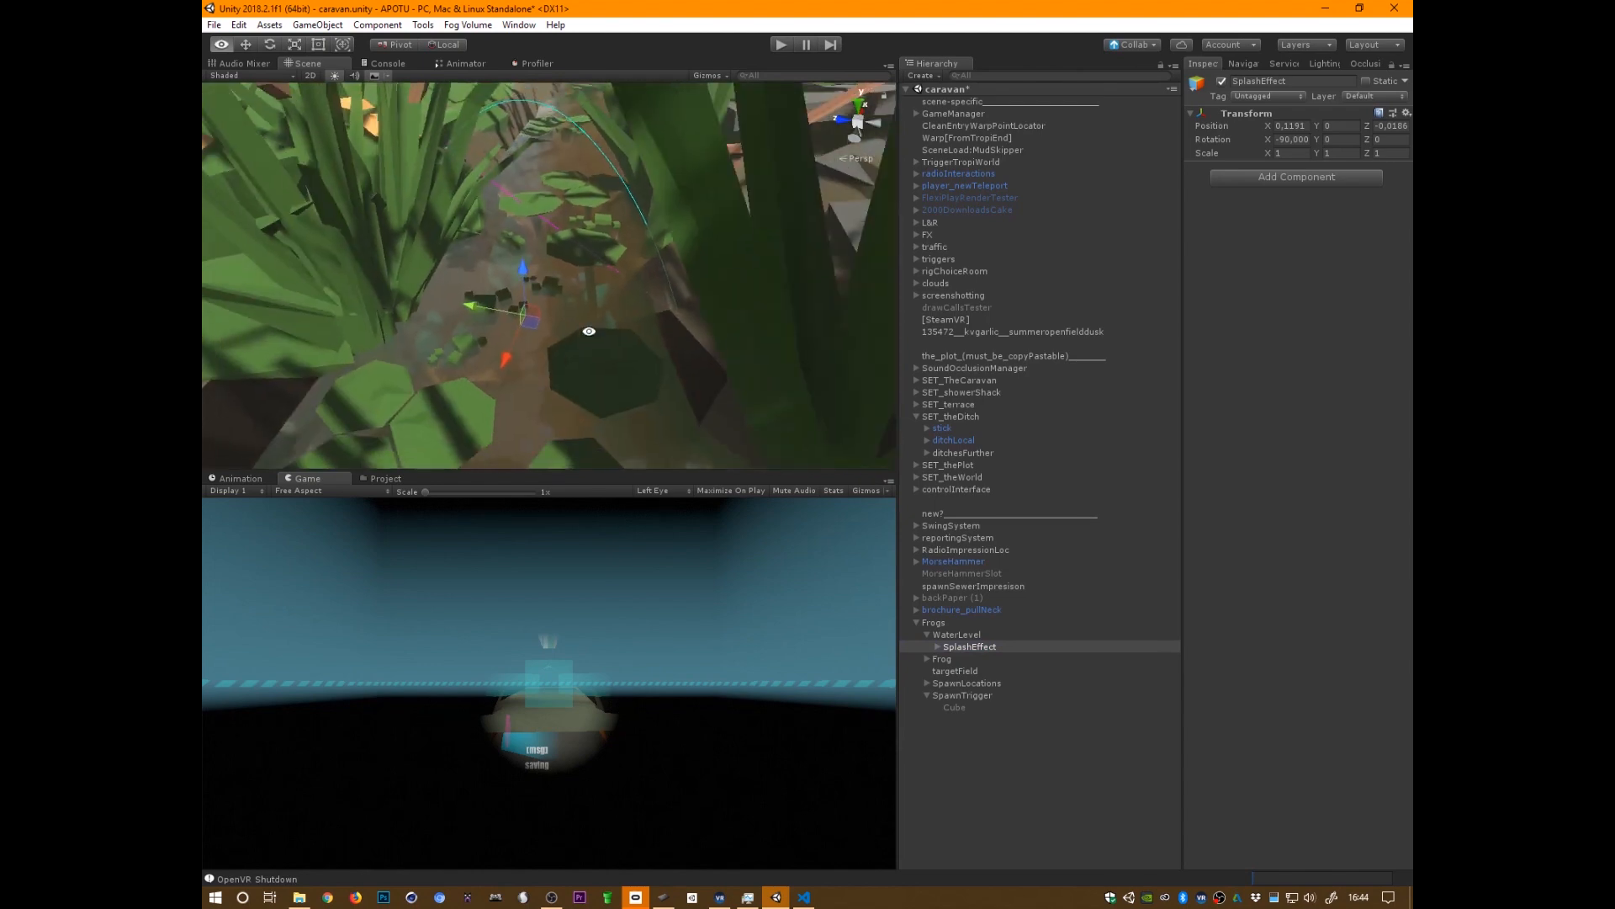
alt+drag(715, 323, 761, 353)
alt+drag(579, 345, 732, 324)
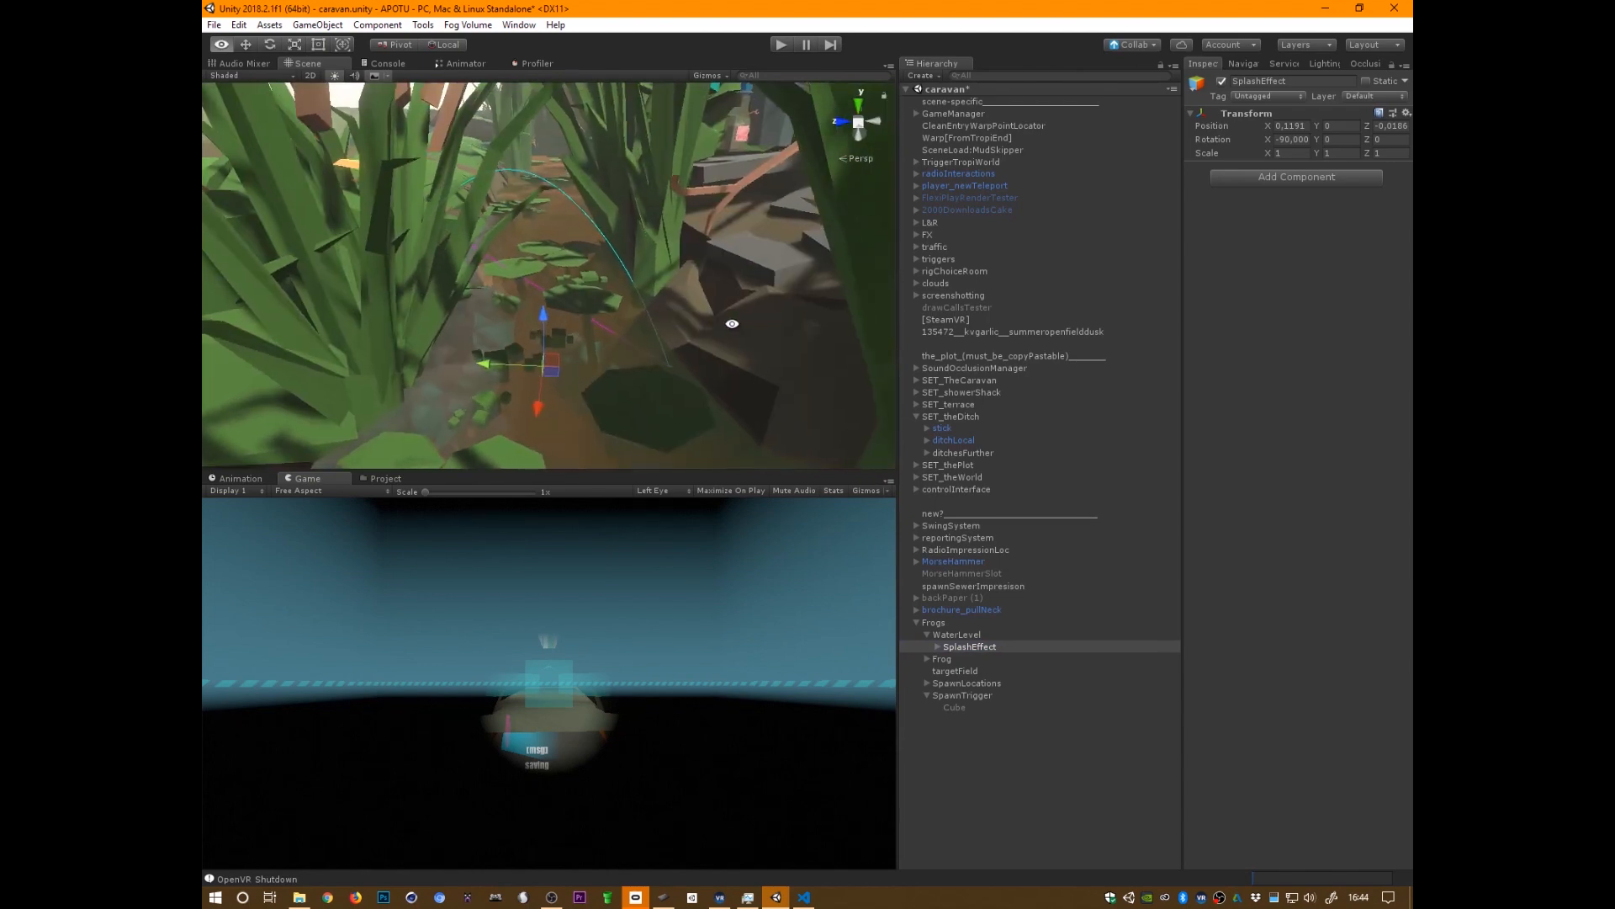
click(937, 646)
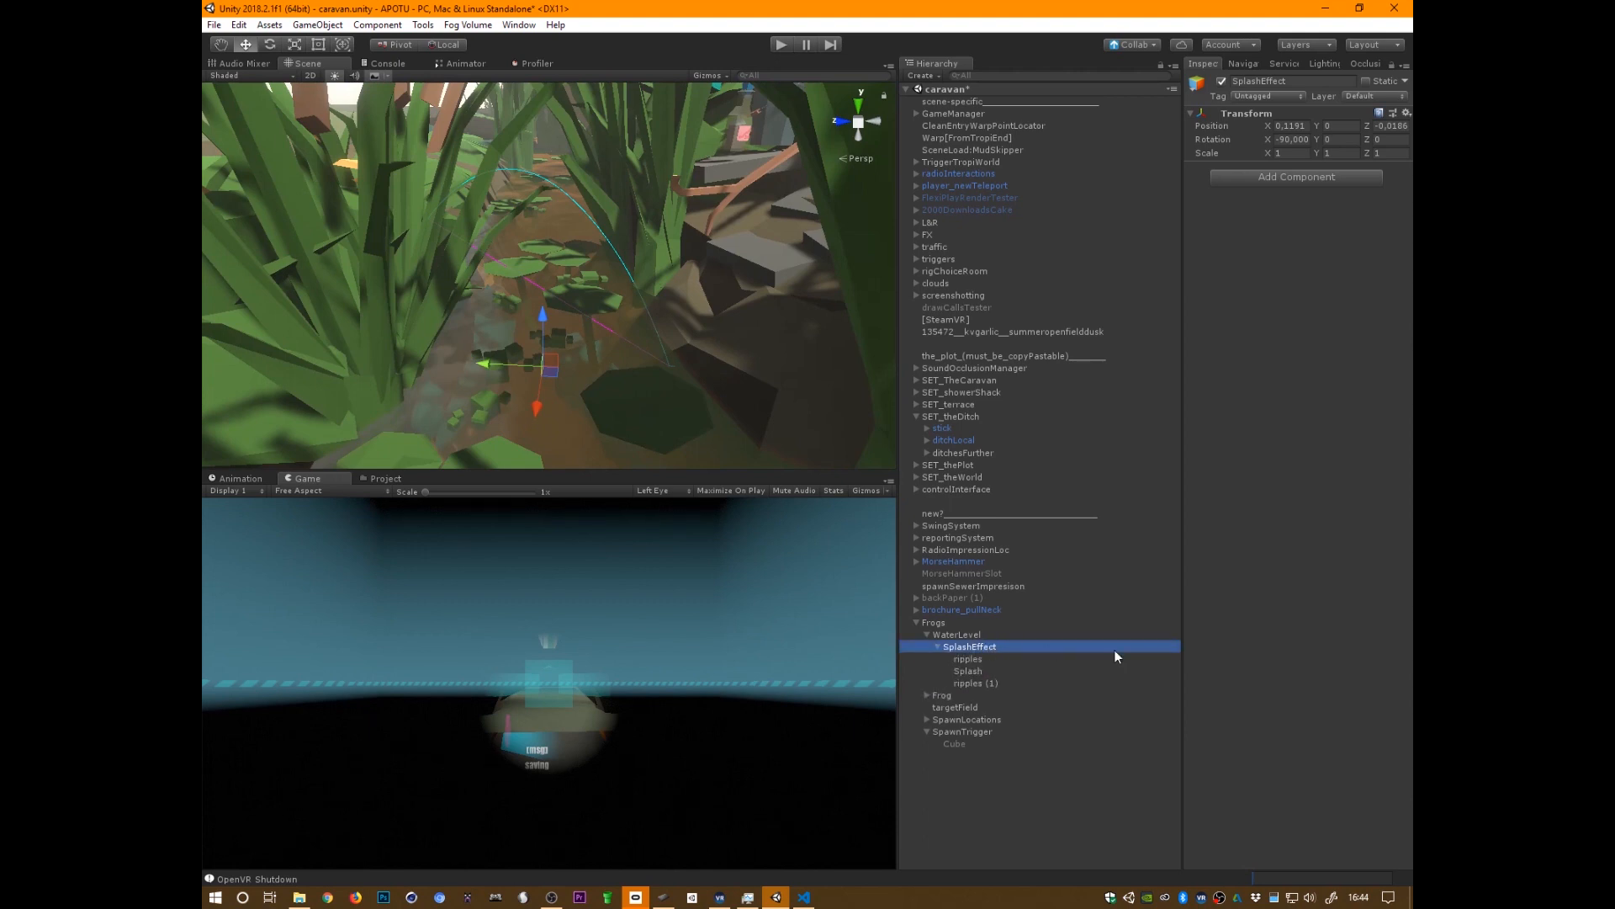
right_click(981, 646)
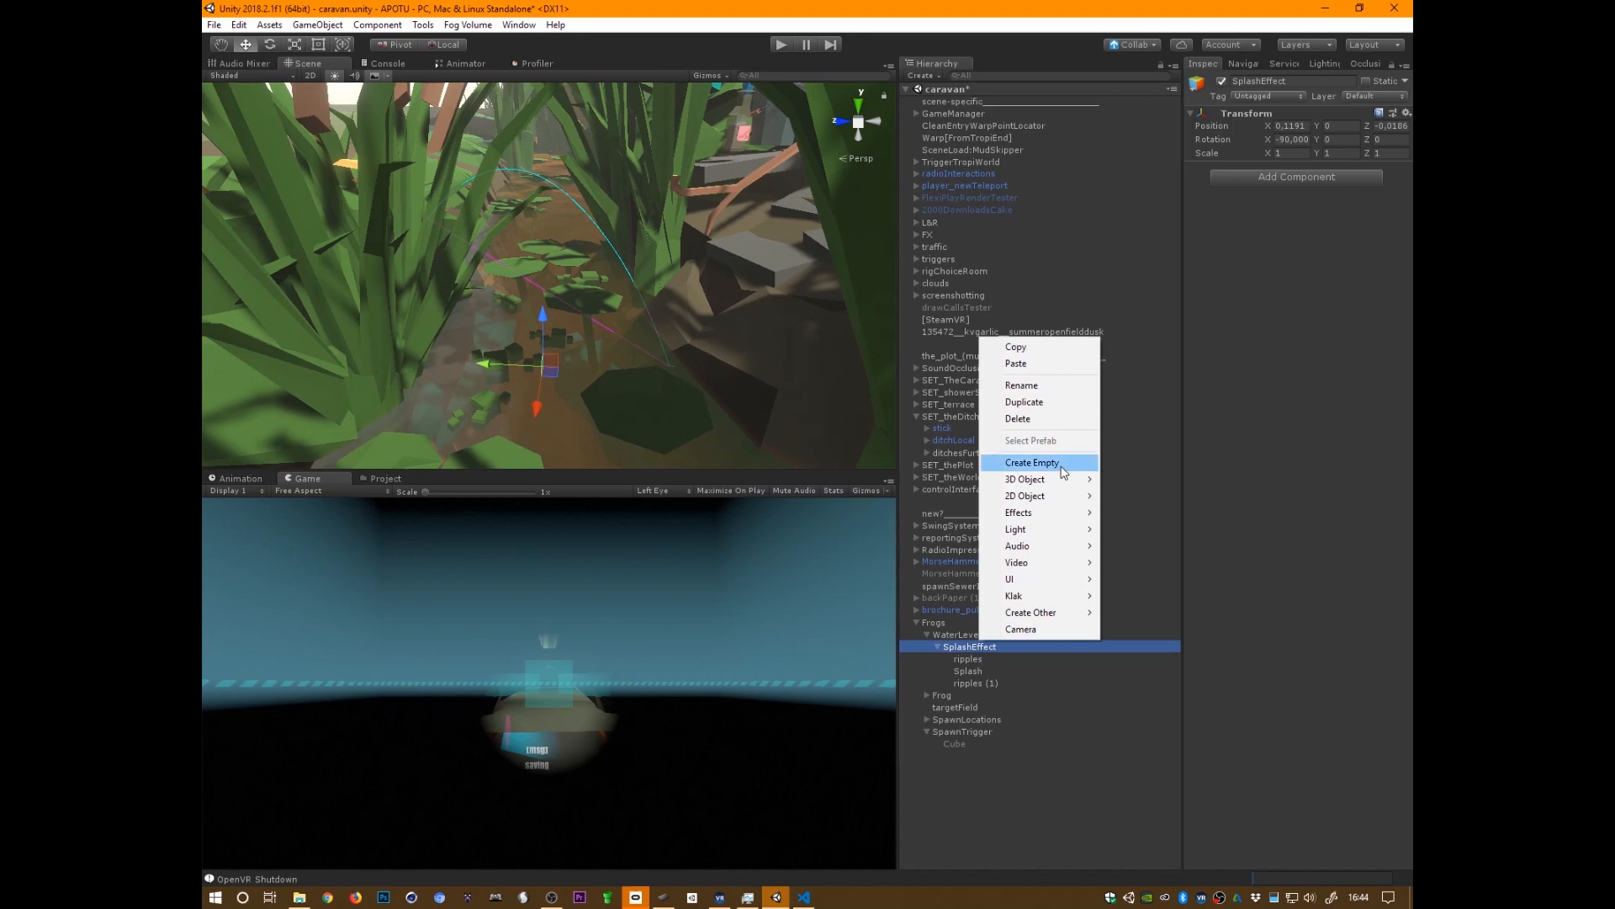
mouse_move(1066, 478)
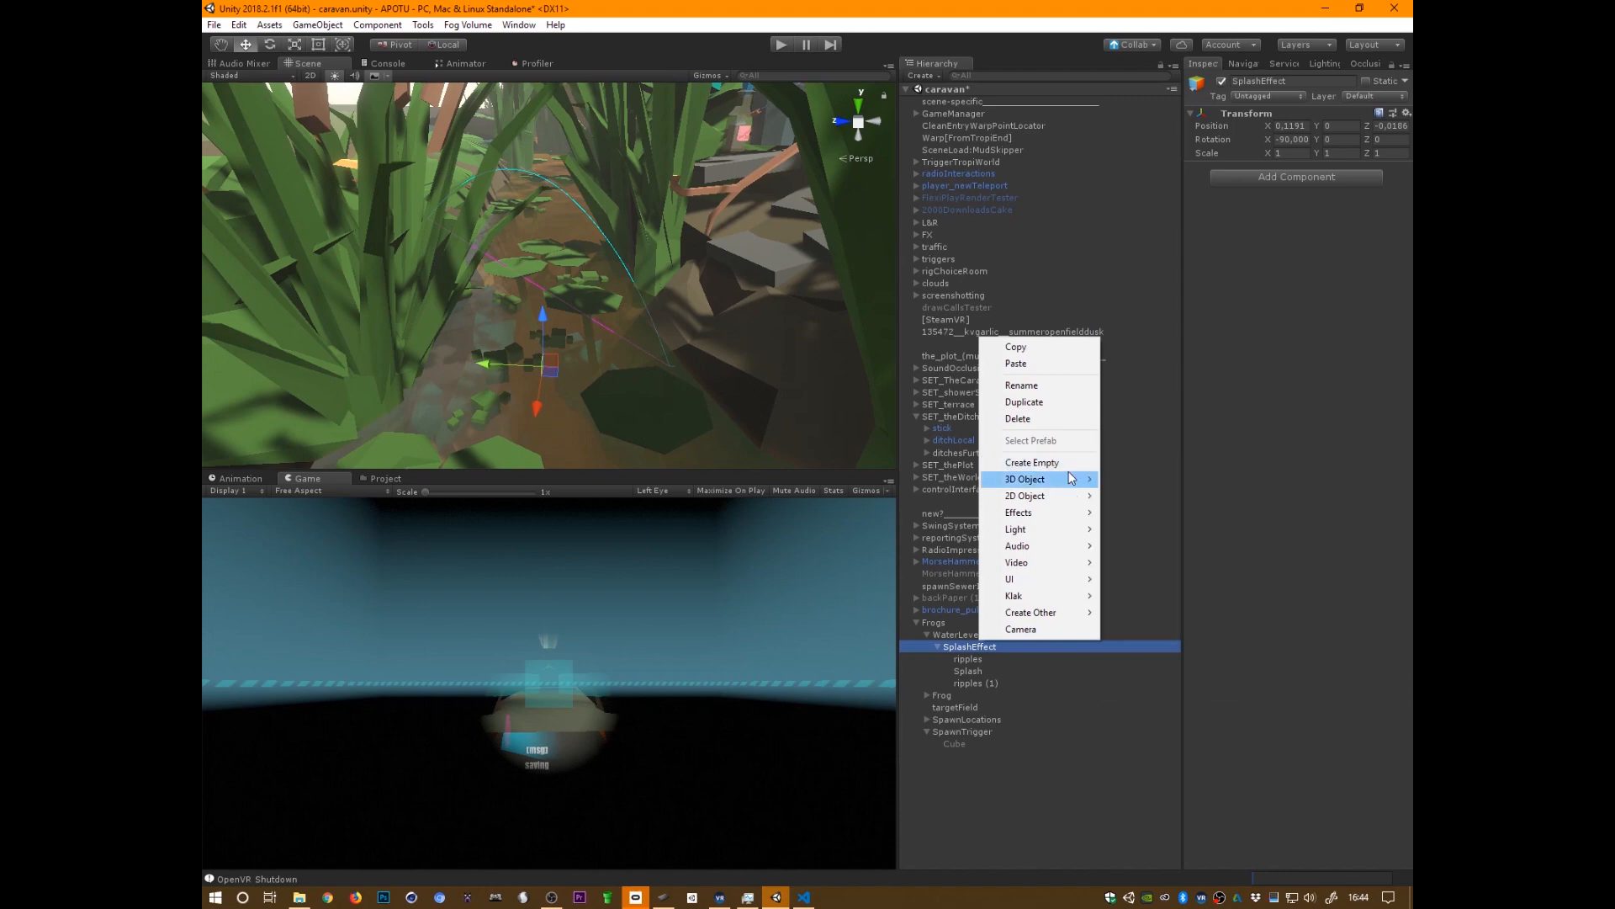
mouse_move(1067, 547)
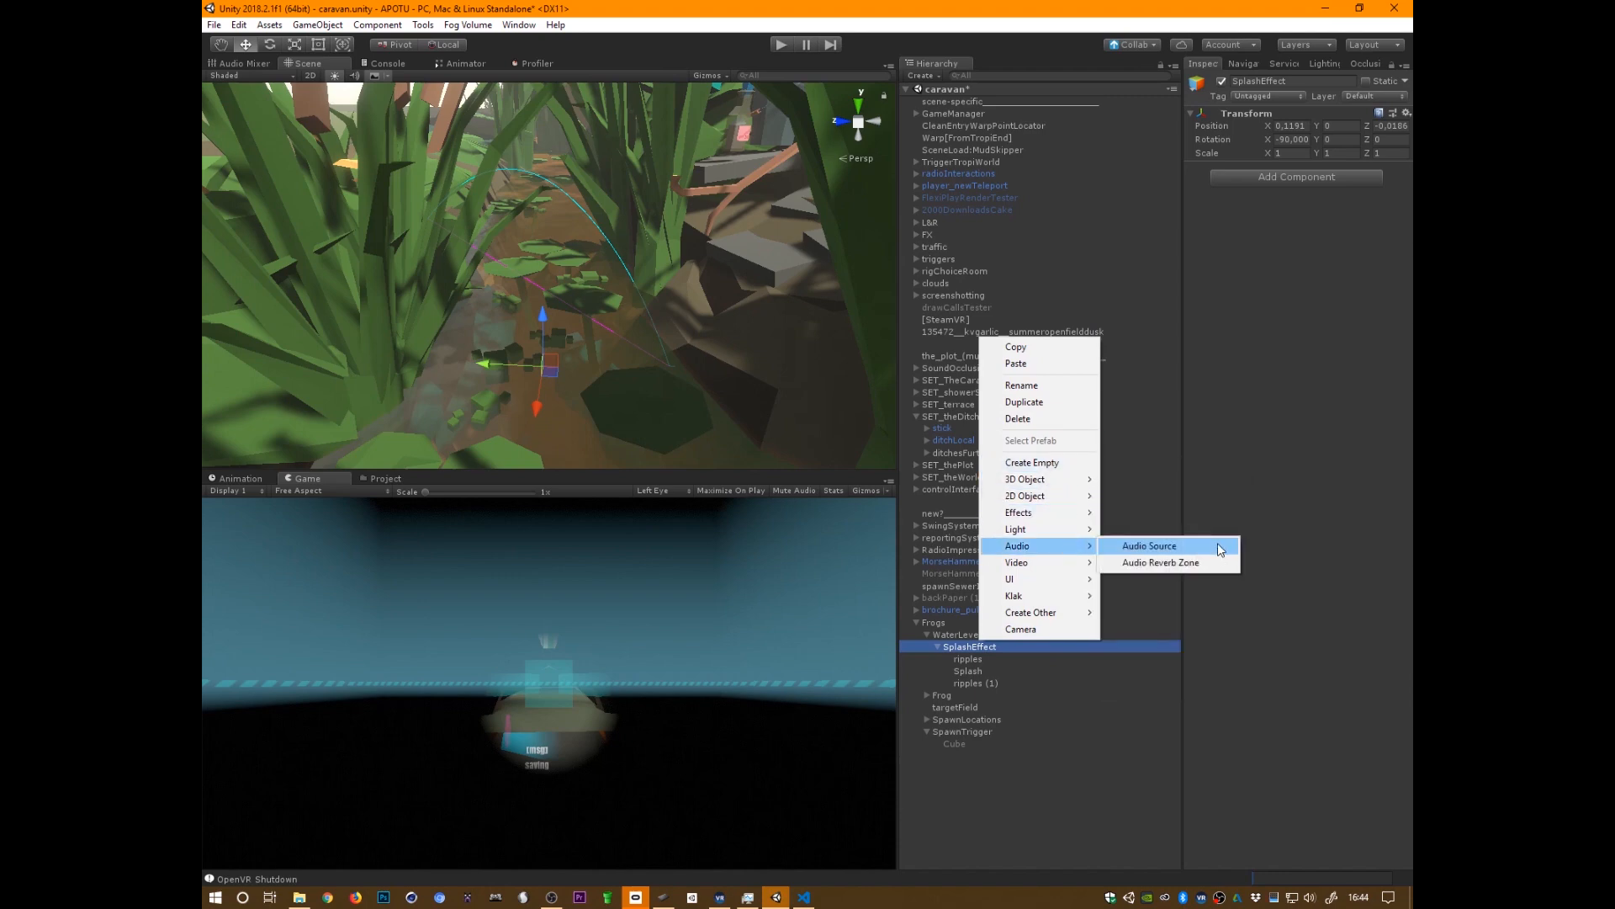
click(1222, 548)
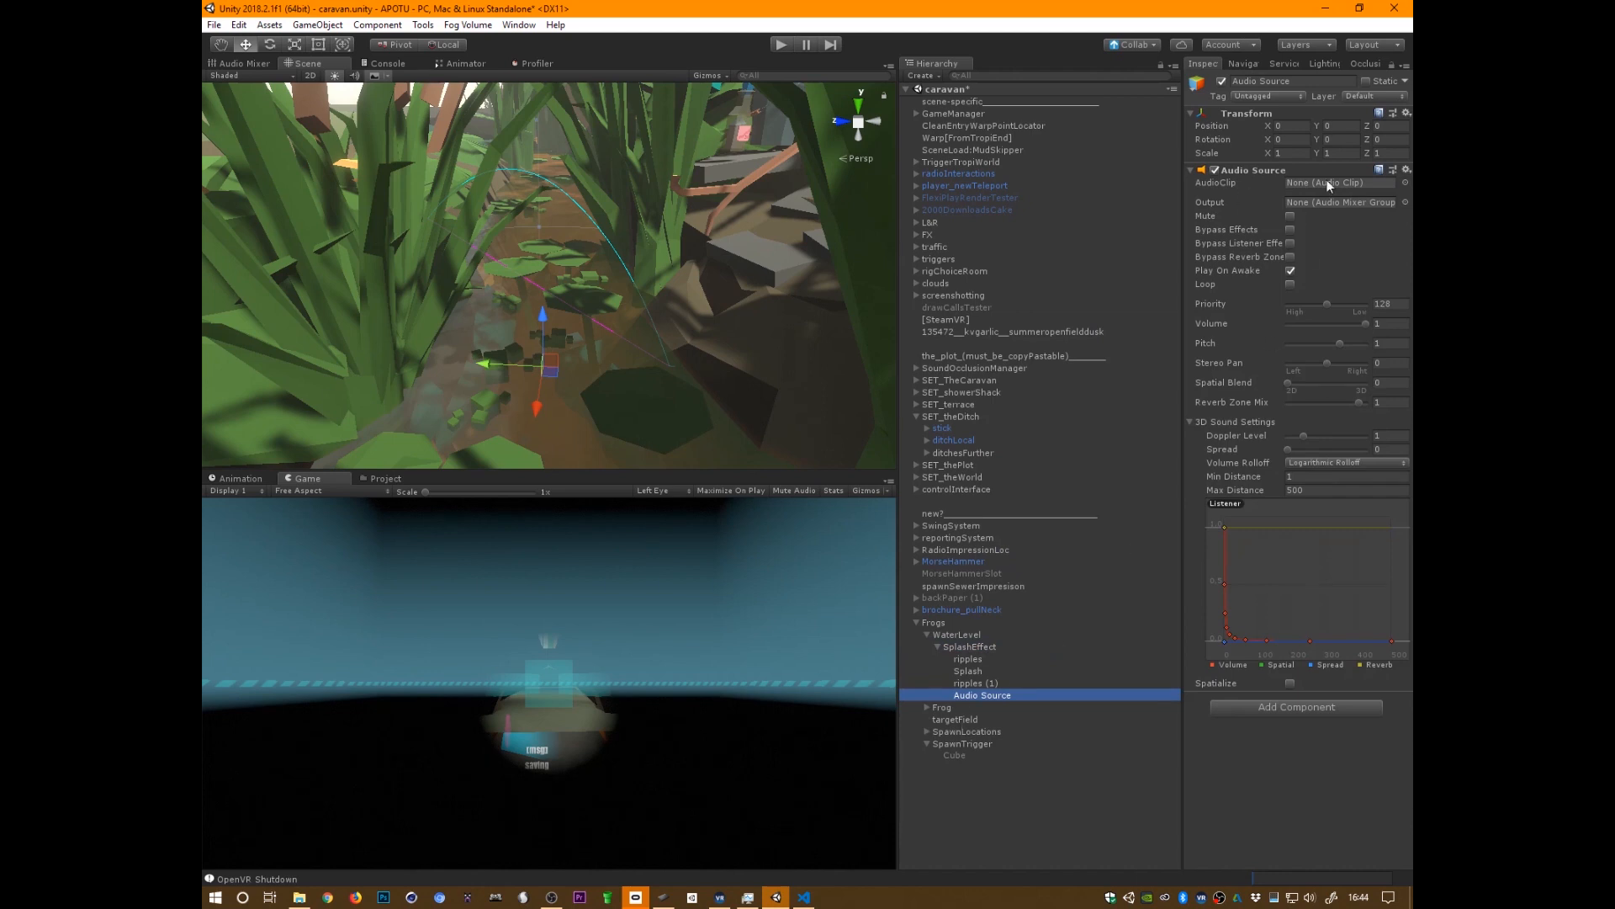
- Save the caravan scene and keep SplashEffect's Audio Source object selected for editing
click(1329, 183)
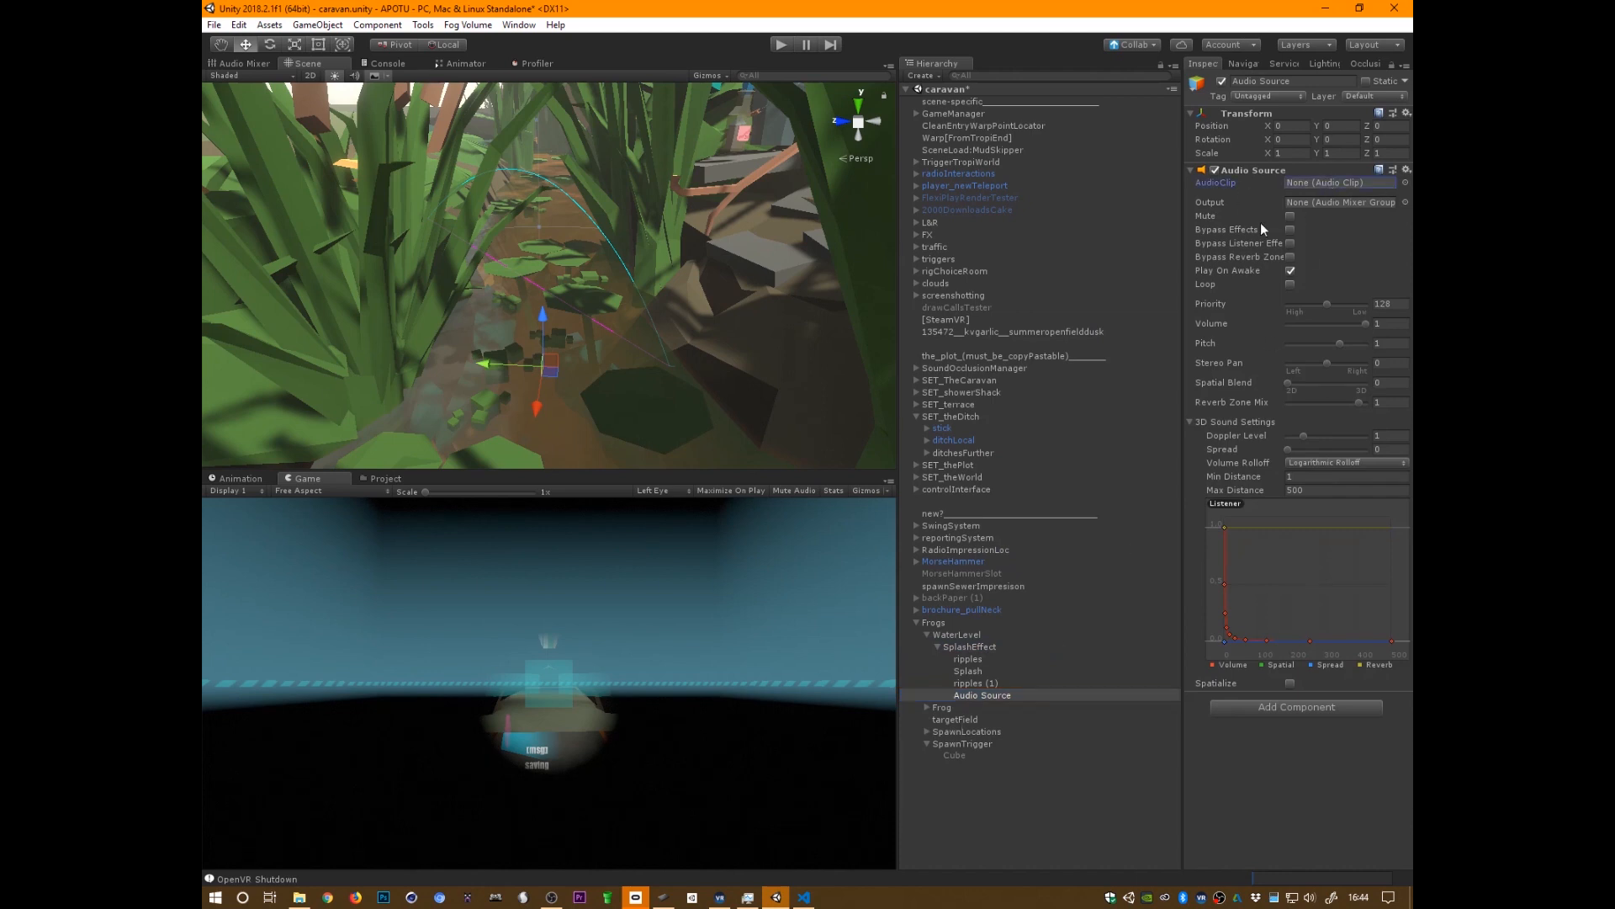
alt+right_drag(758, 364, 884, 338)
alt+middle_drag(761, 408, 835, 354)
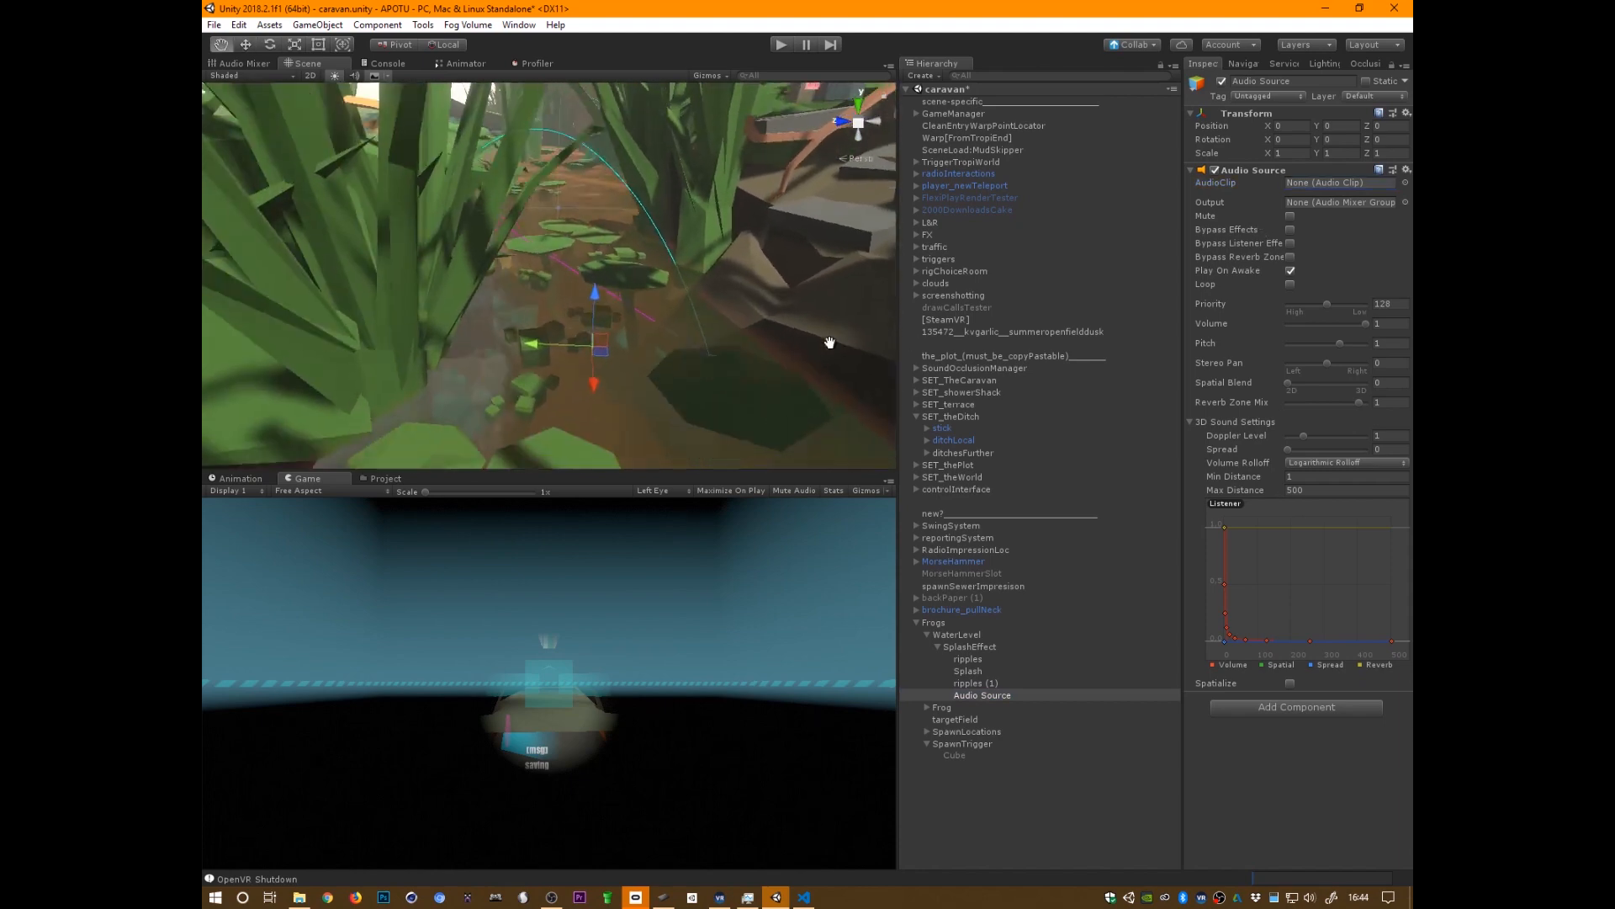
alt+drag(793, 378, 667, 395)
click(976, 647)
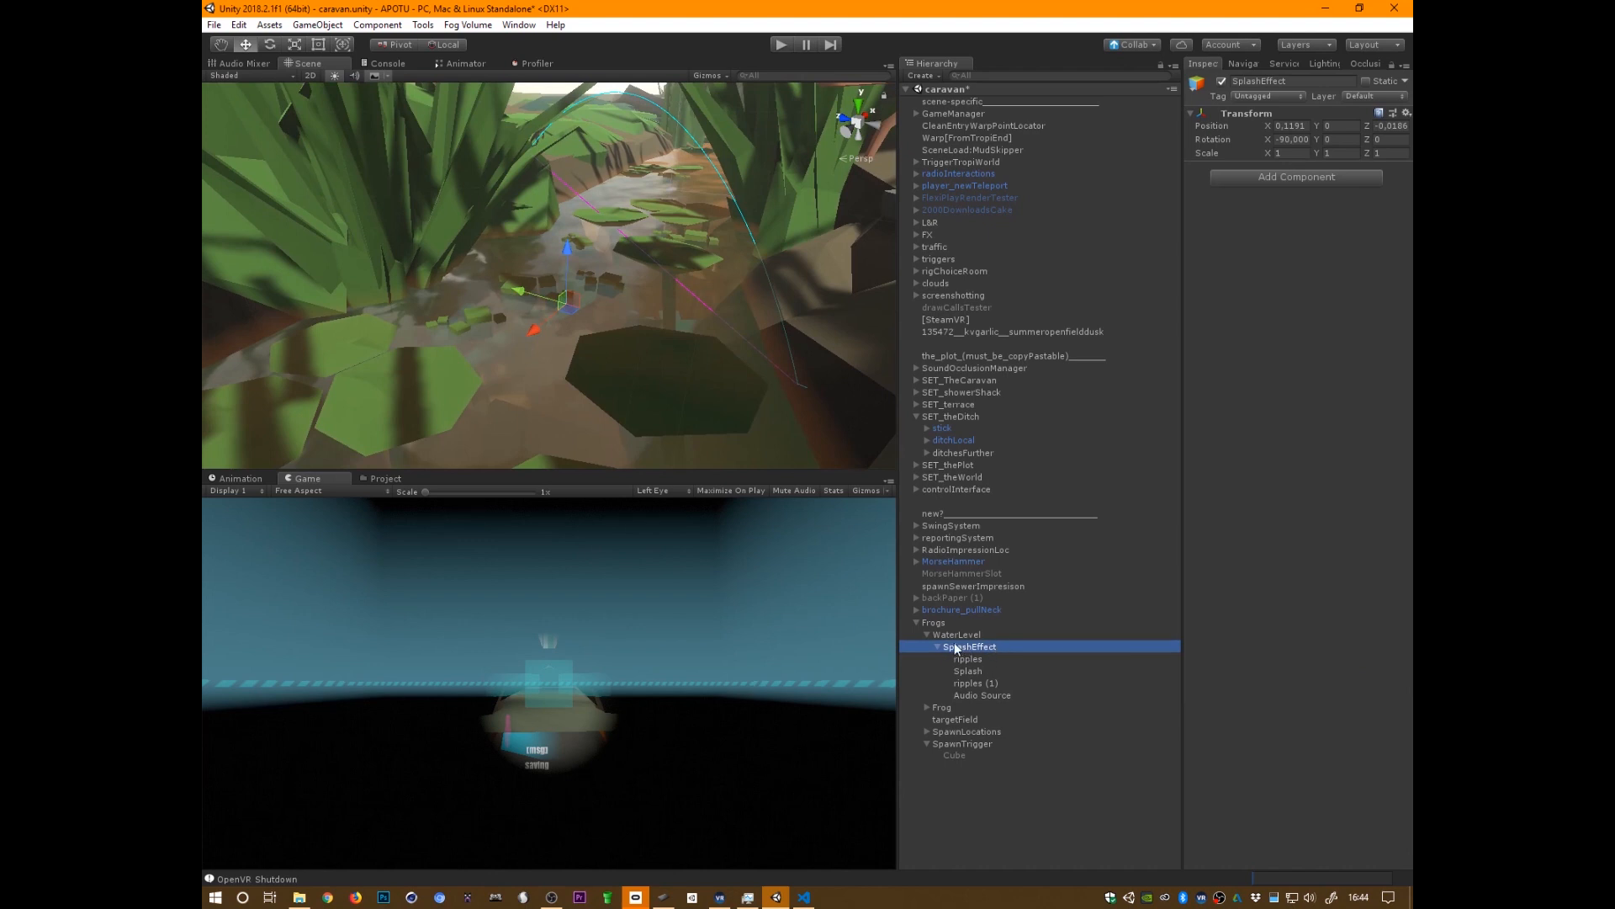
click(983, 695)
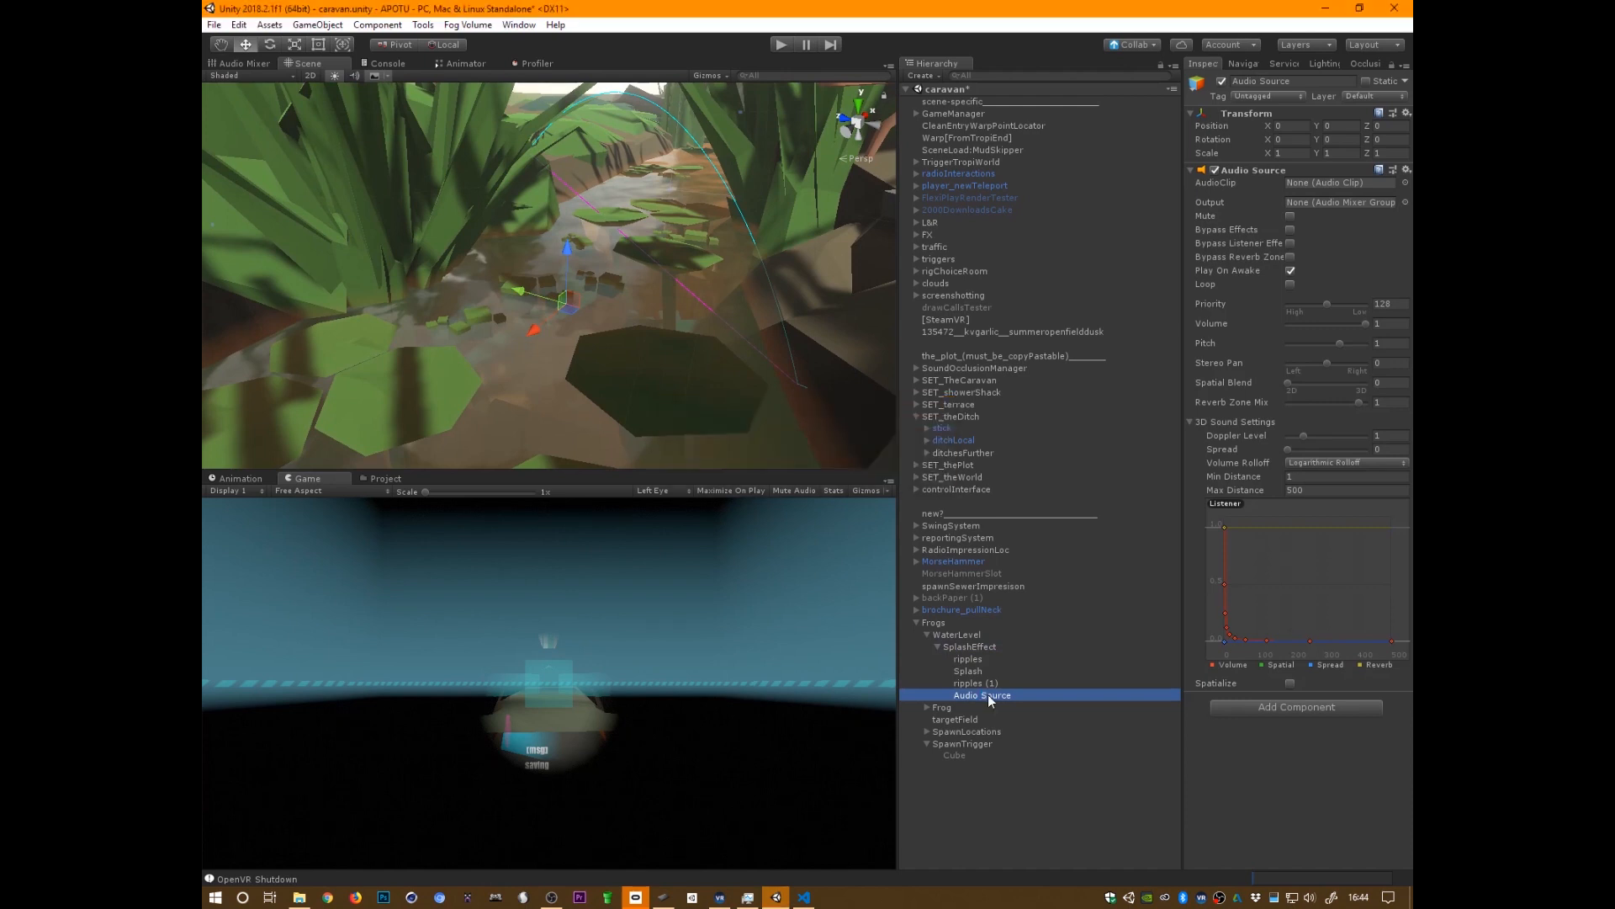
key(ctrl+s)
click(981, 647)
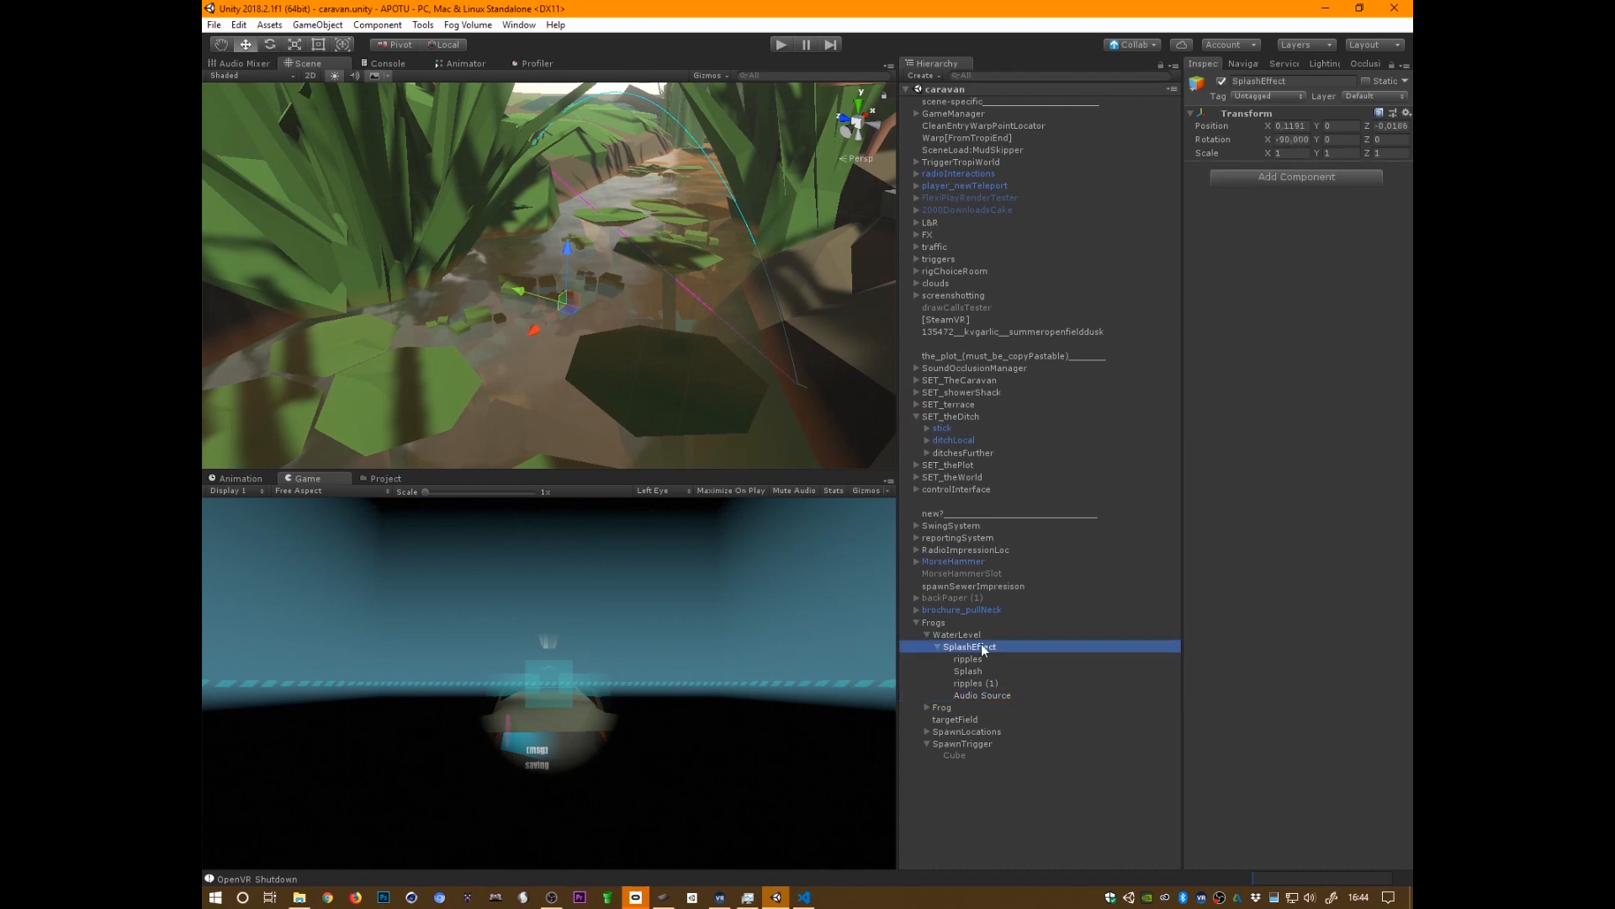
click(996, 695)
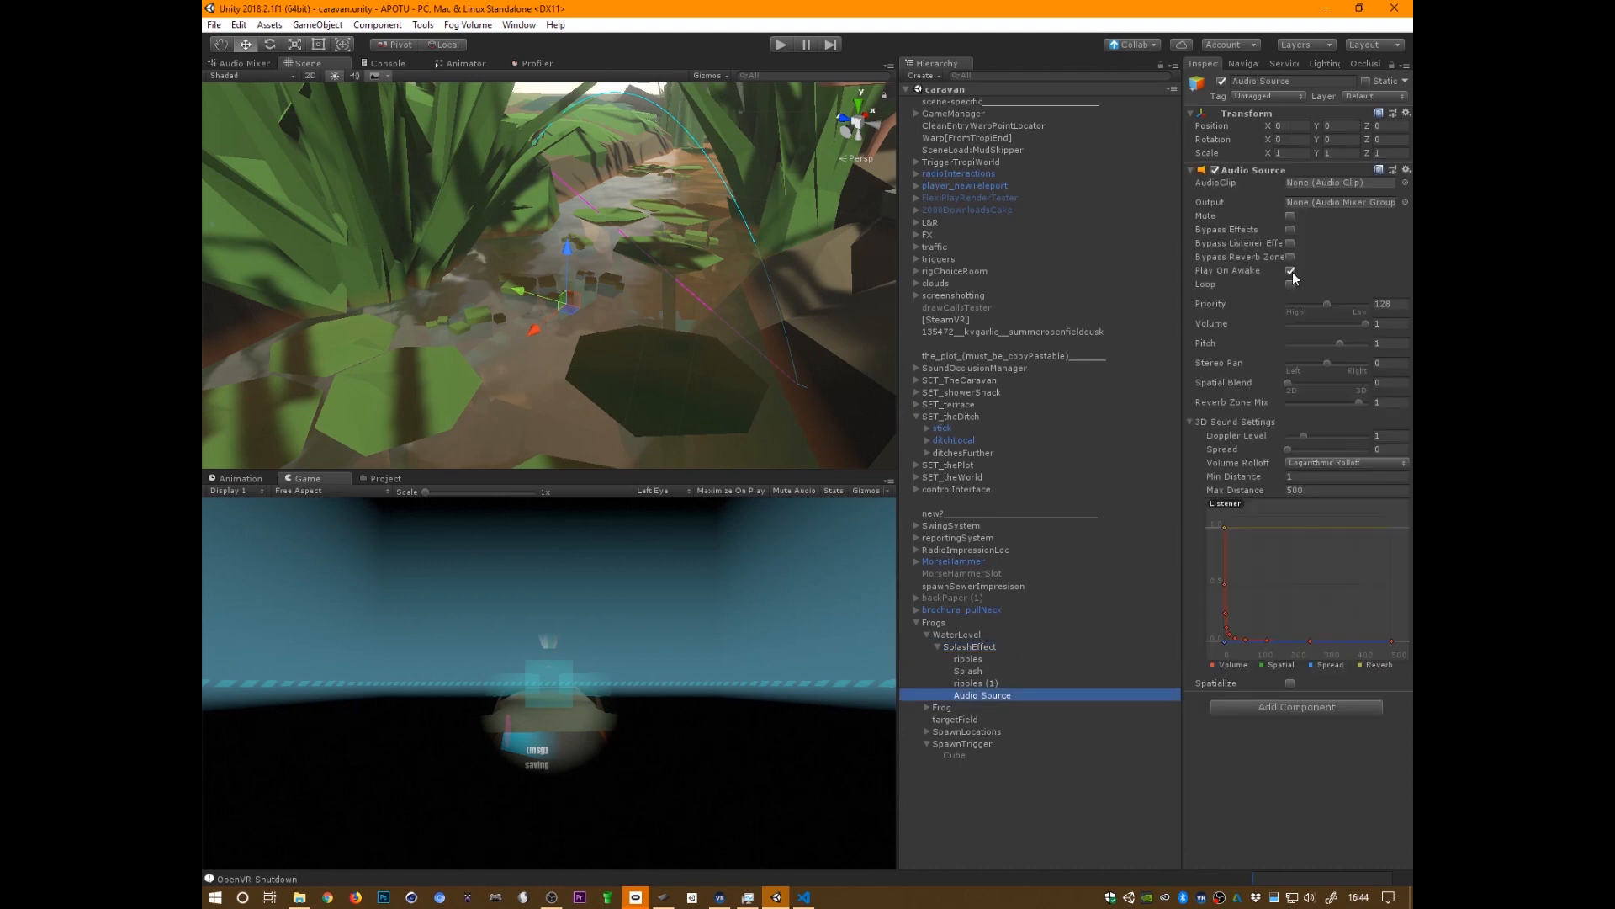
- Try the Random Audio script on SplashEffect's Audio Source object and remove it again
click(1300, 709)
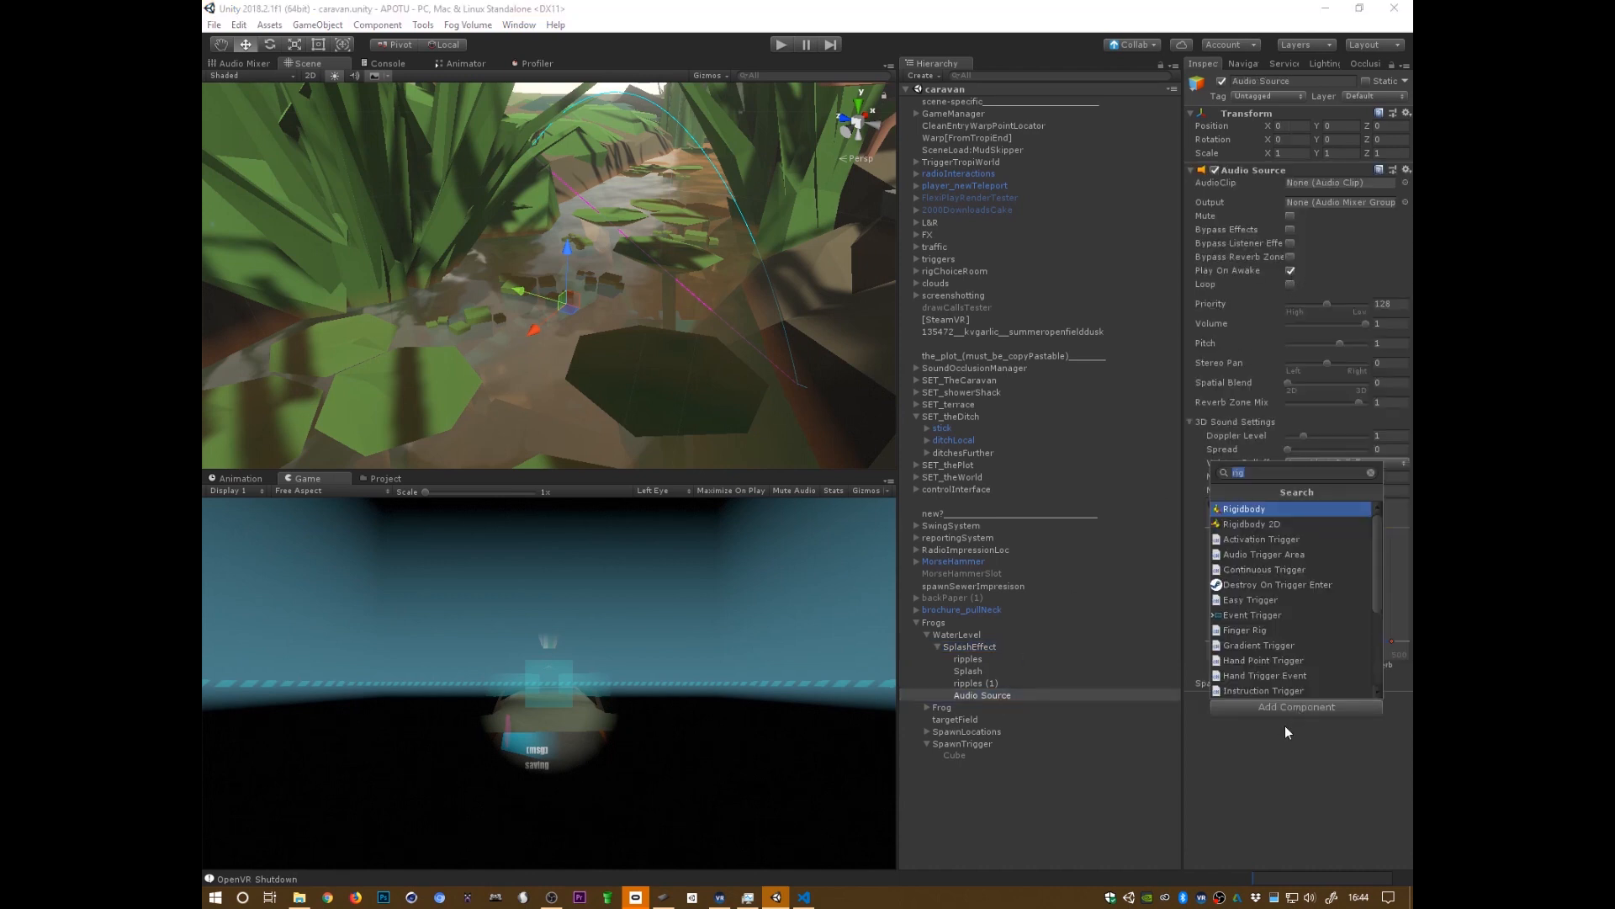
text(rando)
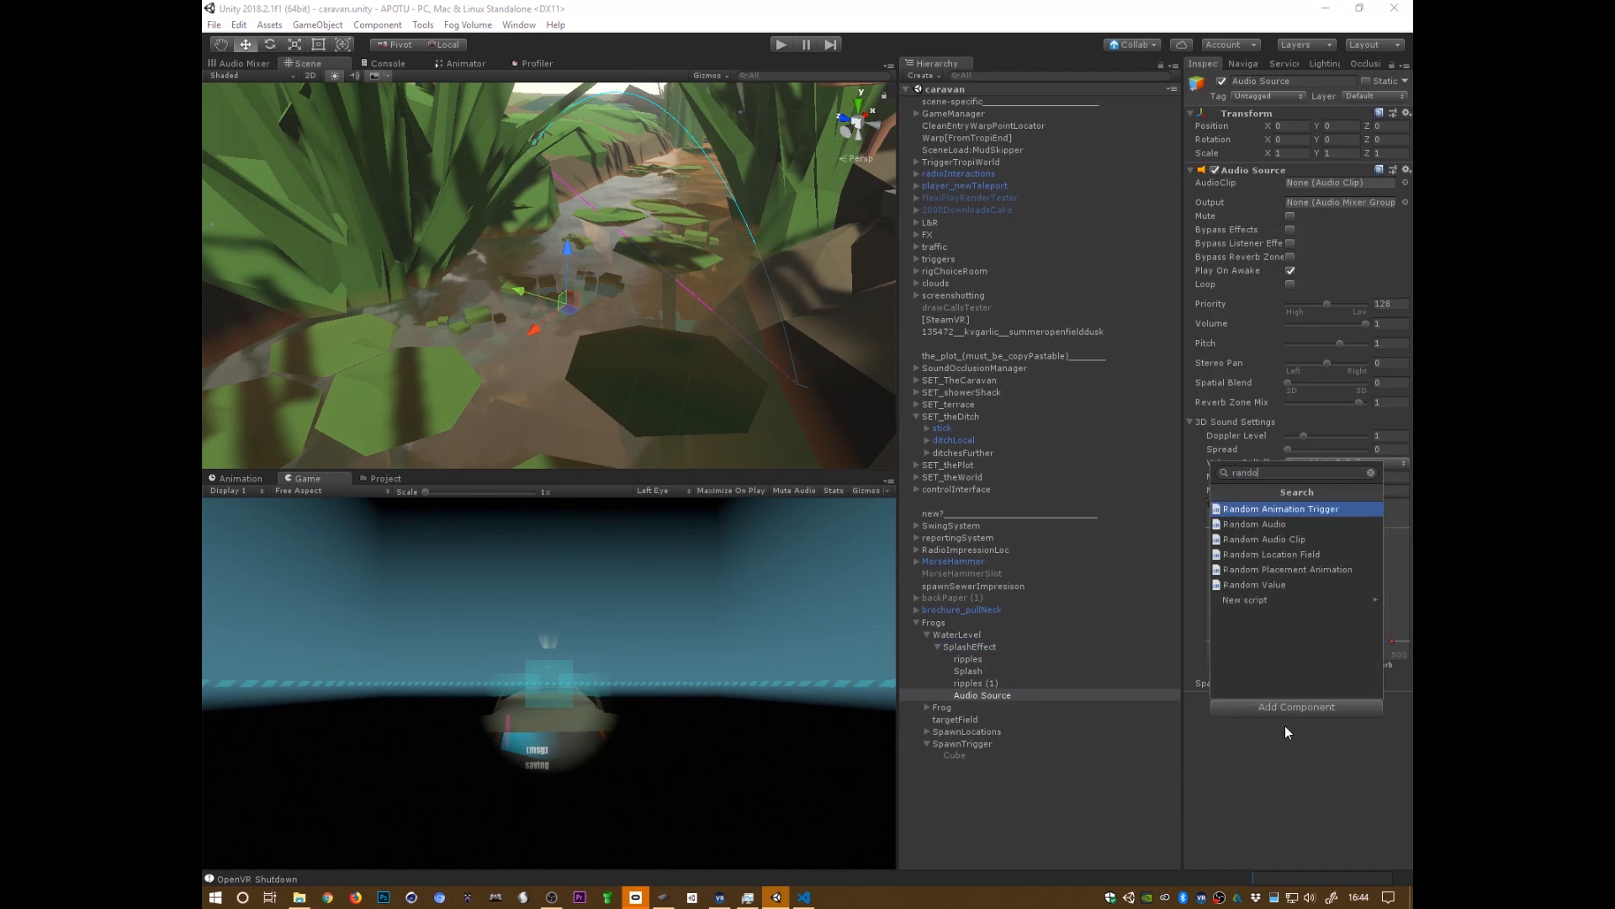
key(Down)
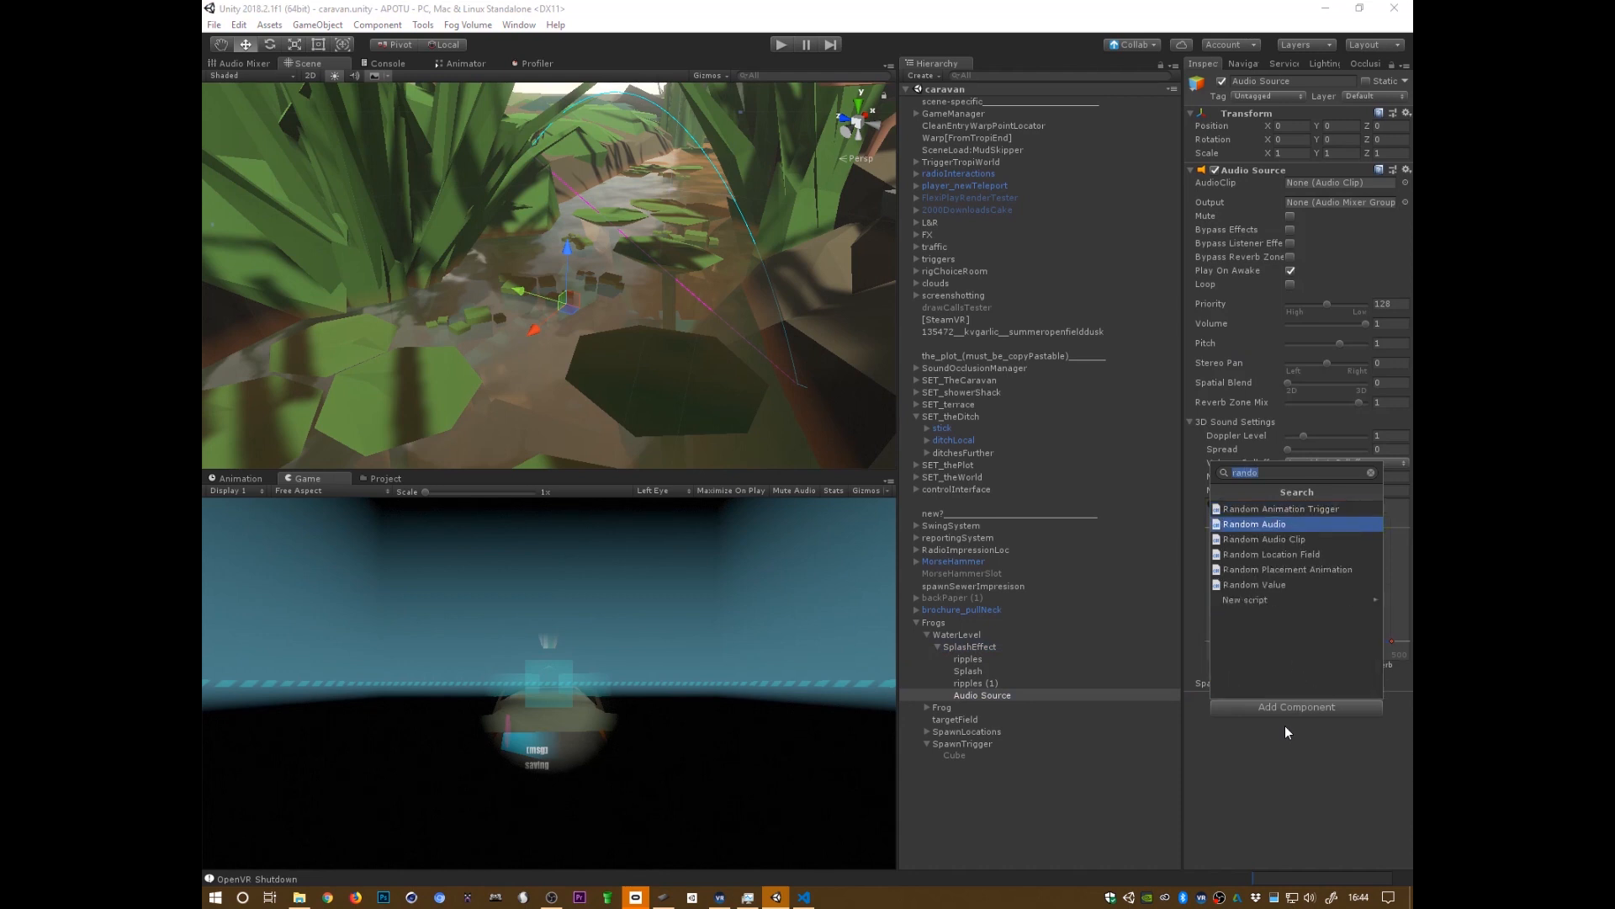
key(Return)
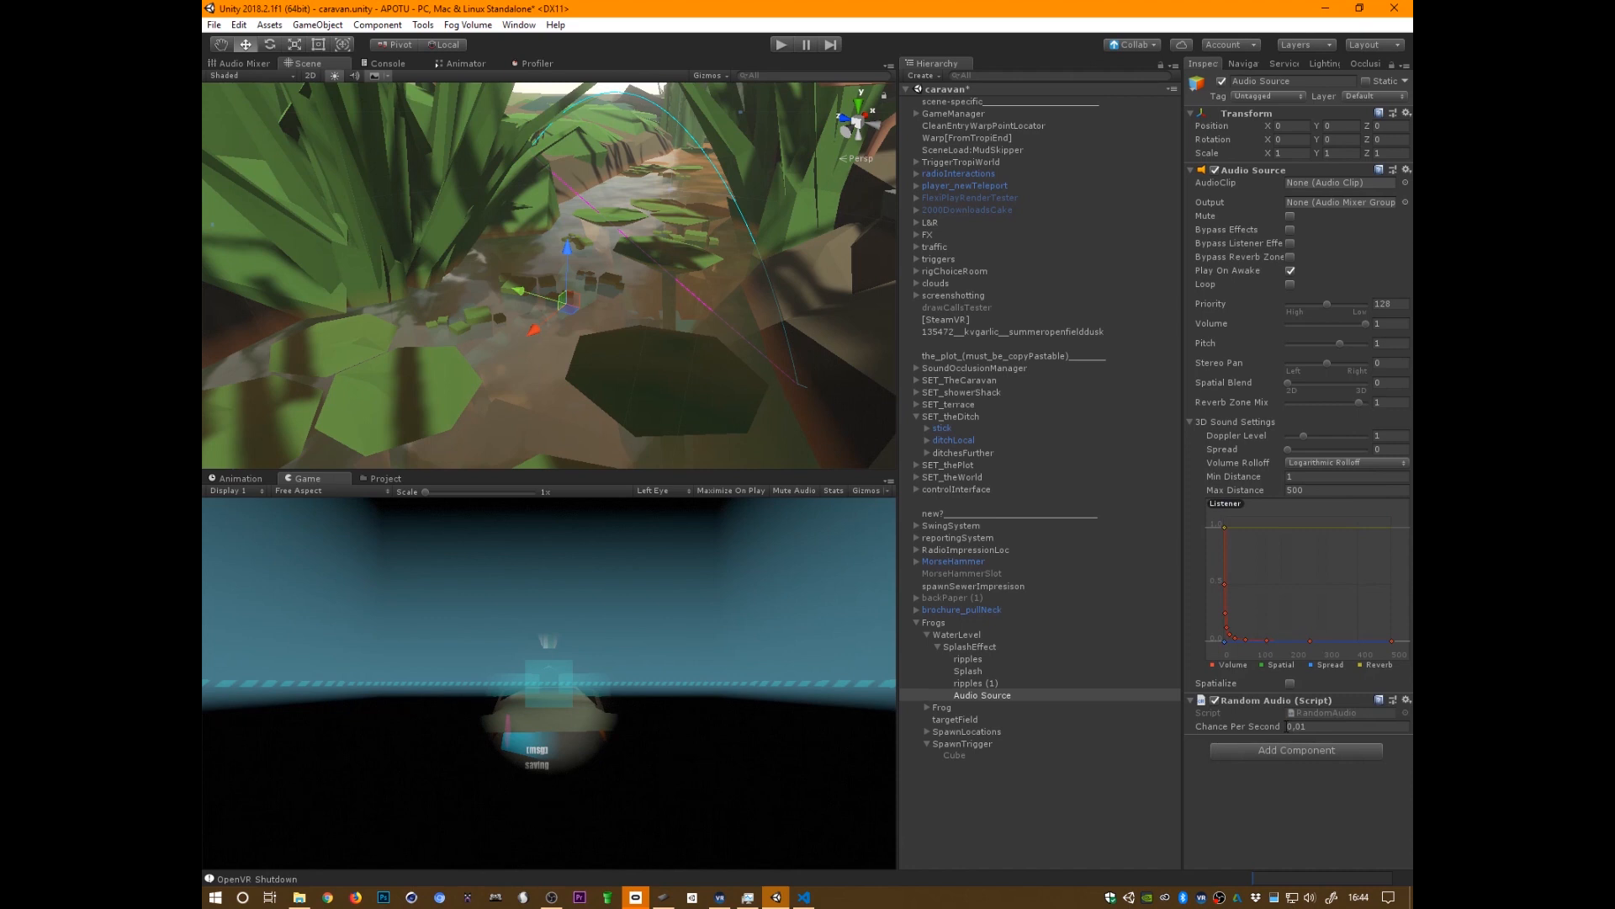
right_click(1304, 708)
click(1355, 768)
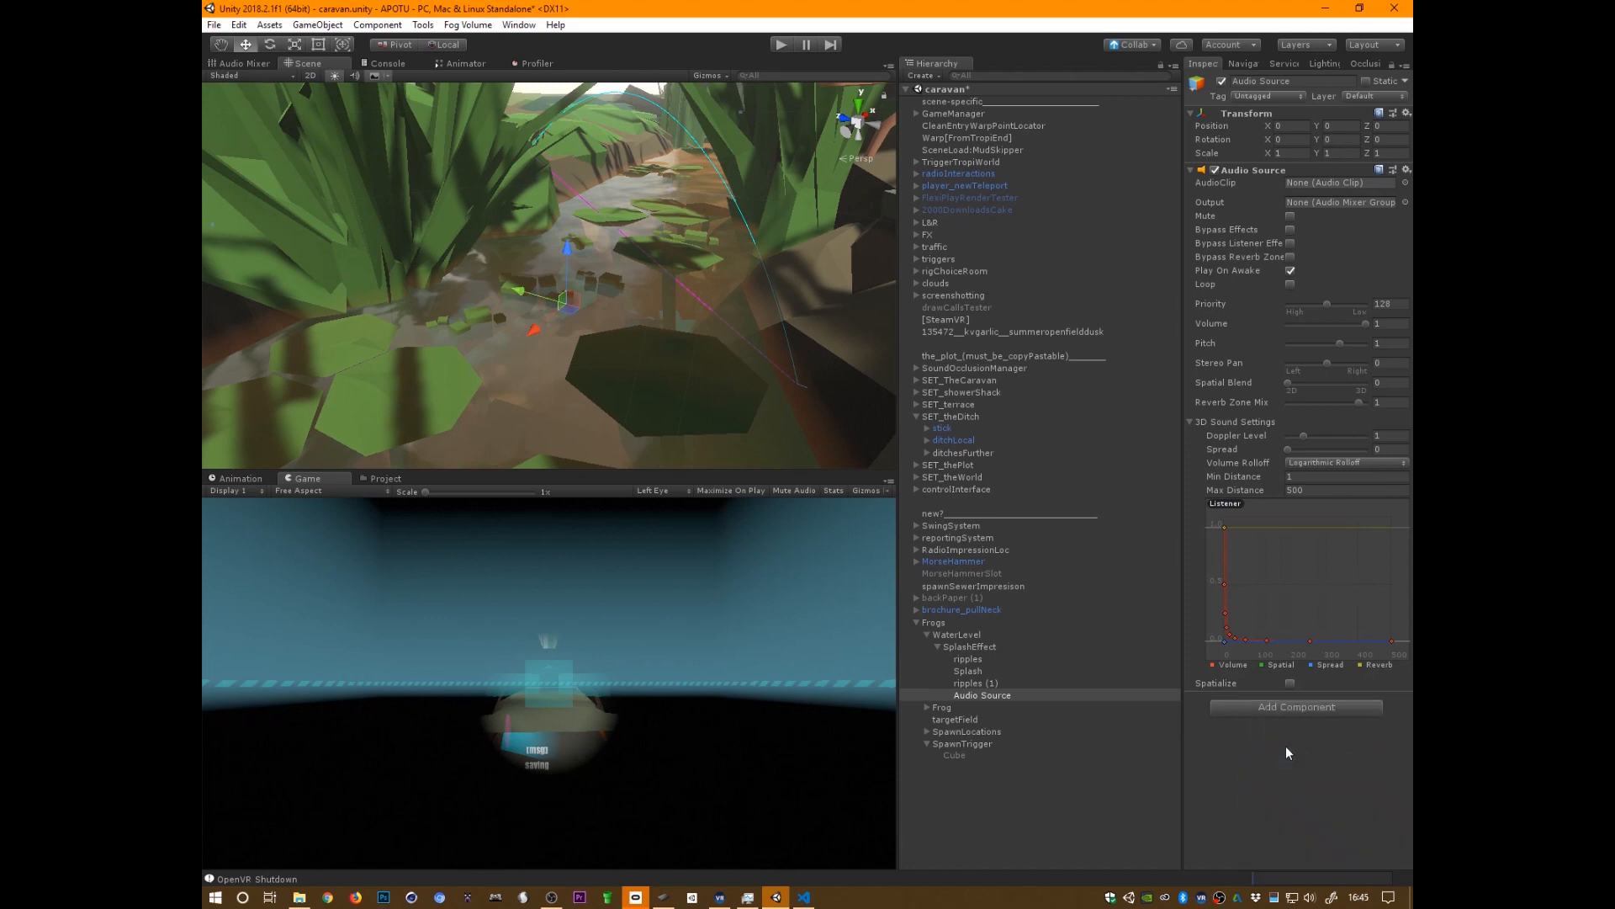
- Find the Random Audio Clip script among the audio components and add it to SplashEffect's Audio Source object
click(1304, 708)
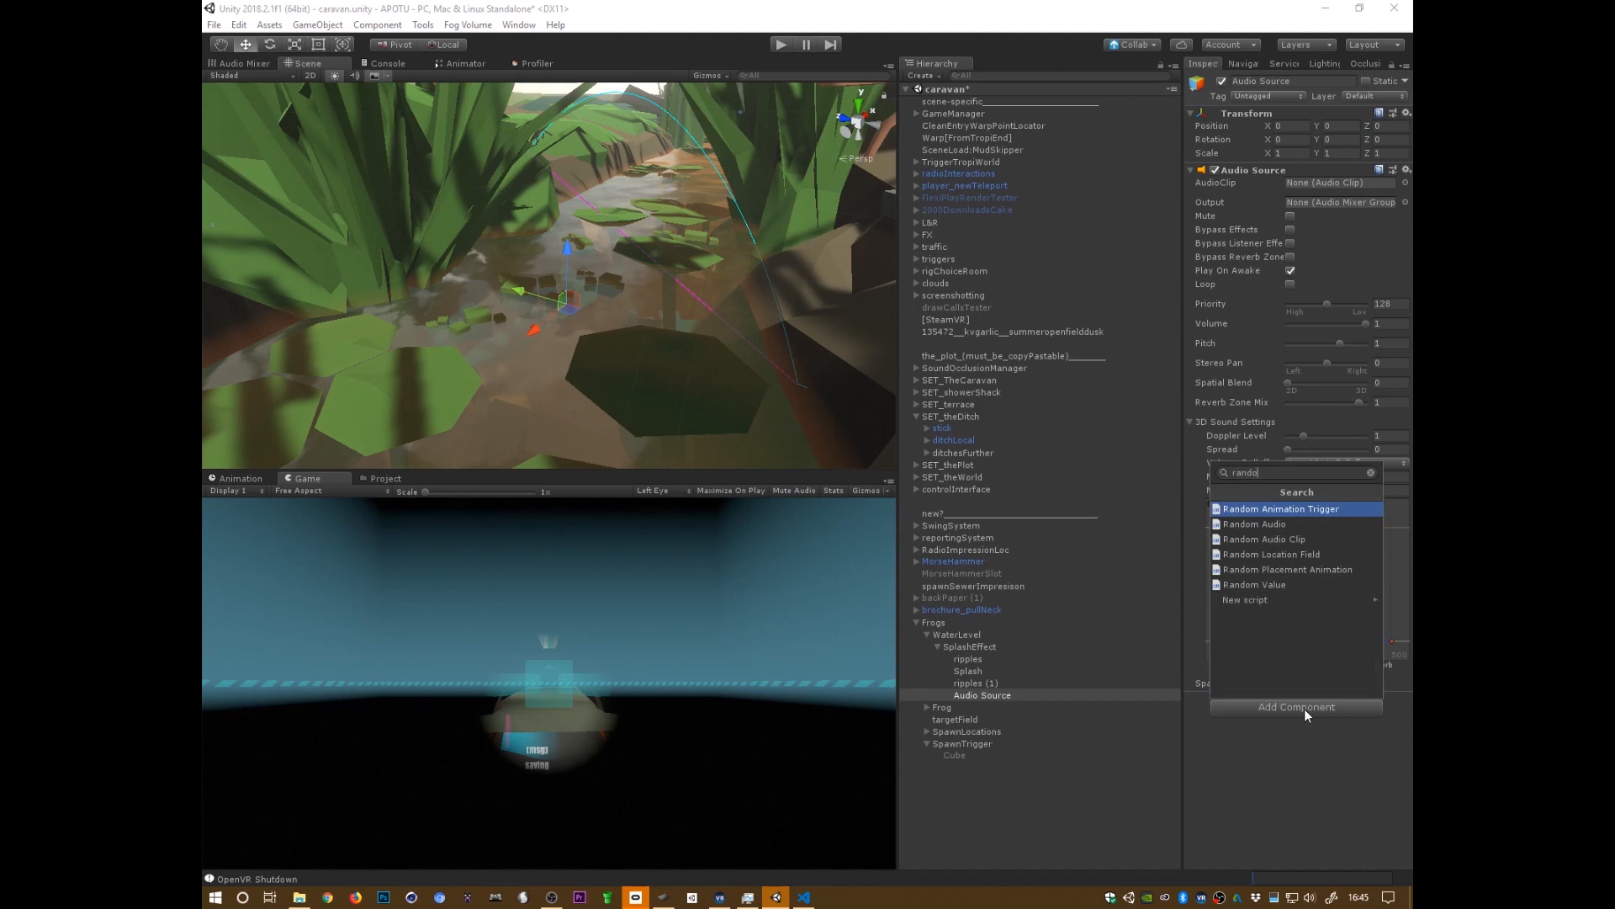
text(m)
key(Down)
key(Down)
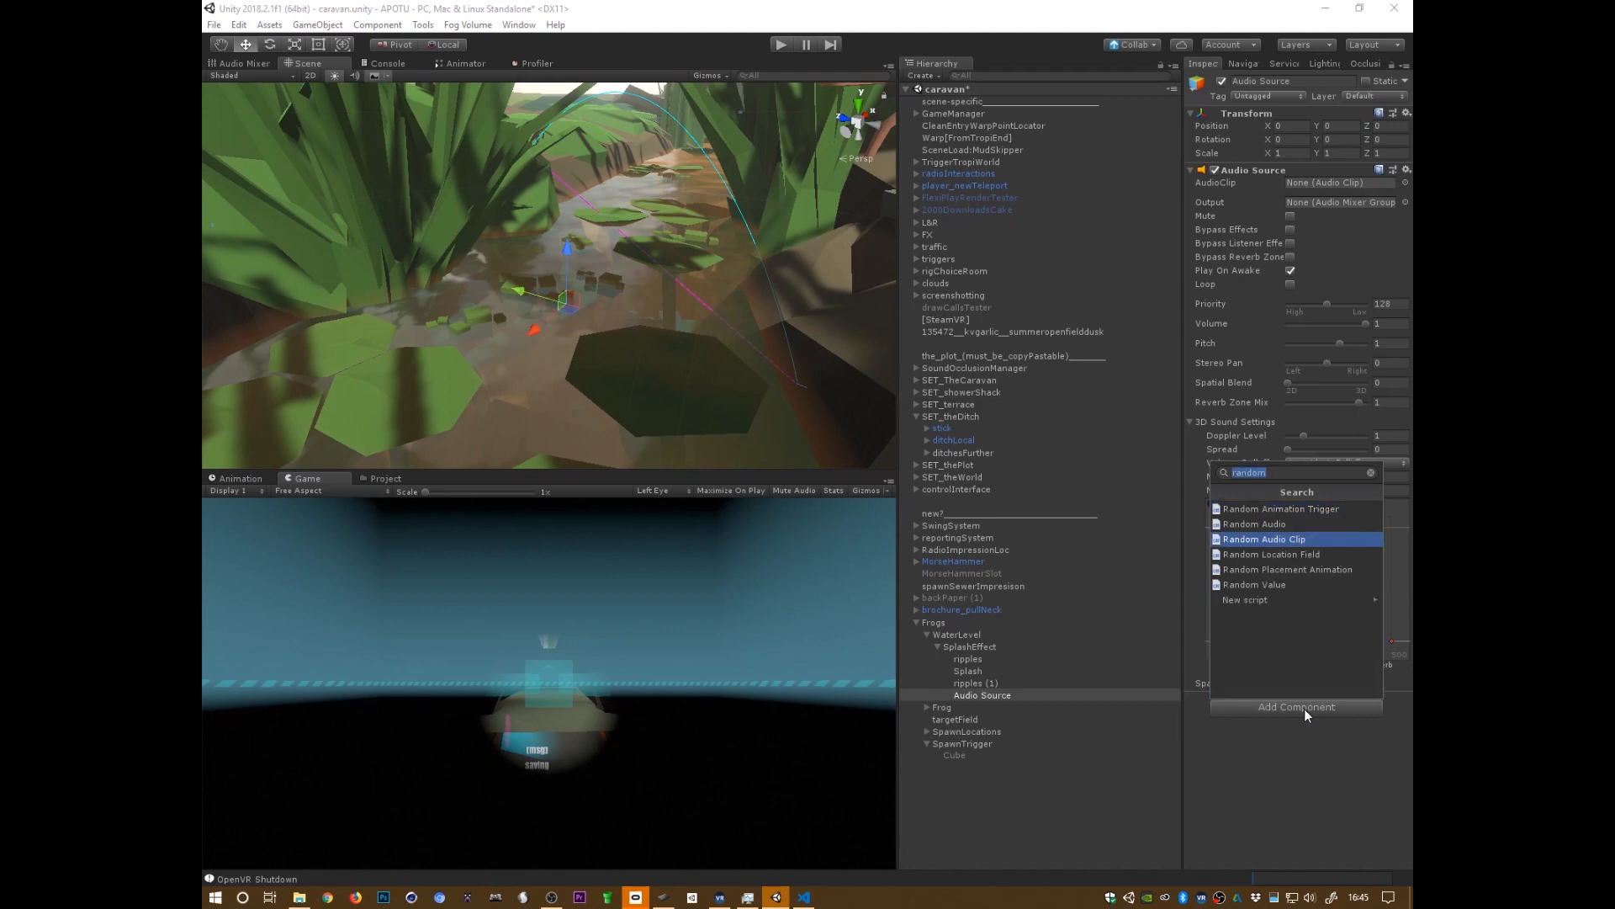
key(Up)
key(Up)
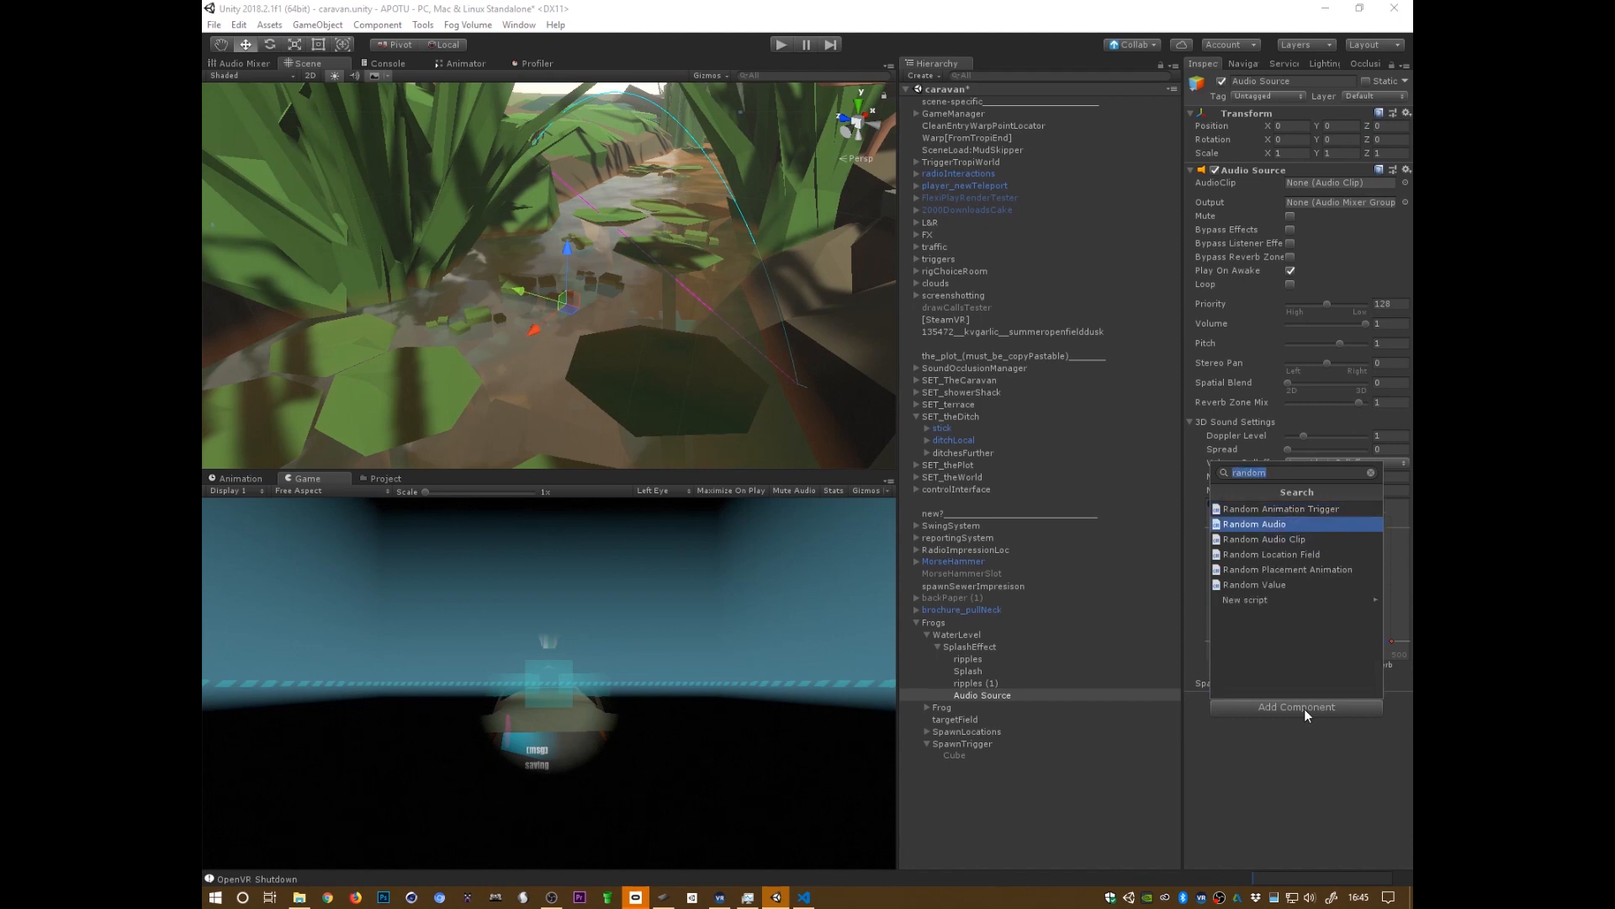
text(audio)
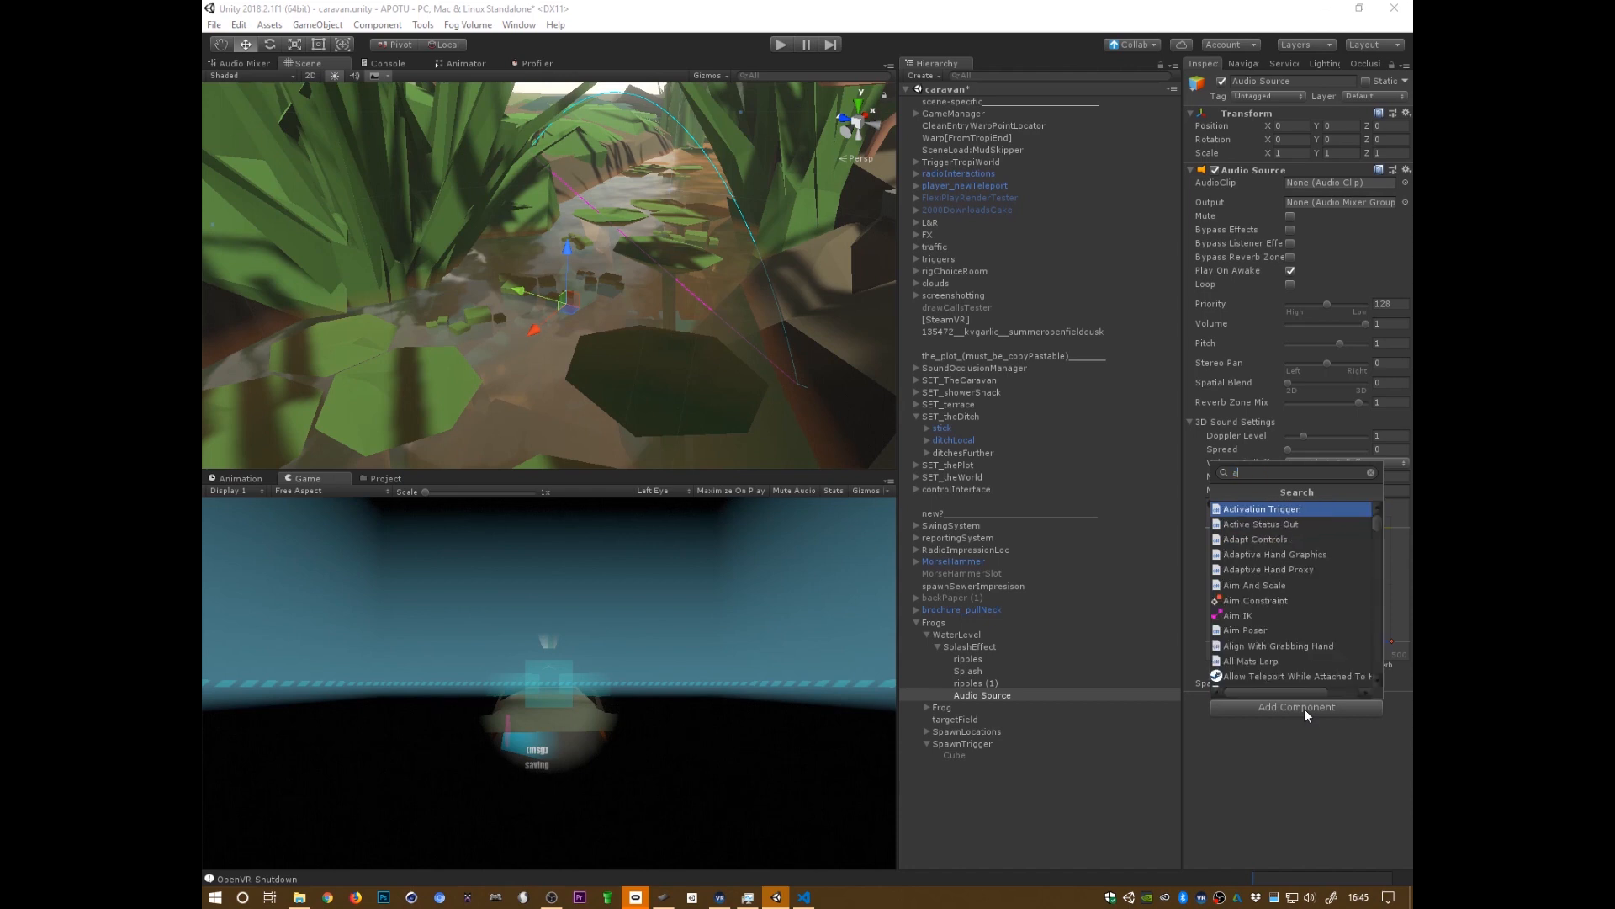
key(Down)
key(Down)
key(Down)
key(Down)
key(Down)
key(Down)
key(Down)
key(Down)
key(Down)
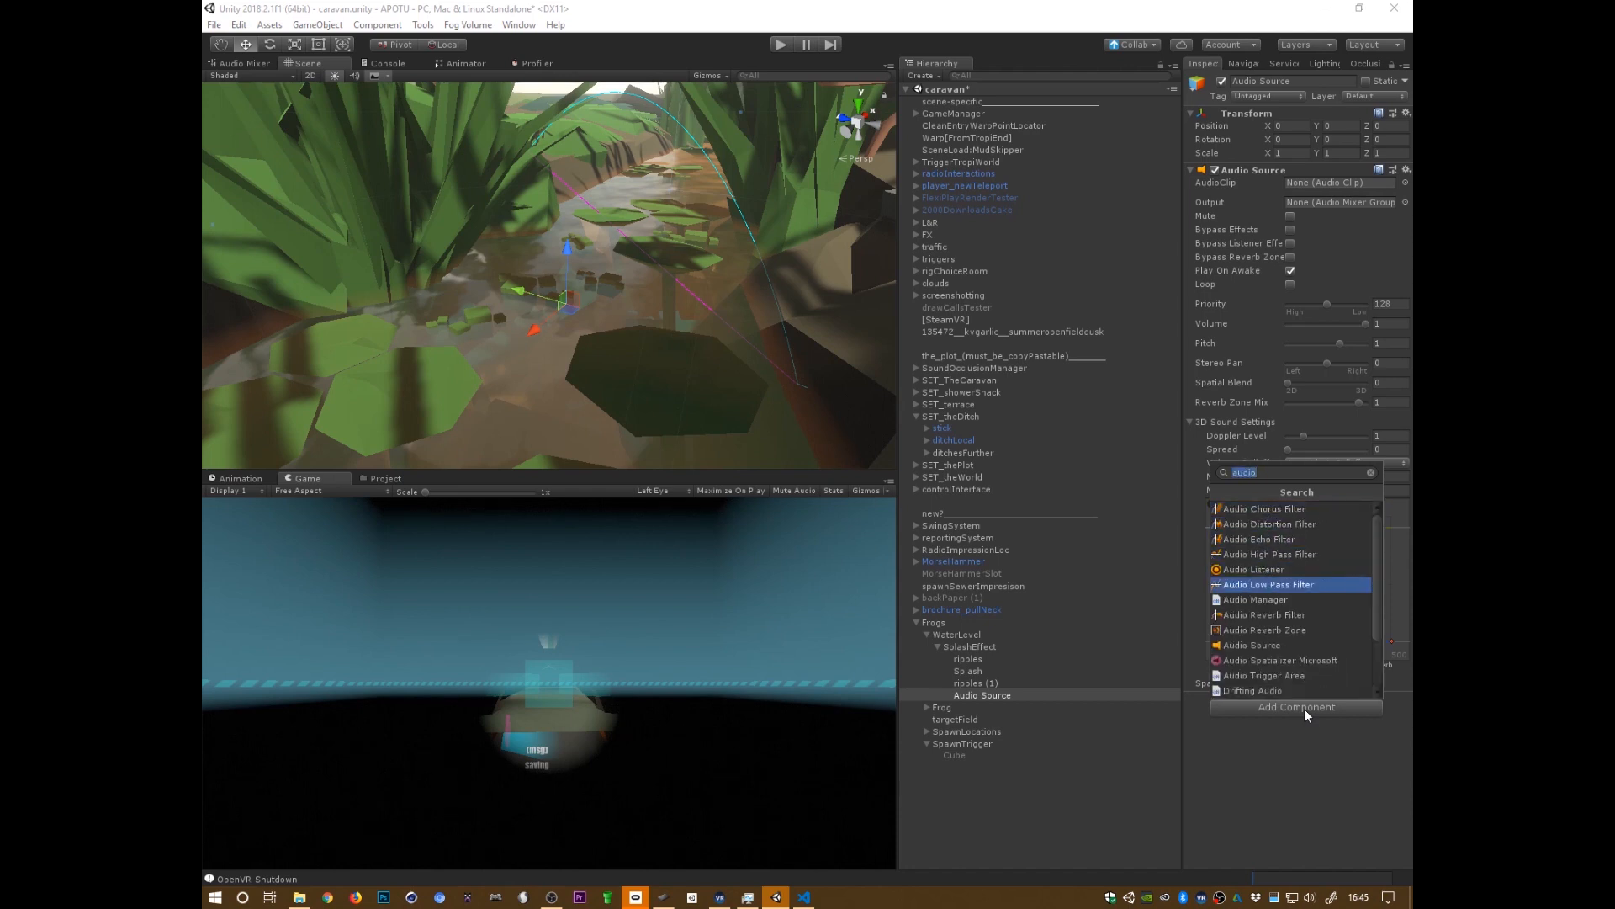
key(Down)
key(Down)
key(Down)
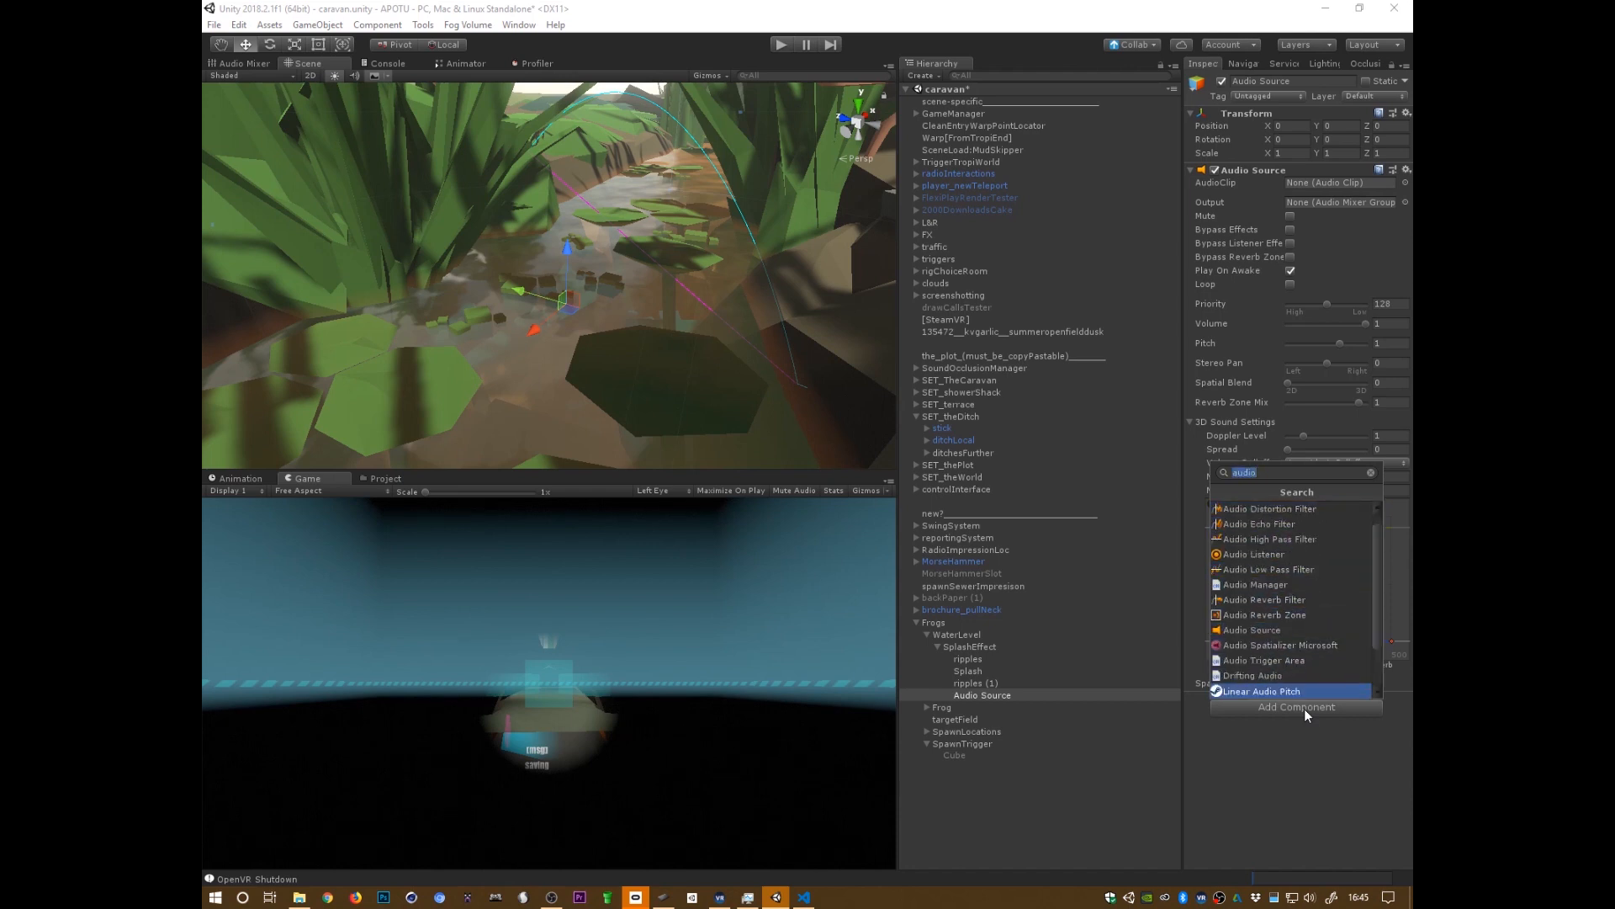
key(Down)
key(Down)
key(Down)
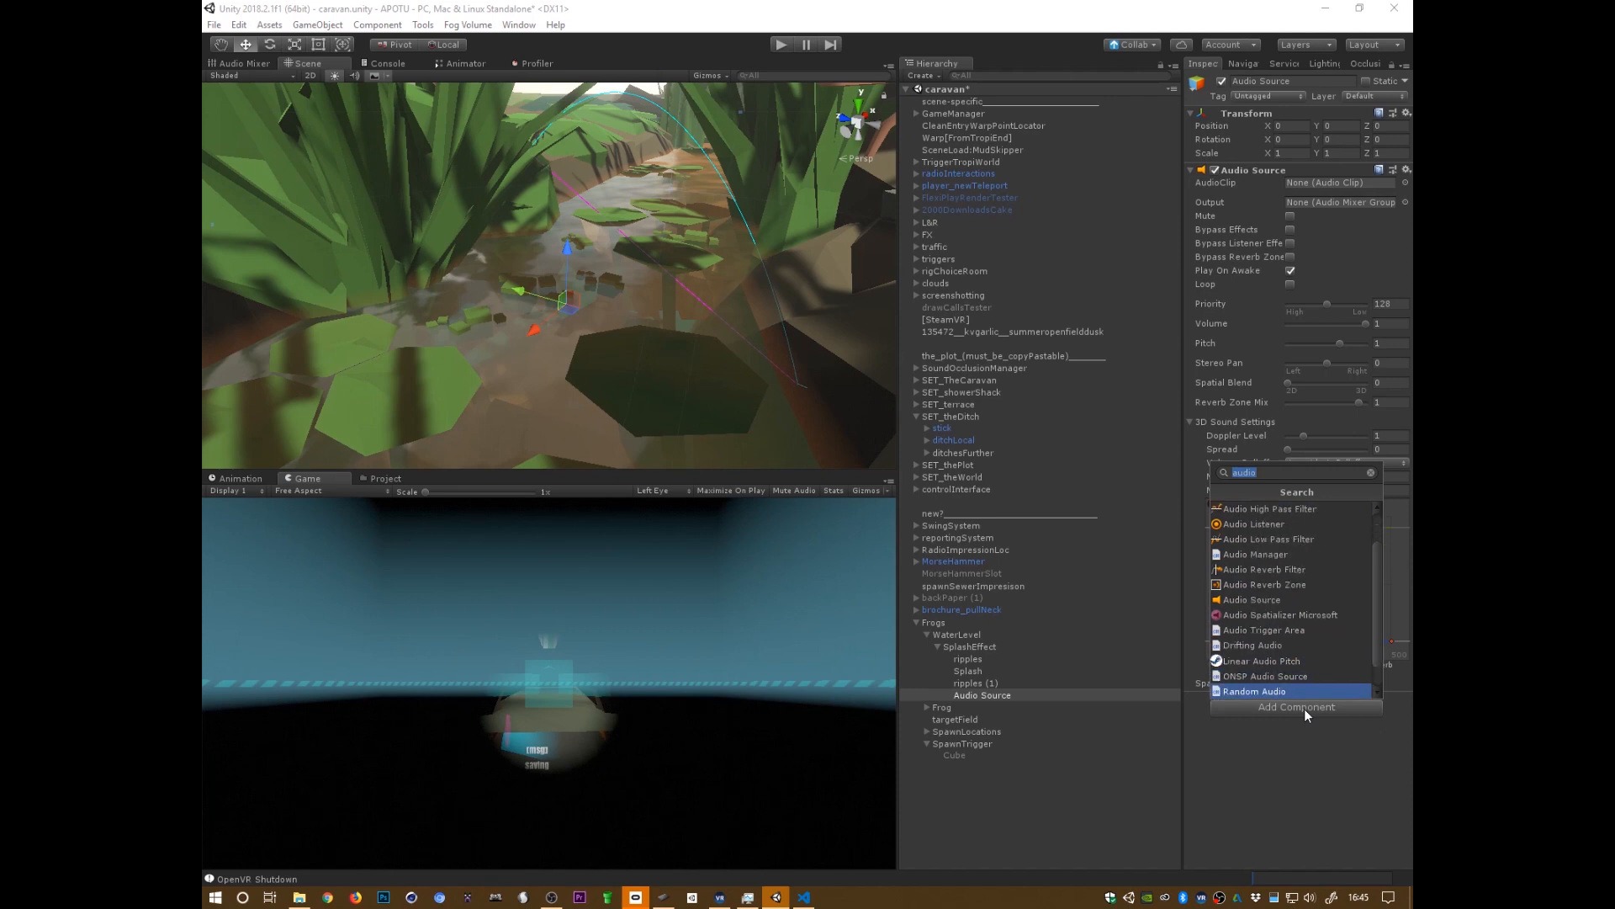
key(Up)
key(Up)
key(Up)
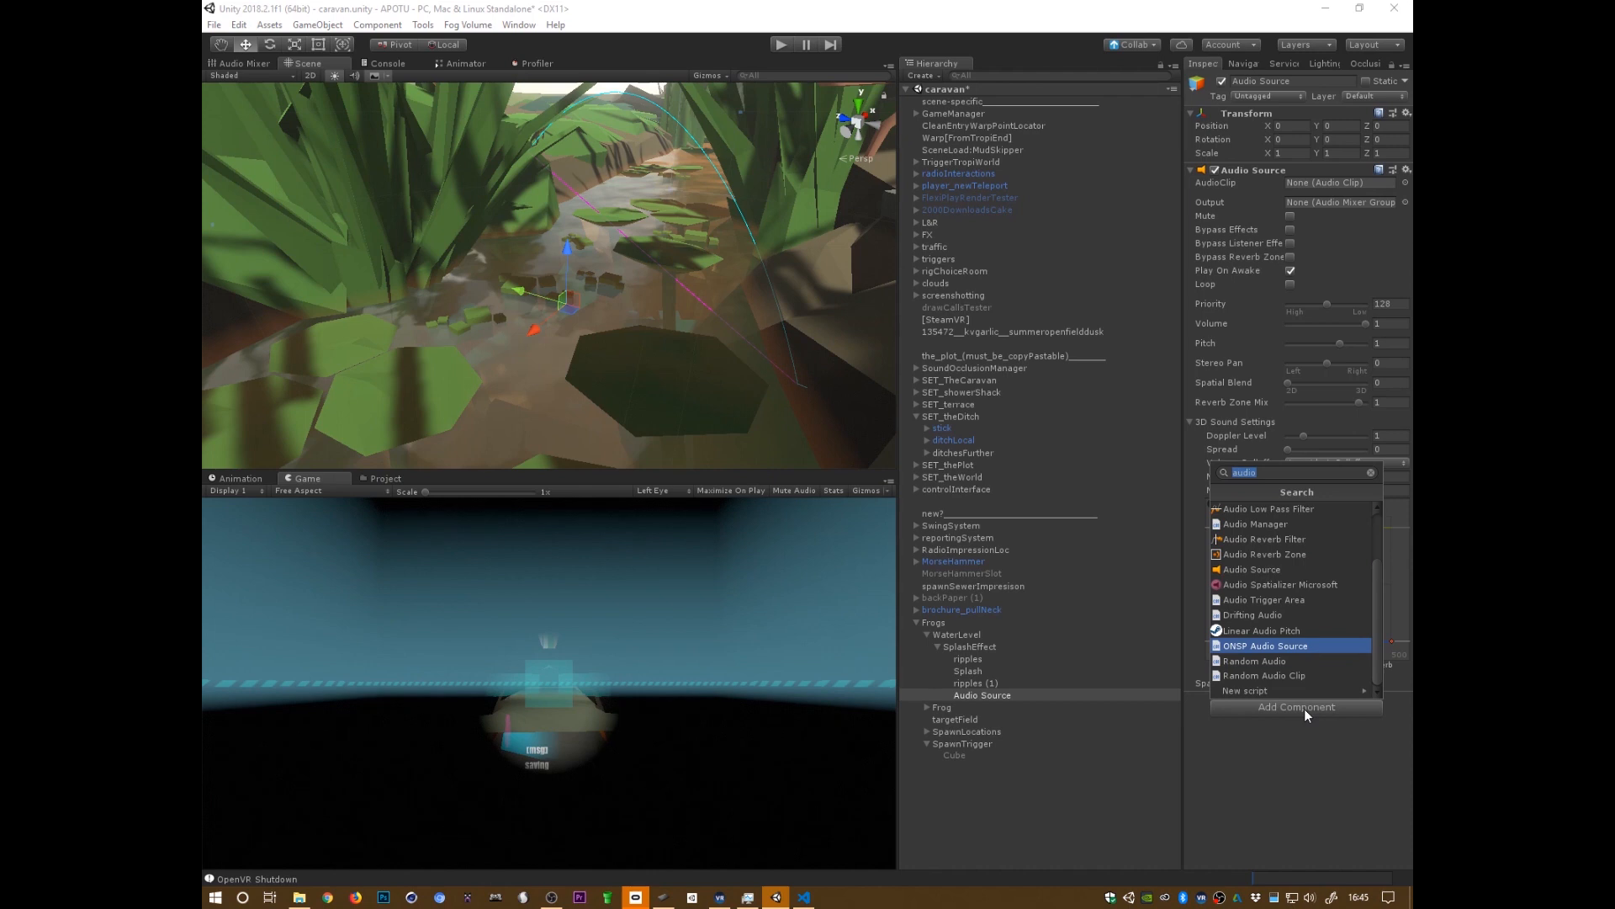
key(Up)
key(Up)
key(Up)
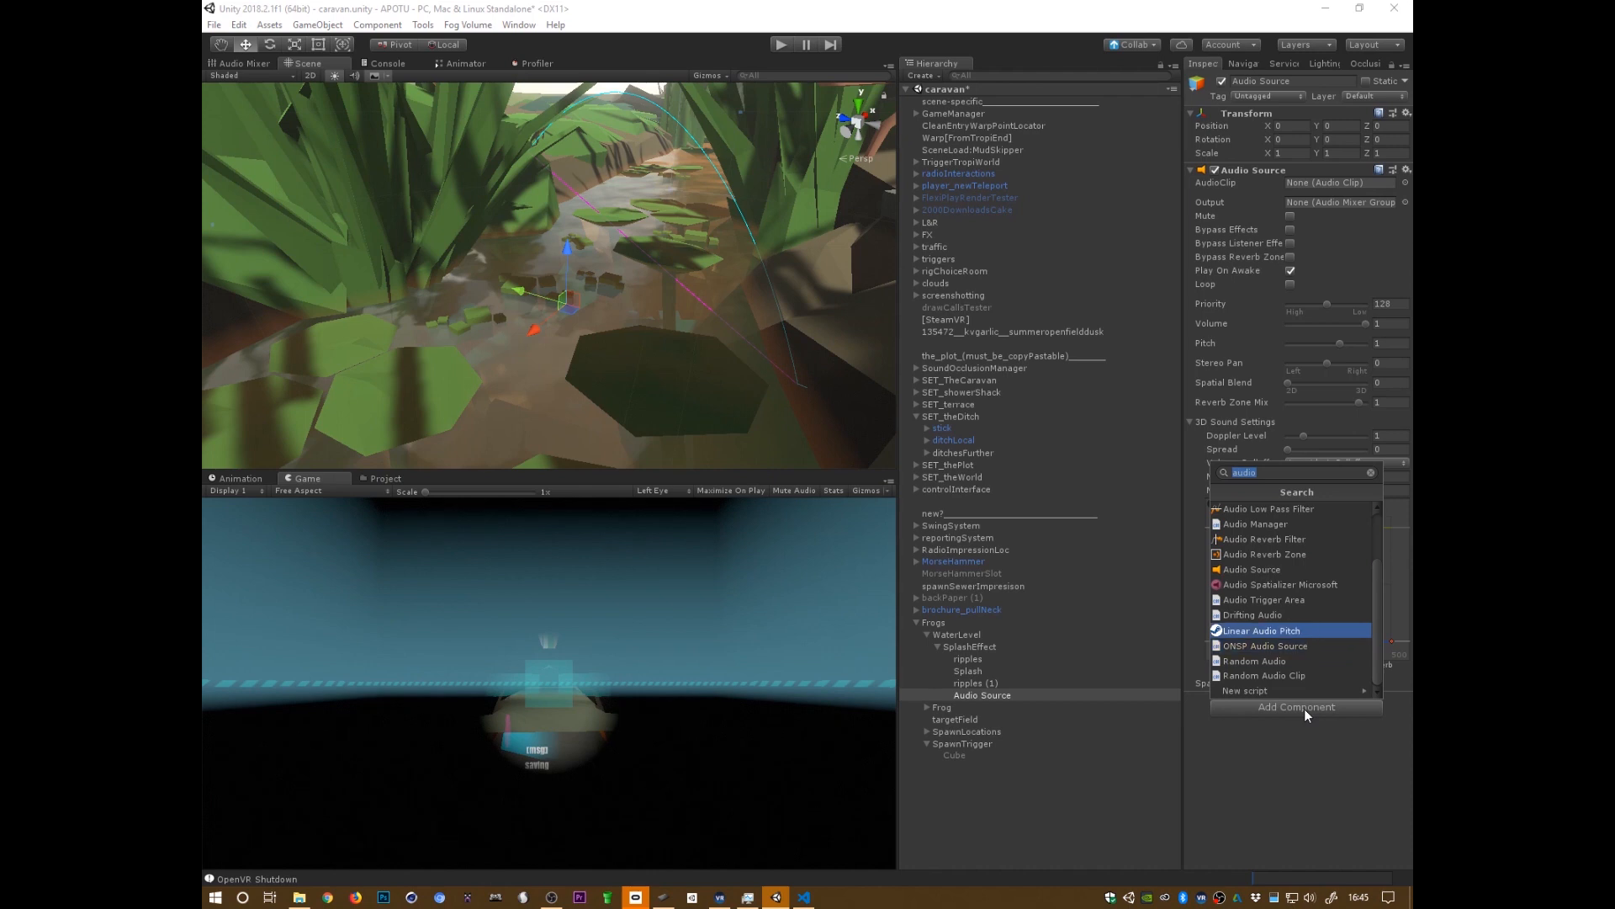
key(Down)
key(Down)
key(Down)
key(Down)
key(Down)
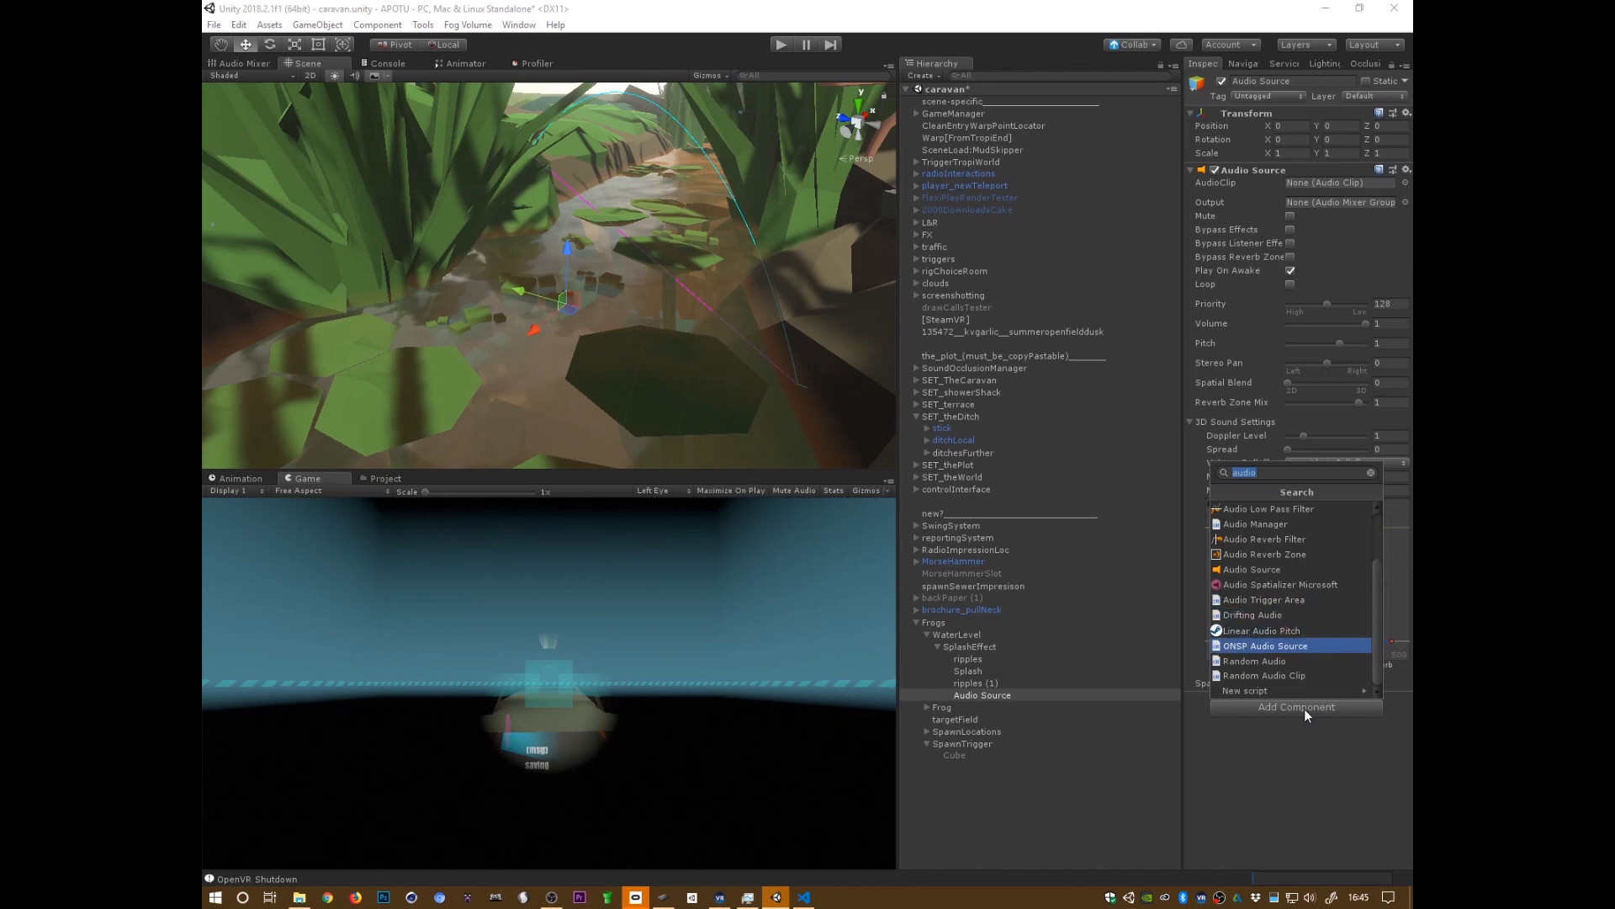
key(Return)
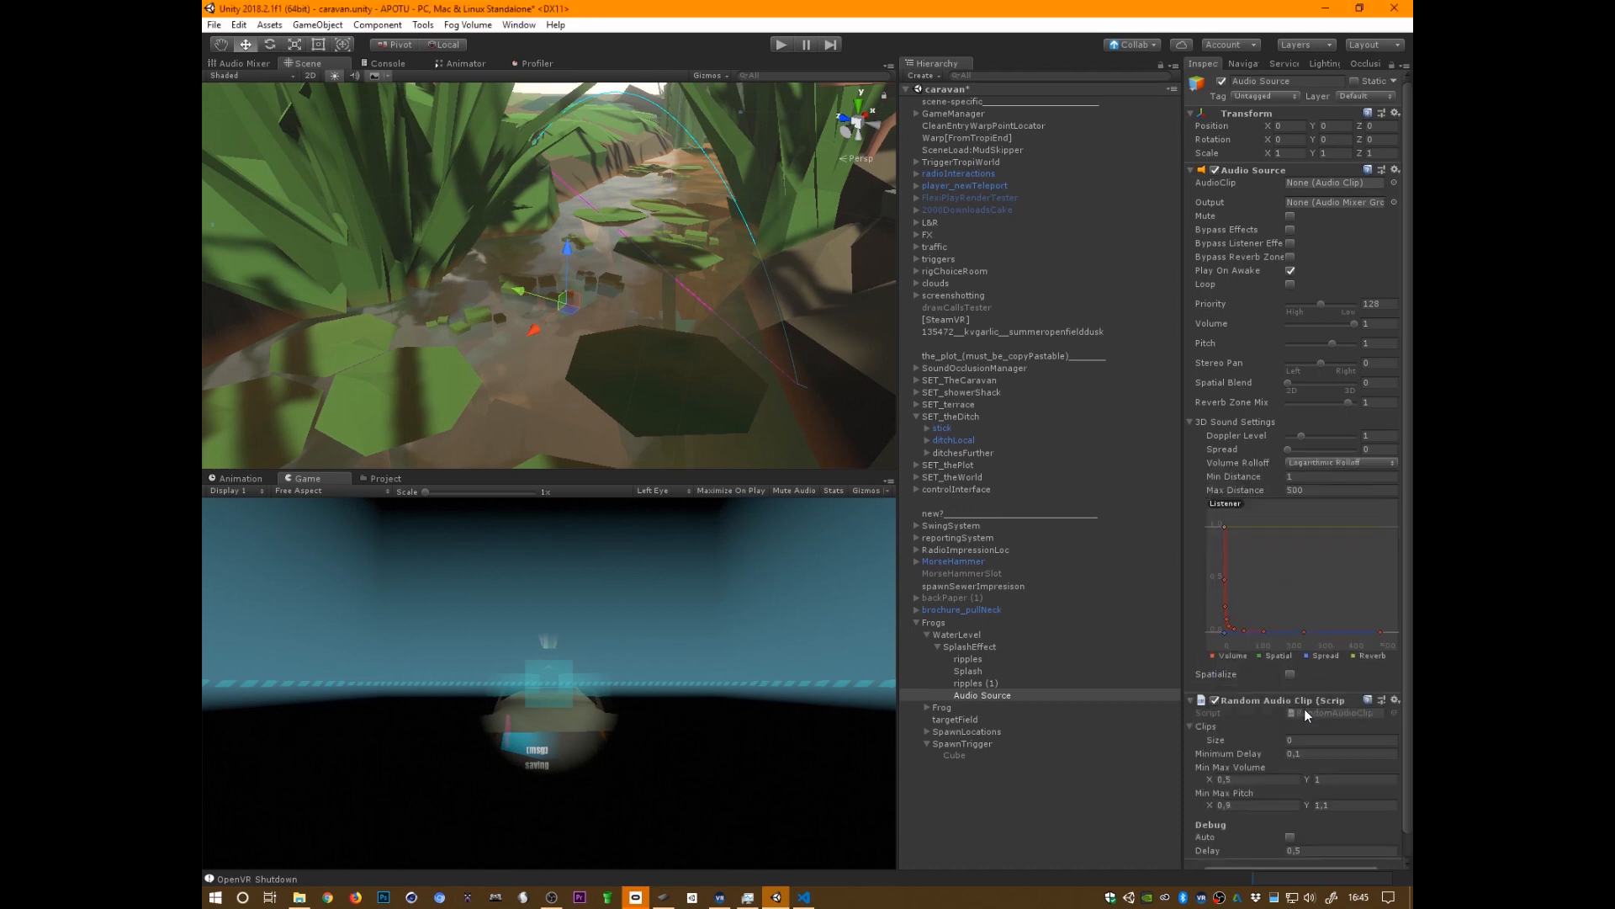
- Open the RandomAudioClip script in Visual Studio Code and examine its Start loop and RandomSound method alongside the component's debug settings in Unity
scroll(1403, 764, down, 1)
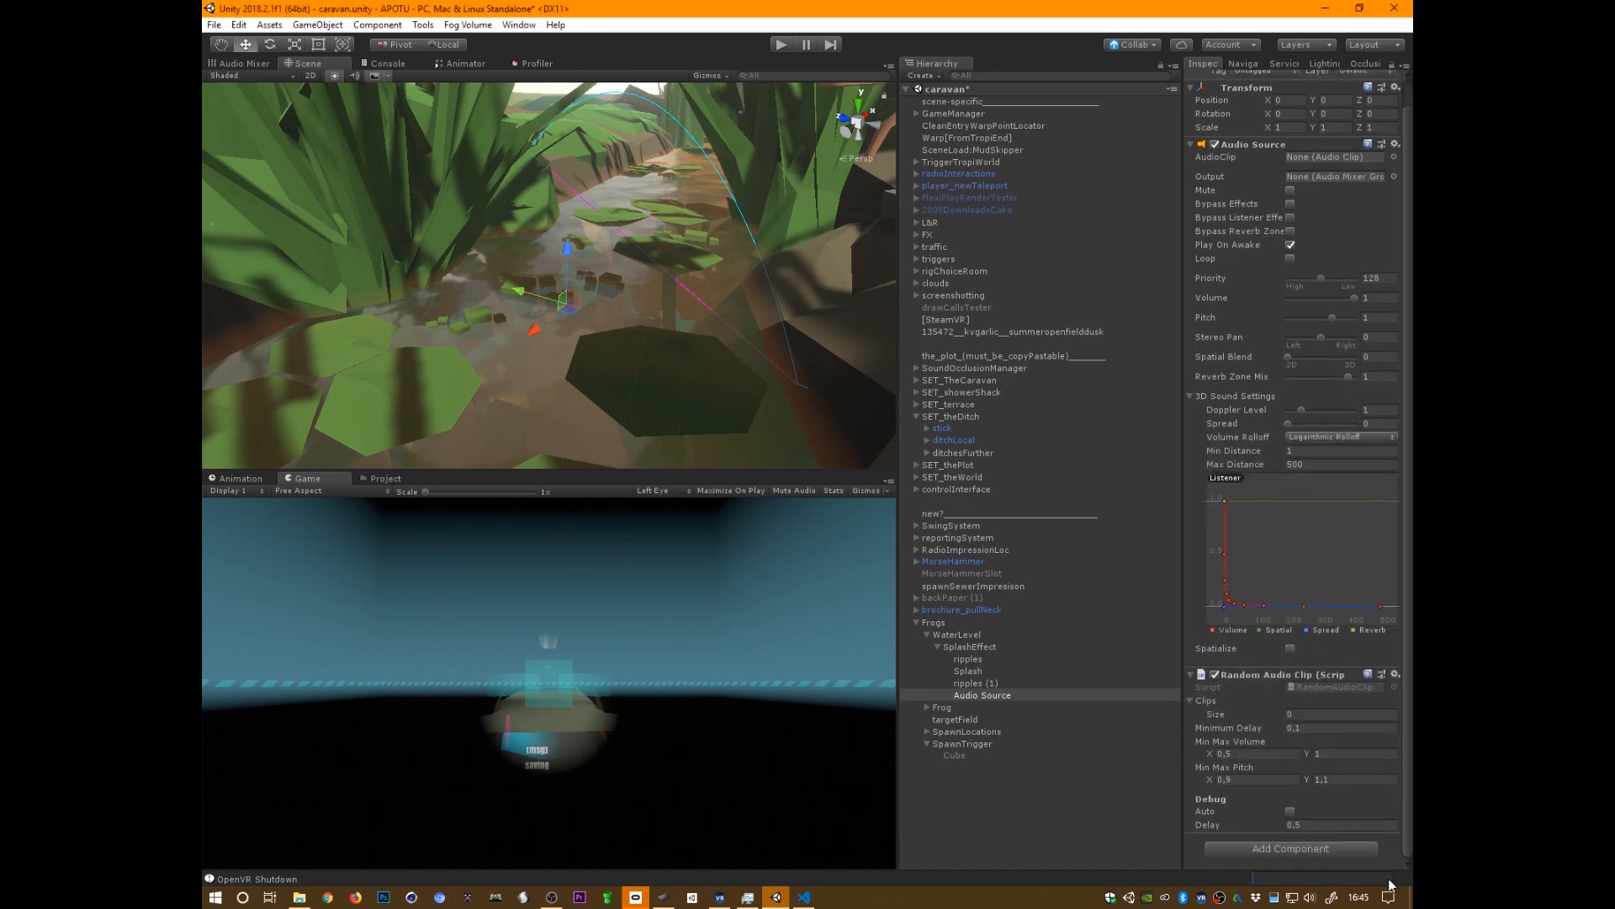
click(1216, 701)
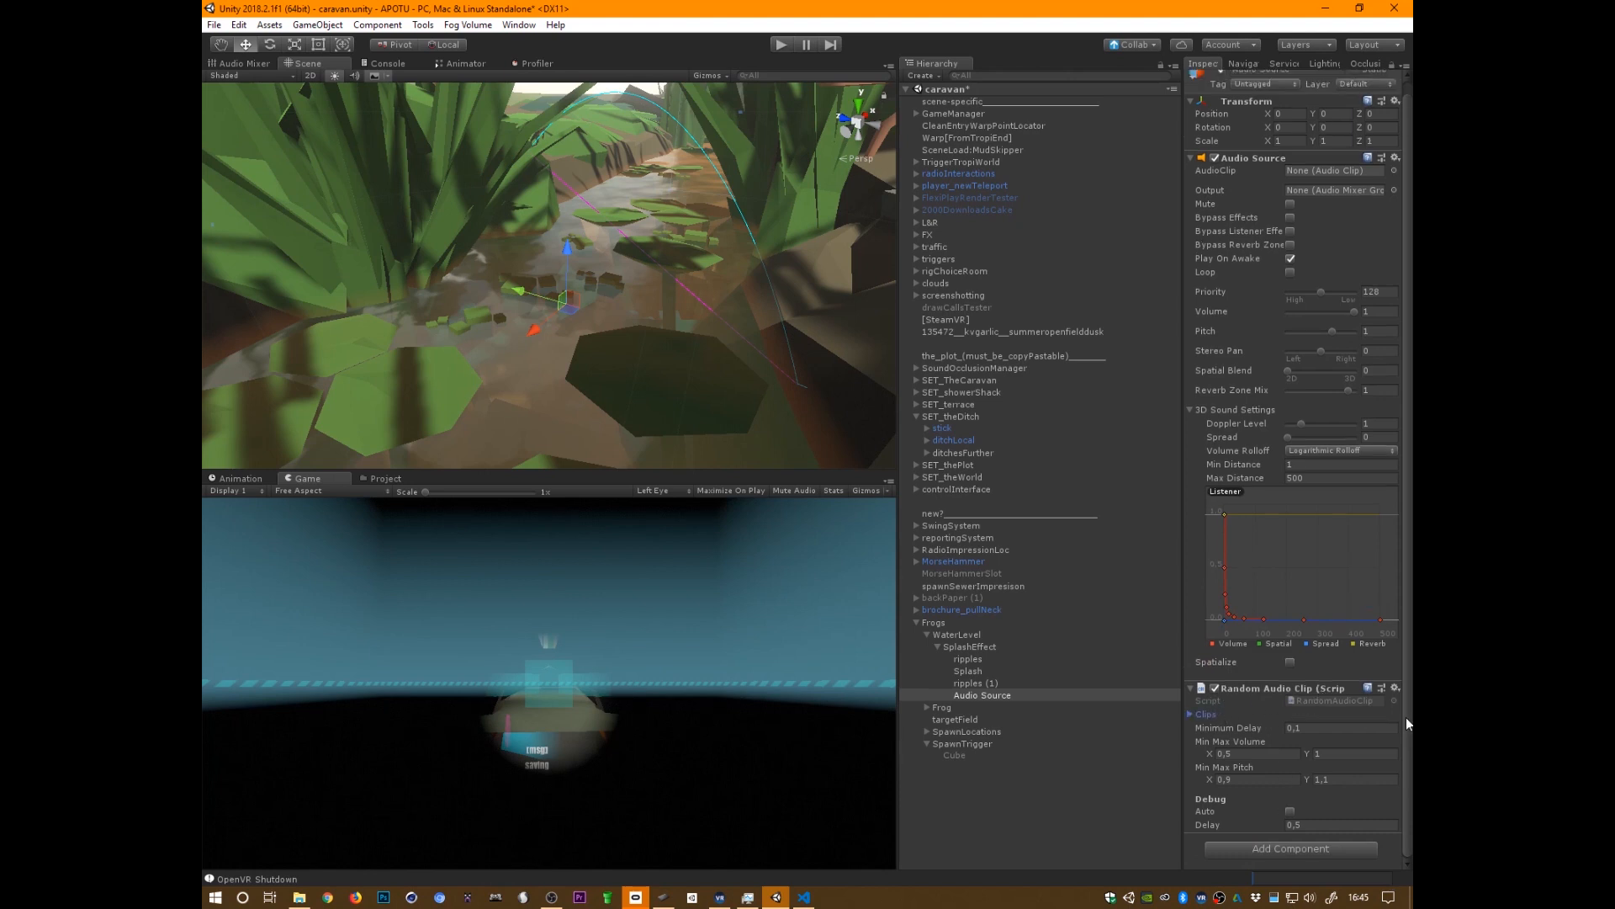
click(1250, 754)
double_click(1317, 700)
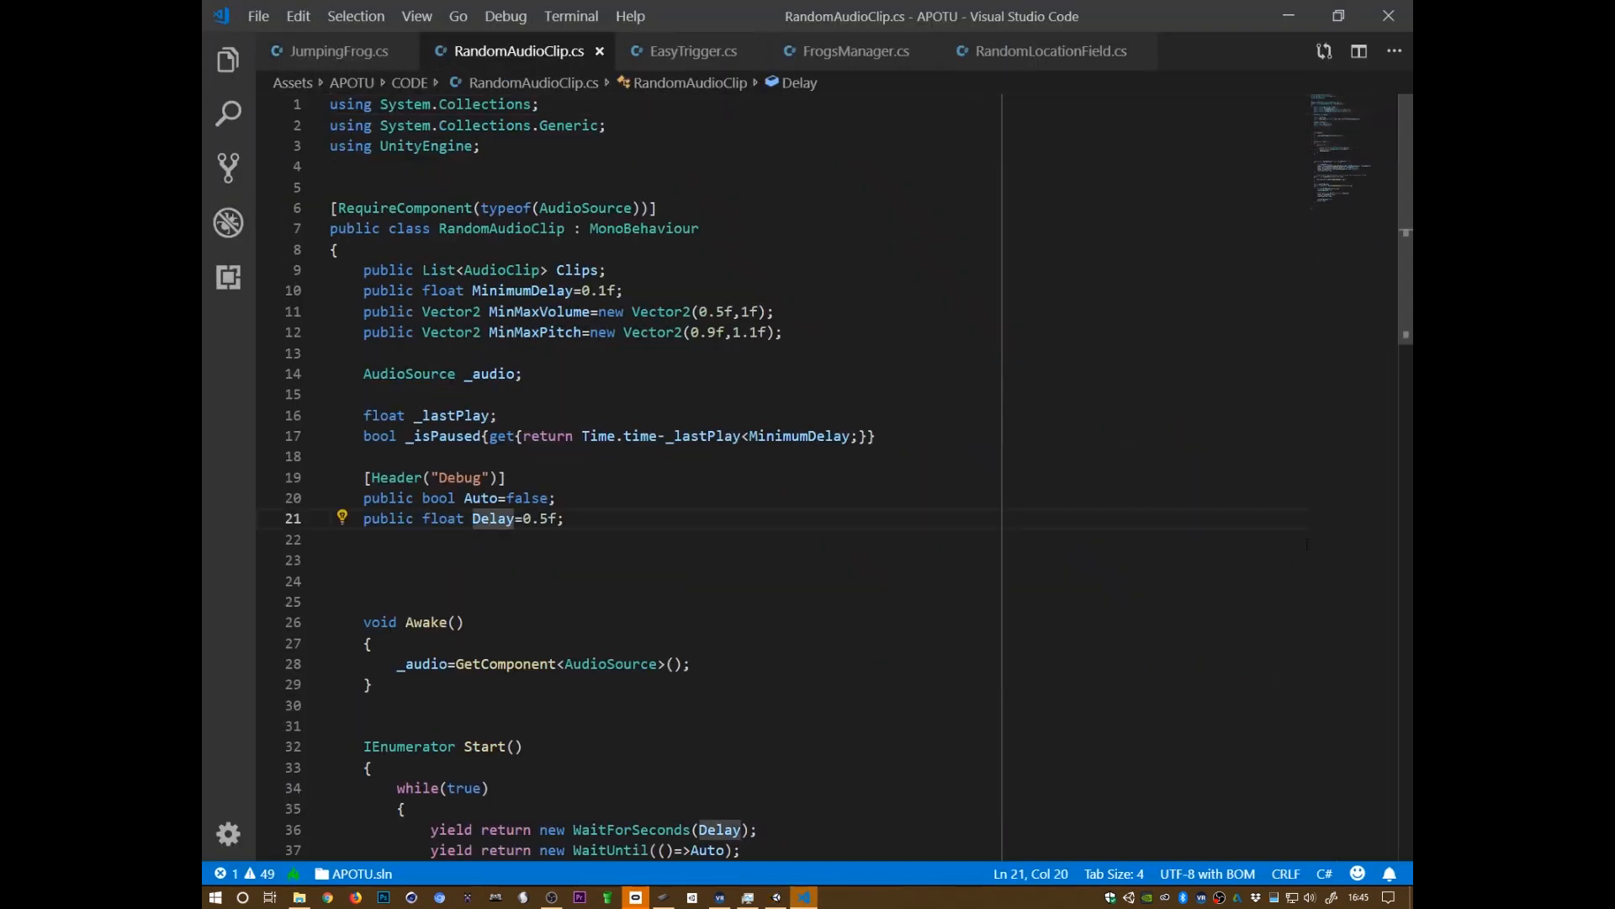
drag(1405, 289, 1403, 392)
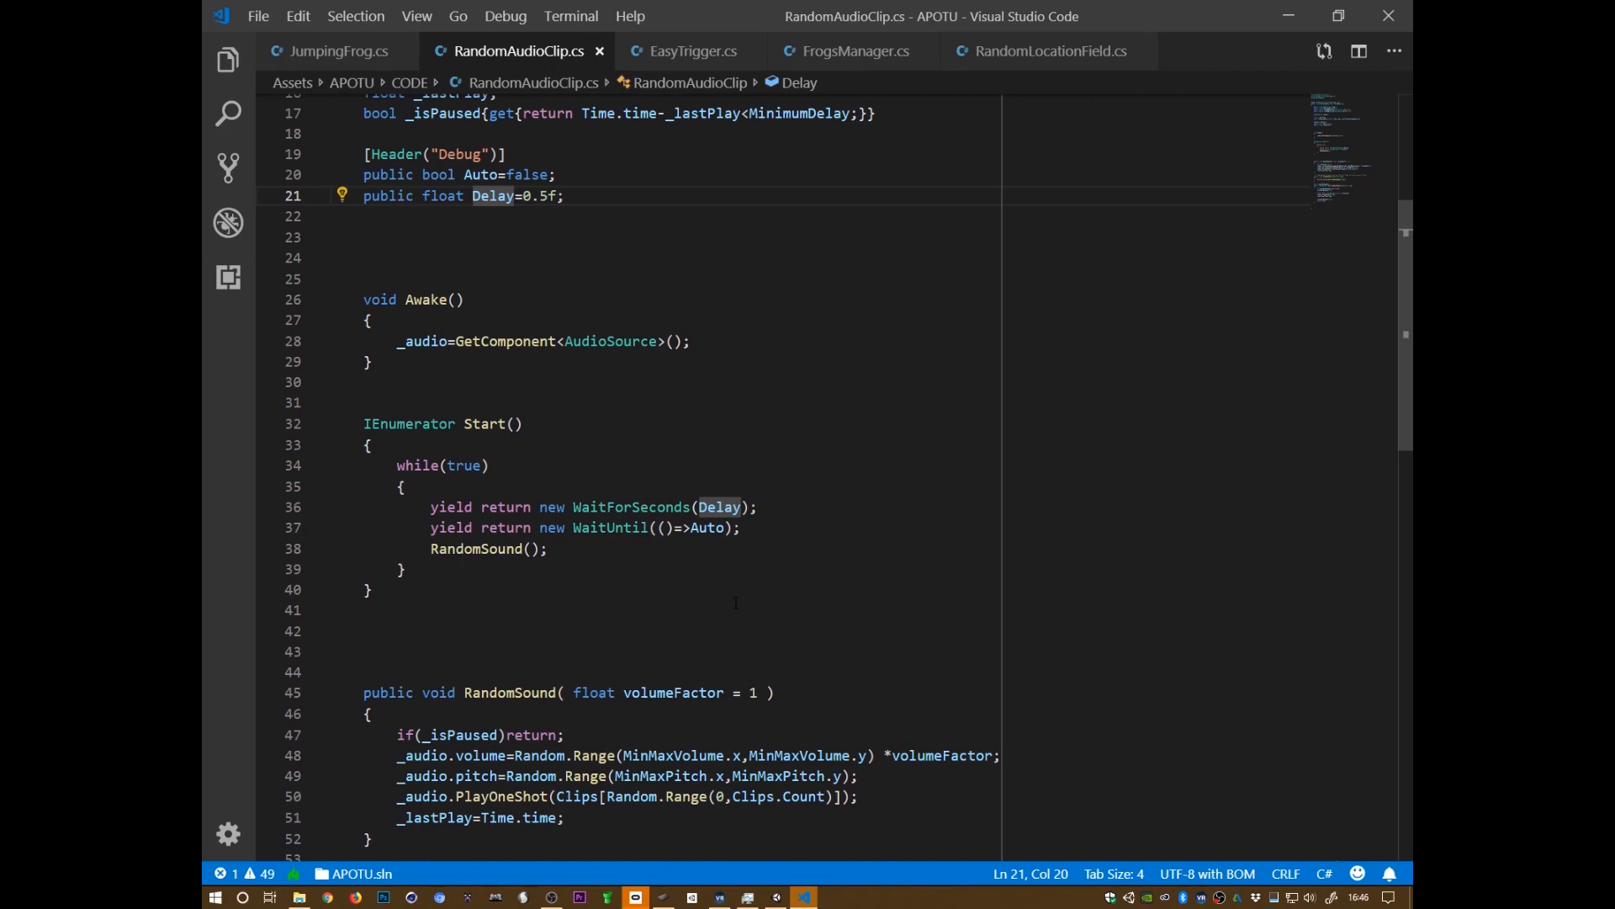
key(alt+Tab)
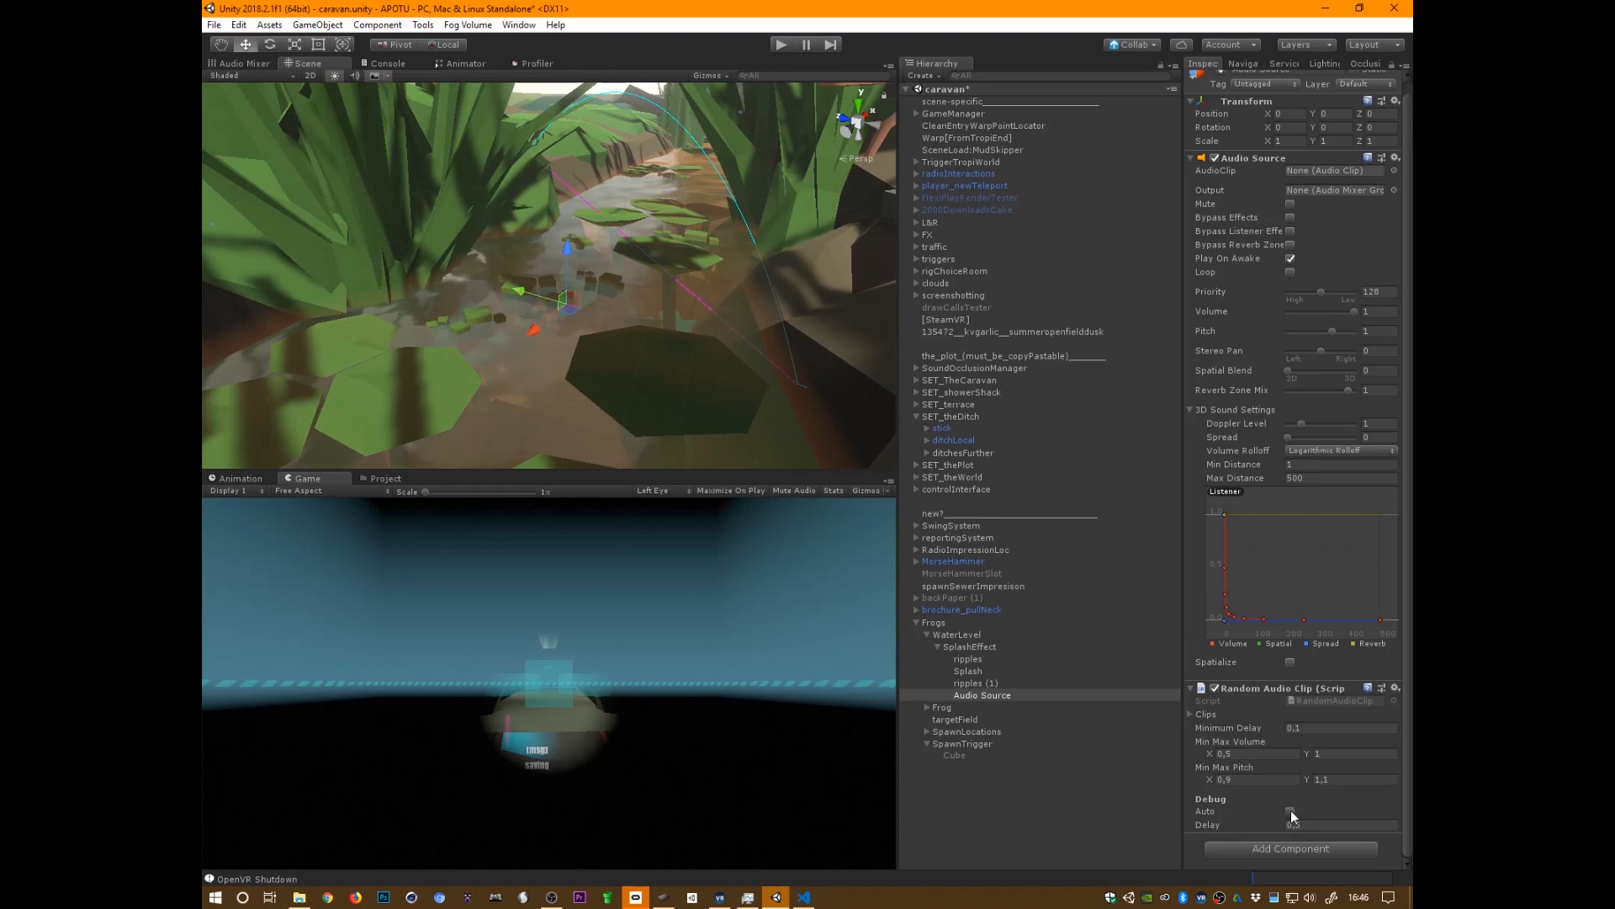
key(alt+Tab)
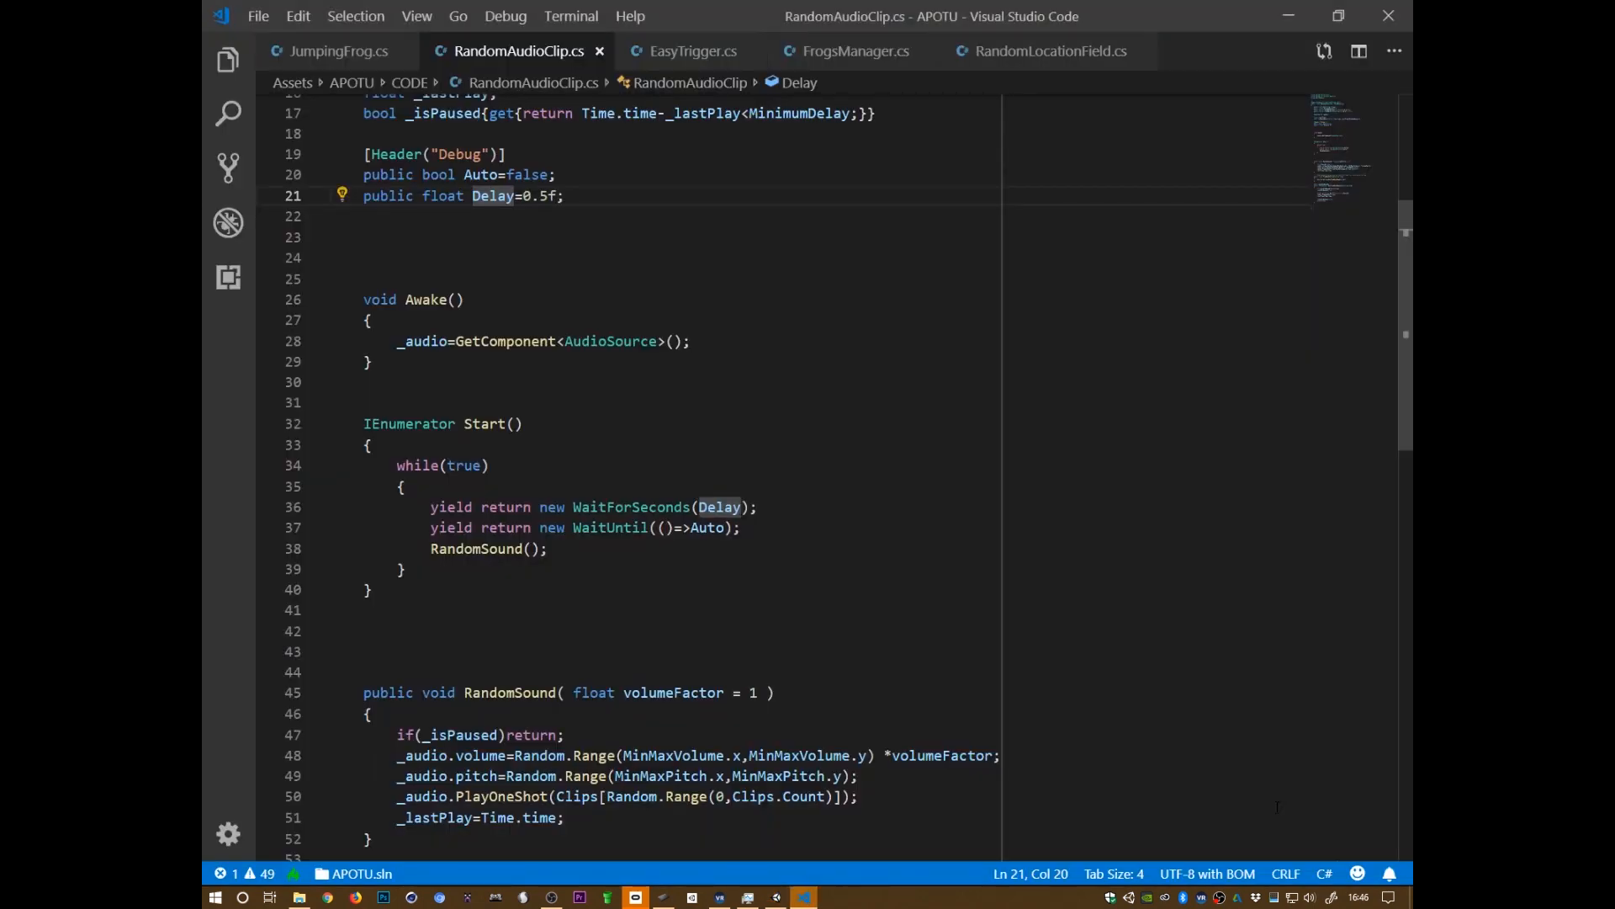
- Examine the Start loop in RandomAudioClip.cs alongside the component's Auto debug option in Unity
drag(489, 424, 407, 570)
key(alt+Tab)
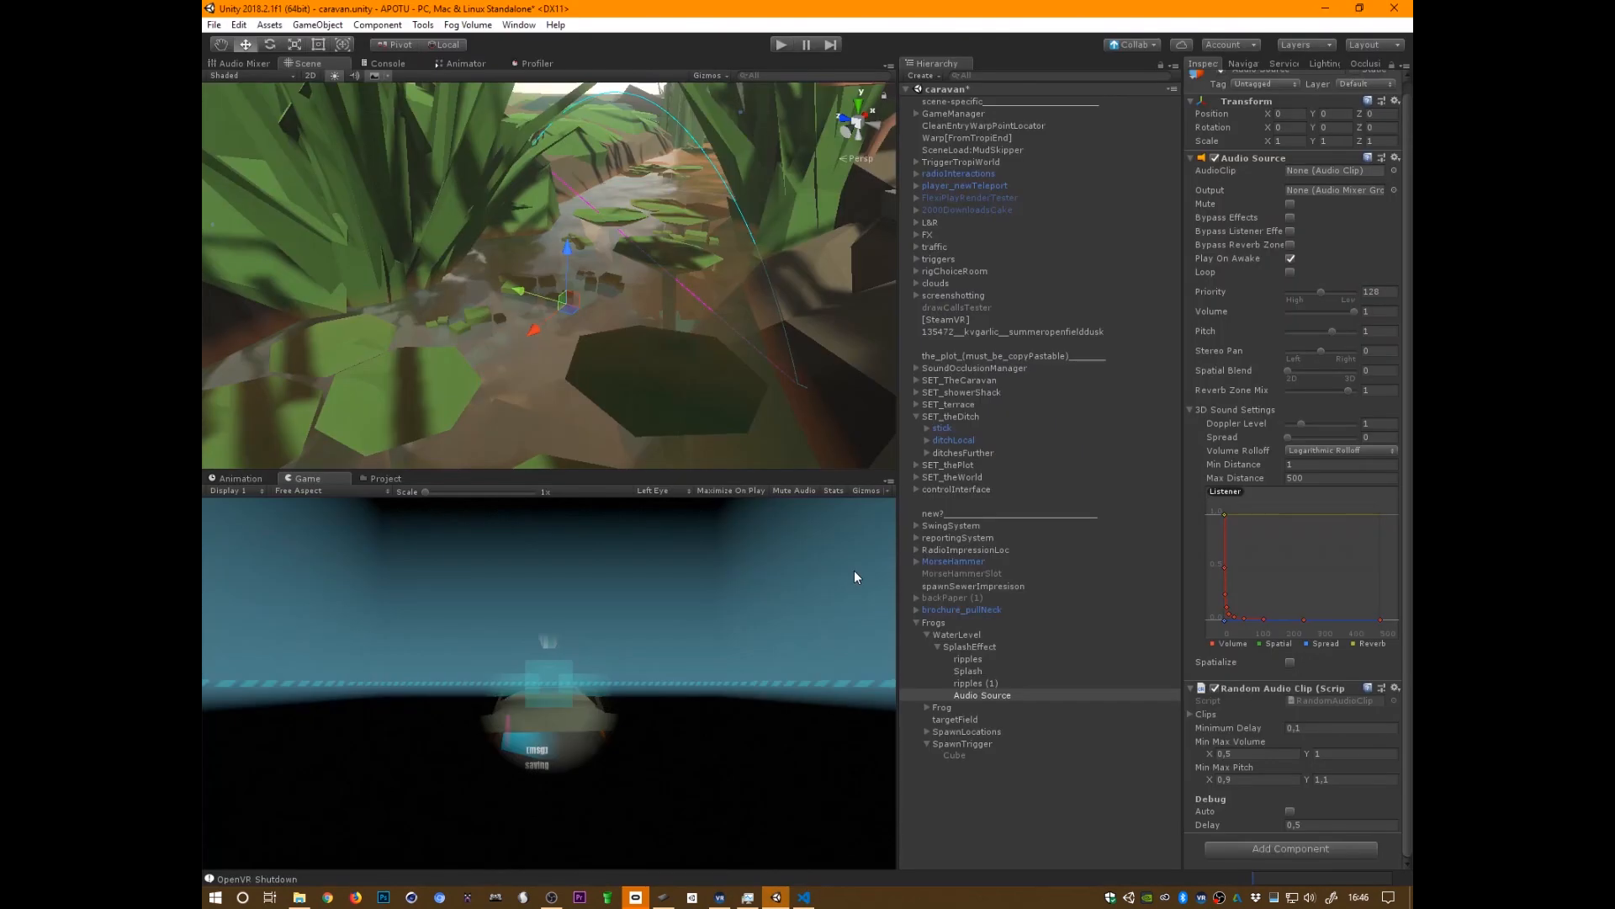
click(1290, 811)
key(alt+Tab)
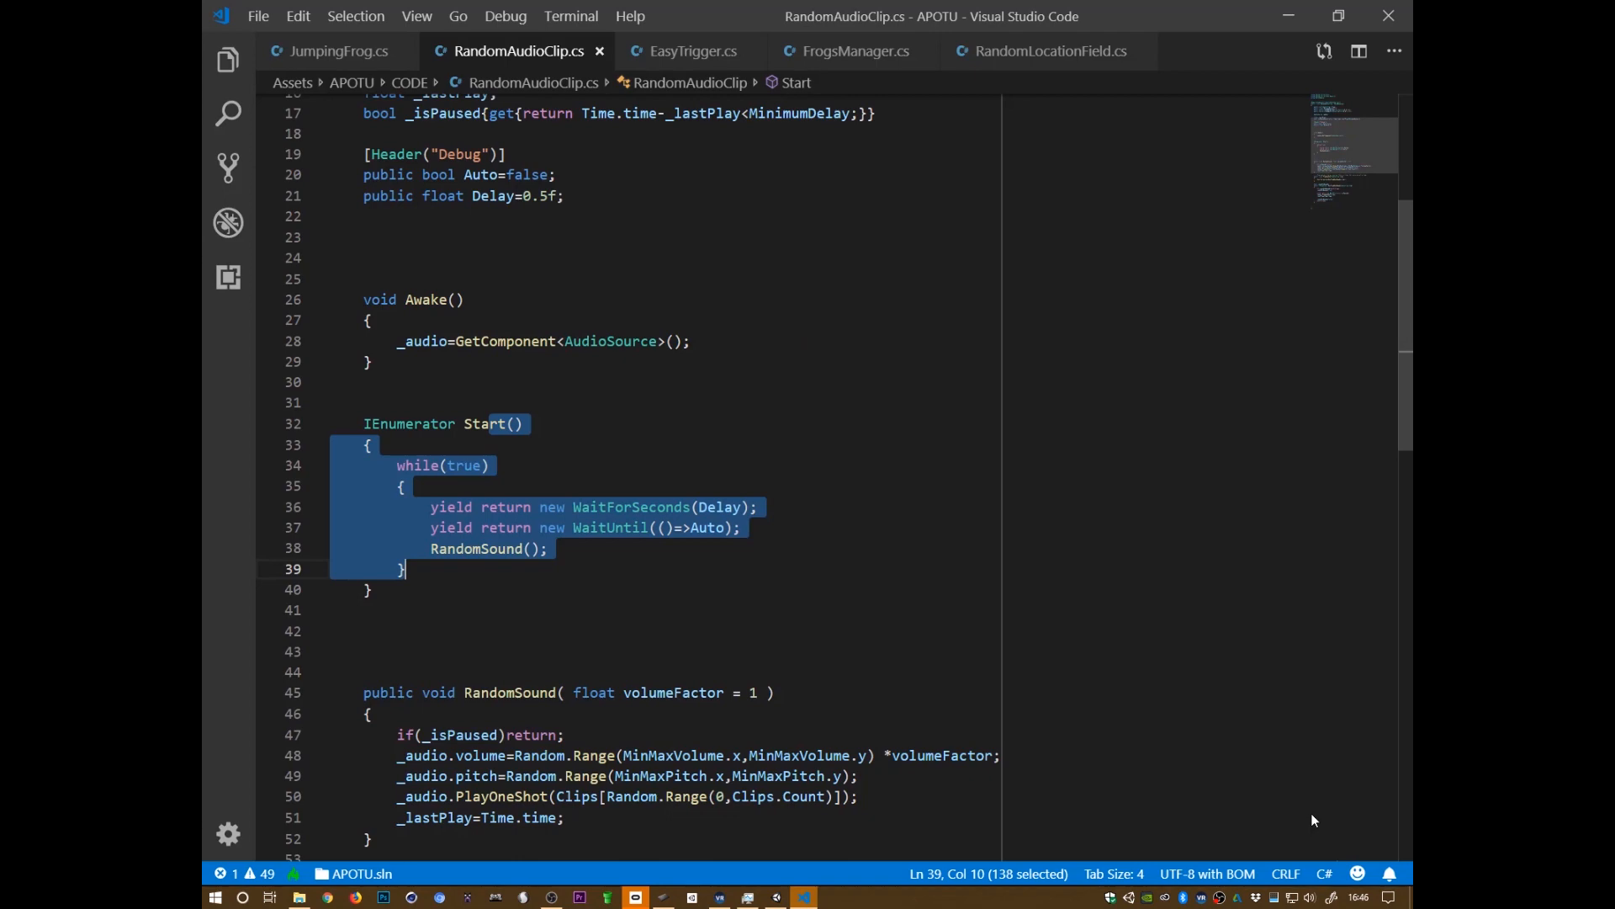
key(alt+Tab)
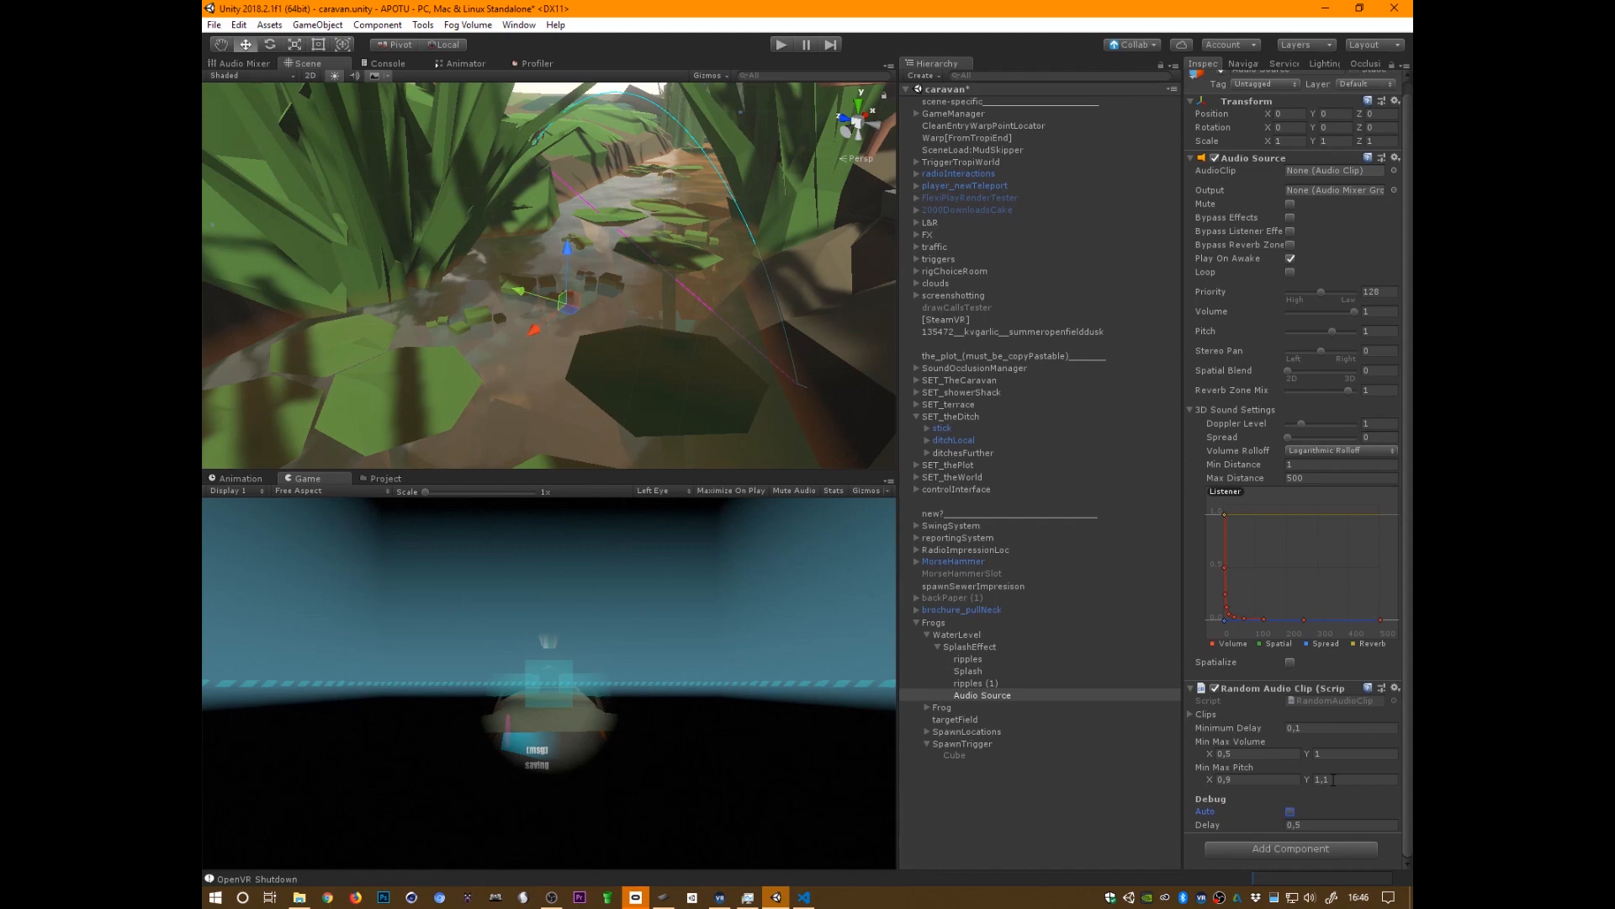
key(alt+Tab)
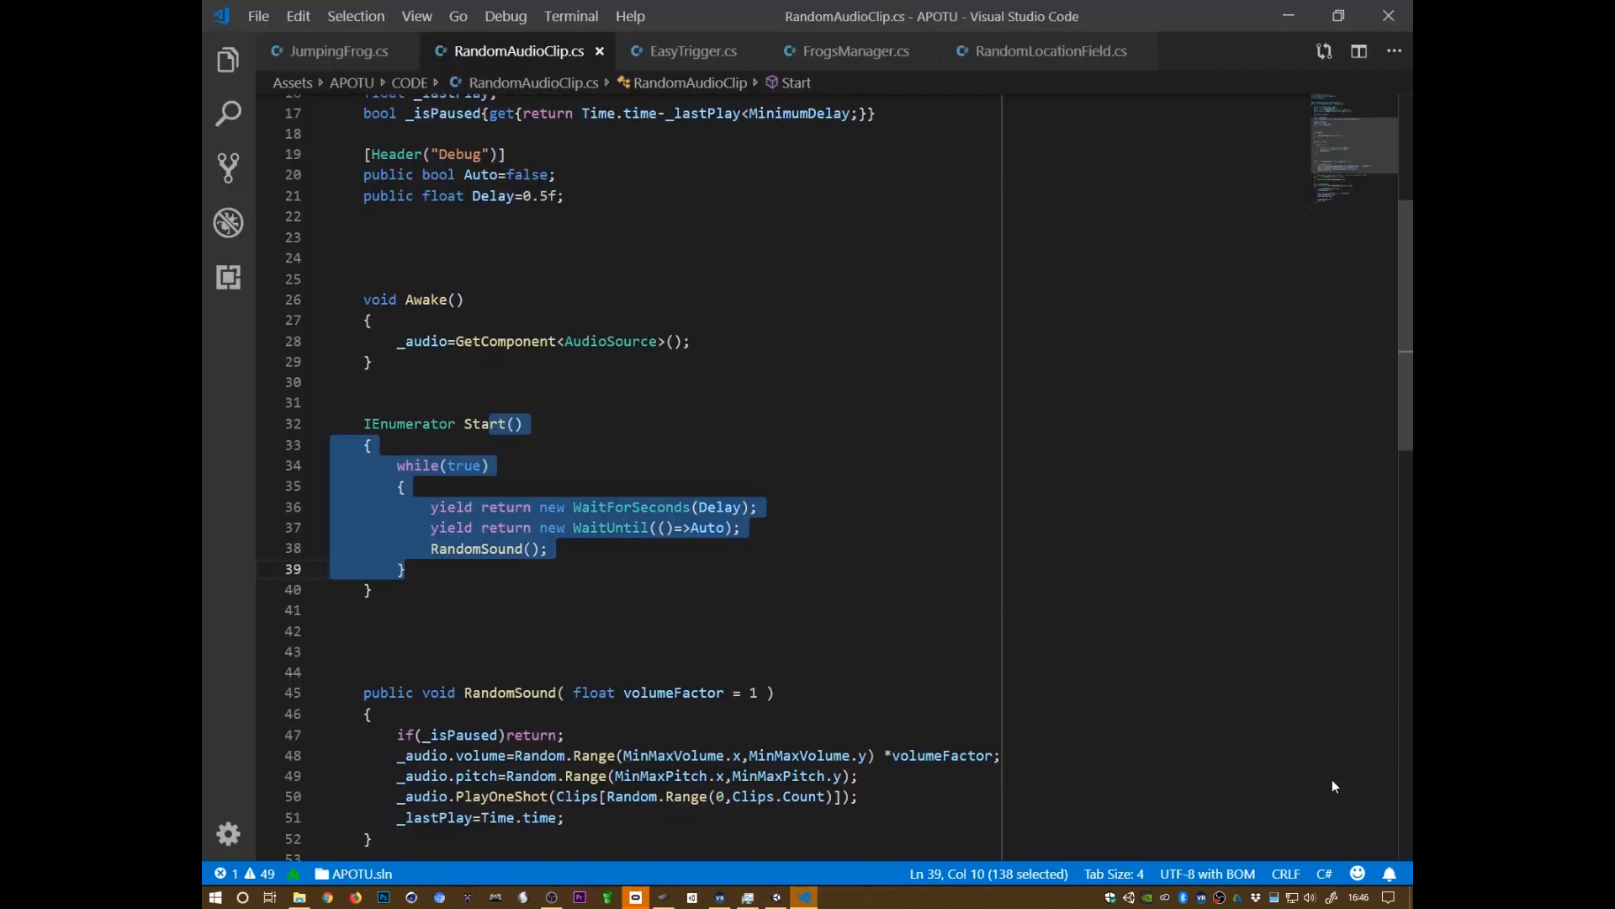
- Insert an extra blank line before and after the PlayOneShot method and correct "si" to "is" in its comment
drag(1402, 412, 1400, 592)
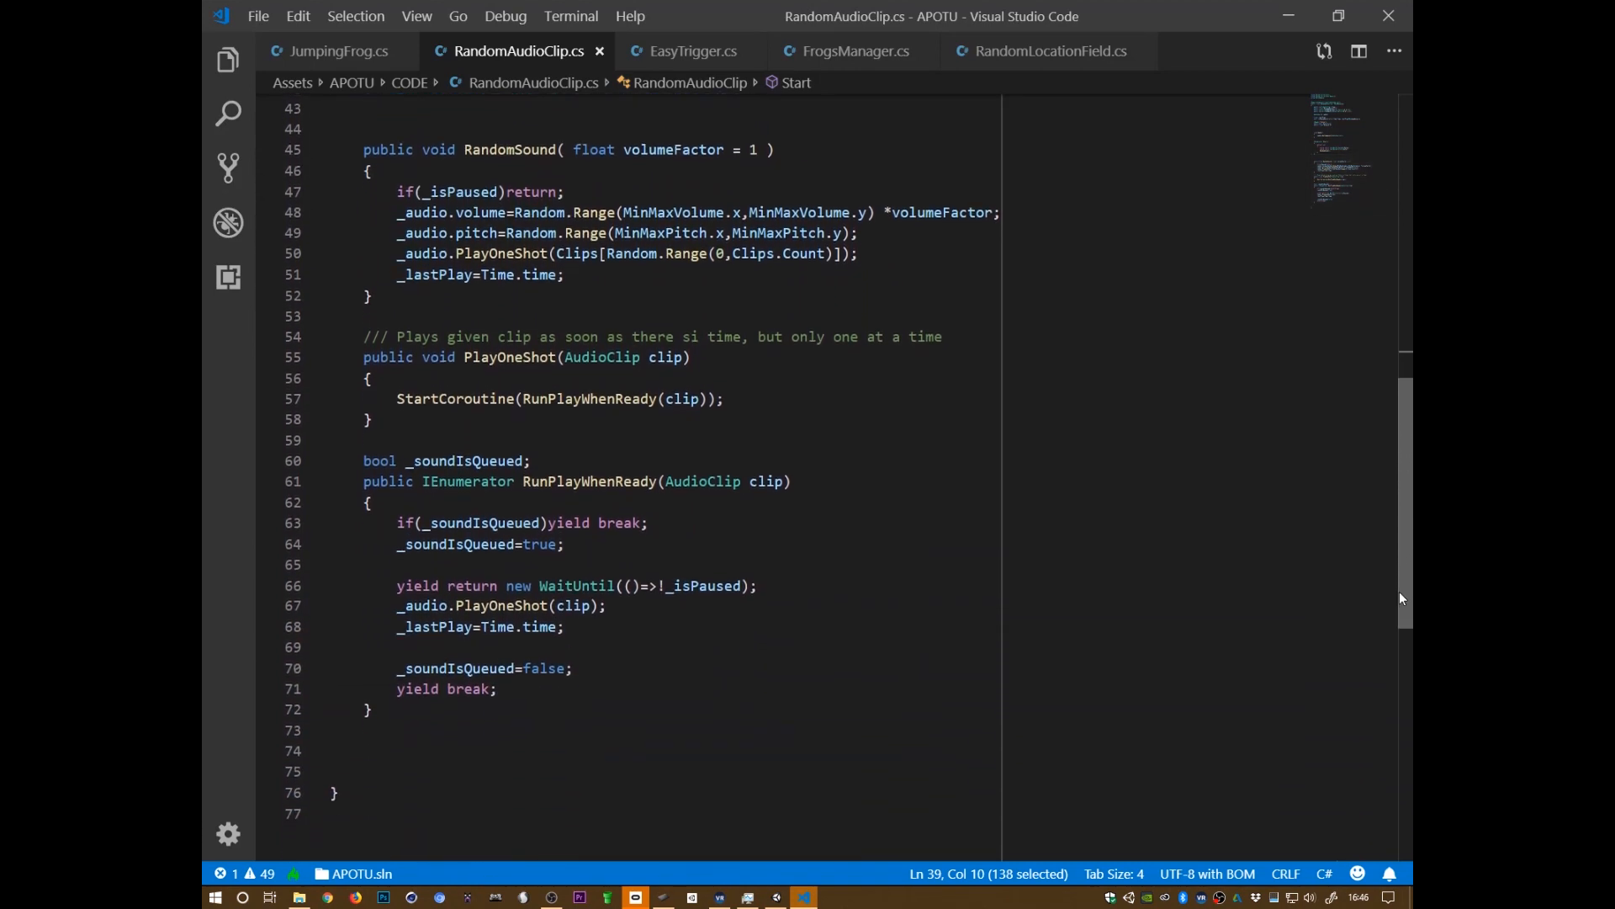
click(337, 320)
key(Return)
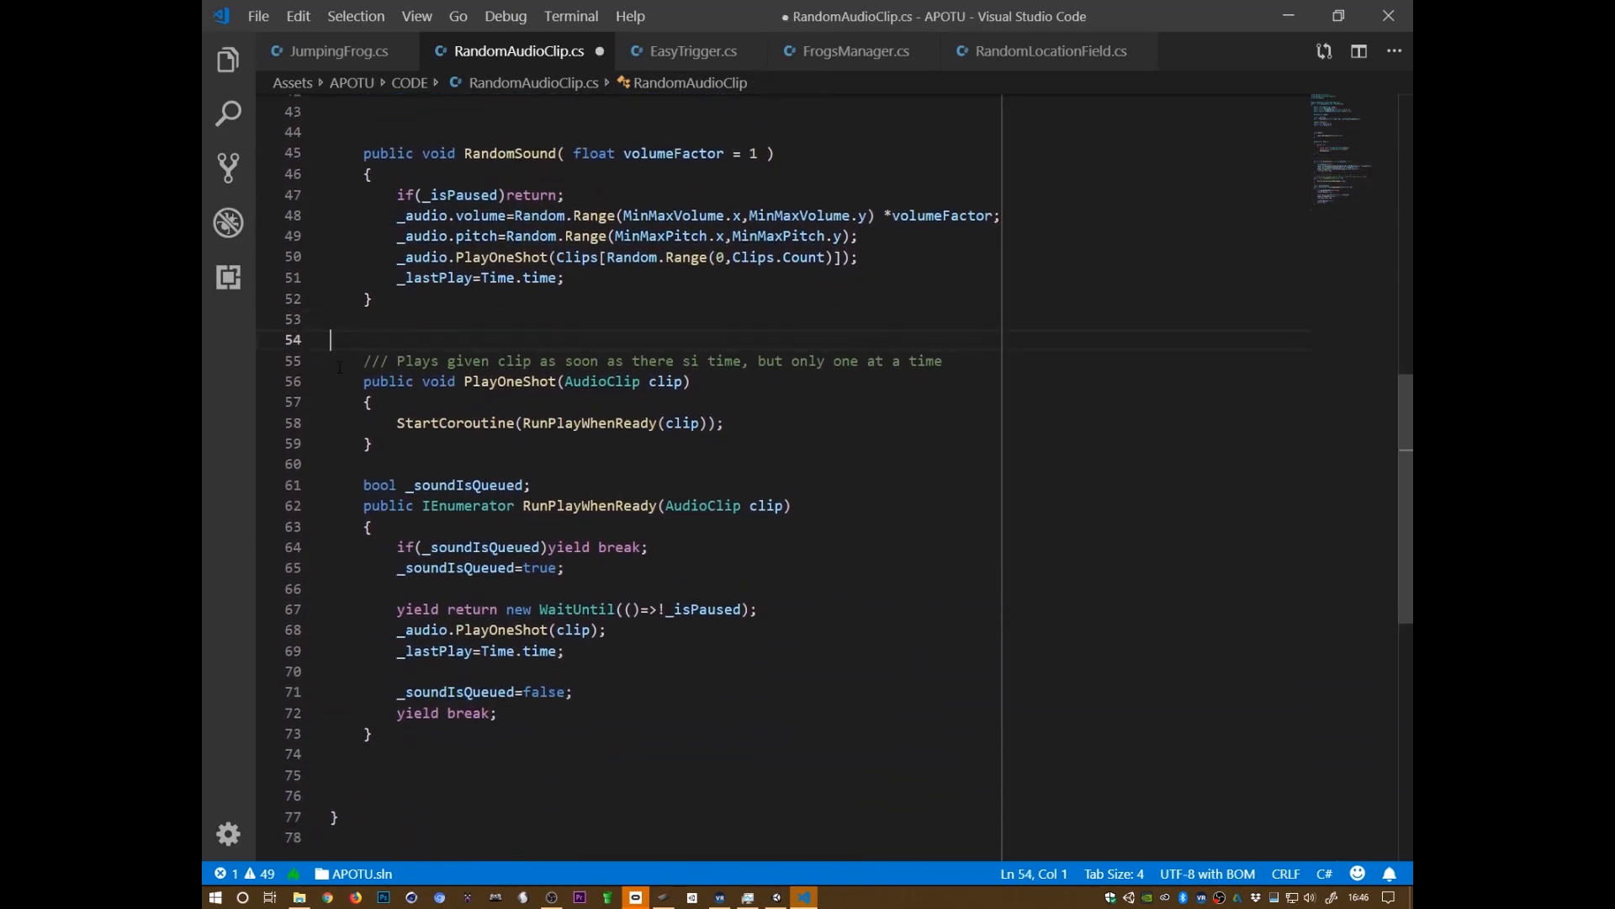
click(339, 367)
key(Down)
key(Down)
key(Down)
key(Down)
key(Down)
key(Return)
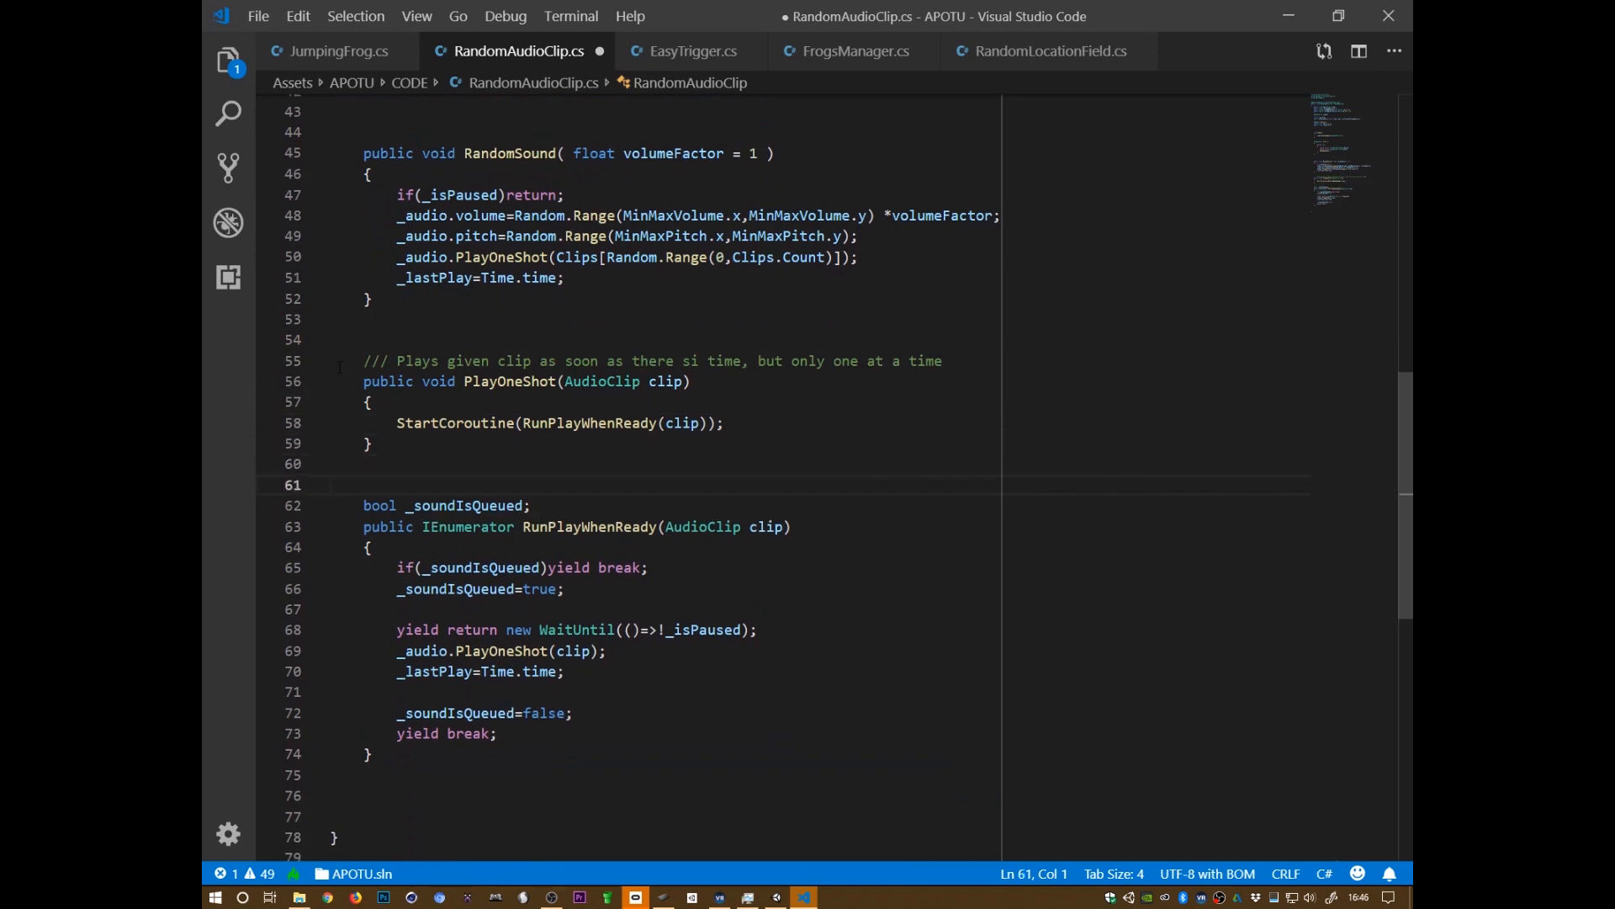
drag(683, 361, 701, 362)
text(is)
- Remove the empty lines before the class's closing brace in RandomAudioClip.cs and save the script
scroll(717, 371, down, 5)
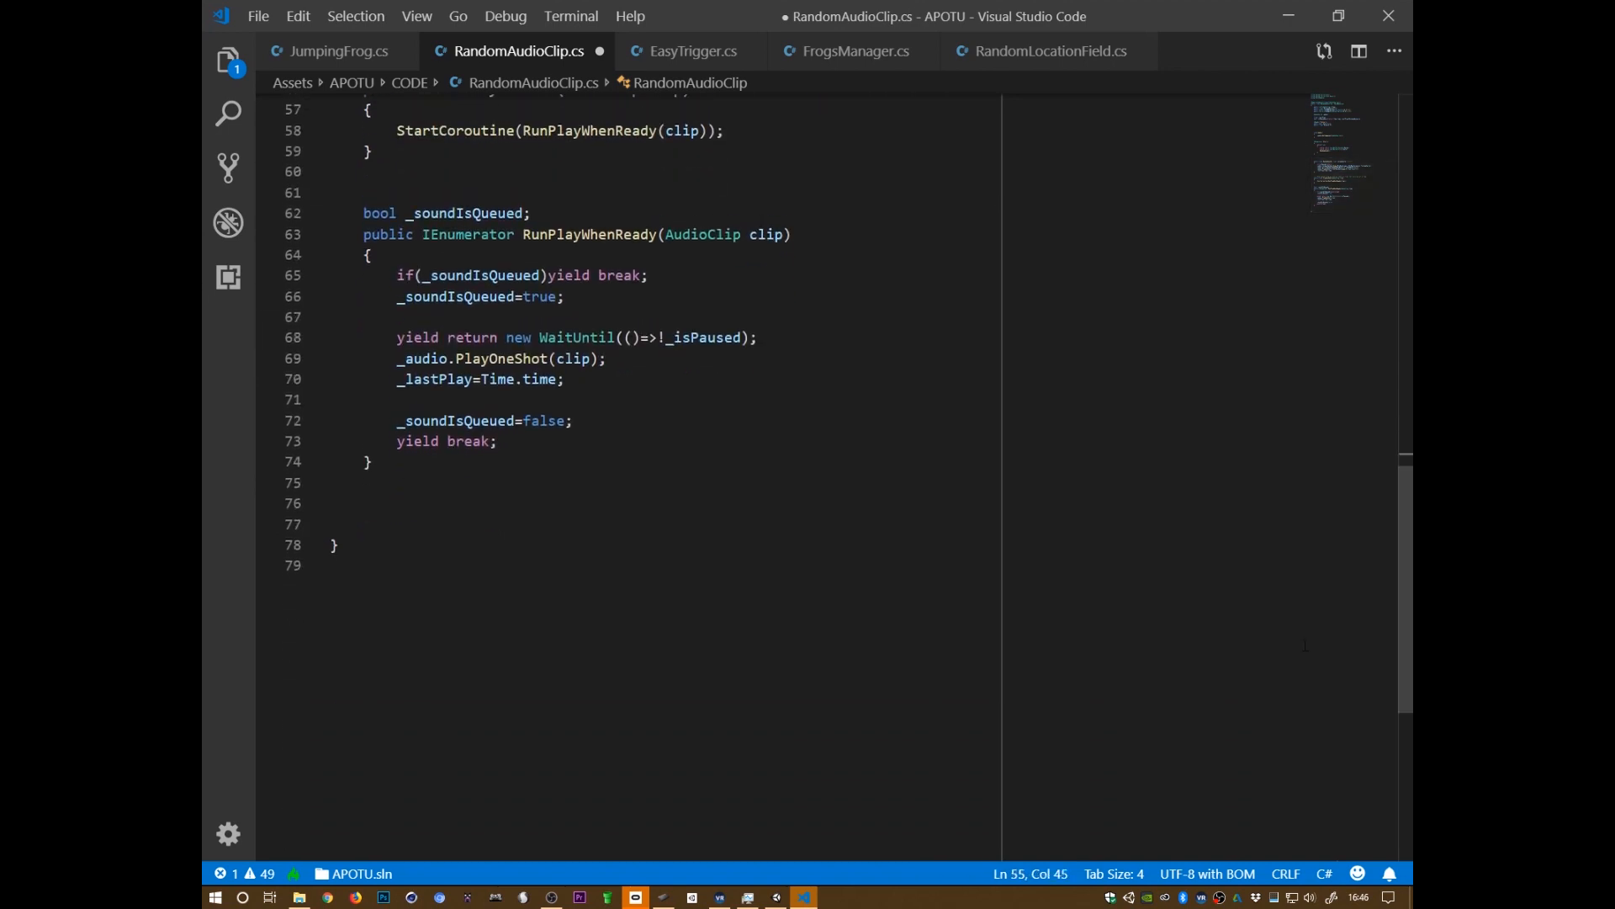
click(330, 482)
drag(331, 482, 326, 540)
key(BackSpace)
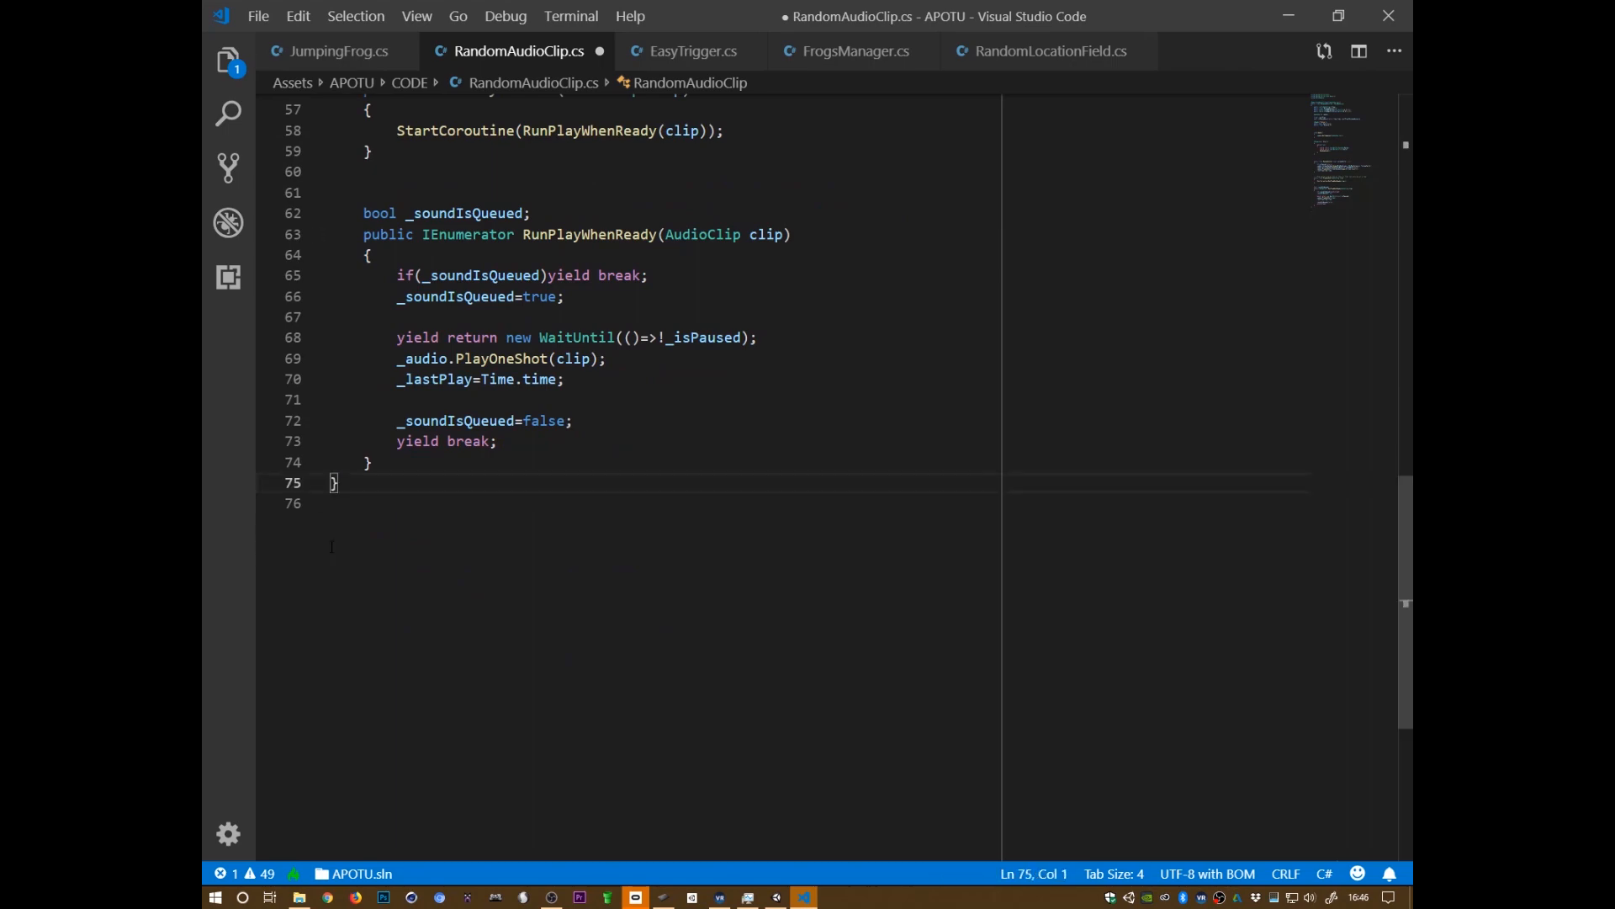
drag(1404, 658, 1405, 282)
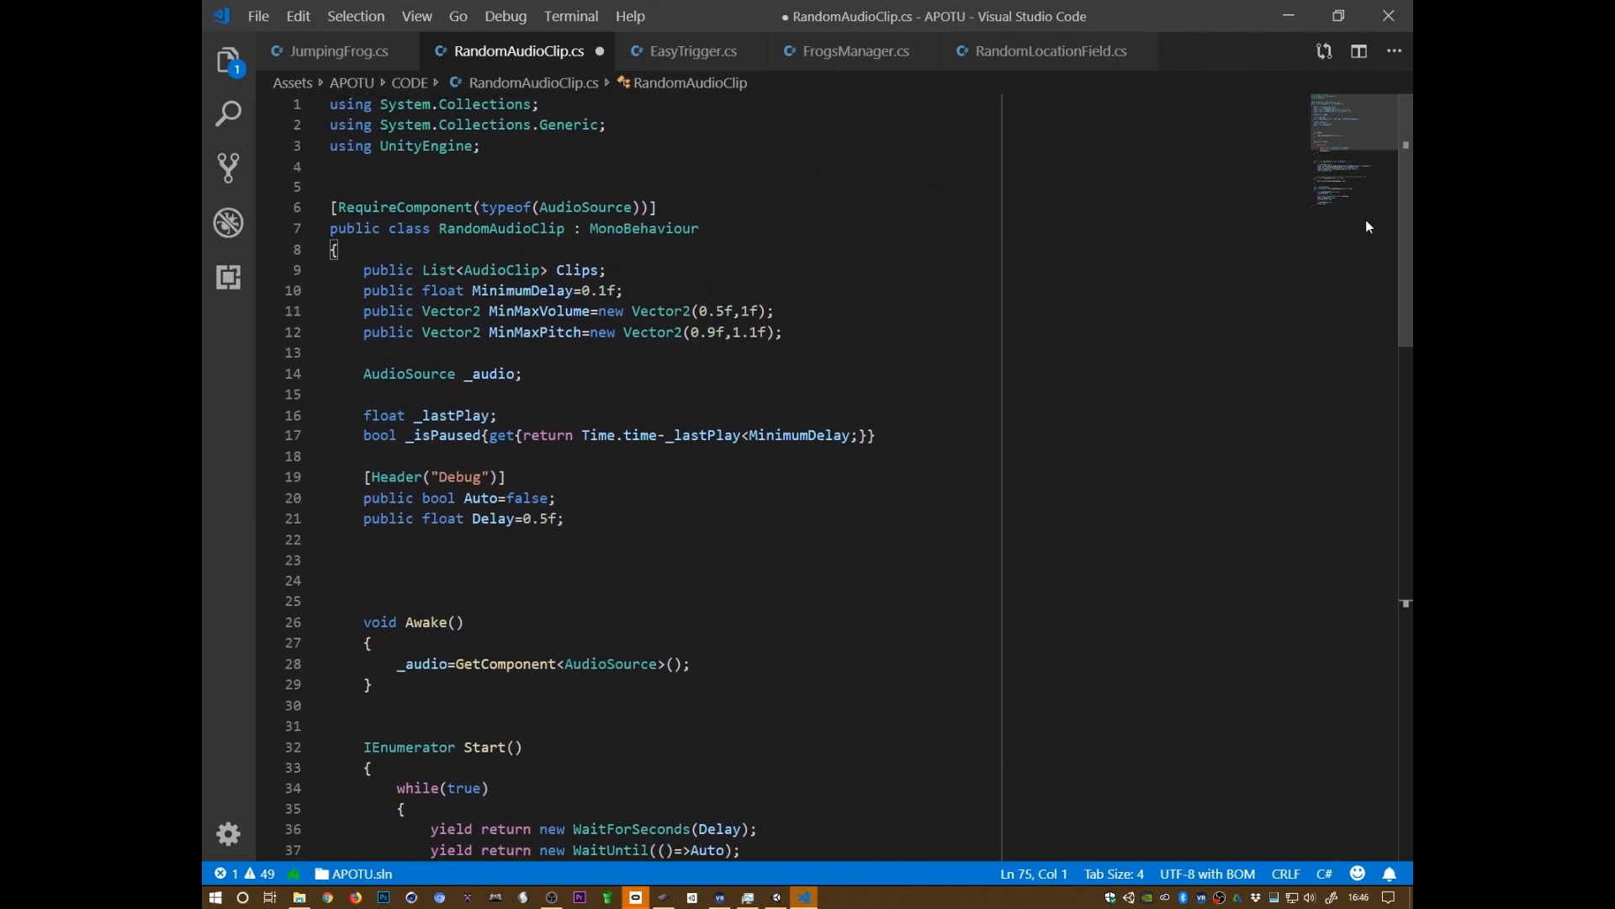
key(ctrl+s)
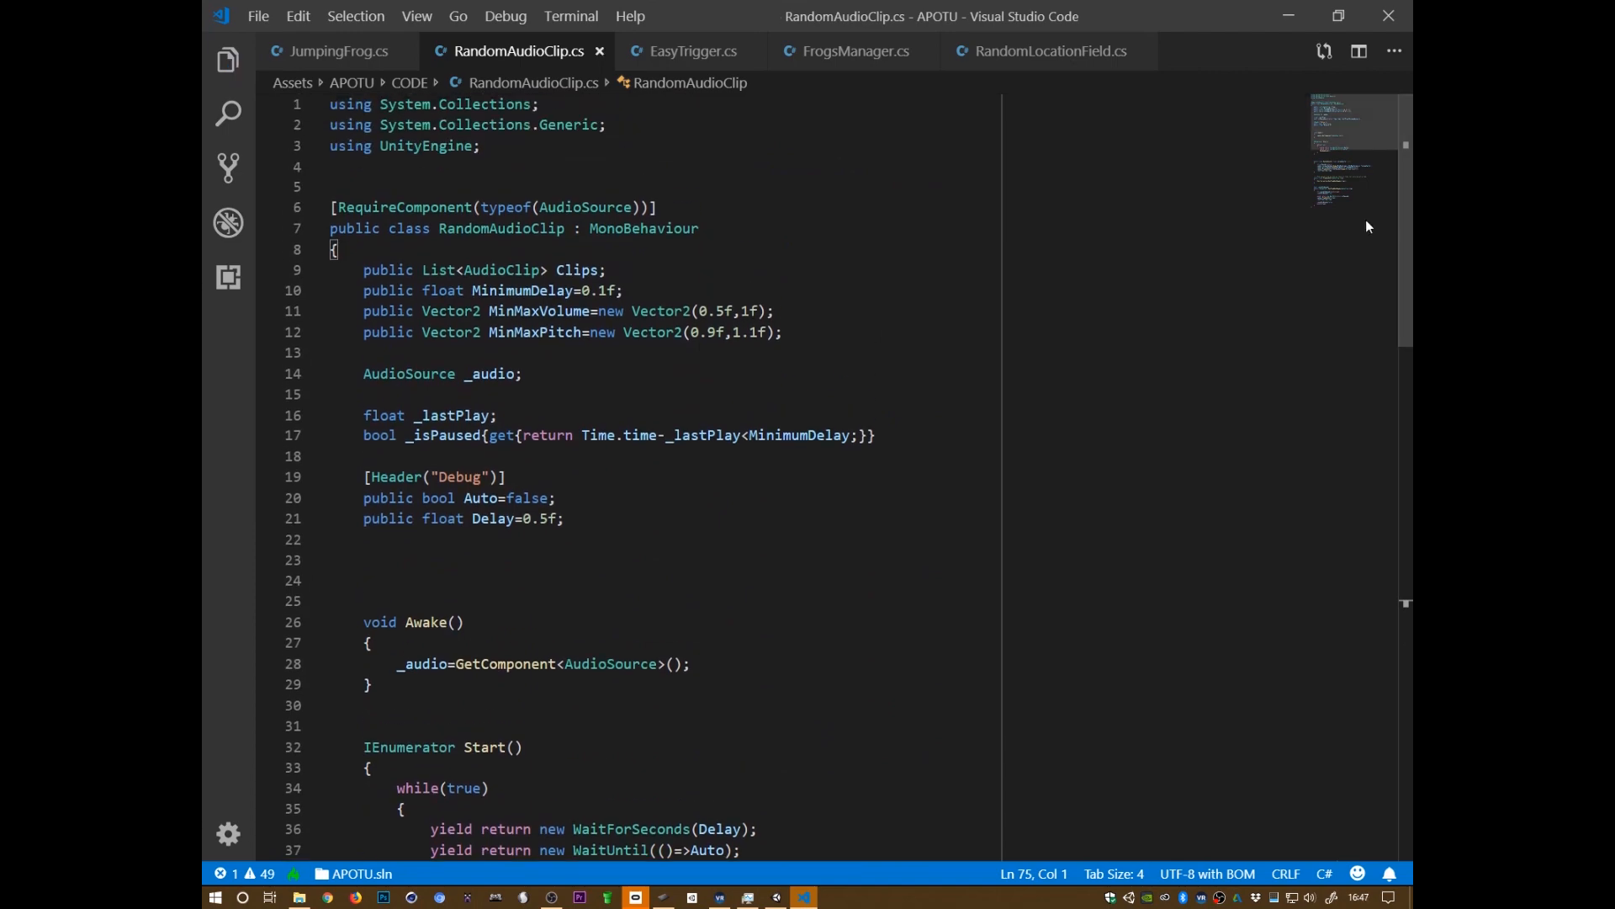
- Switch to Unity and create a new C# script in the project's CODE folder
key(ctrl+Tab)
key(alt+Tab)
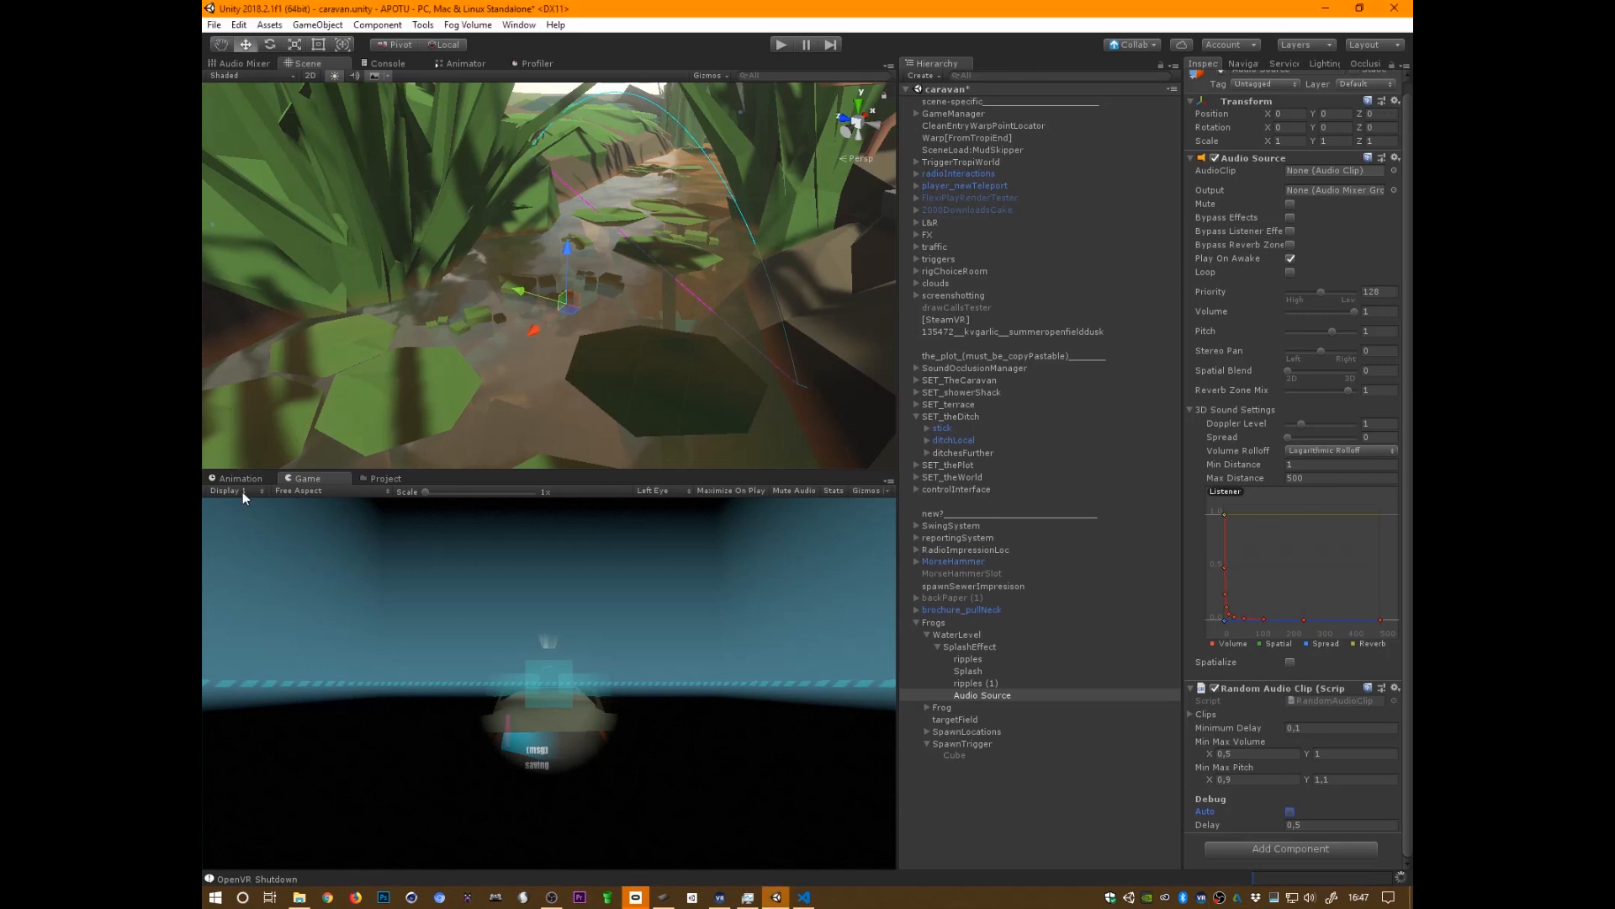
click(241, 478)
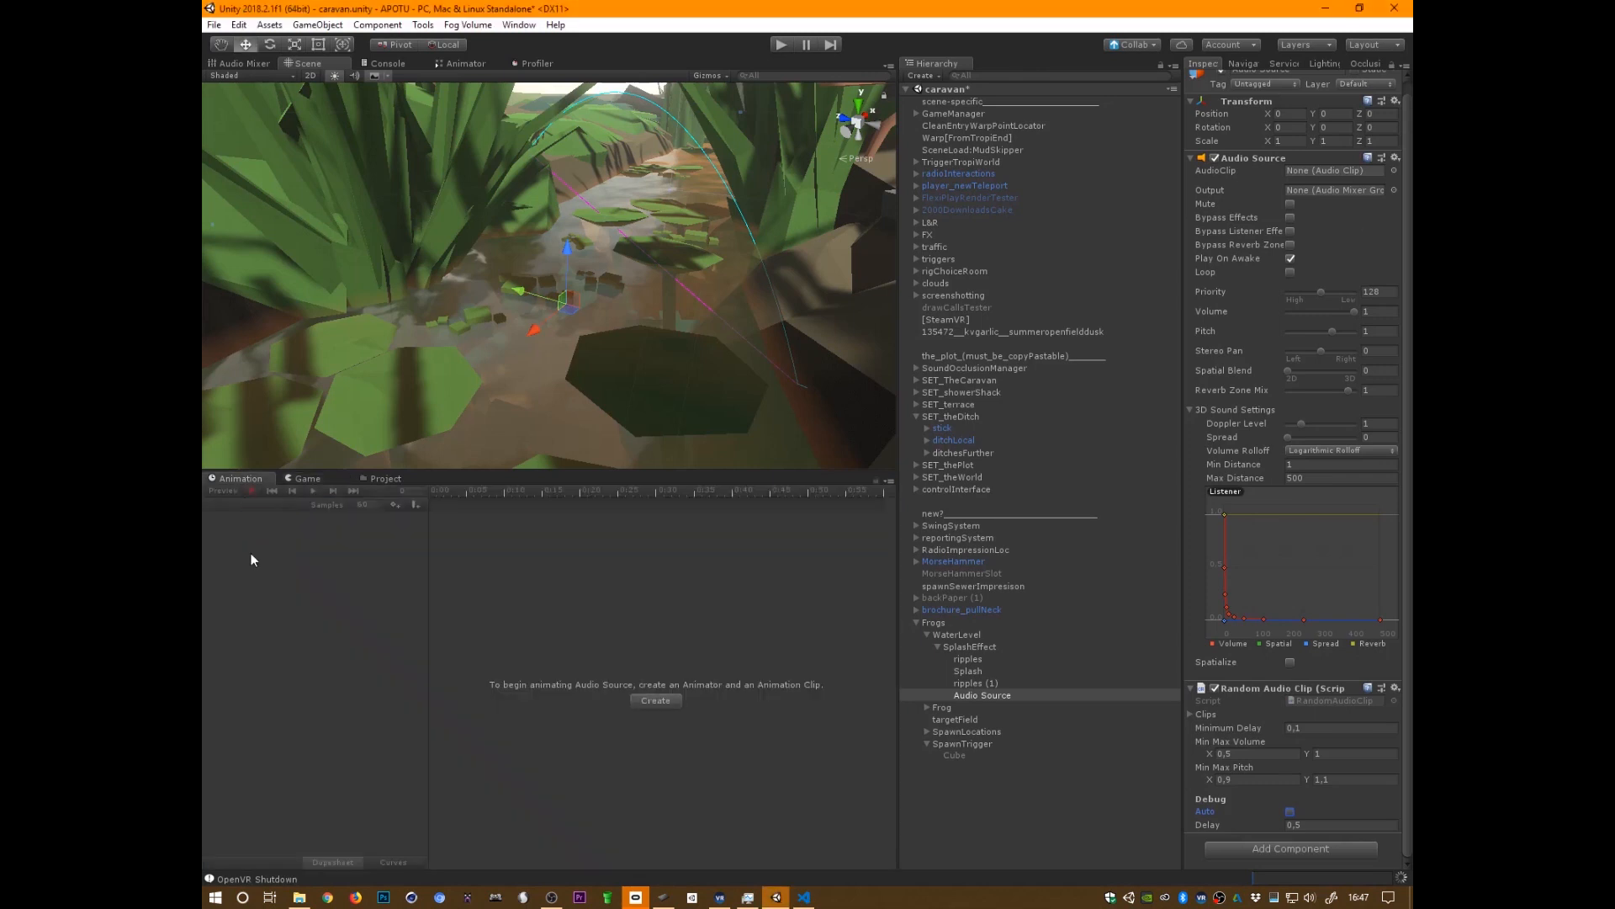
click(380, 478)
click(492, 736)
right_click(492, 732)
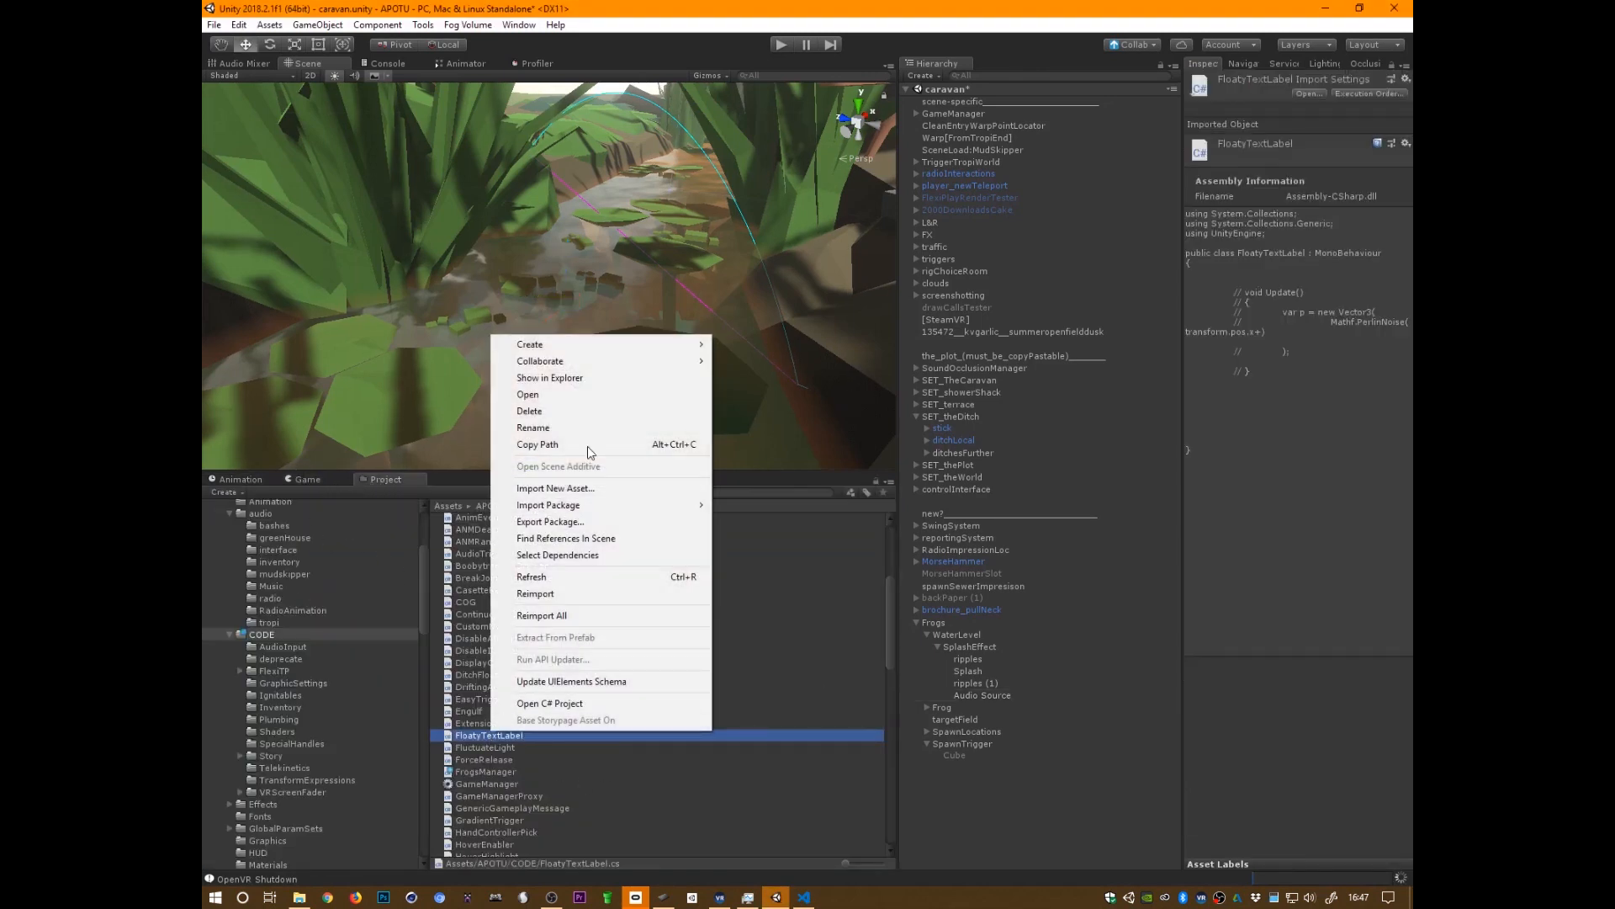
mouse_move(606, 345)
click(829, 361)
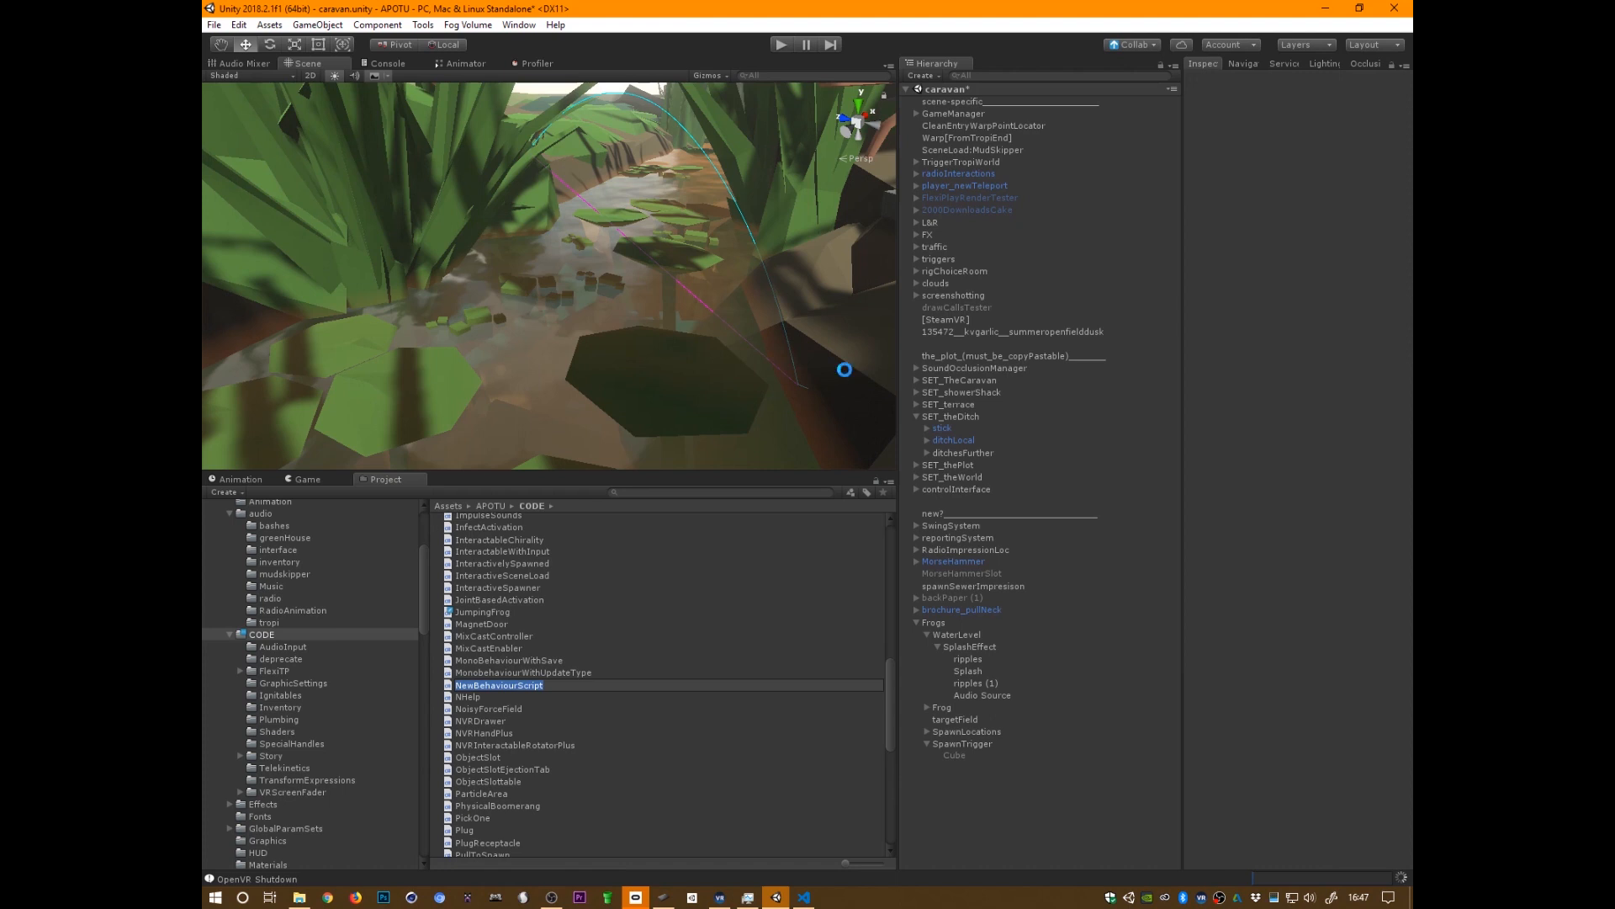
- Name the new script RandomPlaySound
text(RadnomPlaySound)
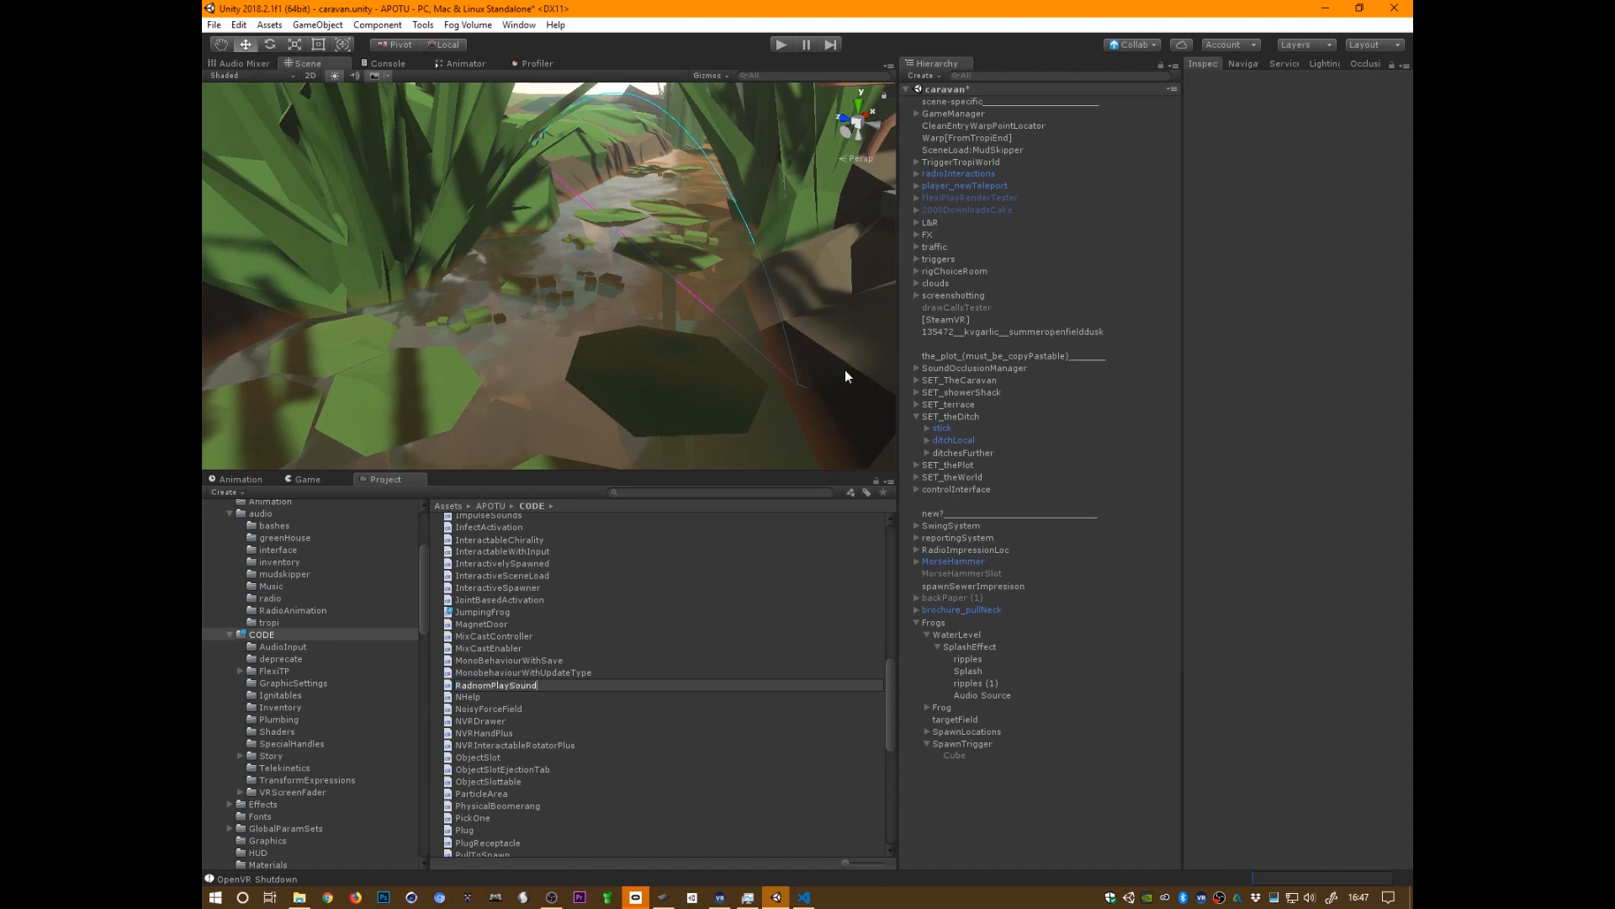
key(Left)
key(Left)
key(BackSpace)
key(BackSpace)
text(nd)
key(Return)
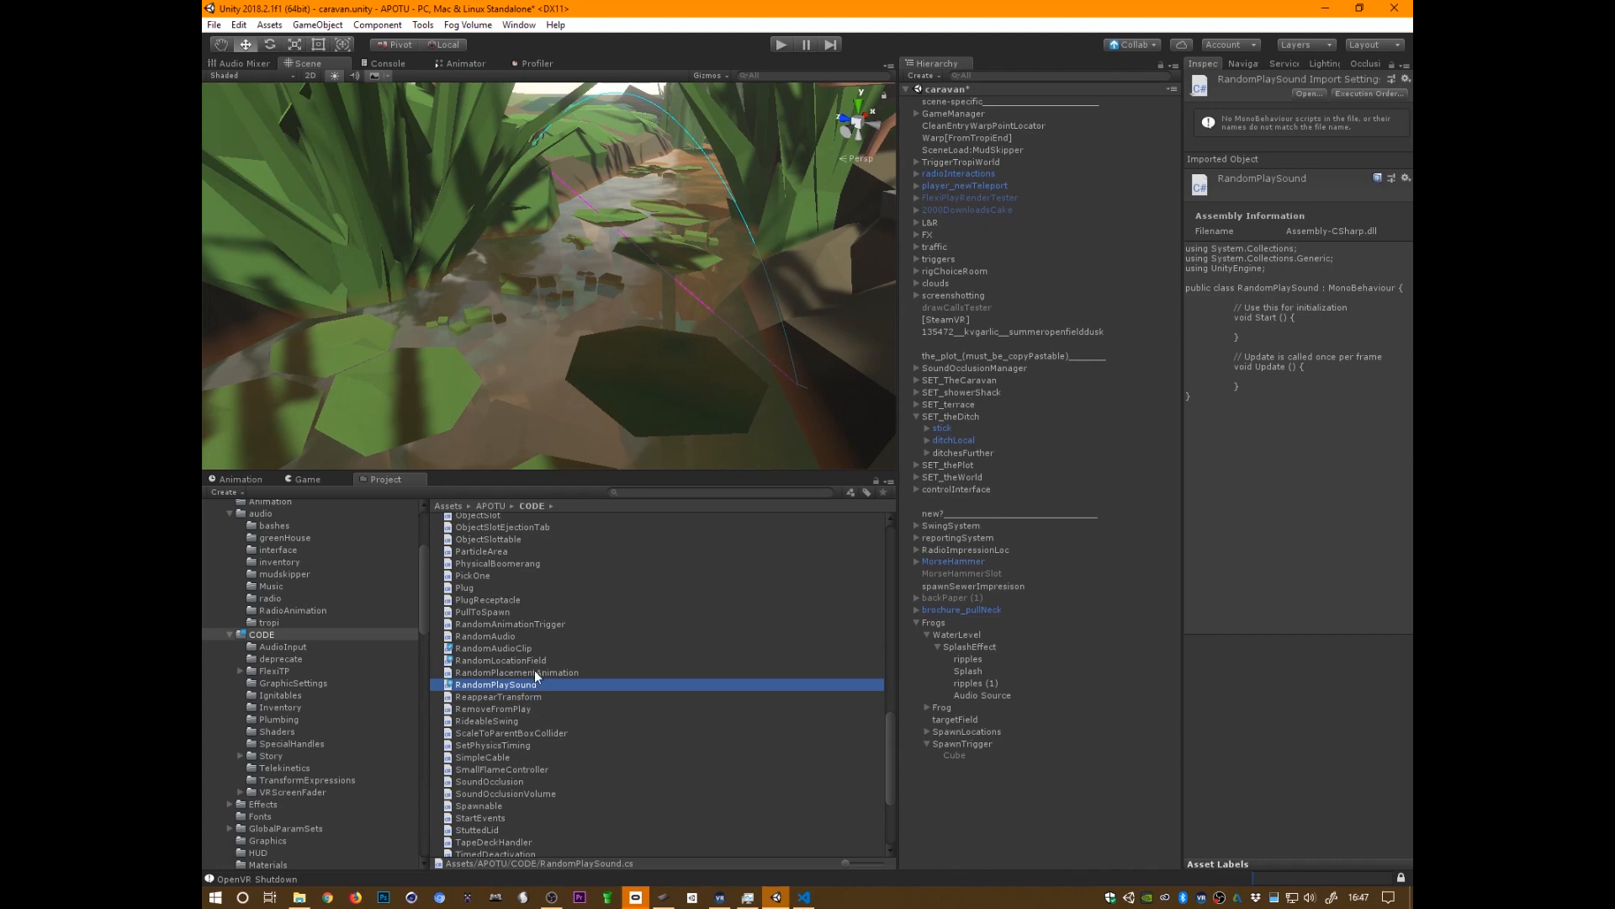
- Open RandomPlaySound in Visual Studio Code, put the class's opening brace on its own line and replace the template methods with blank lines
double_click(530, 684)
click(708, 187)
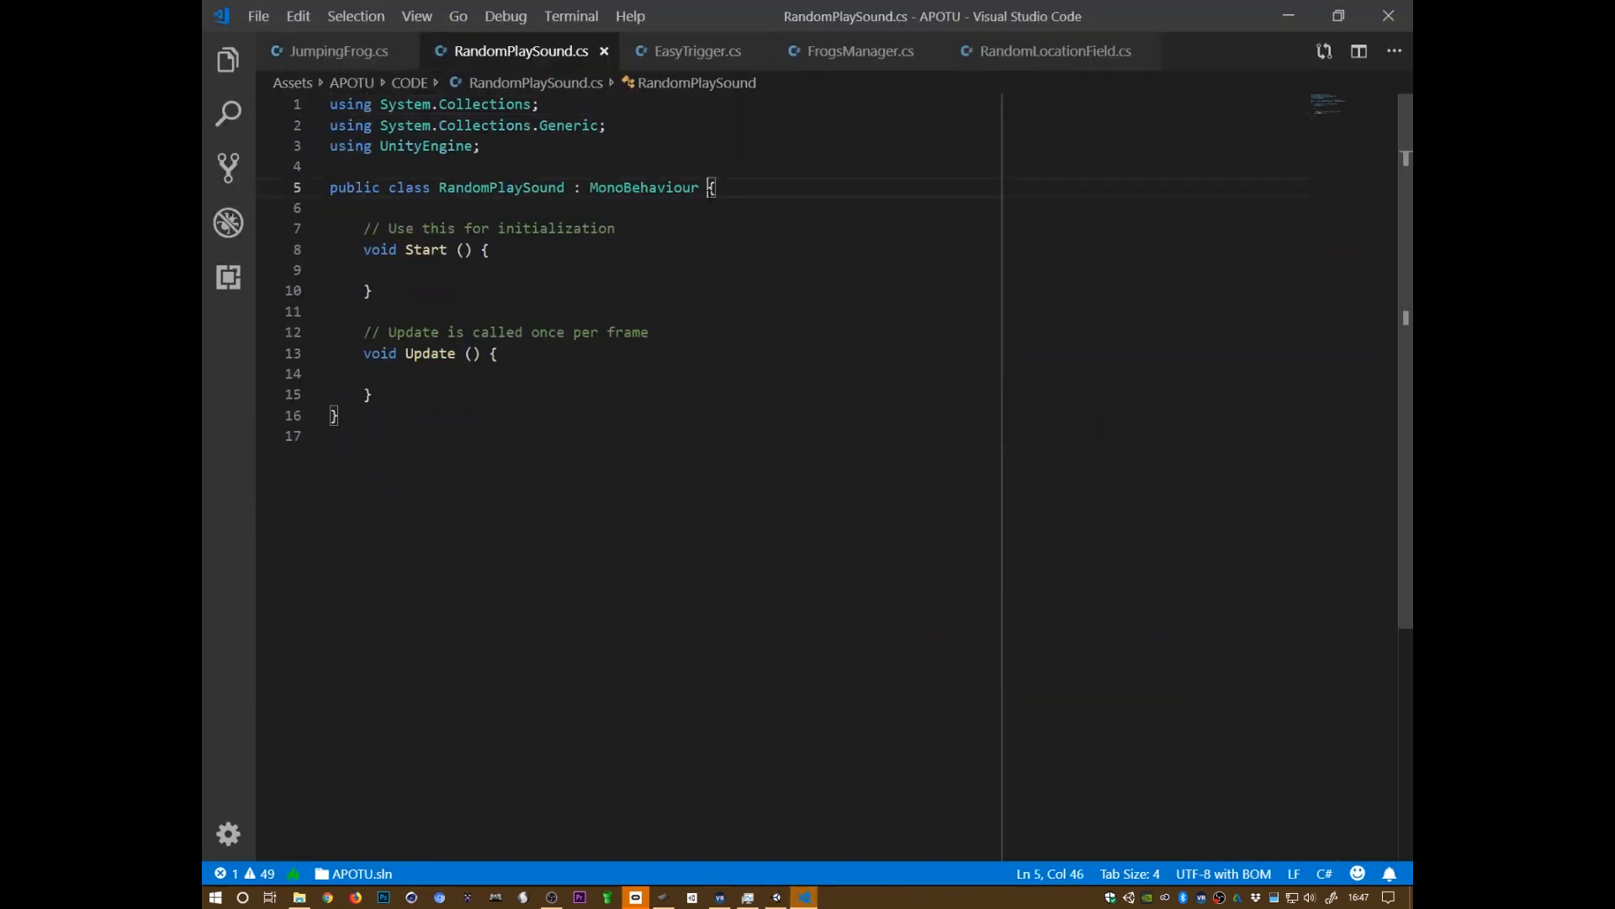
key(Return)
drag(329, 228, 317, 441)
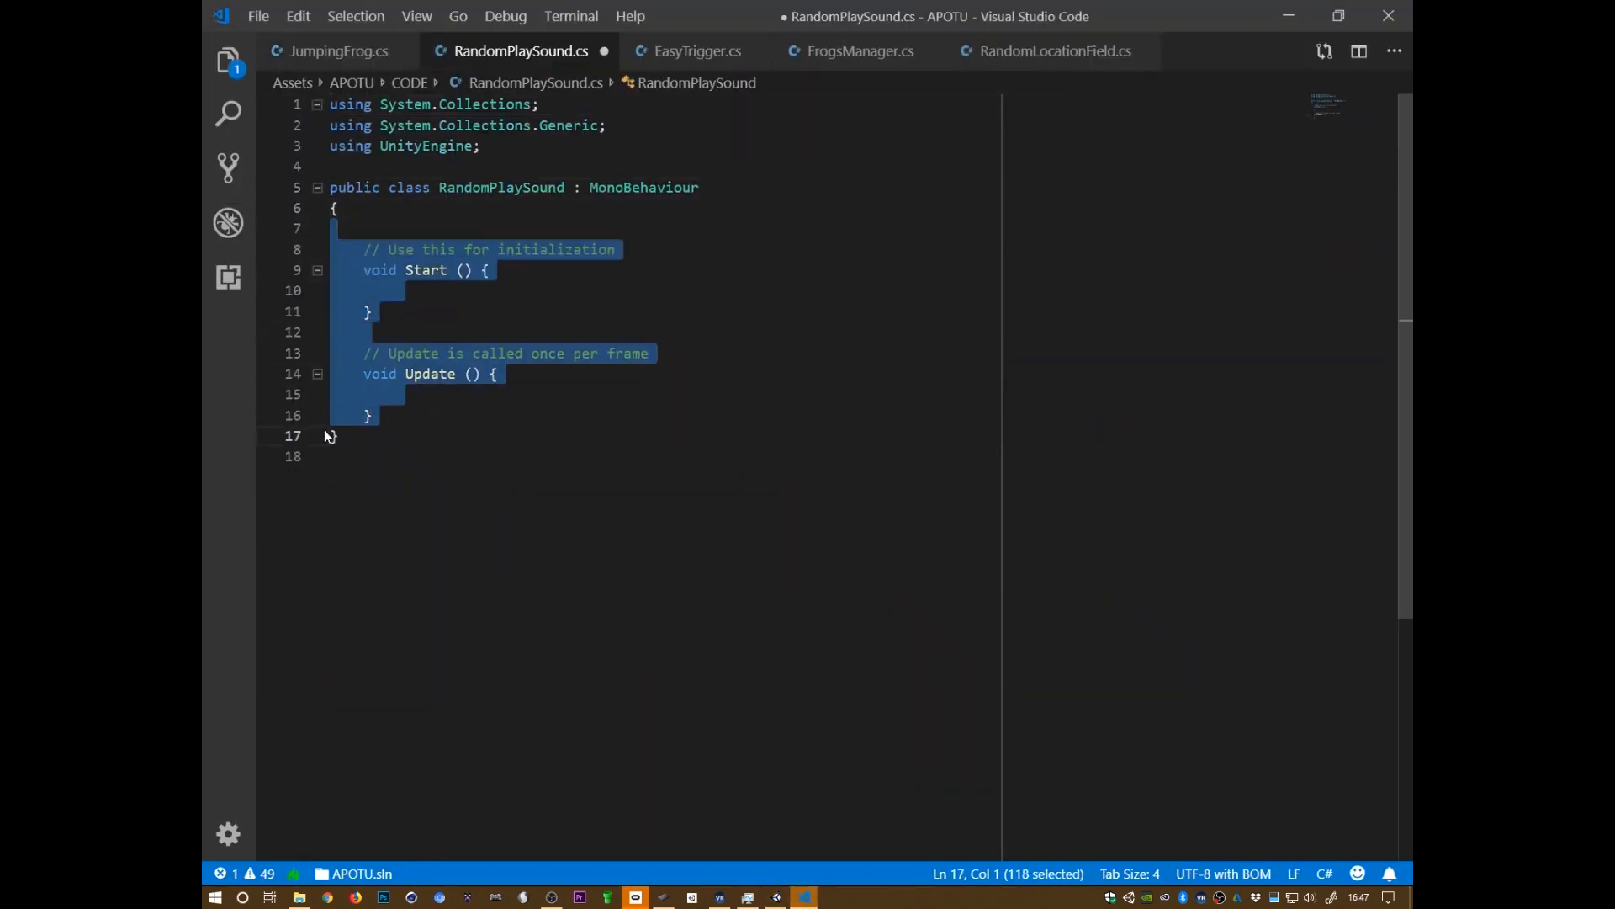
key(Return)
key(Return)
key(Return)
key(Return)
key(Up)
key(Up)
key(Up)
key(Up)
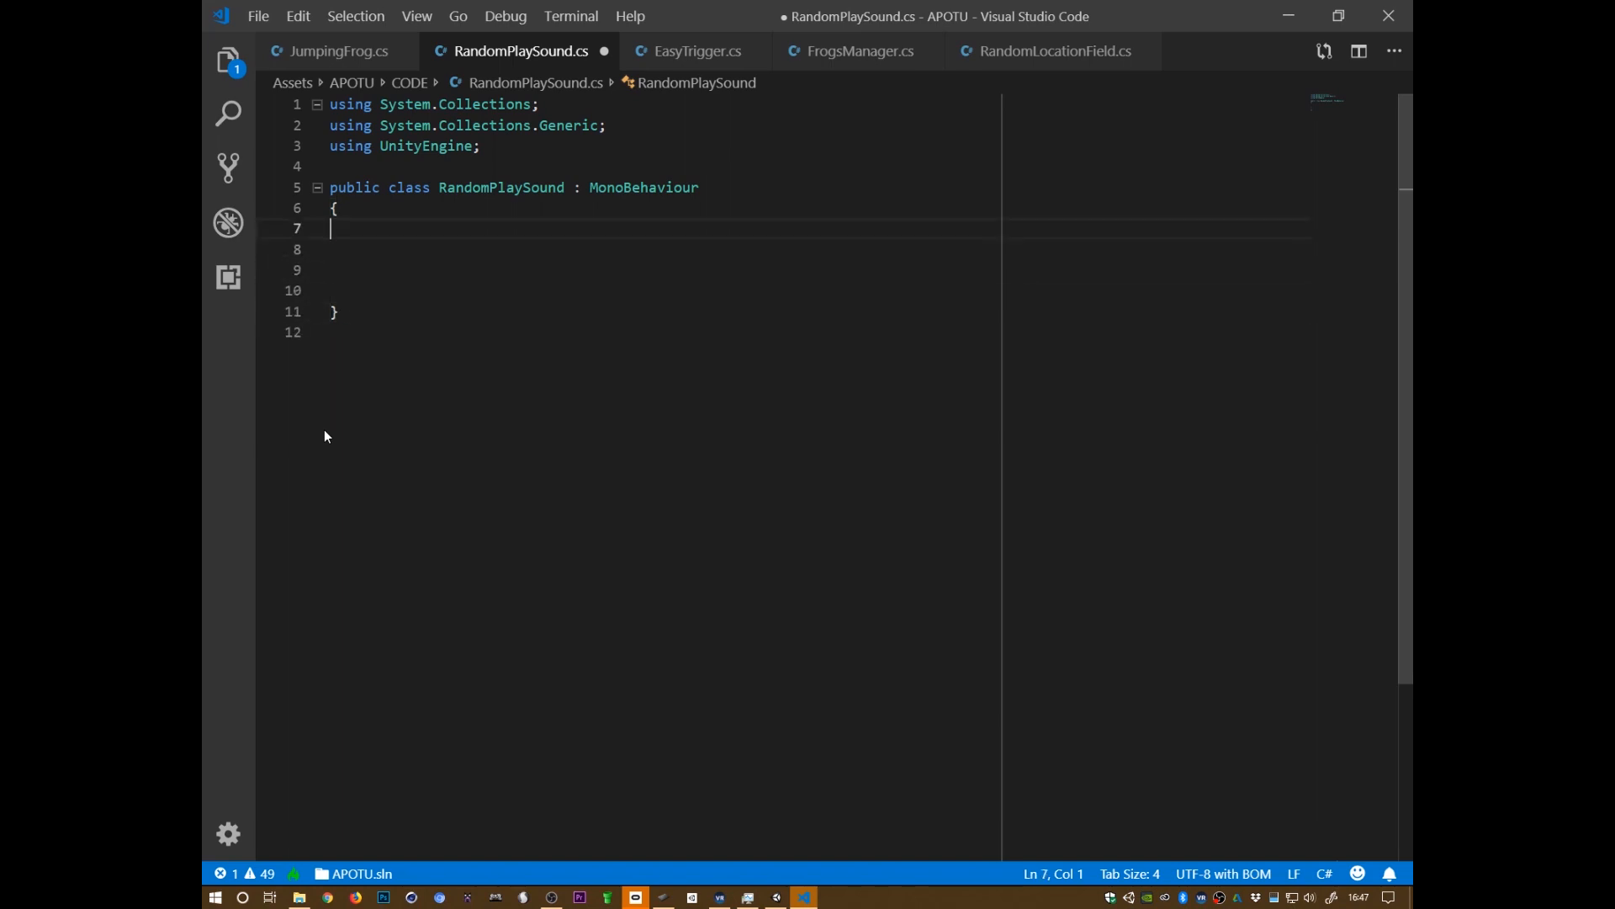
key(Return)
key(Tab)
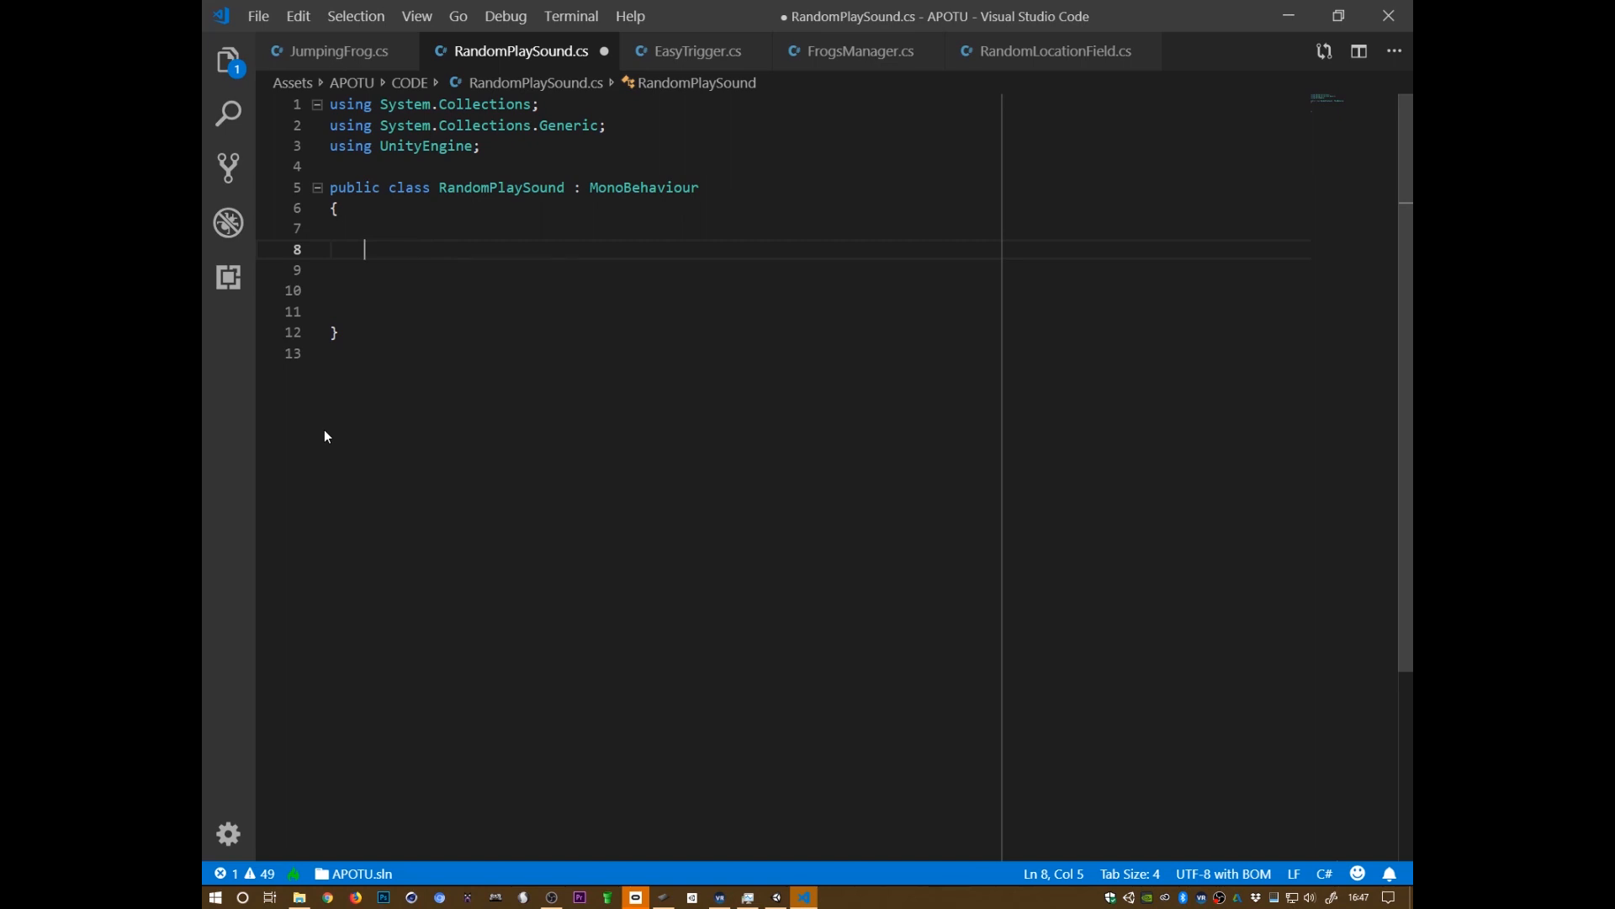
- Rename the class in RandomPlaySound.cs to RandomPitchOnEnable and save the script
double_click(528, 187)
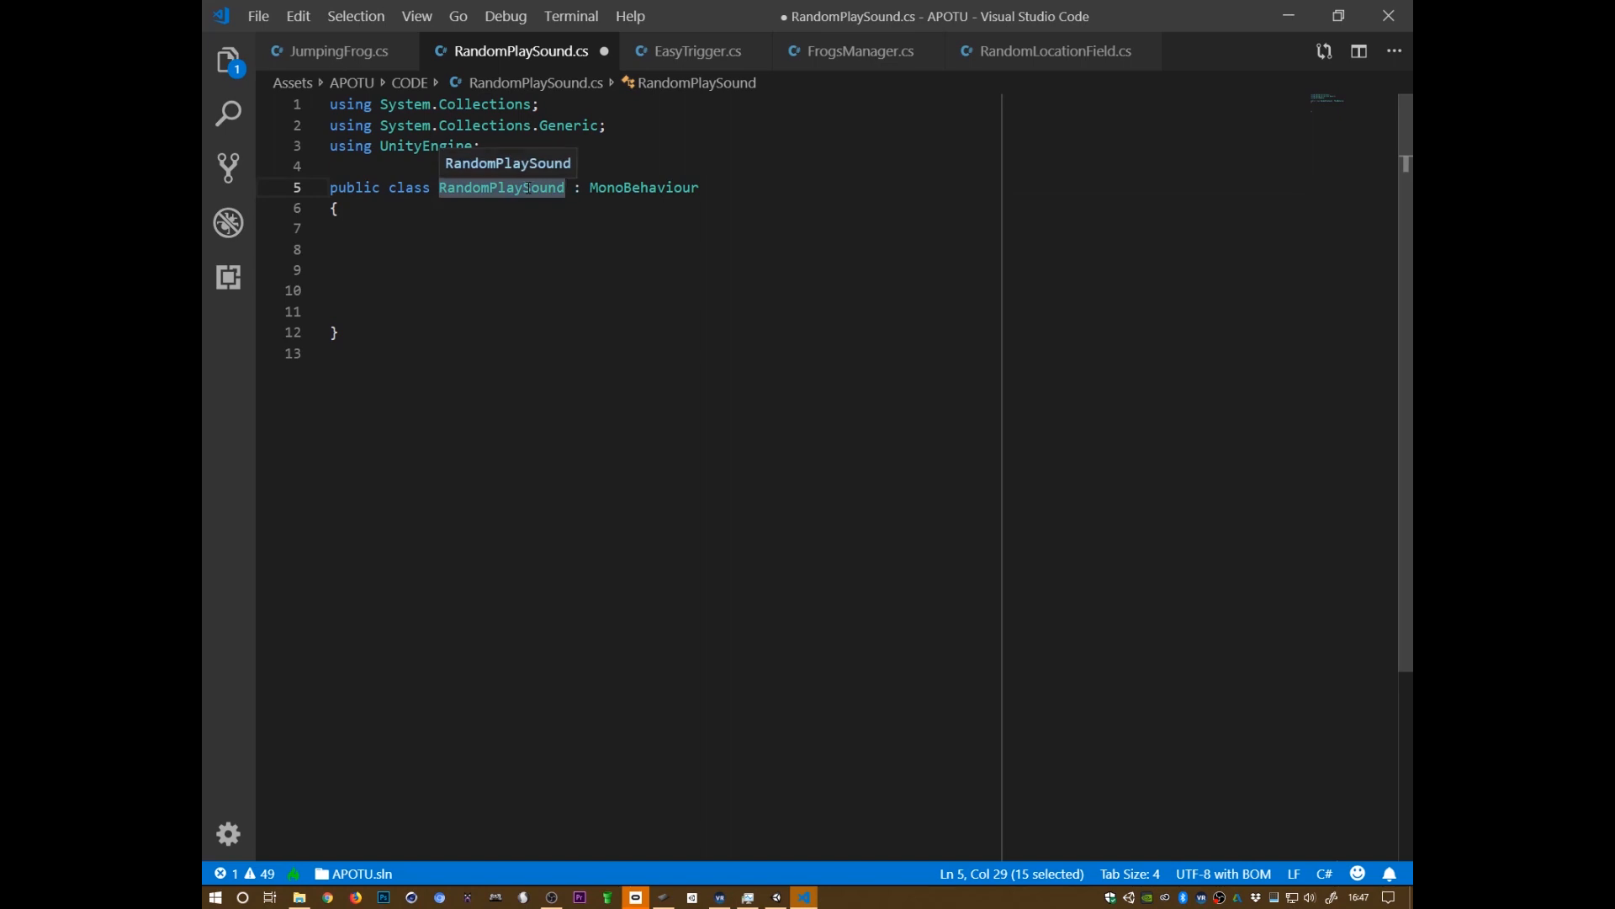
text(Random)
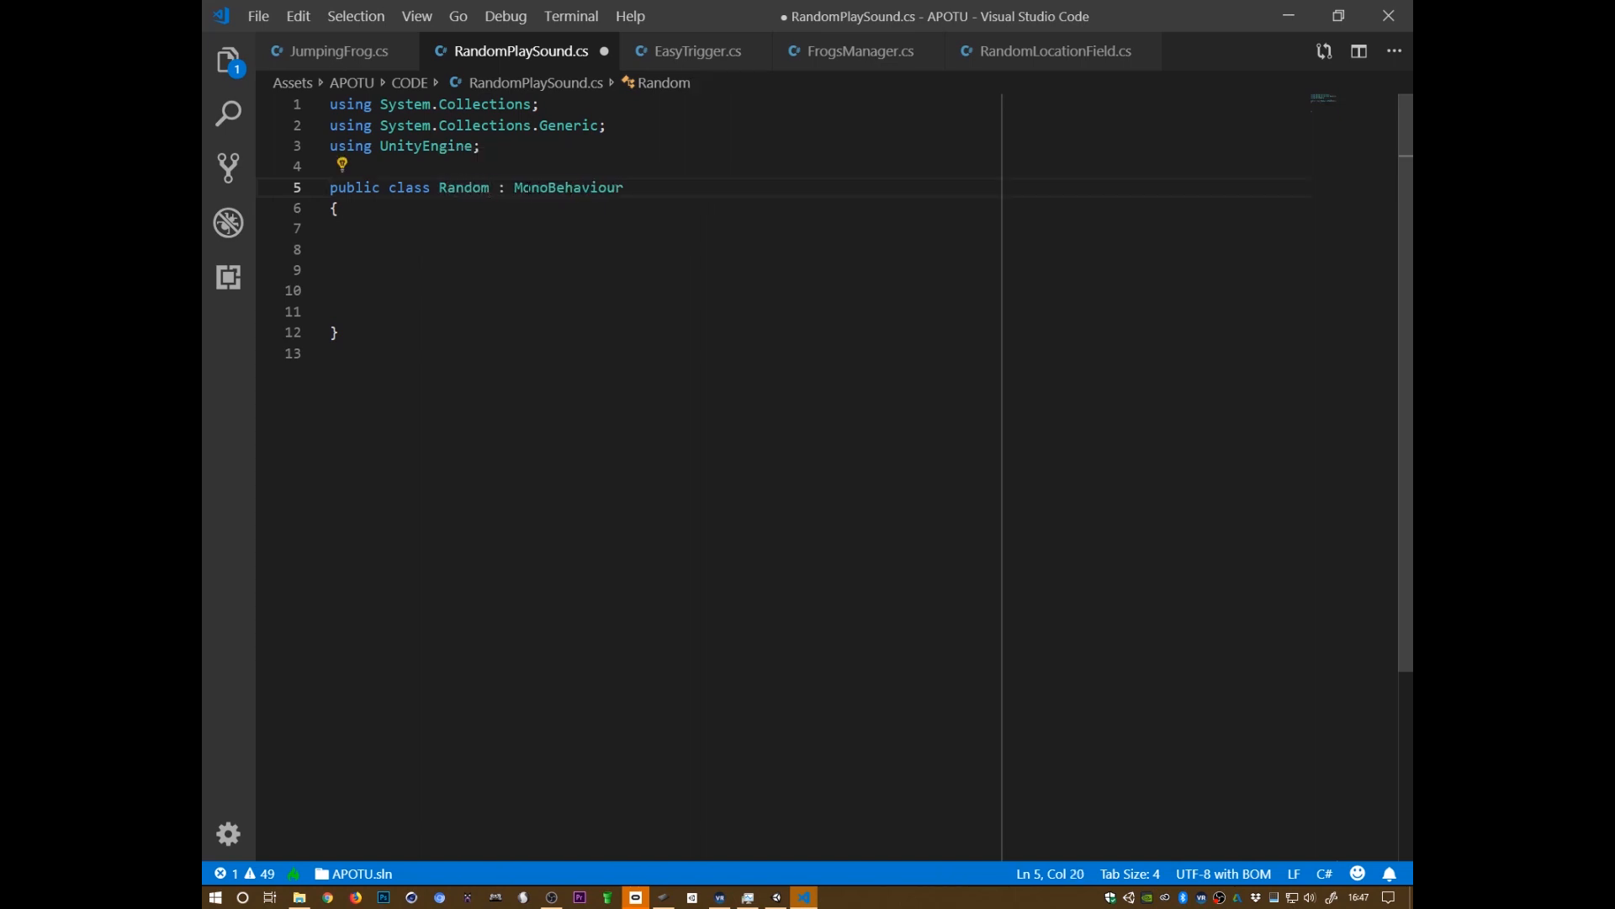
text(PitchOnEna)
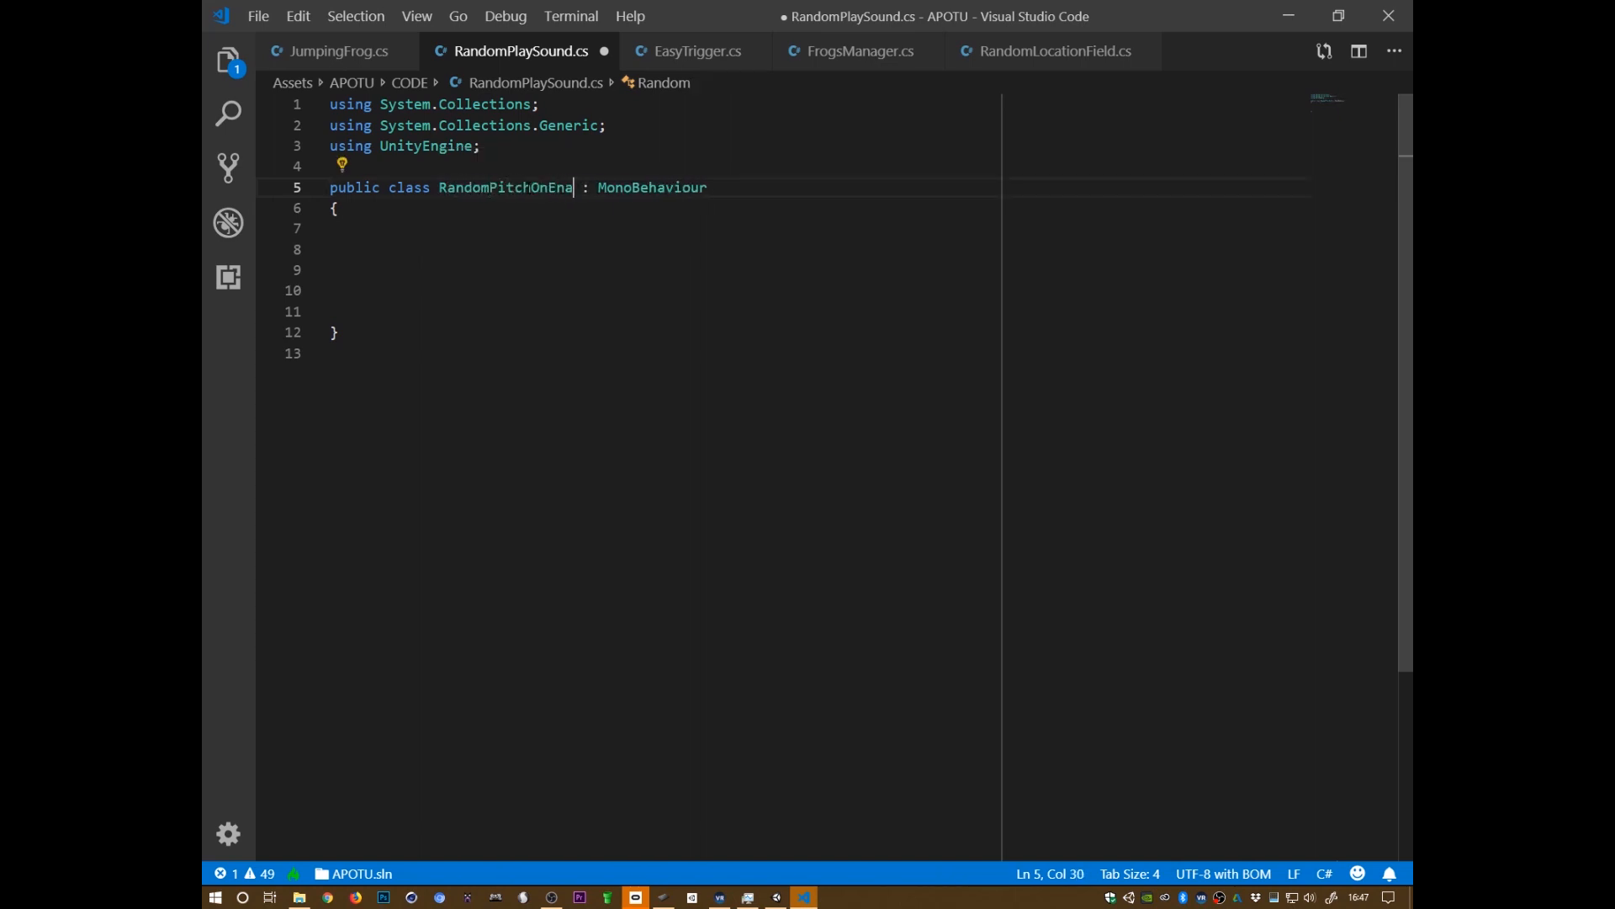
text(ble)
key(ctrl+s)
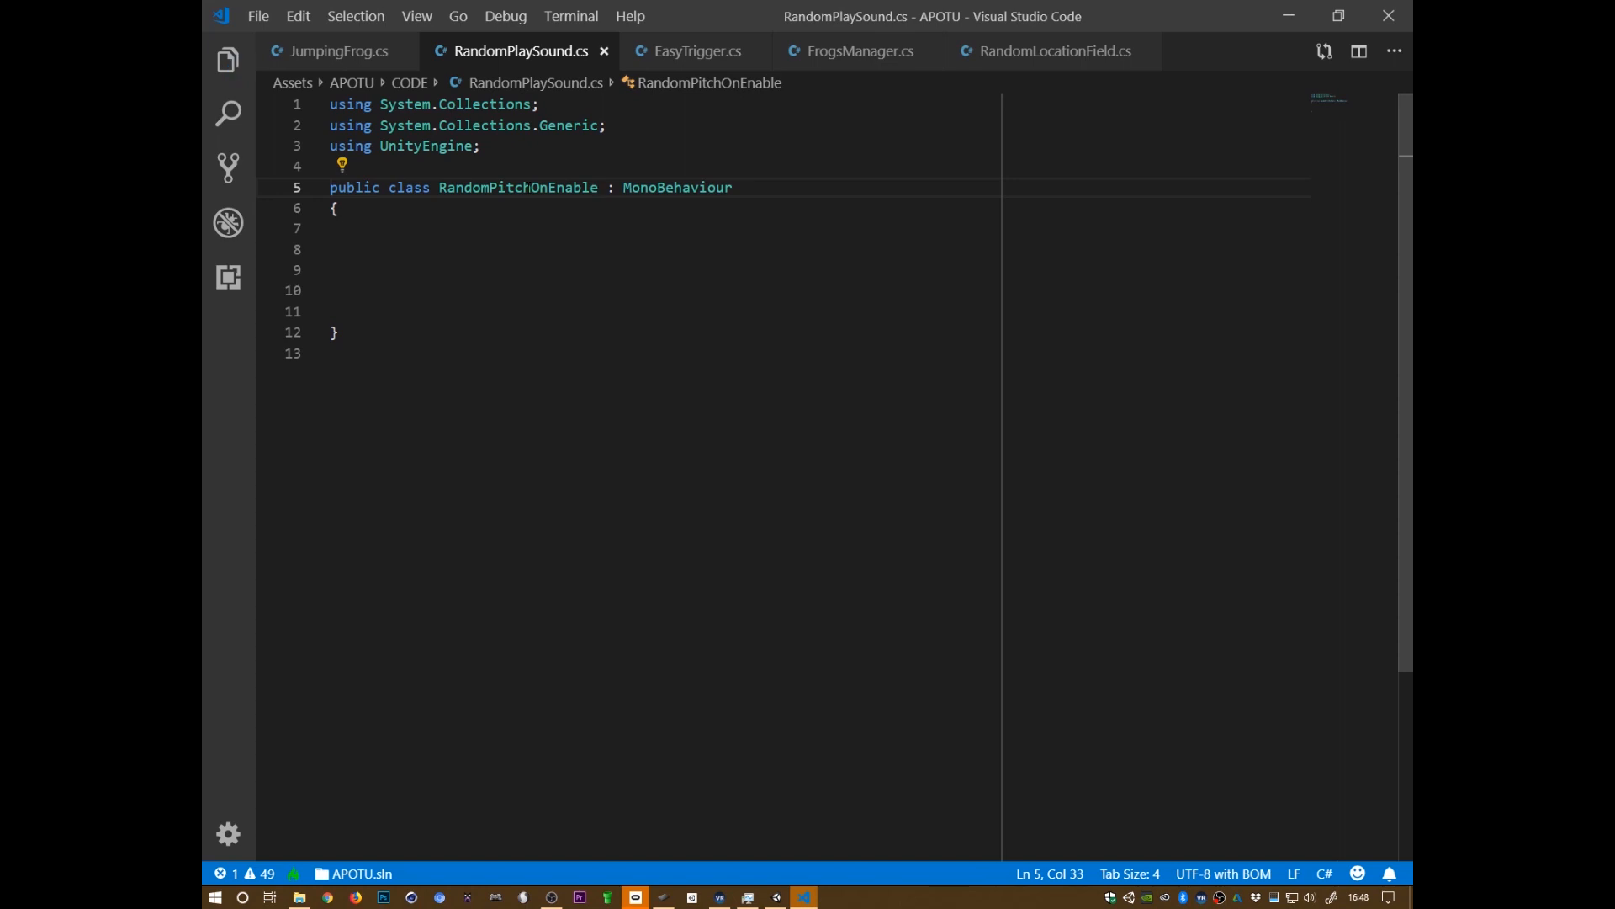
- Add a public Vector2 MinMaxPitch line with the values 0.7f and 1.2f to the class and save the script
key(Down)
key(Down)
key(Tab)
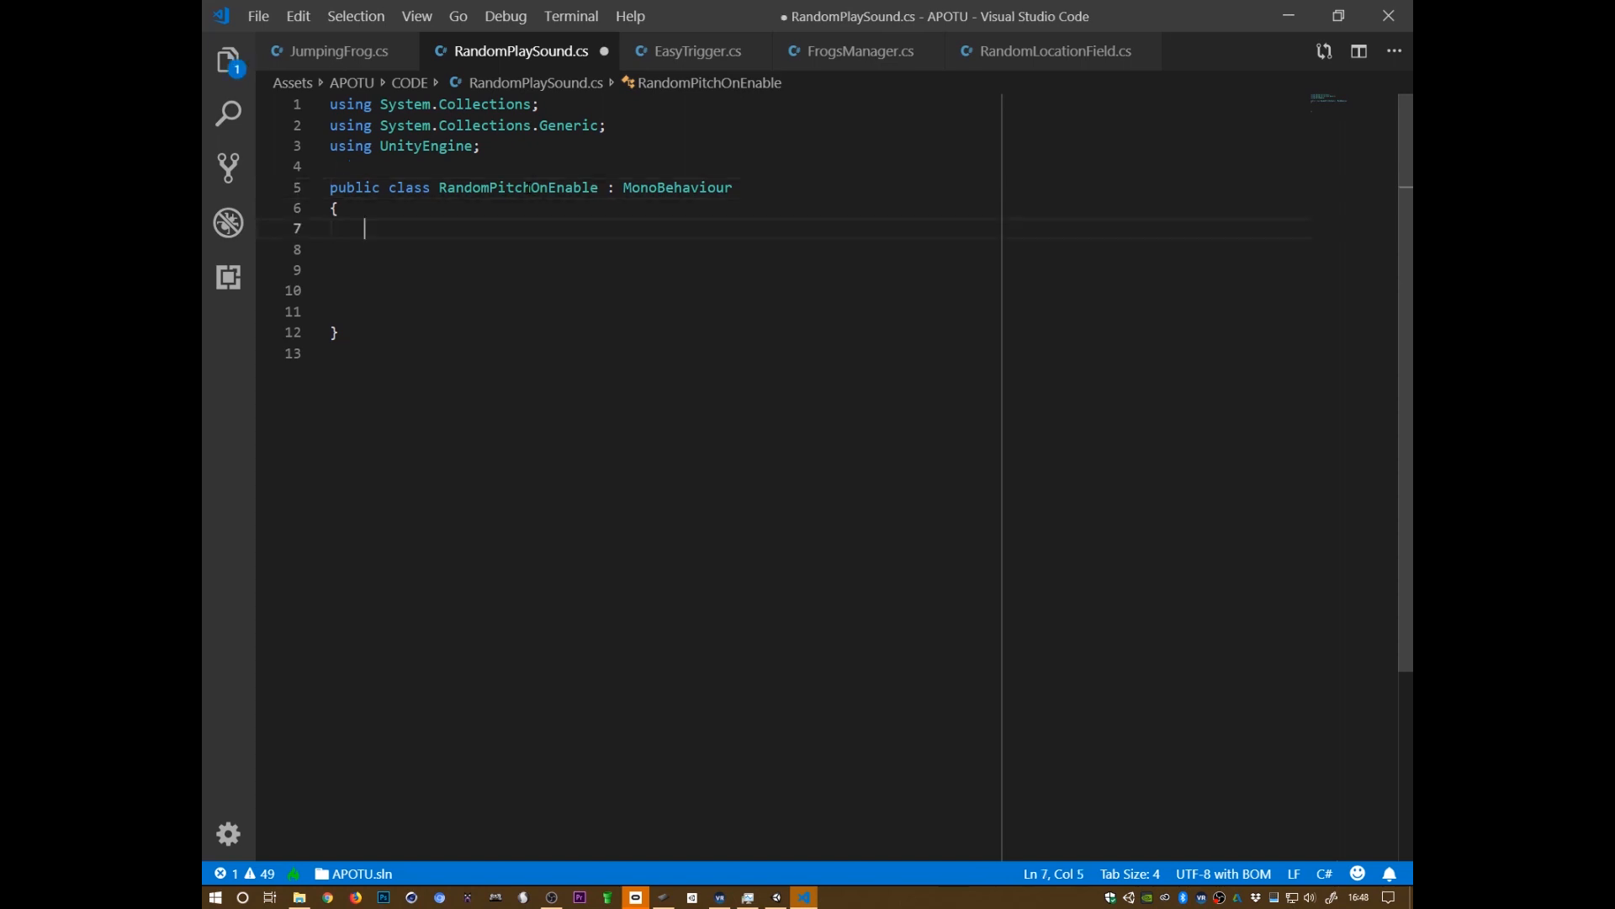
text(public Vector2)
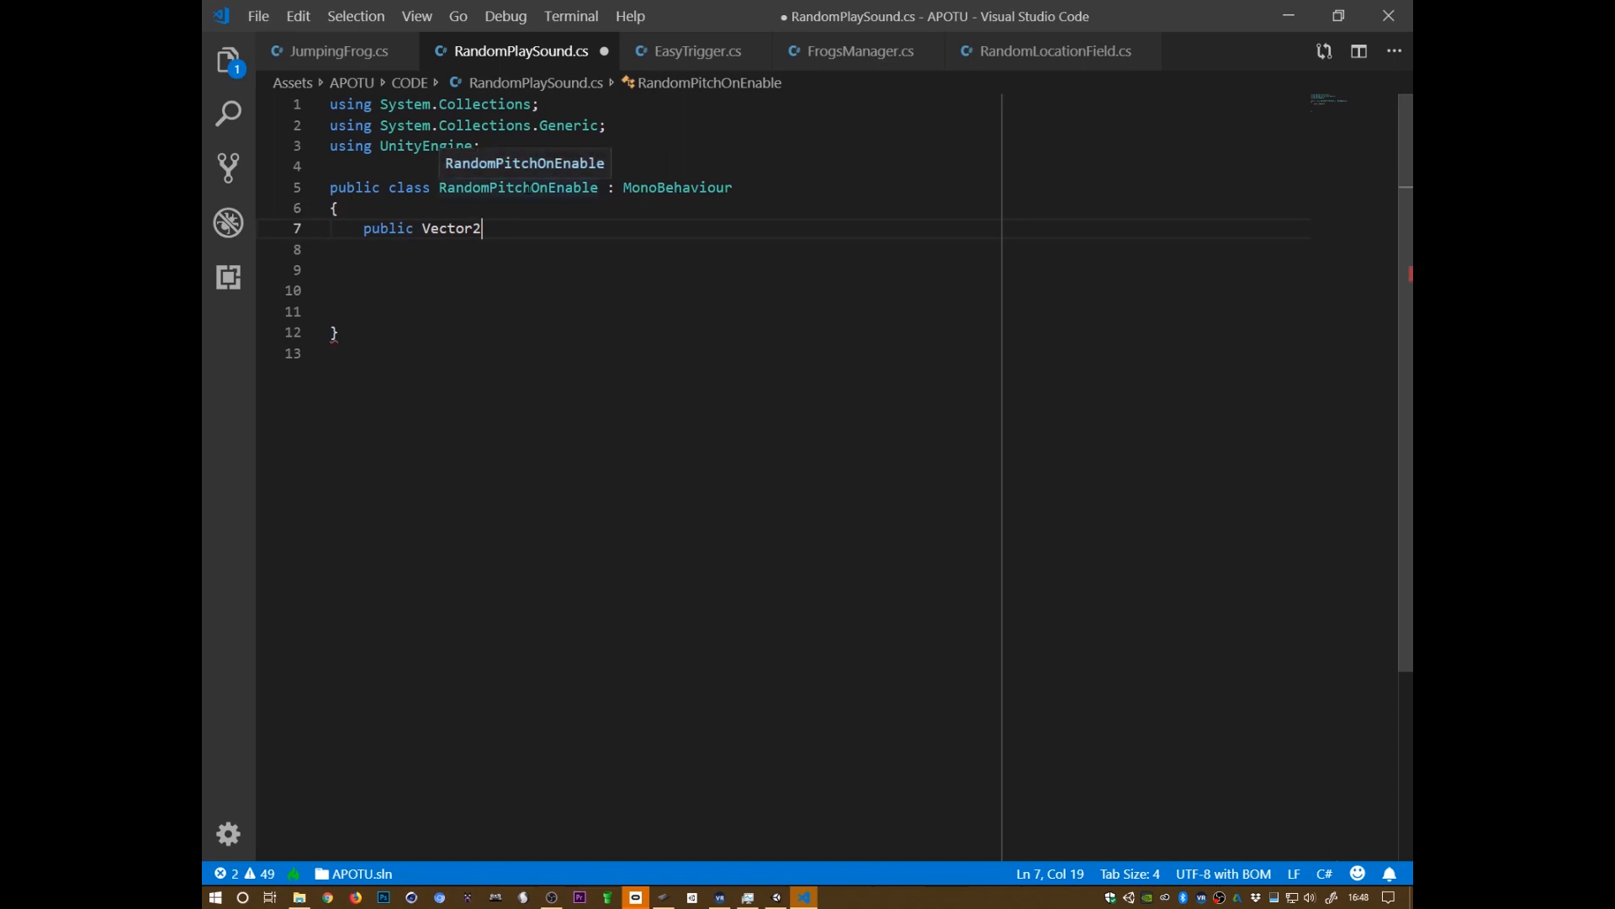
text( MinMaxP)
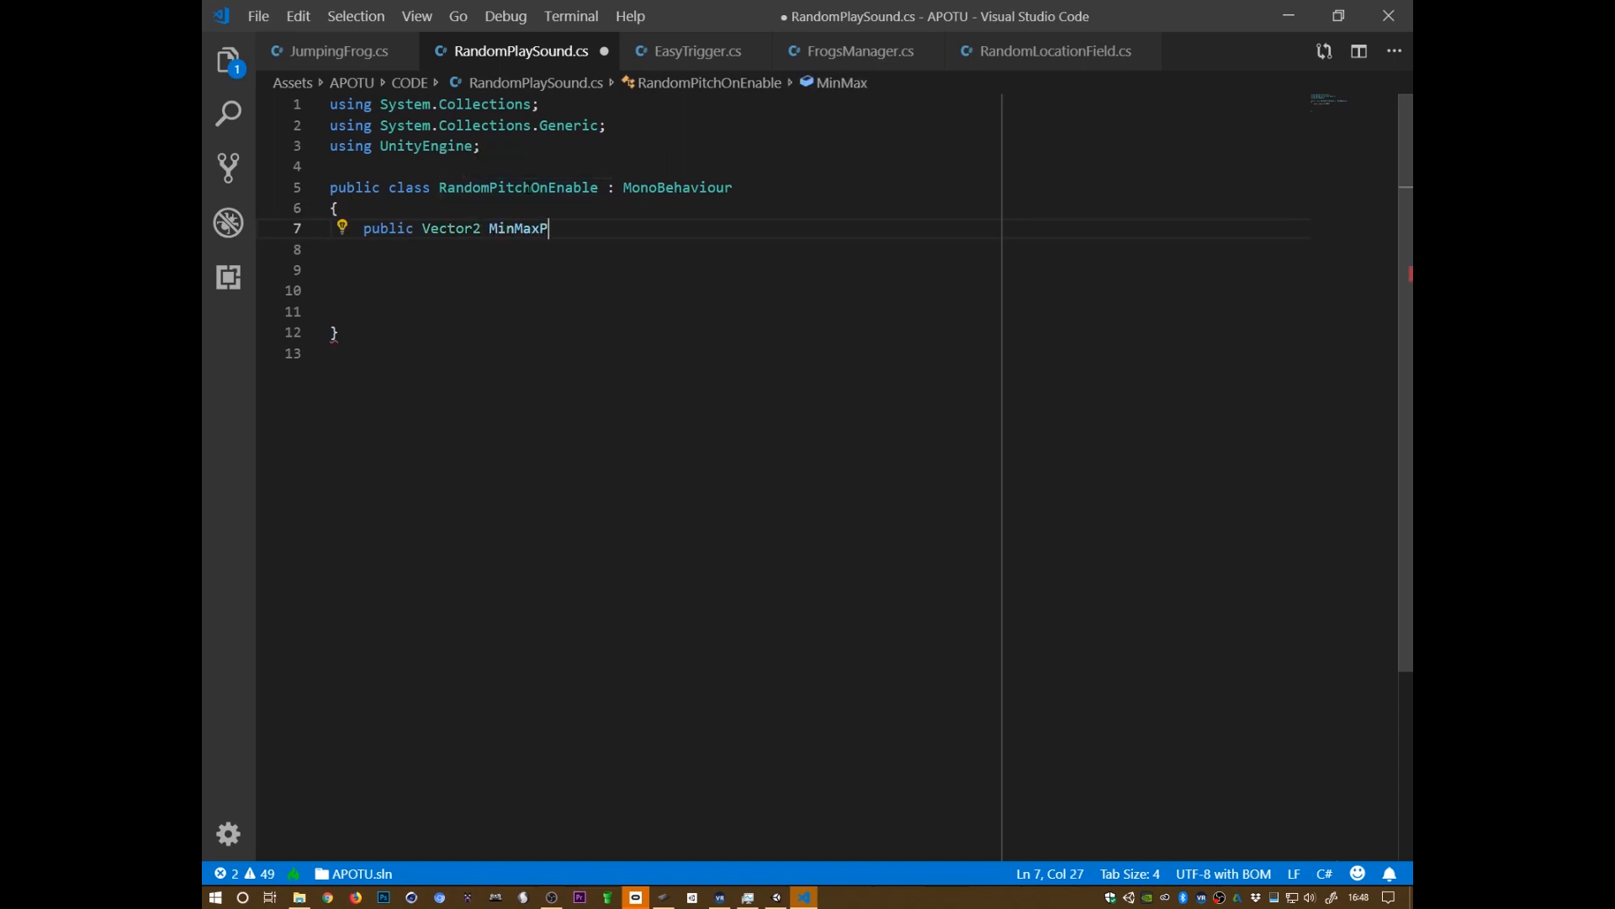
text(itch( )
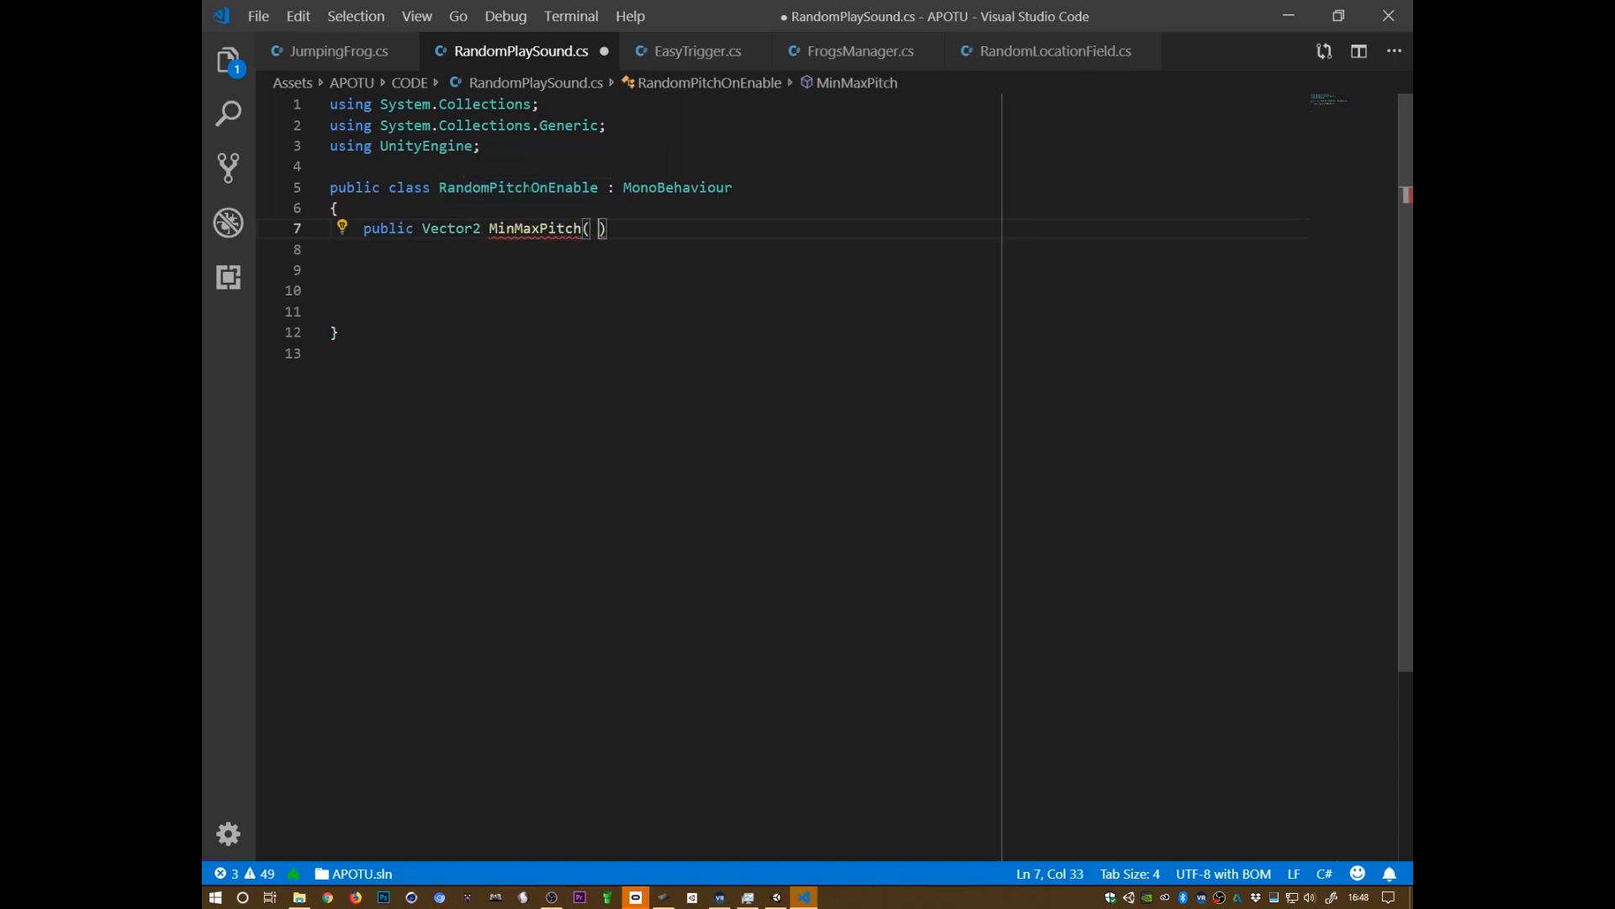
text(0.7f, 1.2f );)
key(ctrl+s)
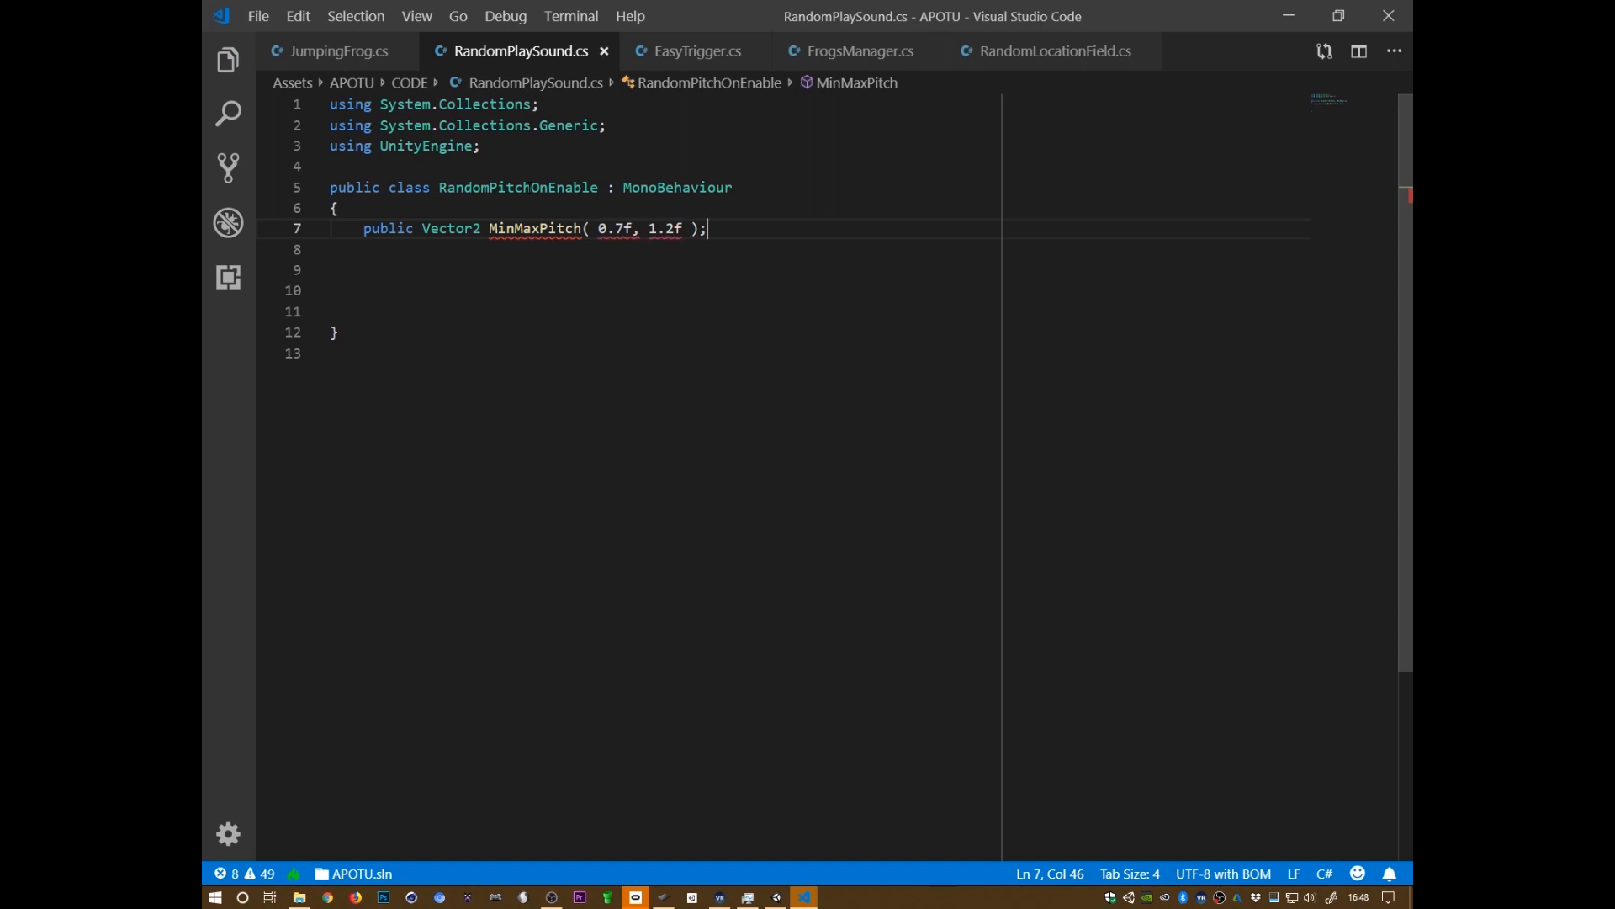
- Correct the MinMaxPitch declaration by inserting "= new Vector2" before its bracketed values
key(Left)
key(Left)
key(Left)
key(Left)
key(Left)
key(Left)
key(Left)
key(Left)
key(Left)
key(Left)
key(Left)
key(Left)
key(Left)
key(Left)
key(Left)
text(= new V)
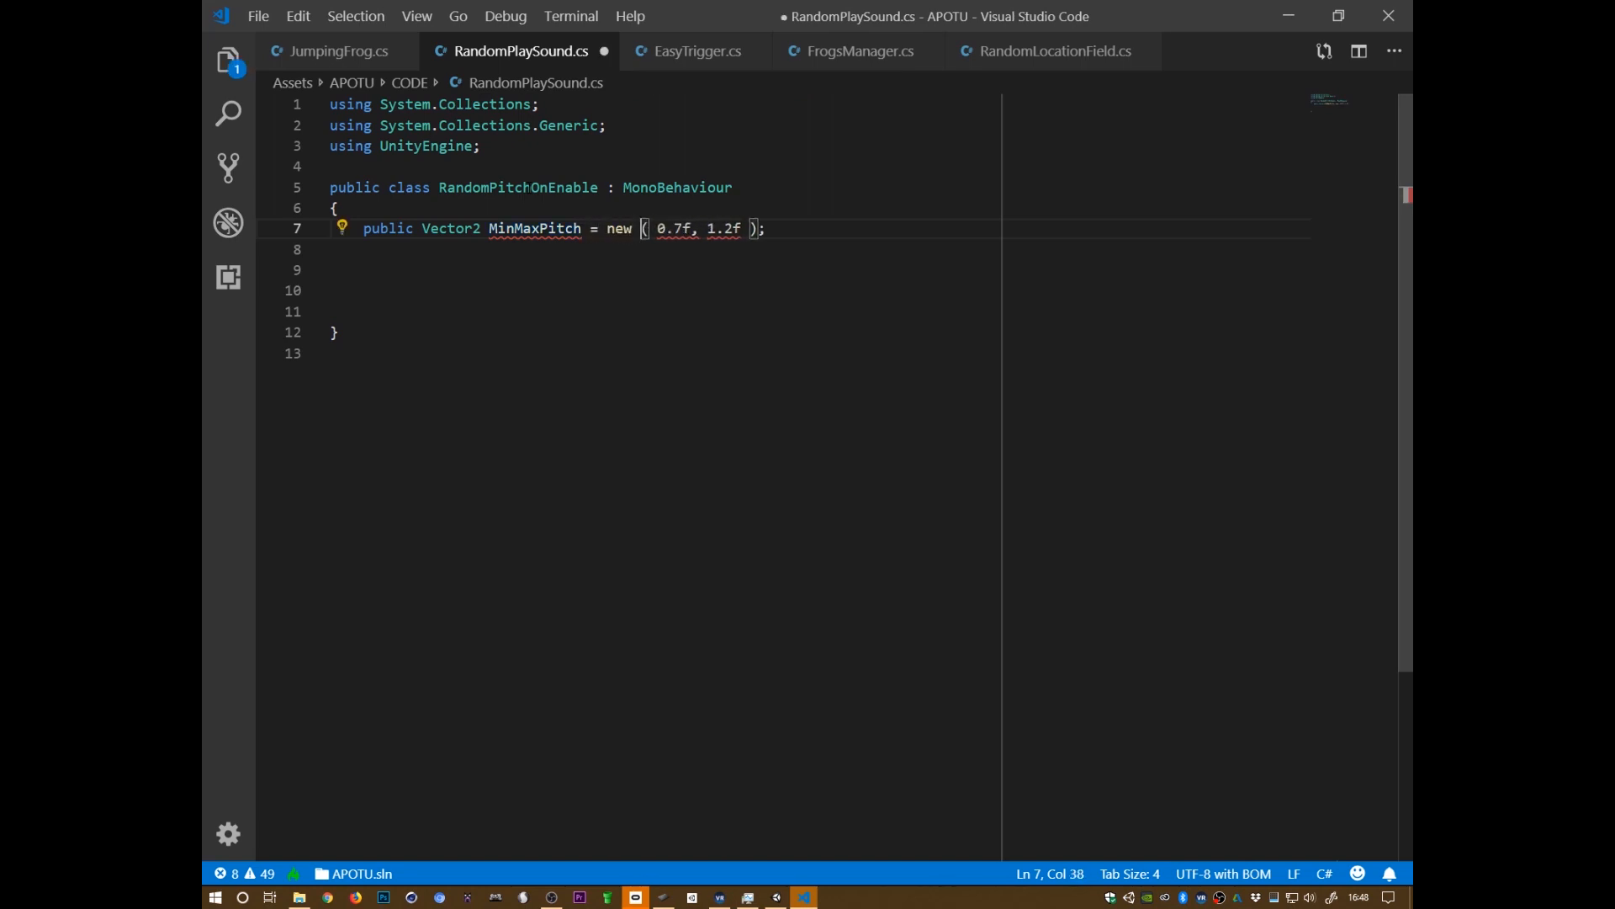
text(ector2)
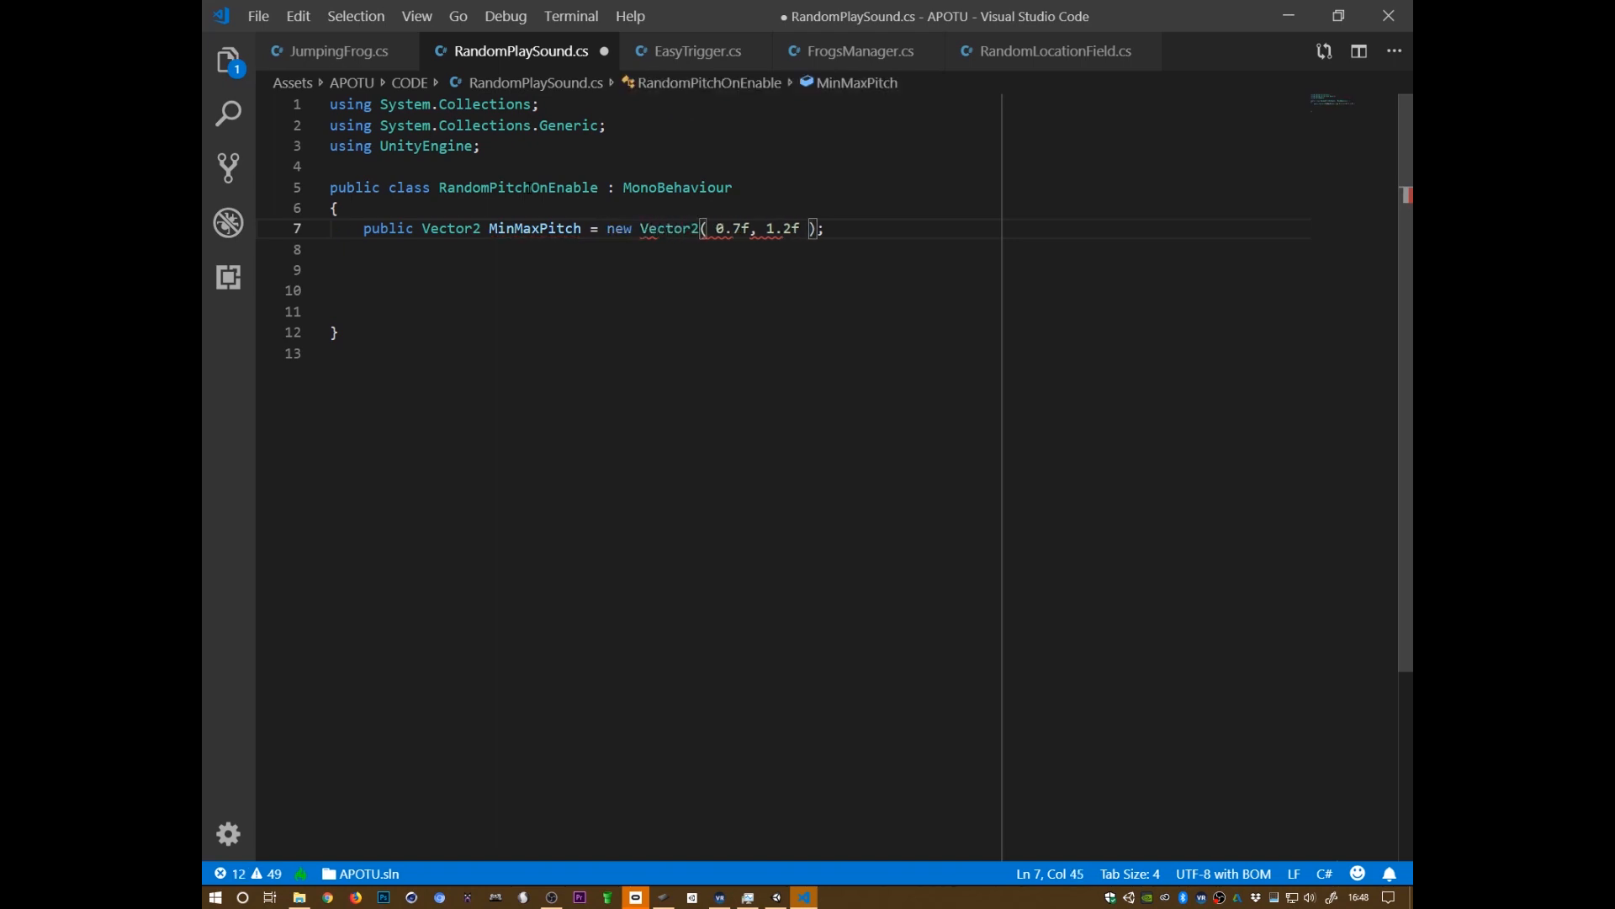
- Add an empty void OnEnable() method with its braces below the MinMaxPitch field
key(Down)
key(Down)
key(Down)
key(Tab)
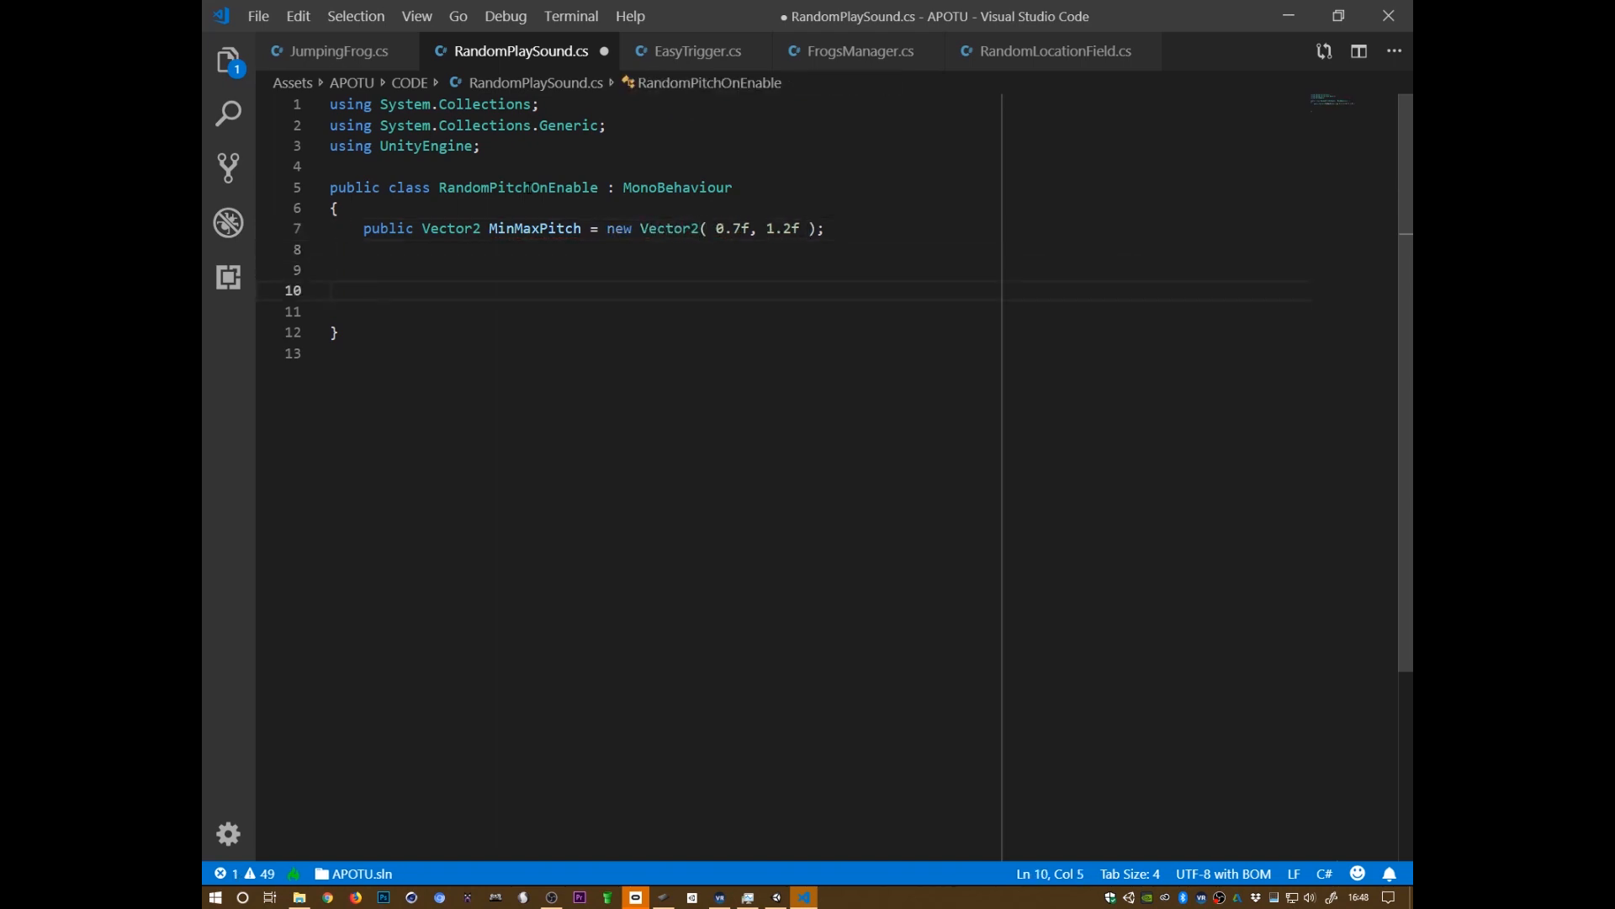
text(void OnE)
text(nable())
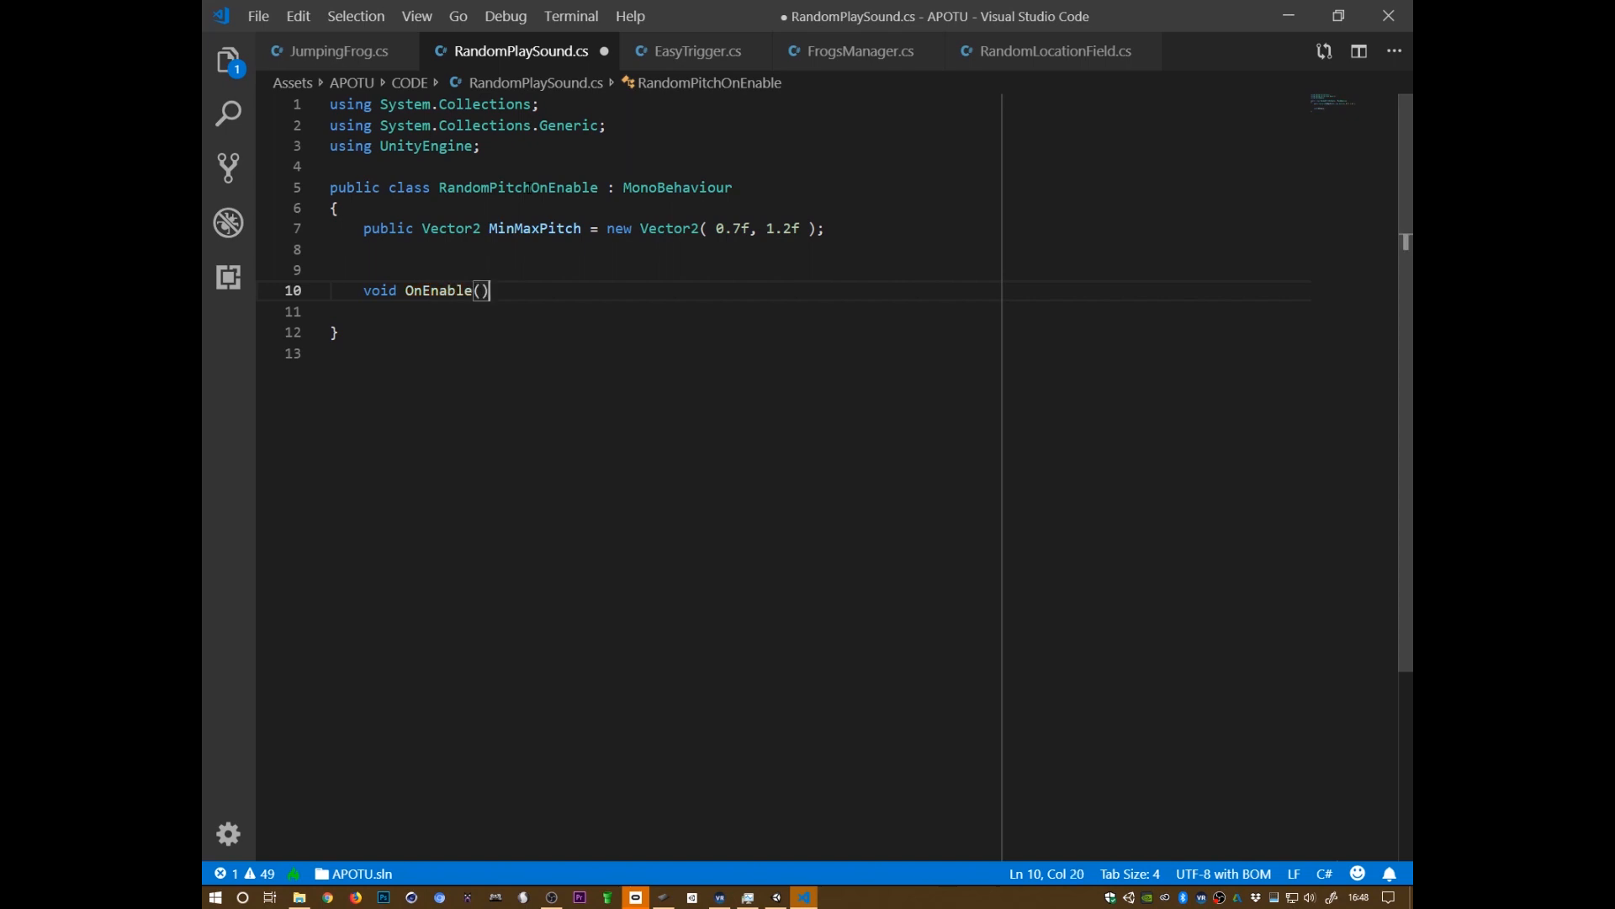
key(Return)
text({)
key(Return)
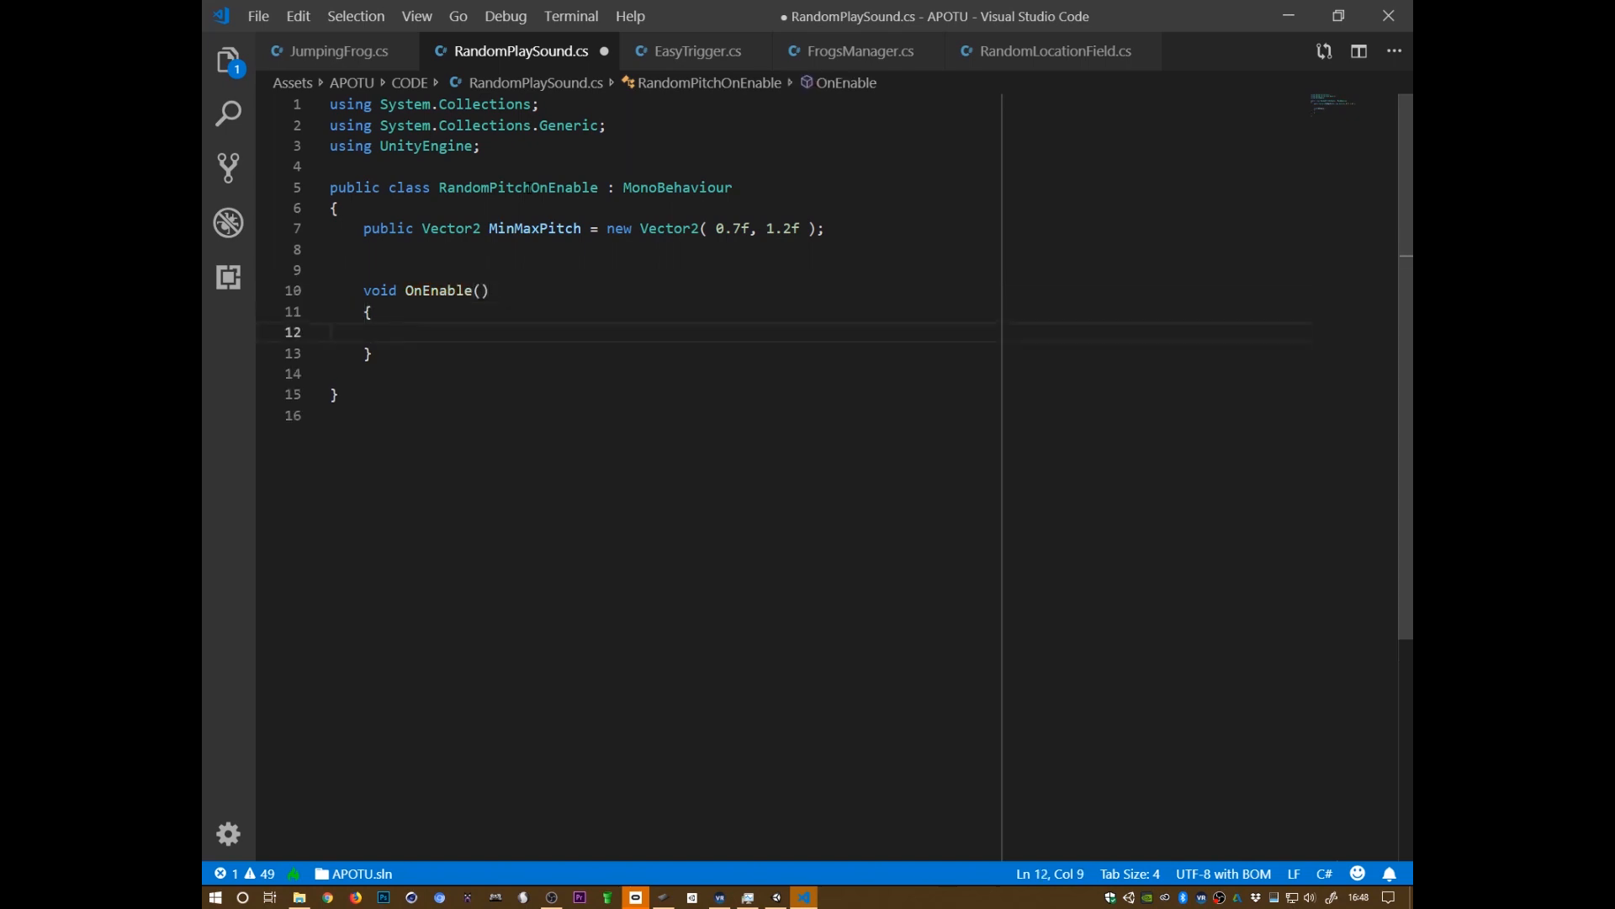
- Inside OnEnable, add "if( !_audio ) _audio = GetComponent<AudioSource>();" and save the script
text(if( !_audio ))
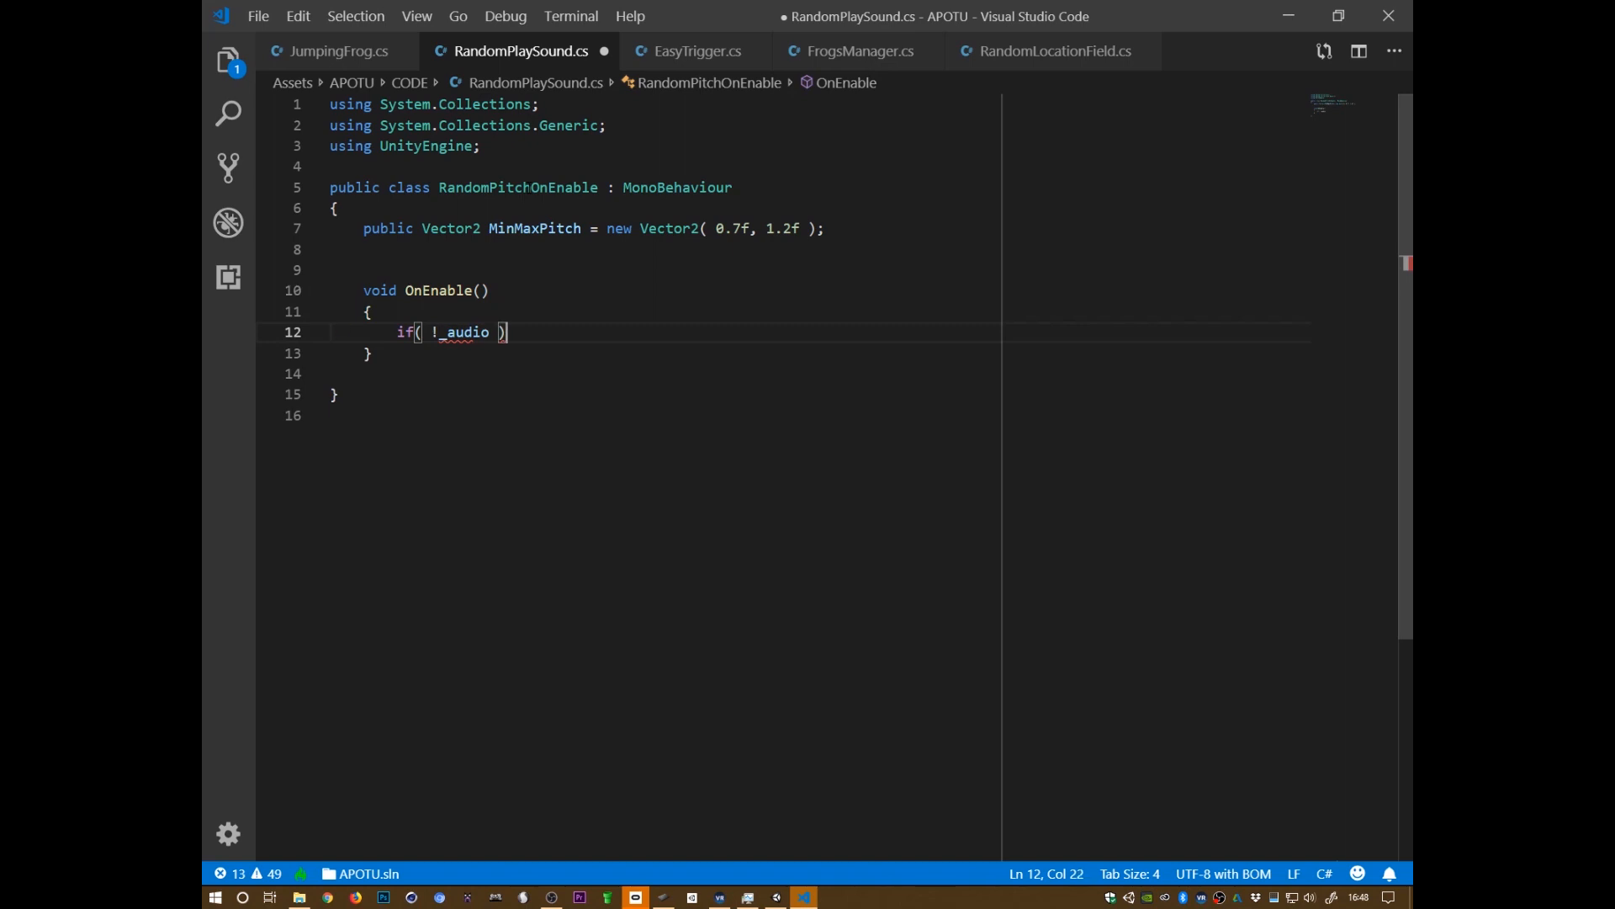
text( _)
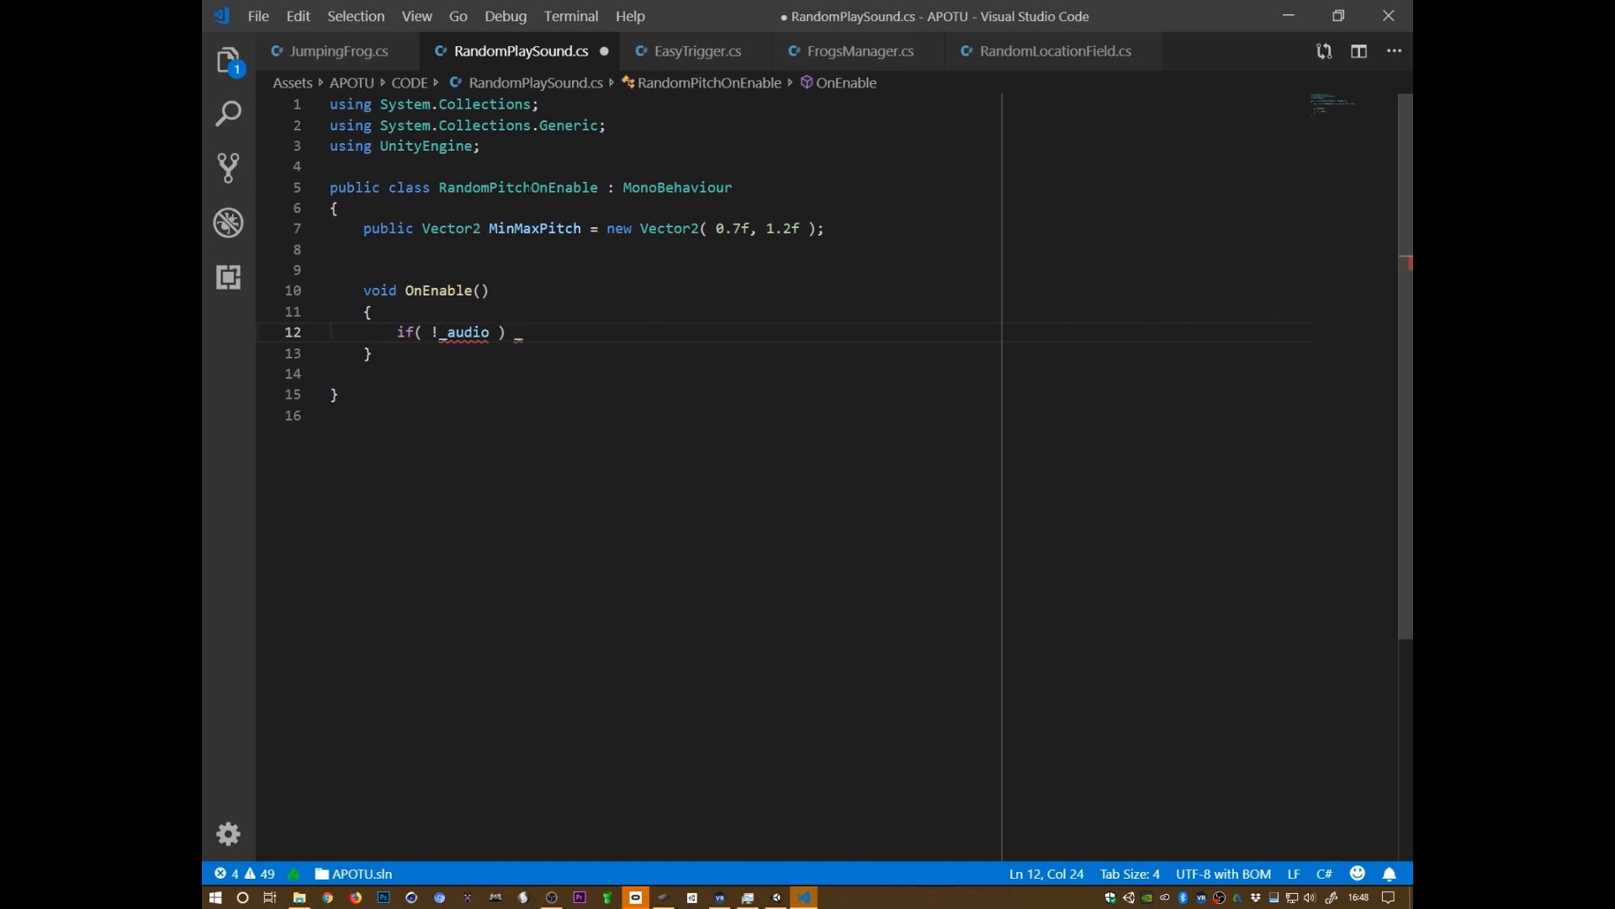
text(audio = GetComponent)
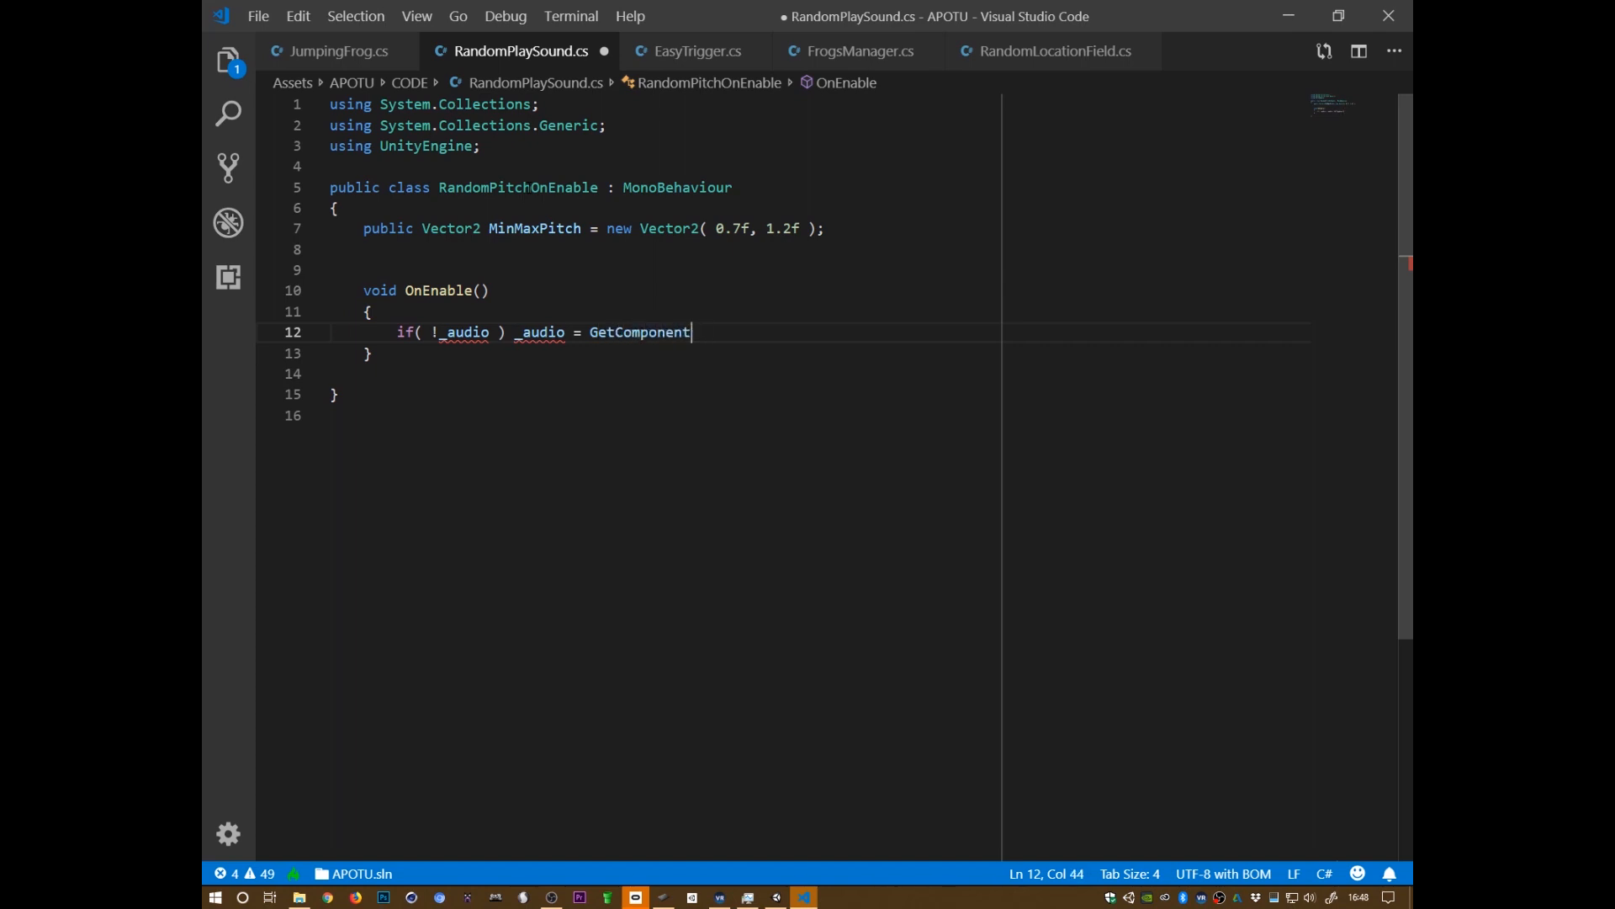
text(<AudioSource>();)
key(ctrl+s)
- Declare an "AudioSource _audio;" field between the MinMaxPitch line and the OnEnable method
key(Up)
key(Up)
key(Up)
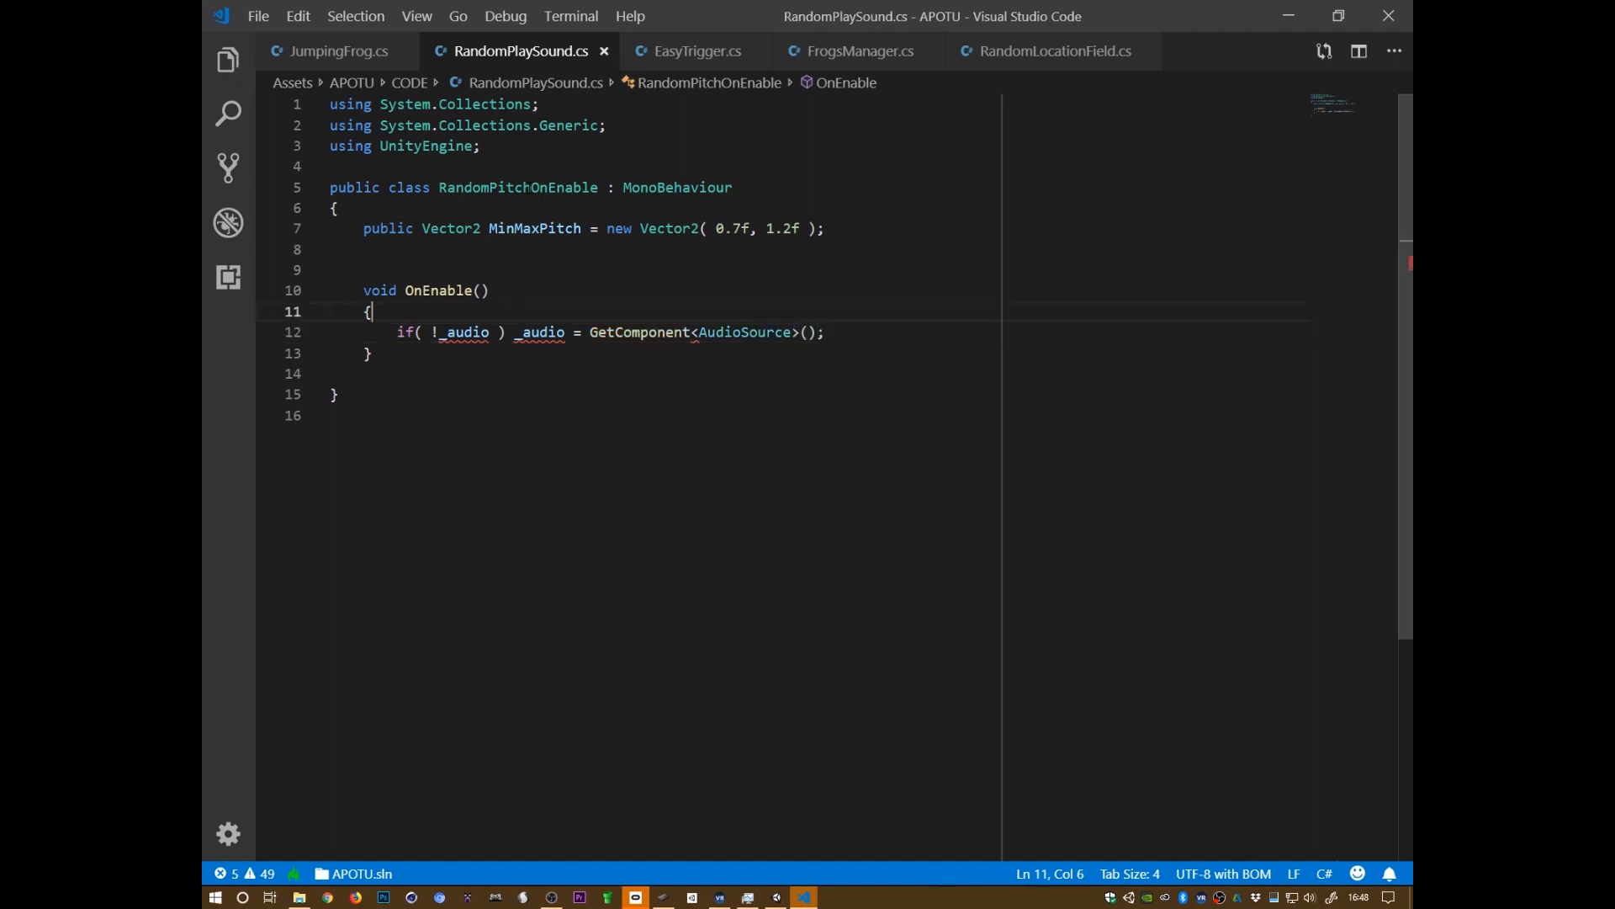
key(Return)
key(Return)
key(Up)
key(Up)
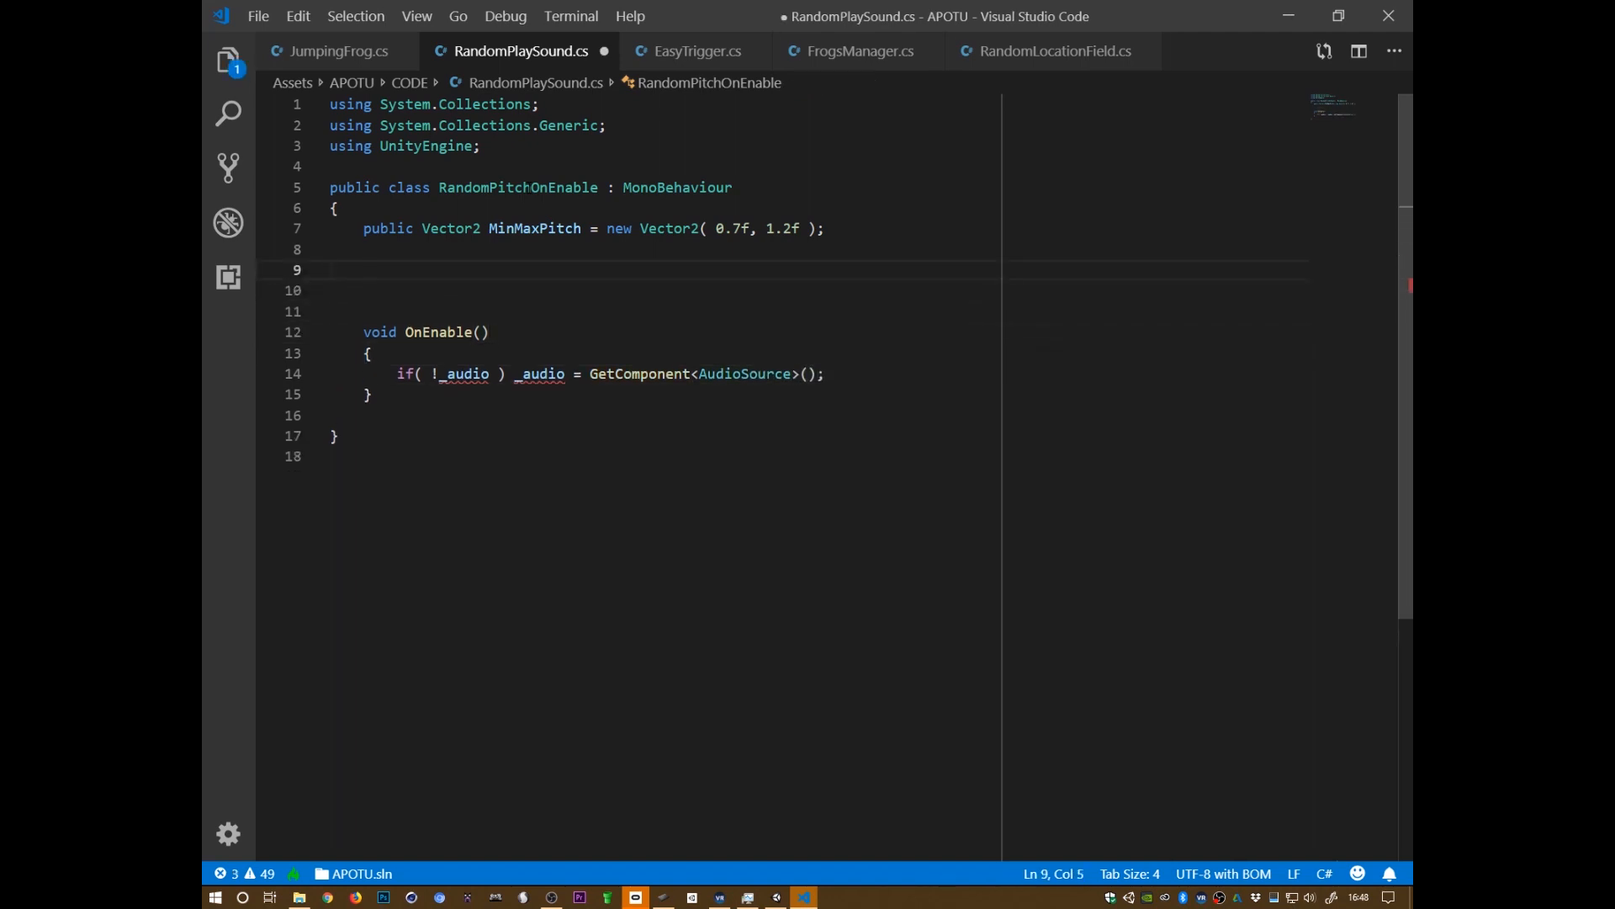
text(AudioSource _audio;)
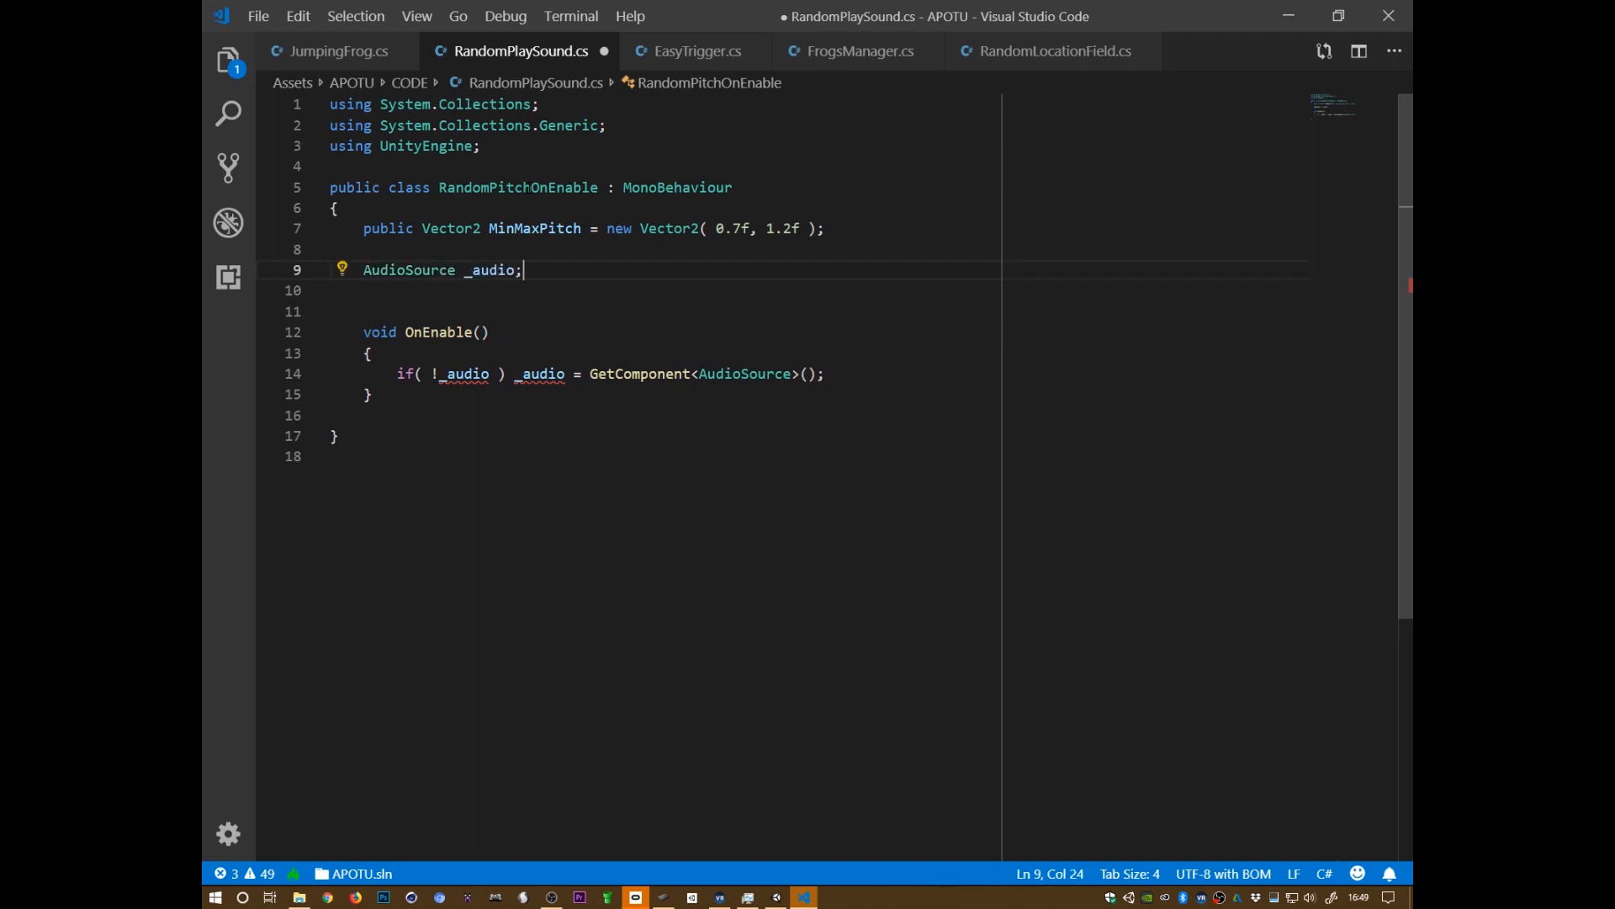
- Below the GetComponent line, assign _audio.pitch a Random.Range between MinMaxPitch.x and MinMaxPitch.y, and save the script
key(Down)
key(Down)
key(Down)
key(Down)
key(Down)
key(End)
key(Return)
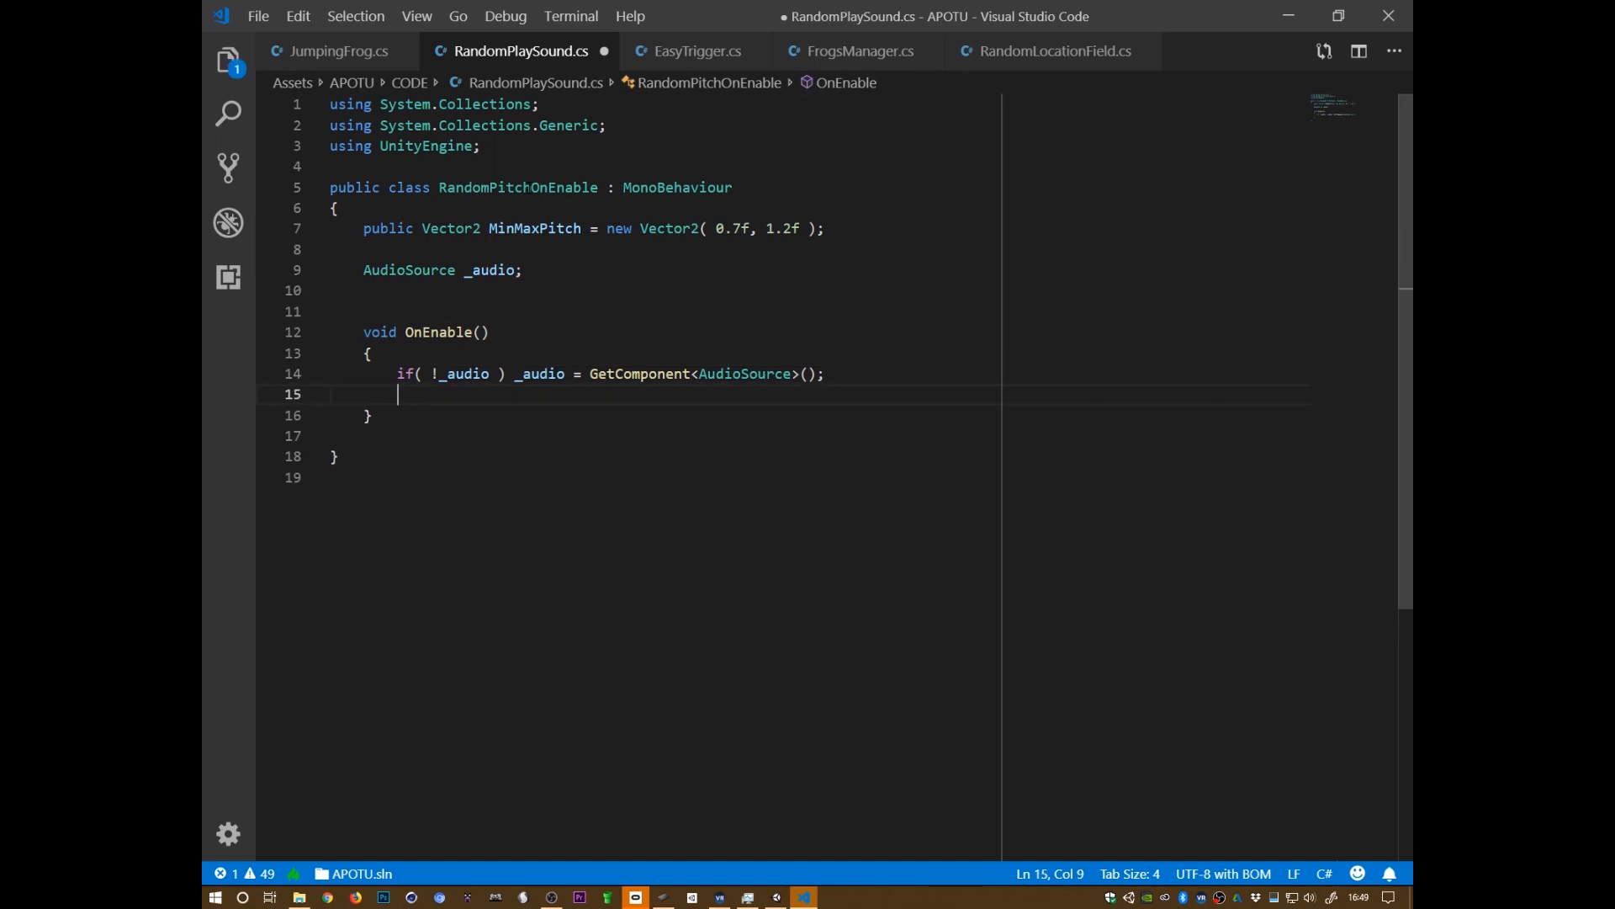
text(_audio.pitch = )
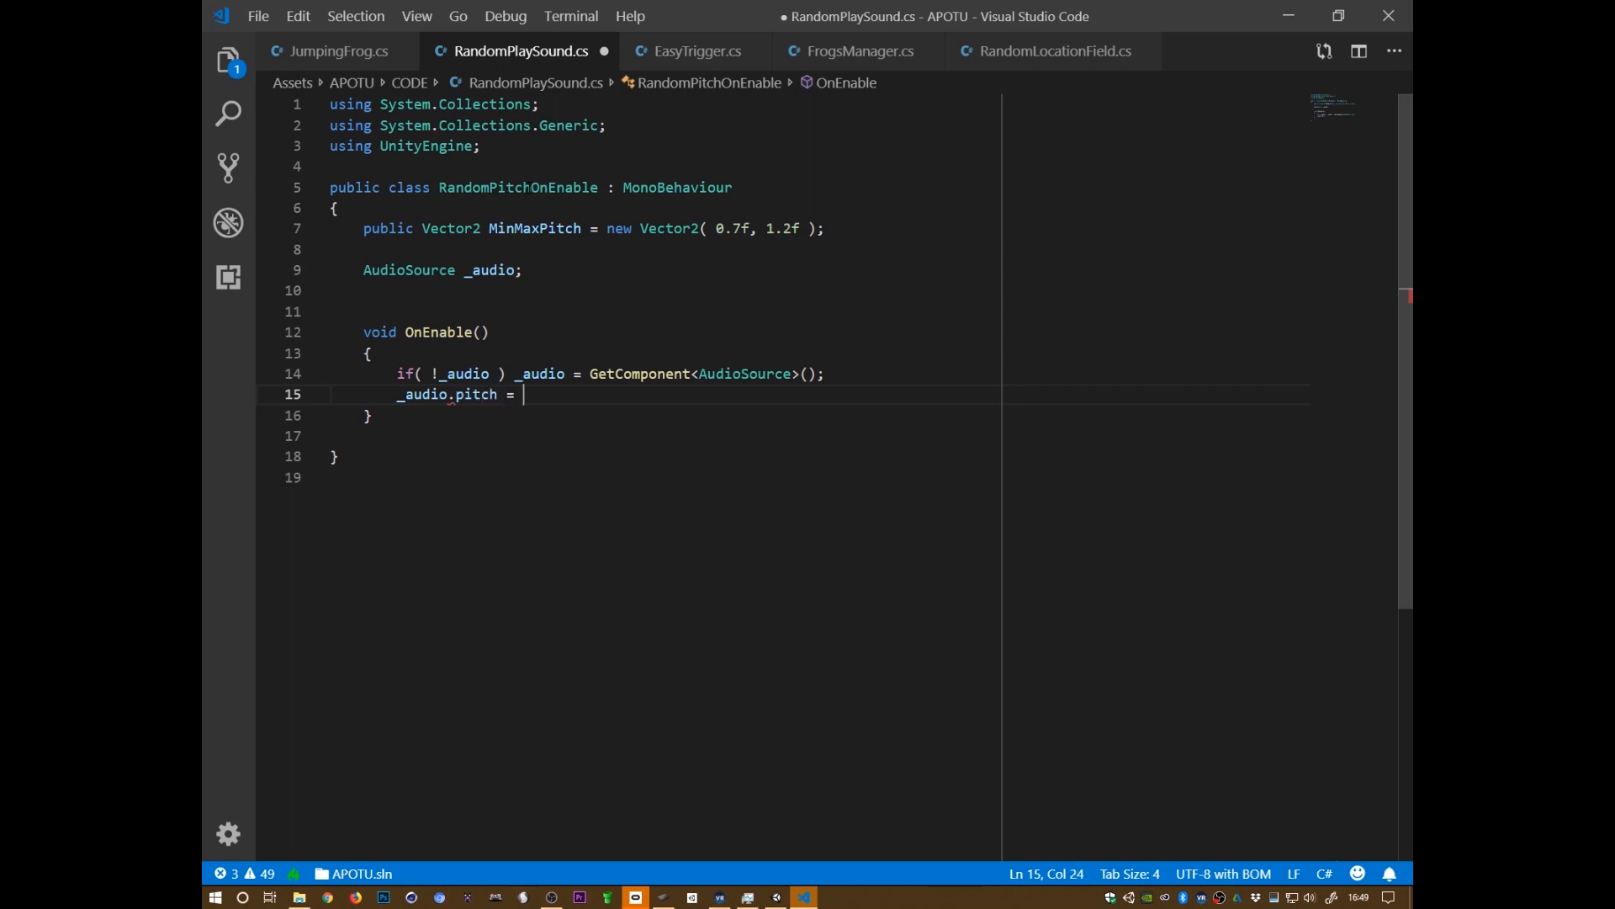
text(Random.Range( )
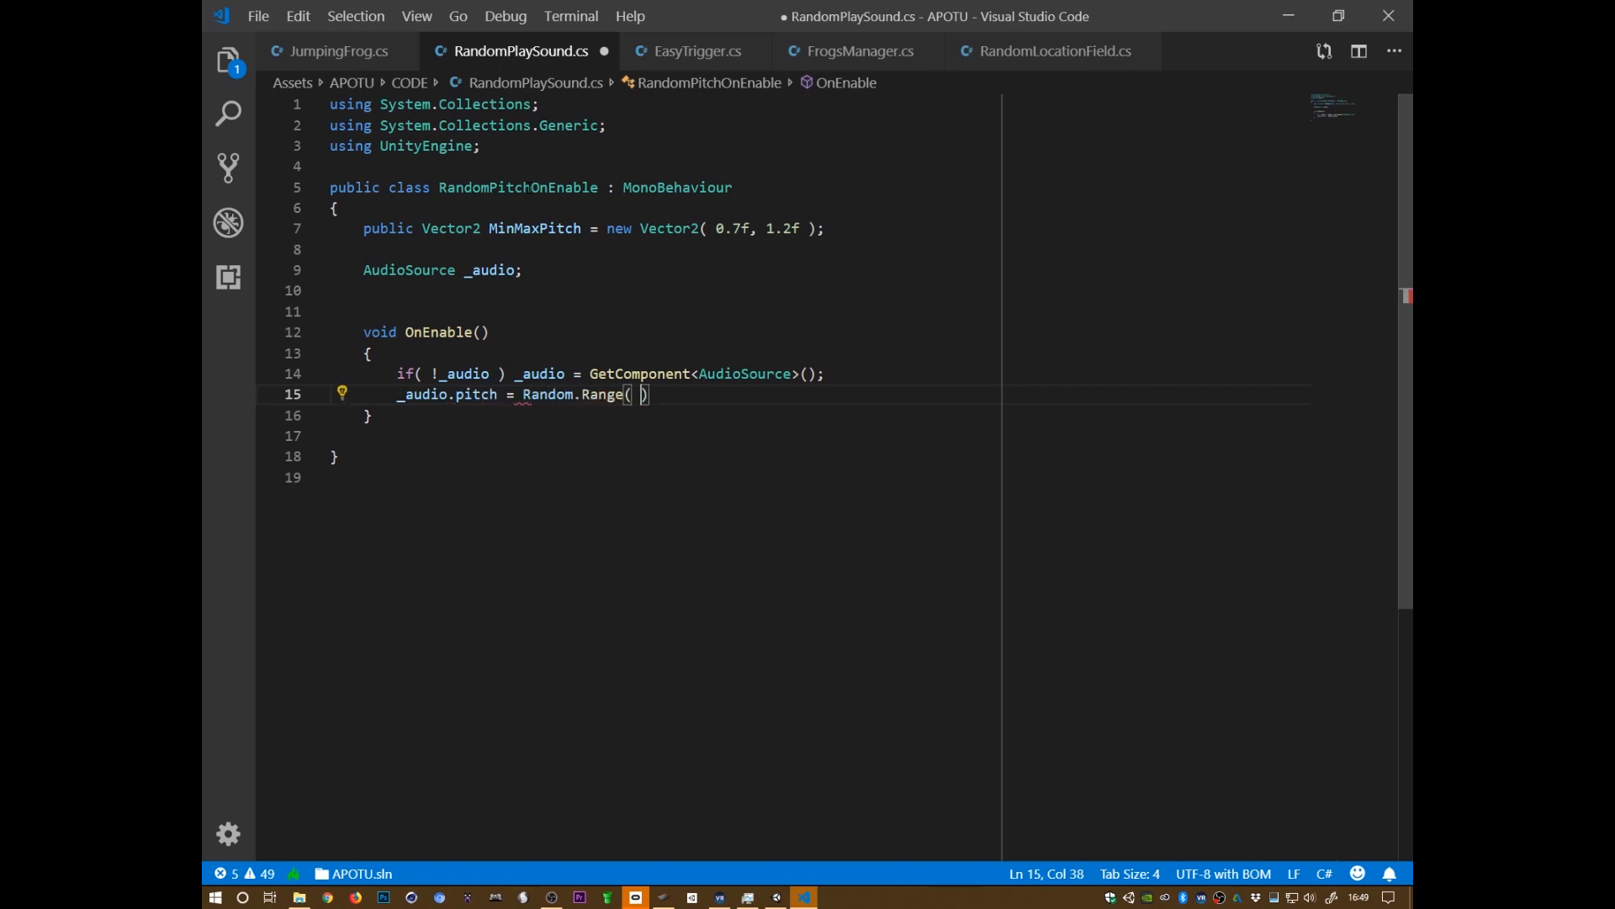
text(MinMaxPi)
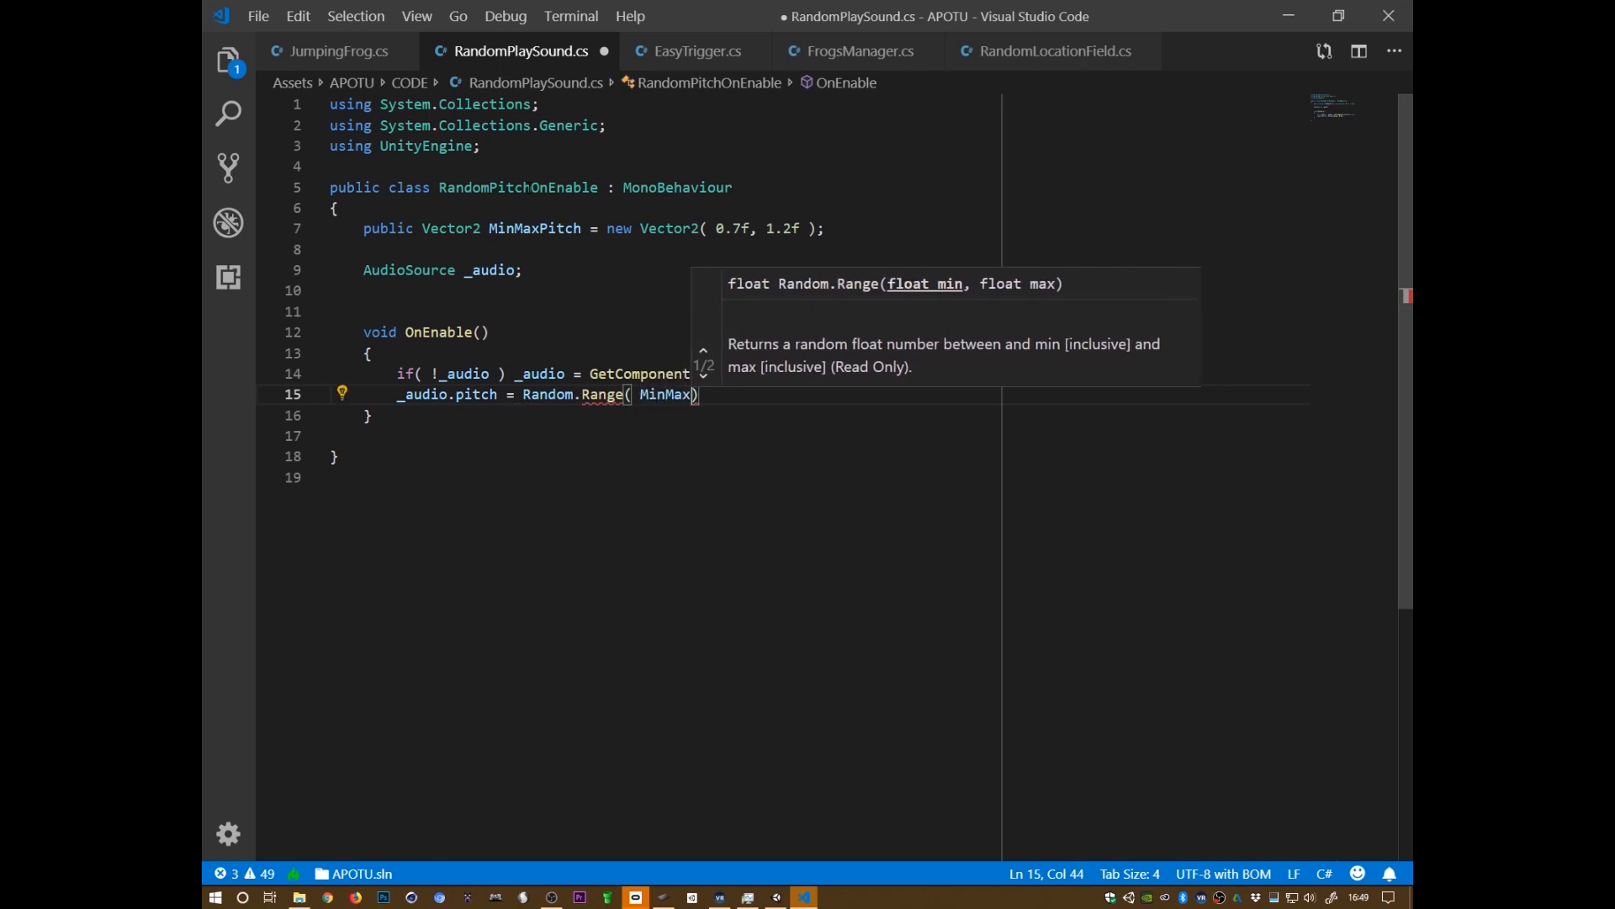
text(tch.x, M)
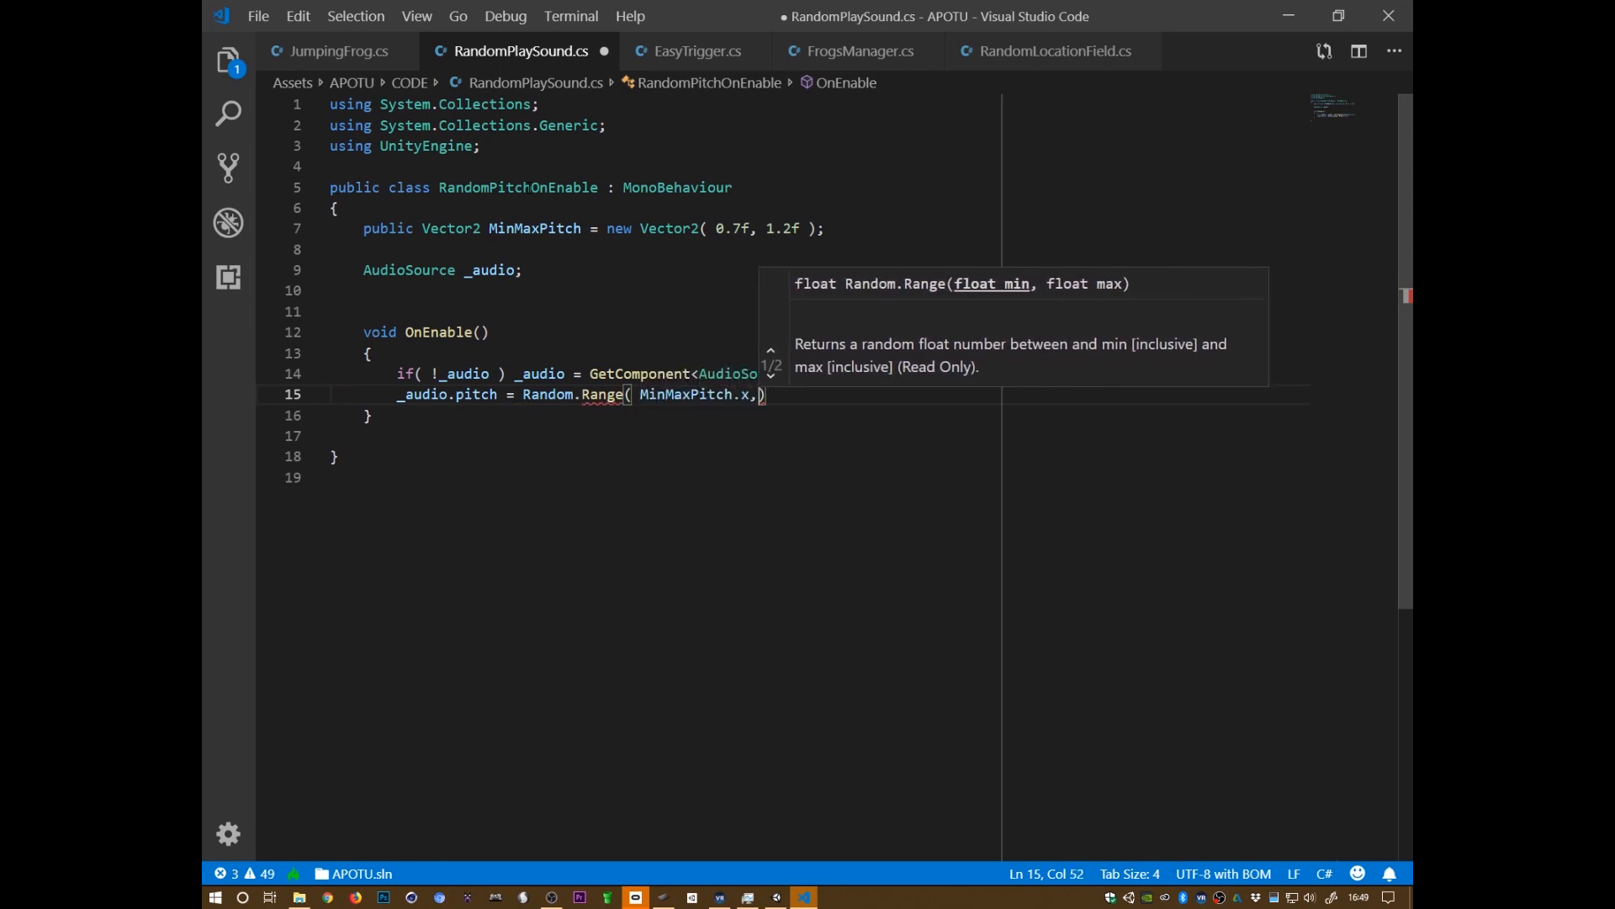
text(inMaxPitch)
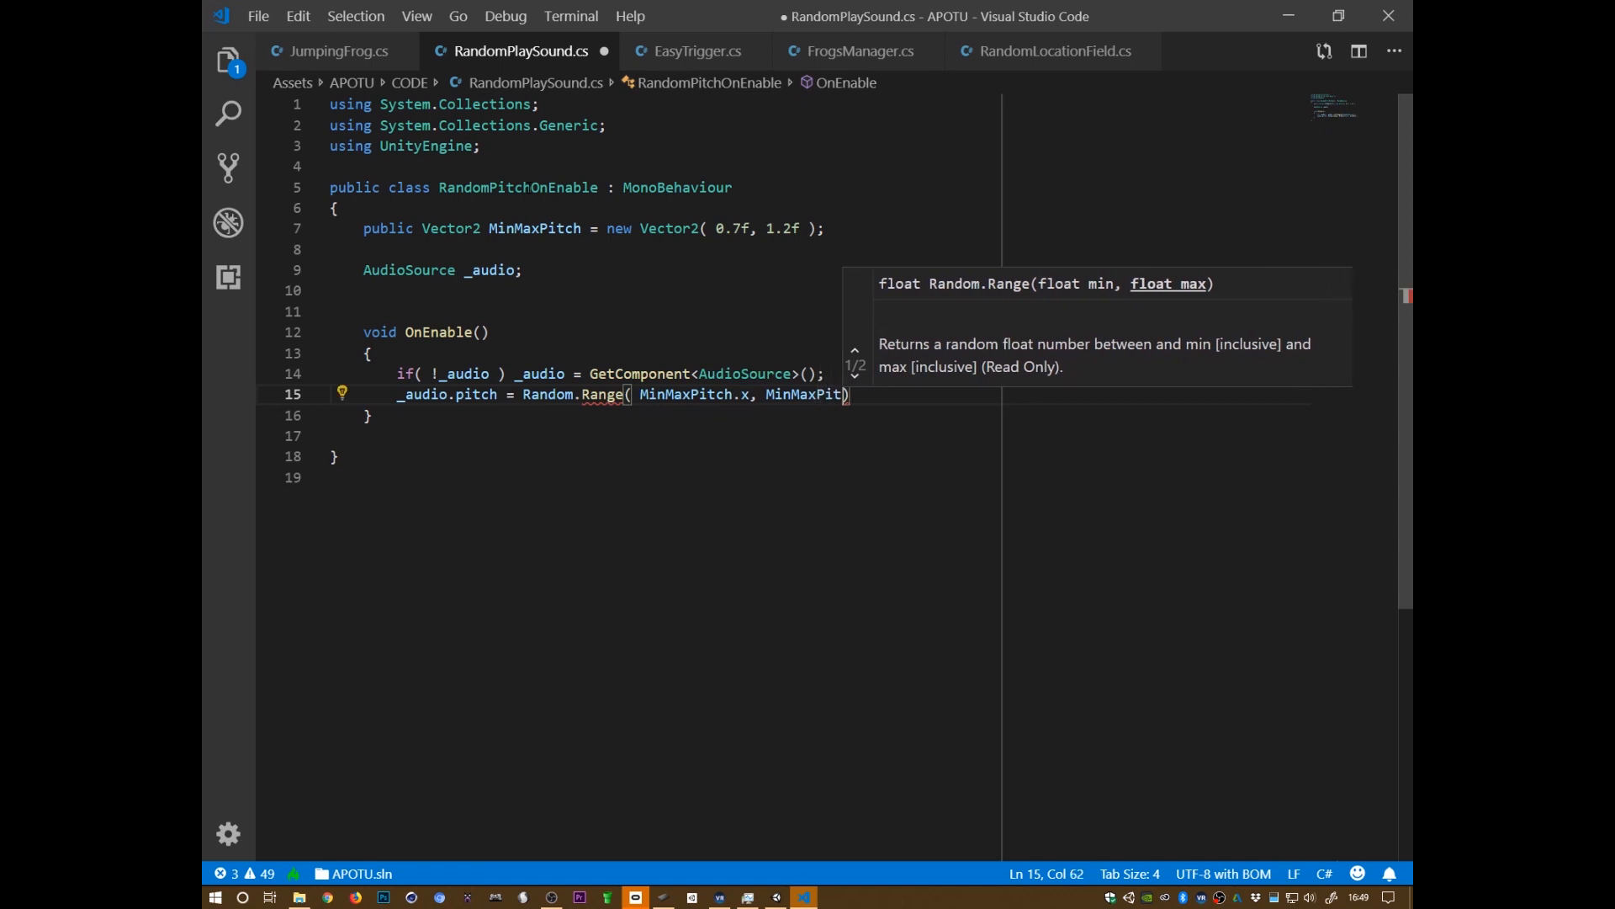
text(.y );)
key(ctrl+s)
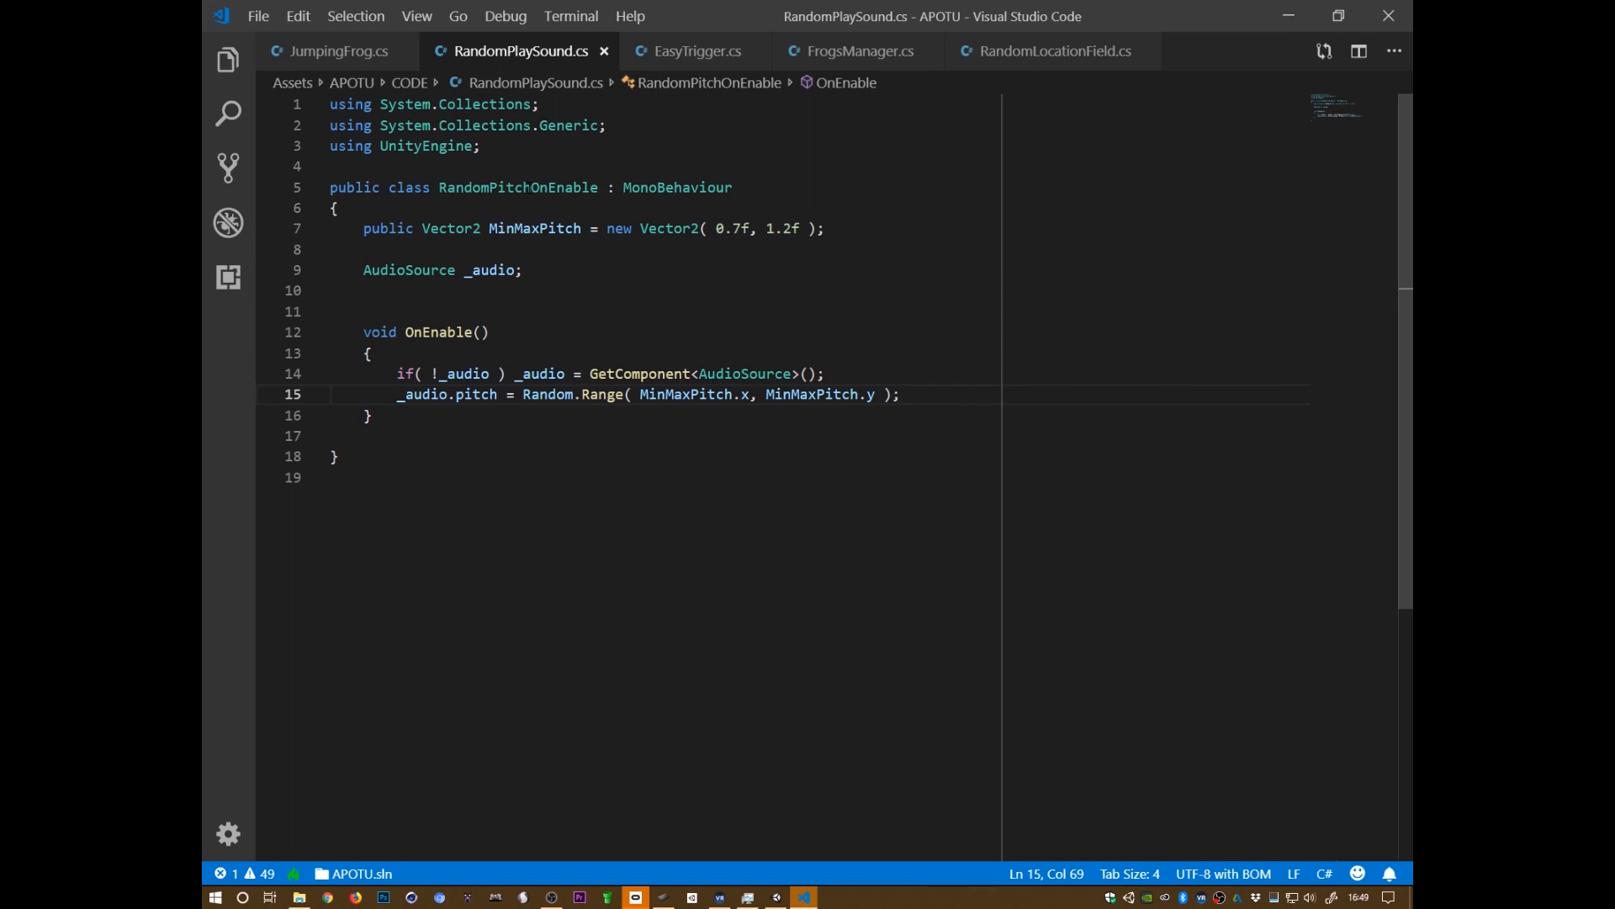
double_click(448, 228)
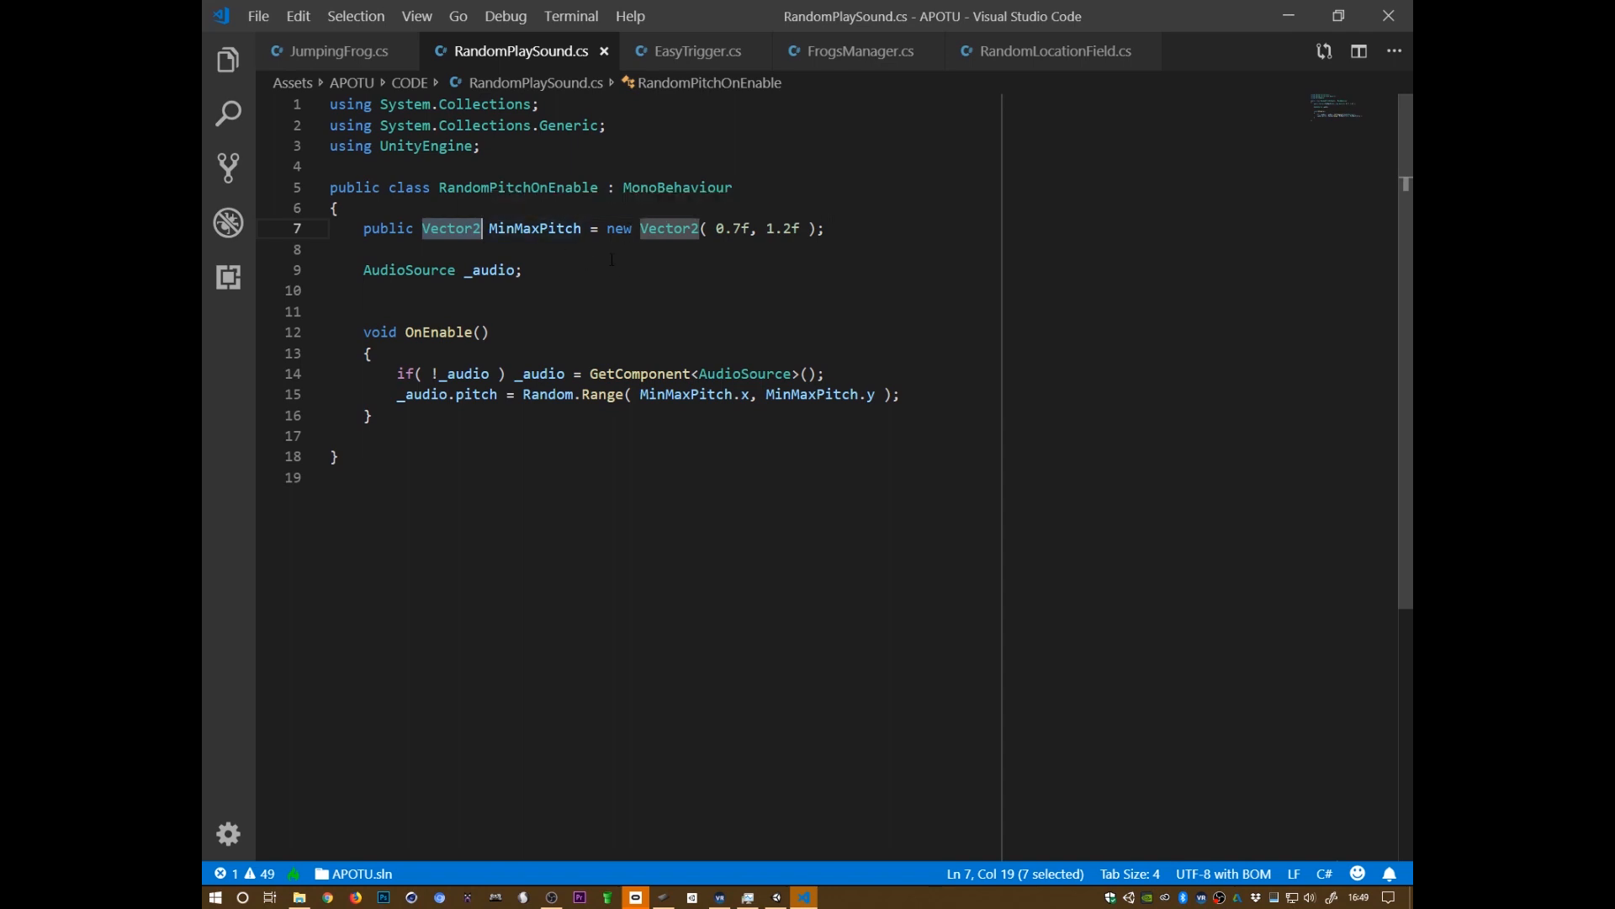
- Switch to Unity and remove the Random Audio Clip component from SplashEffect's Audio Source object
key(alt+Tab)
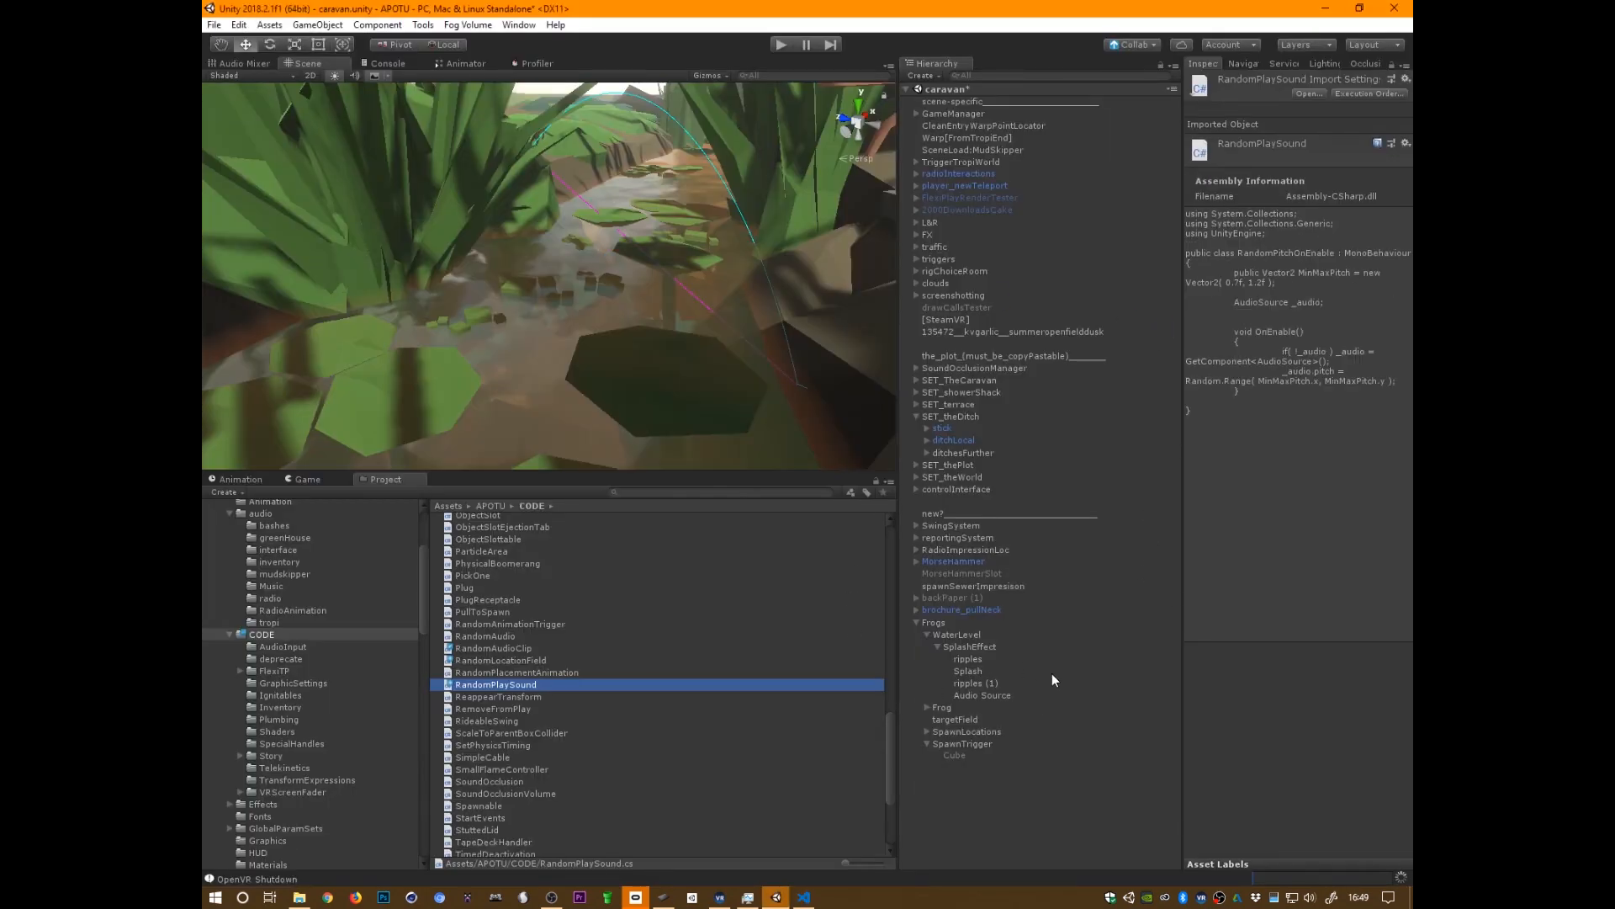
click(984, 695)
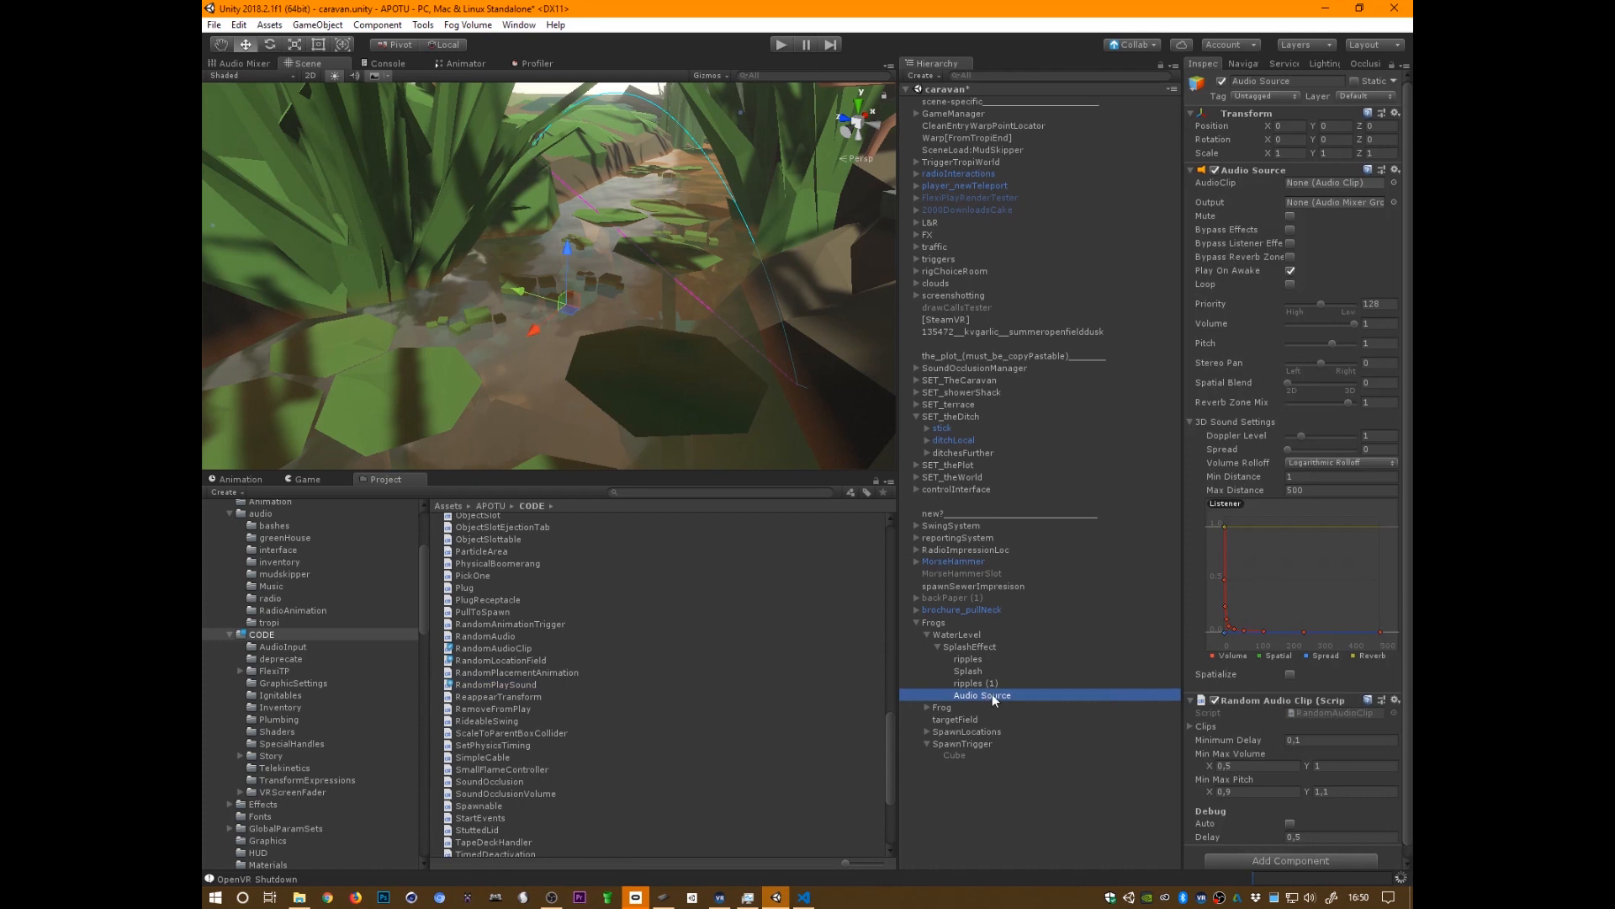
right_click(1262, 699)
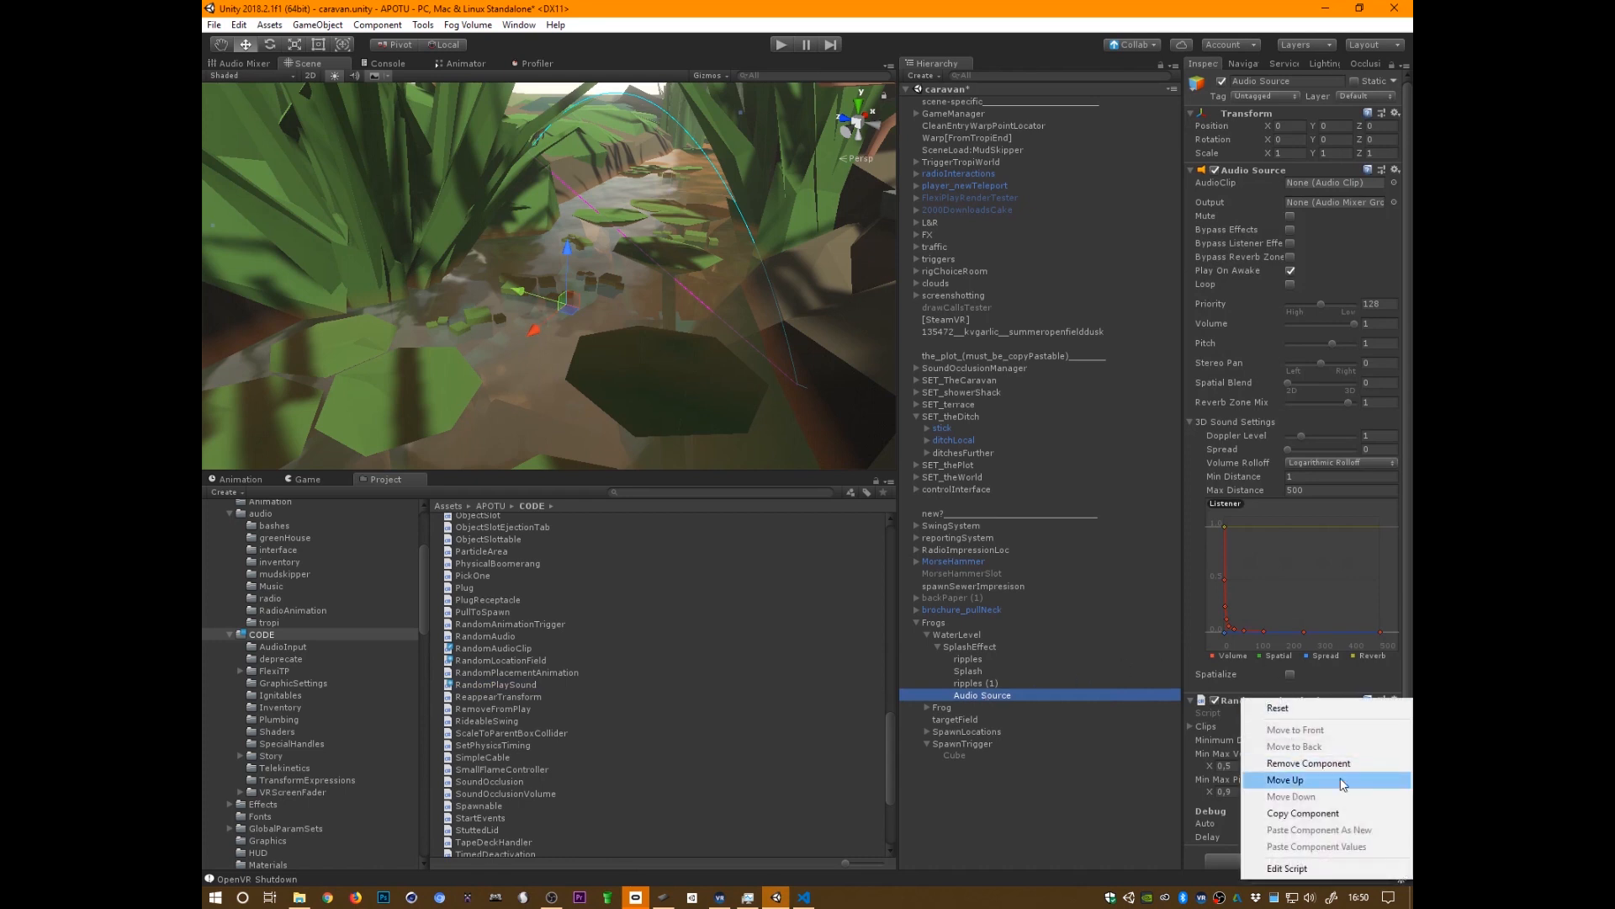
click(1279, 762)
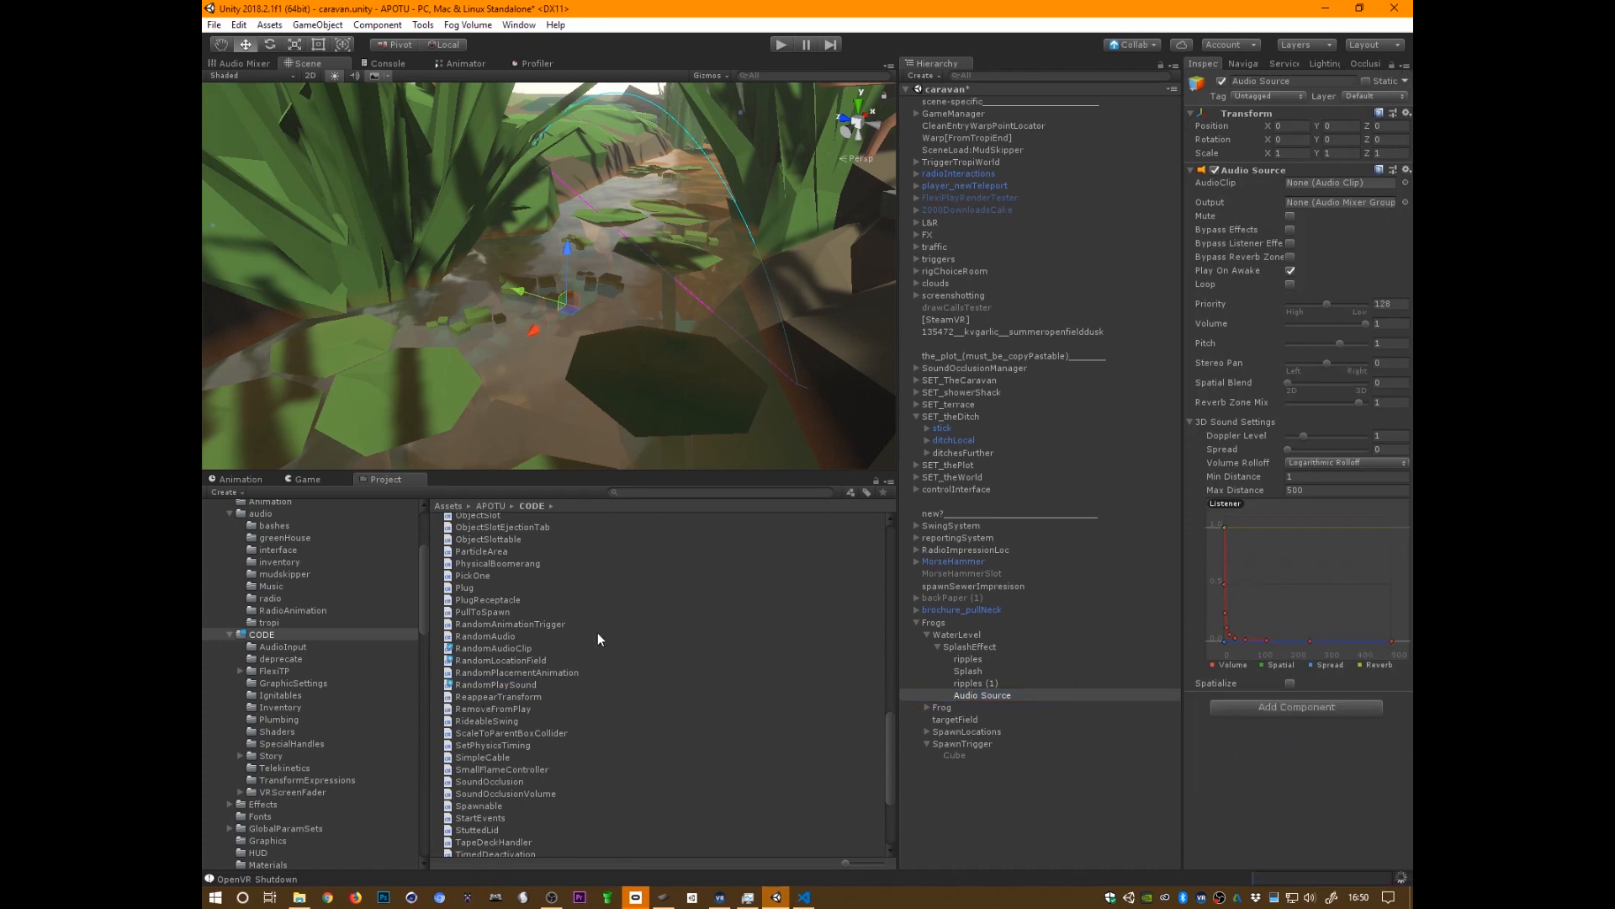
- Copy the class name from the code in Visual Studio Code and rename the RandomPlaySound script asset in Unity to RandomPitchOnEnable
double_click(618, 681)
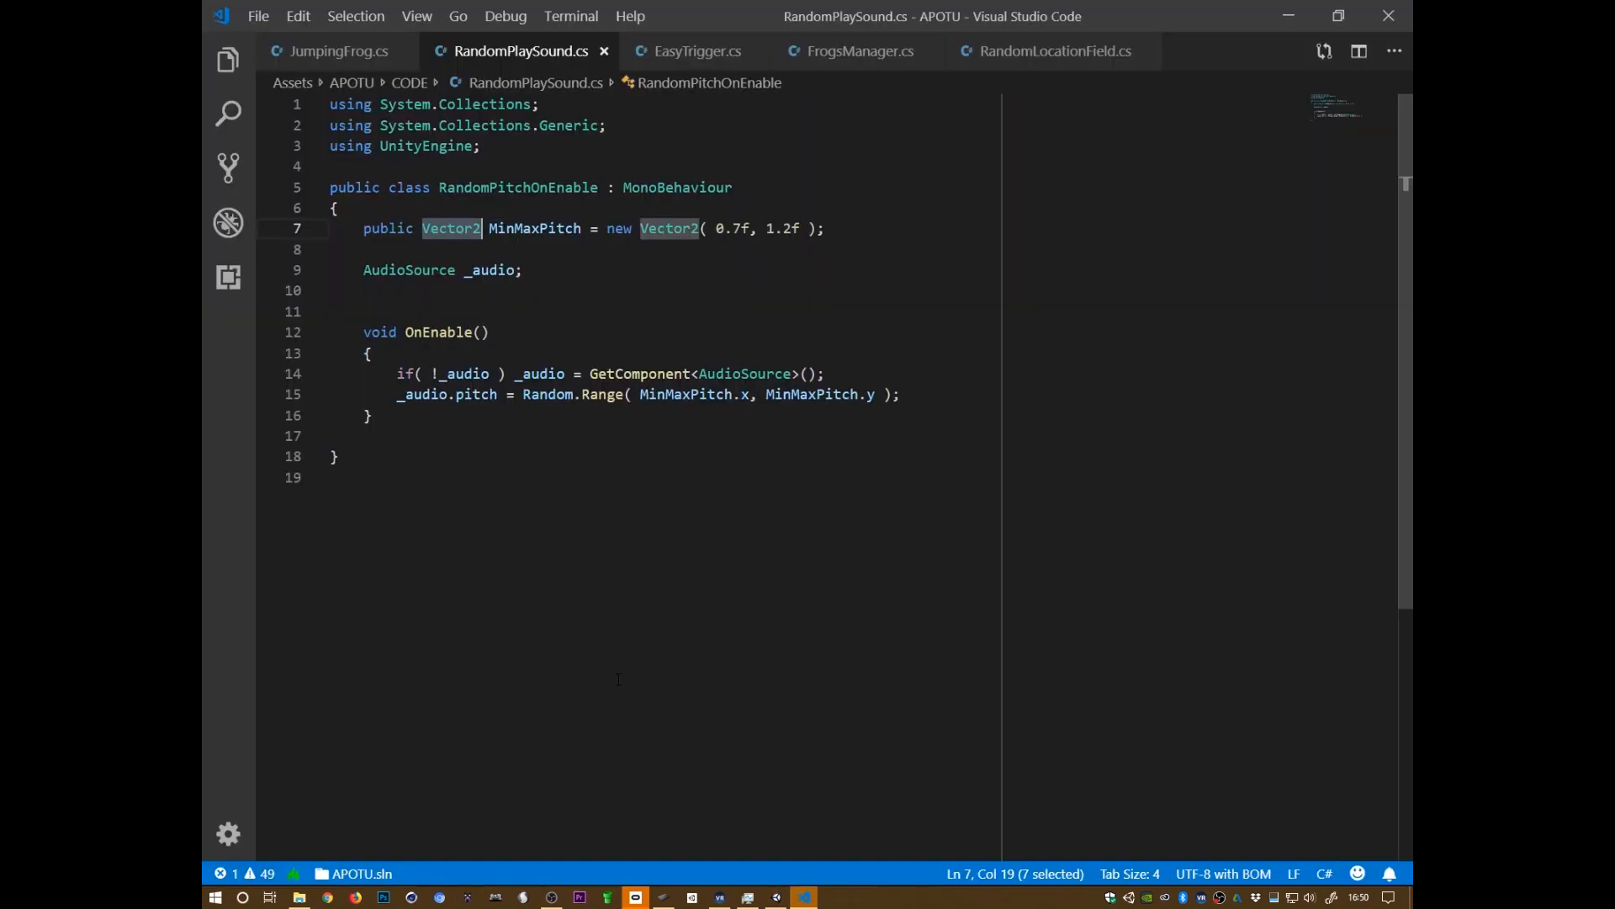
double_click(491, 187)
key(ctrl+c)
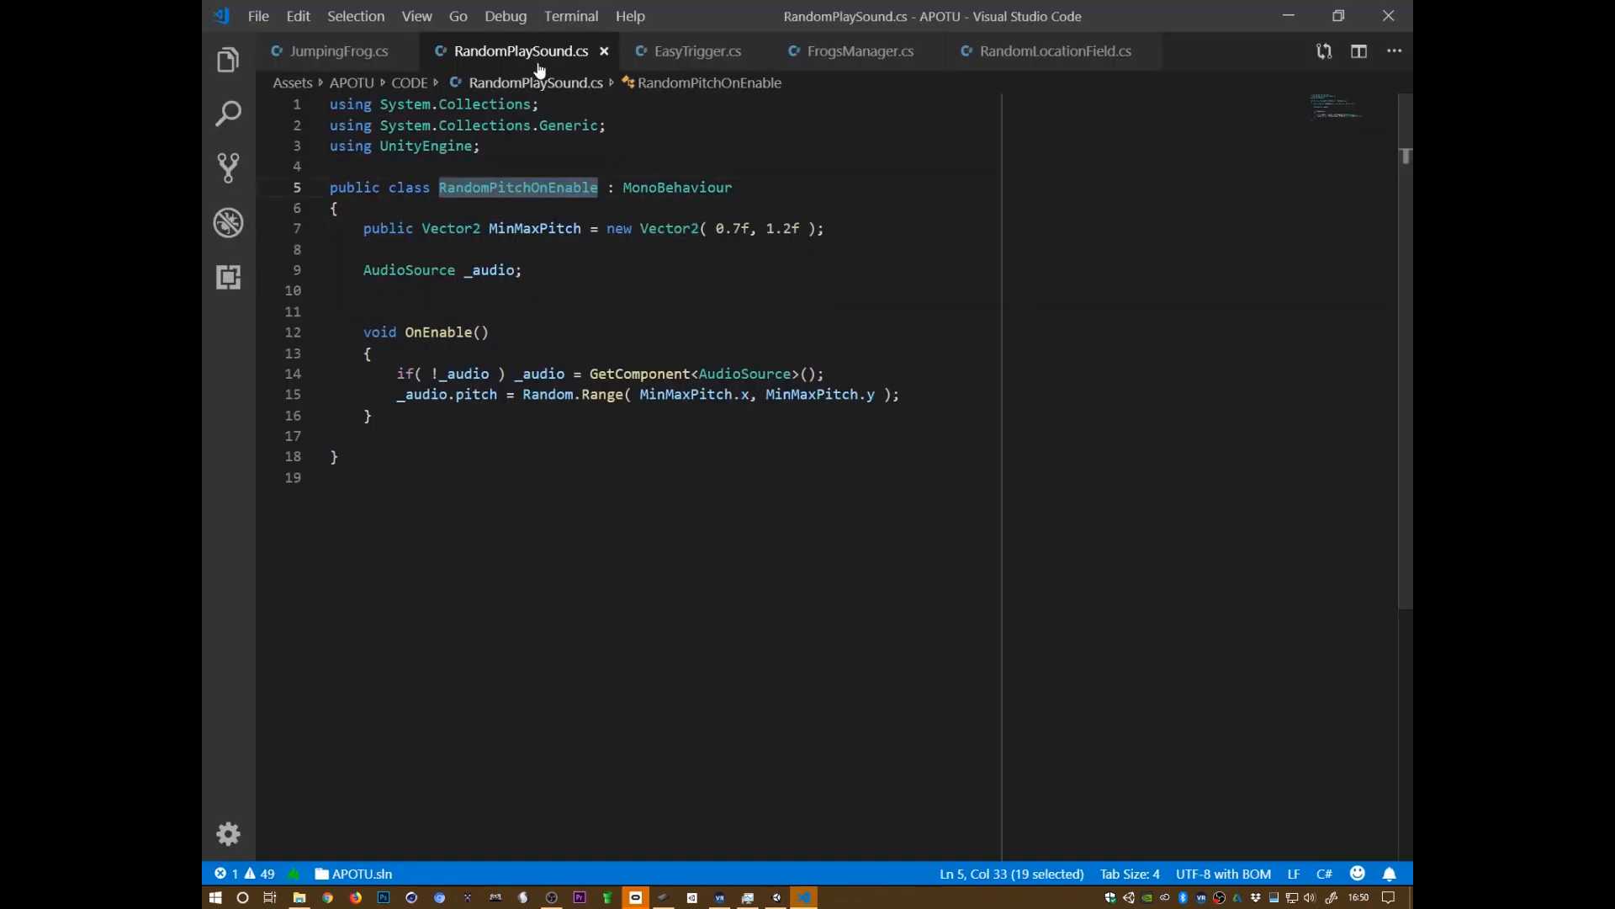
key(alt+Tab)
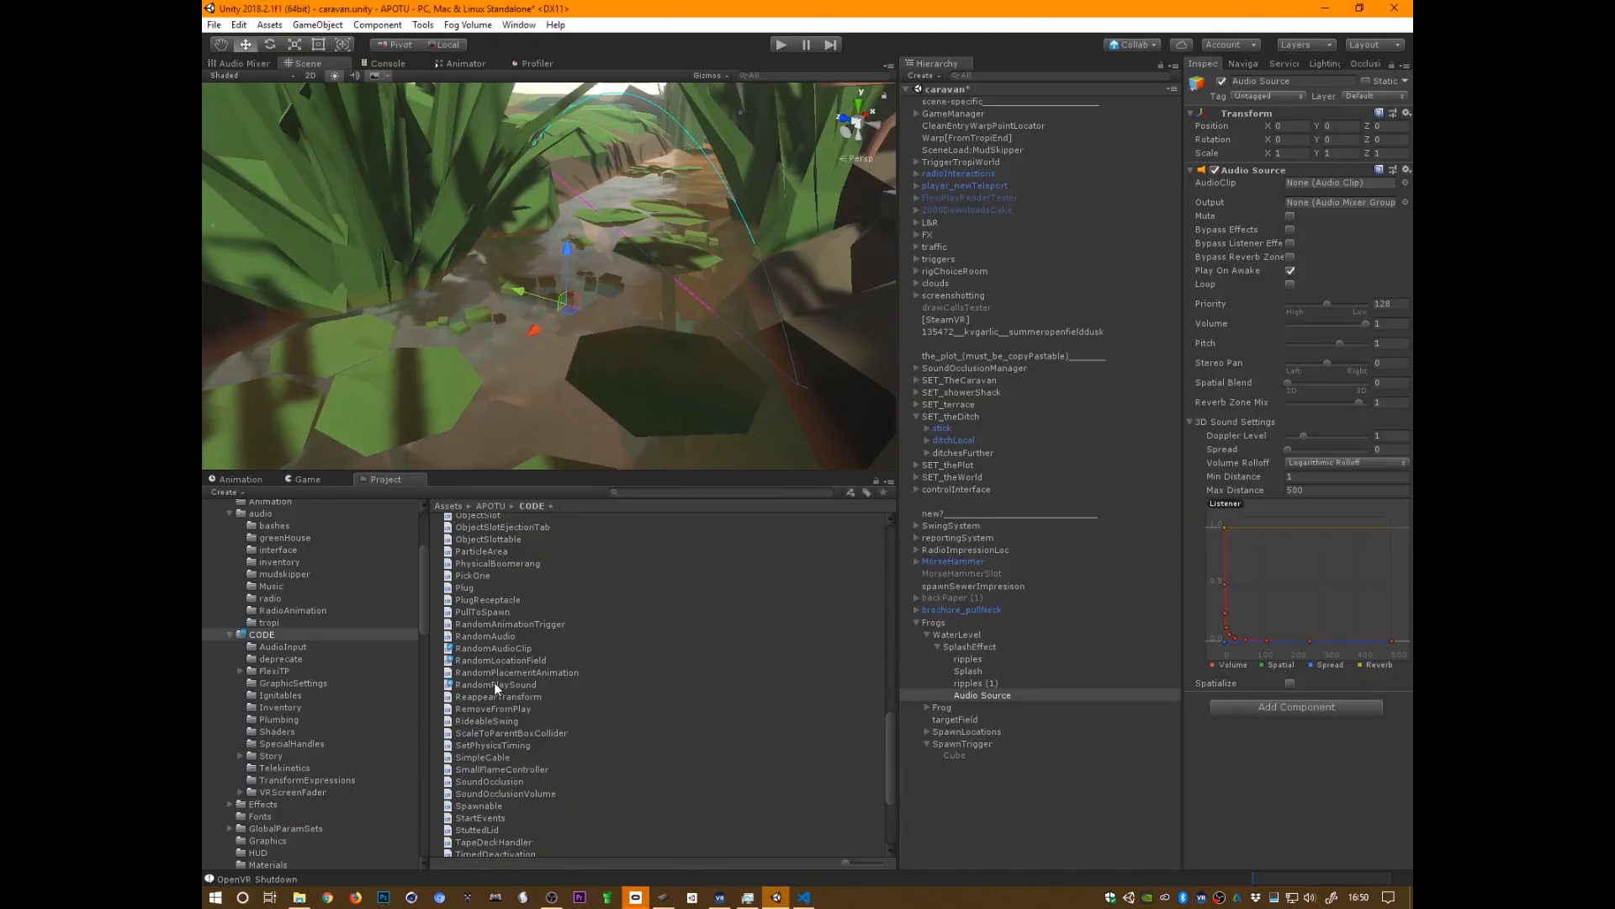
click(494, 685)
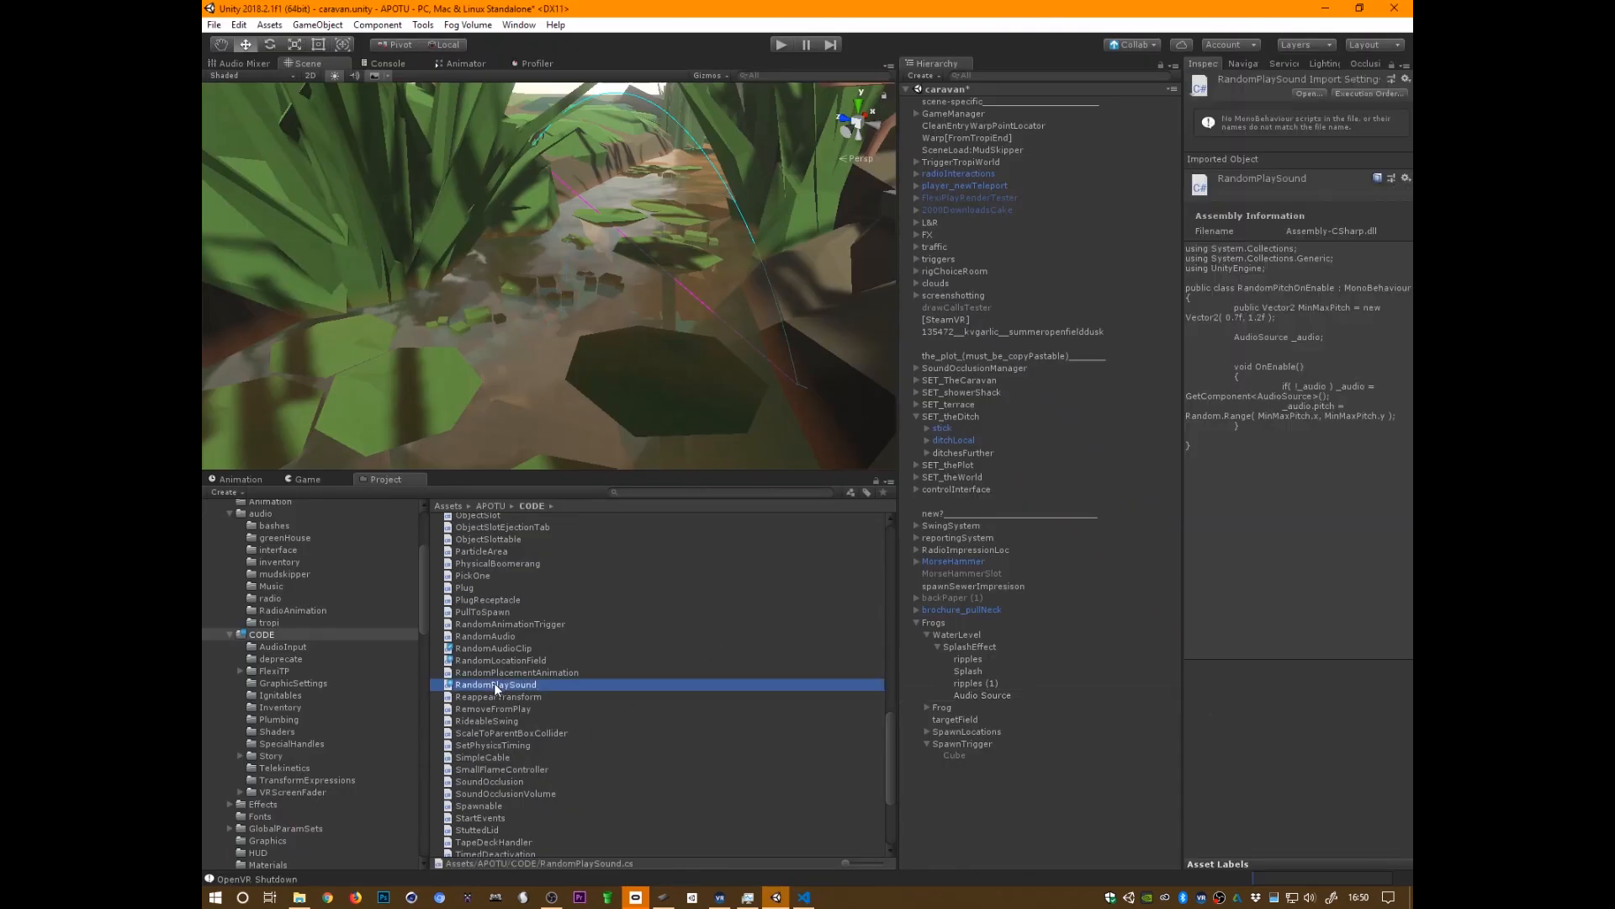
key(F2)
key(ctrl+v)
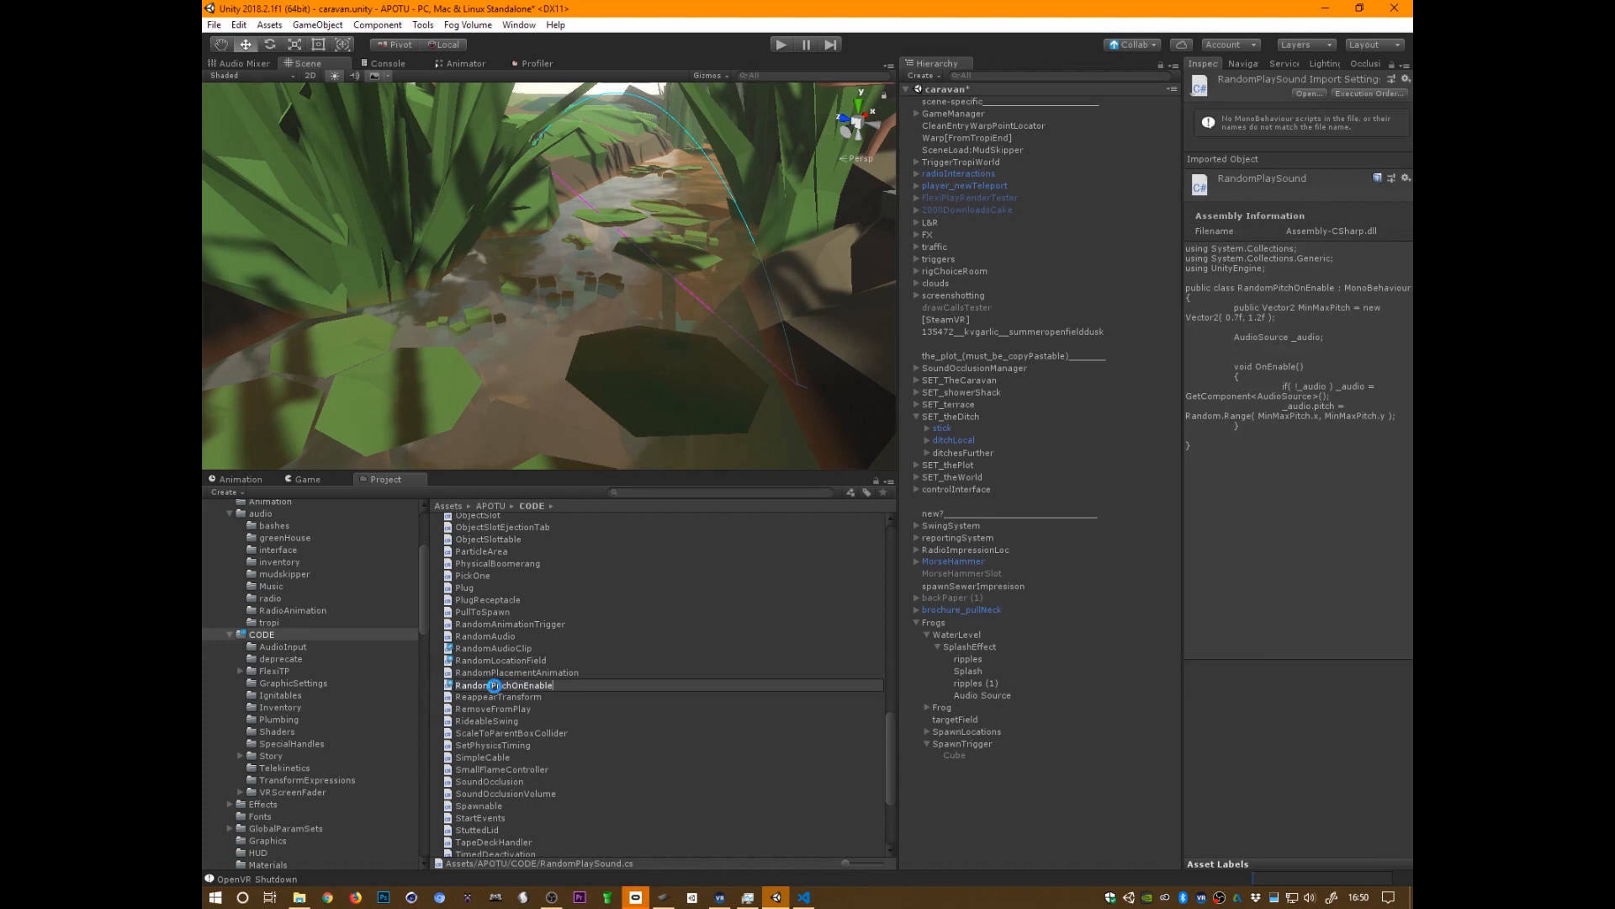
key(Return)
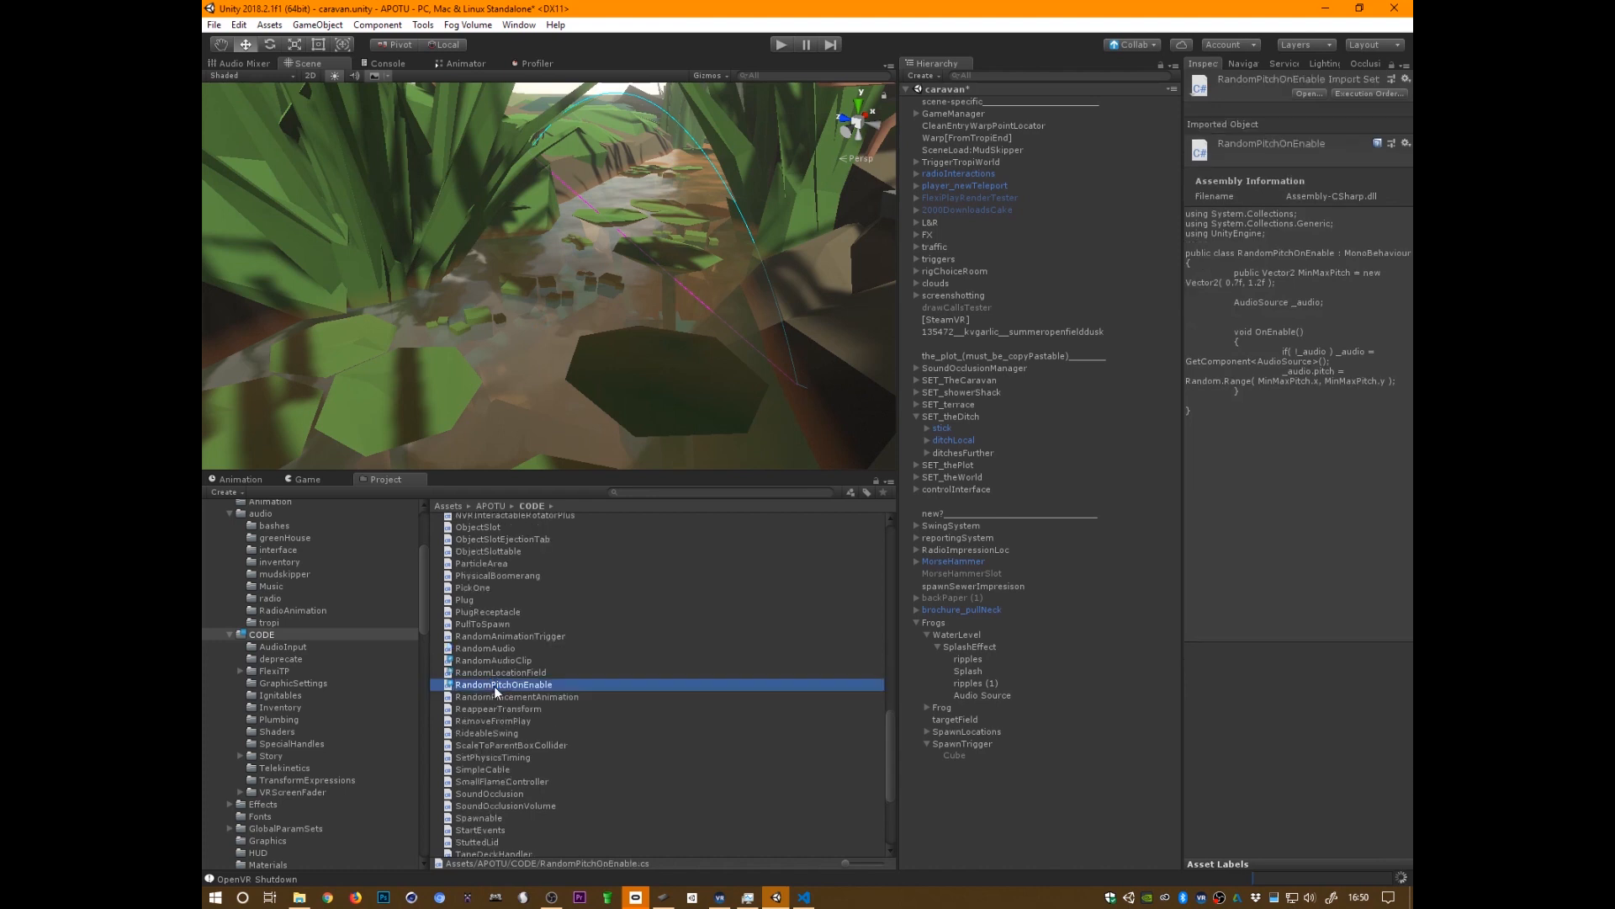
- Attach the RandomPitchOnEnable script to SplashEffect's Audio Source object and collapse the new component
click(979, 695)
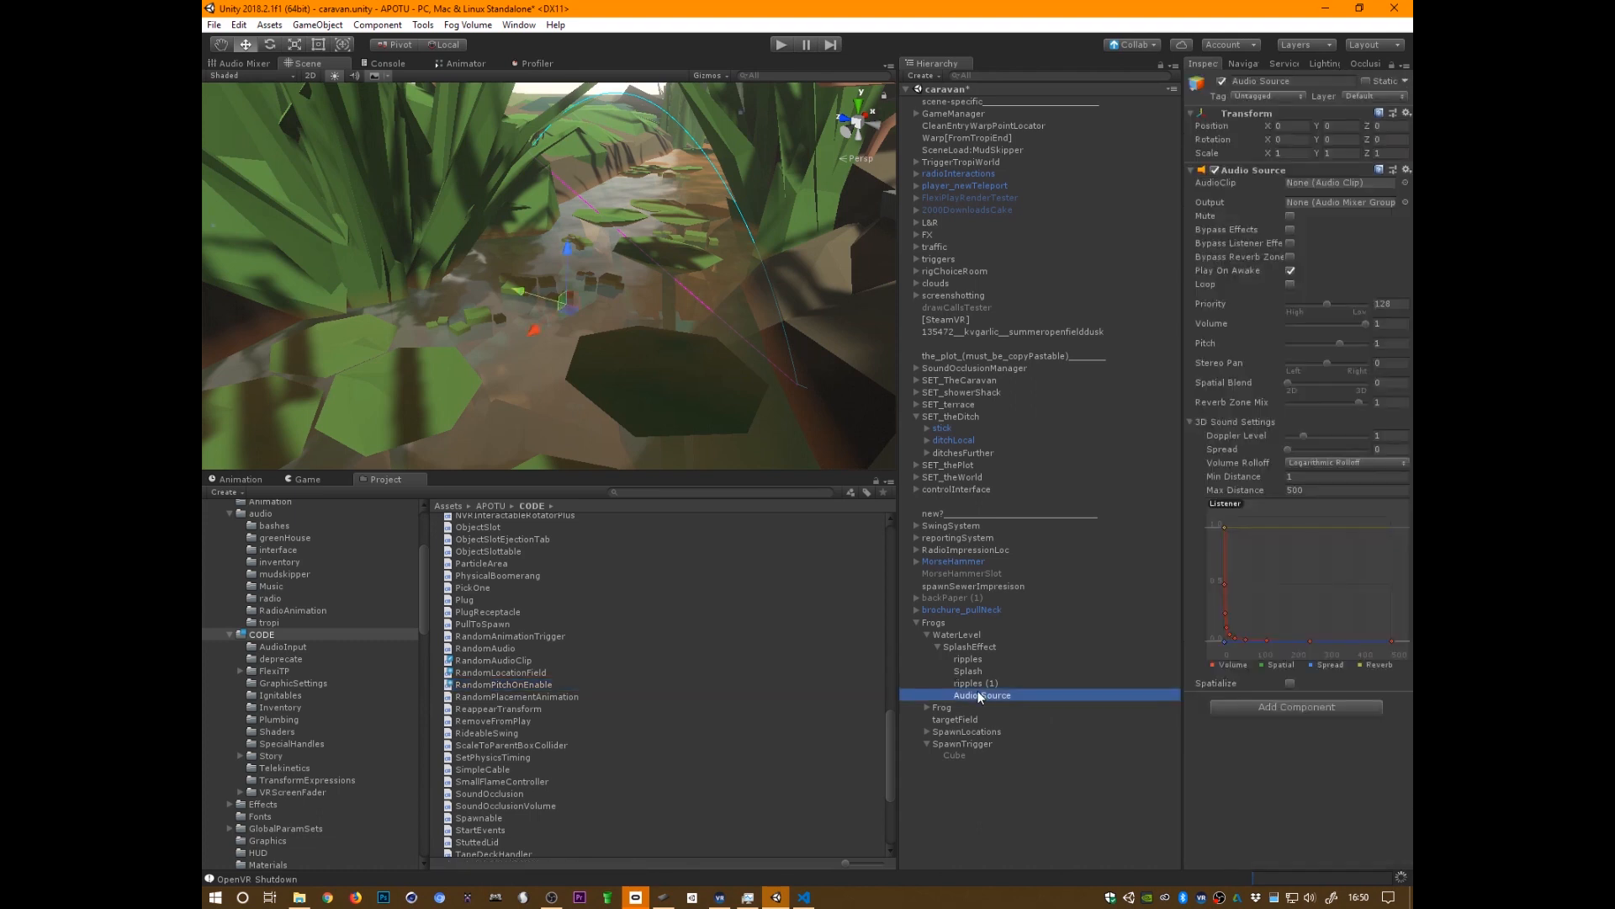
drag(509, 683, 1255, 697)
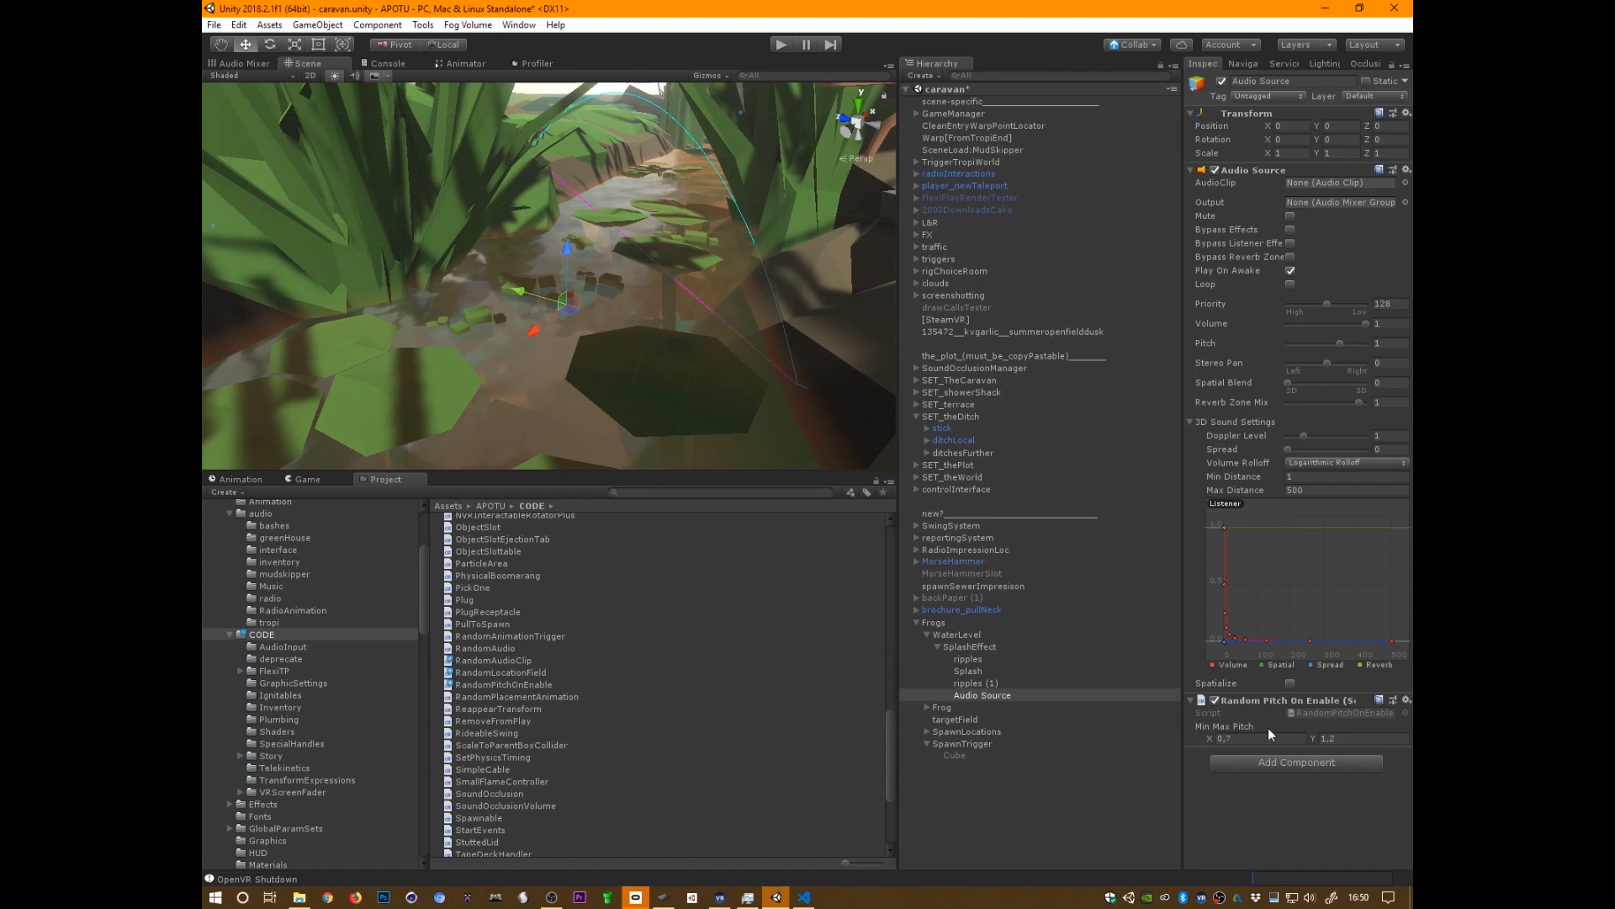
click(1191, 700)
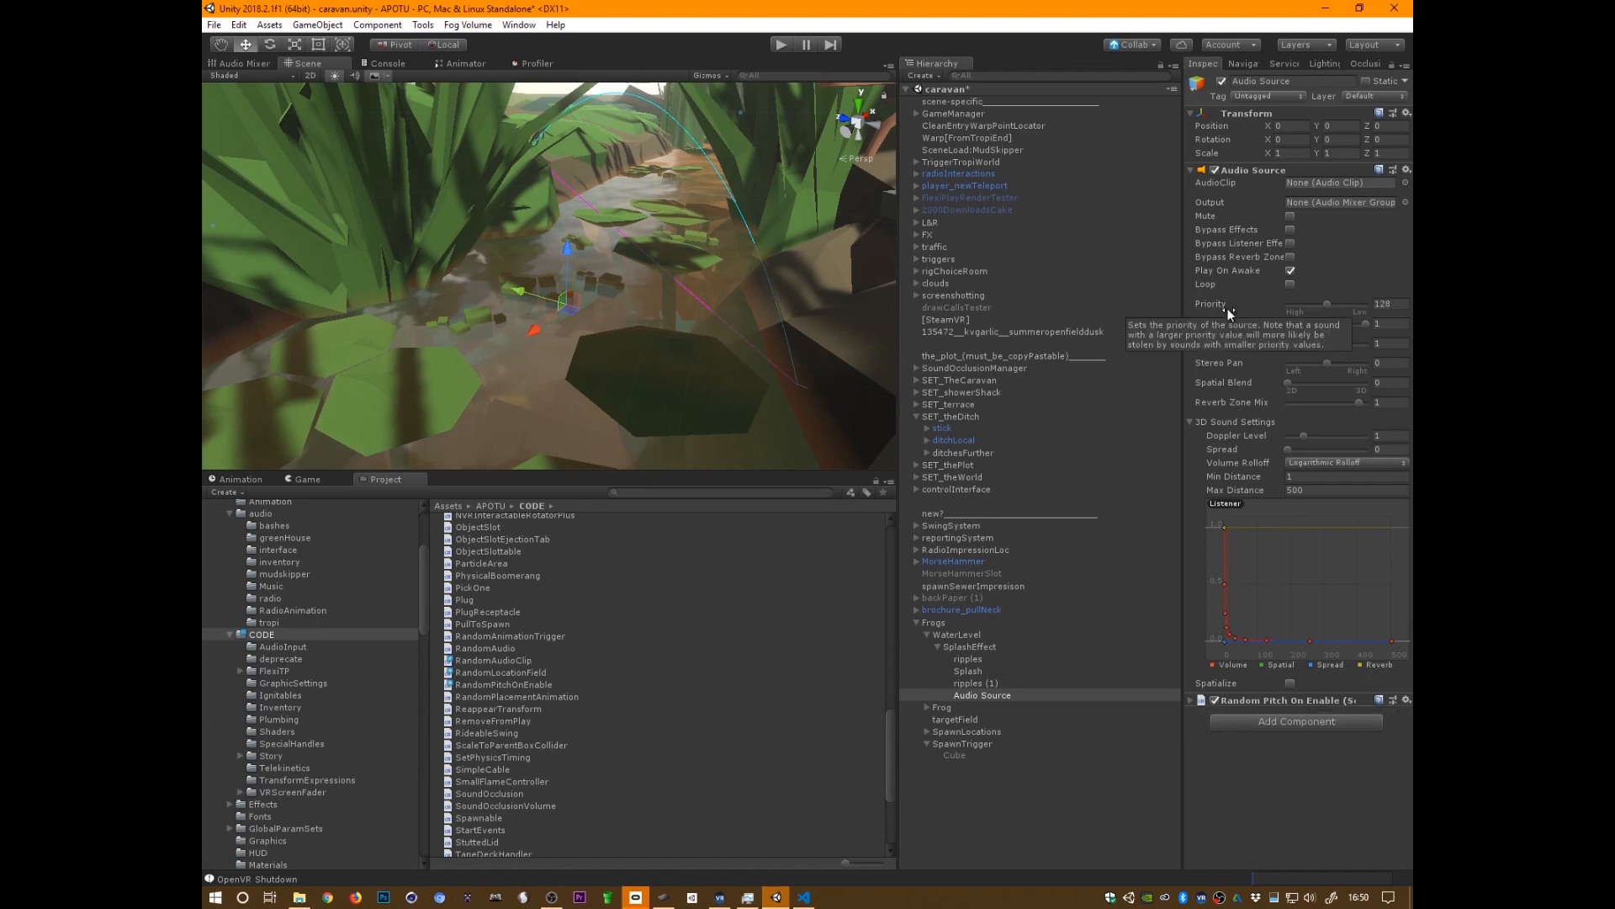
- Delete the MasterLongbowMix audio mixer from the project
click(1405, 201)
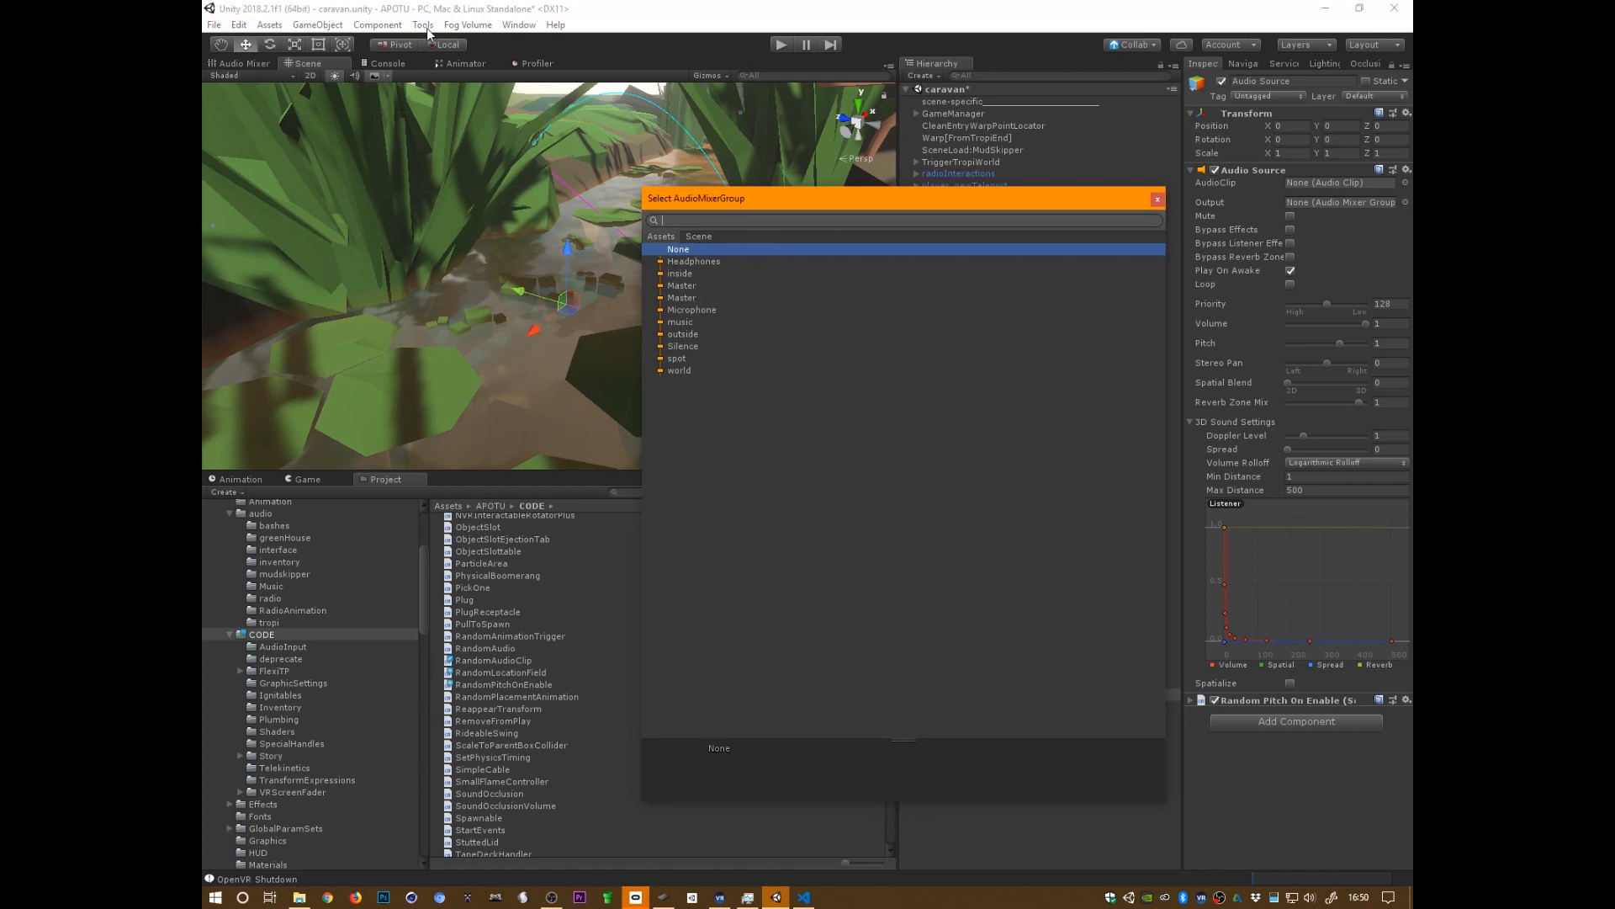
click(265, 61)
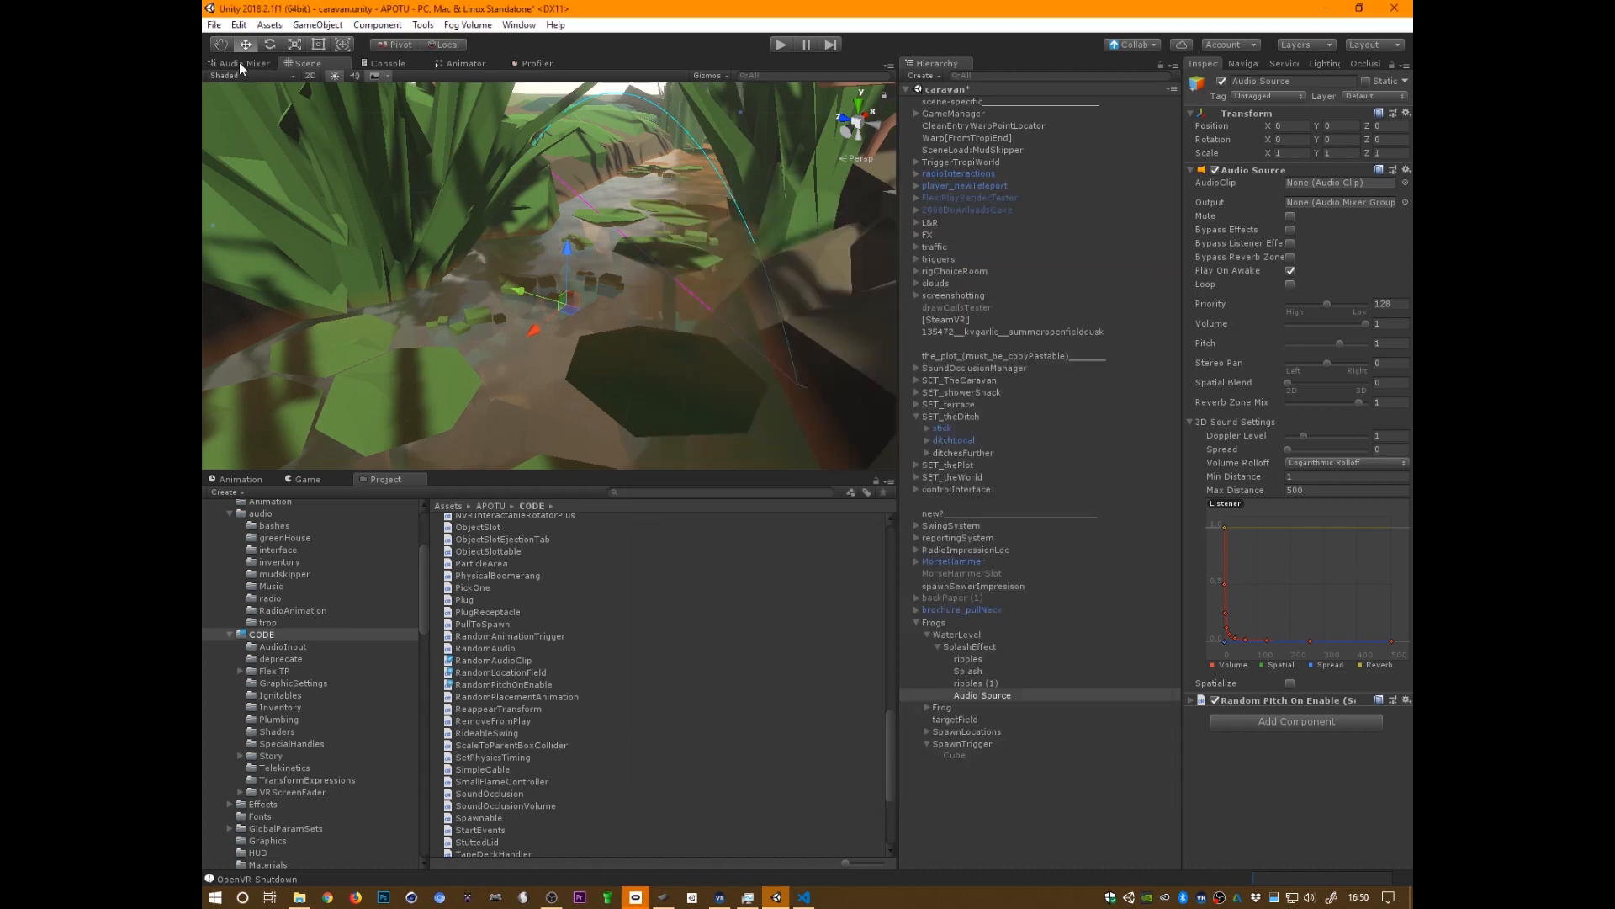
click(265, 63)
click(274, 120)
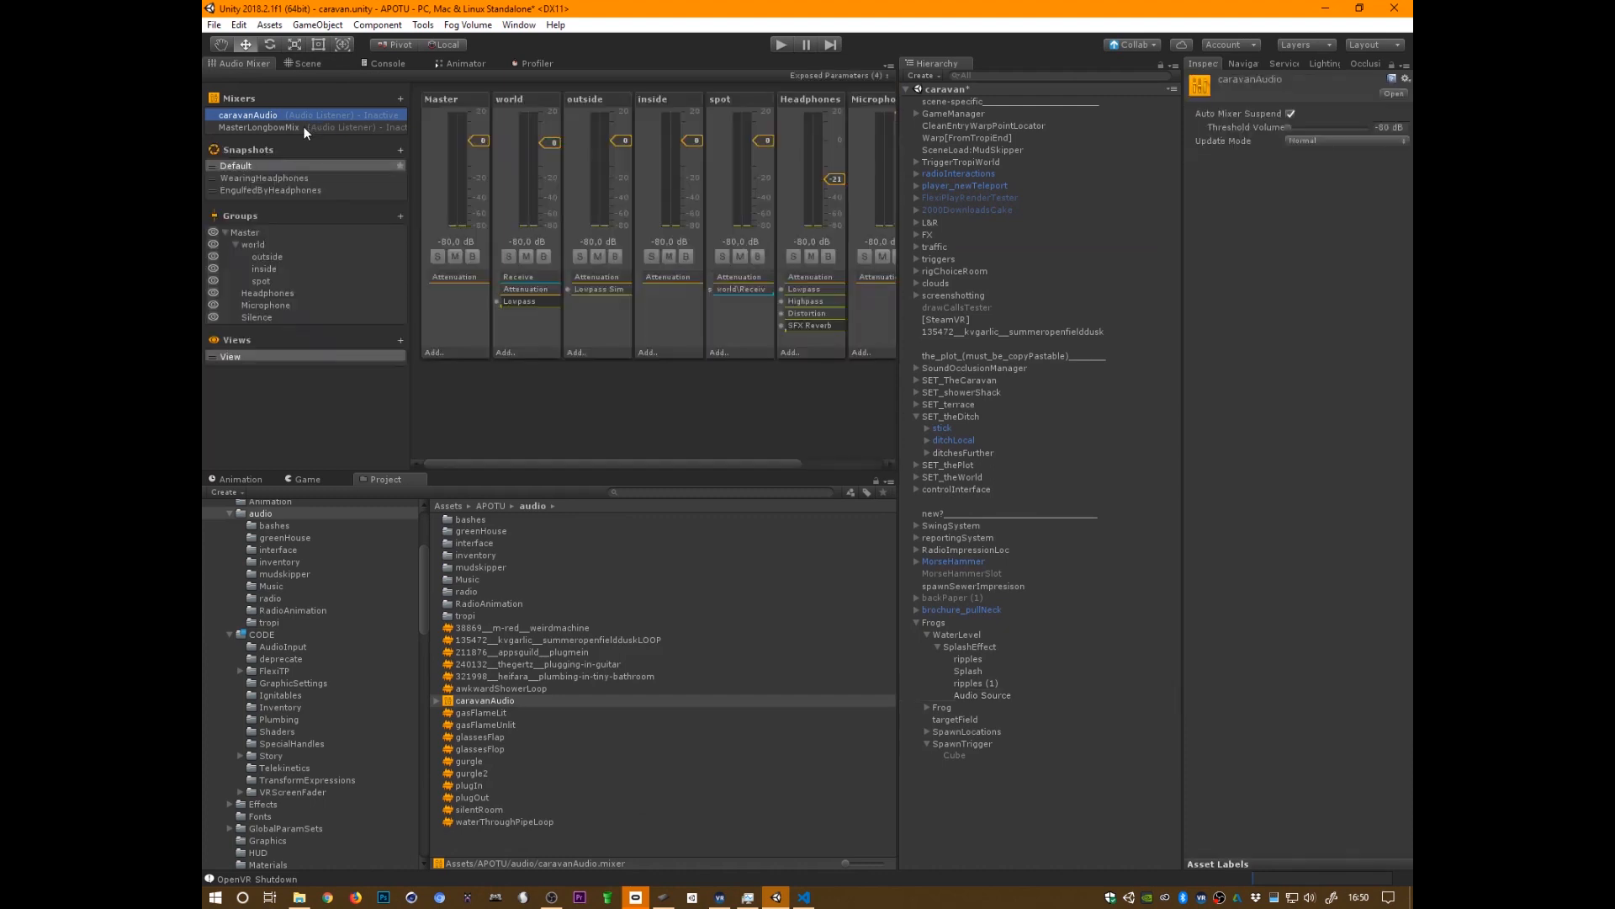
click(303, 126)
right_click(276, 128)
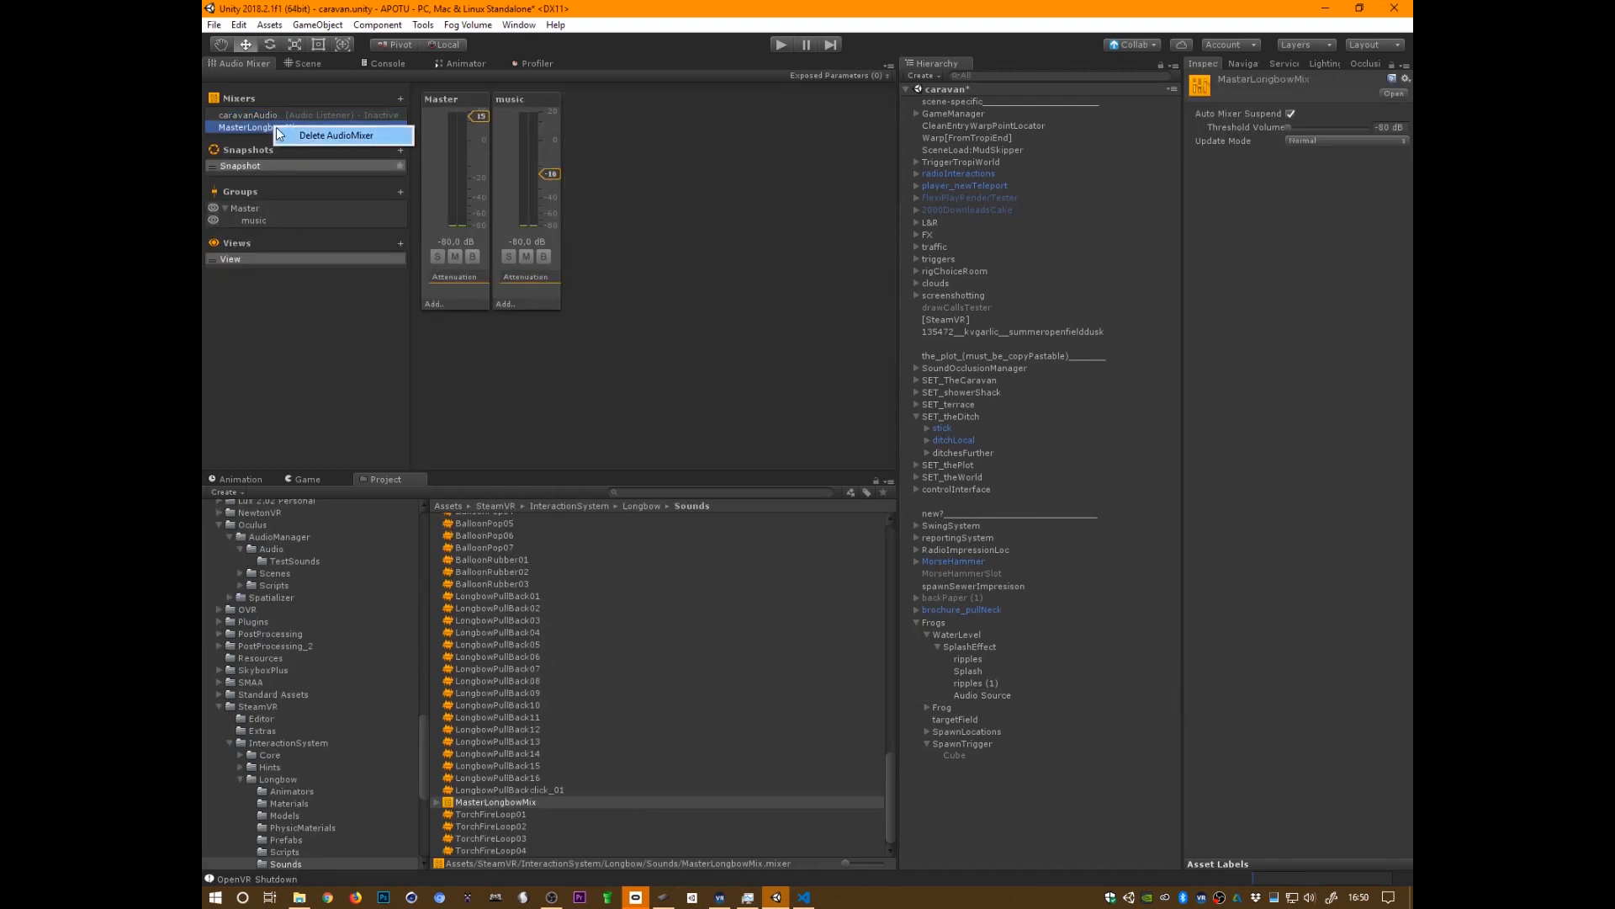
click(375, 140)
click(895, 482)
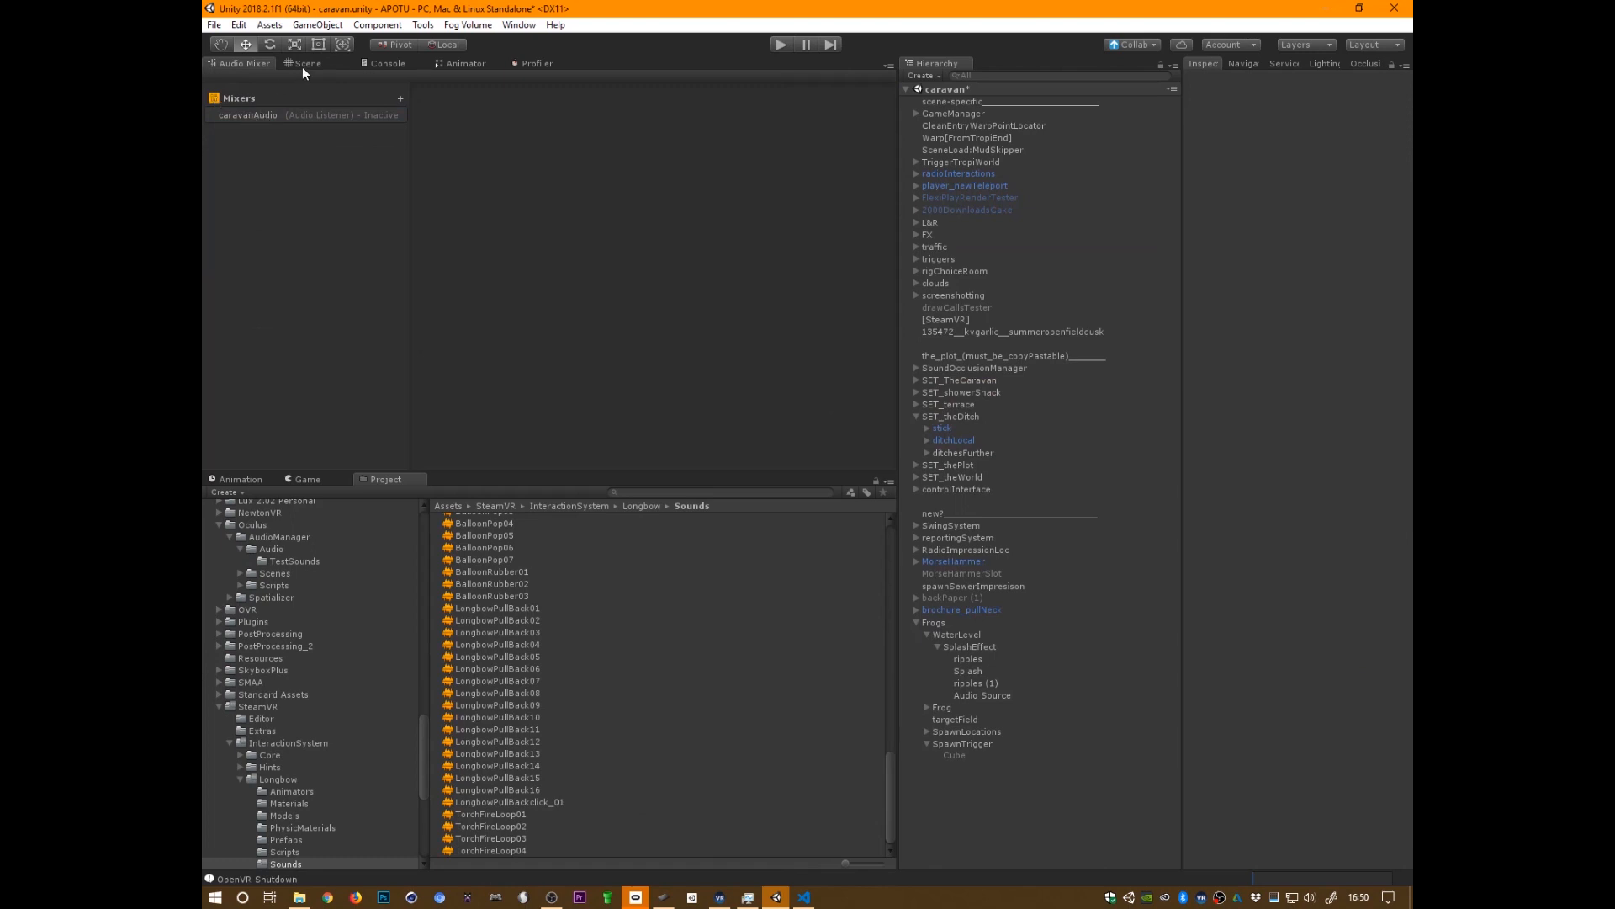
- Set the output of SplashEffect's Audio Source to the "outside" mixer group of caravanAudio
click(984, 699)
click(1404, 203)
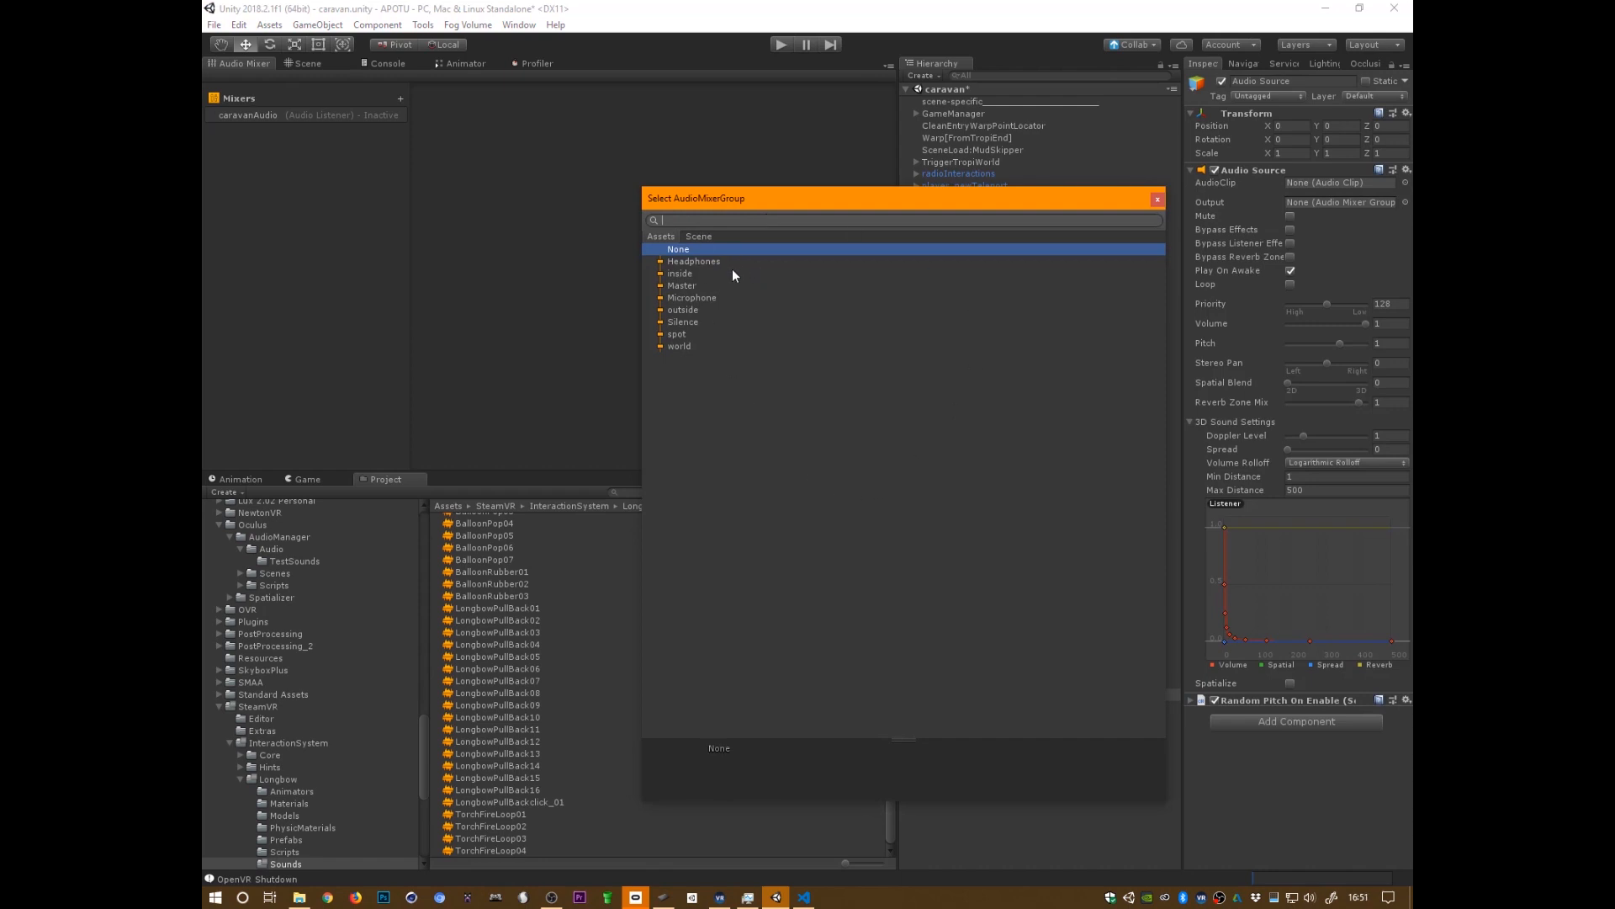
click(689, 309)
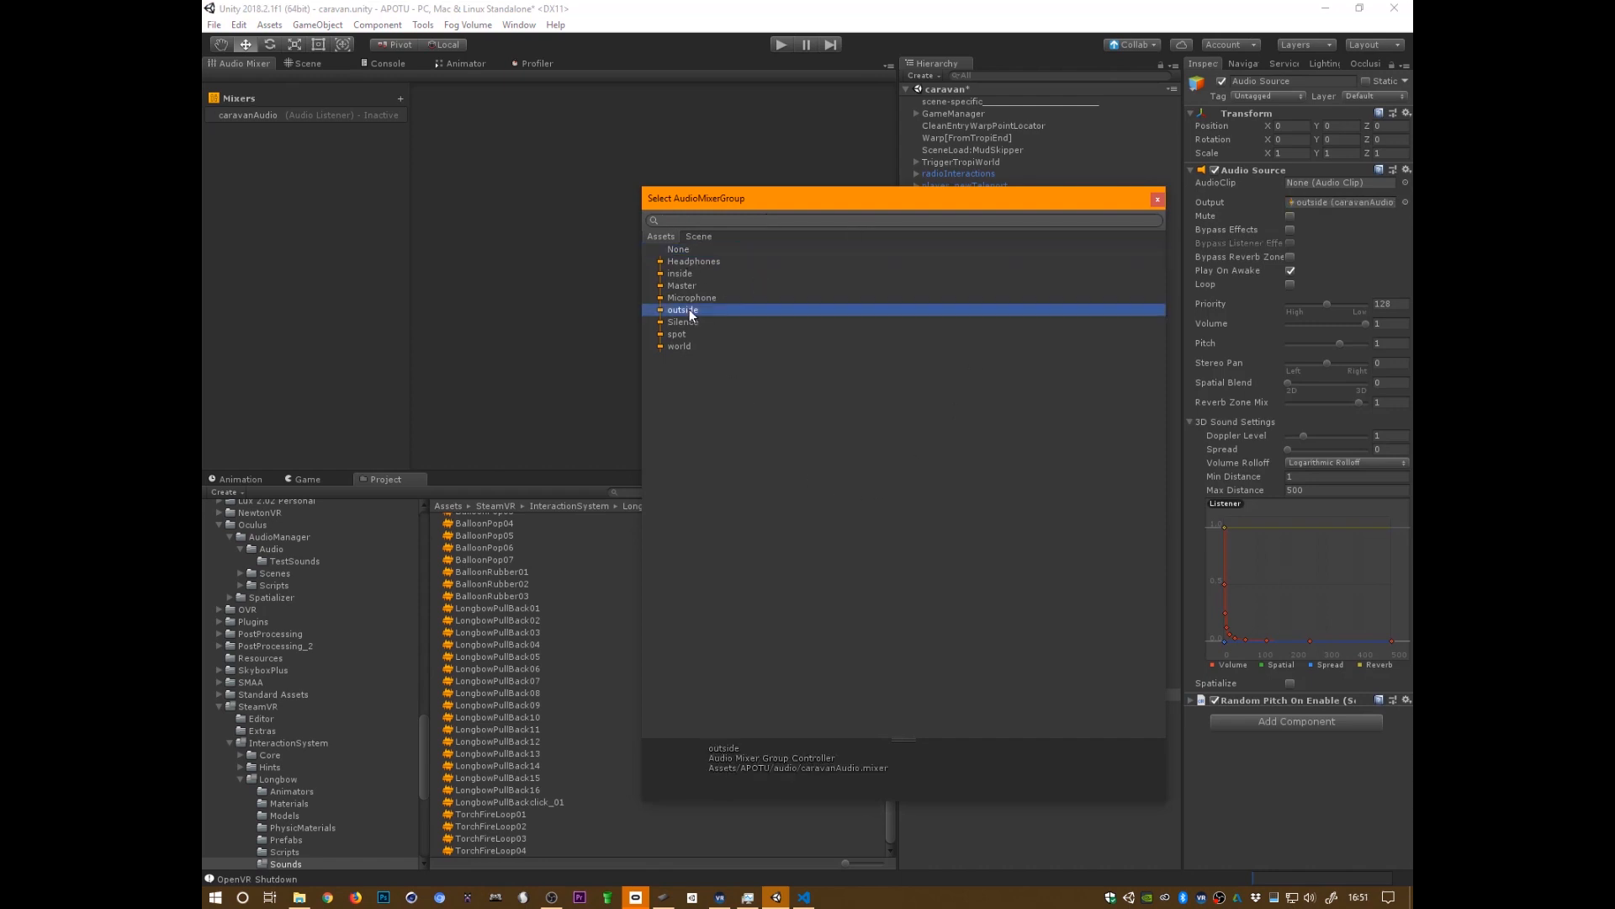
click(1158, 199)
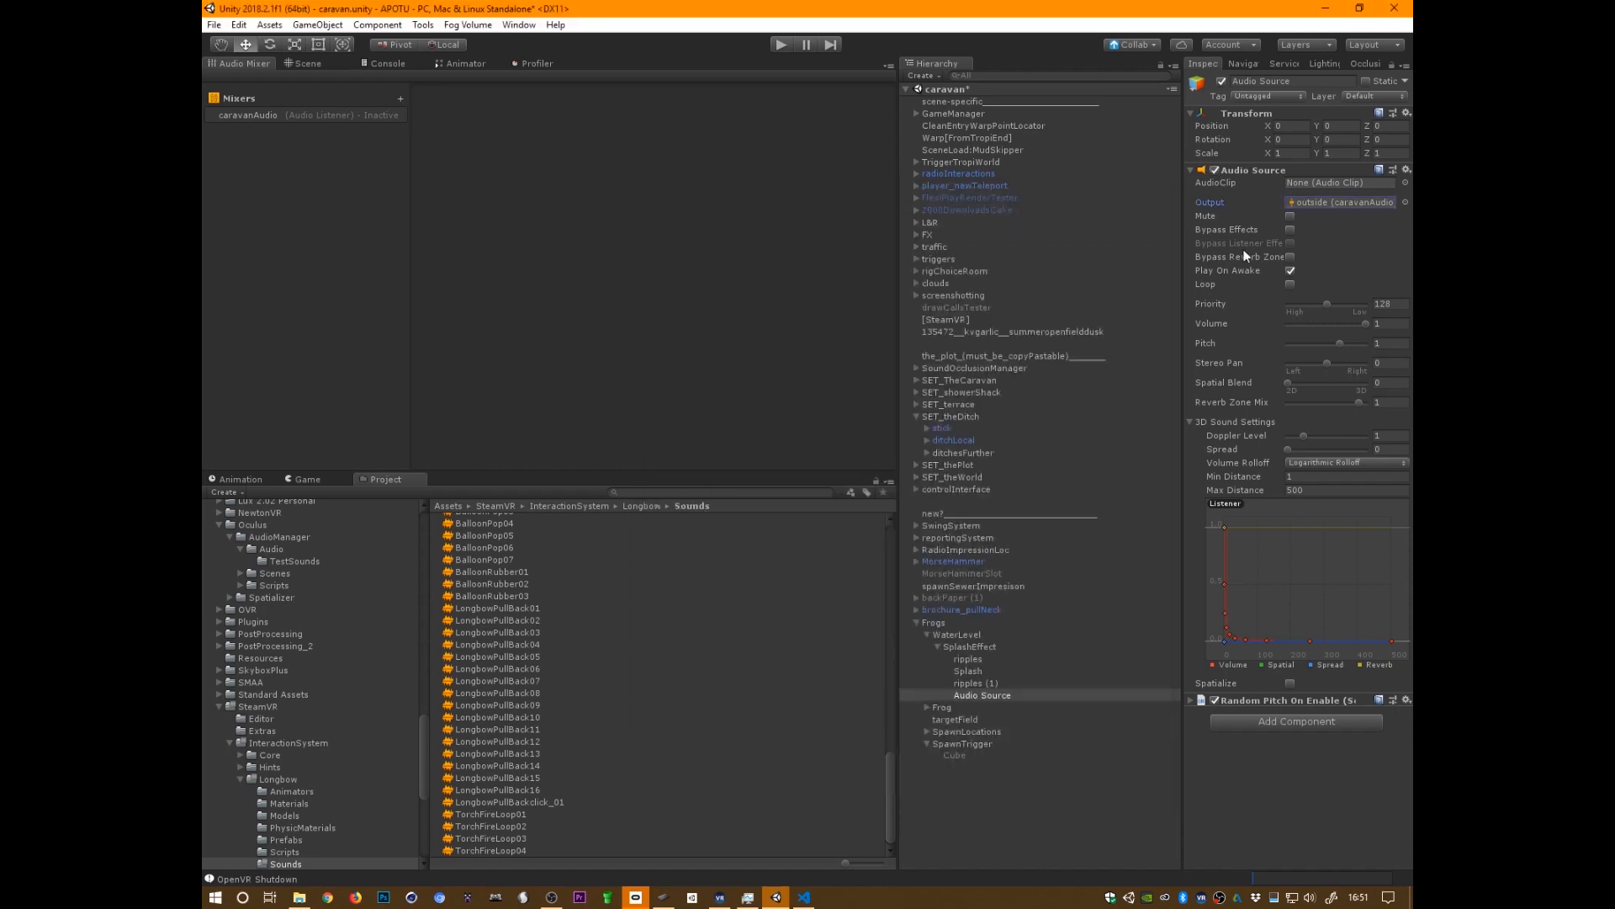
click(1340, 182)
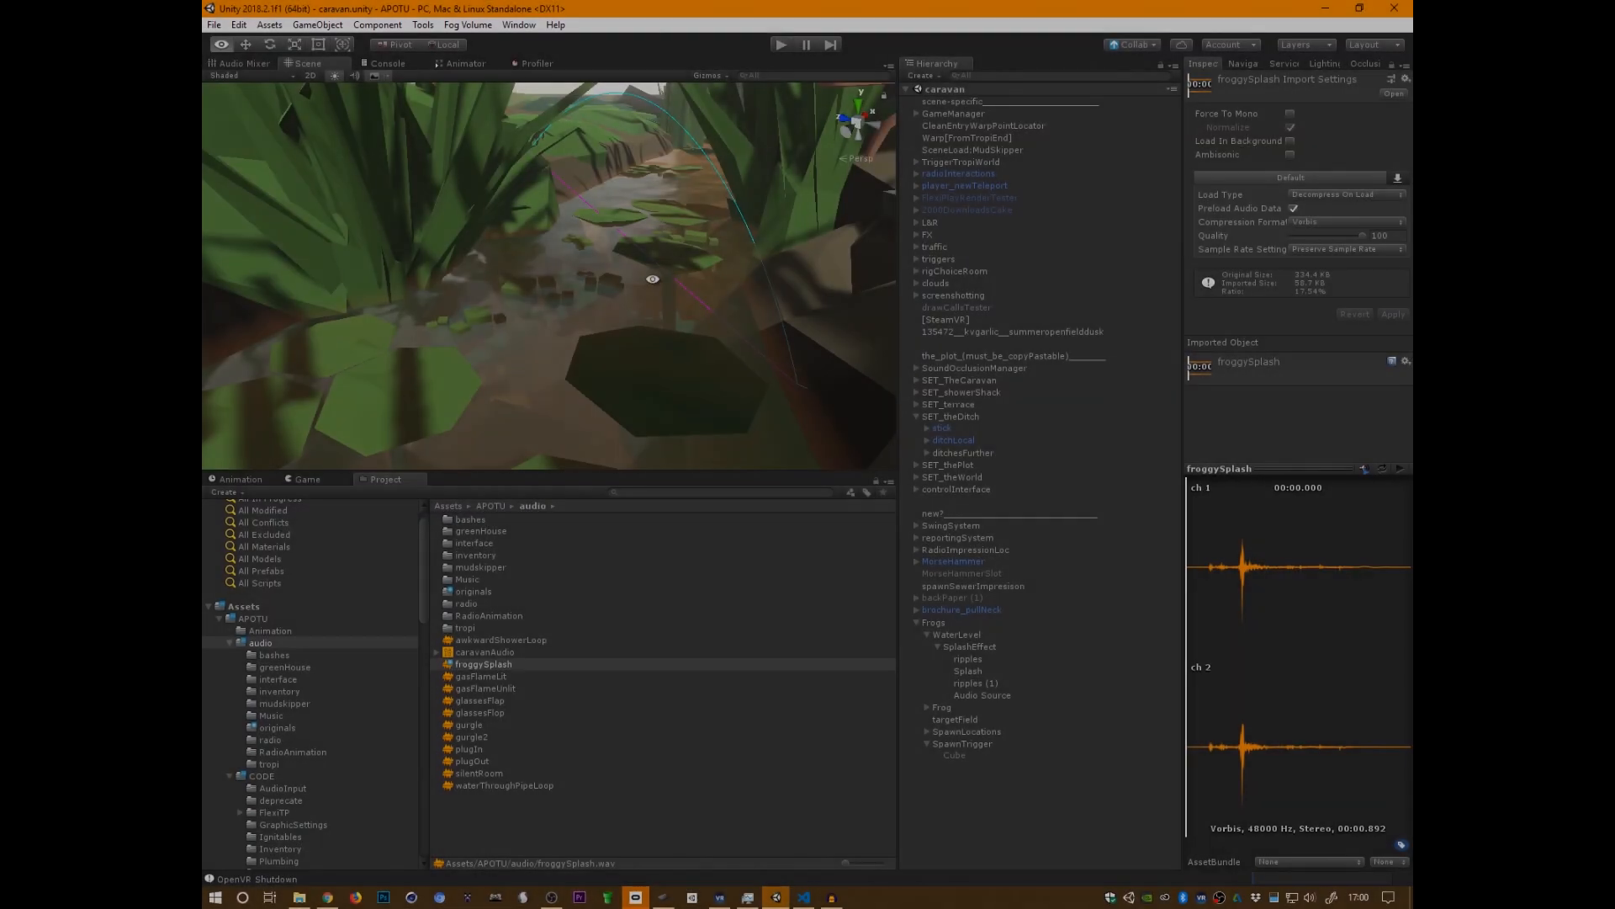
alt+drag(649, 277, 694, 285)
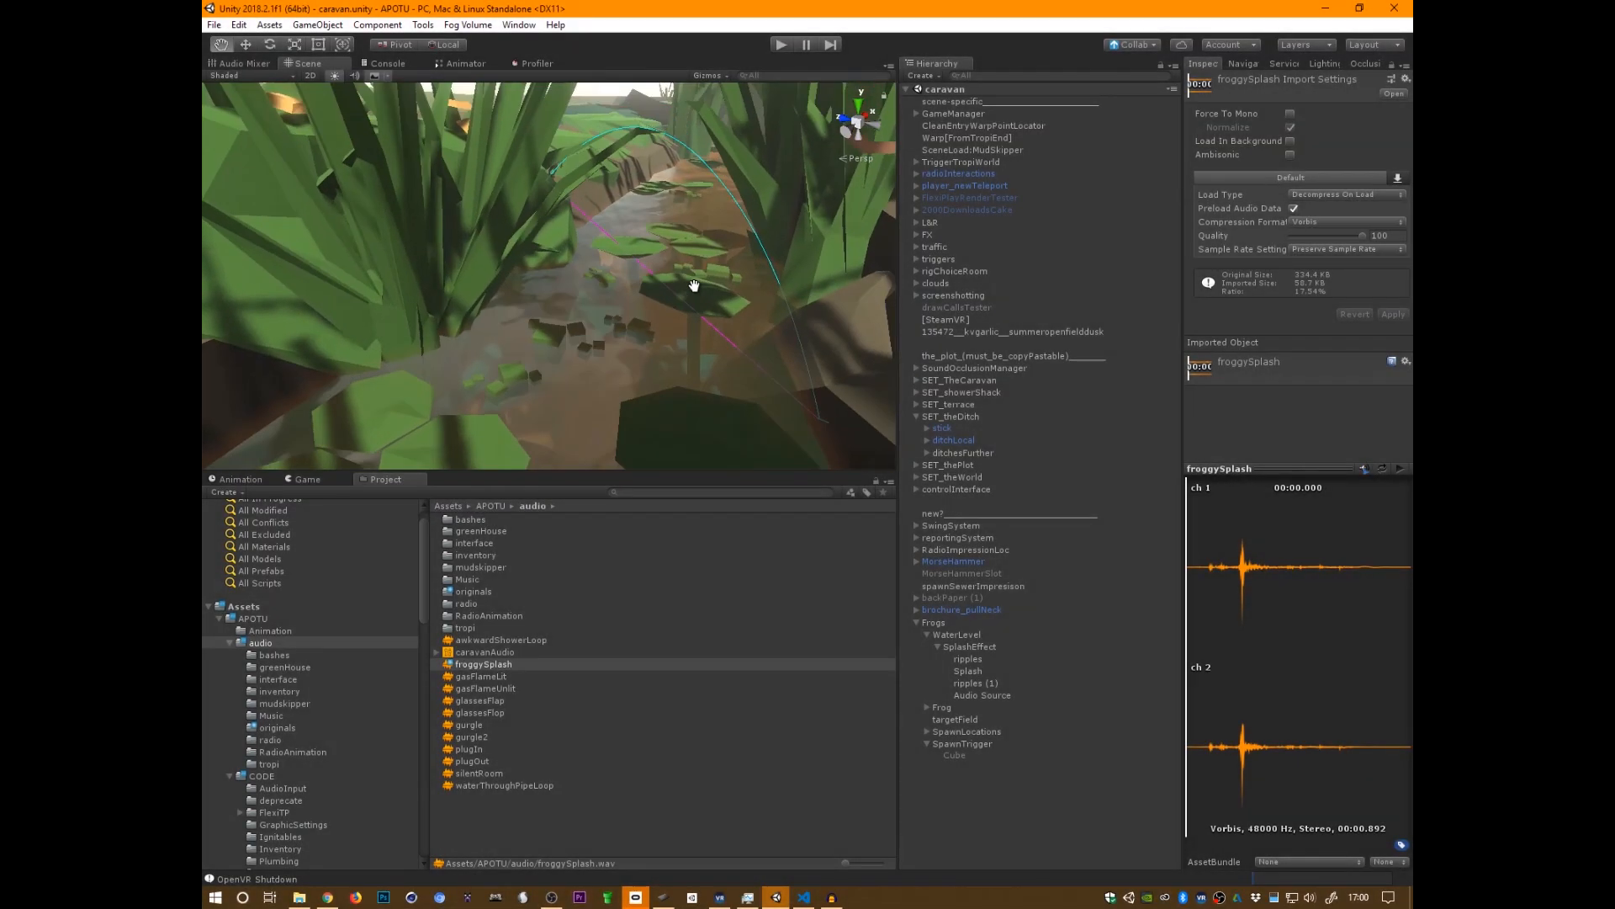
alt+right_drag(694, 285, 566, 312)
alt+drag(565, 312, 599, 412)
alt+right_drag(598, 412, 592, 140)
alt+drag(729, 319, 594, 287)
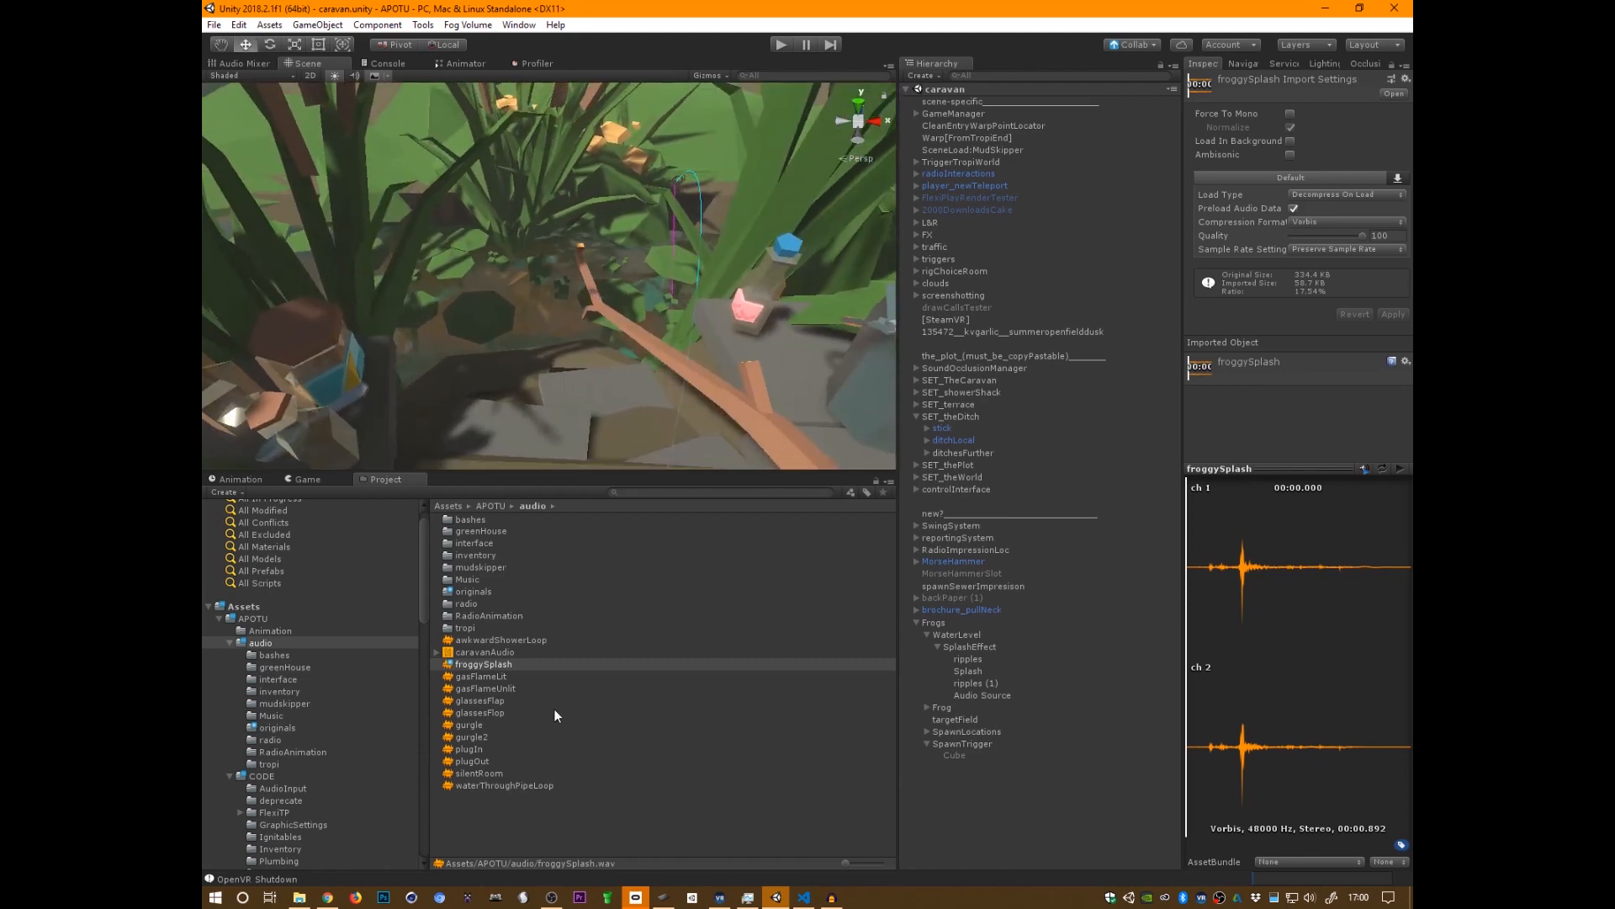
- Preview the gasFlameLit and froggySplash audio clips in the project's audio folder
click(503, 677)
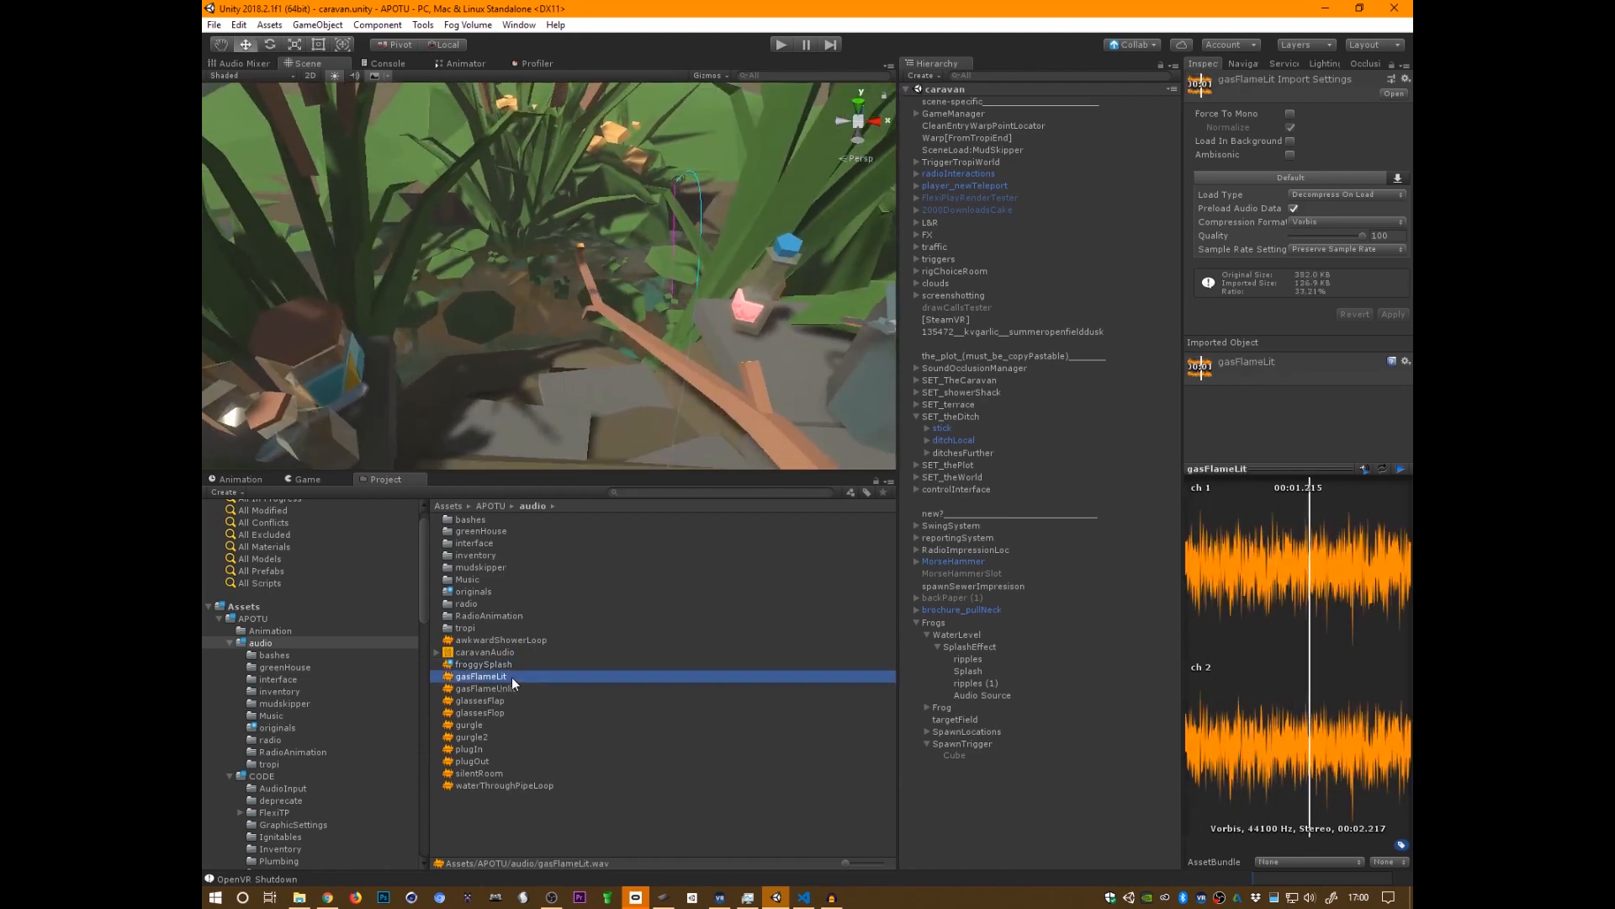
key(Up)
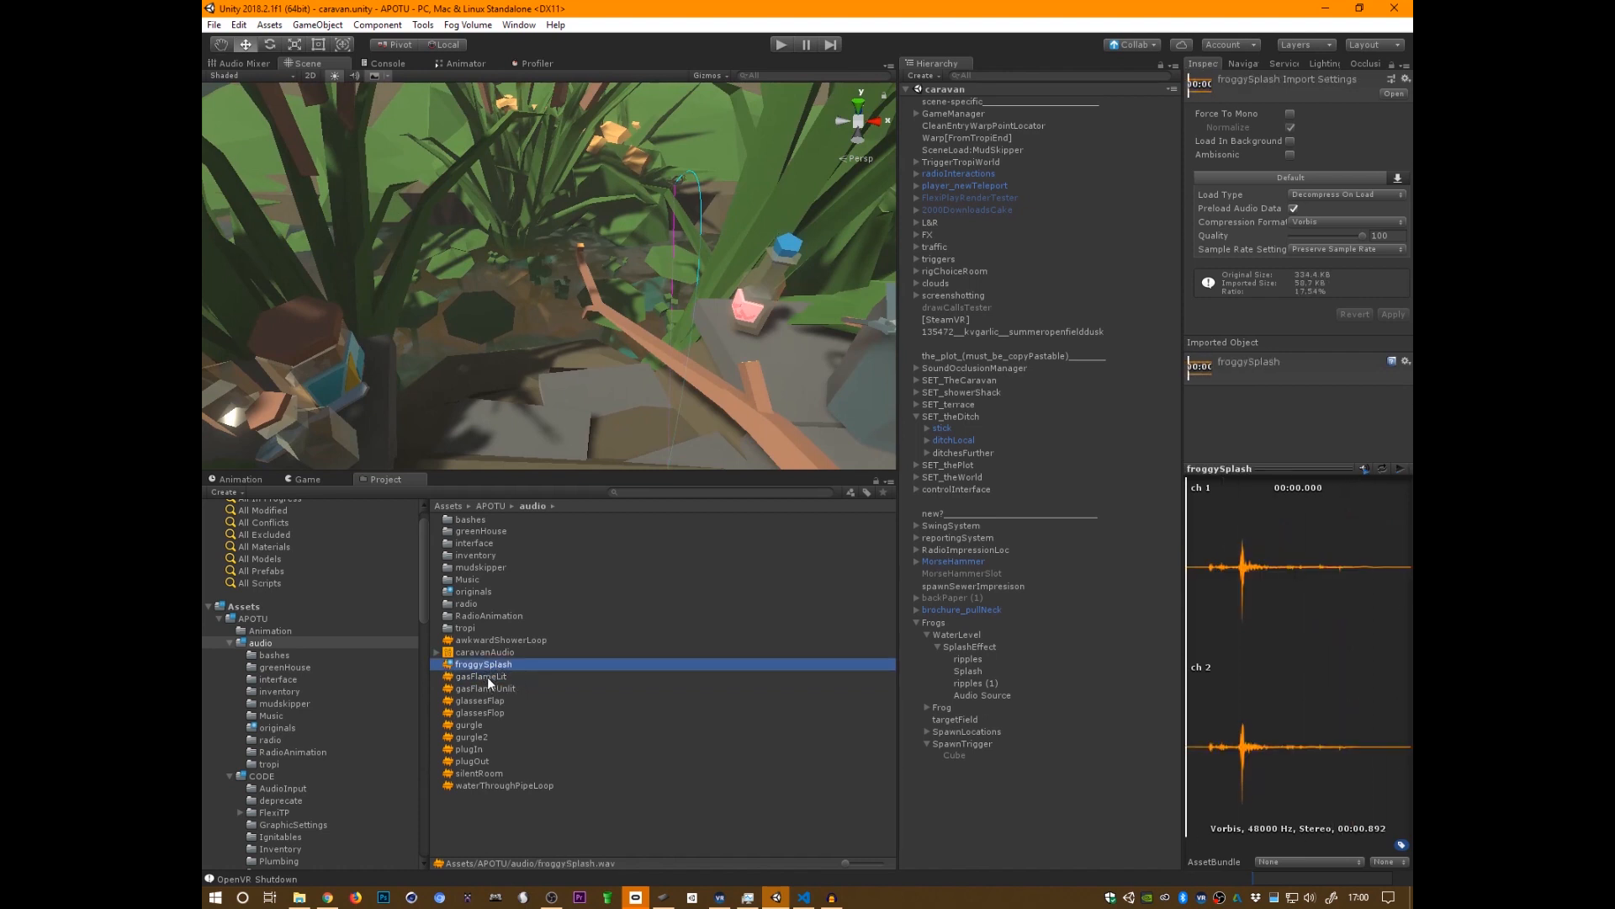
click(487, 676)
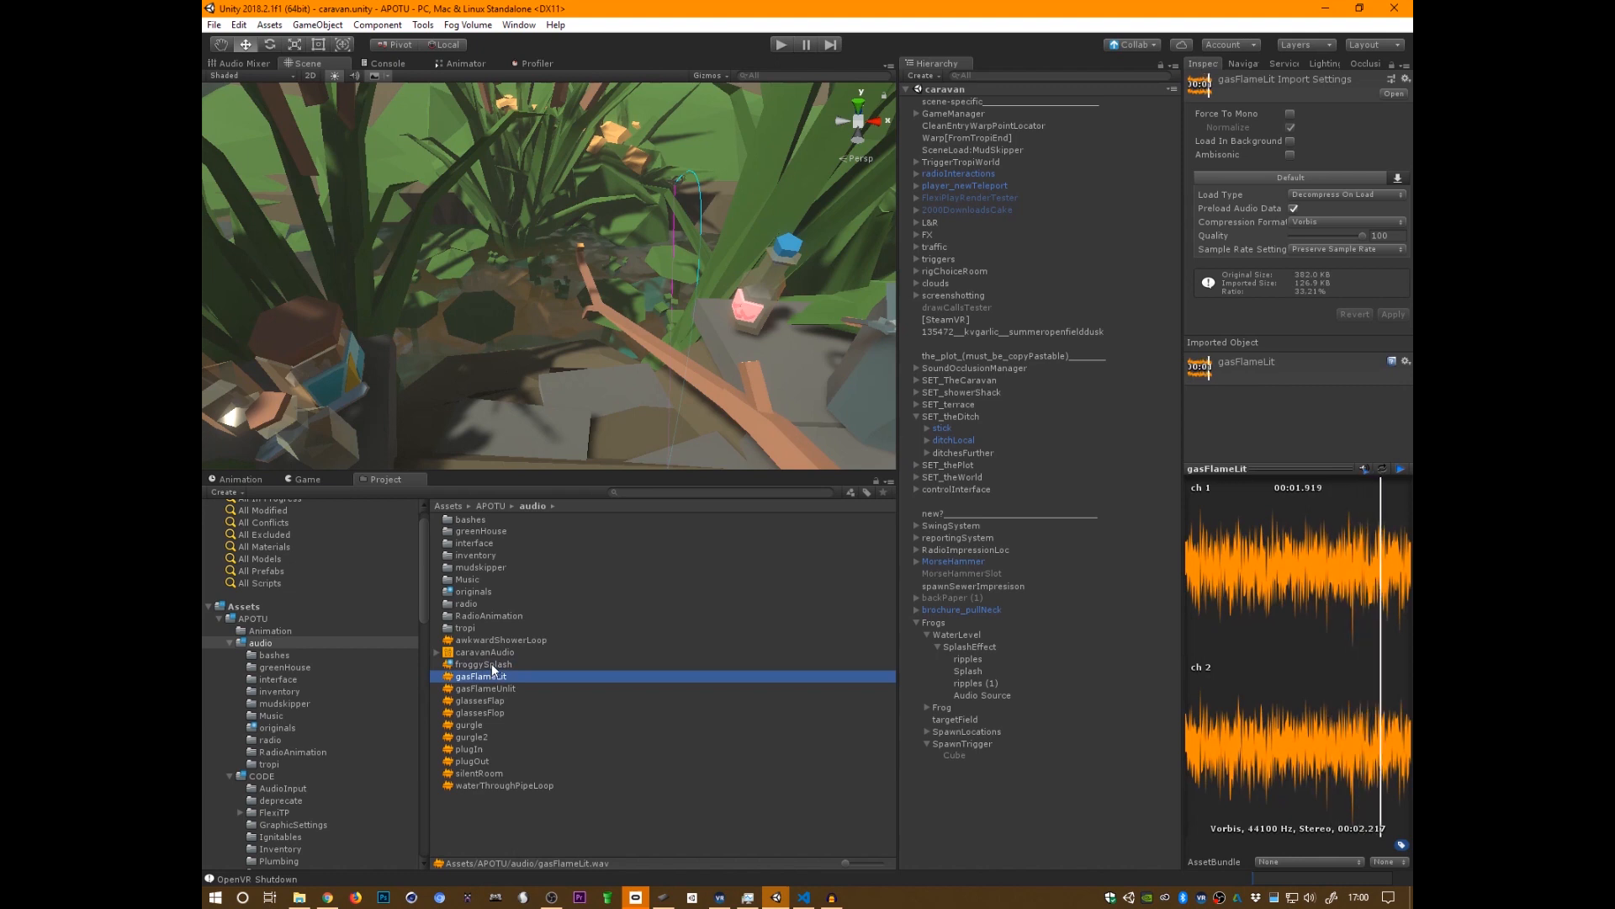
click(492, 664)
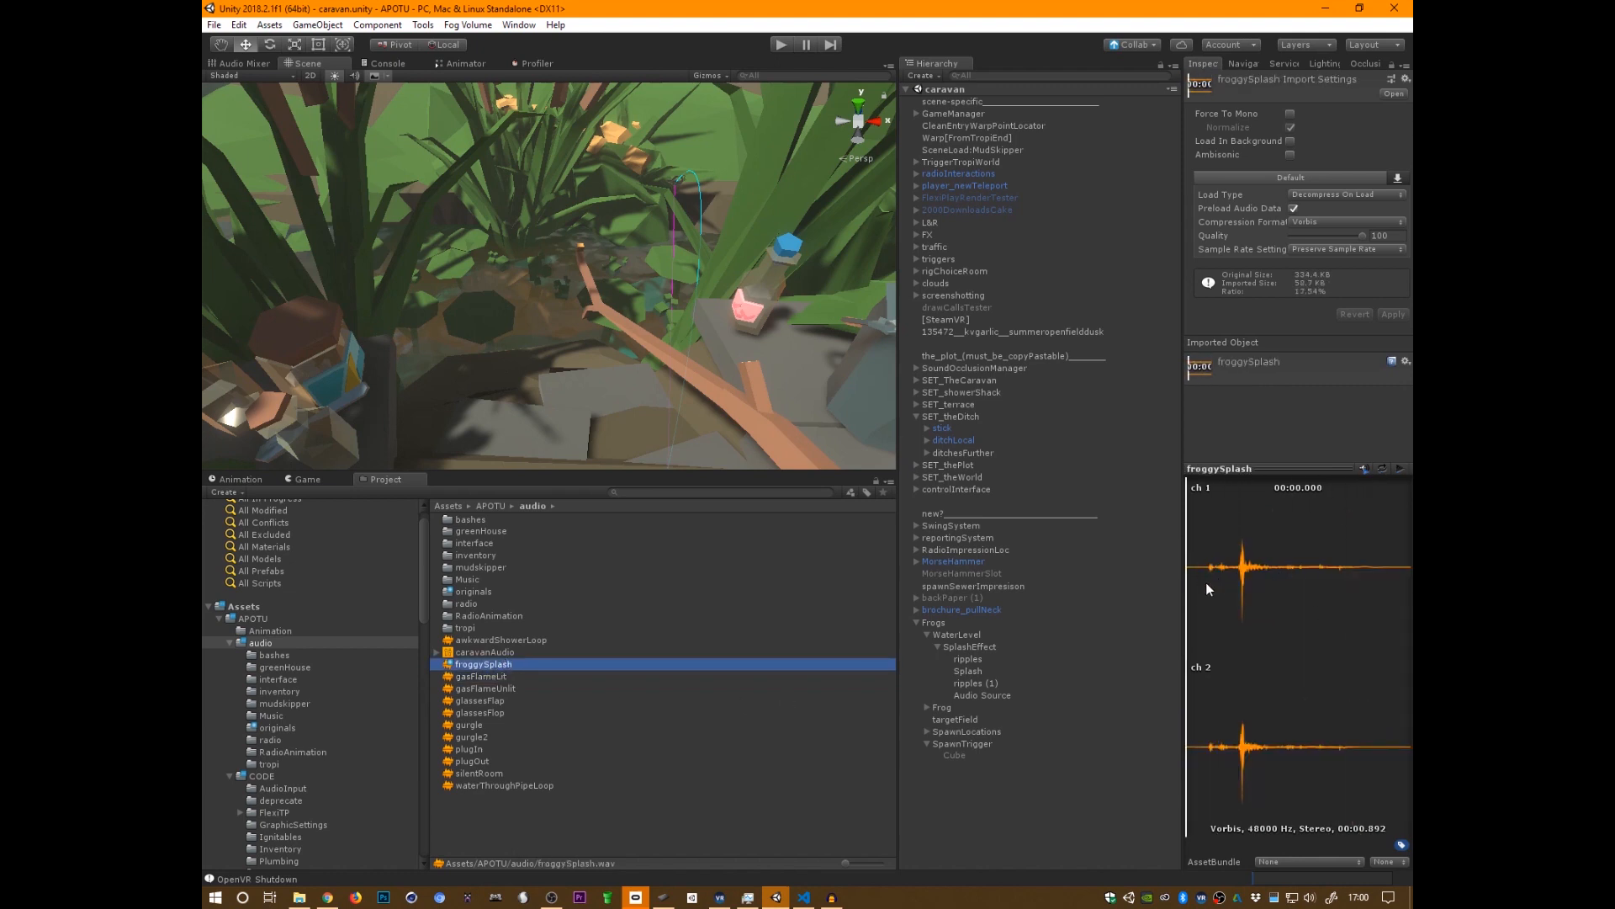
click(1399, 468)
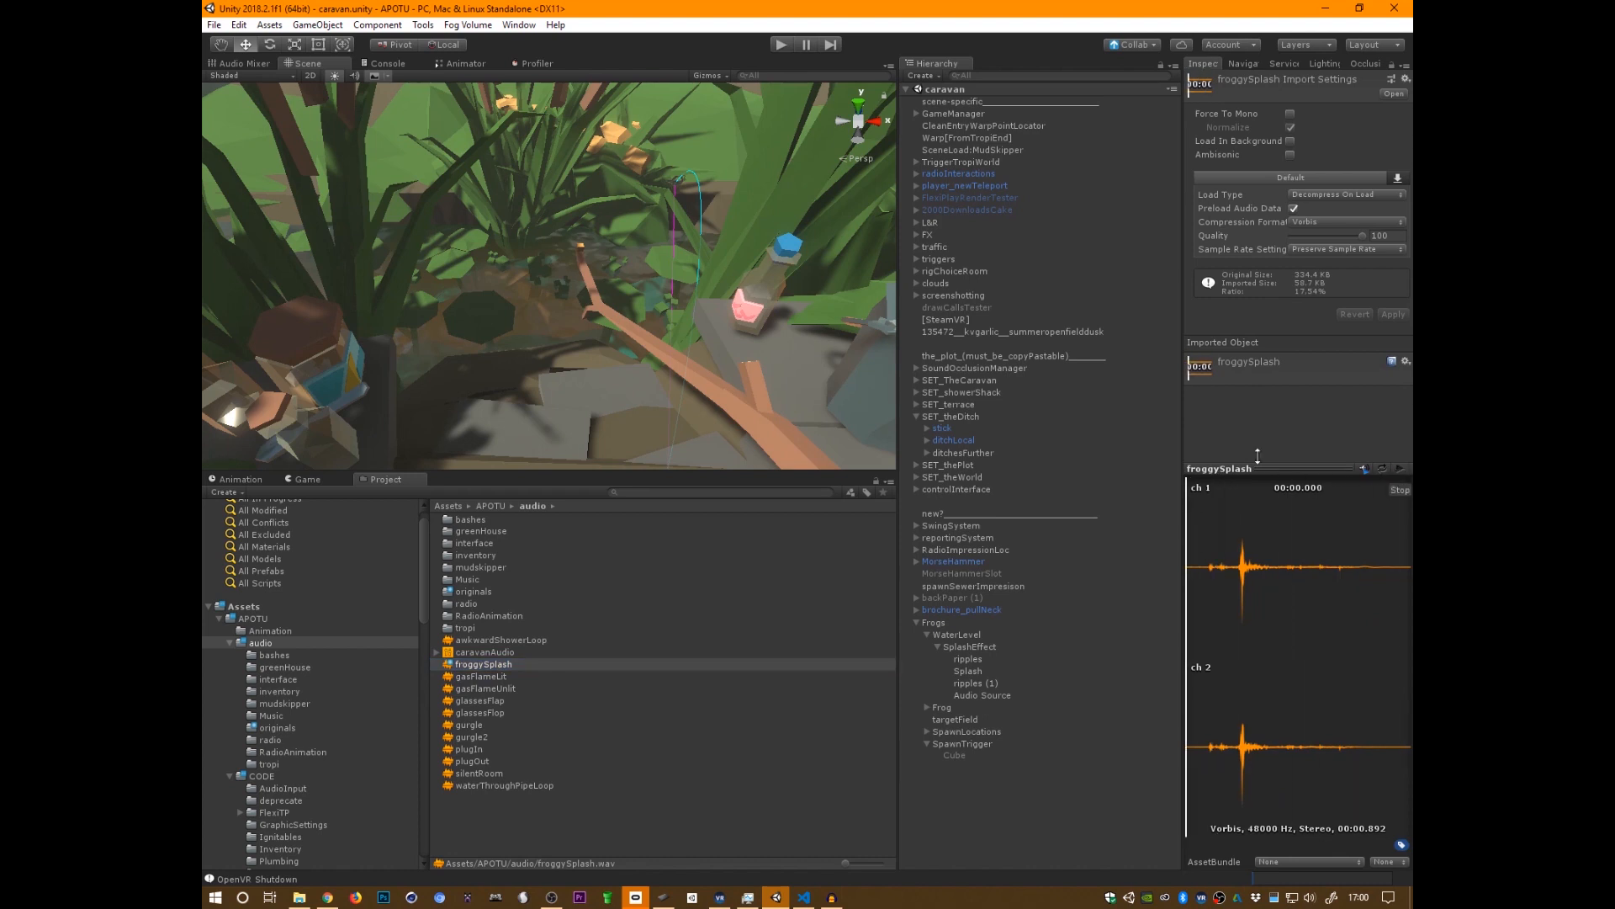
- Assign the froggySplash clip to the Audio Source under SplashEffect and save the scene
click(979, 694)
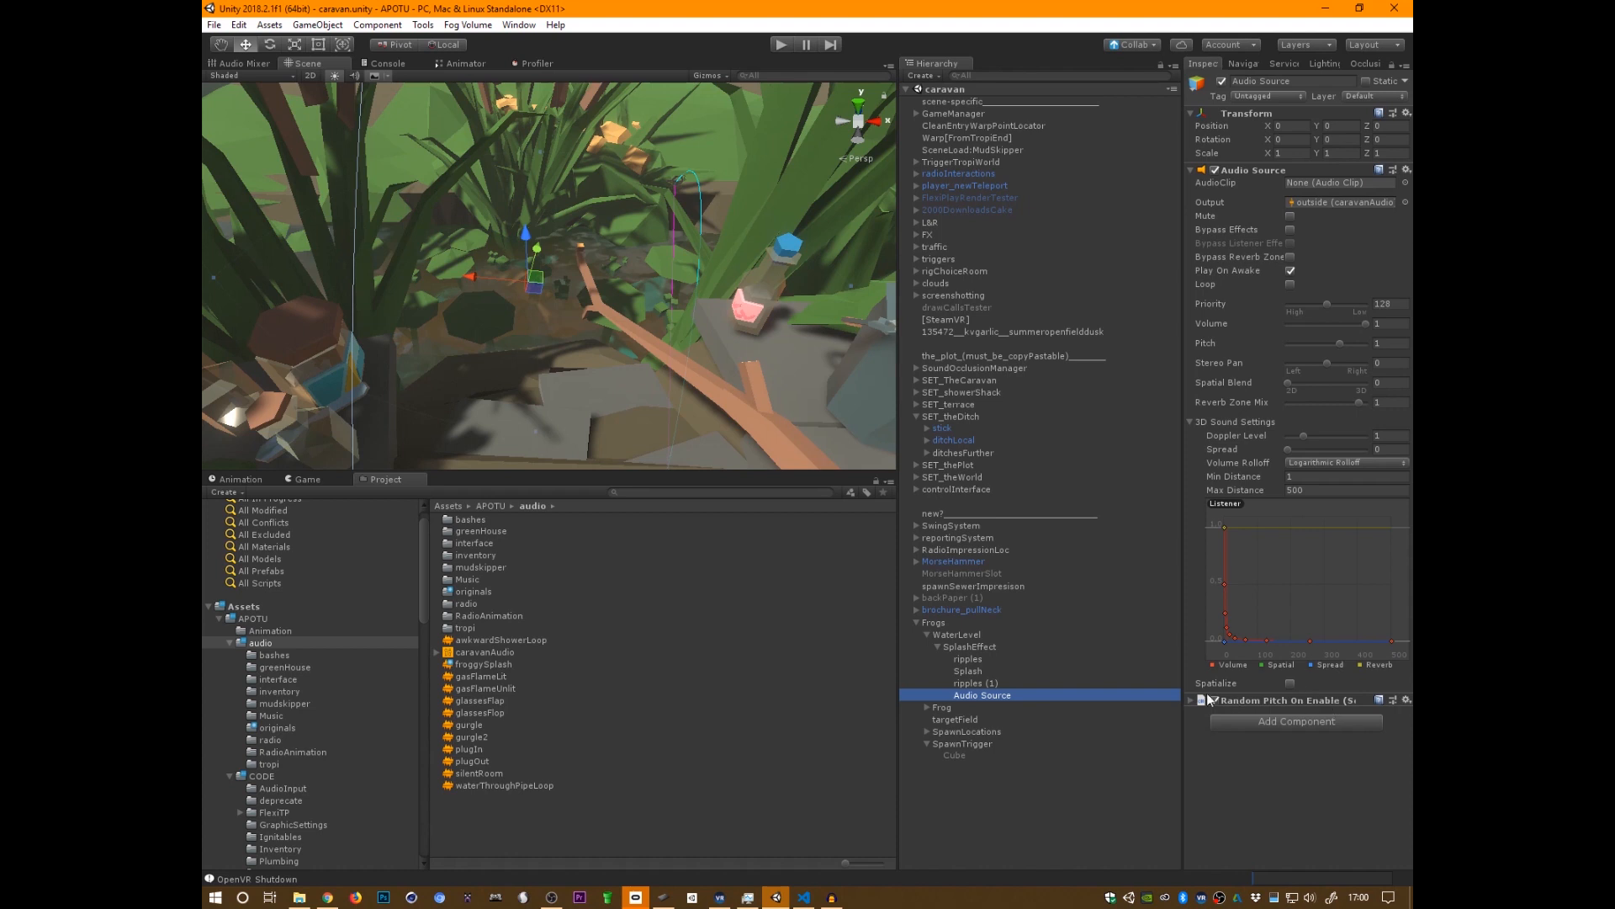
click(1270, 700)
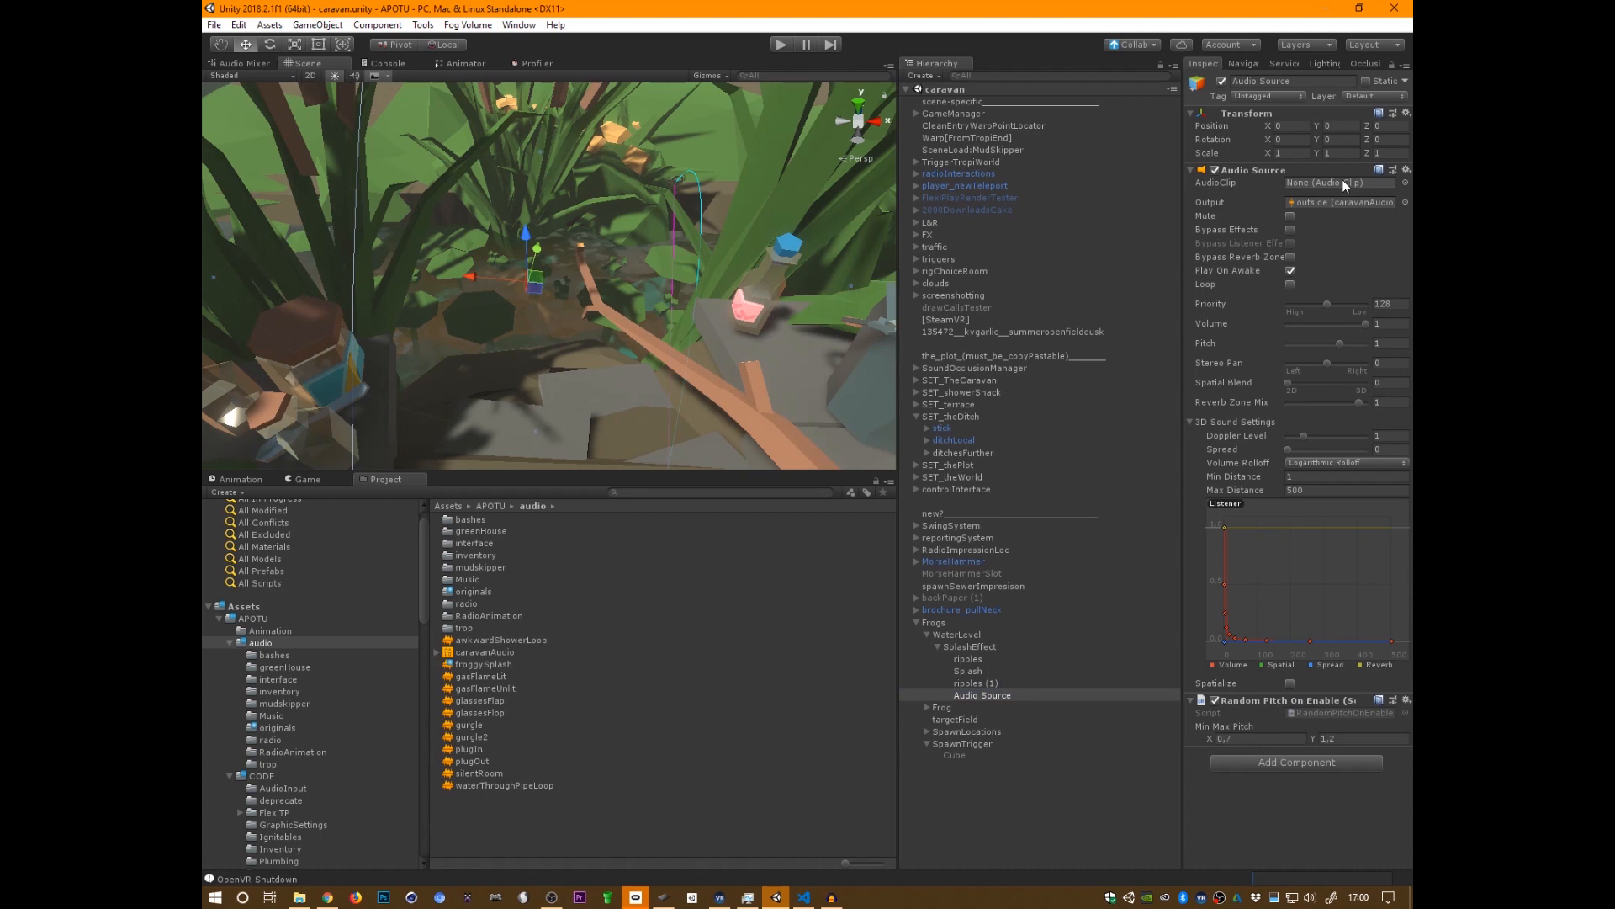
drag(469, 670, 1339, 190)
key(ctrl+s)
- Inspect the Frogs hierarchy and check the Splash Effect reference in the Frog's Jumping Frog script
click(959, 647)
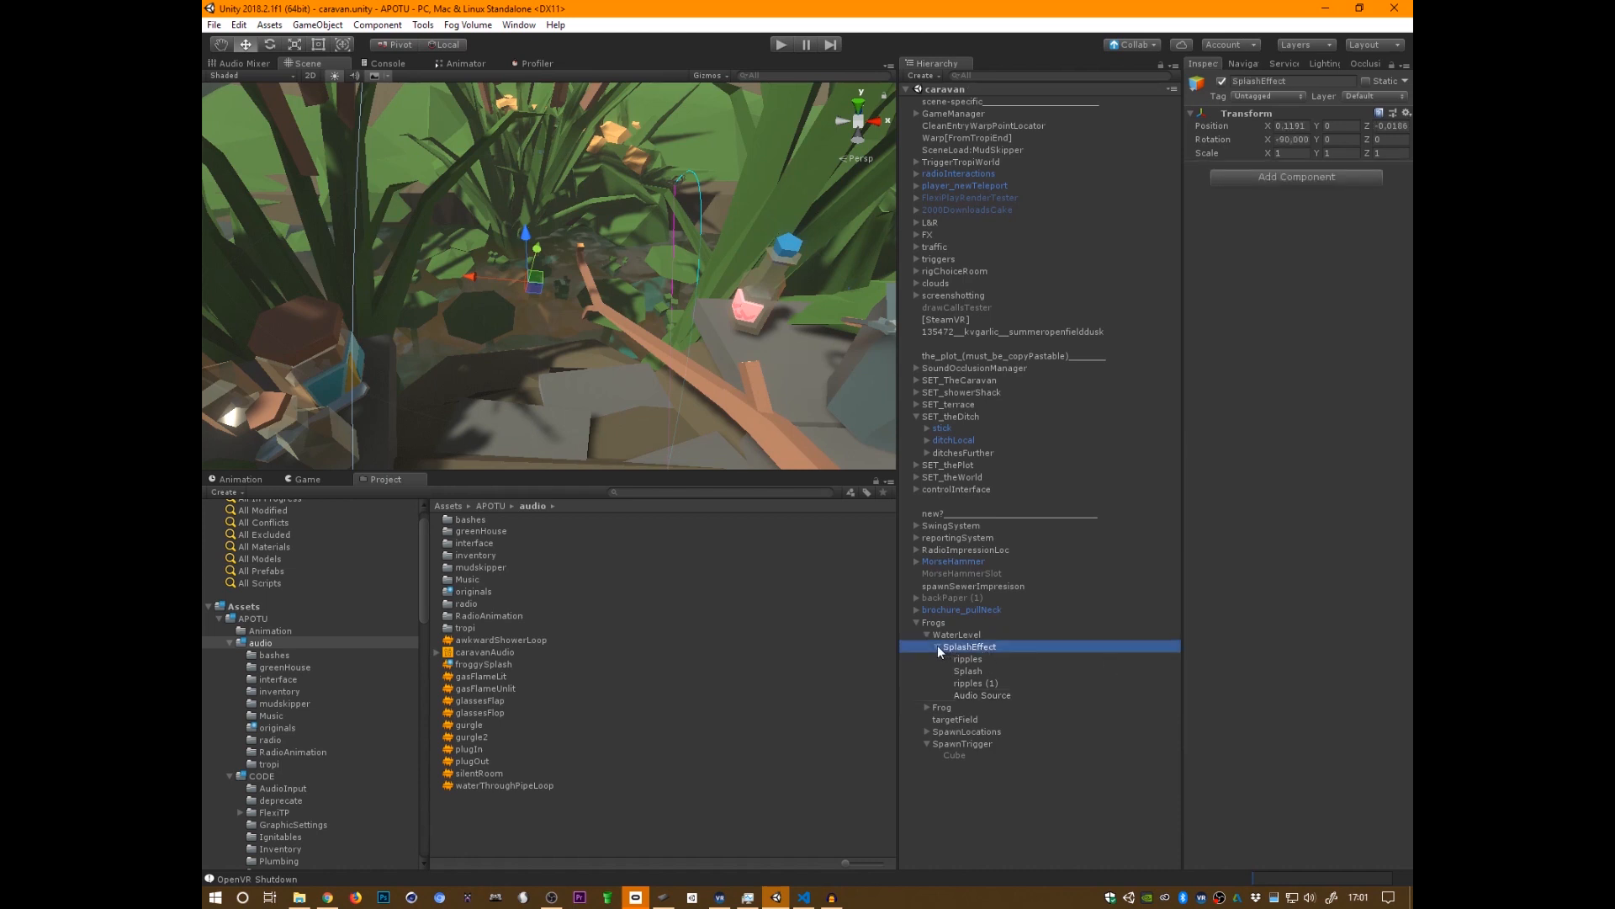
click(938, 646)
click(960, 637)
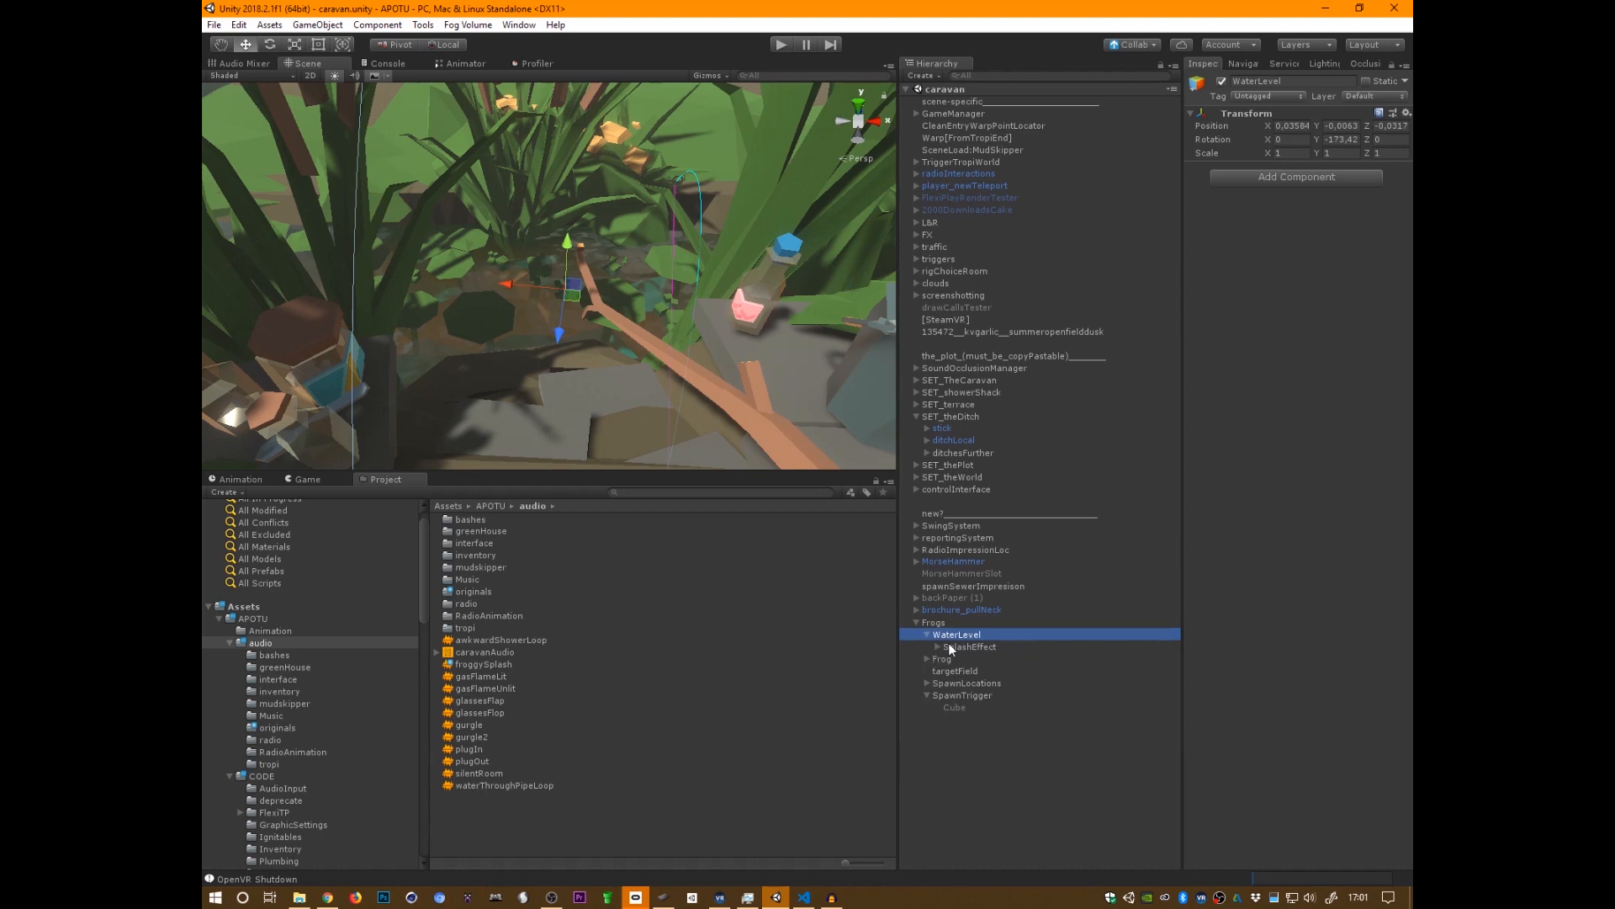
click(954, 625)
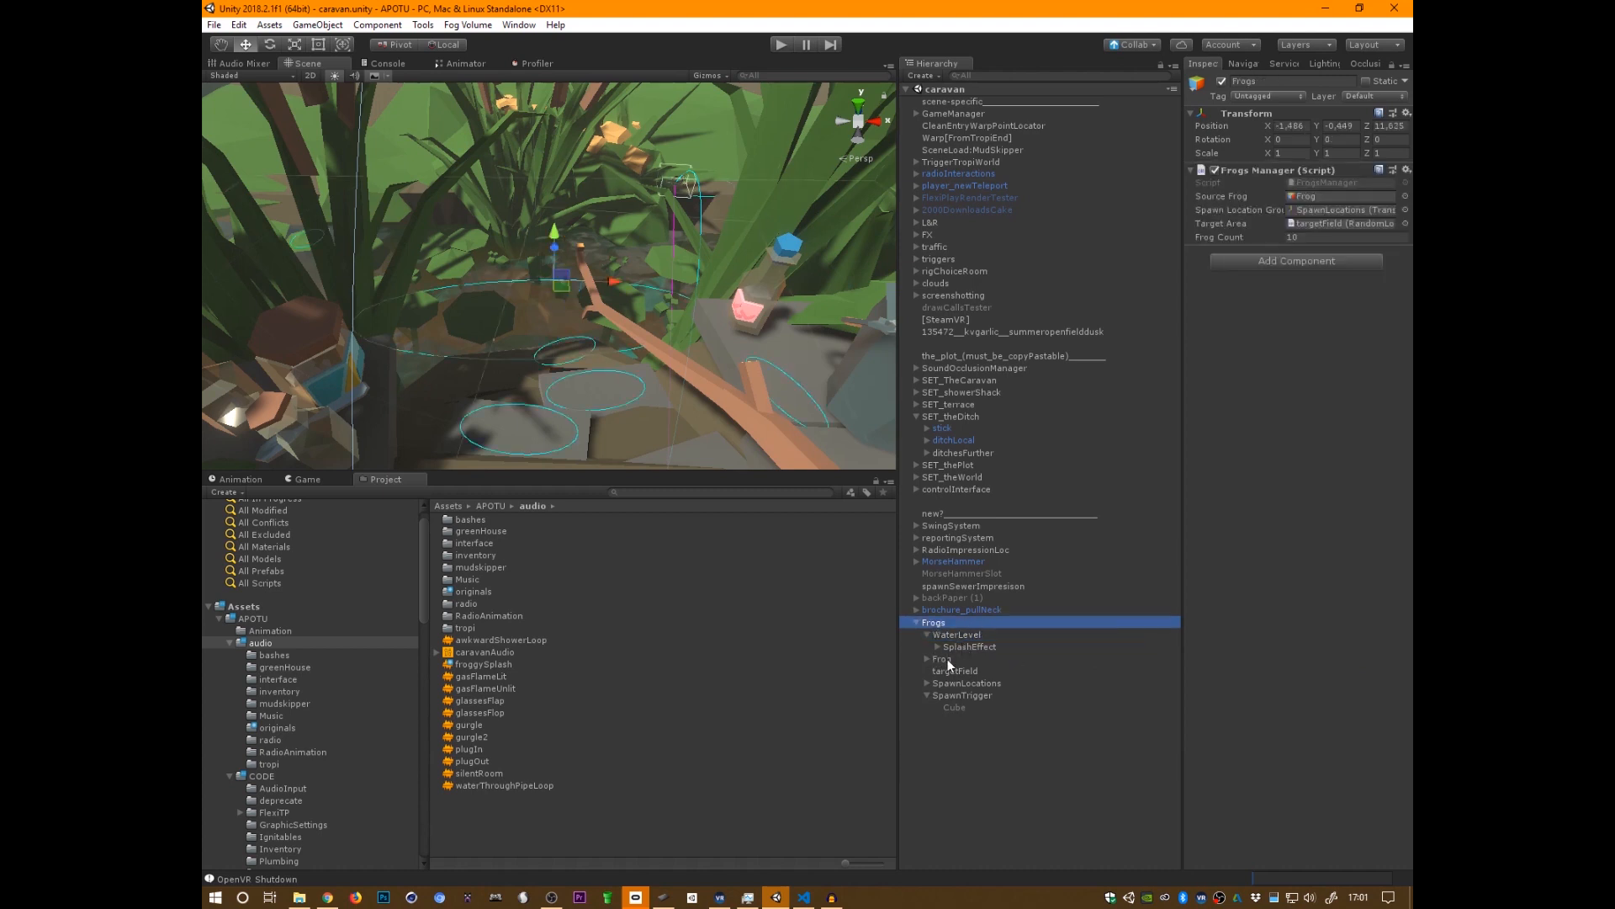
click(948, 659)
click(966, 645)
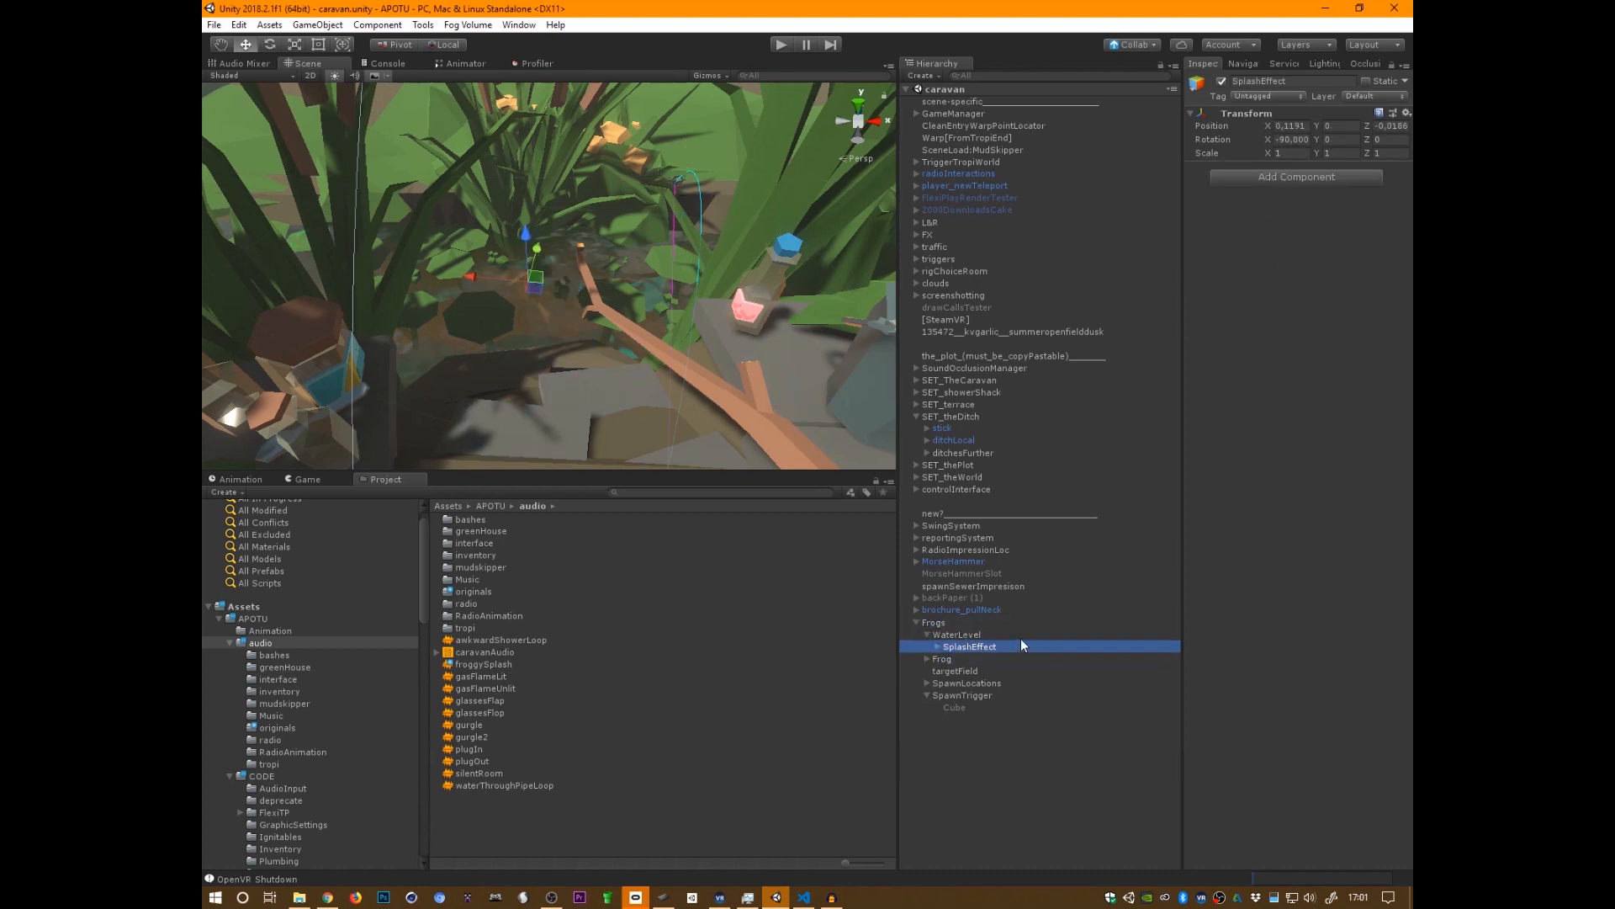
click(948, 659)
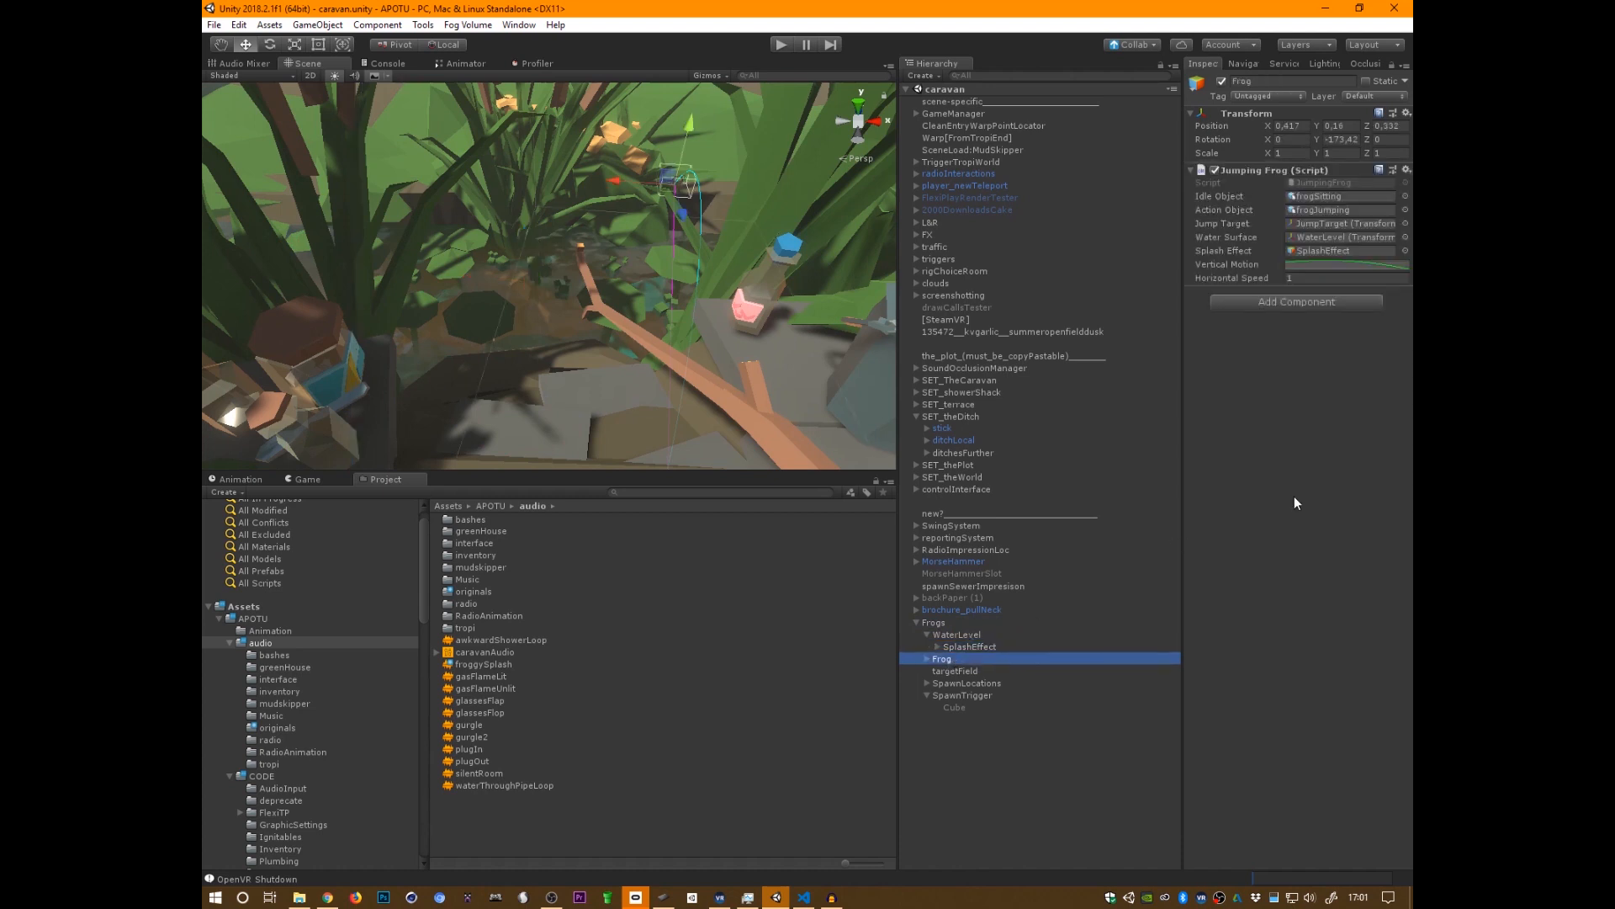
click(1328, 251)
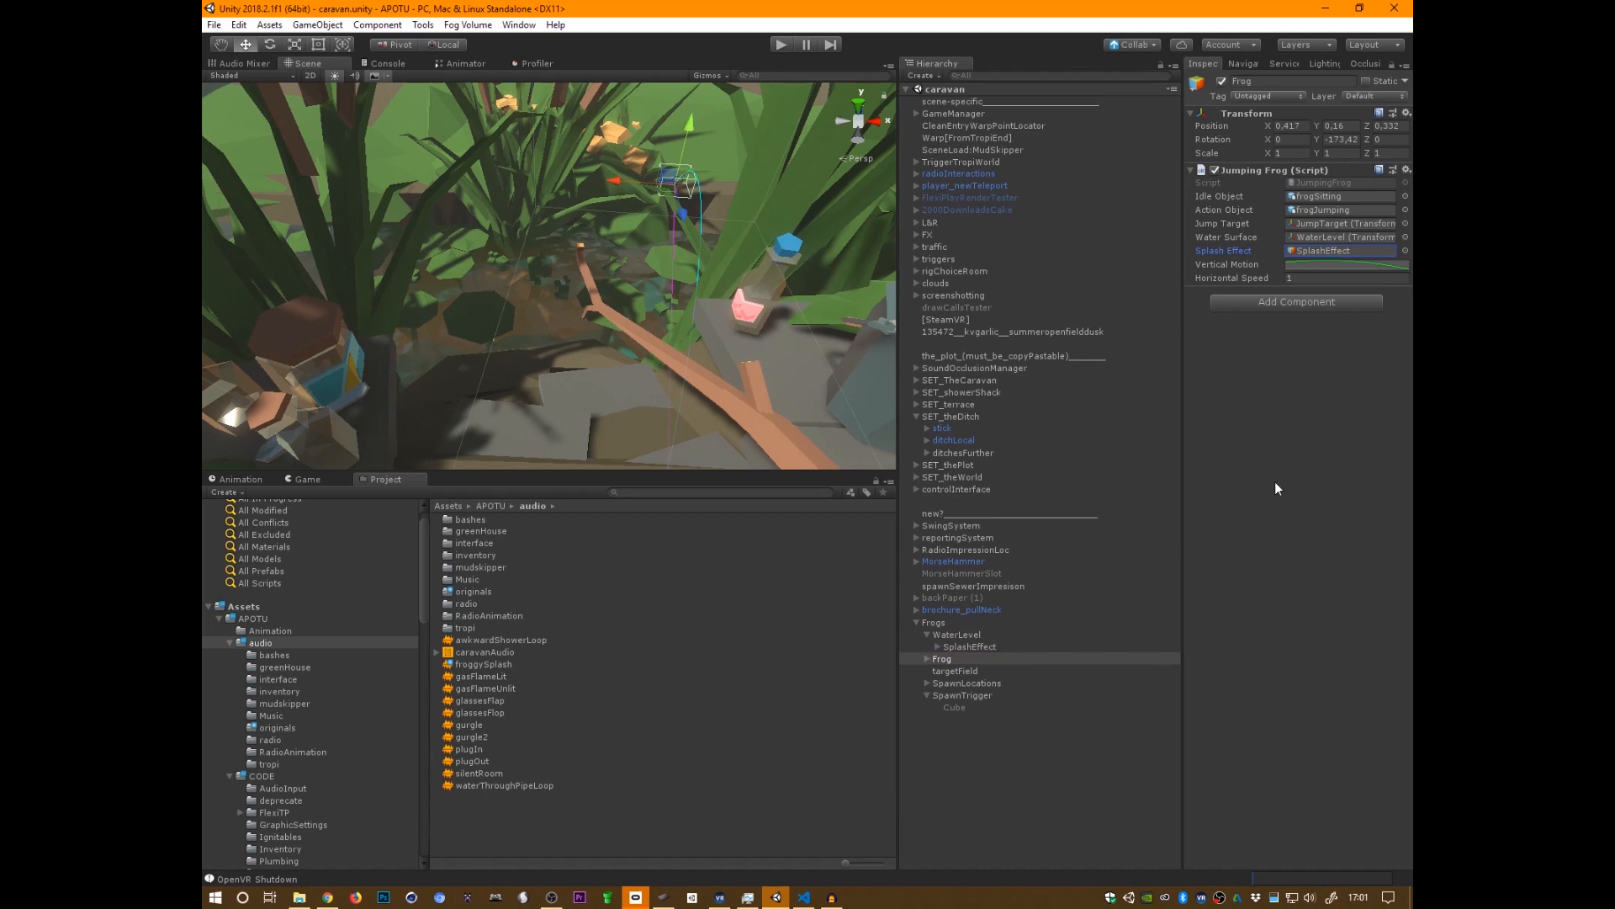
click(926, 634)
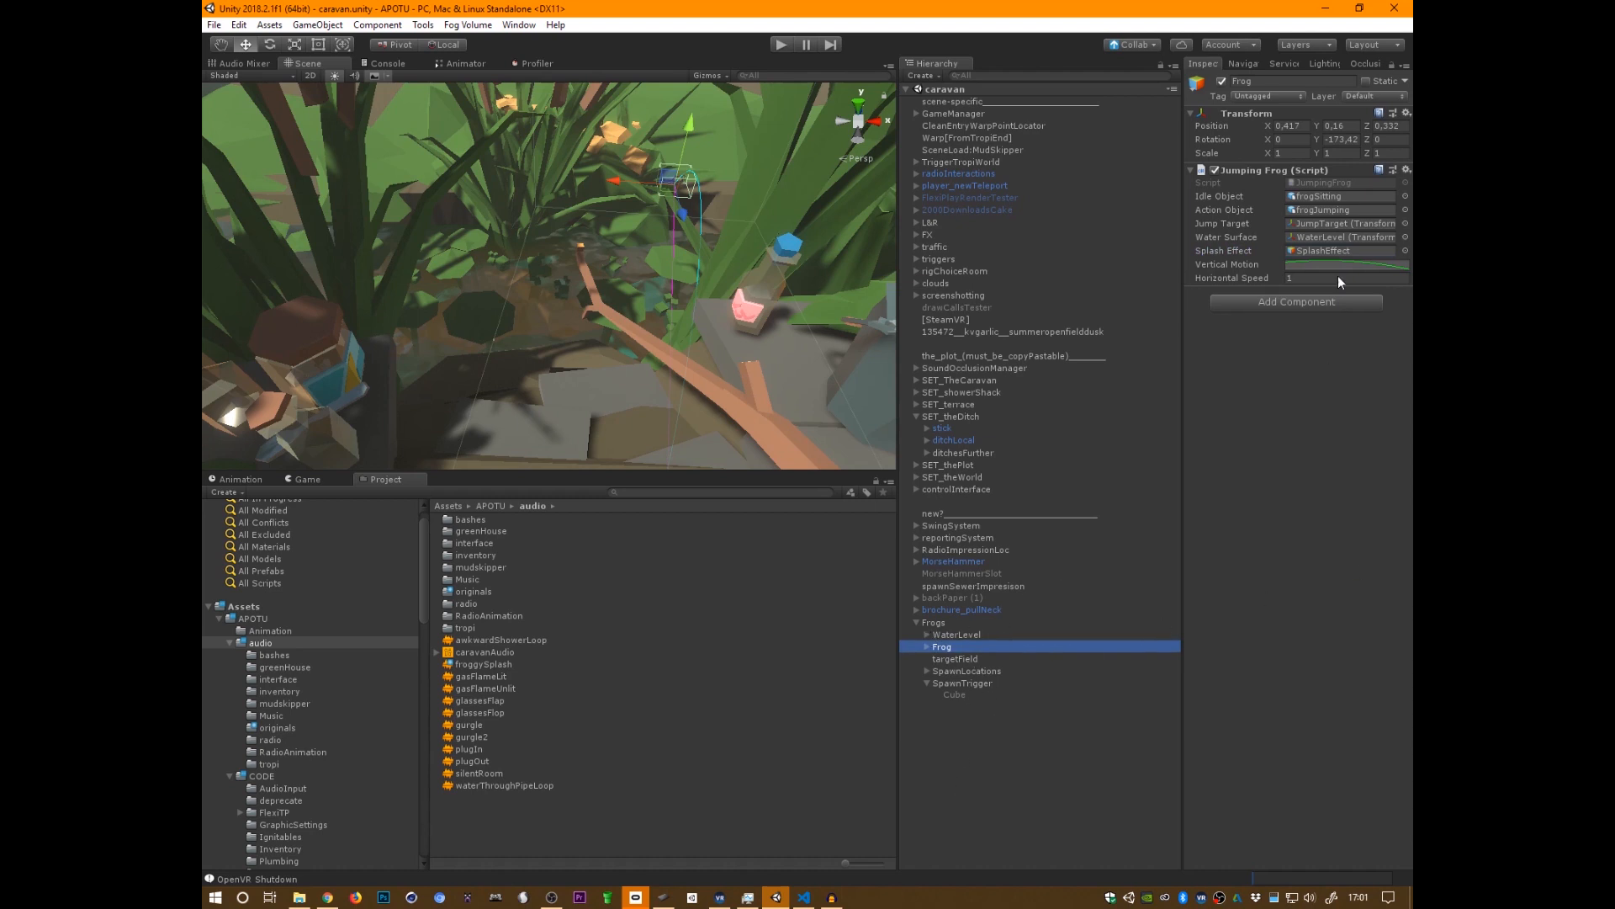
click(1321, 250)
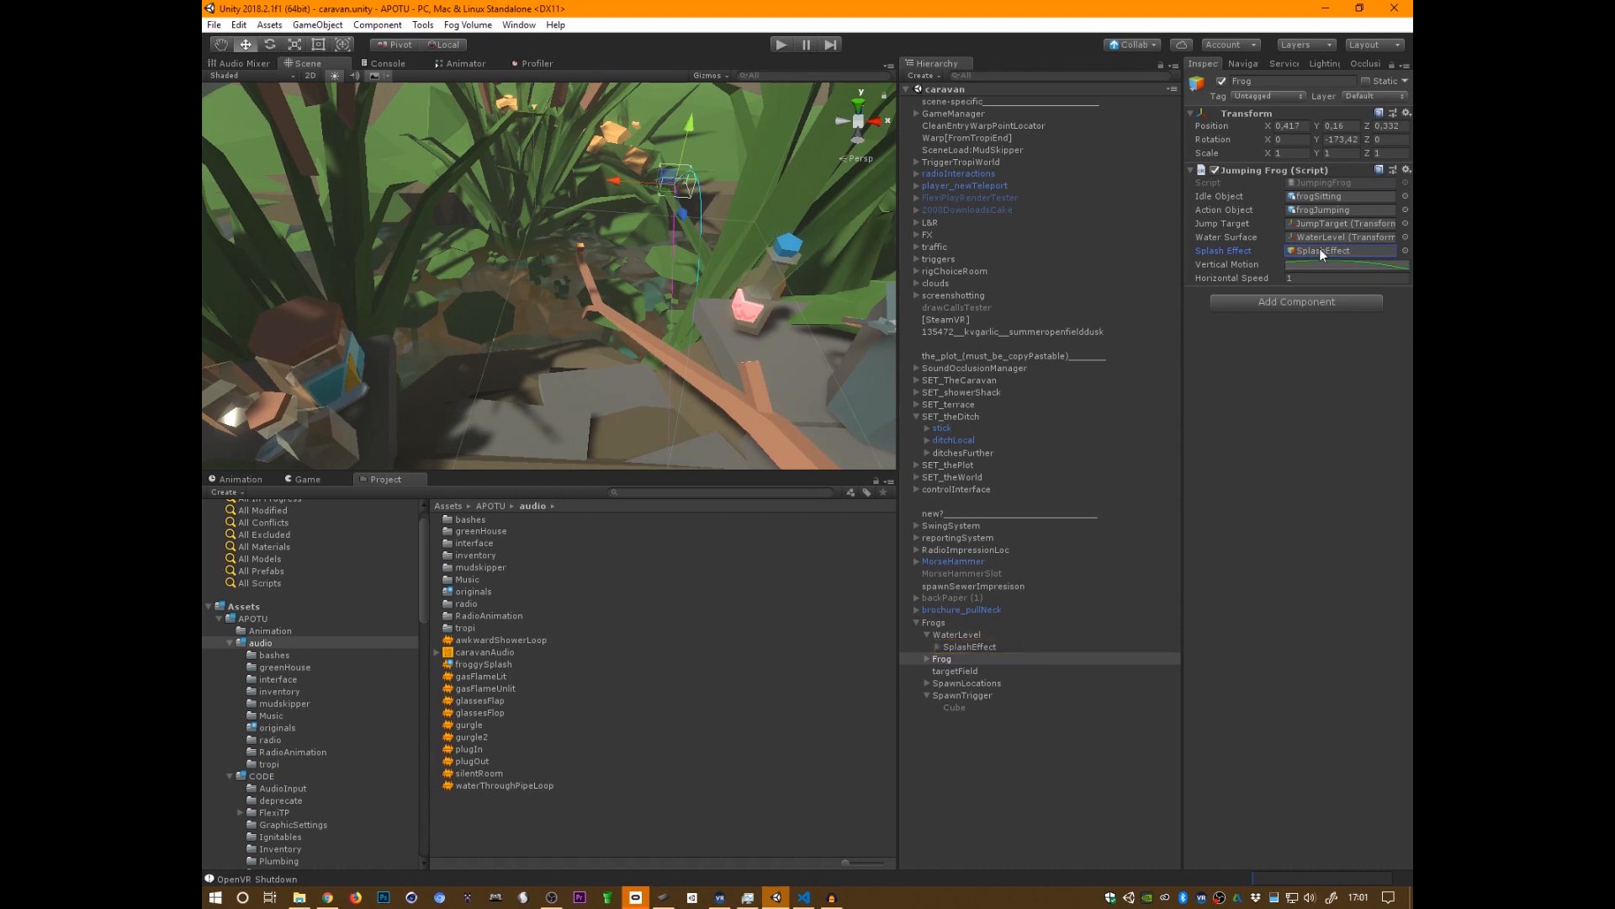
- Show the Game view and run the scene in play mode to test the frogs
click(302, 478)
right_drag(602, 271, 579, 307)
click(781, 45)
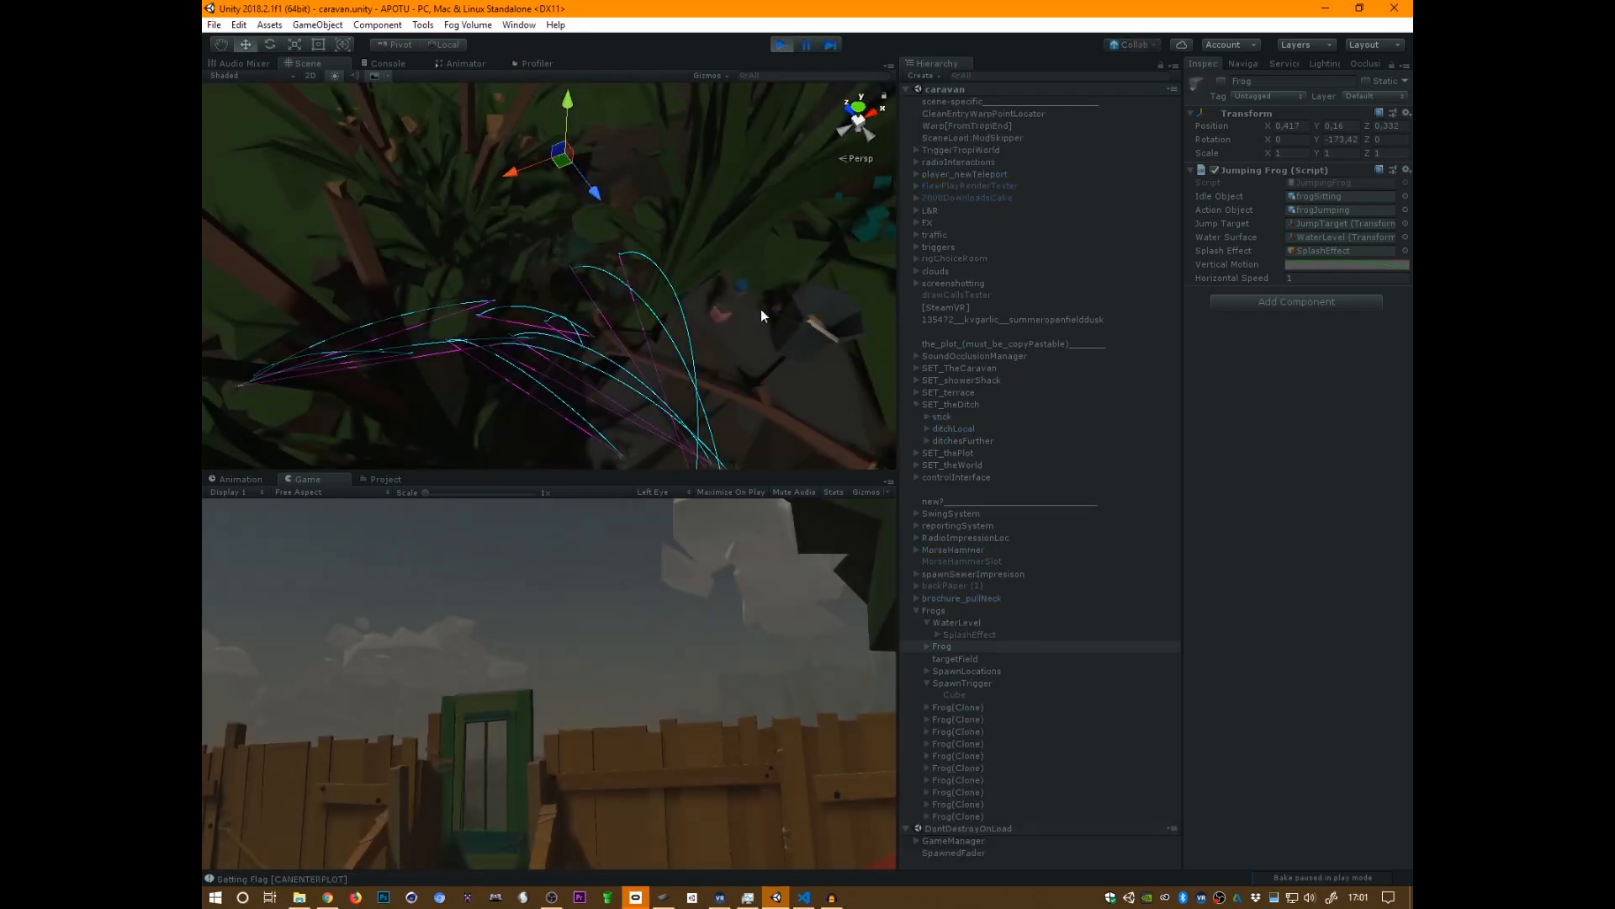
alt+right_drag(760, 309, 1113, 299)
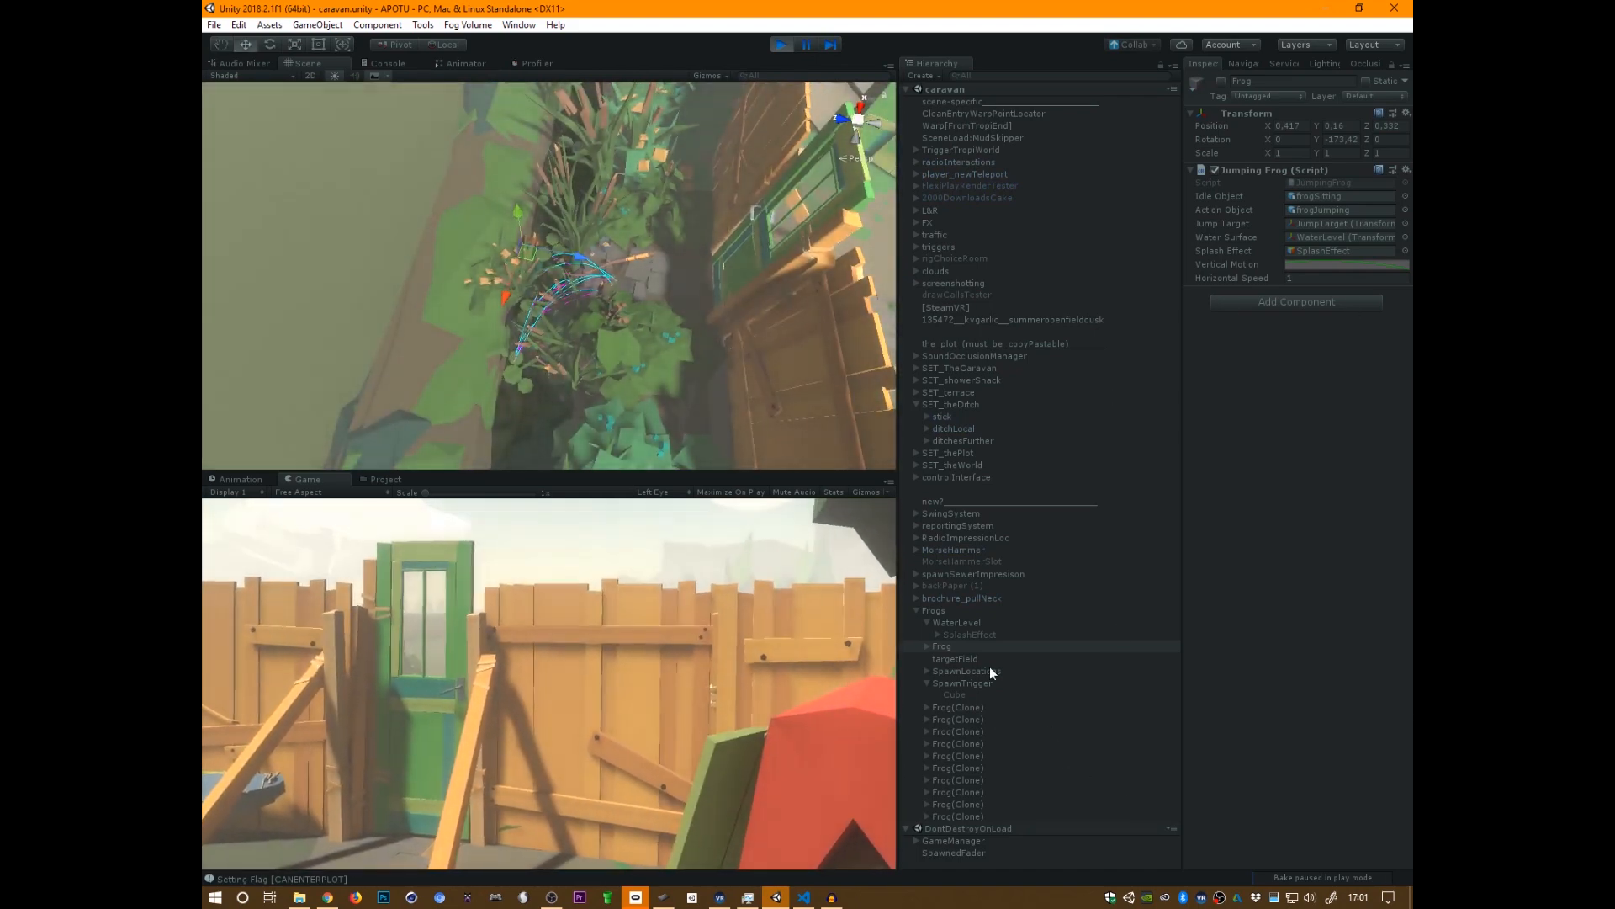
- Enable the Cube under SpawnTrigger, move it over the frogs' ditch area to test the jumps and splash sound, and stop play mode
click(955, 695)
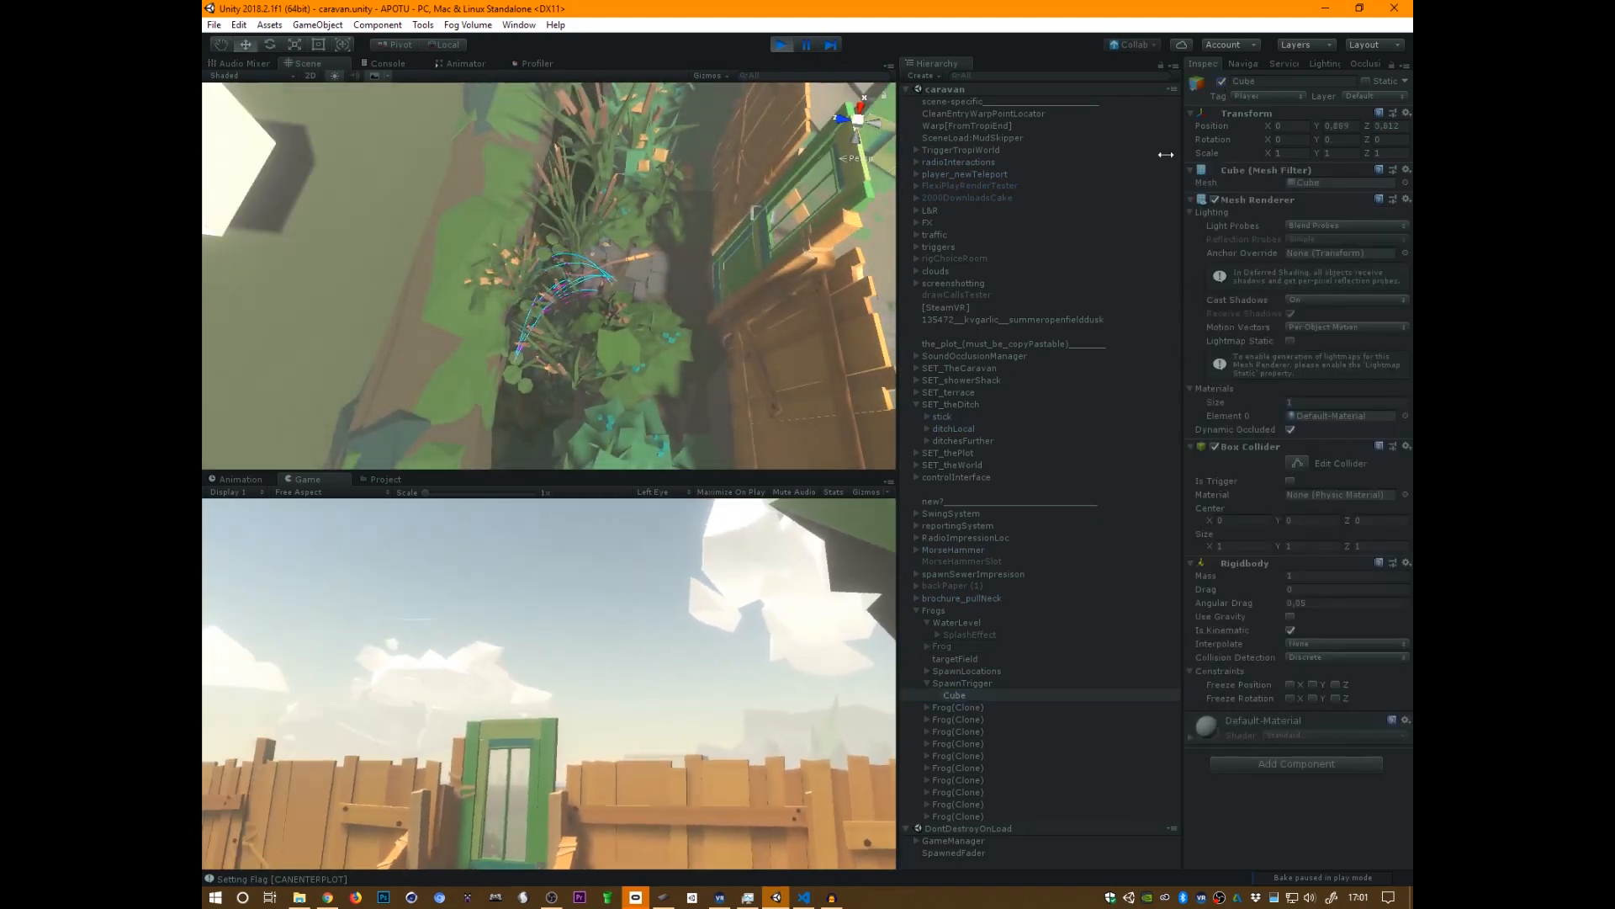
alt+right_drag(593, 276, 684, 296)
middle_drag(685, 296, 847, 360)
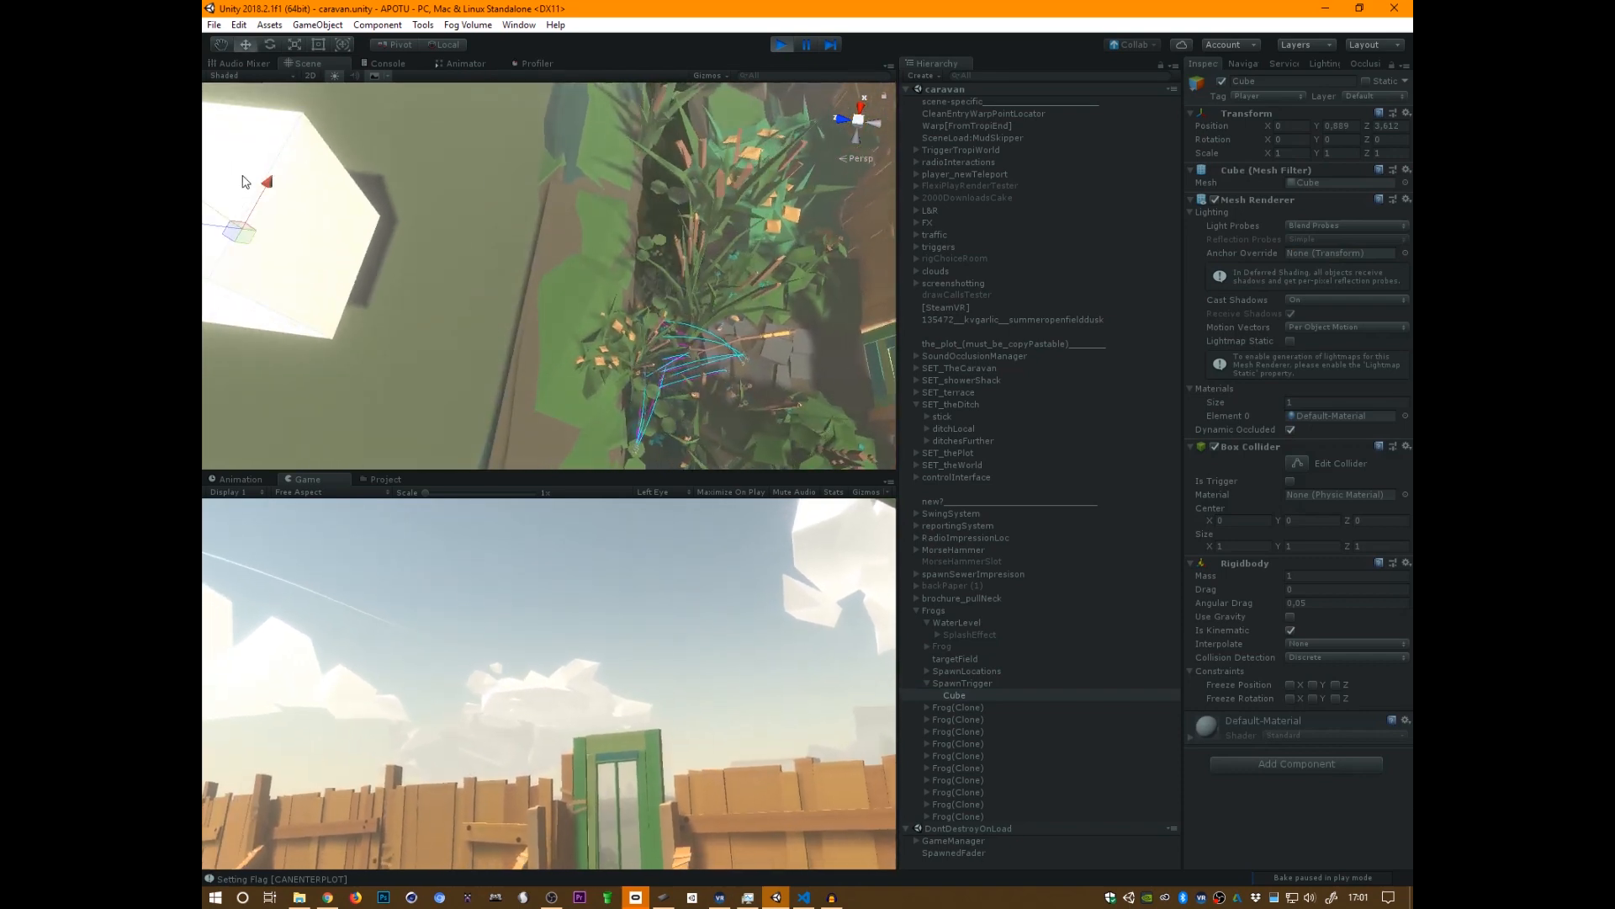
drag(218, 217, 256, 247)
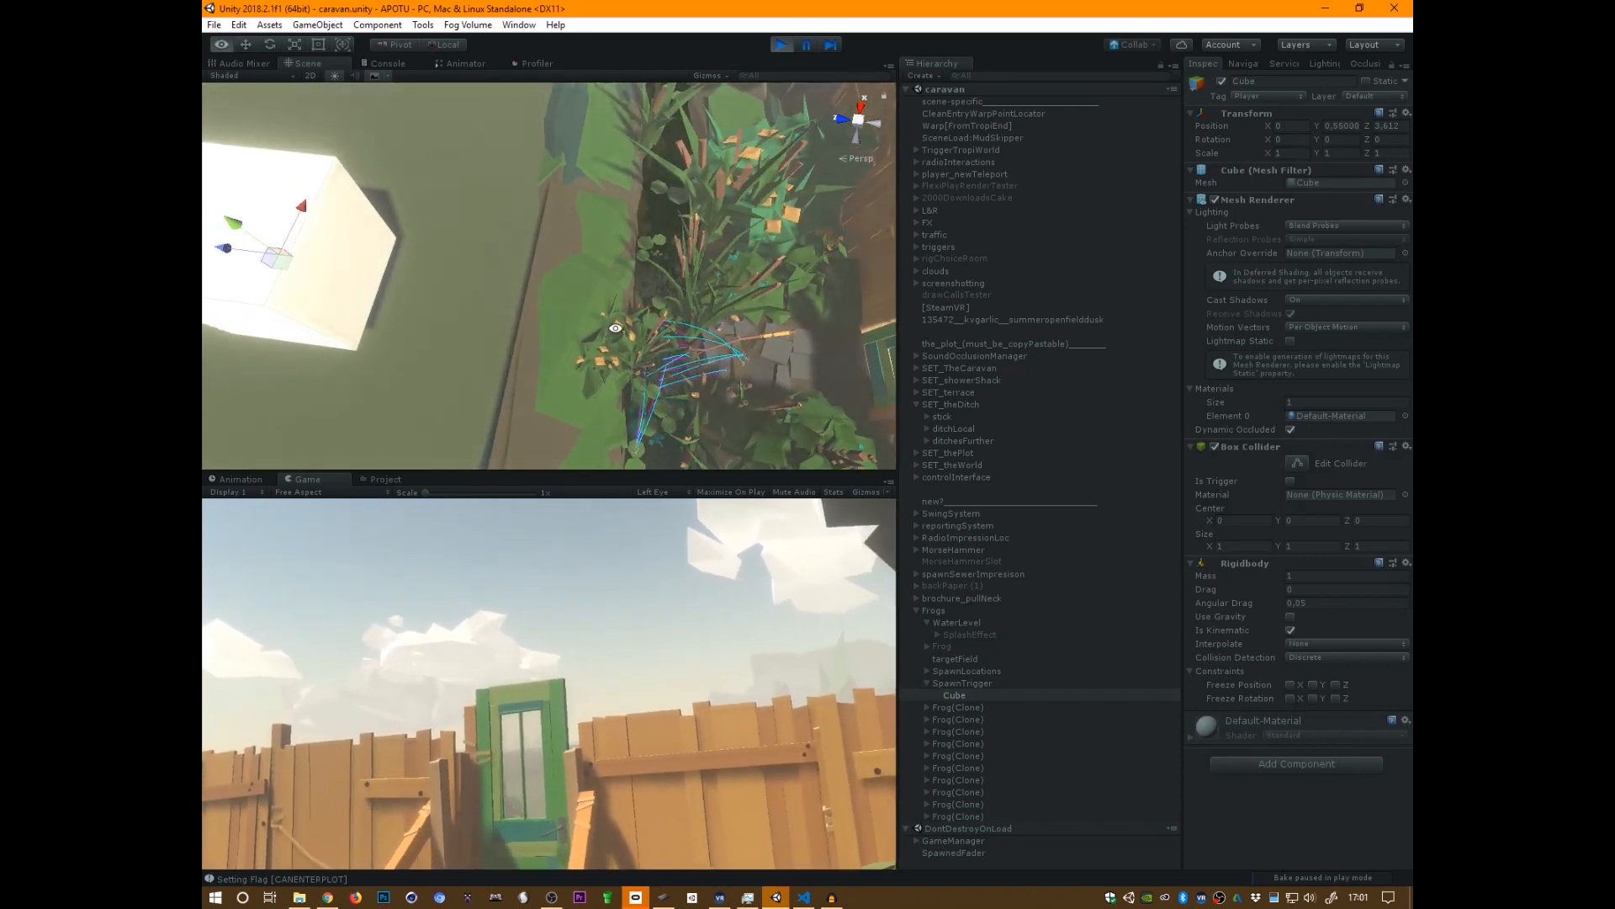
middle_drag(631, 327, 551, 295)
scroll(514, 287, down, 1)
drag(212, 217, 565, 270)
key(w)
right_drag(722, 314, 381, 215)
key(d)
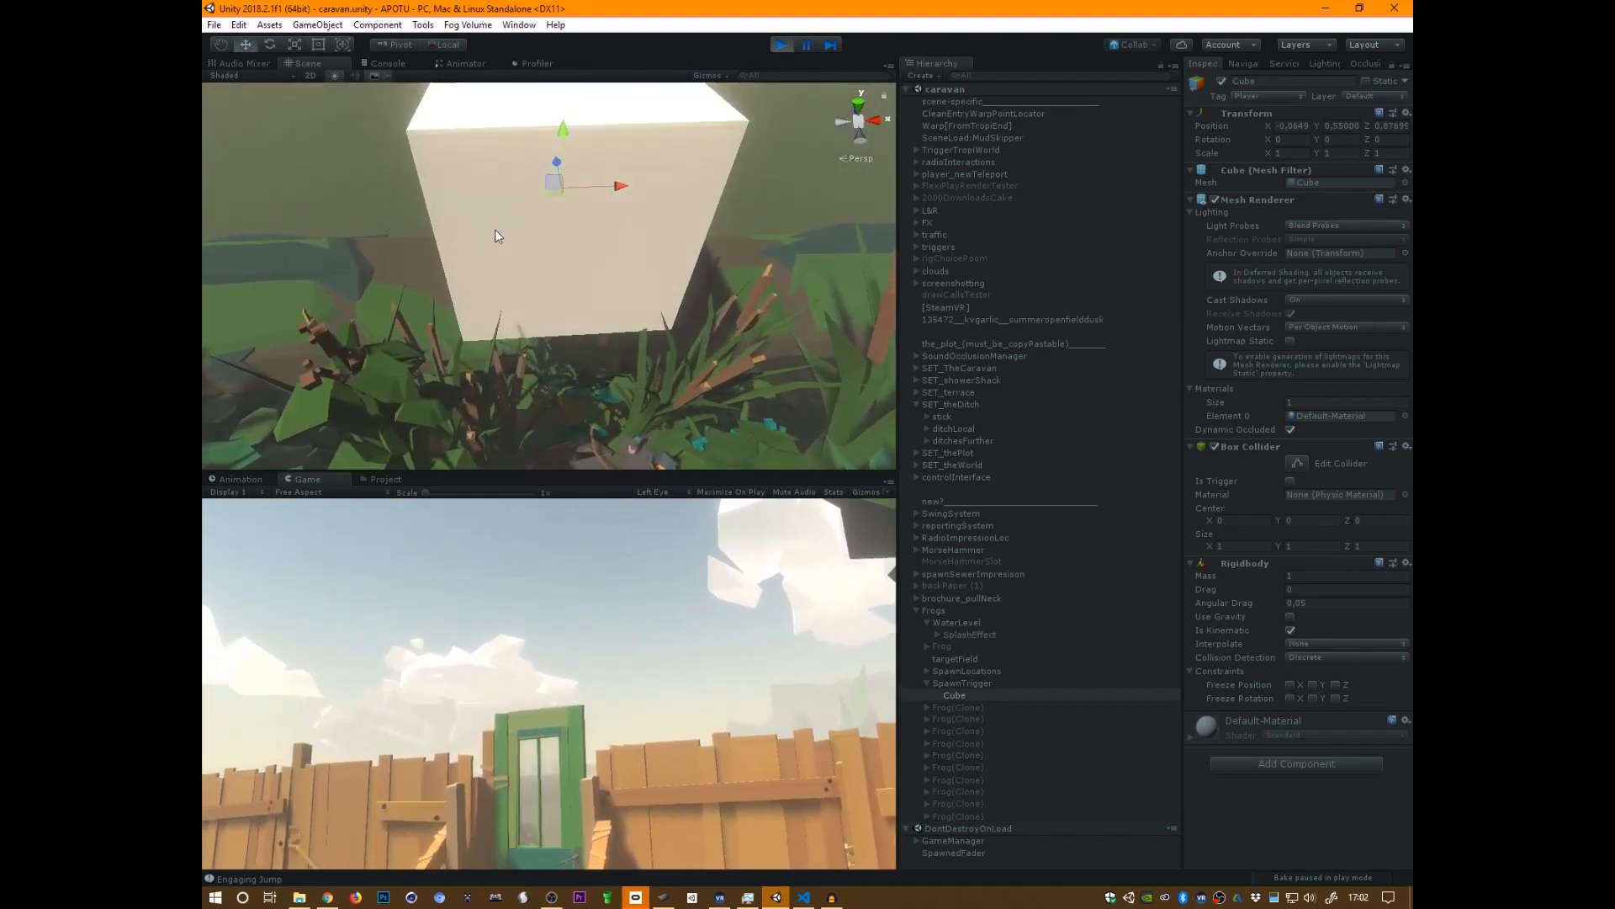
drag(552, 196, 533, 166)
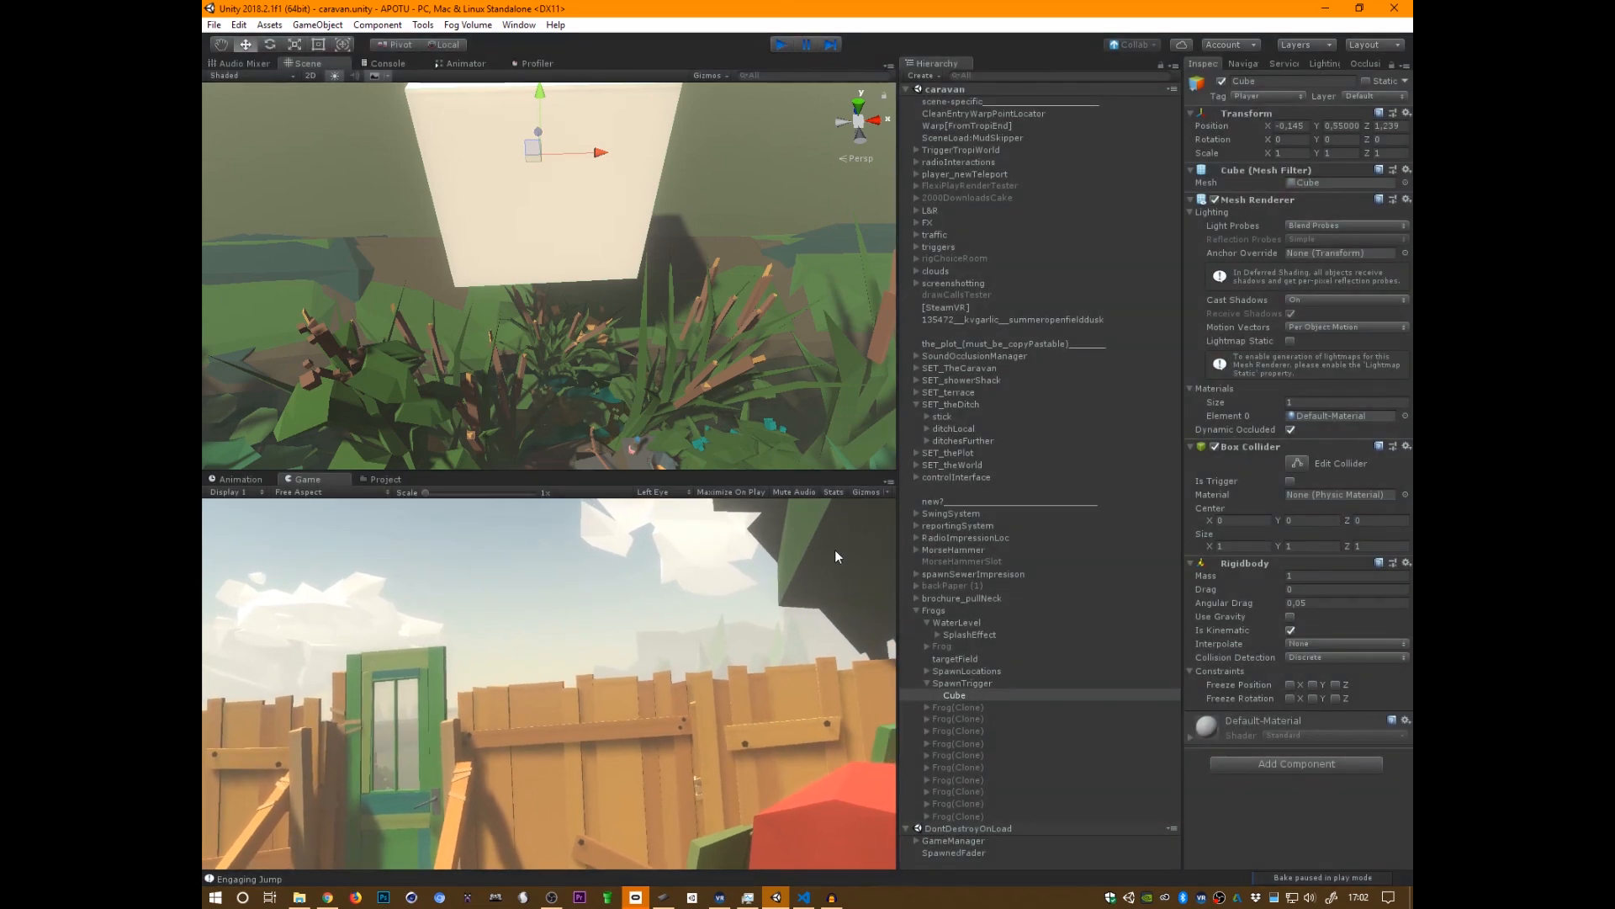
key(ctrl+p)
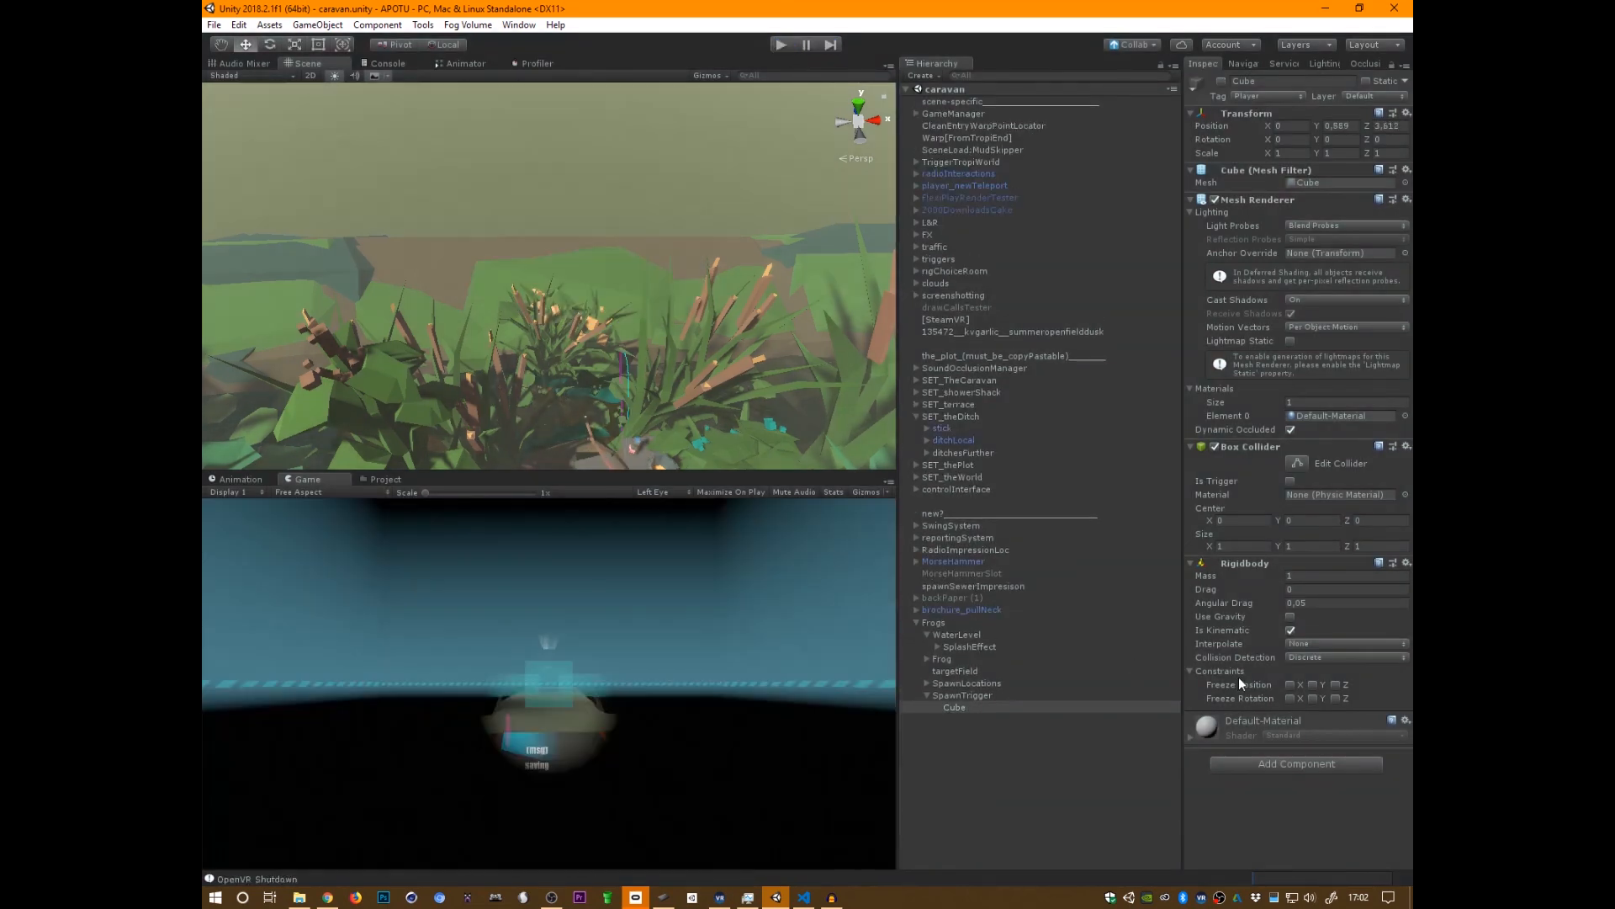
- Open the Frog's JumpingFrog script in Visual Studio Code and examine the SplashEffect declaration and its use in EngageJump
click(946, 659)
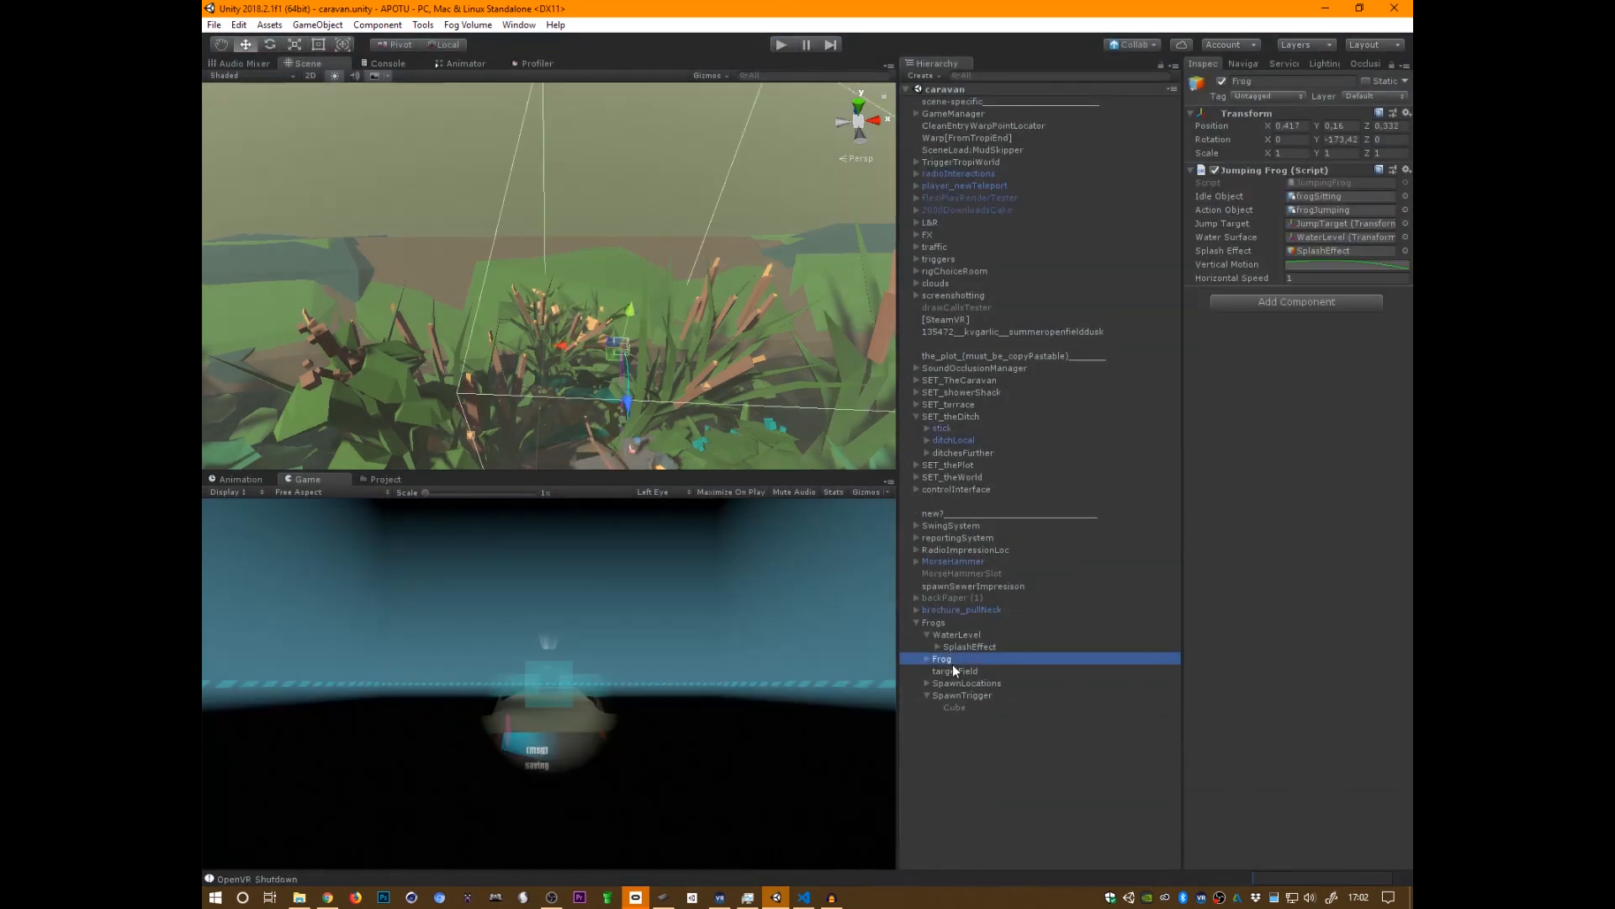
click(1335, 184)
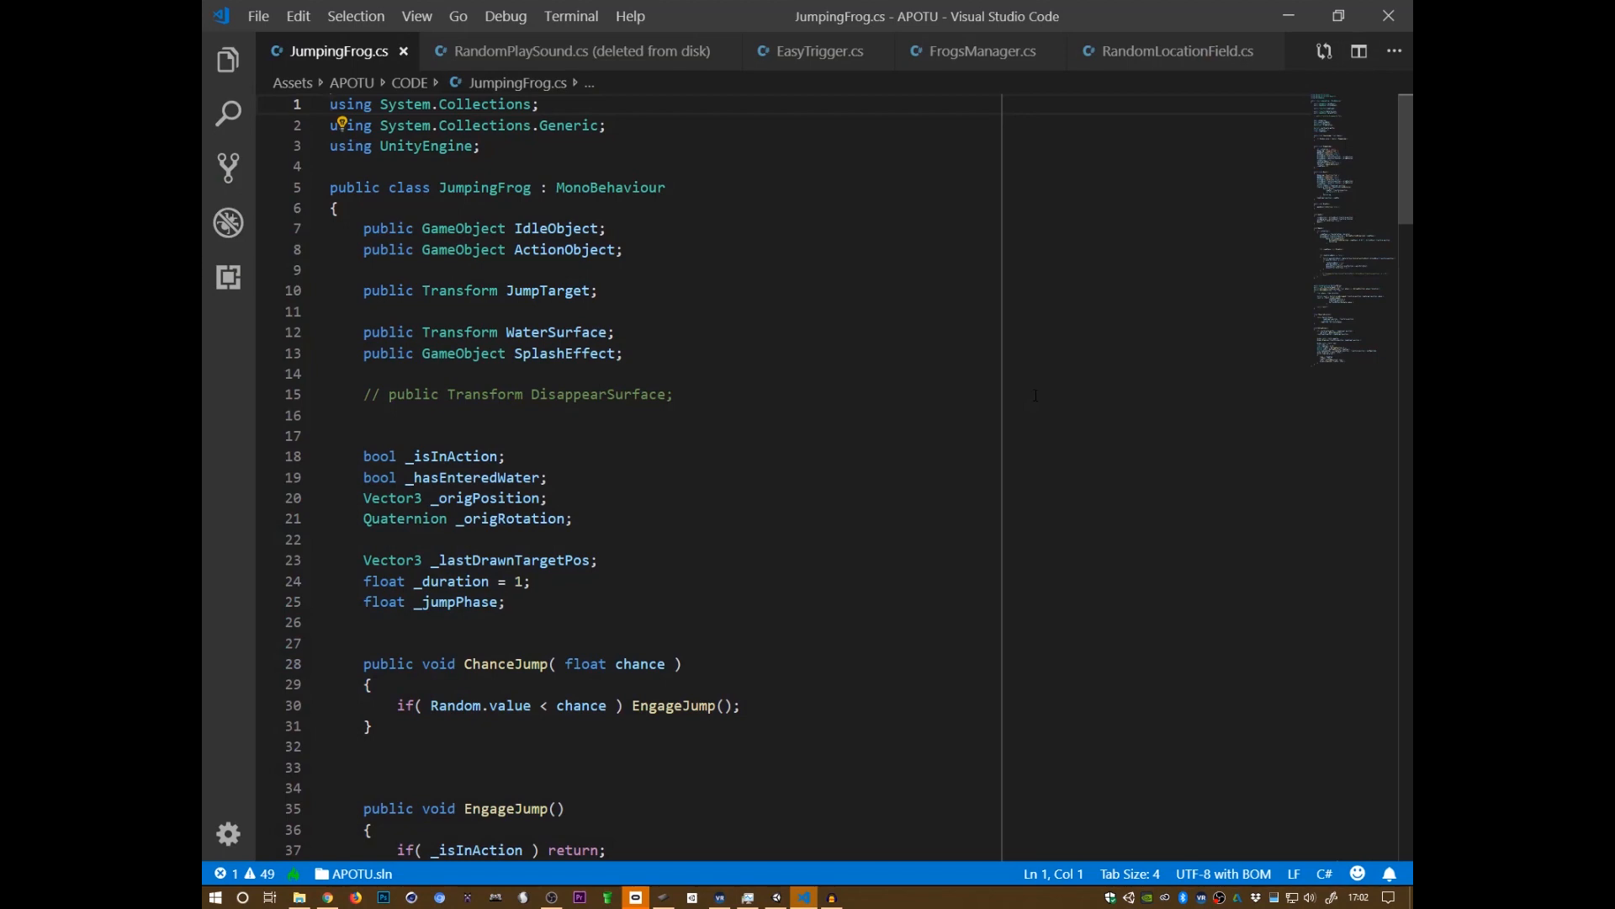
click(566, 353)
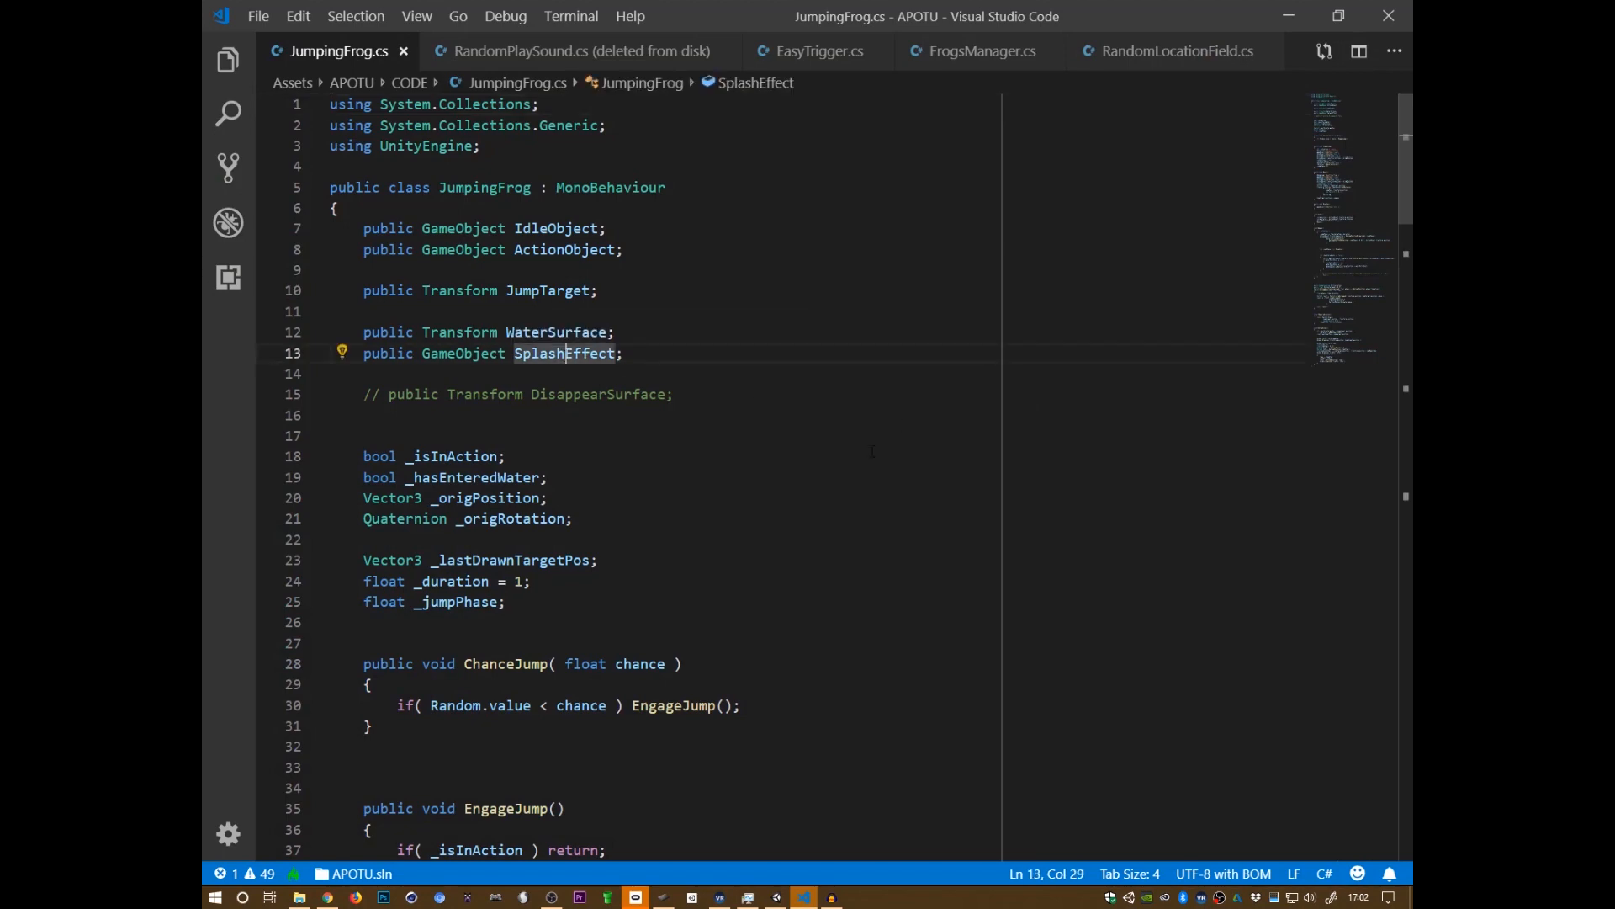
scroll(874, 434, down, 8)
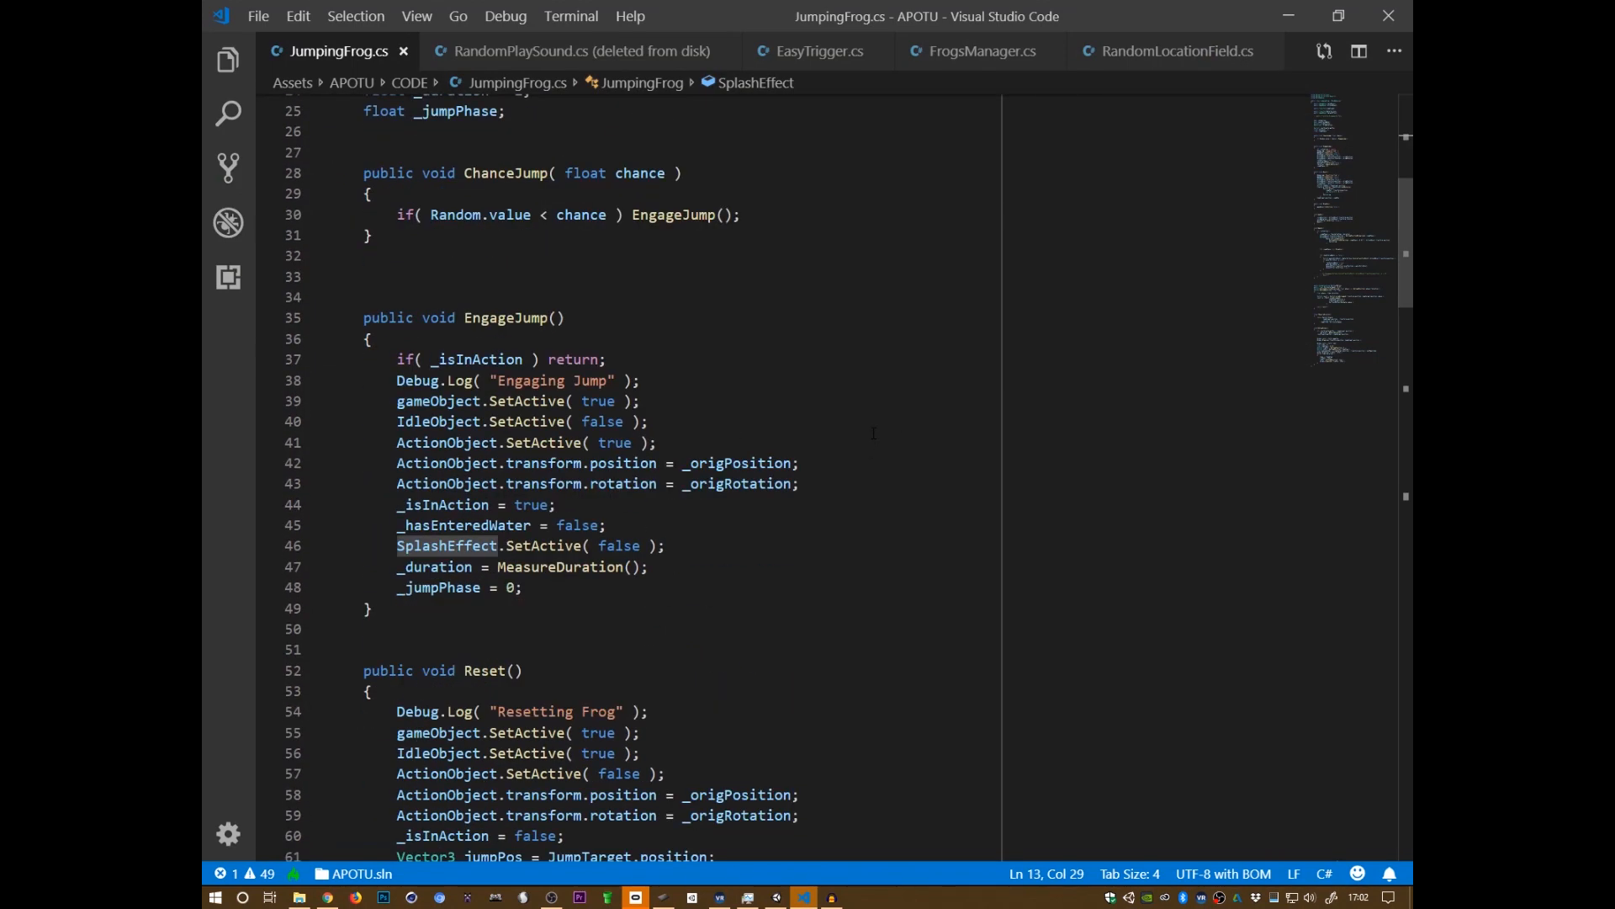
click(656, 297)
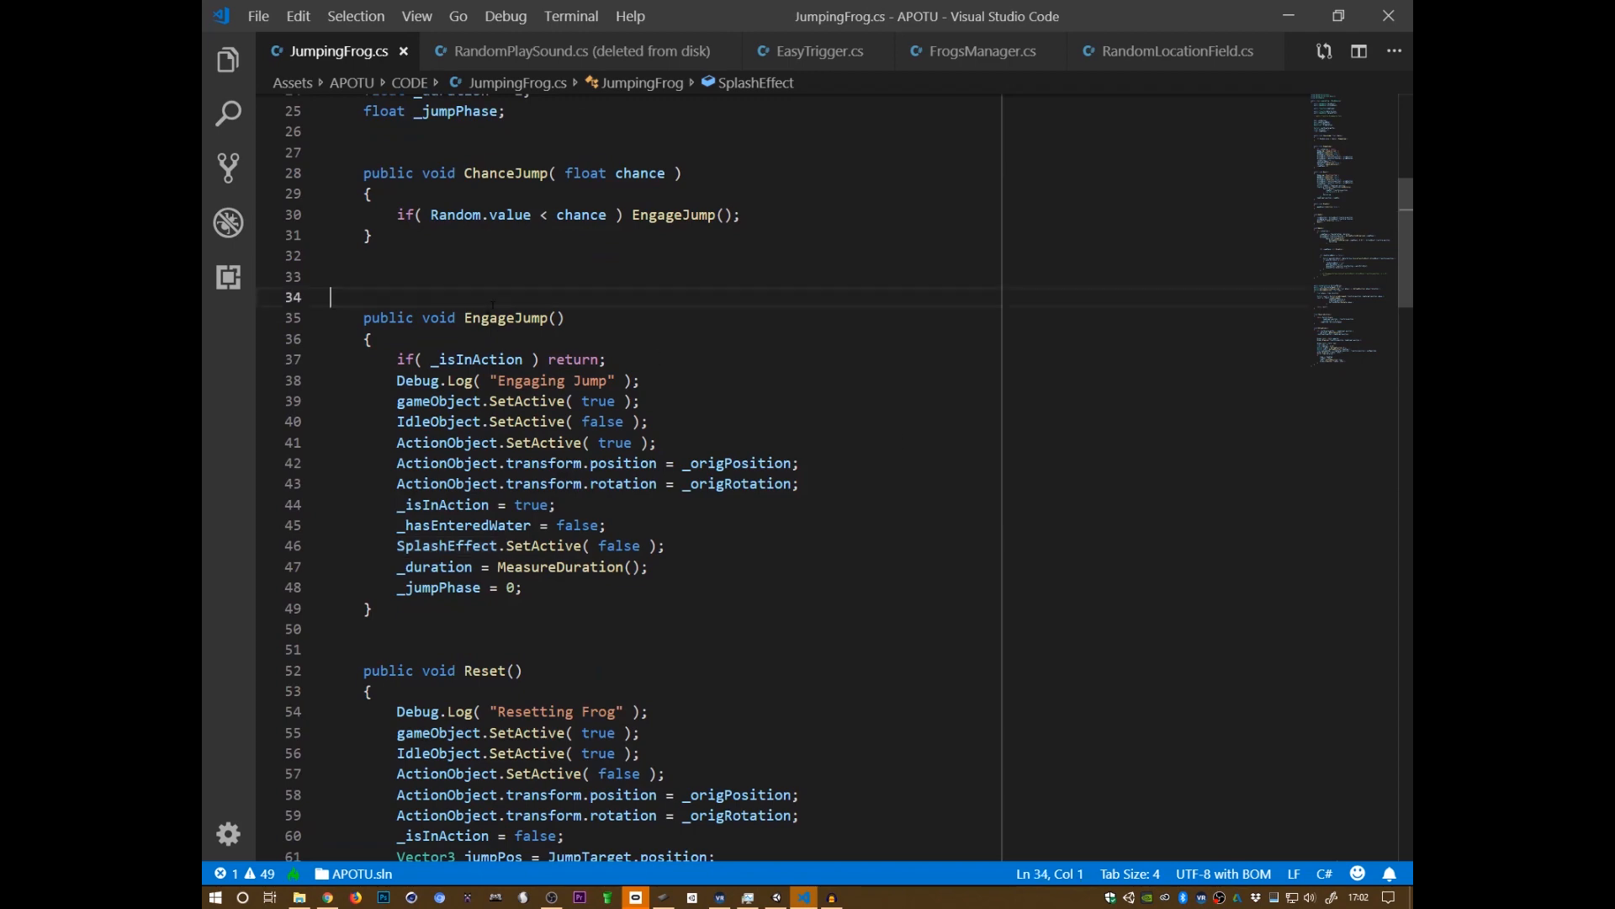
click(423, 546)
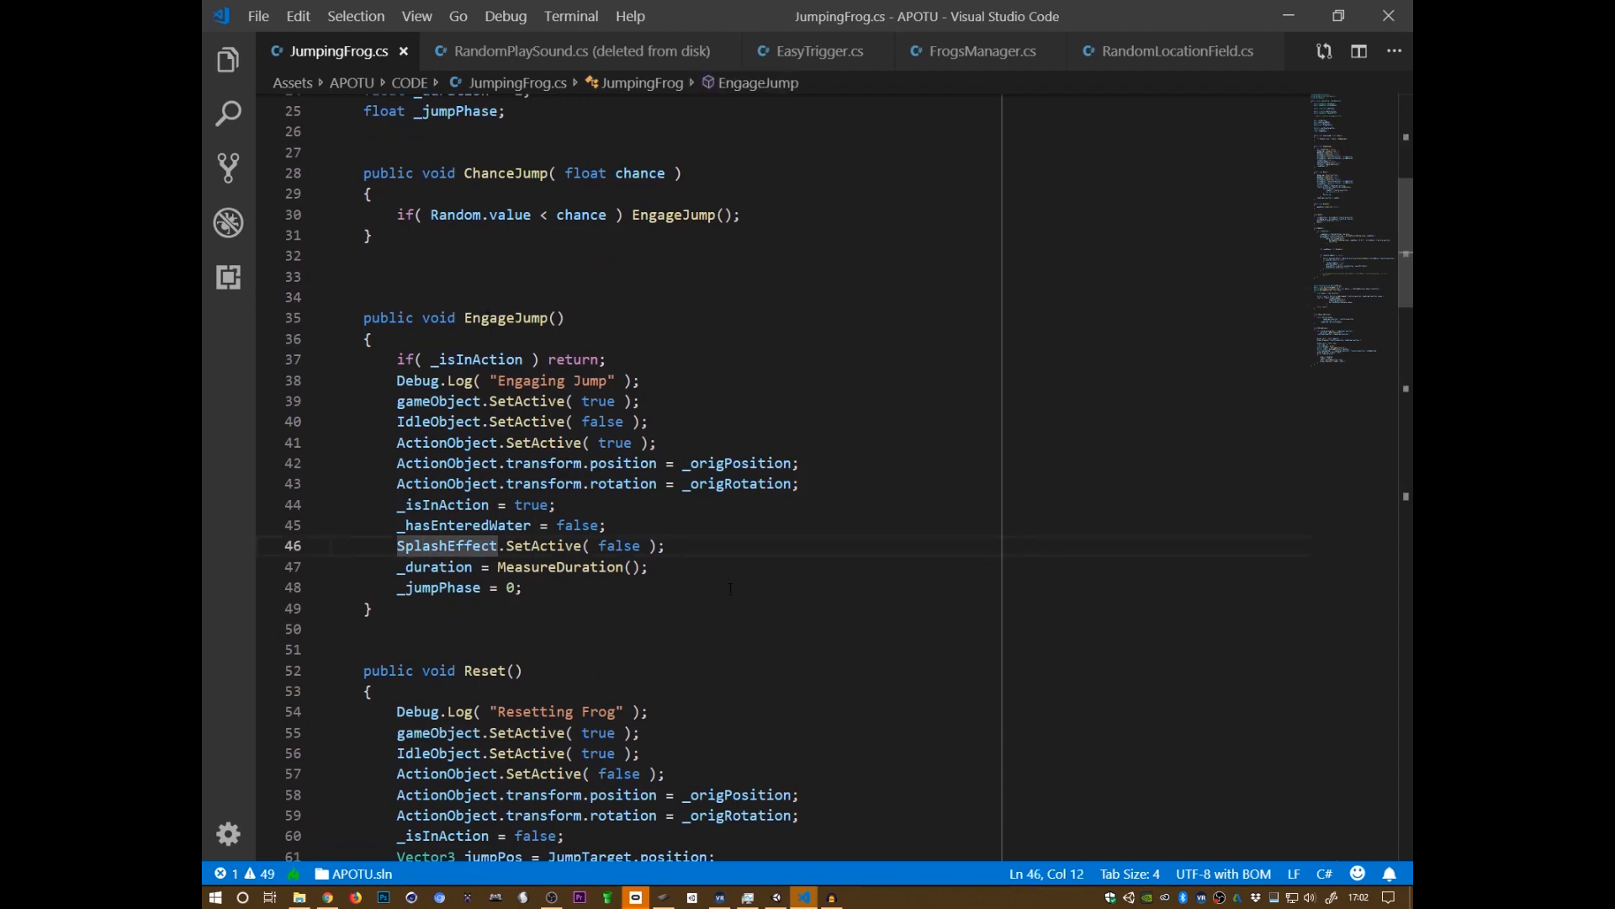
scroll(731, 588, up, 8)
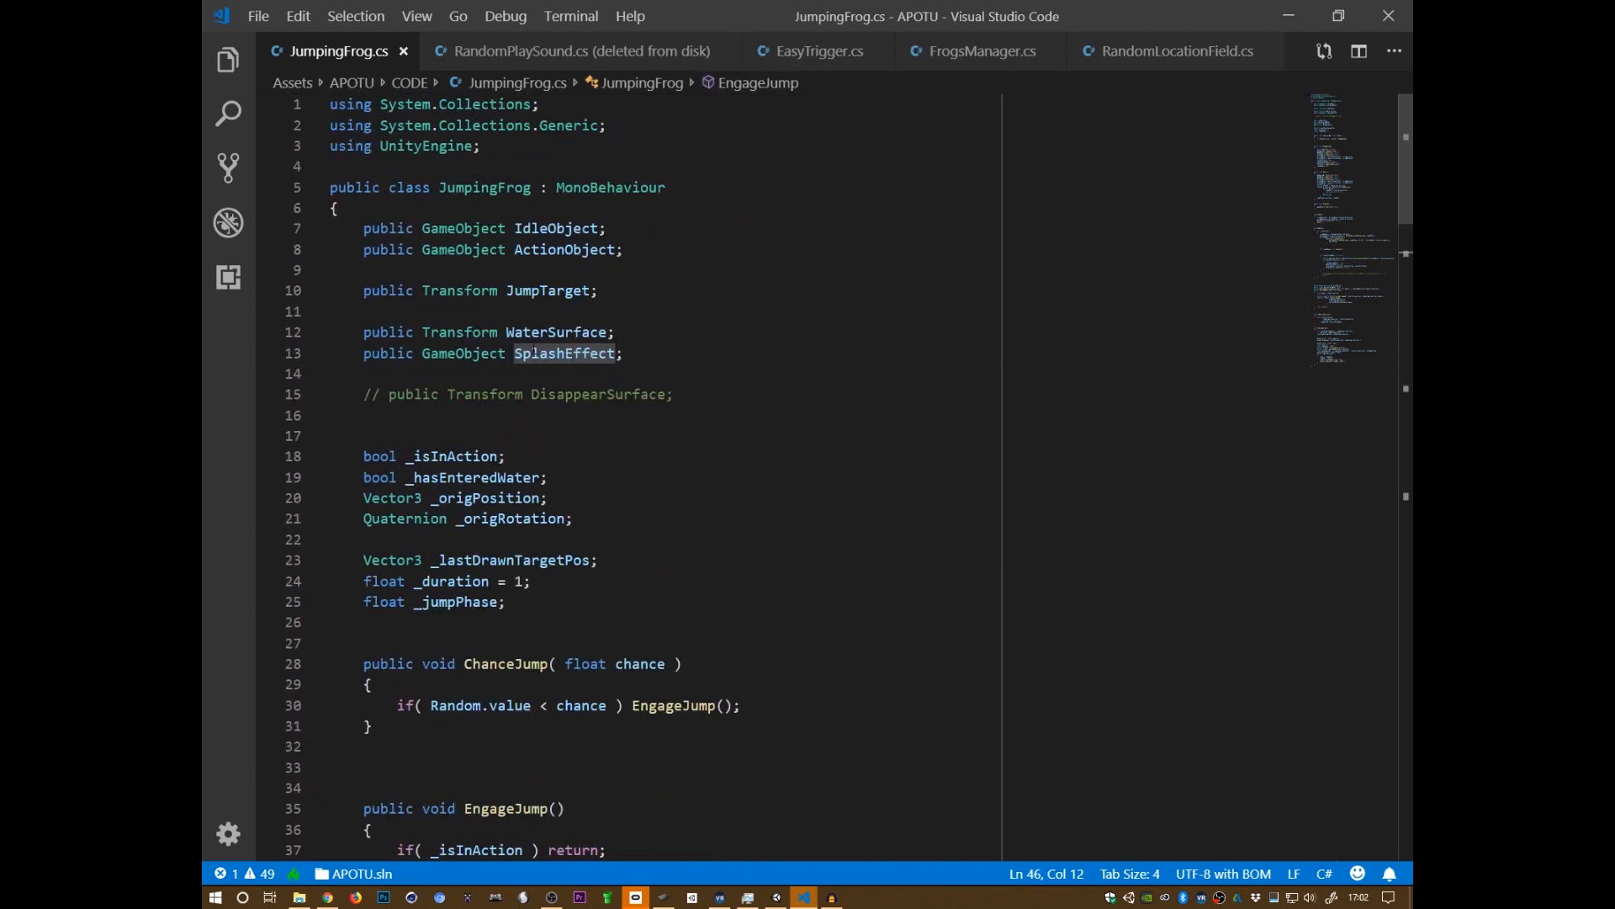
click(533, 353)
click(490, 354)
double_click(575, 353)
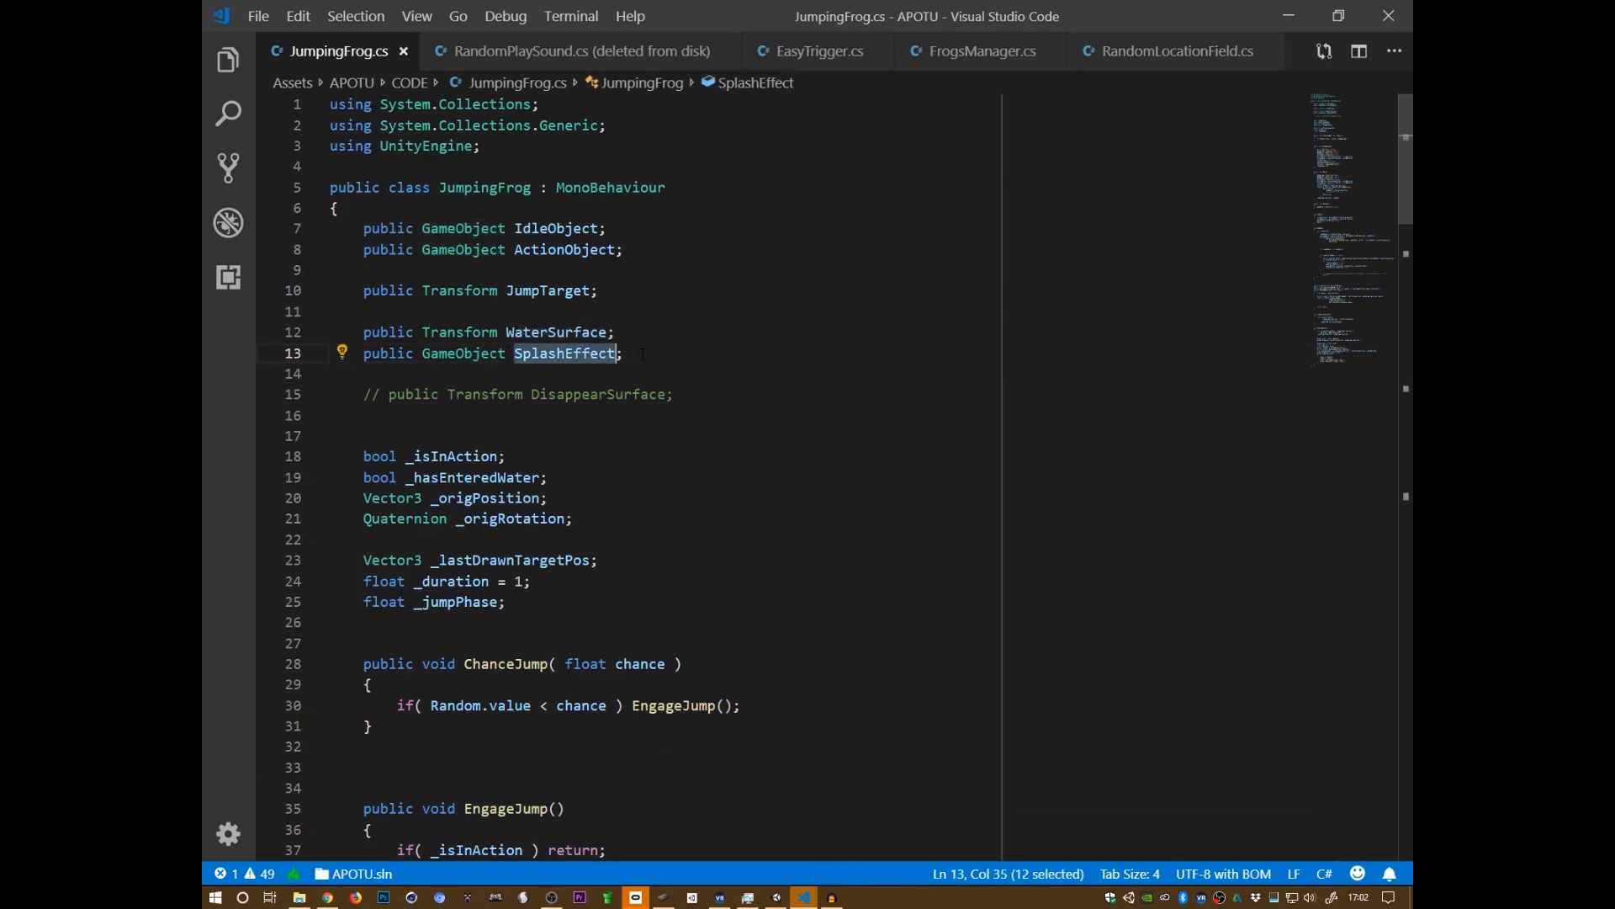
scroll(643, 353, down, 7)
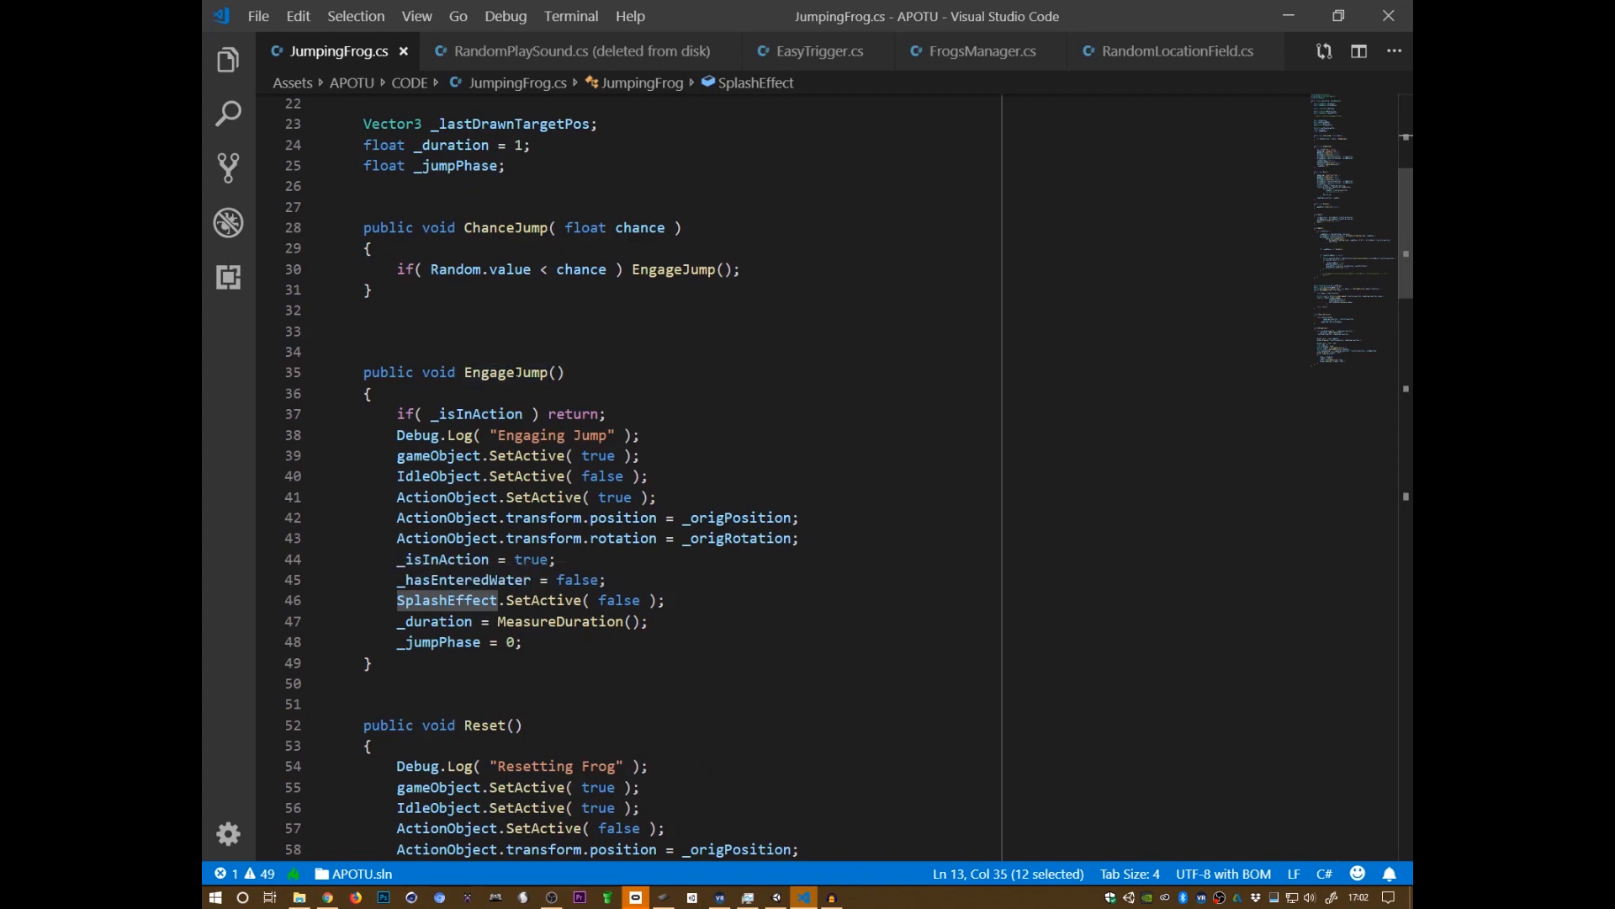
- Comment out the SplashEffect.SetActive( false ) line in the EngageJump method
click(407, 604)
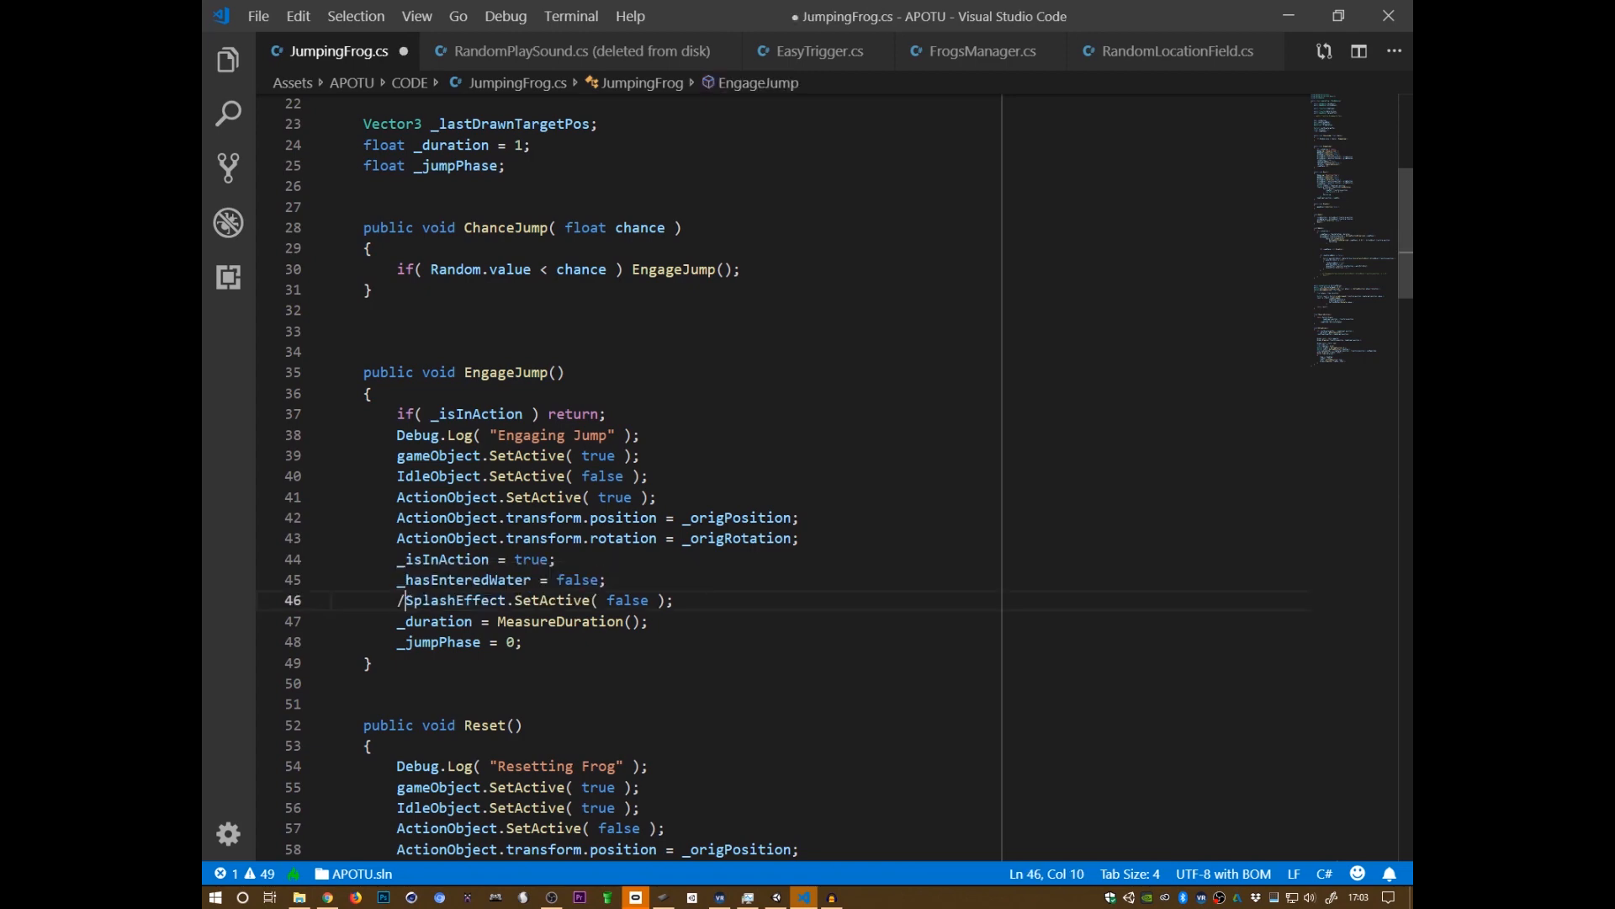
key(ctrl+slash)
scroll(619, 578, down, 5)
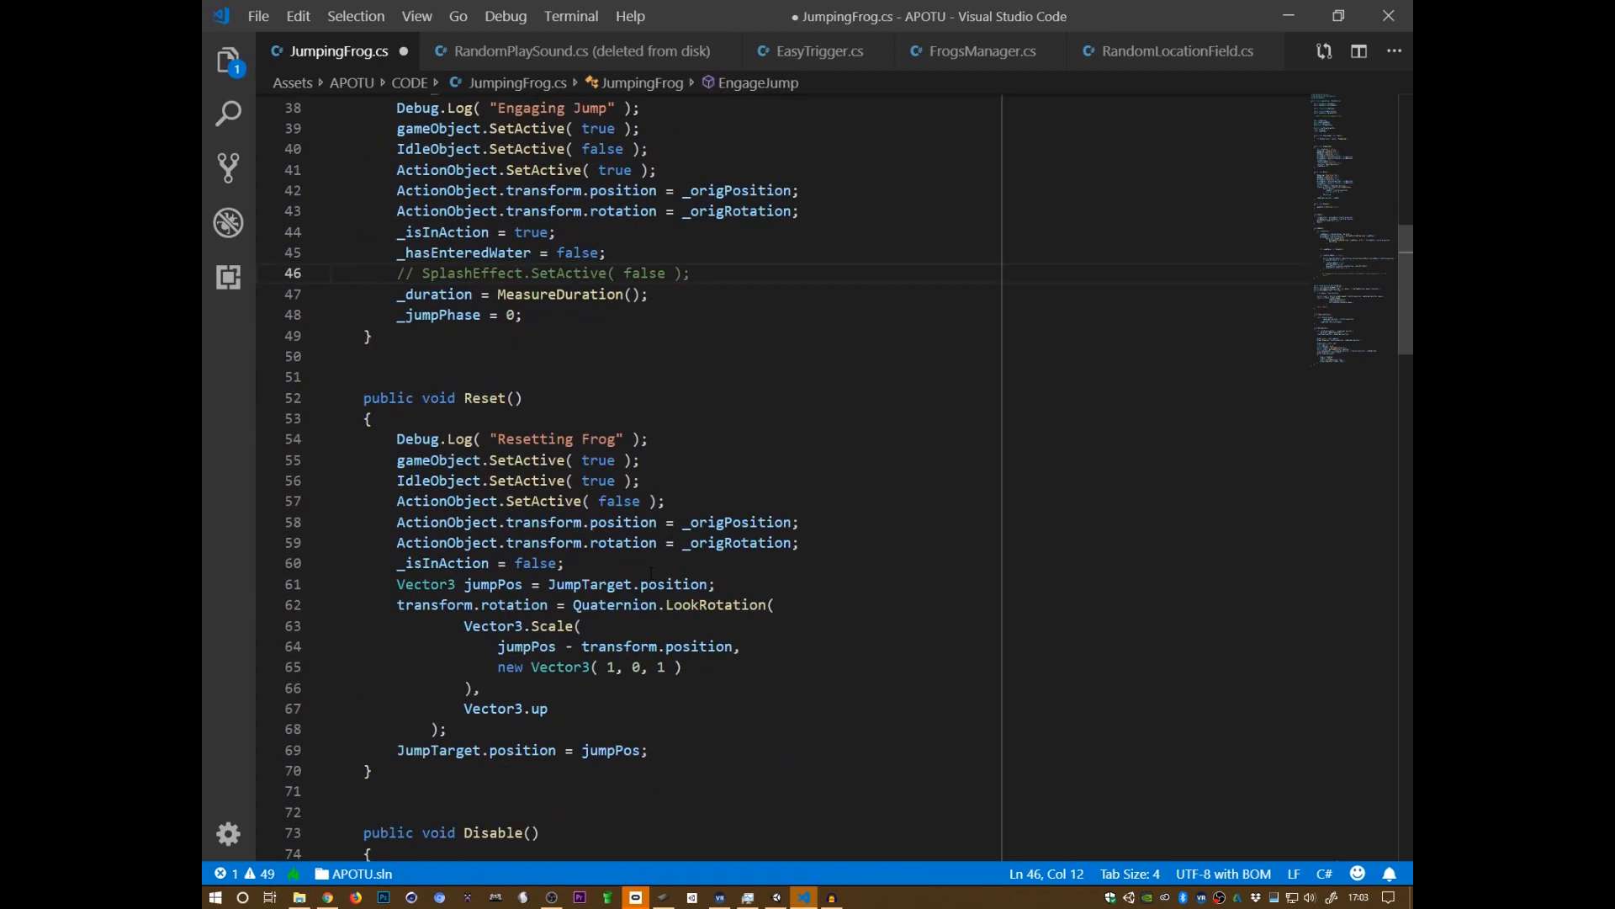
- Locate the SplashEffect declaration's other references and examine the SplashEffect.SetActive( false ) call in Awake
scroll(923, 442, up, 12)
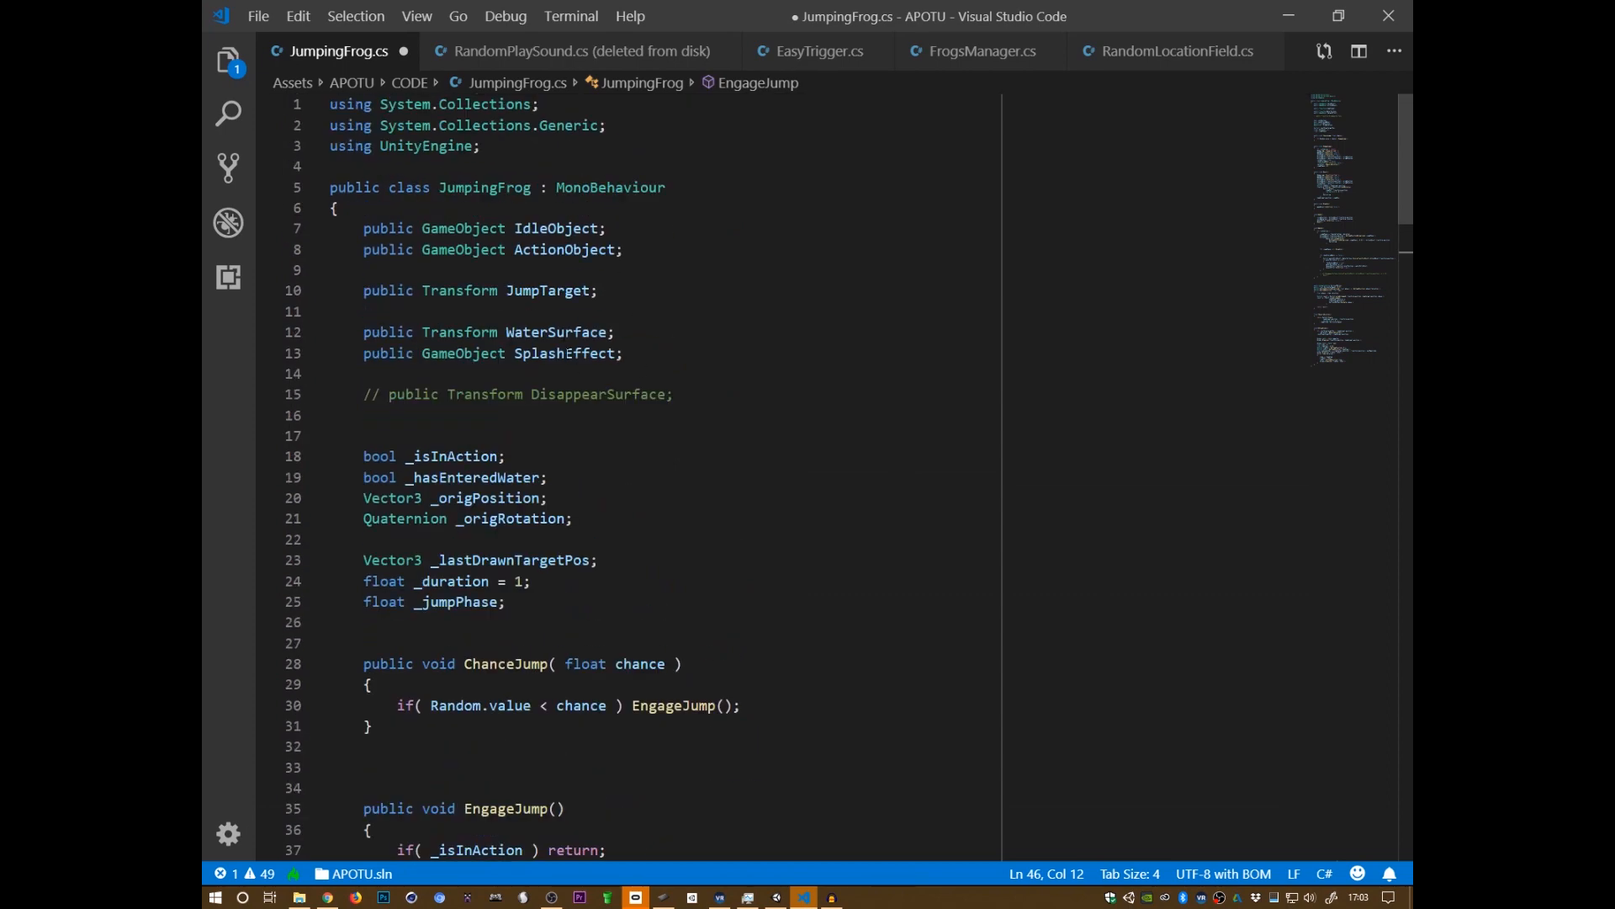
double_click(568, 352)
click(1406, 390)
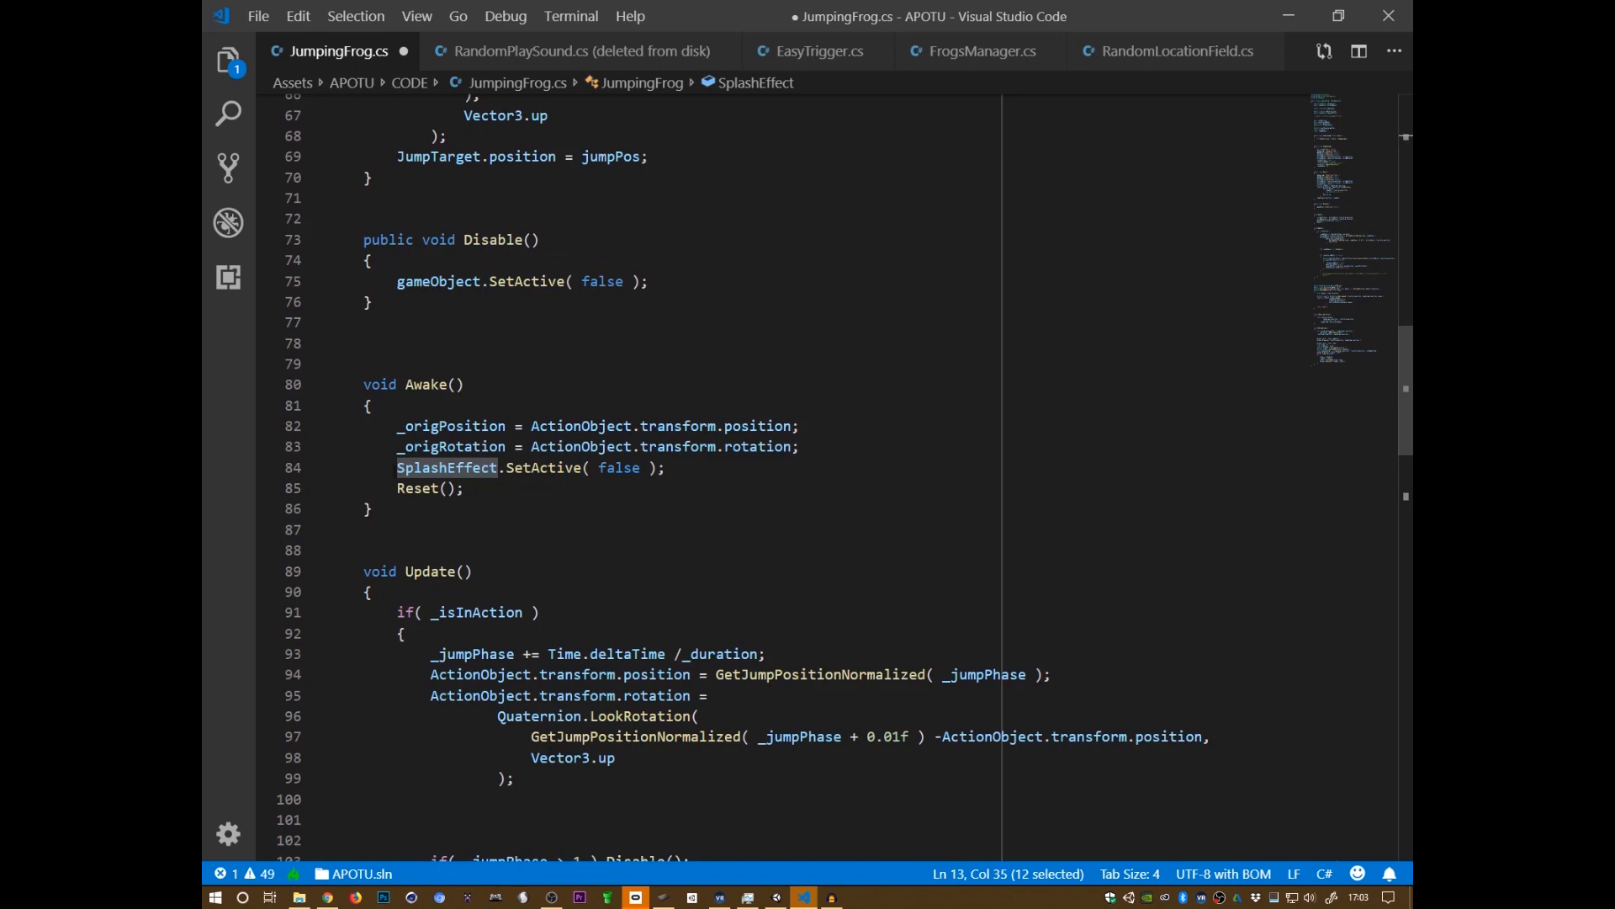
click(399, 468)
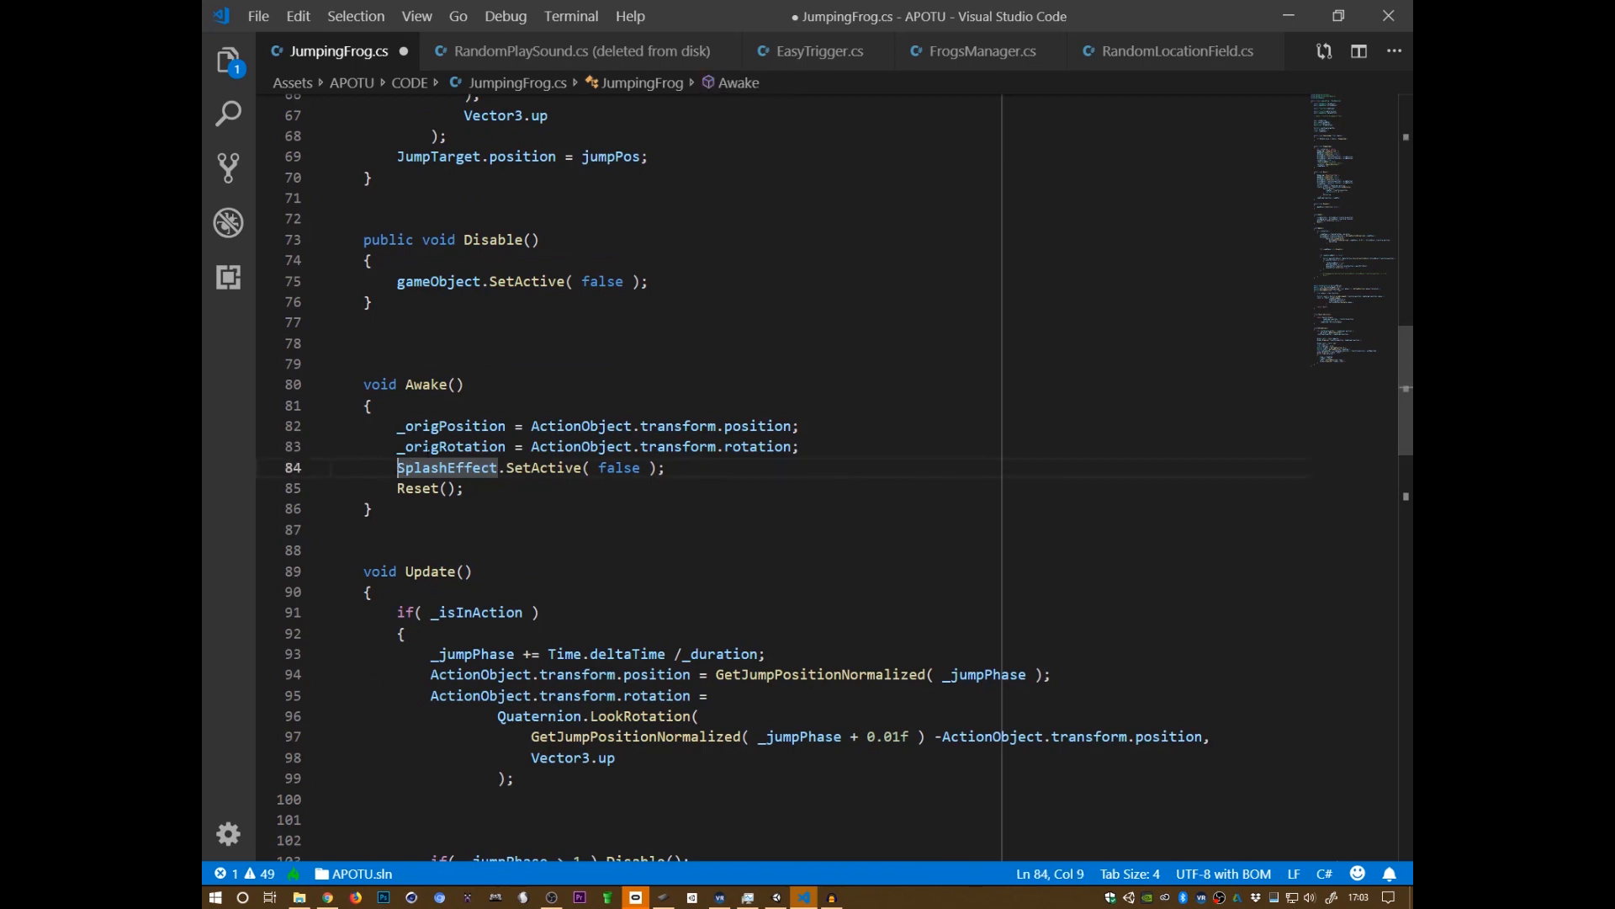
triple_click(446, 468)
click(557, 467)
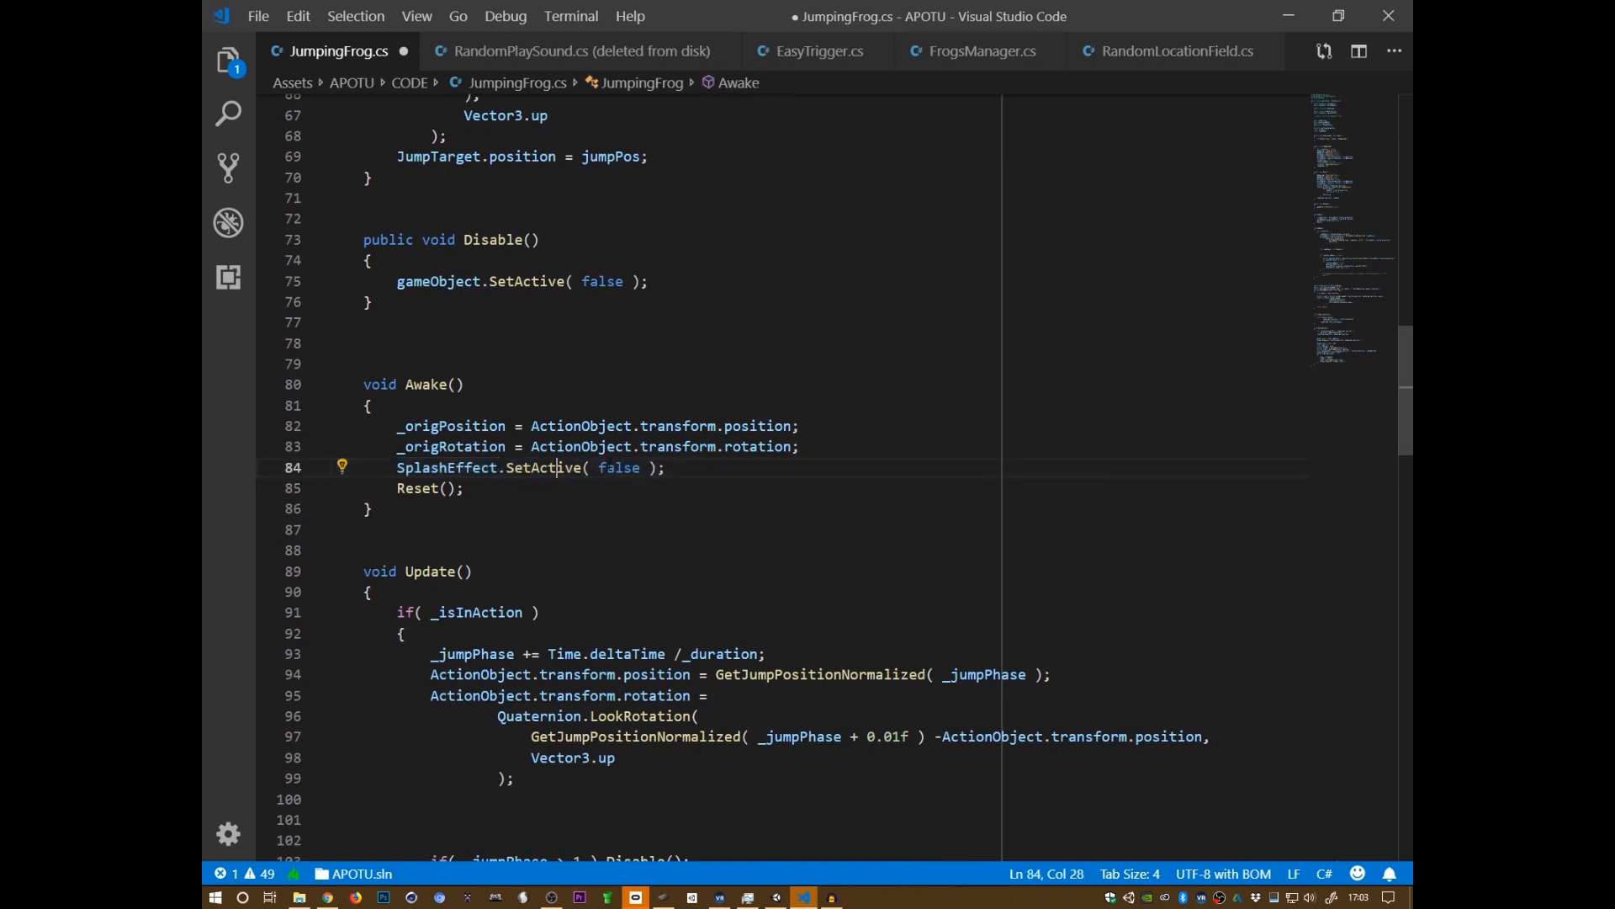
click(609, 468)
click(667, 468)
double_click(517, 467)
click(679, 468)
click(447, 468)
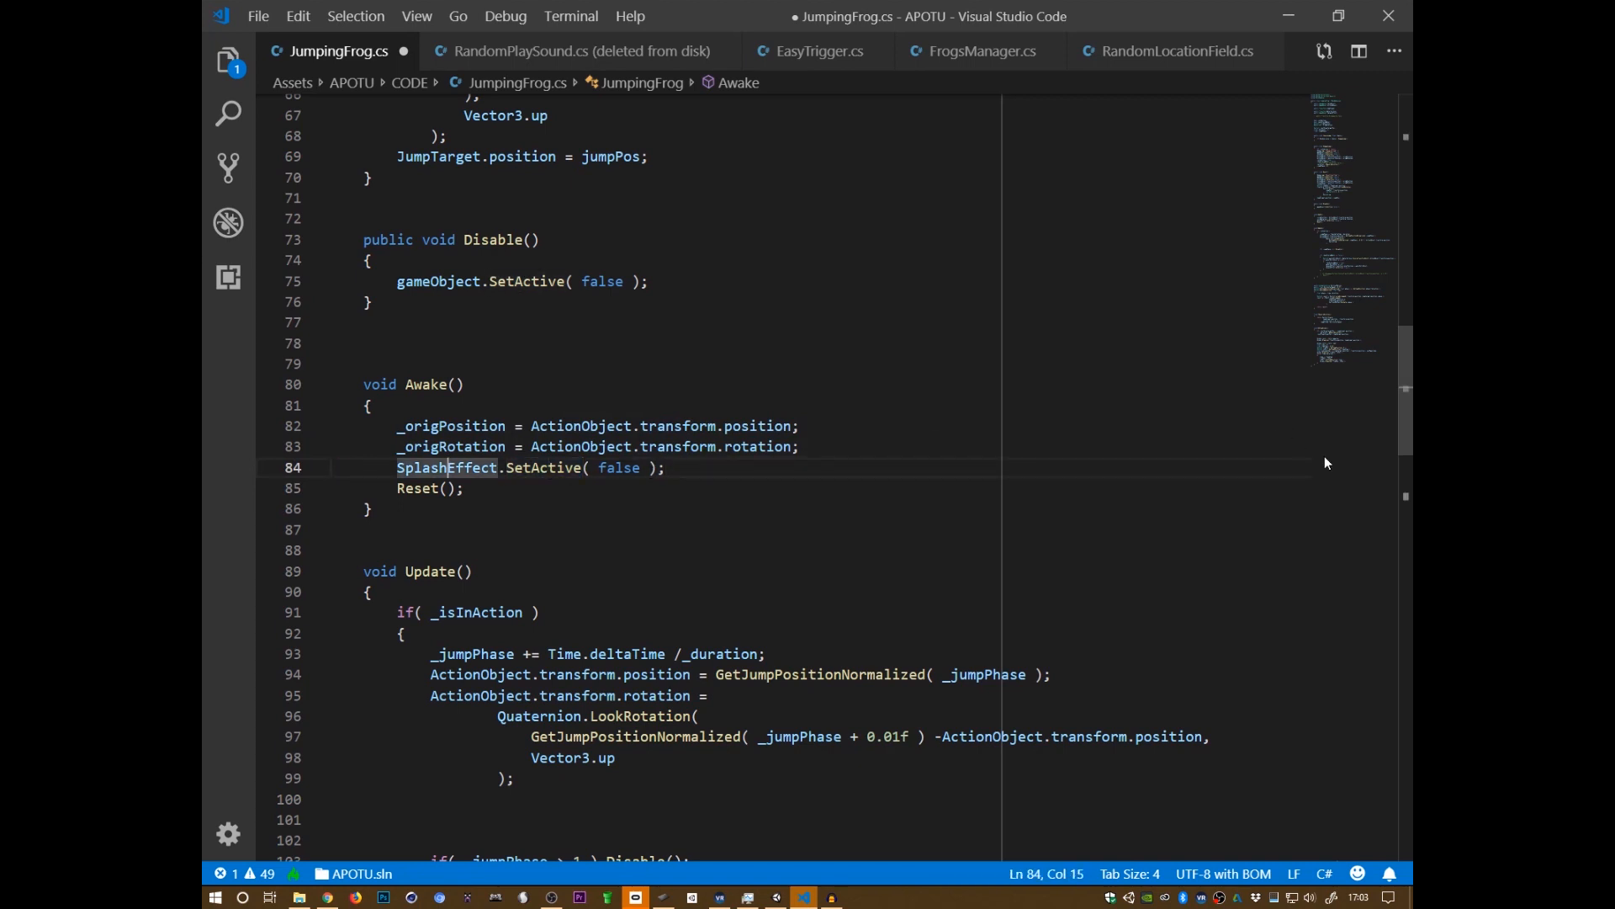
- Examine the _hasEnteredWater block in Update that positions and activates SplashEffect at the water entry point
click(1406, 495)
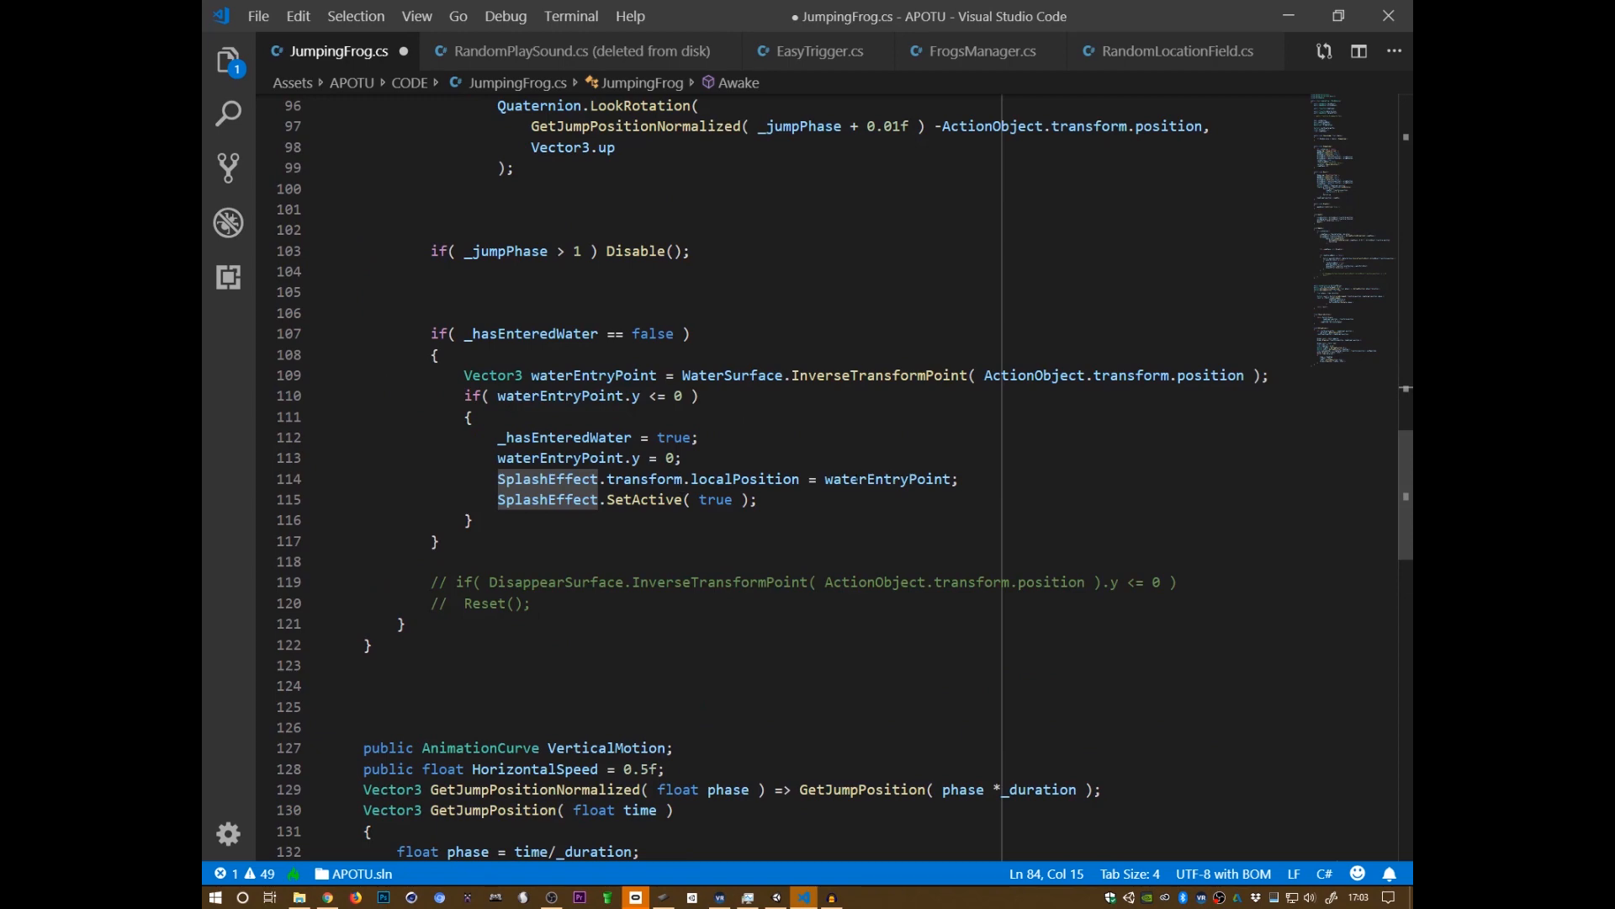
click(557, 499)
scroll(673, 510, up, 4)
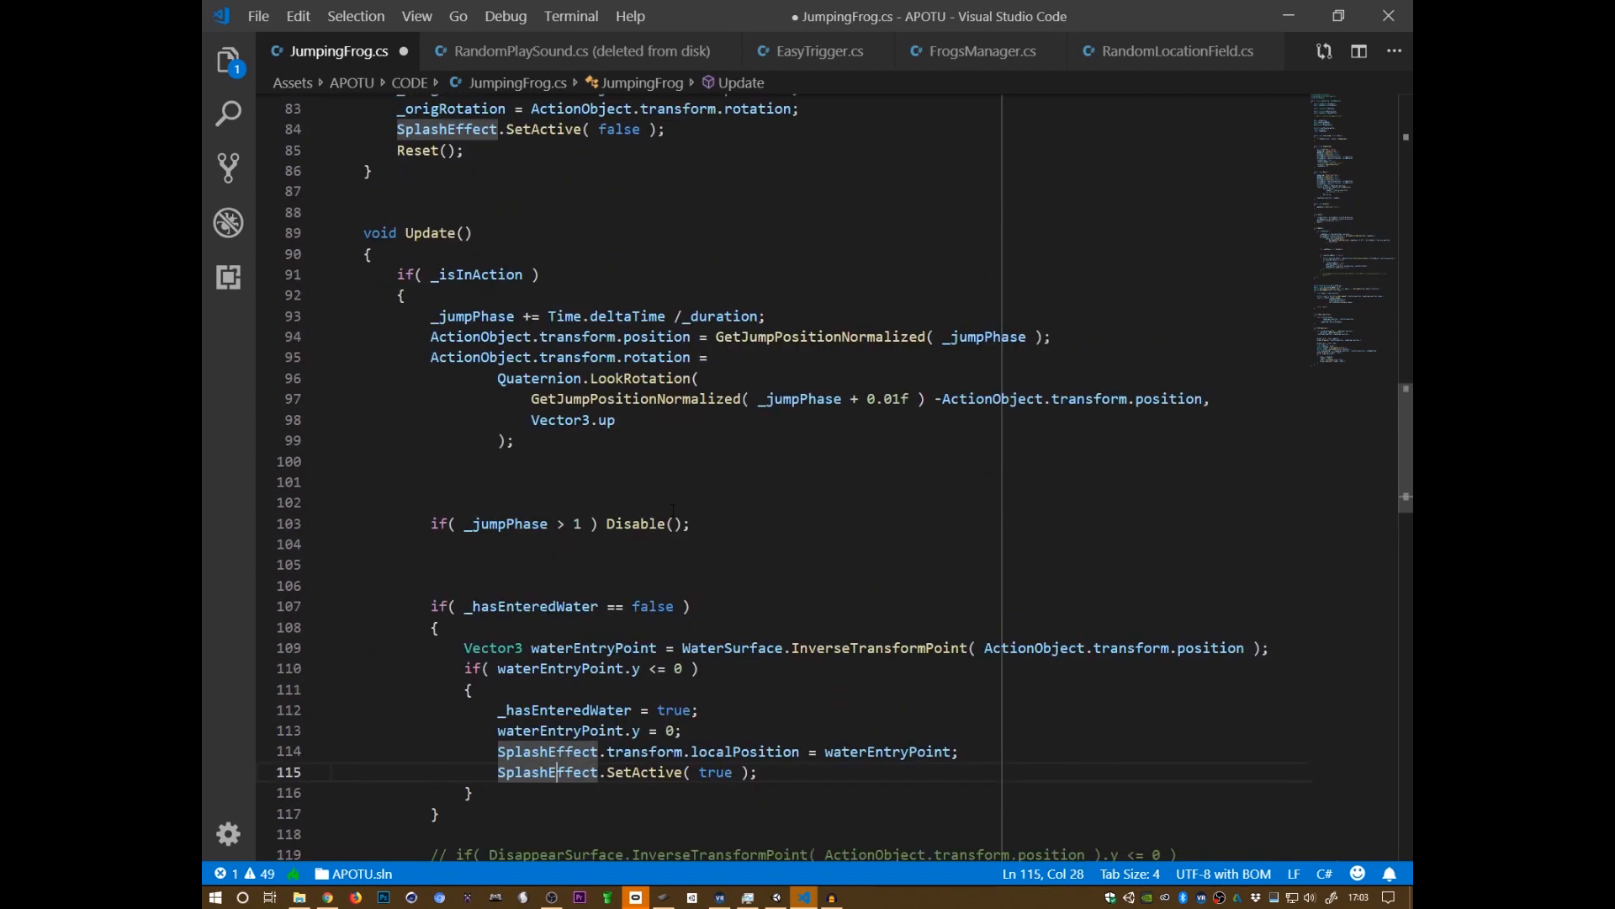
scroll(673, 508, down, 3)
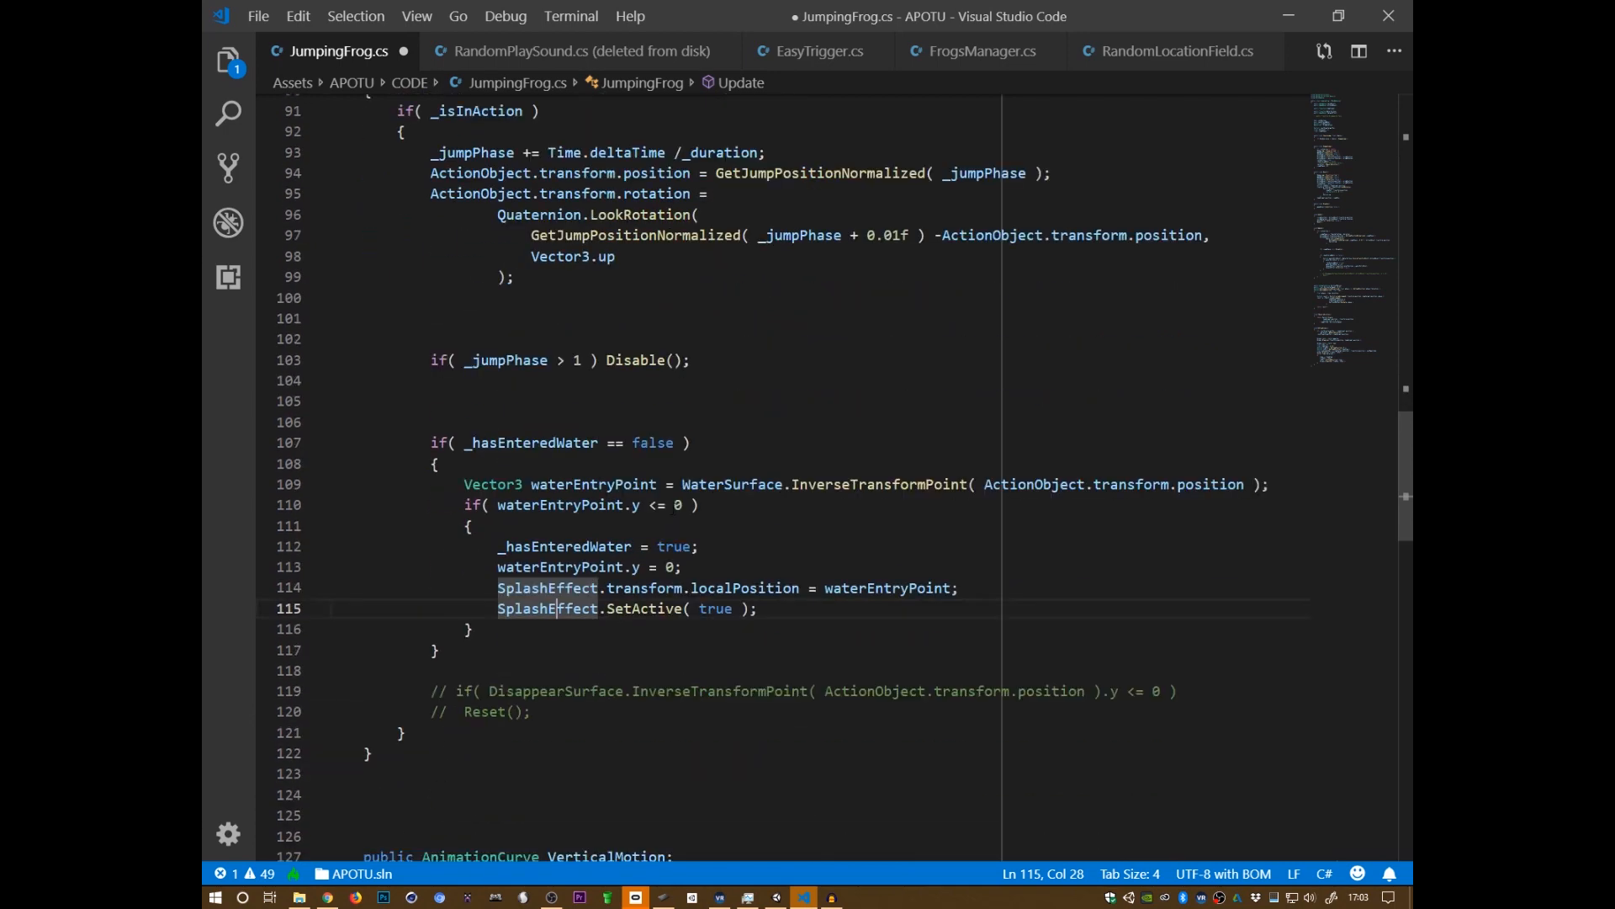
click(526, 443)
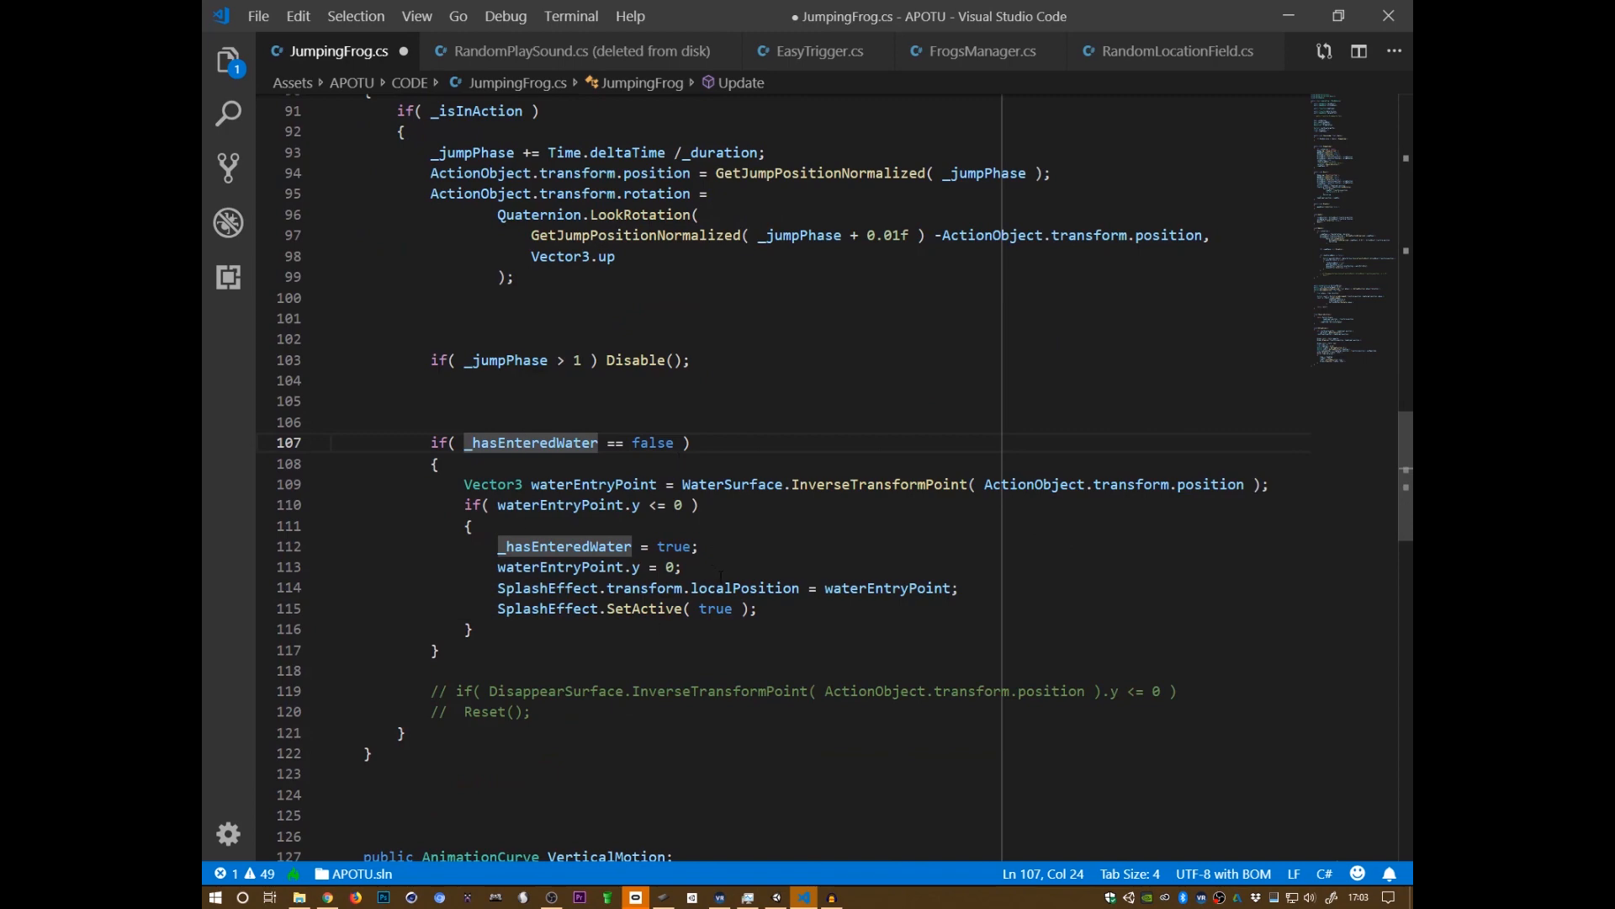
scroll(725, 572, up, 3)
scroll(725, 572, down, 2)
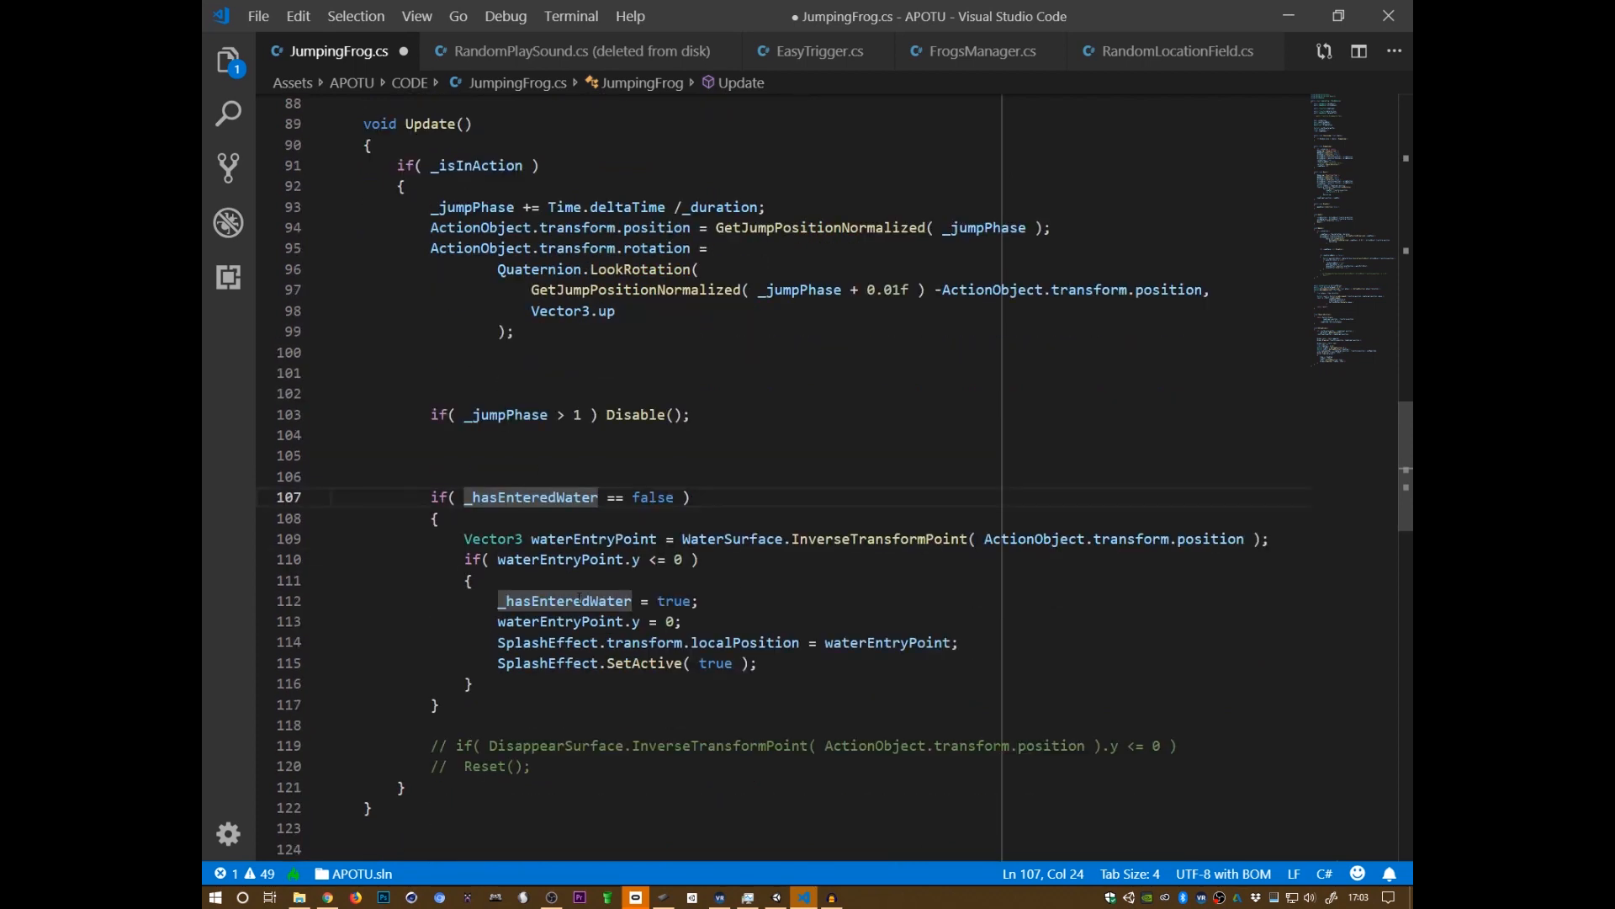
mouse_move(579, 598)
scroll(495, 363, up, 10)
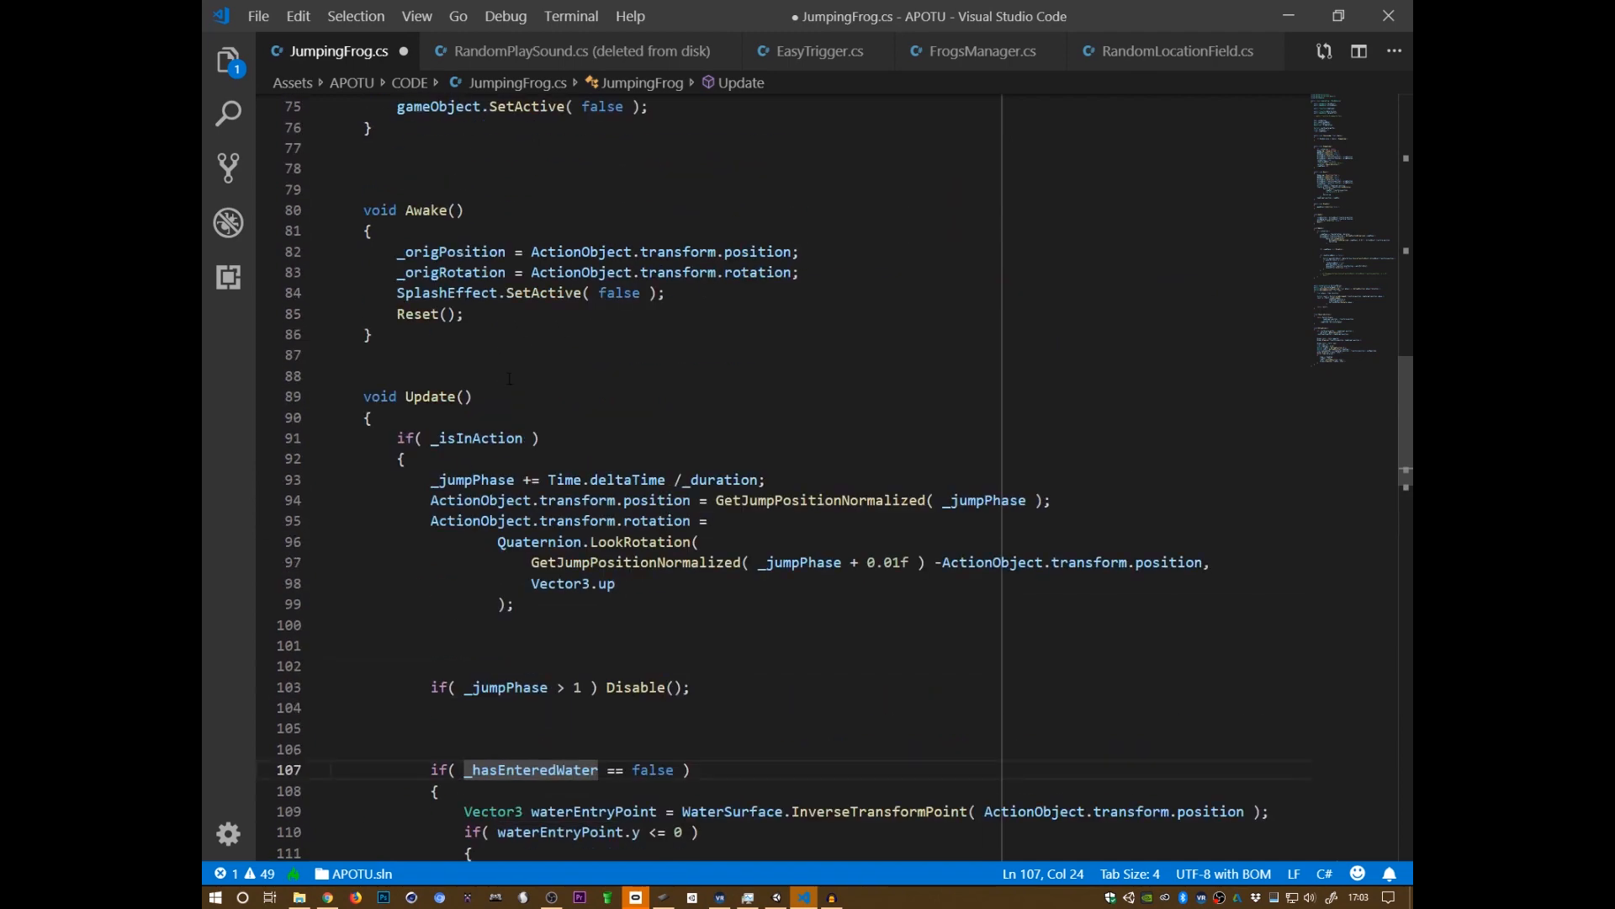
scroll(509, 378, down, 11)
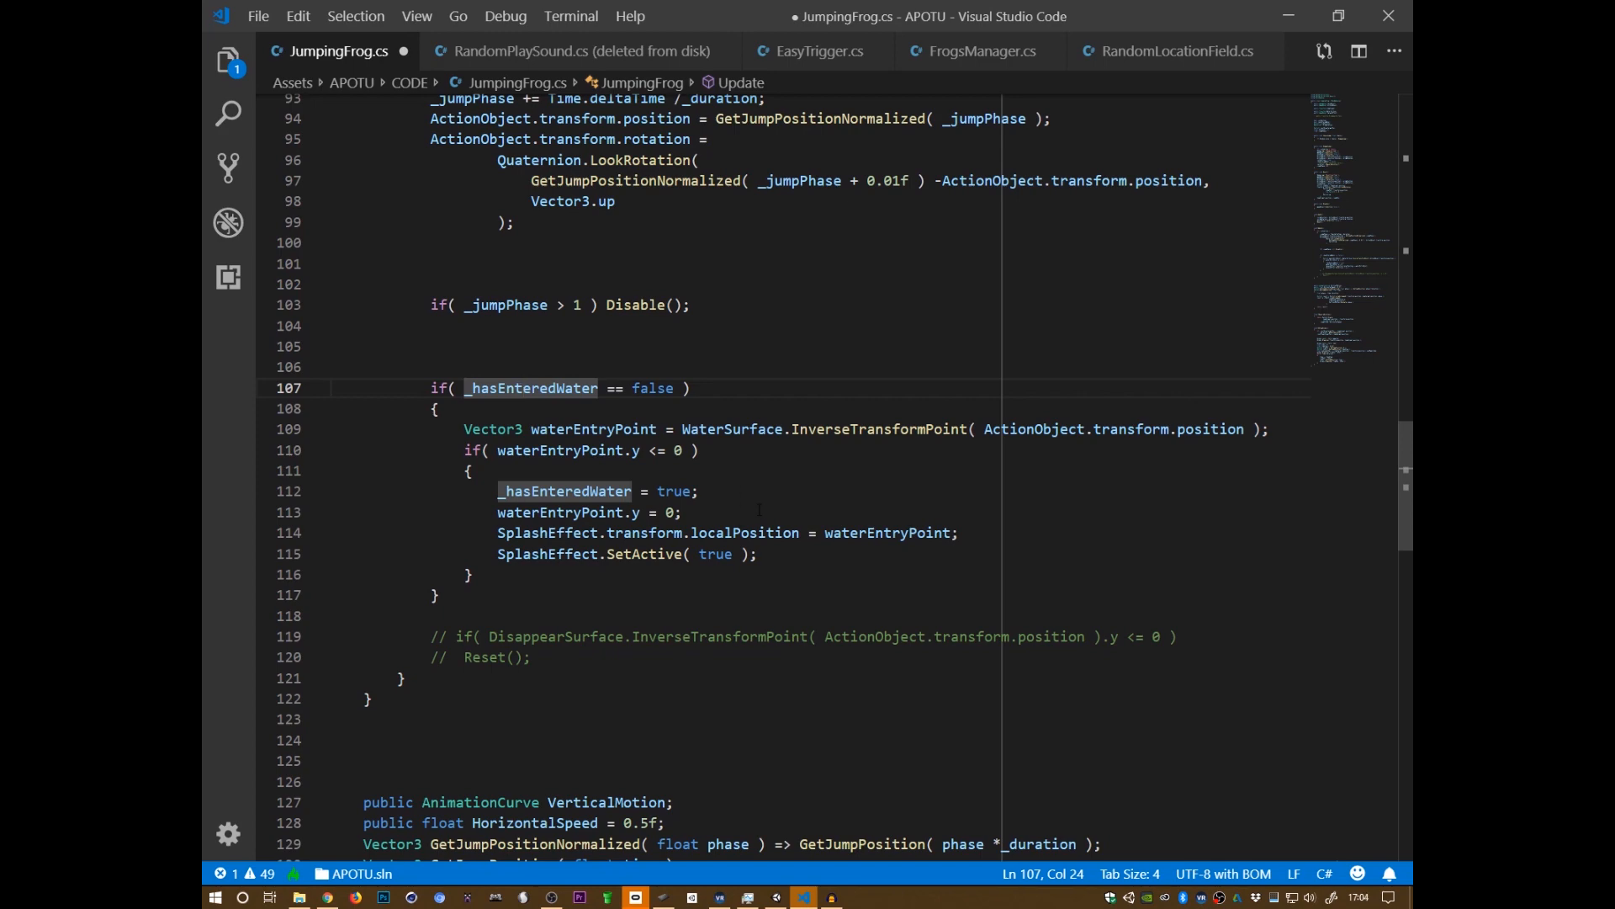
- Examine the Disable method and where Update calls it once _jumpPhase exceeds 1
scroll(747, 496, up, 13)
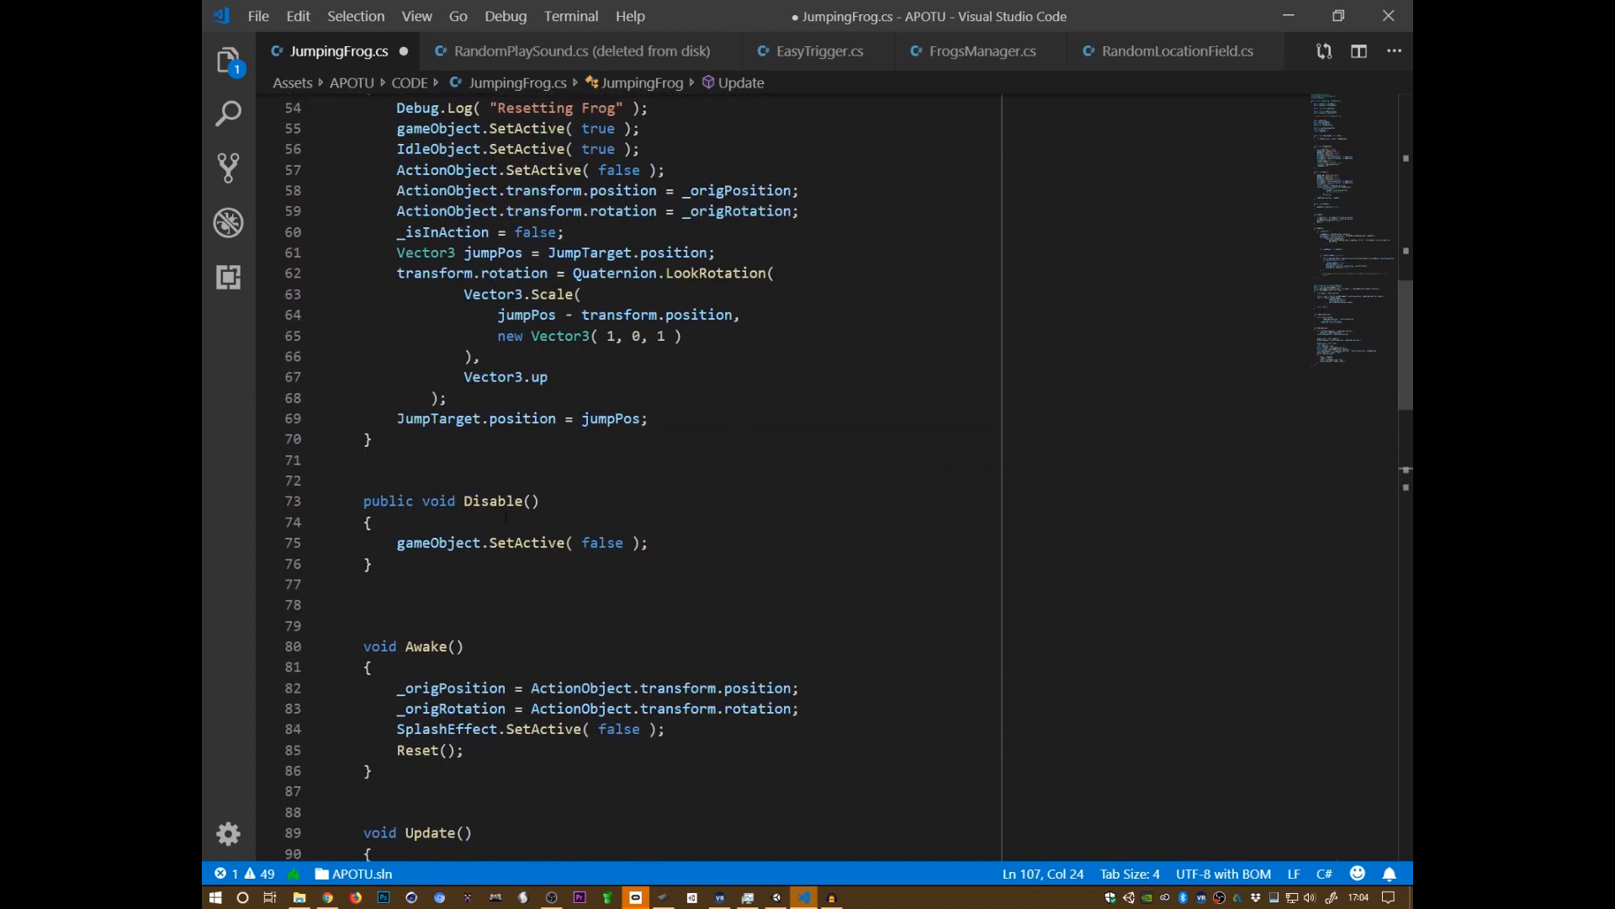
double_click(495, 503)
scroll(781, 522, down, 8)
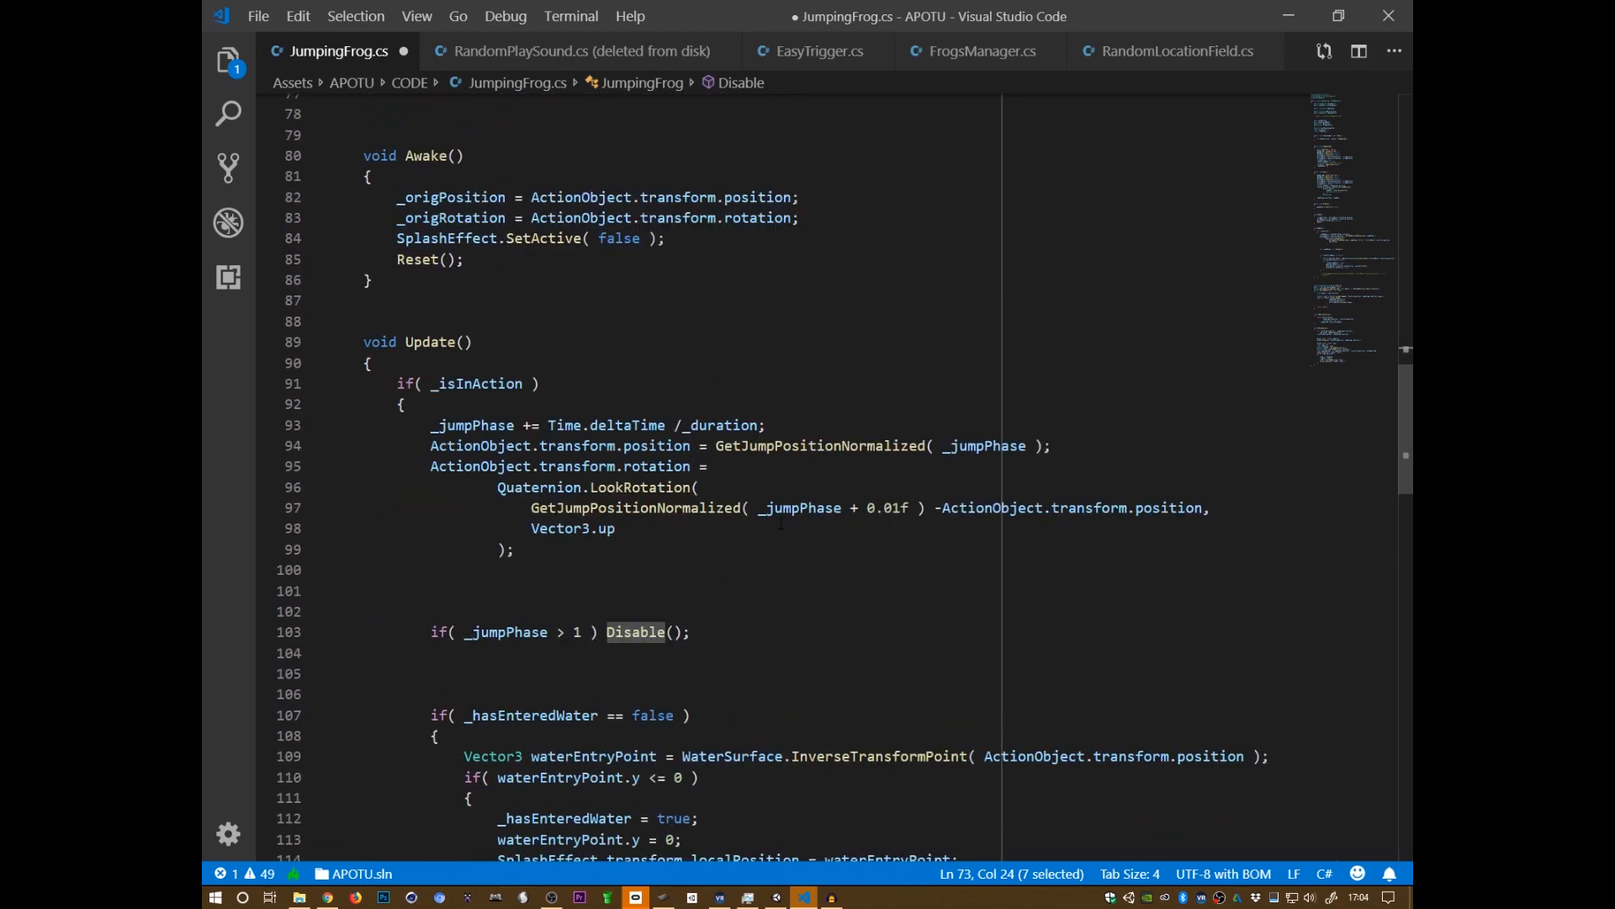
scroll(781, 523, down, 3)
scroll(781, 523, up, 8)
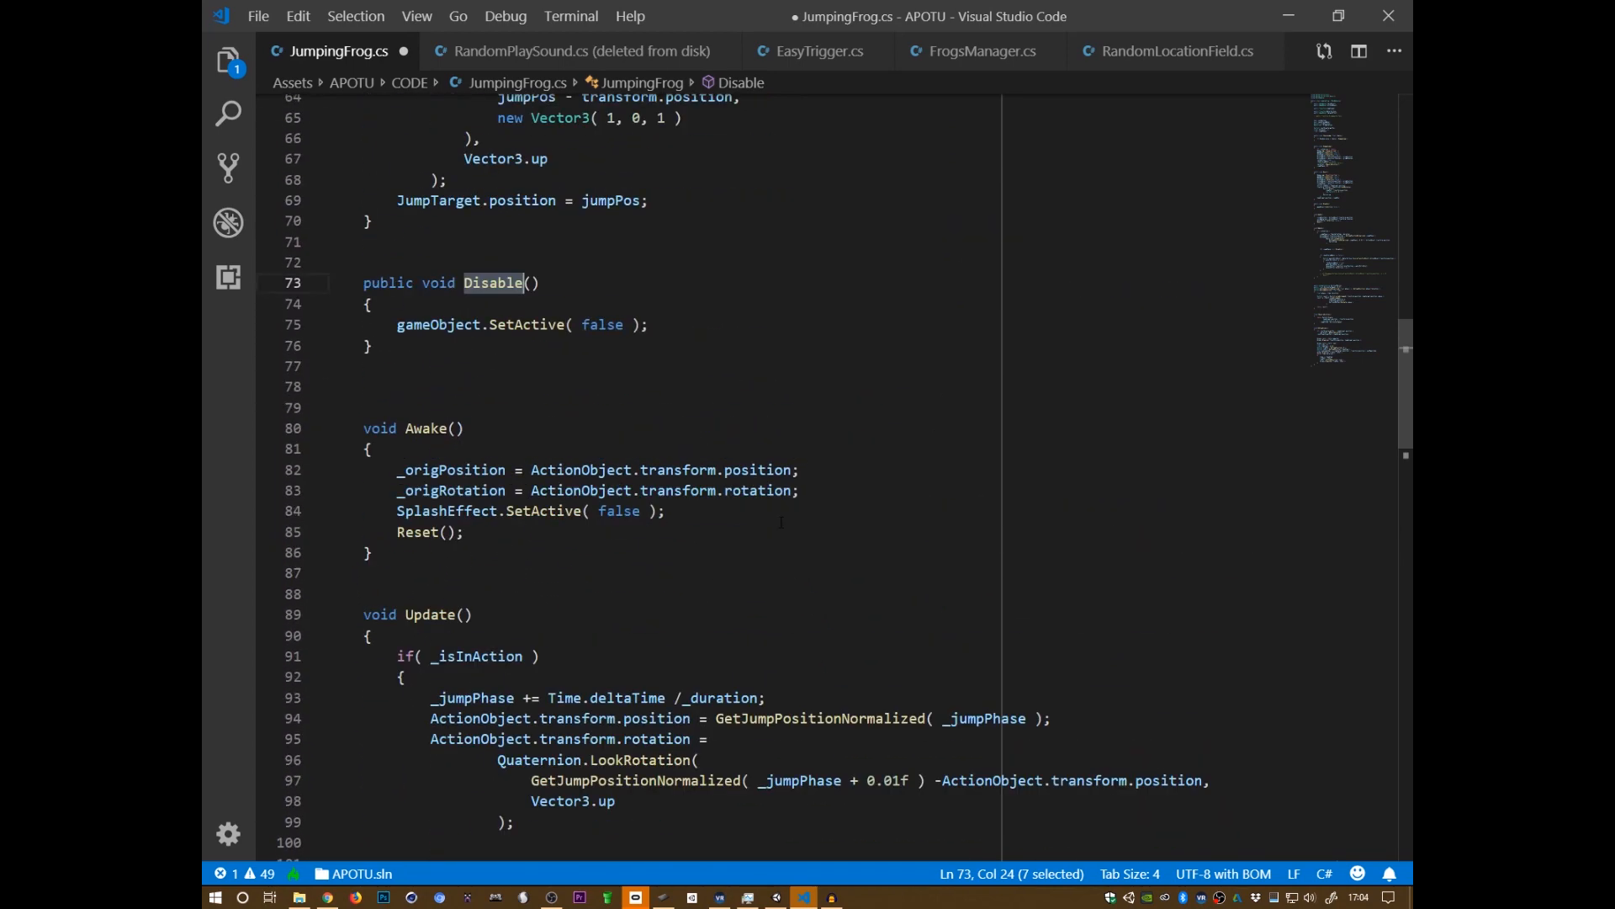
scroll(781, 523, down, 5)
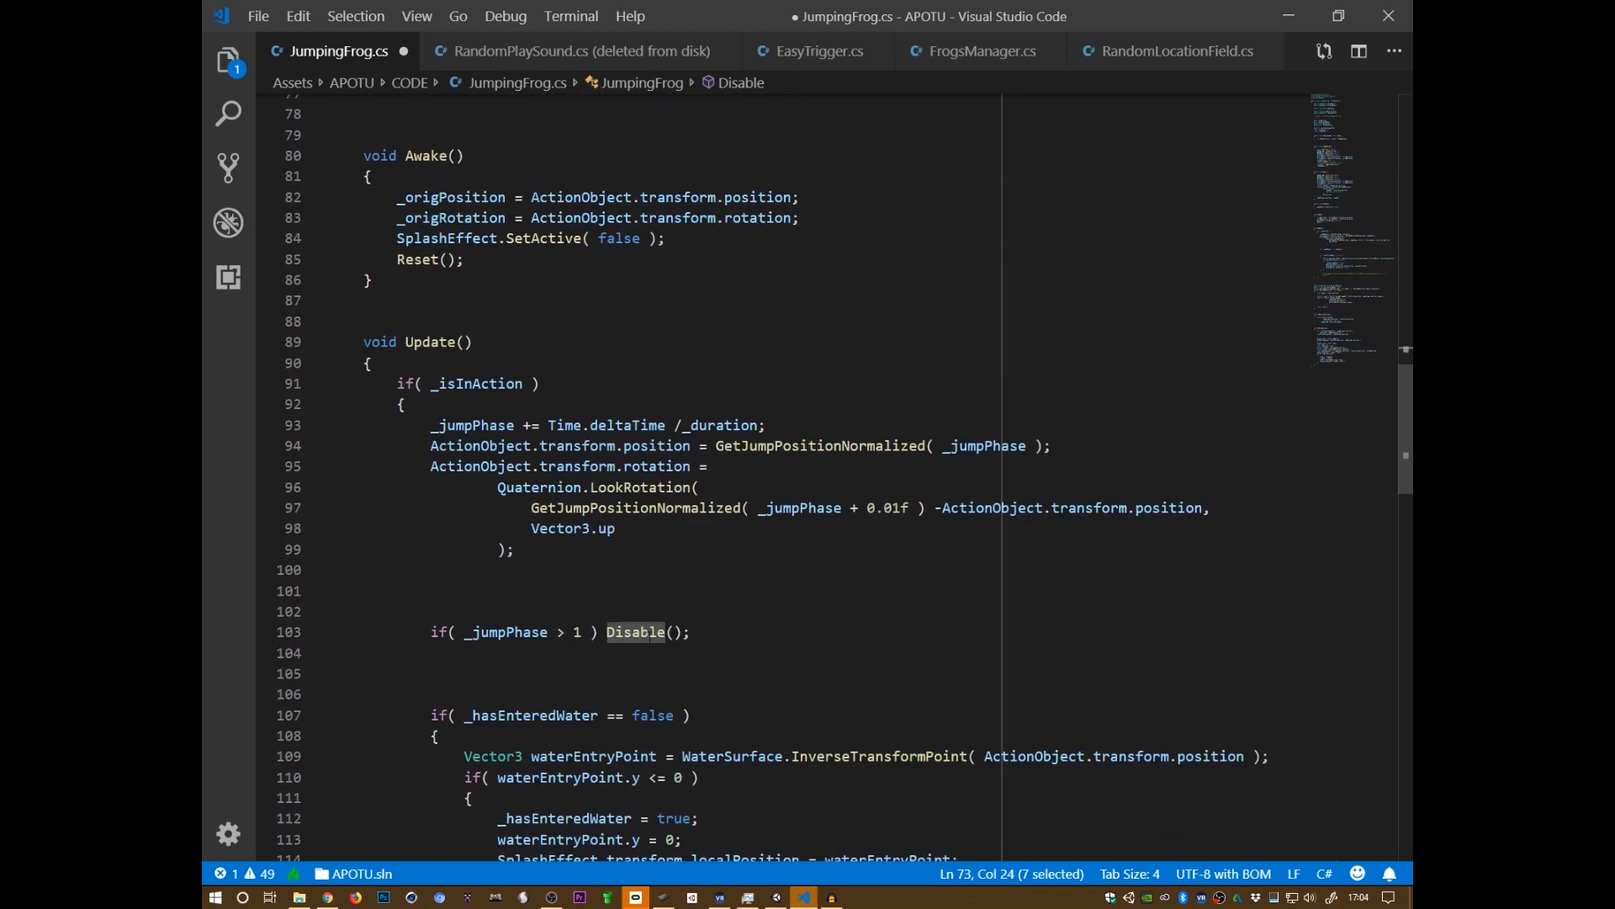
scroll(751, 599, up, 5)
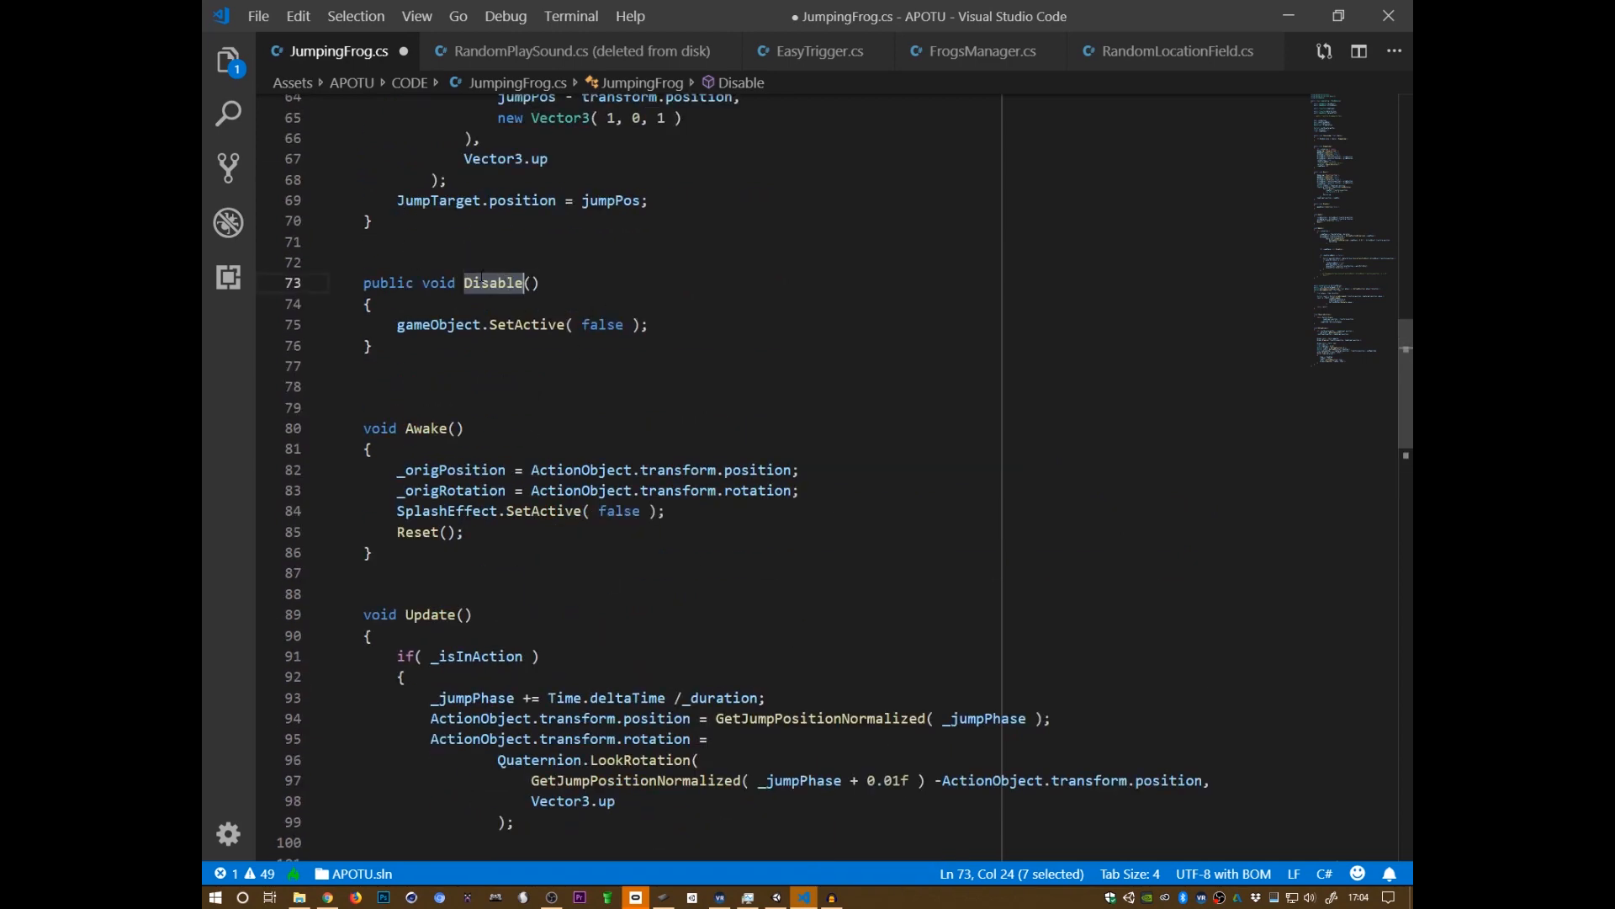
click(482, 283)
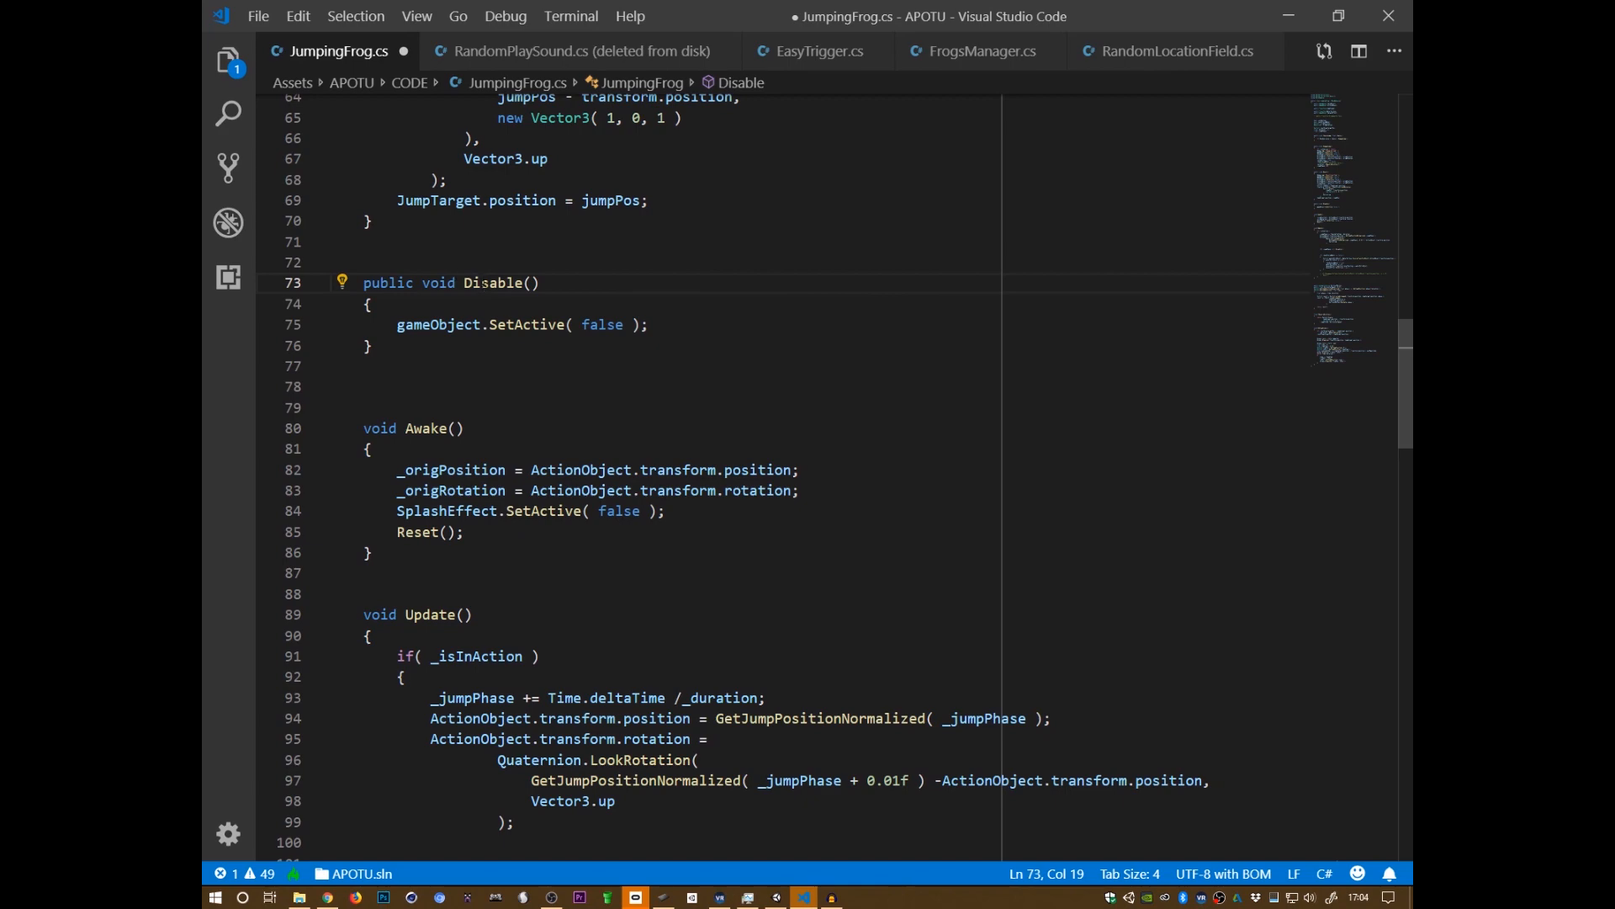
- Below waterEntryPoint.y = 0 in Update, add a blank line and start the statement var op = (GameObject)Instantiate( )
scroll(783, 339, down, 5)
scroll(782, 339, down, 3)
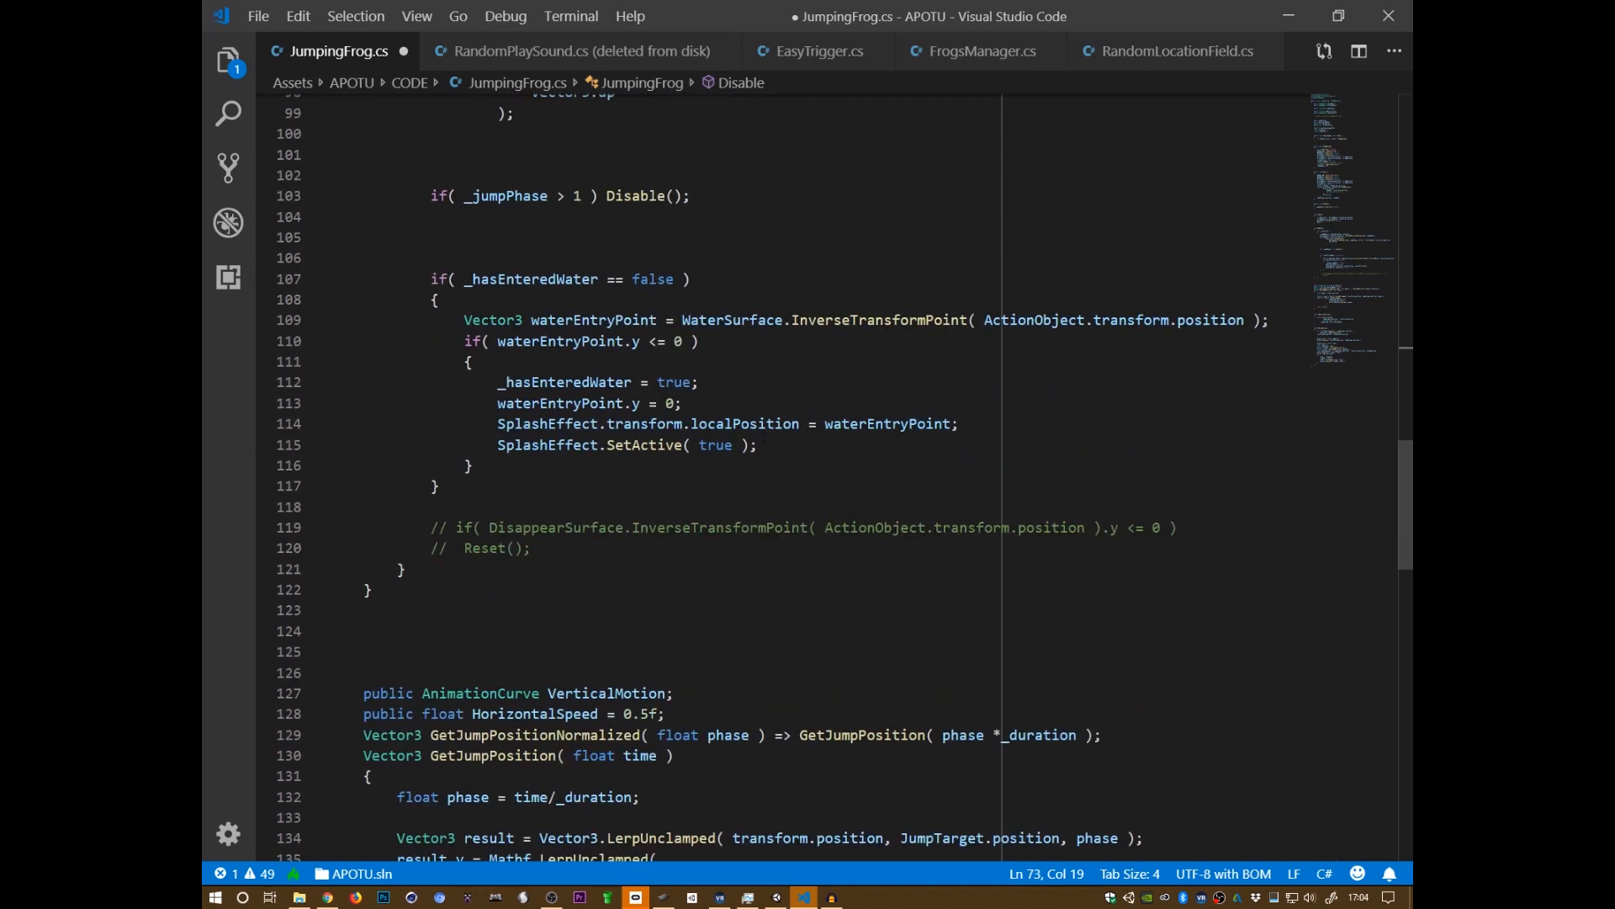
click(1168, 440)
key(Up)
key(Up)
key(Return)
key(Return)
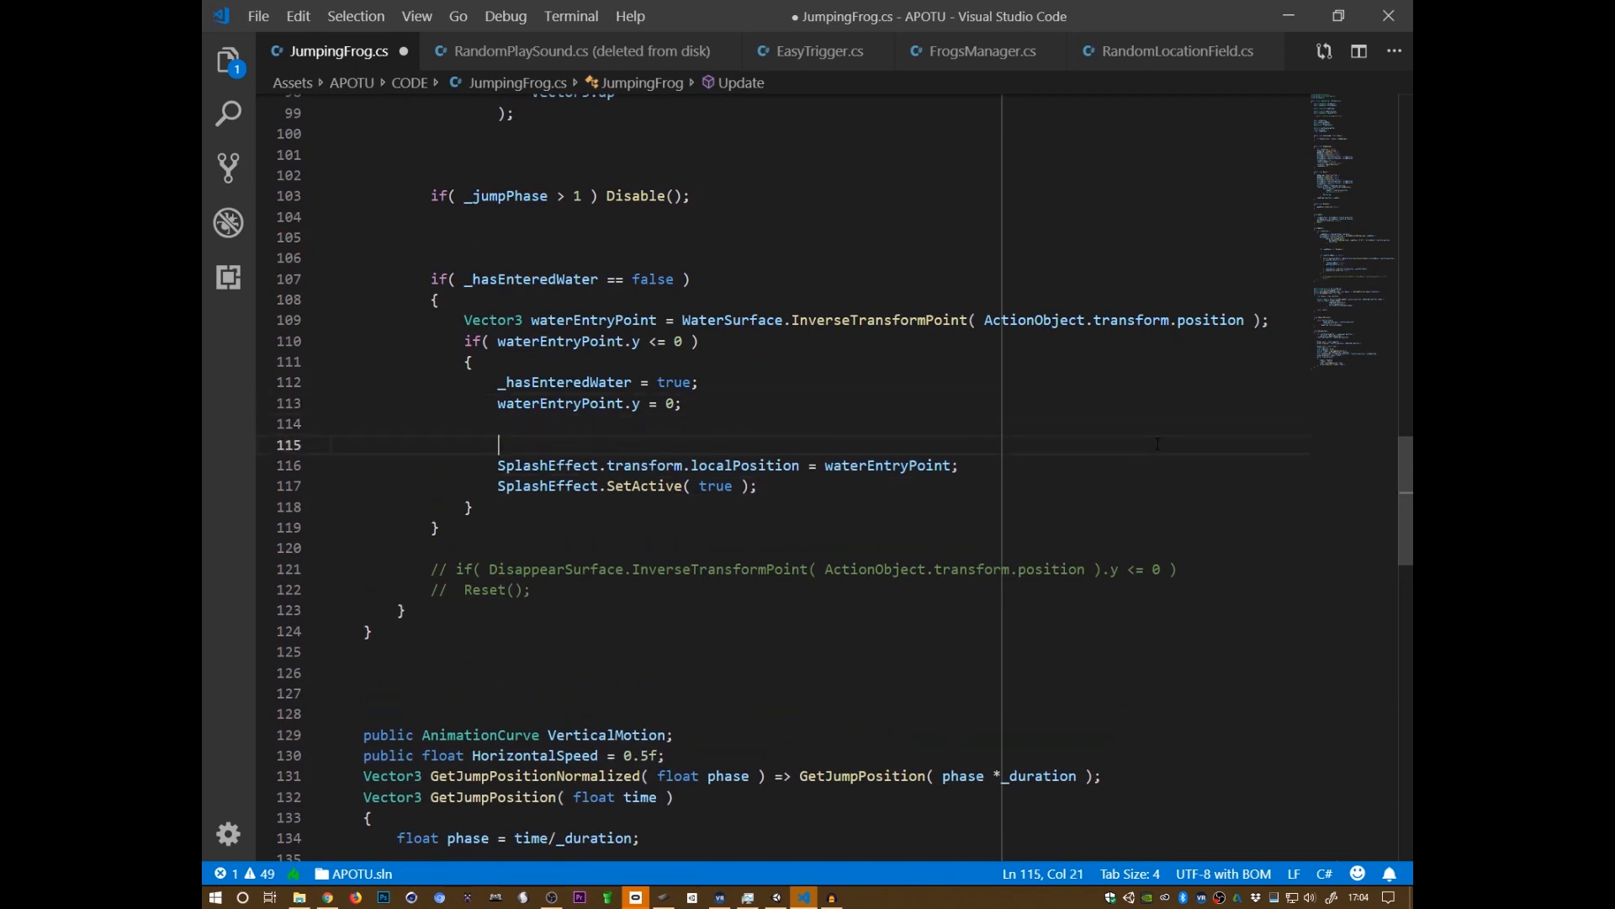
text(var op = (GameObject))
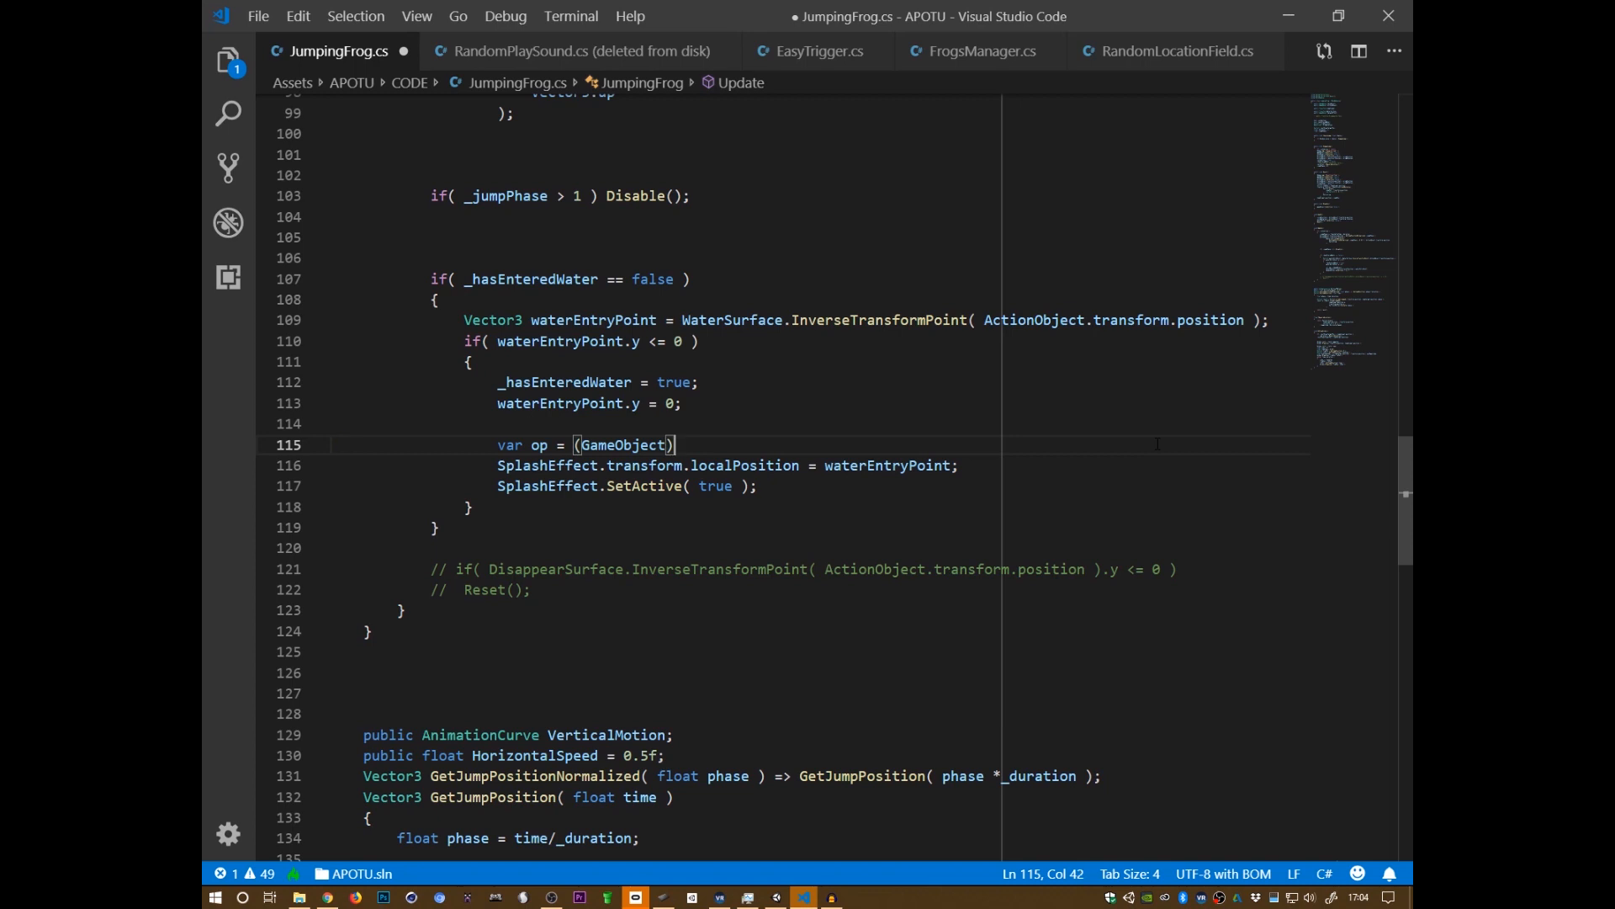
text(Instantiate( )
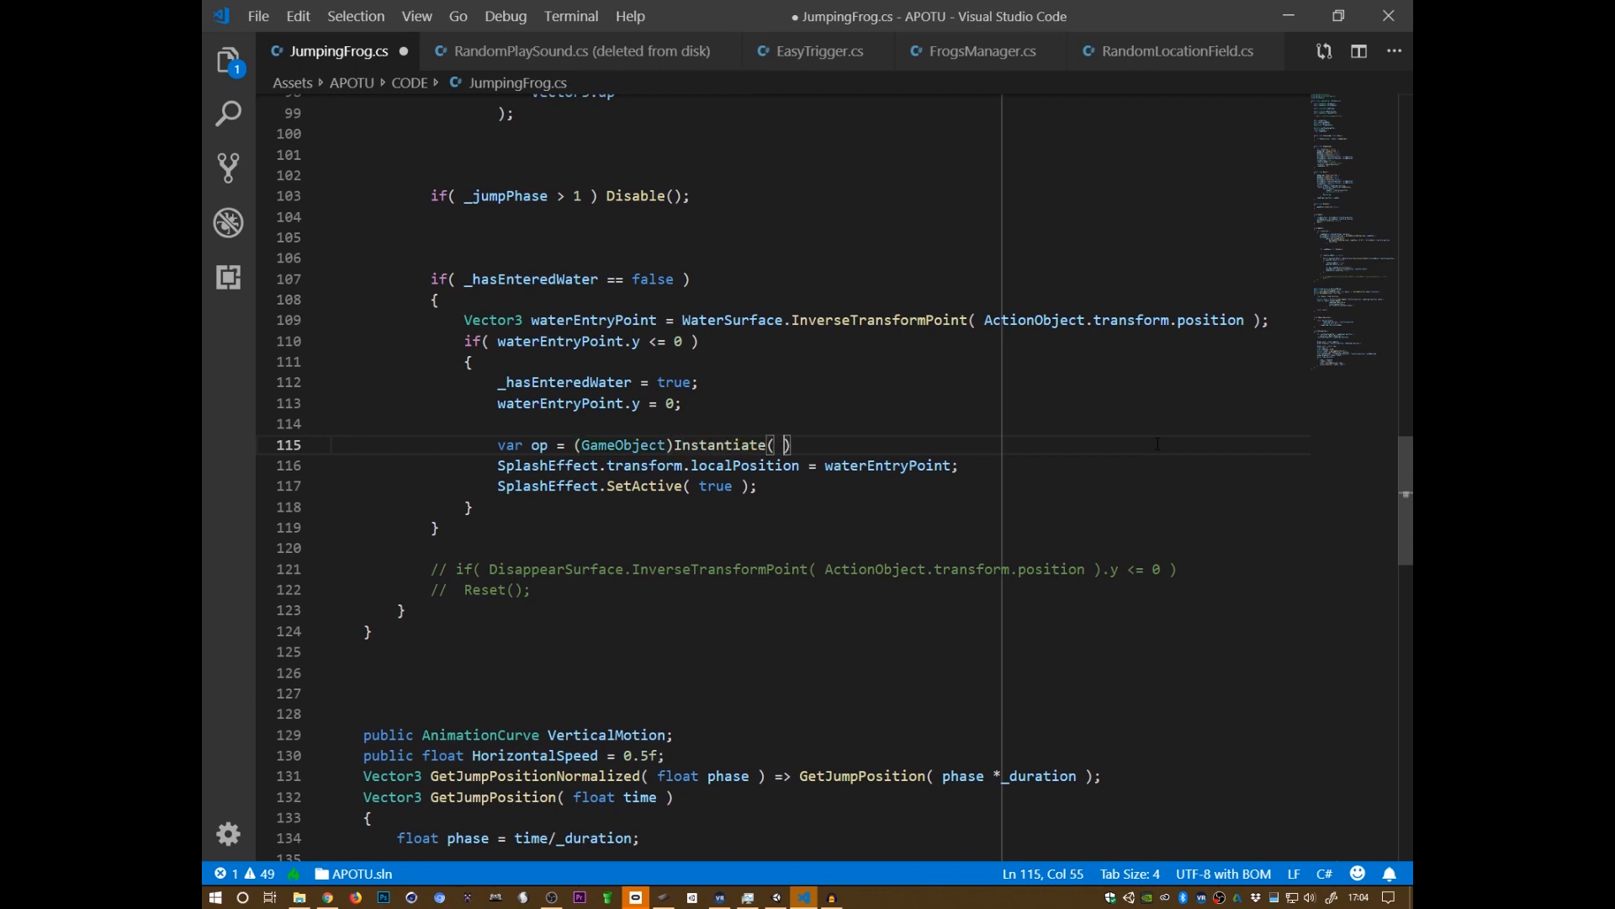
- Pass SplashEffect as the object to clone in the Instantiate call and dismiss the code suggestions
text(SPlash)
key(BackSpace)
key(BackSpace)
key(BackSpace)
key(BackSpace)
text(a)
key(BackSpace)
key(BackSpace)
text(plashEffect,)
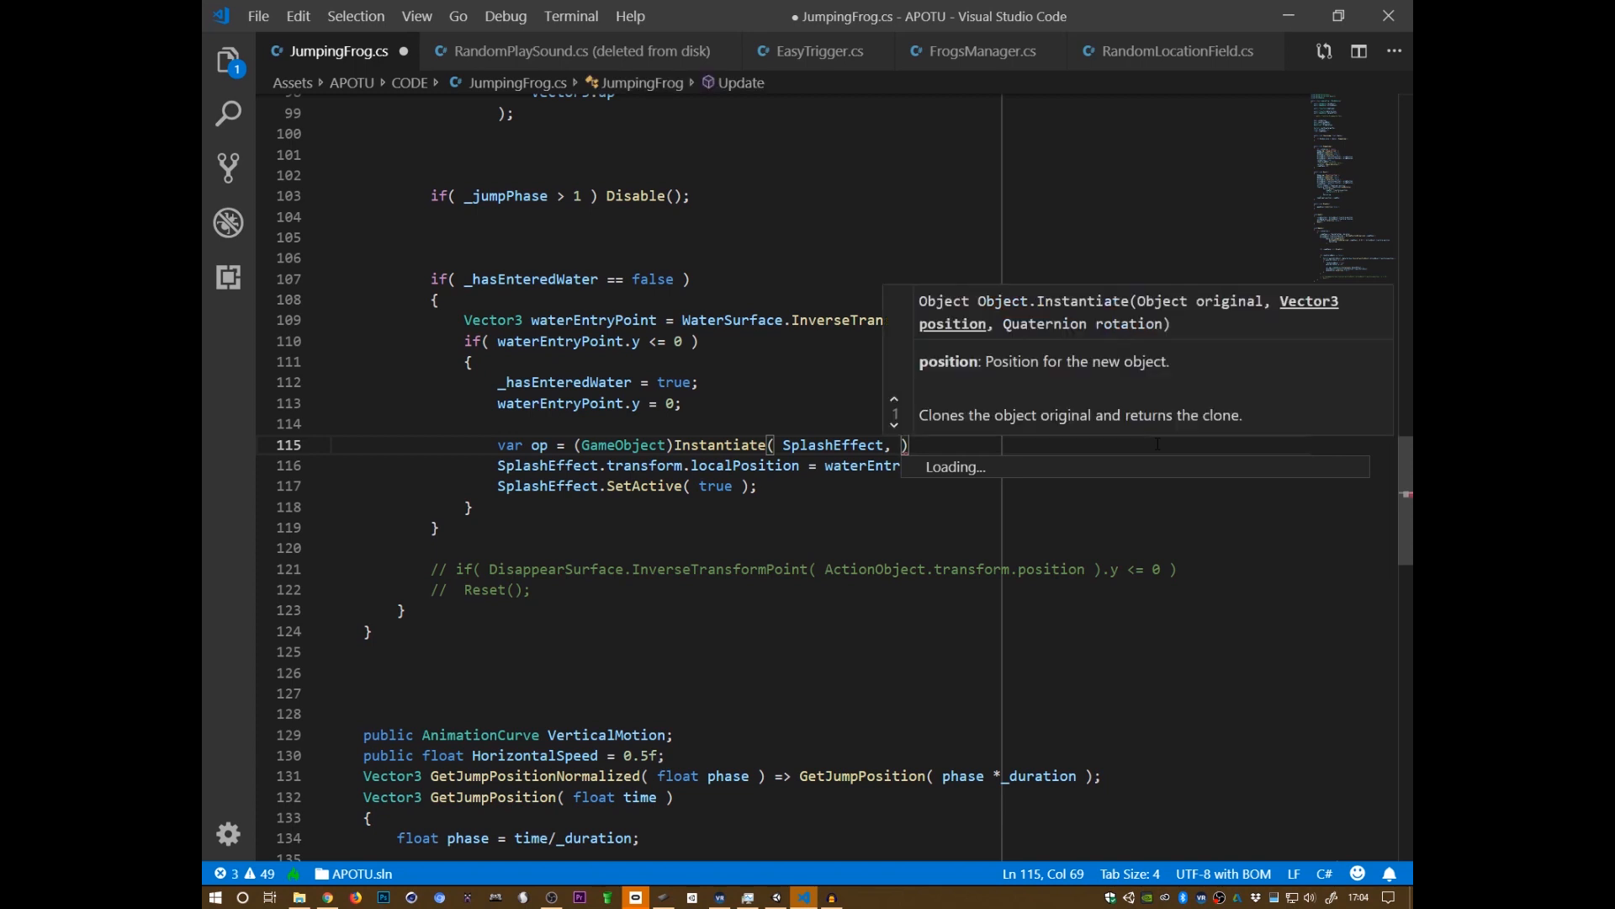
key(Escape)
key(Escape)
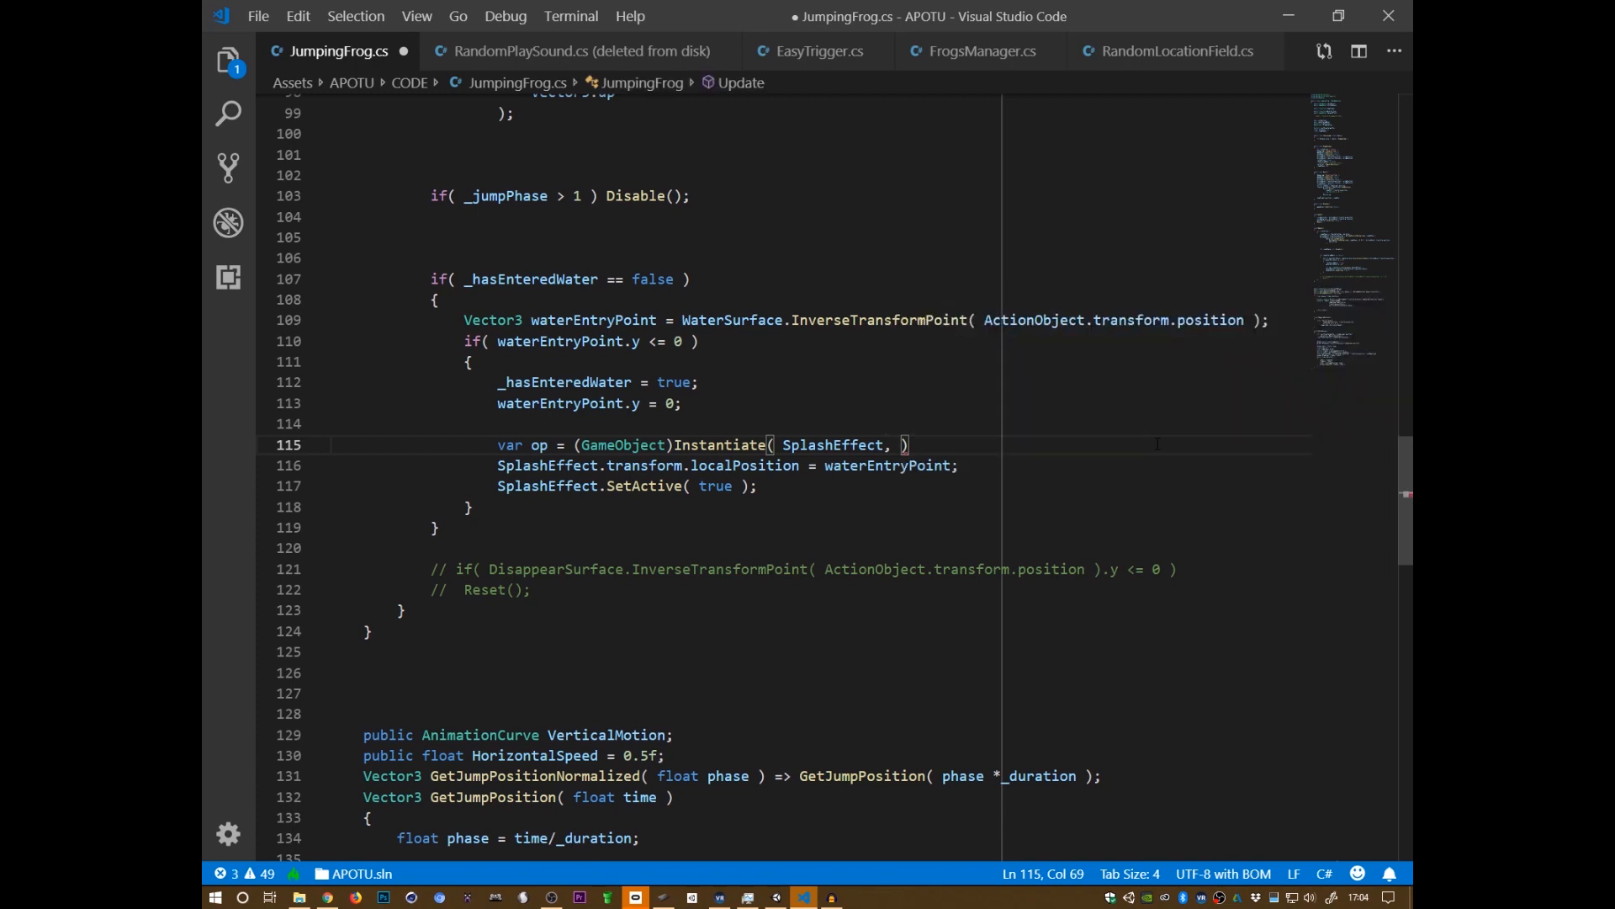
text(waterEmn)
key(BackSpace)
key(BackSpace)
text(ntryPoint)
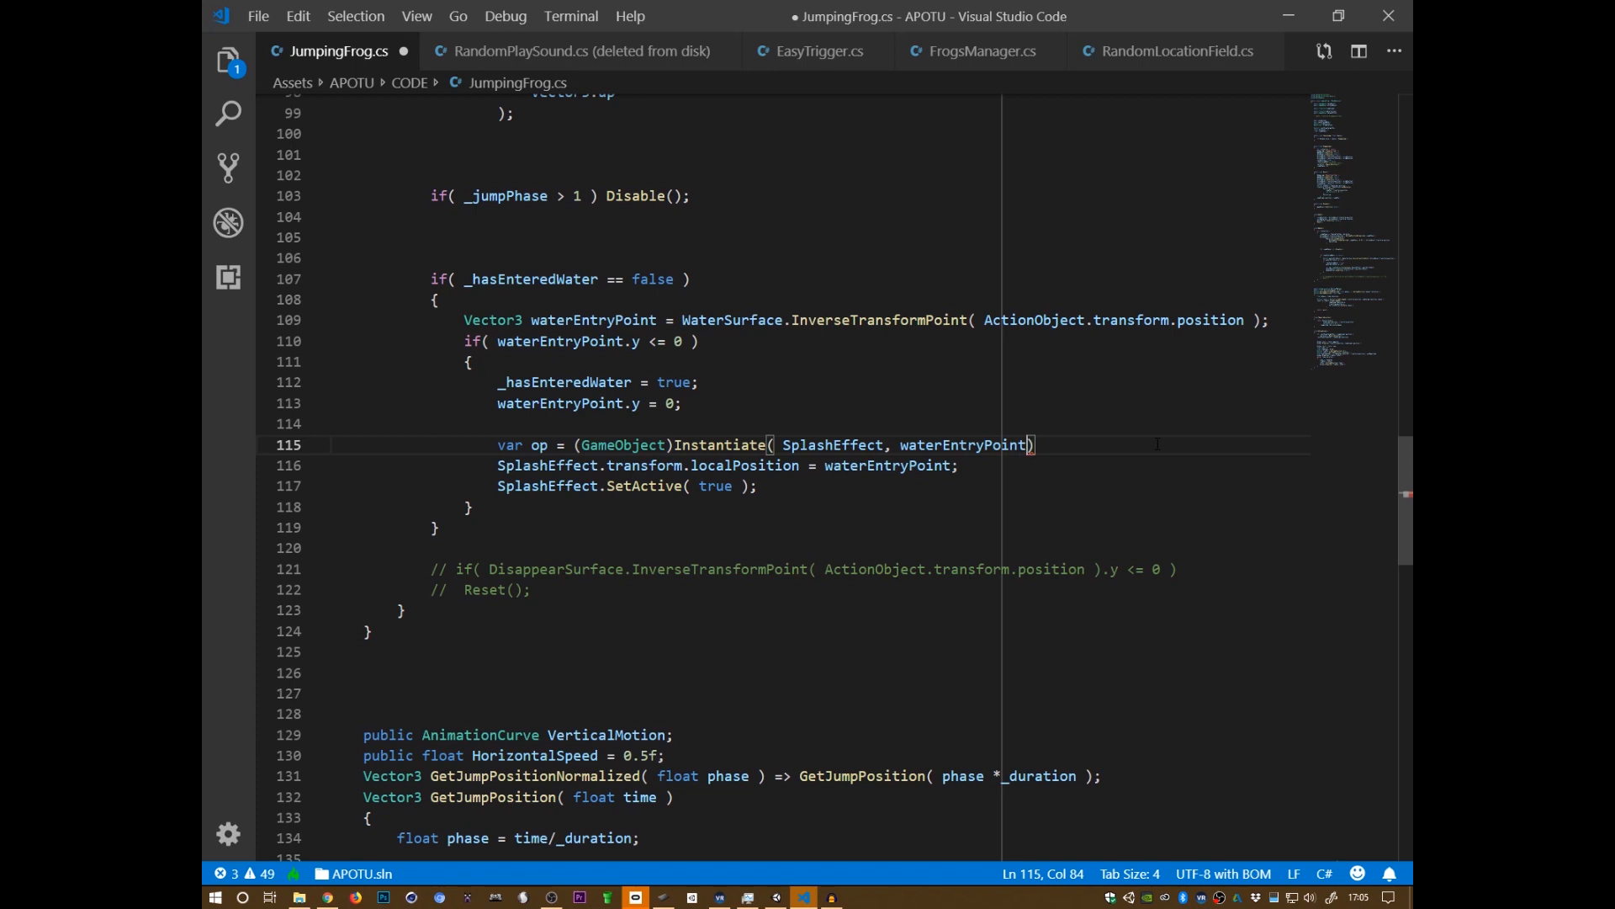
key(ctrl+BackSpace)
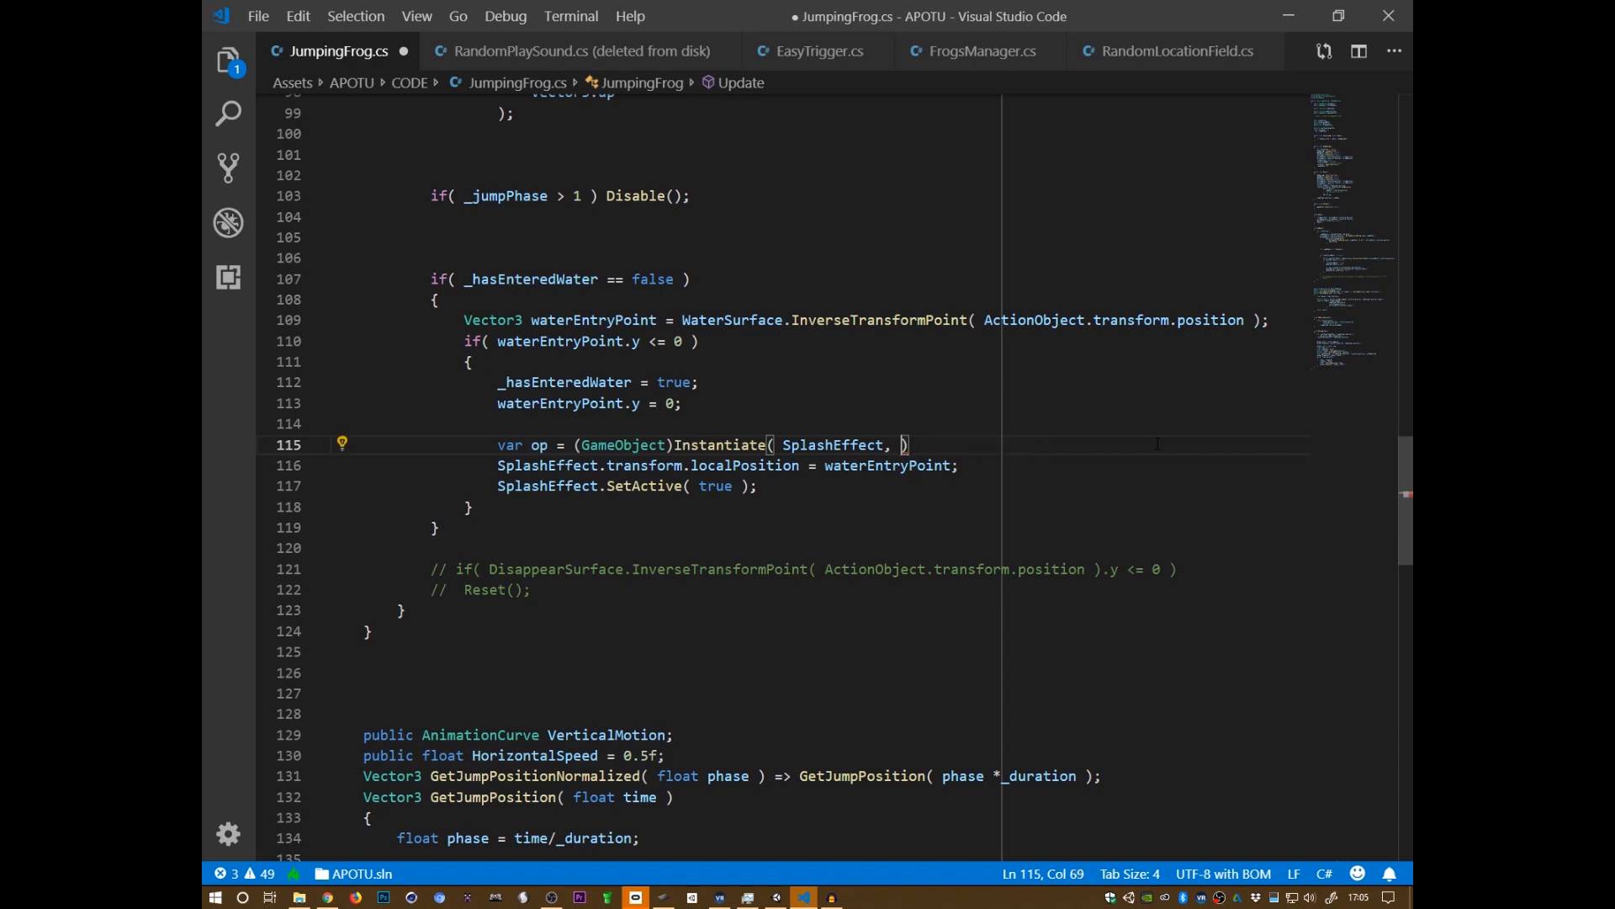
key(BackSpace)
key(BackSpace)
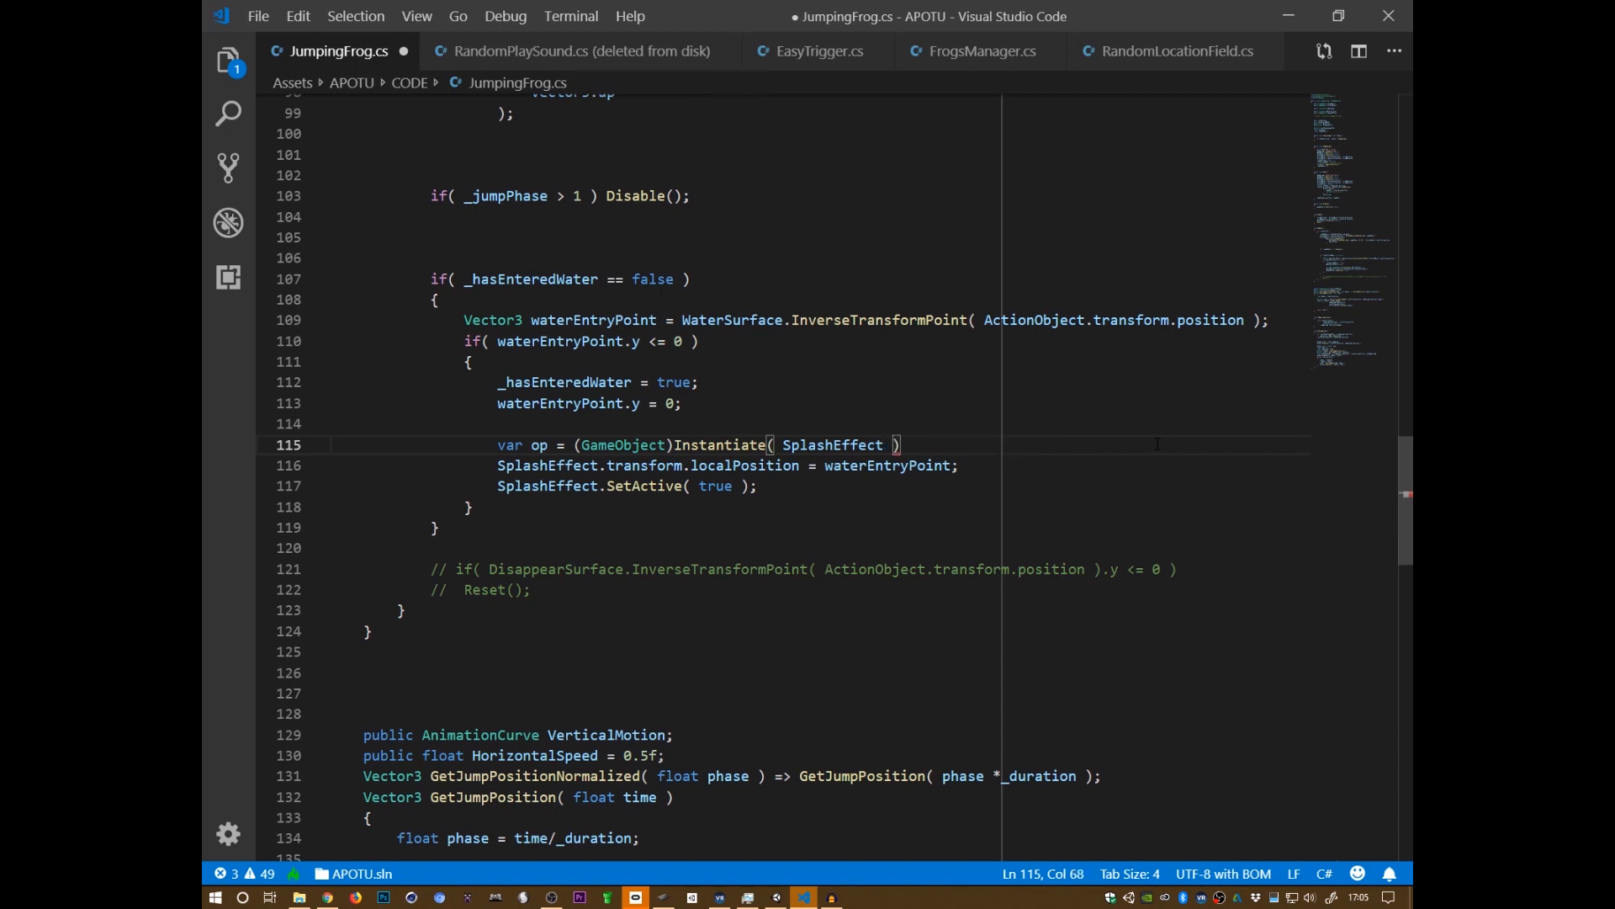
- Switch to Unity, select WaterLevel under Frogs, and inspect its placement and orientation in the ditch
key(alt+Tab)
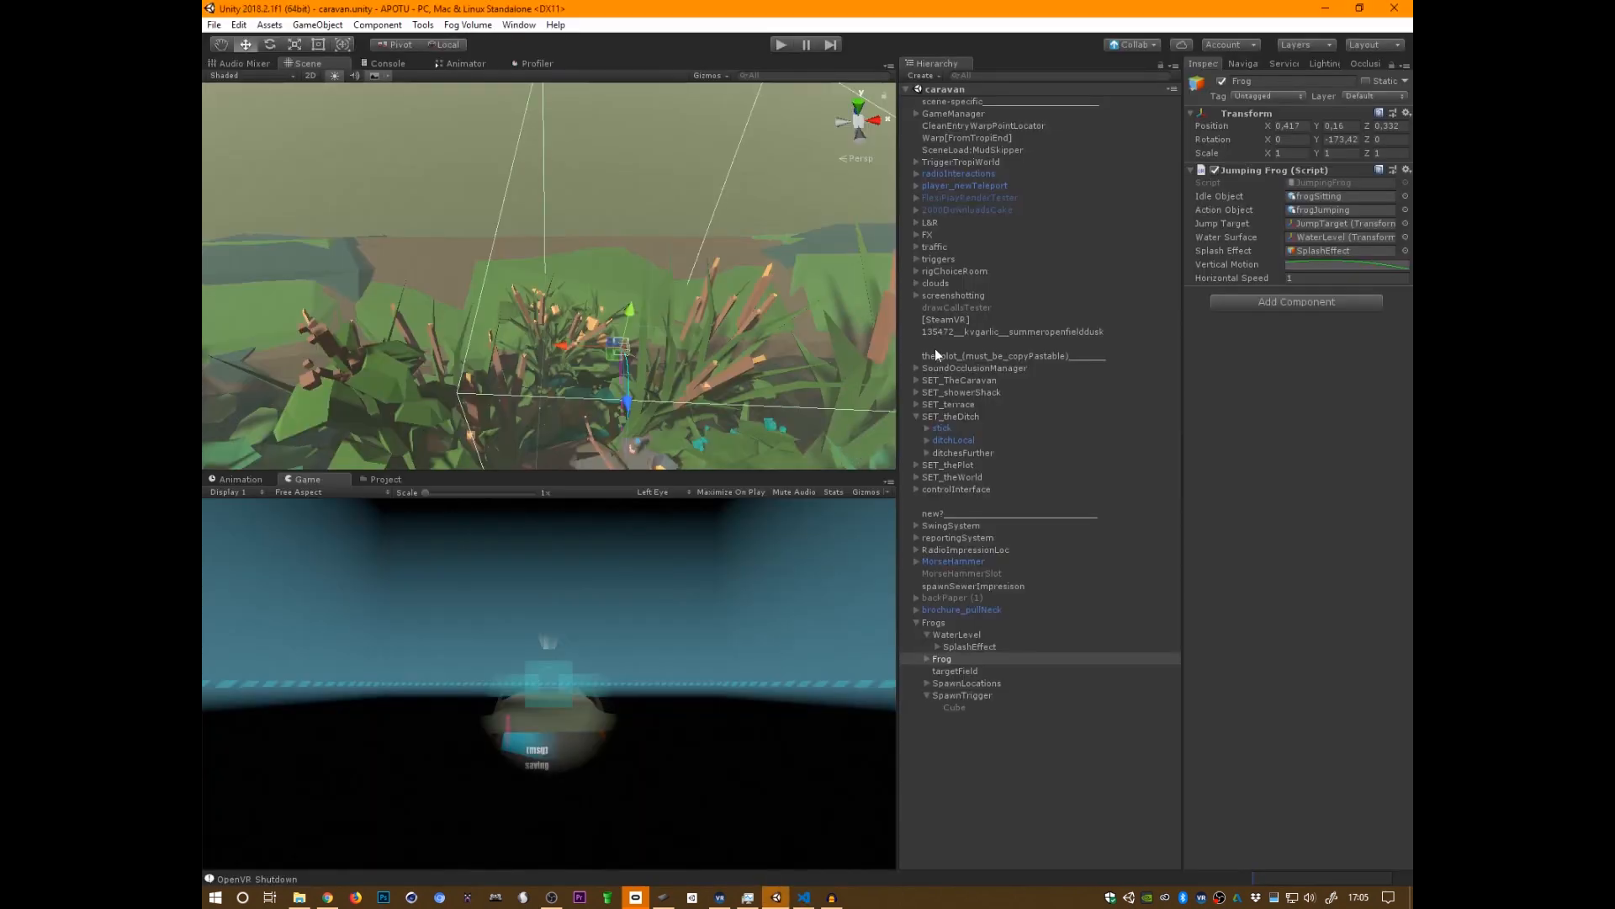
click(967, 635)
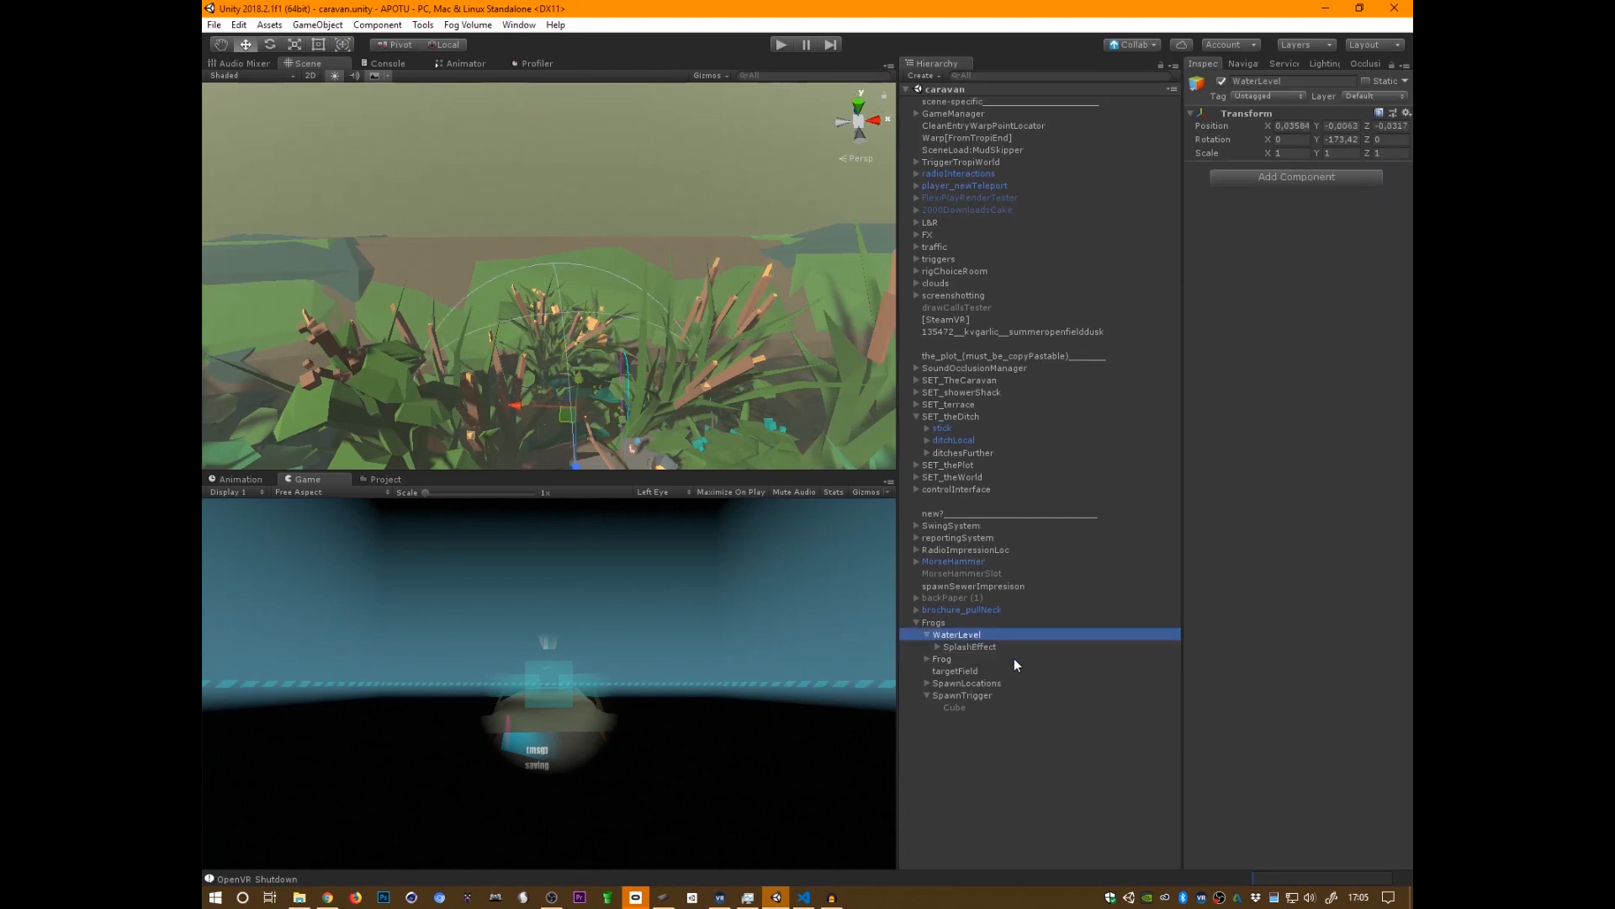
right_drag(690, 263, 967, 276)
key(w)
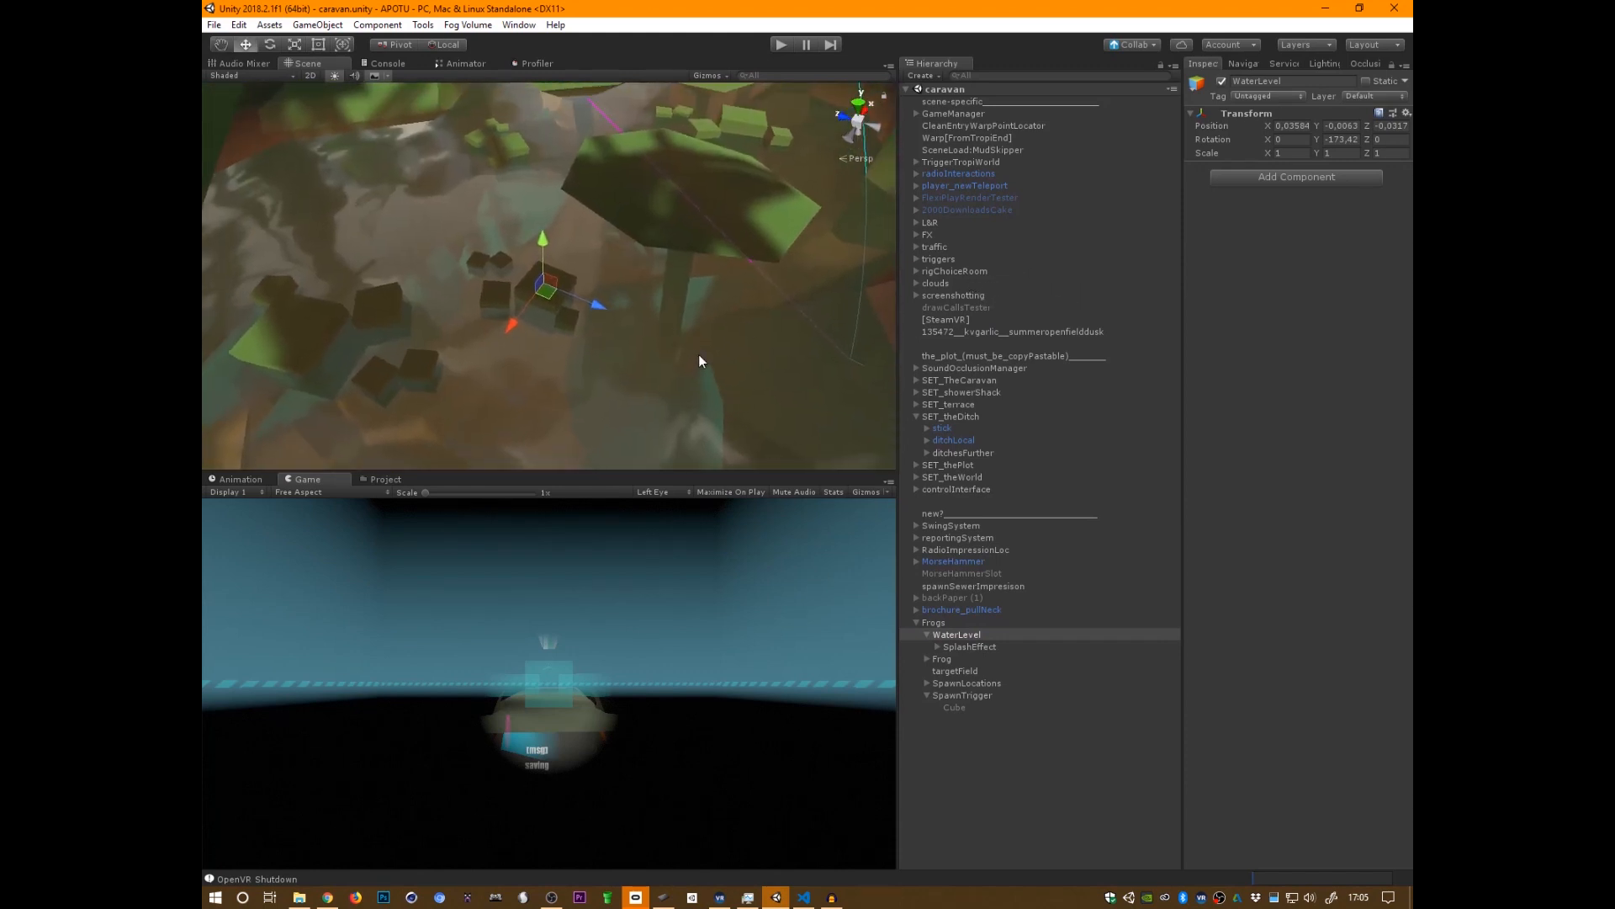
- Switch to Visual Studio Code and end the Instantiate( SplashEffect ) statement with a semicolon
key(alt+Tab)
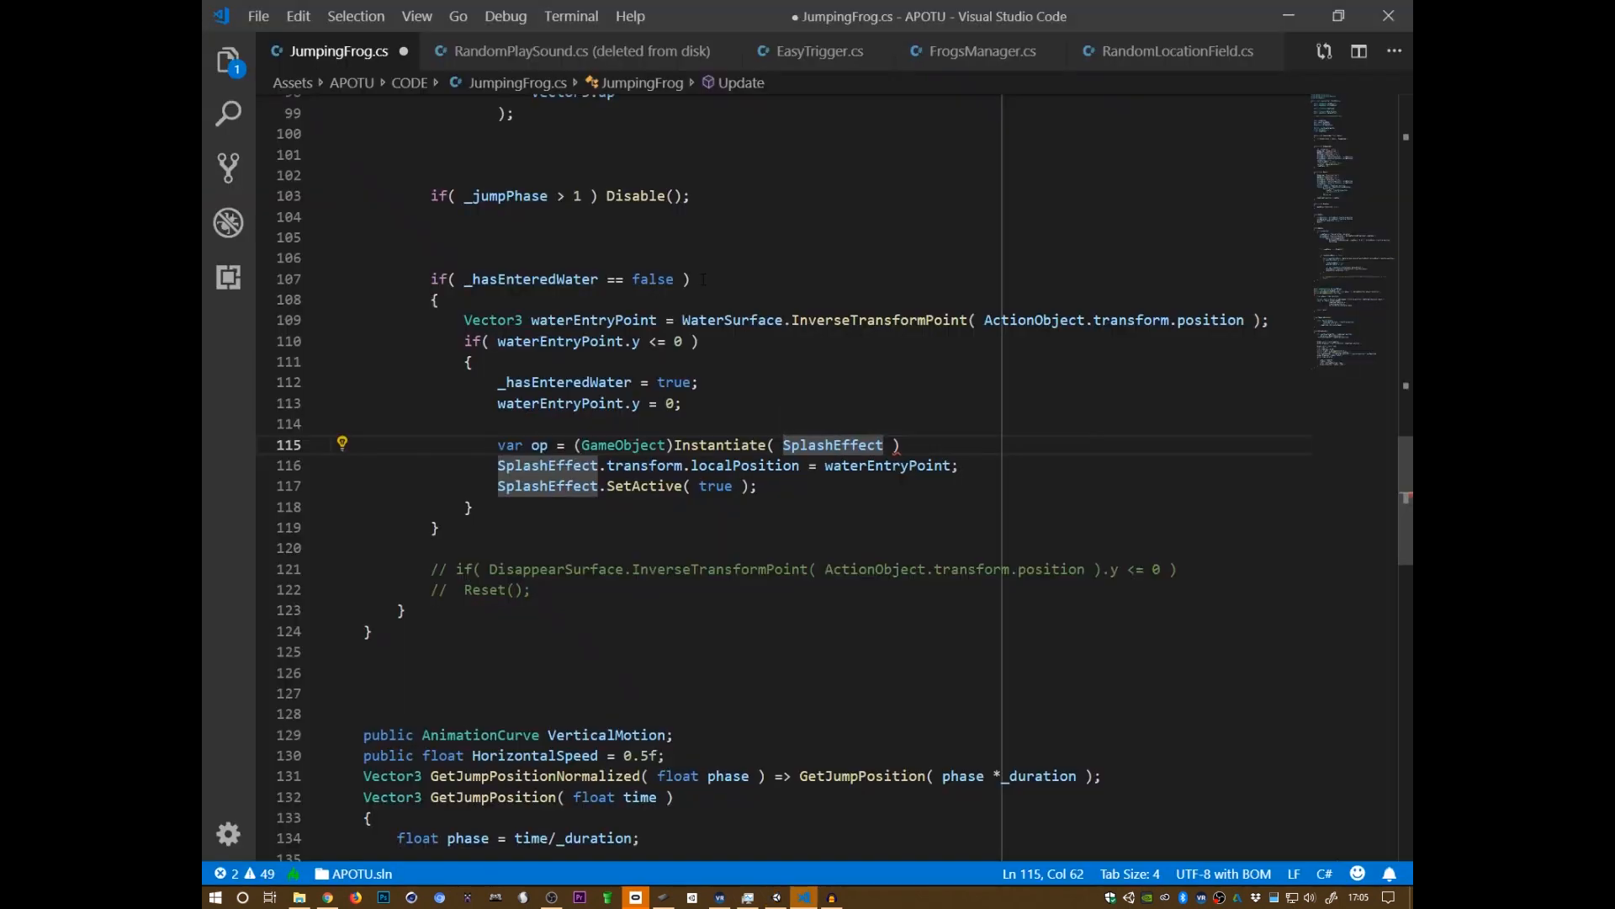
click(922, 444)
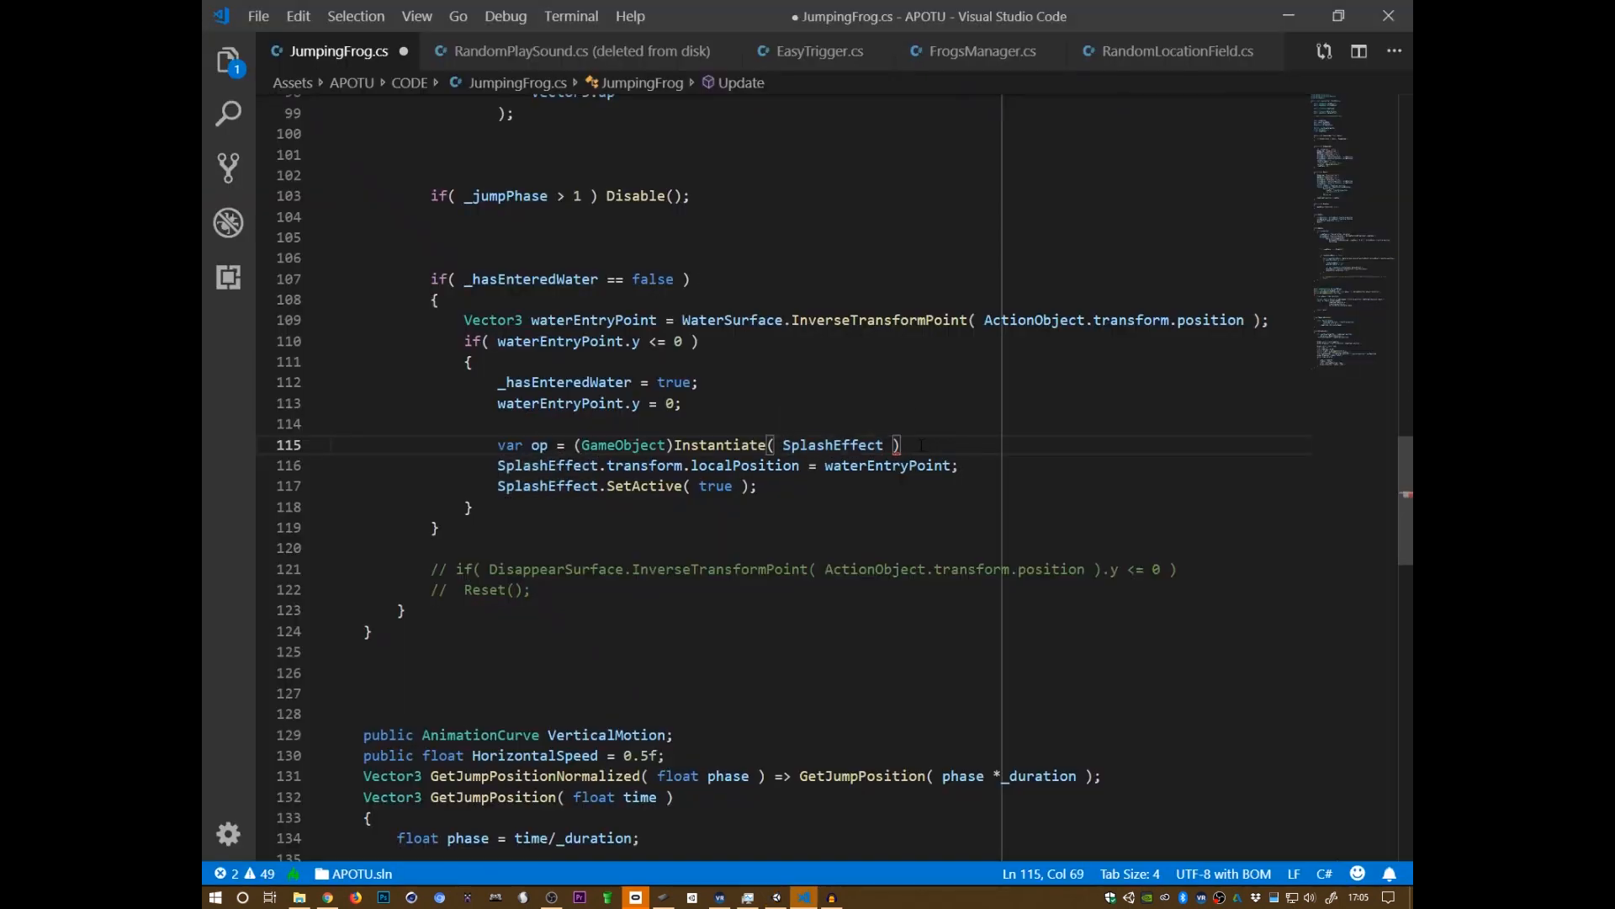
text(;)
- Below the Instantiate line, add the statement op.transform.SetParent( WaterSurface ); to parent the copy to the water surface
key(Return)
text(op)
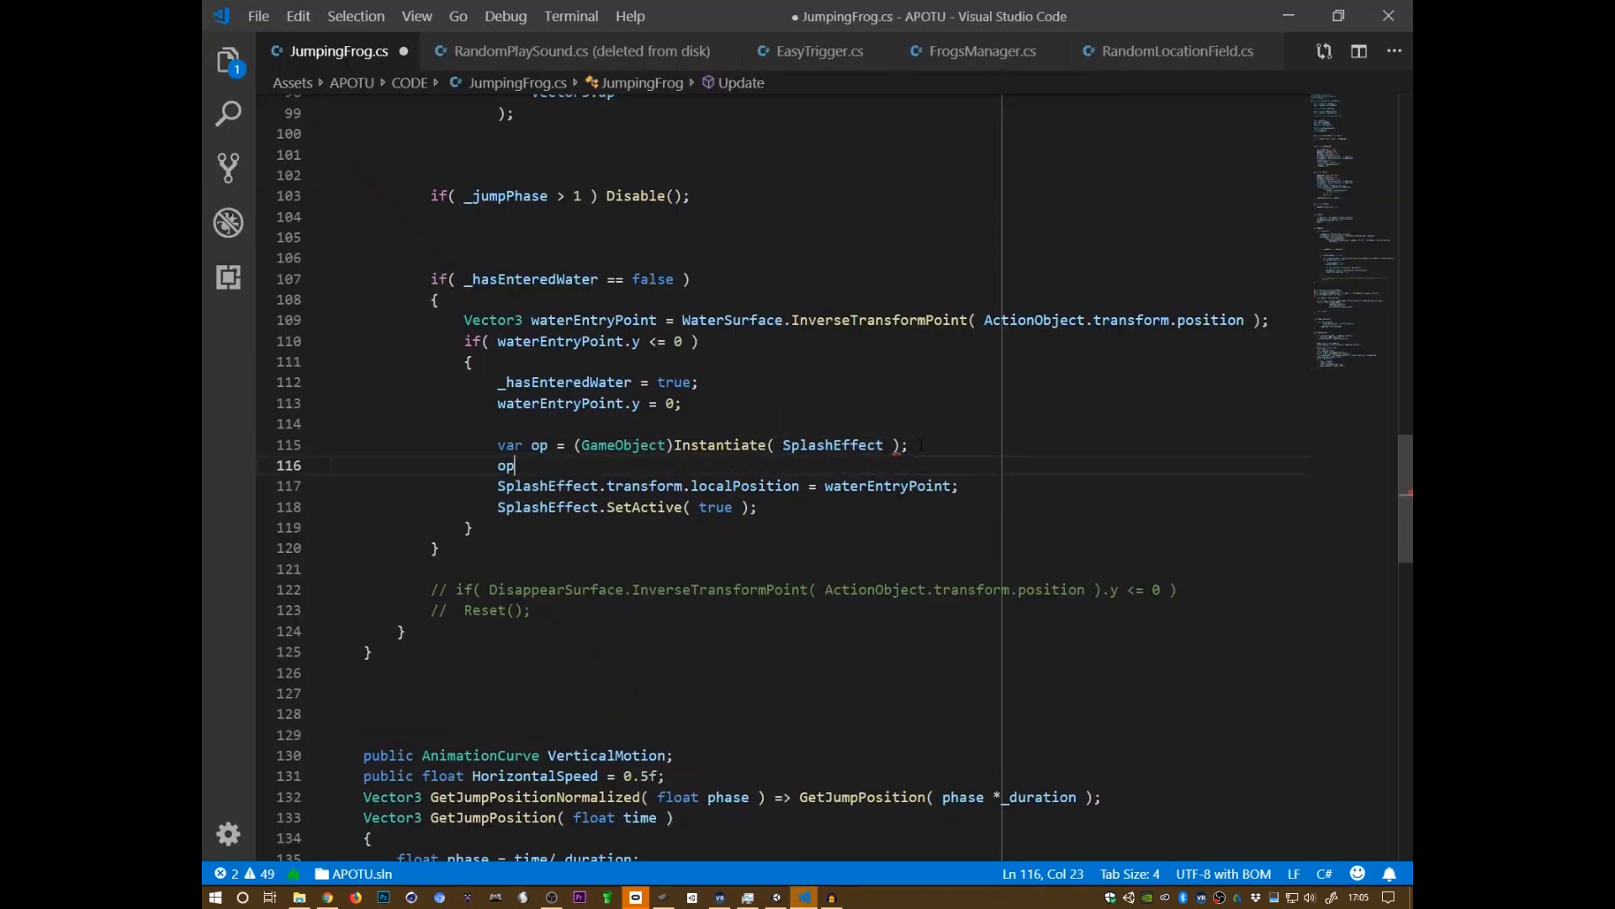
key(BackSpace)
text(.transform.SetParent)
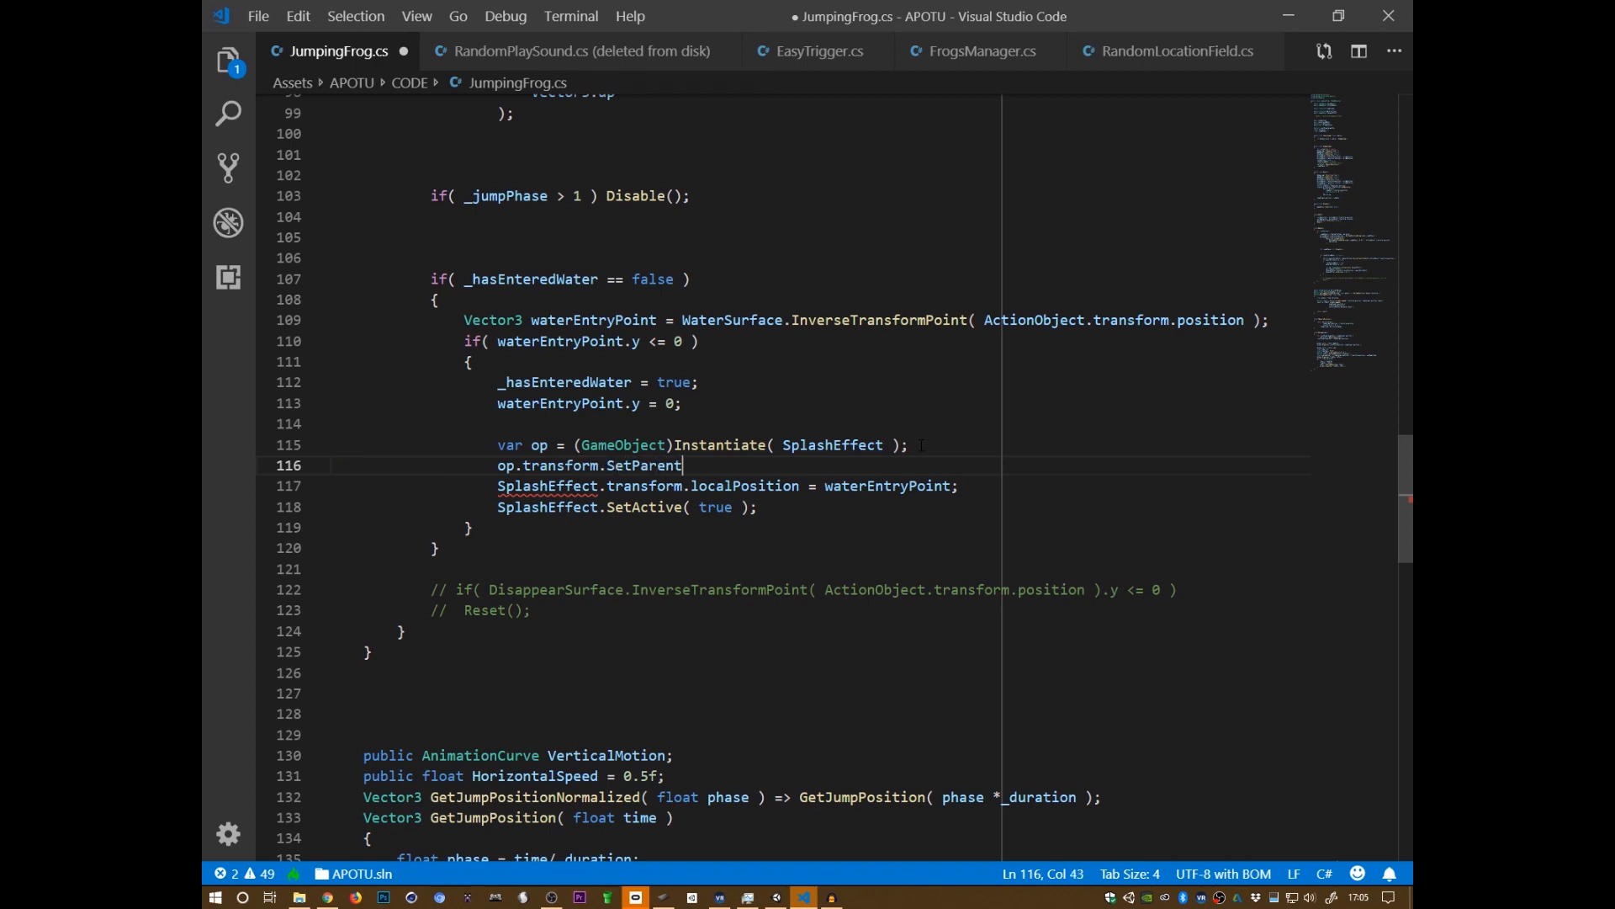
text(( )
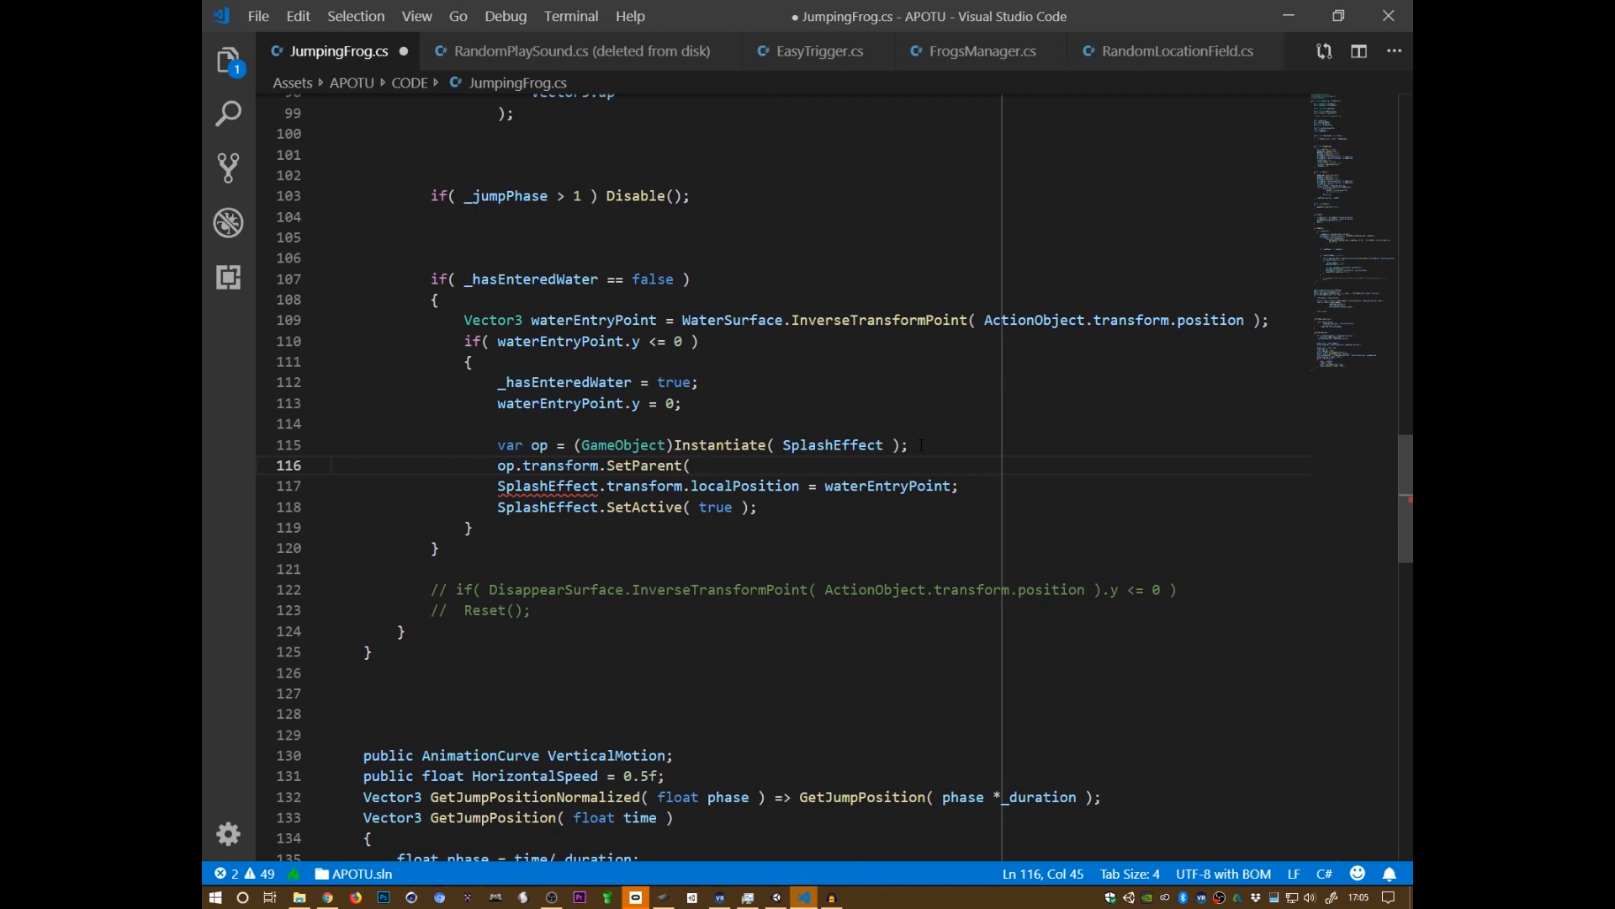
text(WaterS)
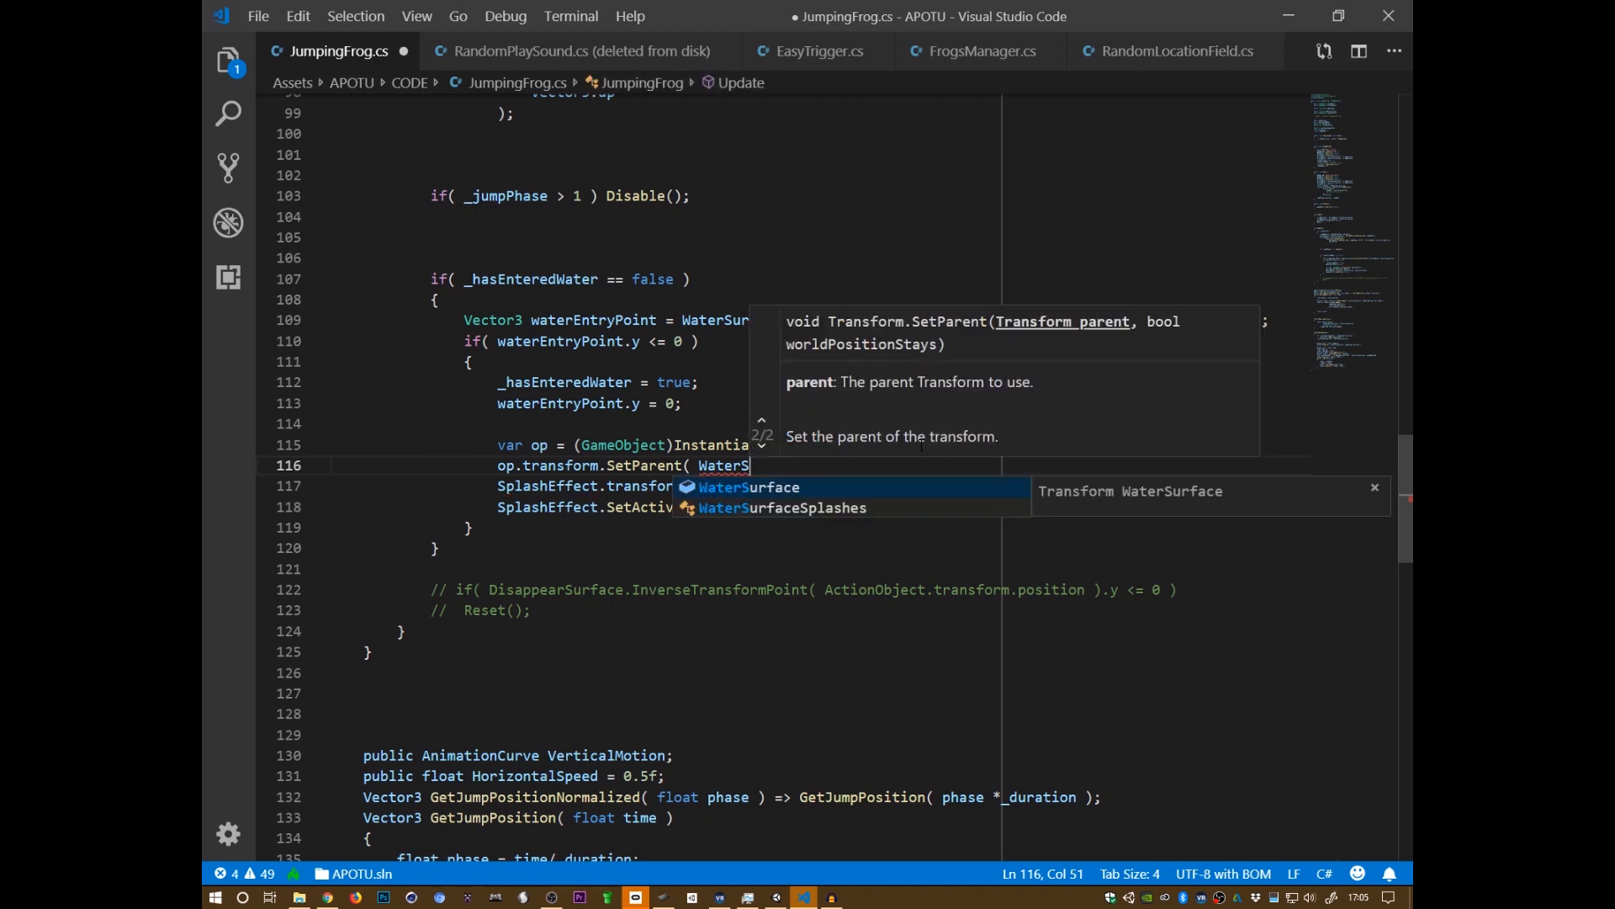
key(Tab)
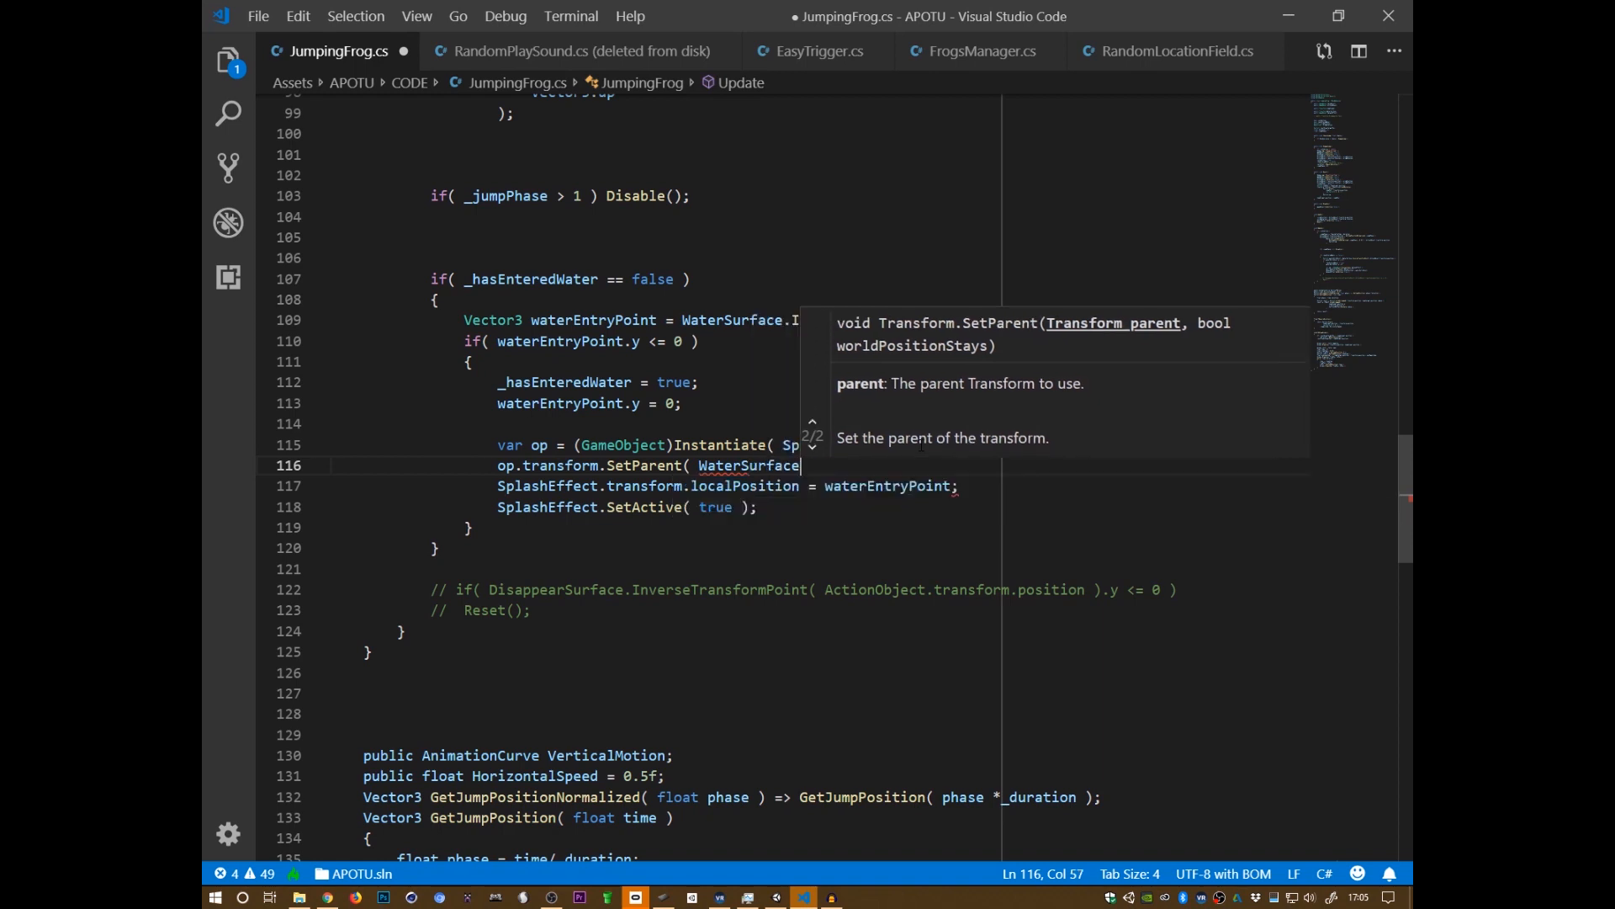
text();)
- Add op.transform.localPosition = waterEntryPoint; below the SetParent line, with the property name spelled correctly, and save the script
key(Return)
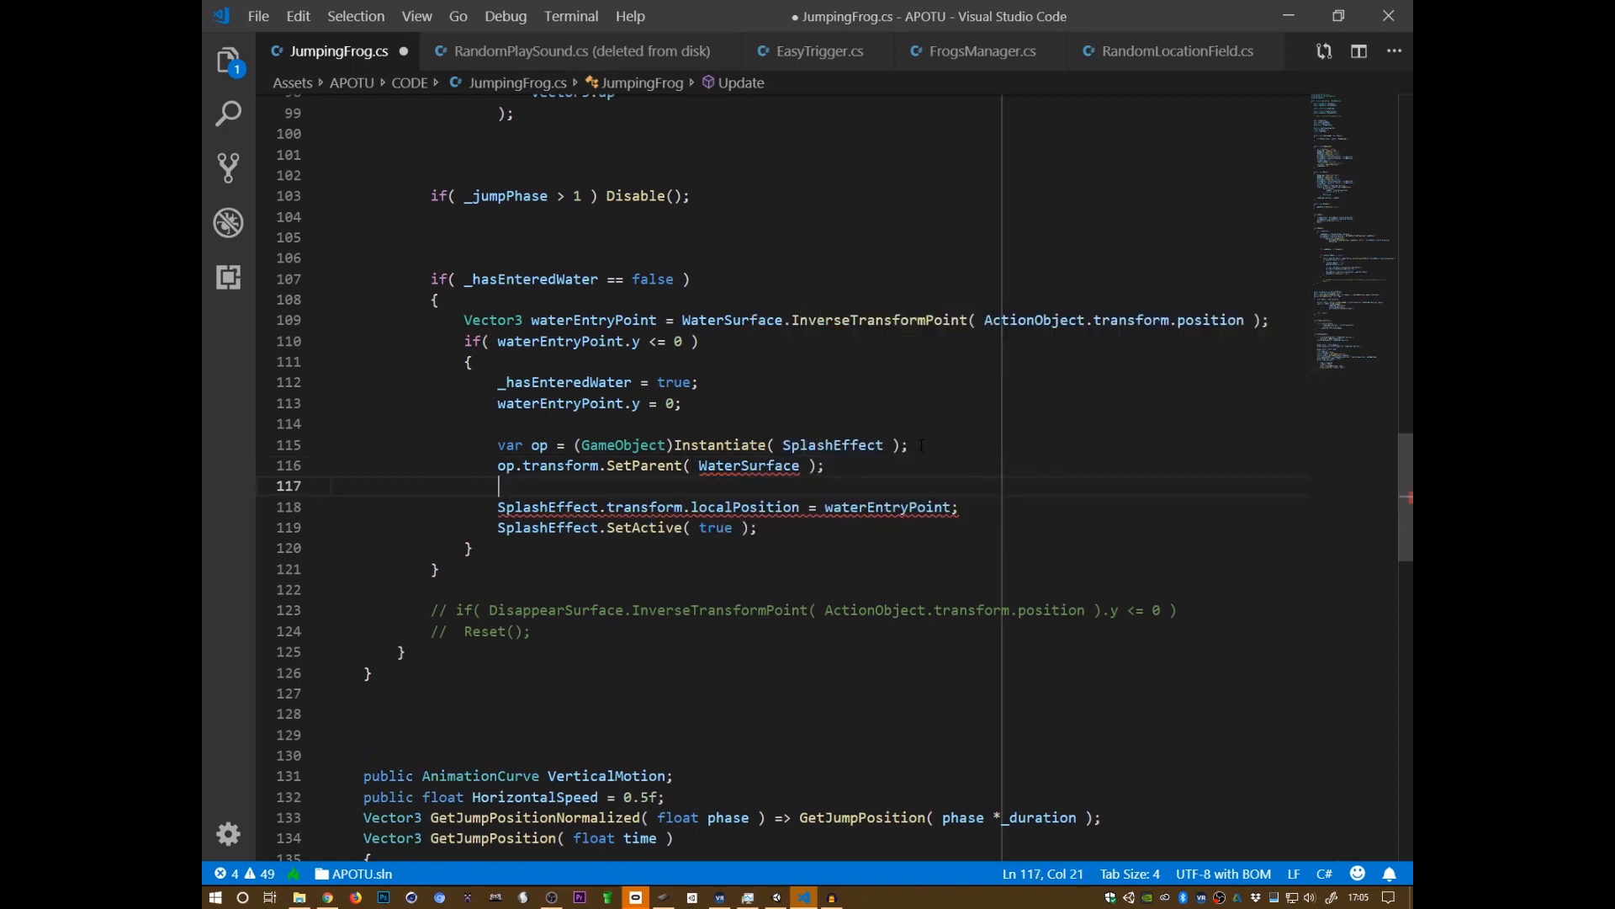
text(op.tra)
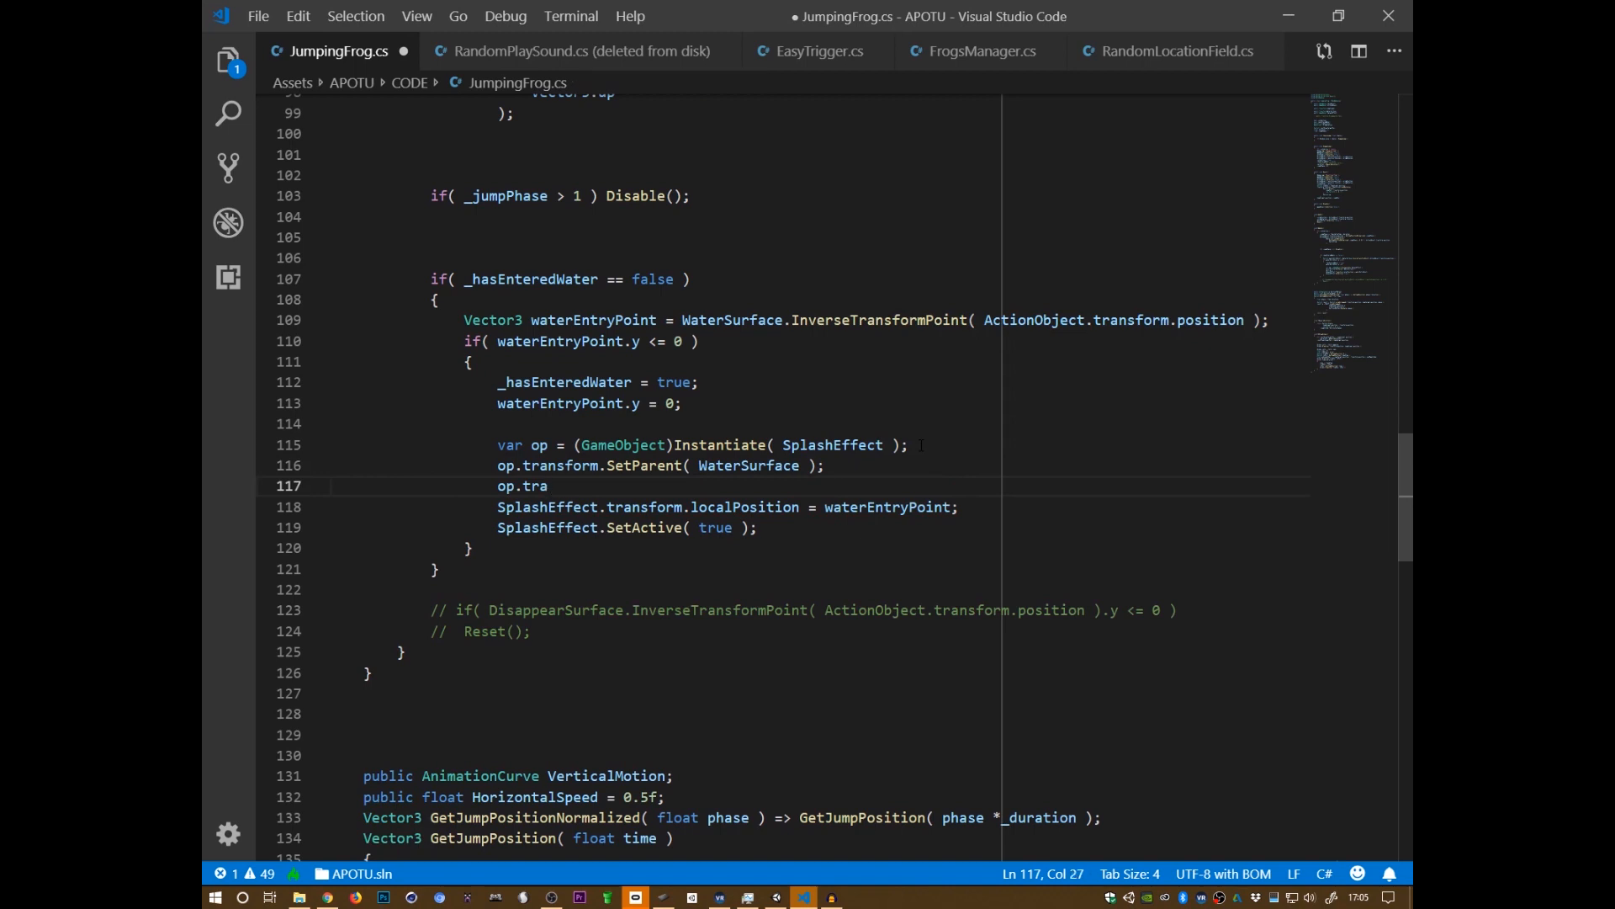
text(nsform.localP)
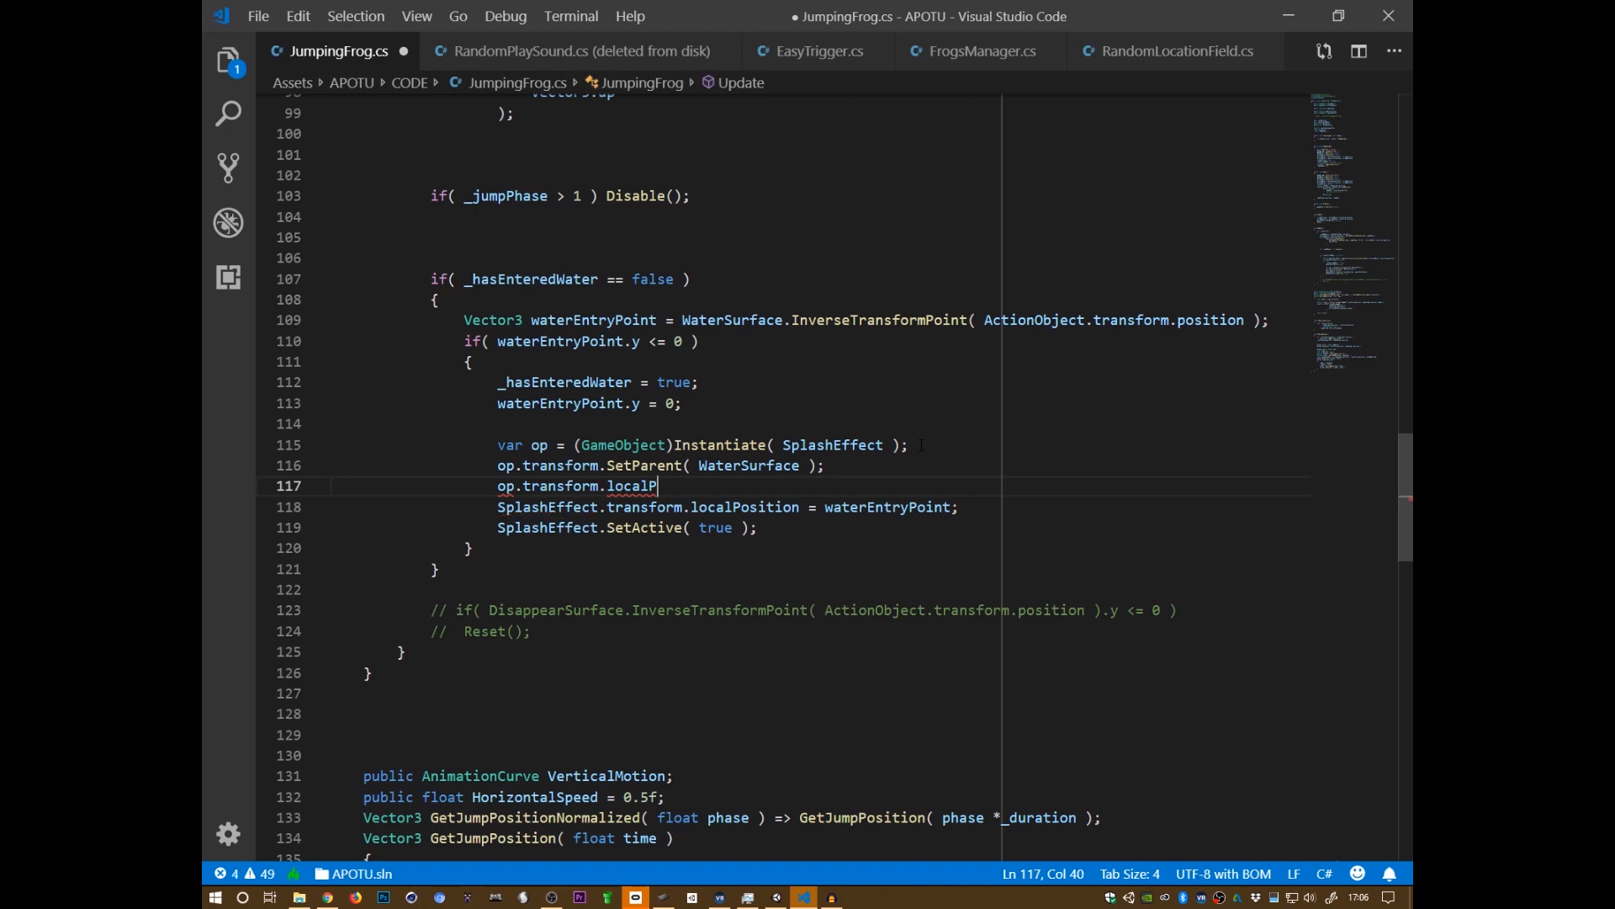
text(ostion = waterEntryPoint;)
key(ctrl+s)
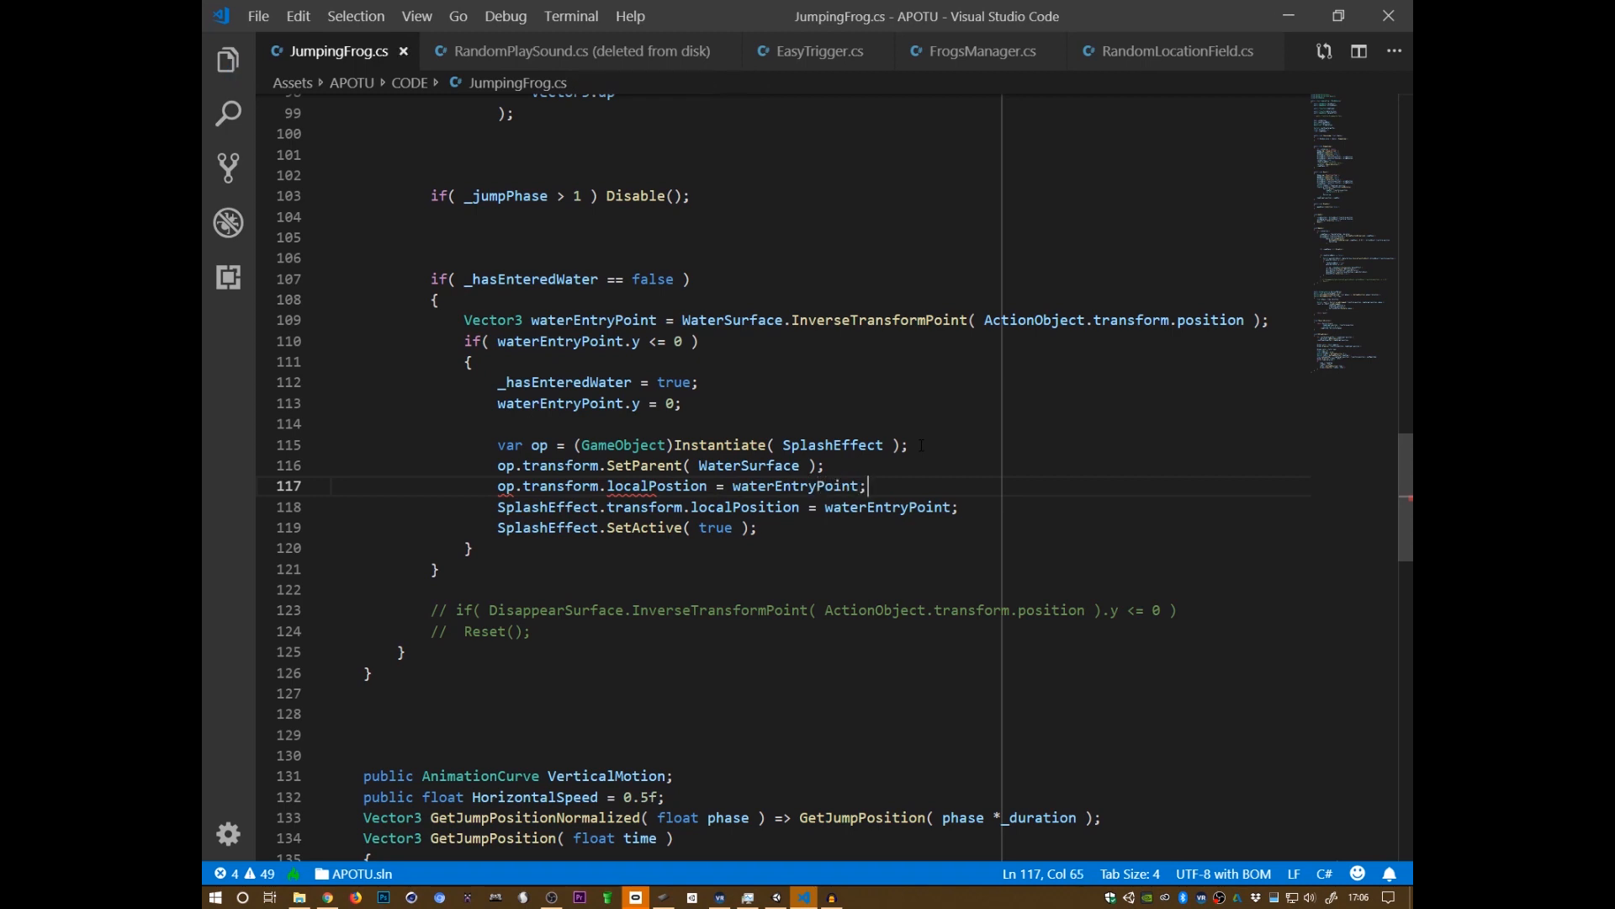
key(Return)
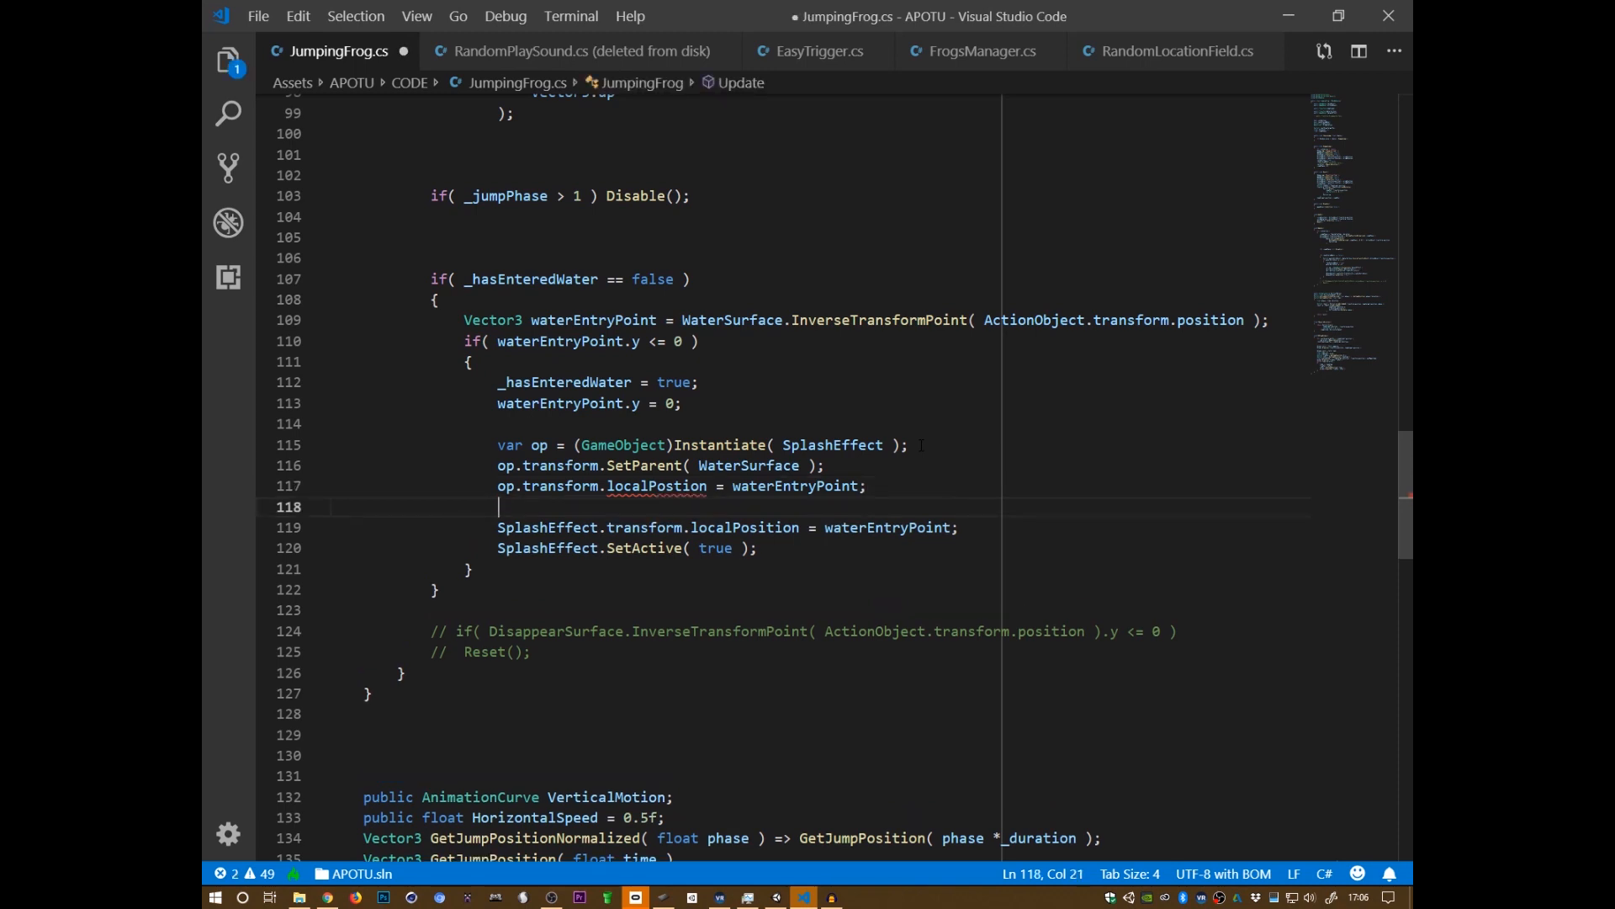
click(674, 488)
text(i)
- On the indented line below the localPosition assignment, add op.SetActive( true ); and save the script
key(Down)
key(Tab)
key(Tab)
key(Tab)
key(Tab)
key(Tab)
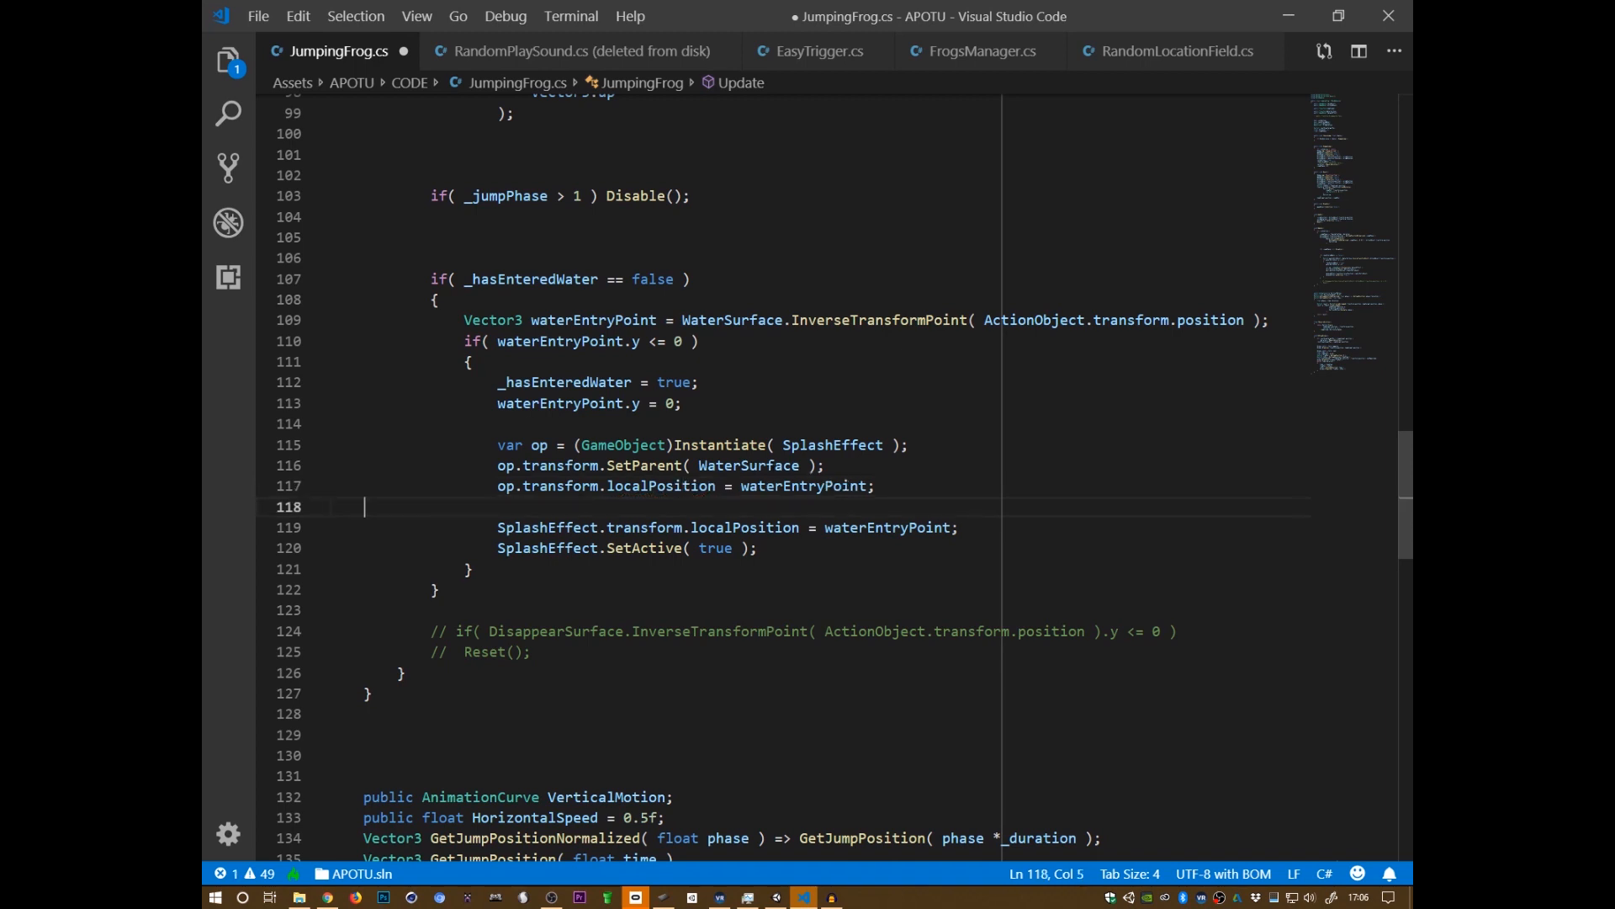
text(op.SetAc)
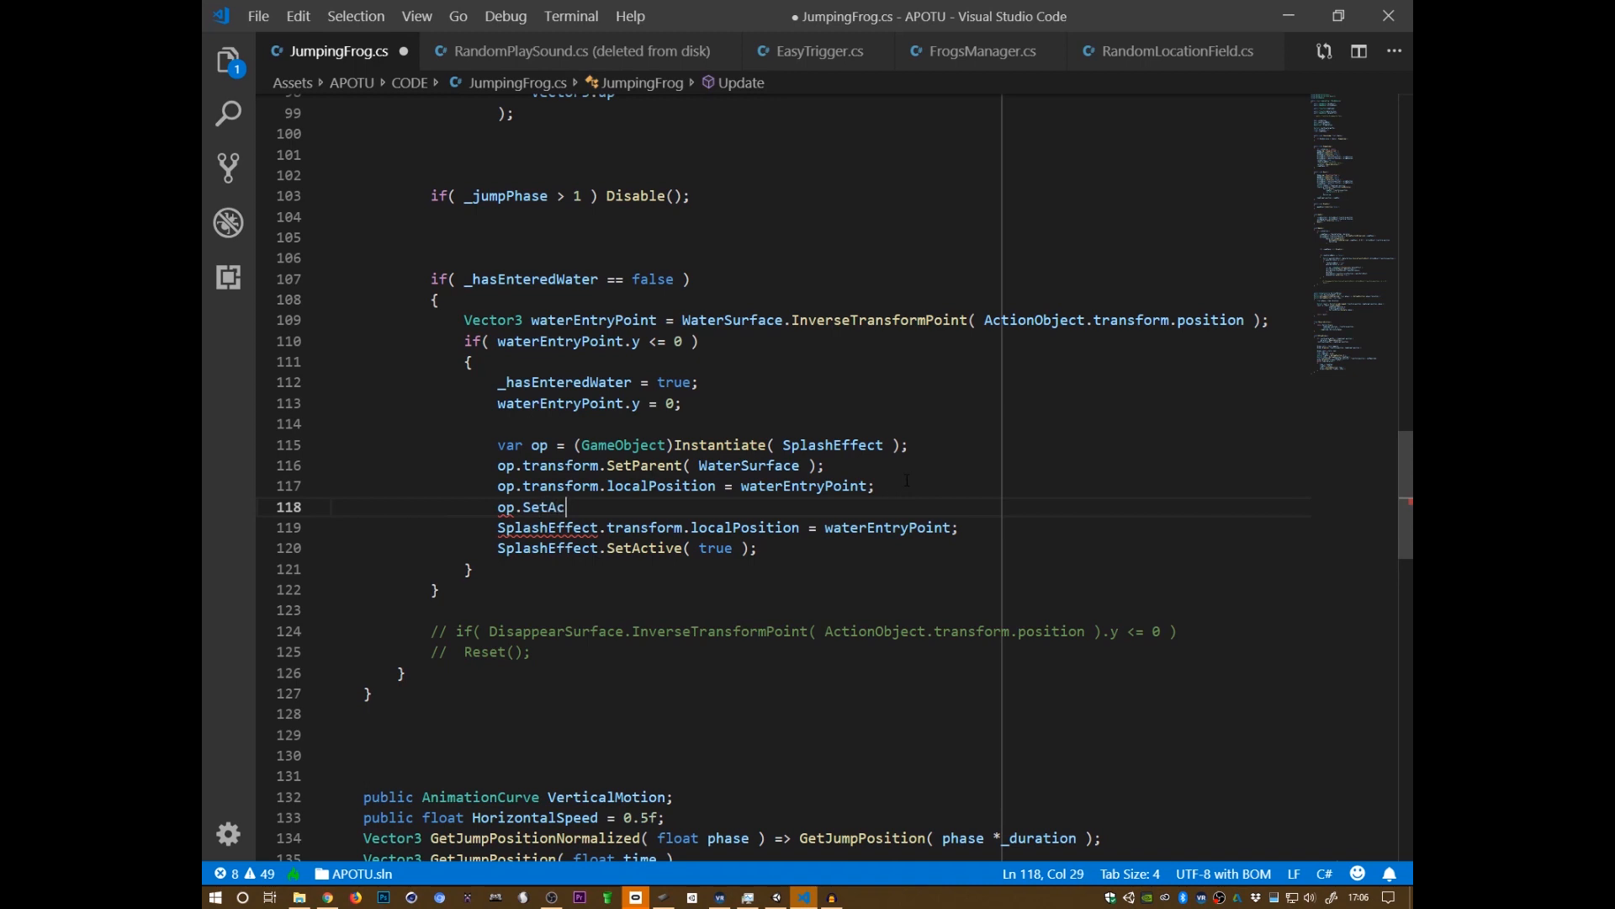
text(tive( true );)
key(ctrl+s)
- Delete the two old SplashEffect lines that set localPosition and call SetActive
key(Down)
key(shift+Down)
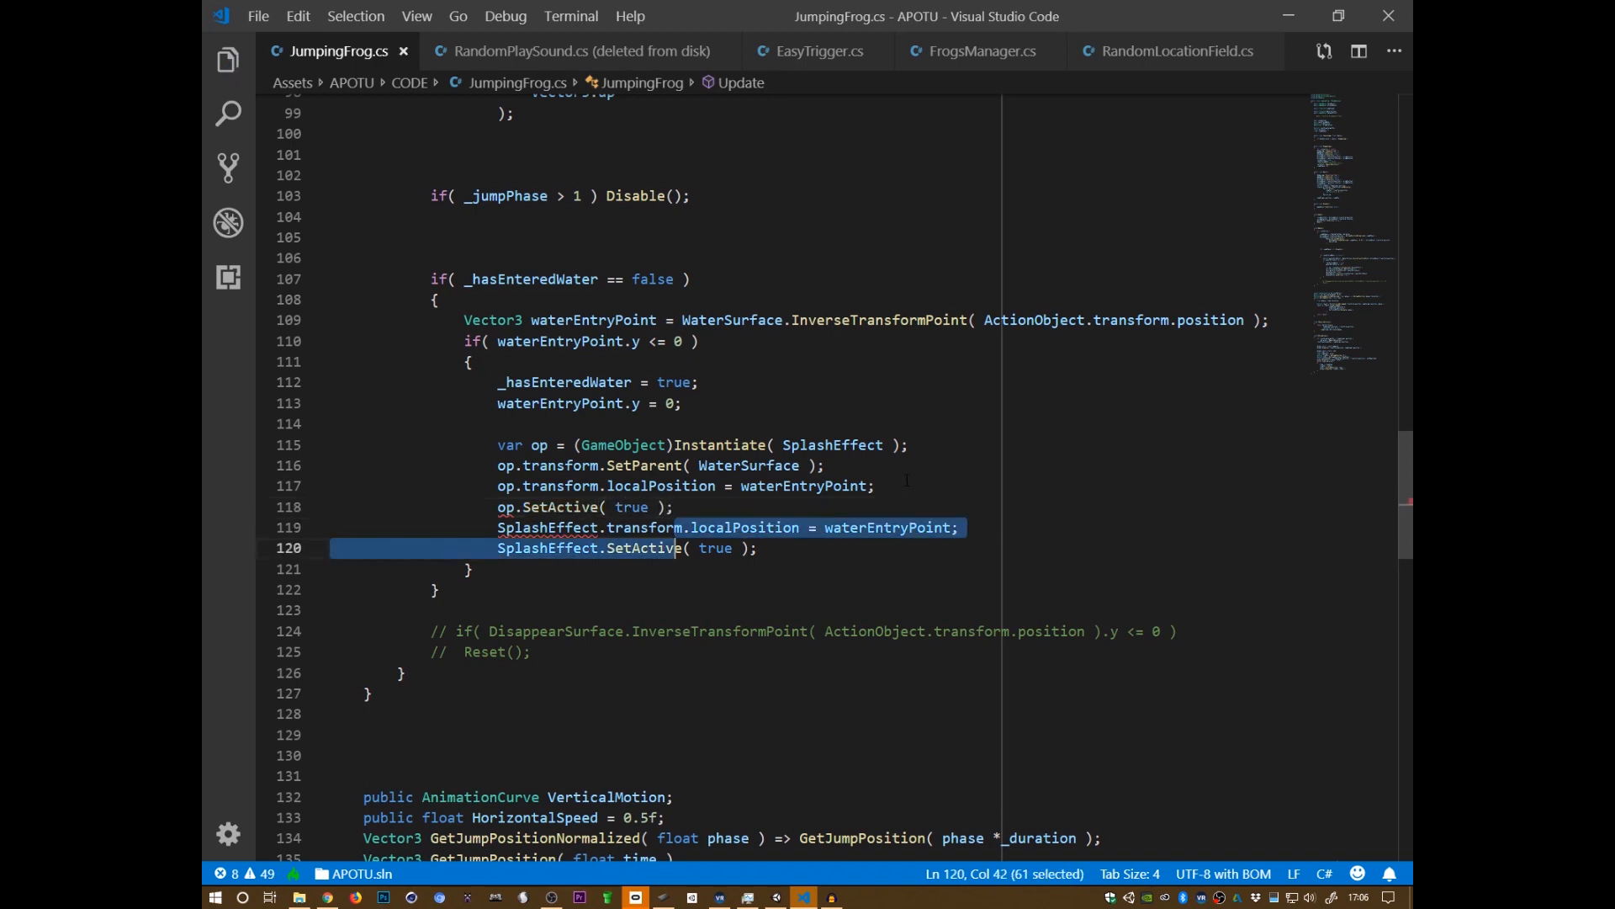
key(ctrl+shift+k)
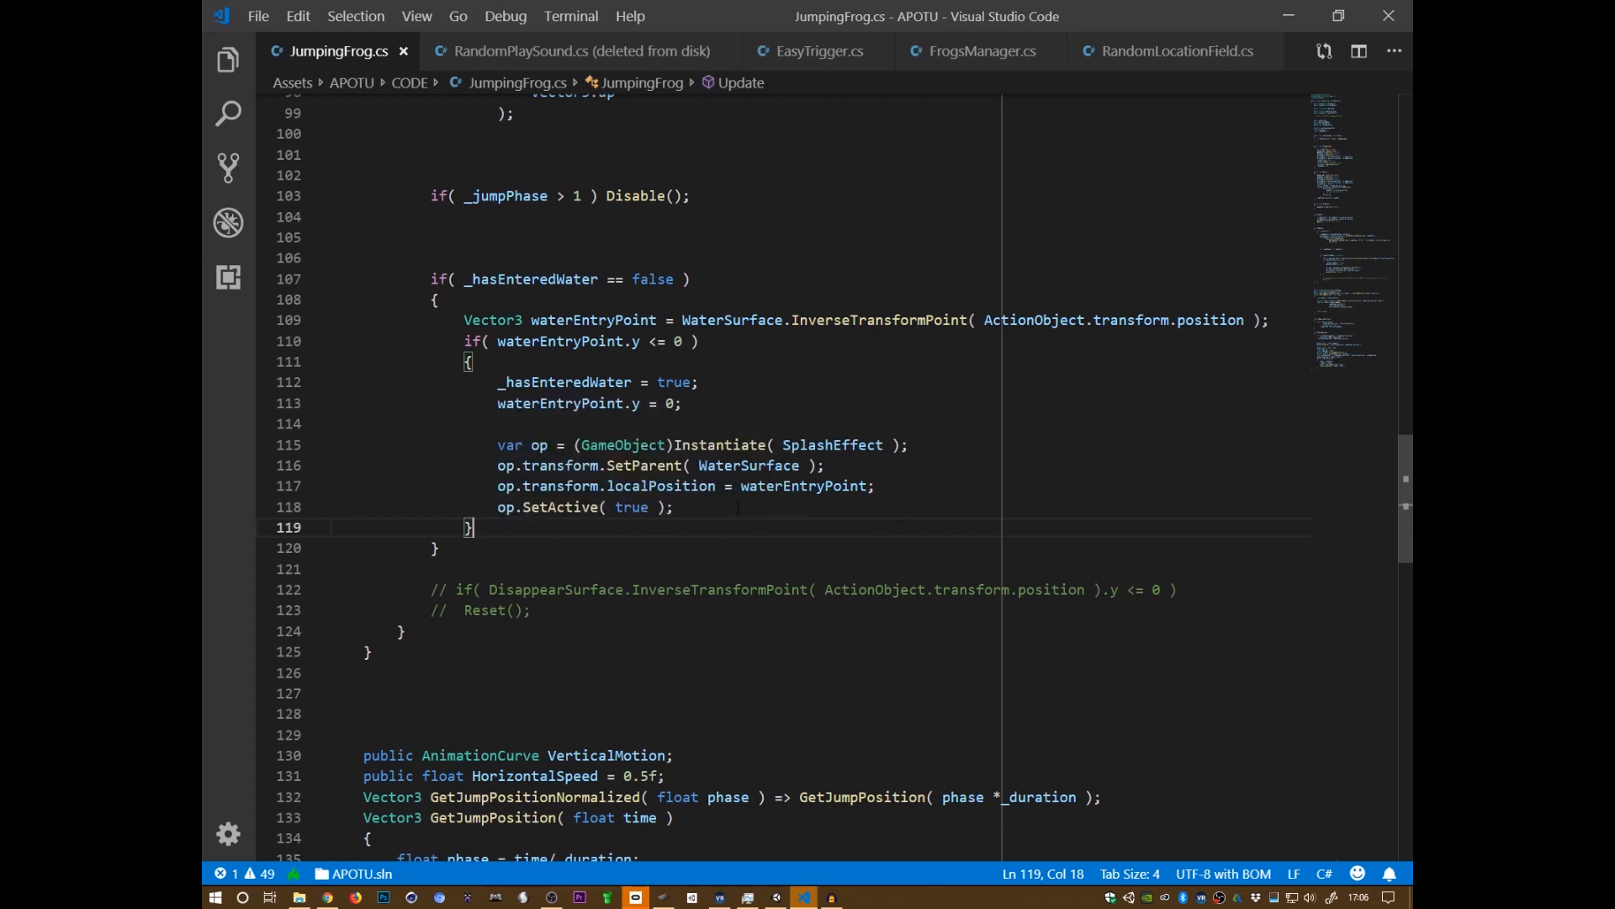
- Review the new splash statements in Update, from the Instantiate line through SetParent and localPosition to SetActive
click(736, 507)
click(557, 446)
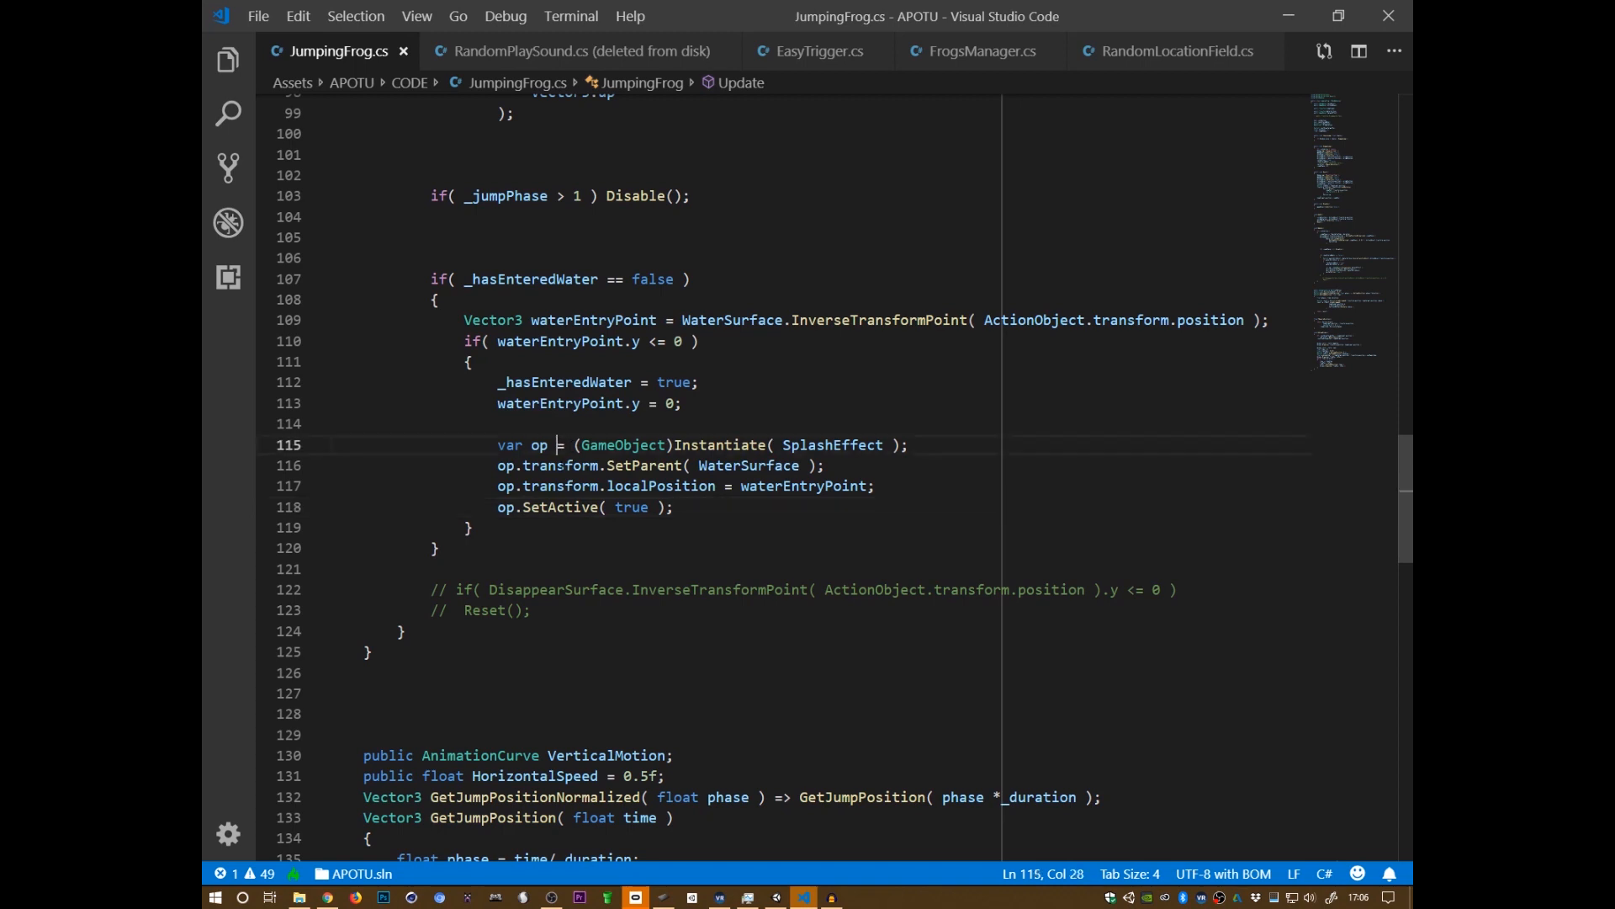
key(Down)
key(Down)
click(514, 509)
click(693, 511)
key(Up)
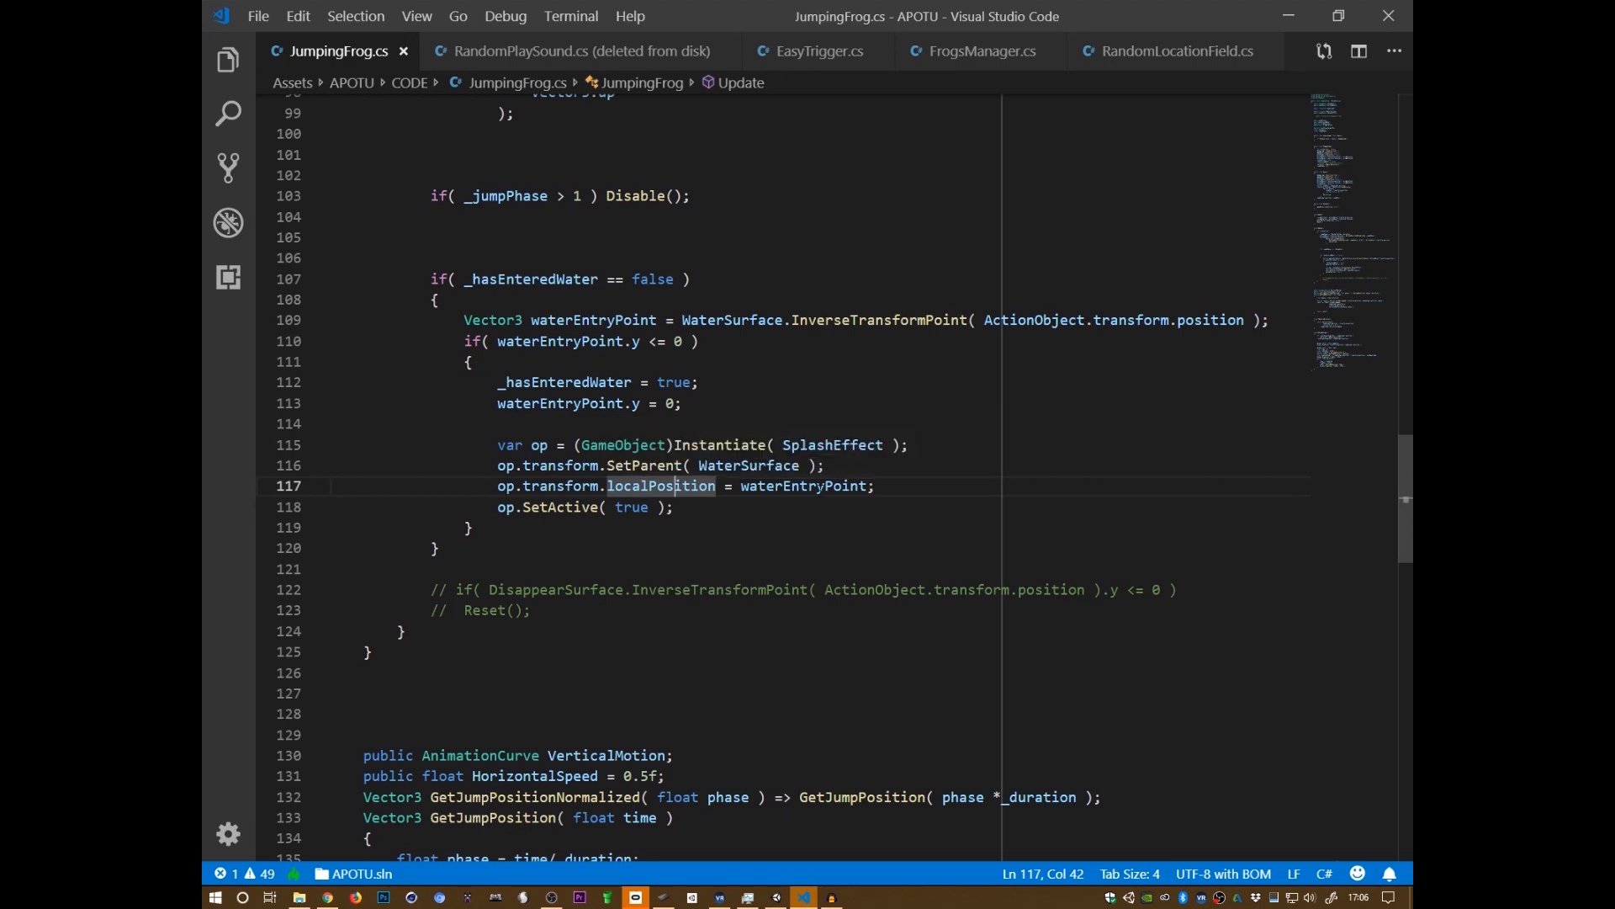
click(548, 509)
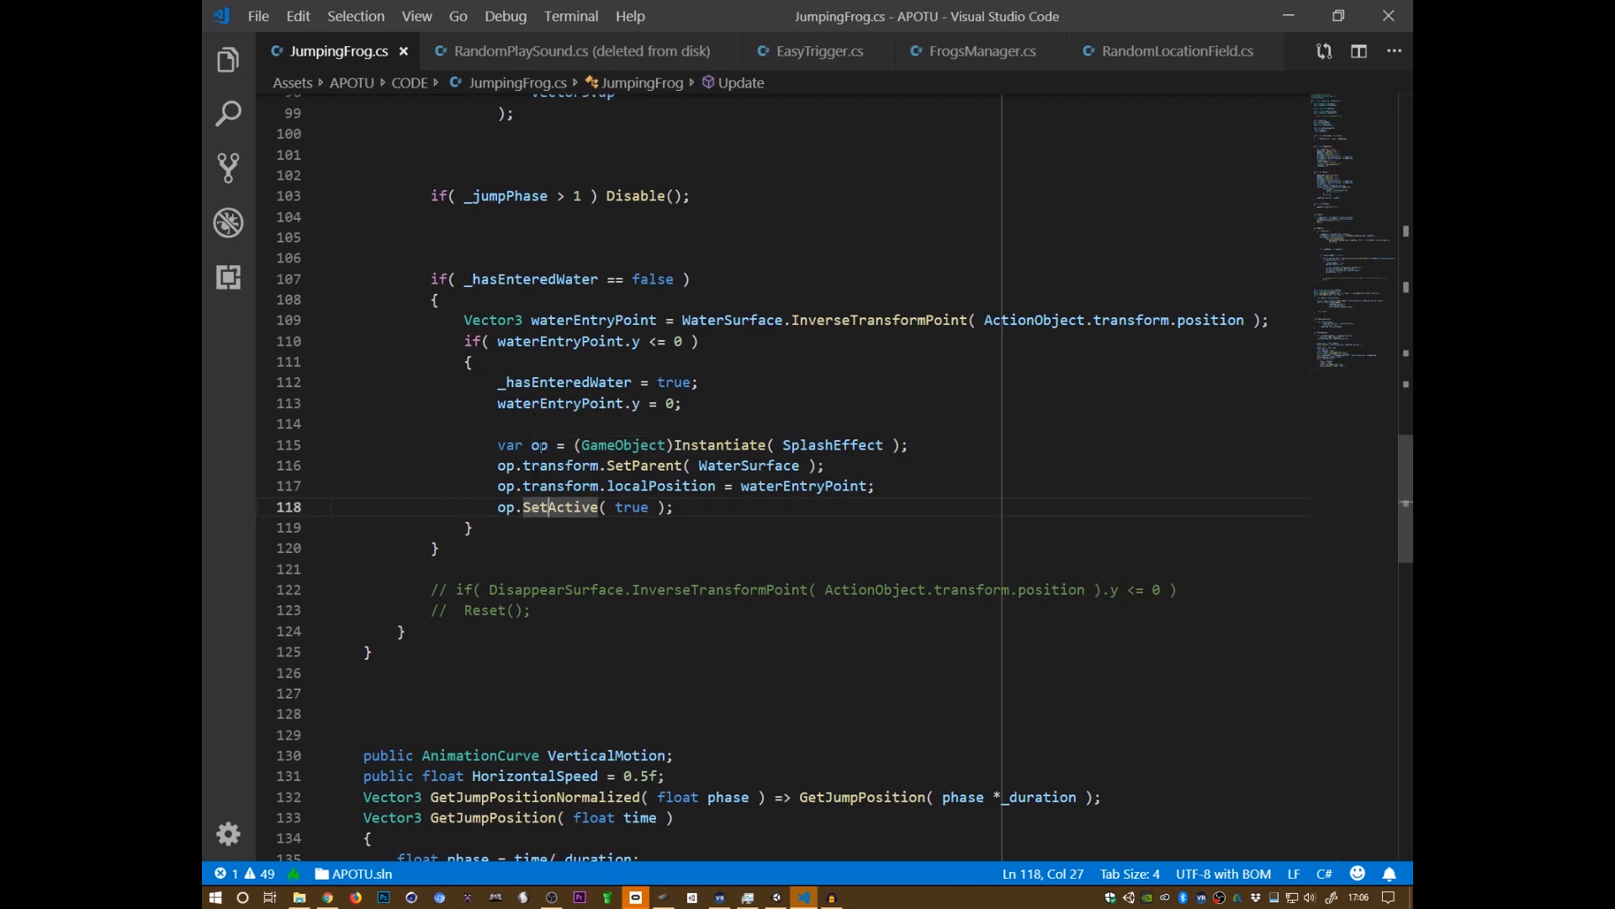
- Rename the variable op to _splash in the Instantiate declaration
double_click(539, 445)
mouse_move(598, 497)
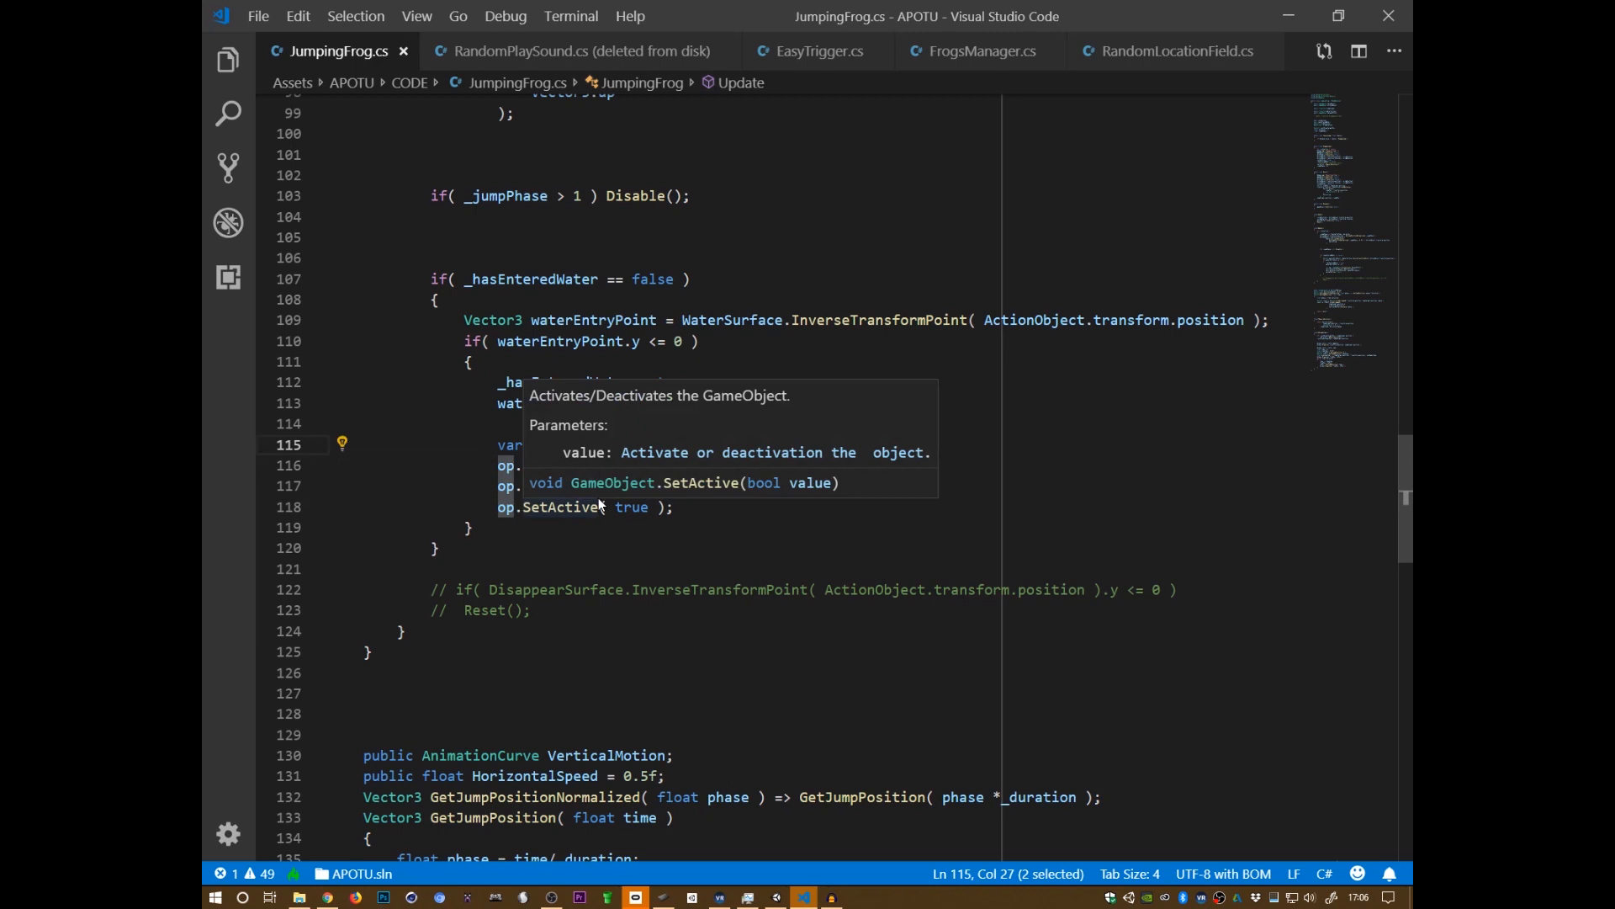
text(_spalsh)
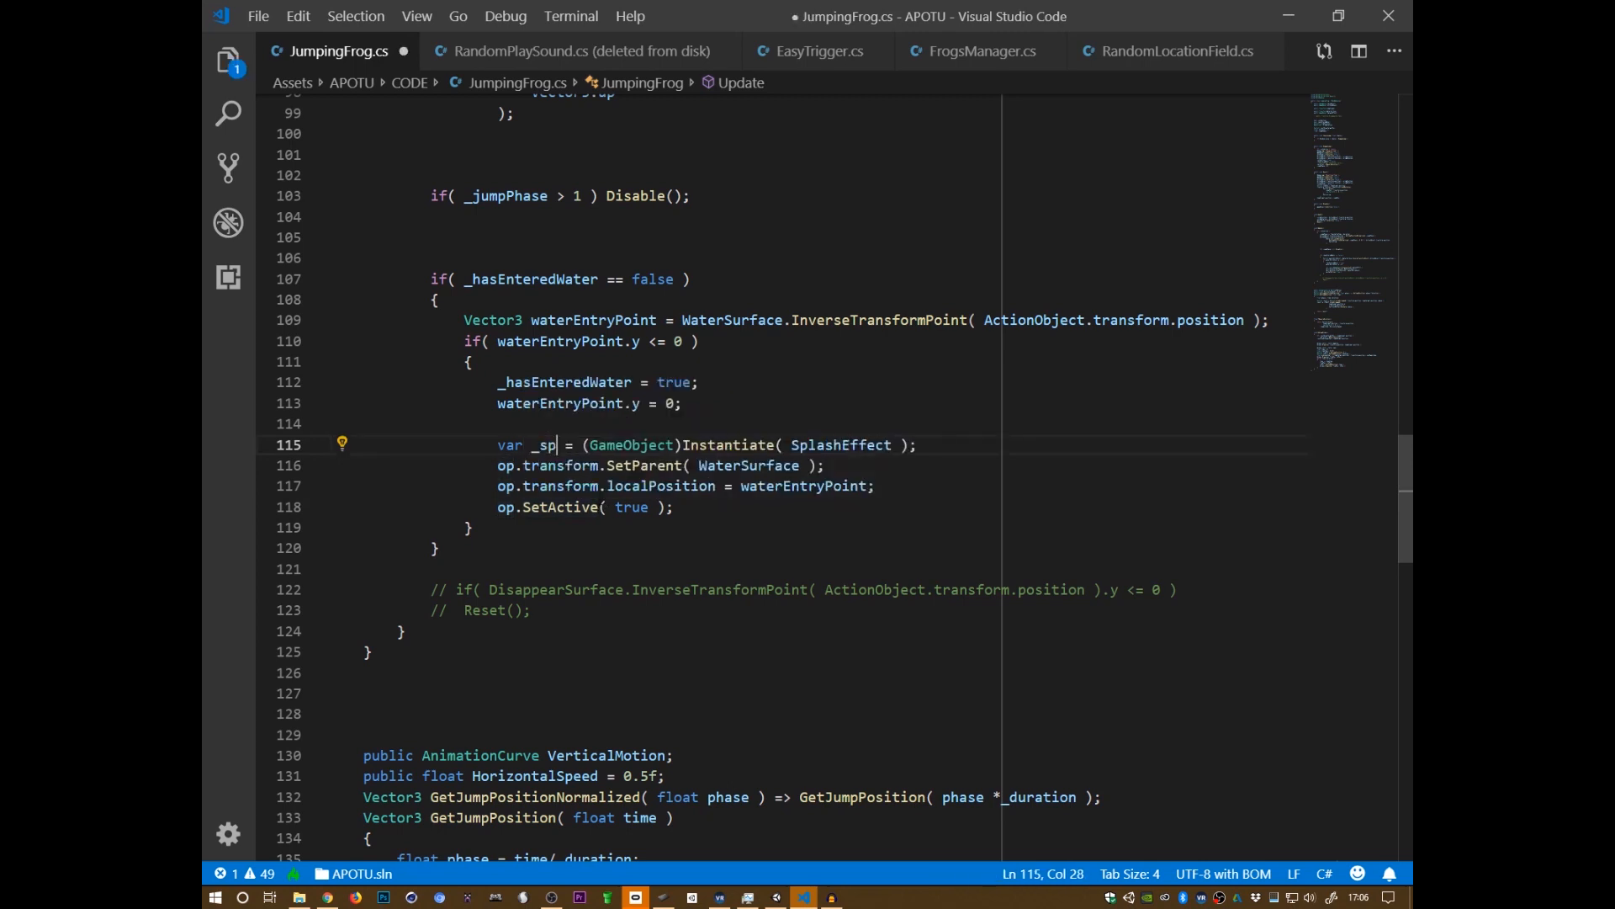
key(BackSpace)
key(BackSpace)
key(BackSpace)
key(BackSpace)
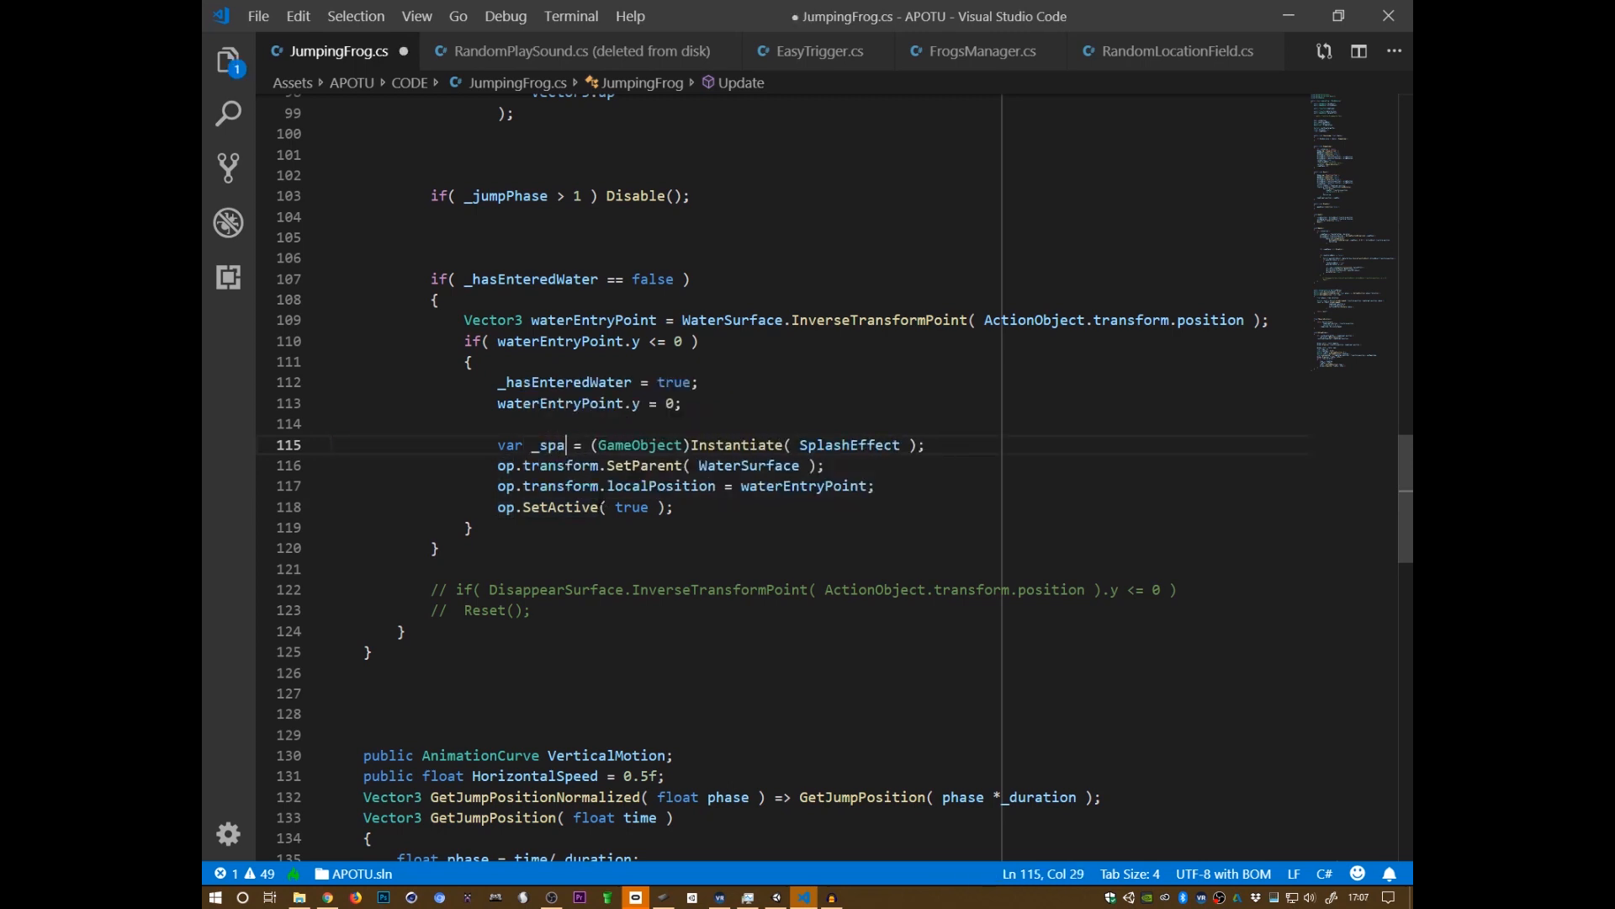
text(lash)
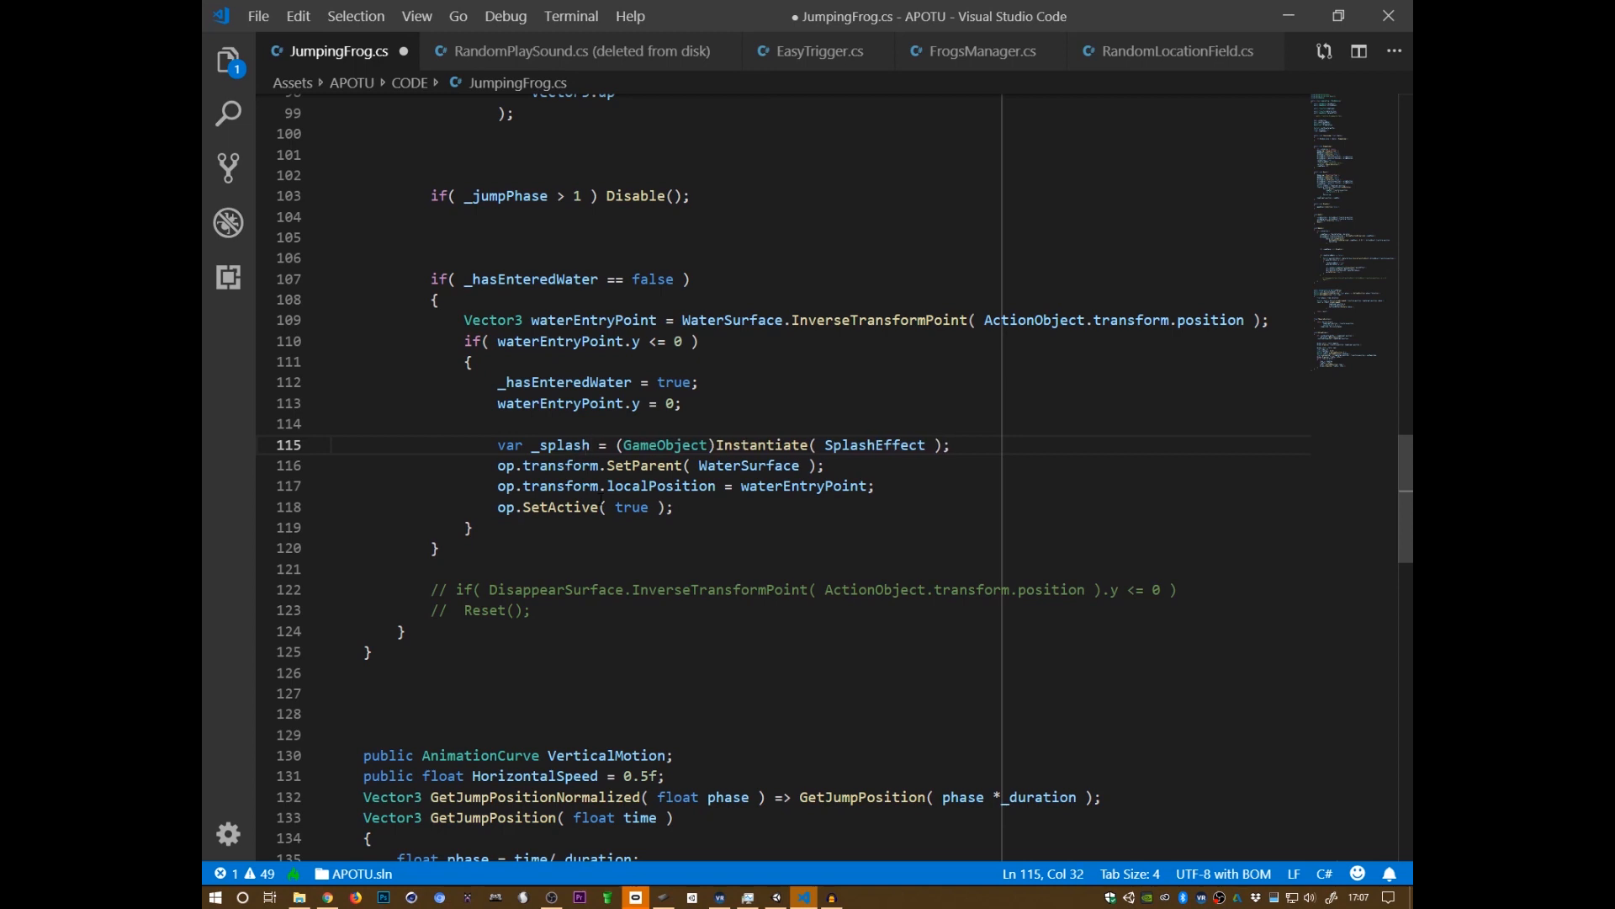
- Undo the single-line name change and rename the variable op to _splash across all its uses in the water-entry block
key(ctrl+z)
key(ctrl+z)
key(ctrl+z)
key(ctrl+z)
key(F2)
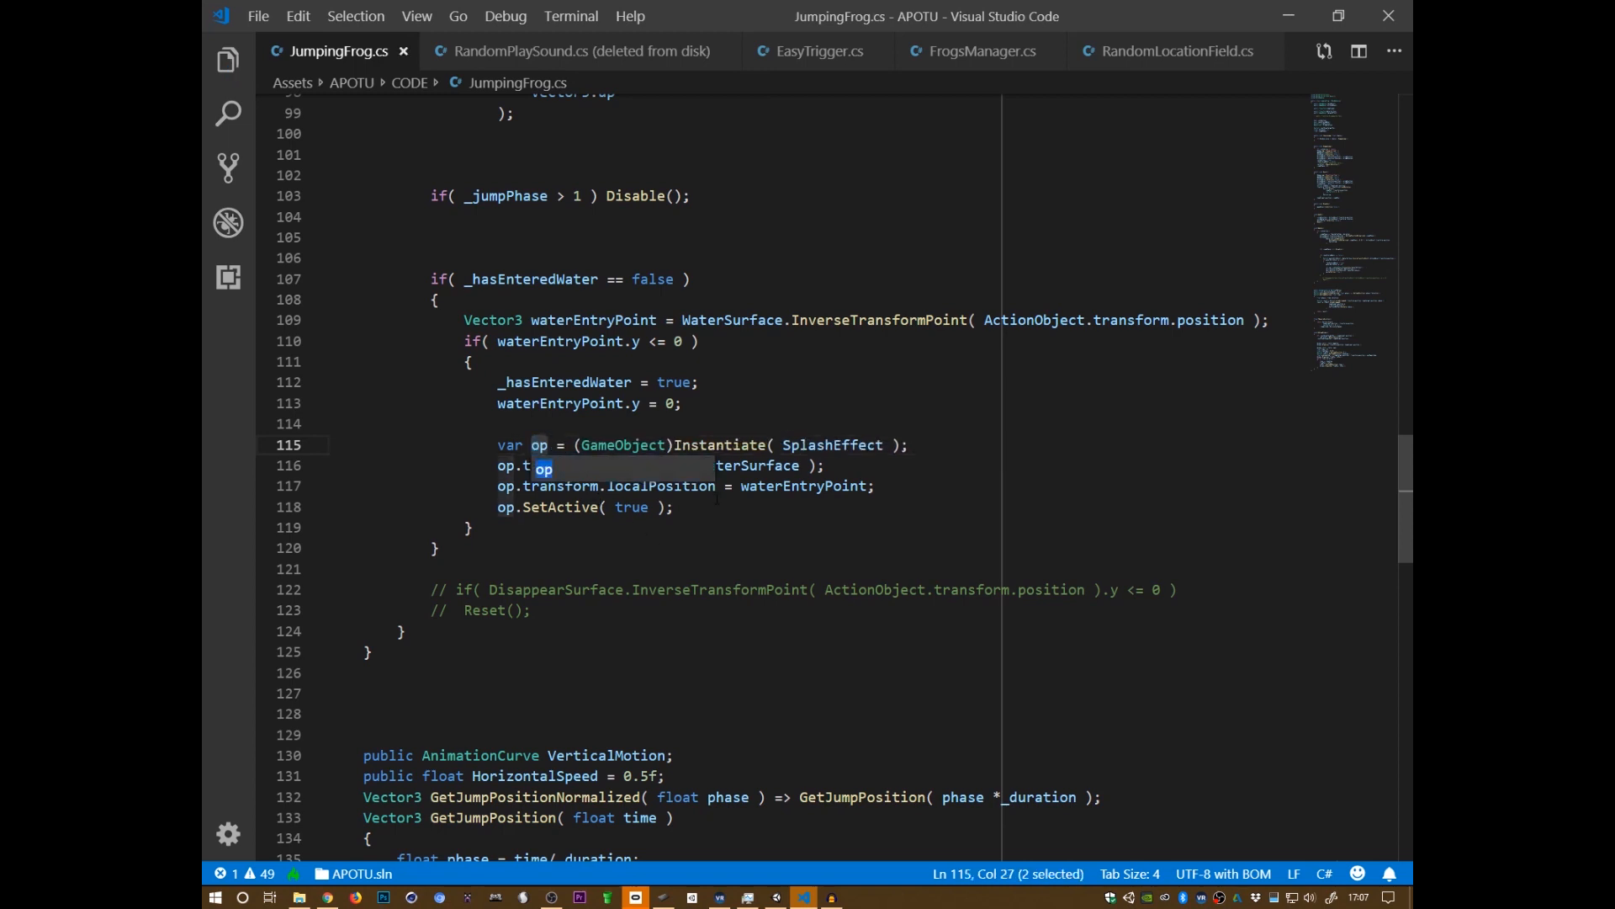
text(_splash)
key(Escape)
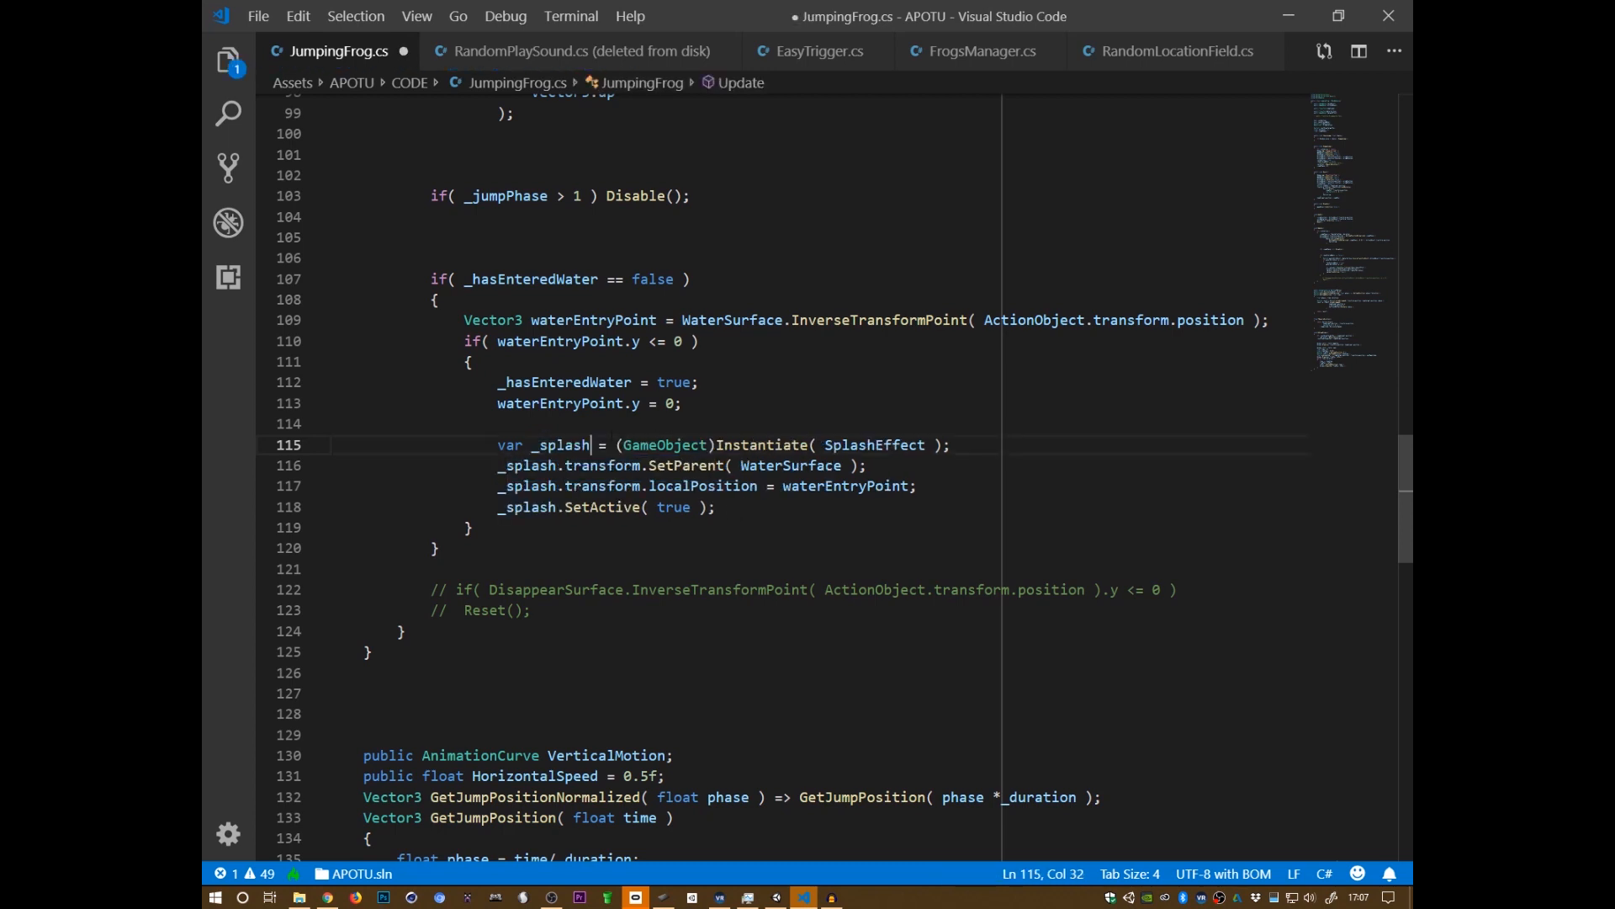
- Remove the var keyword before _splash so the Instantiate line becomes a plain assignment
double_click(510, 445)
key(Delete)
key(Delete)
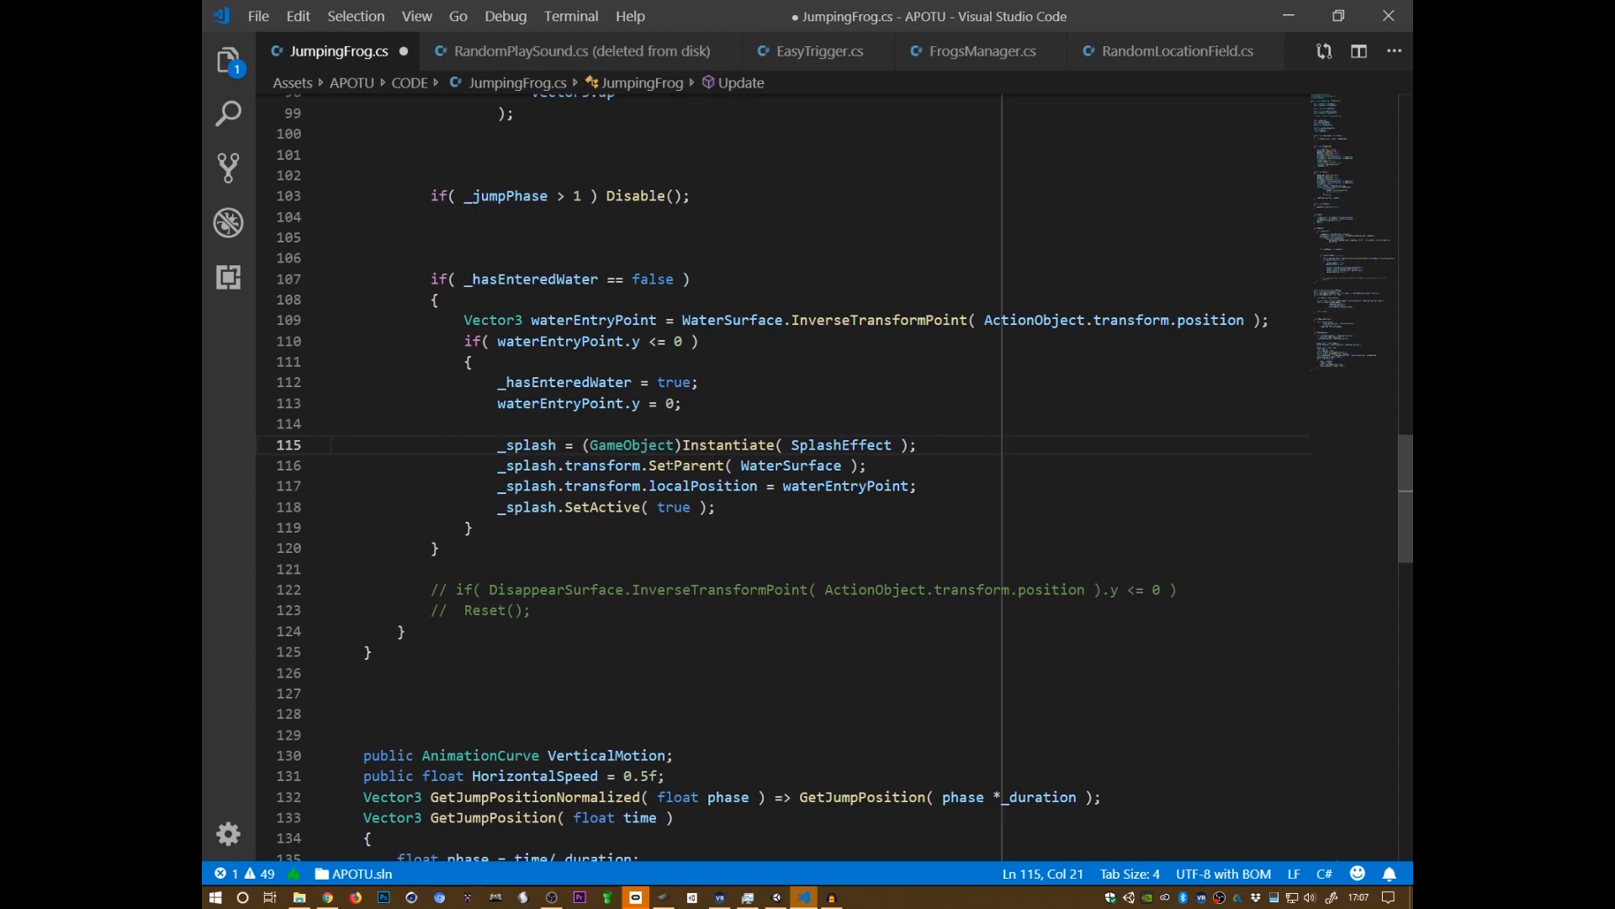
- Insert an if( !_splash ) condition with an opening brace above the Instantiate line
key(Up)
key(Return)
key(Return)
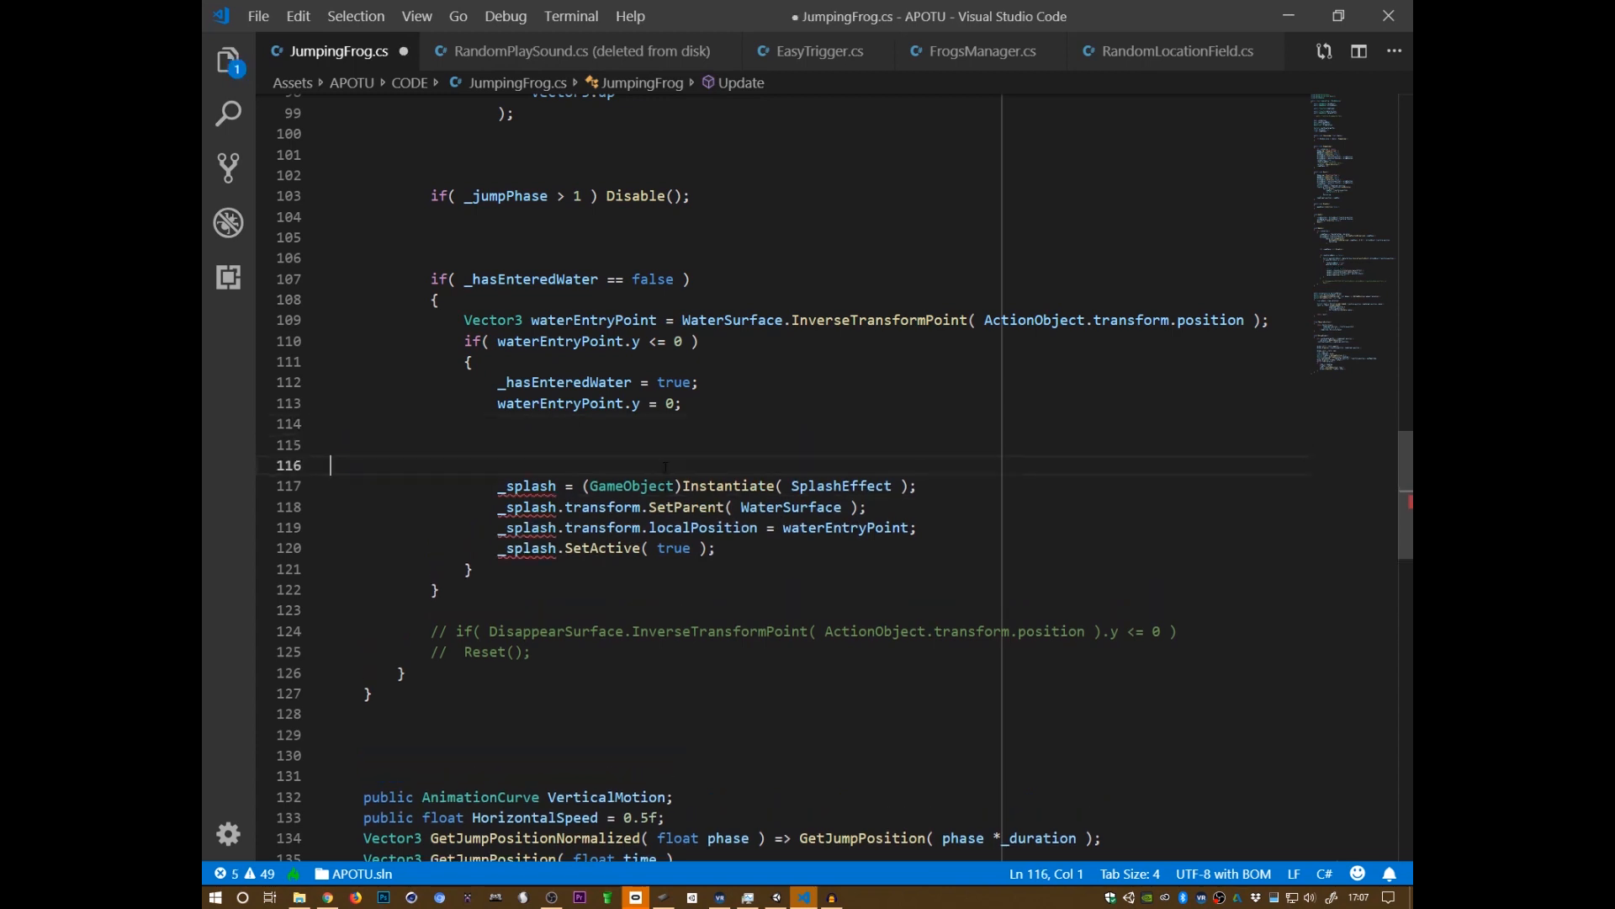
key(Up)
key(Tab)
key(Tab)
key(Tab)
key(Tab)
key(Tab)
text(if( !_spa)
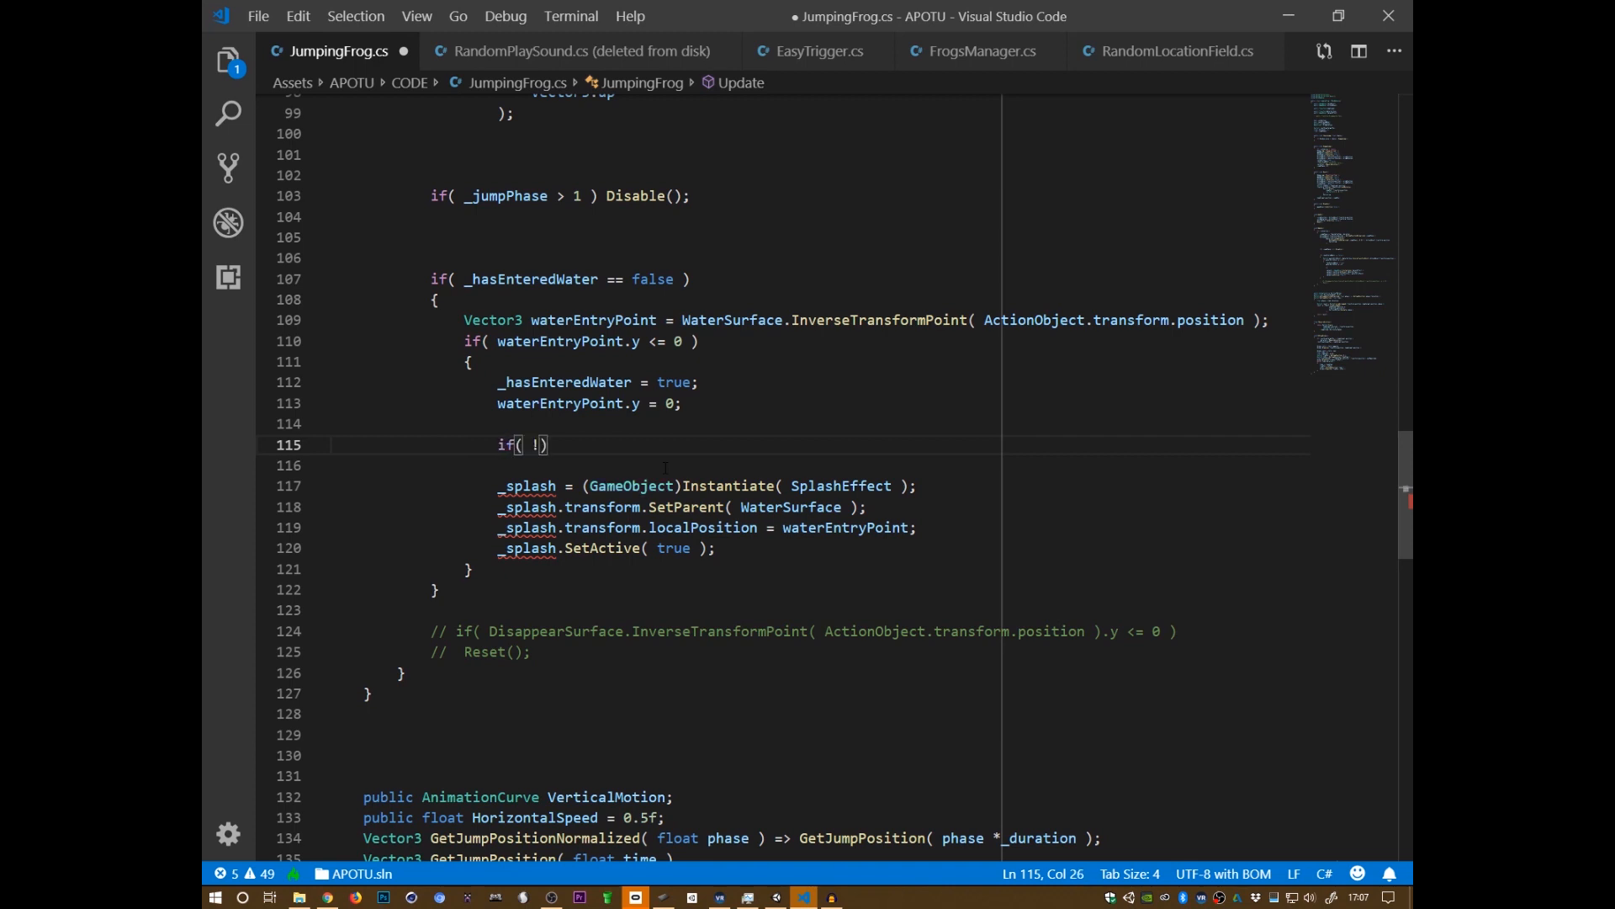
key(BackSpace)
text(lash ))
key(Return)
text({)
key(Down)
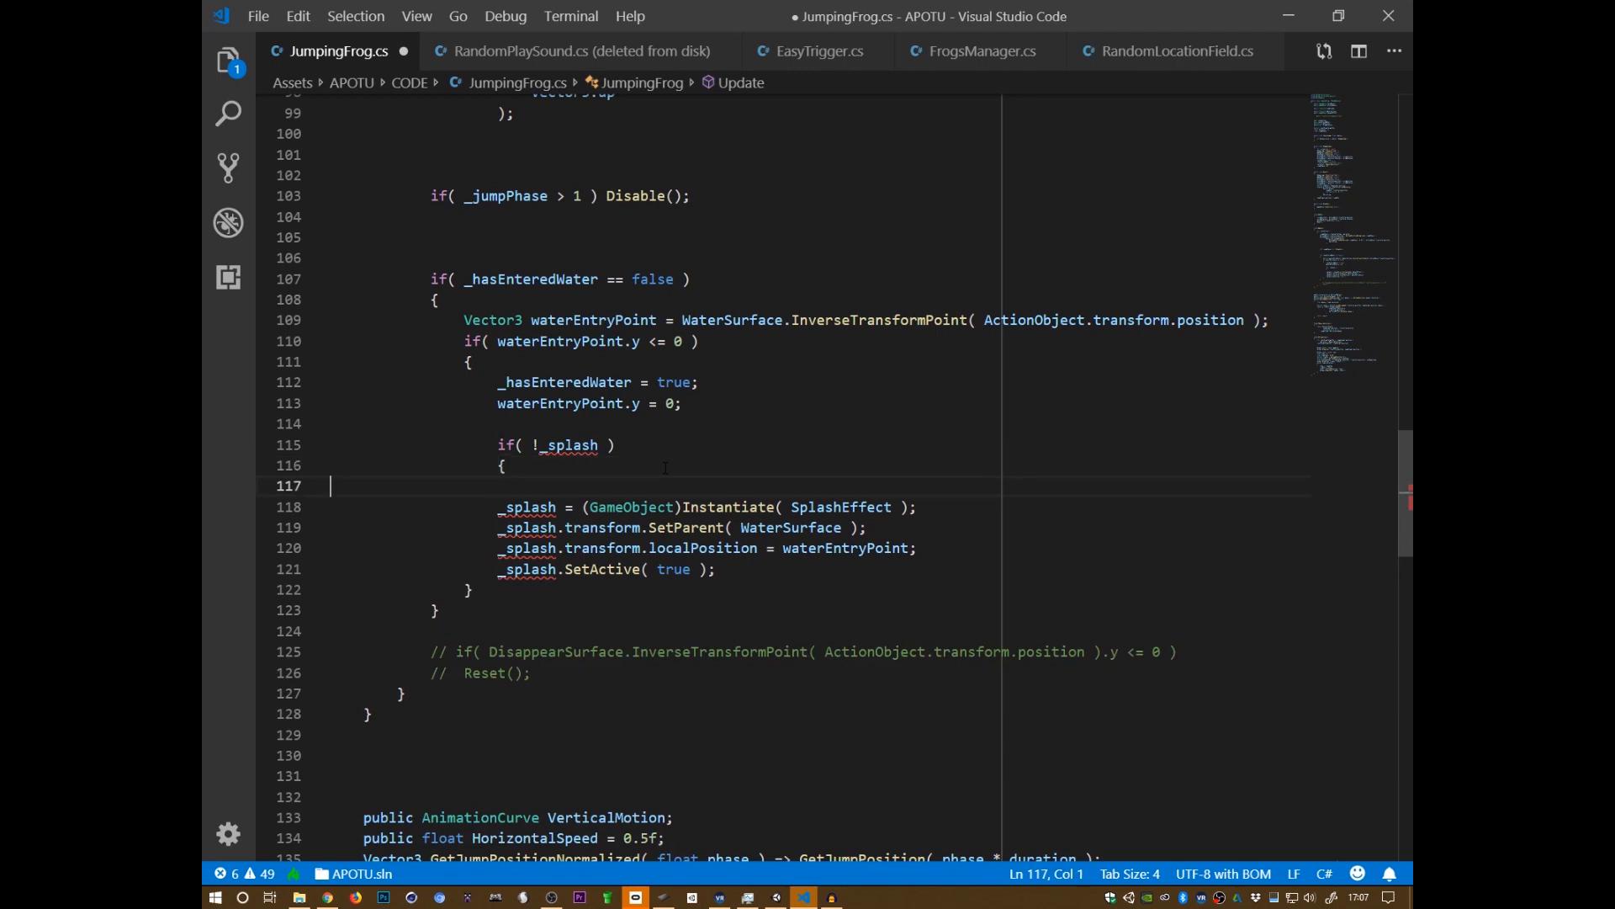
- Move the Instantiate and SetParent lines into the if( !_splash ) block, close its brace, save the file and indent both lines
drag(676, 506, 675, 527)
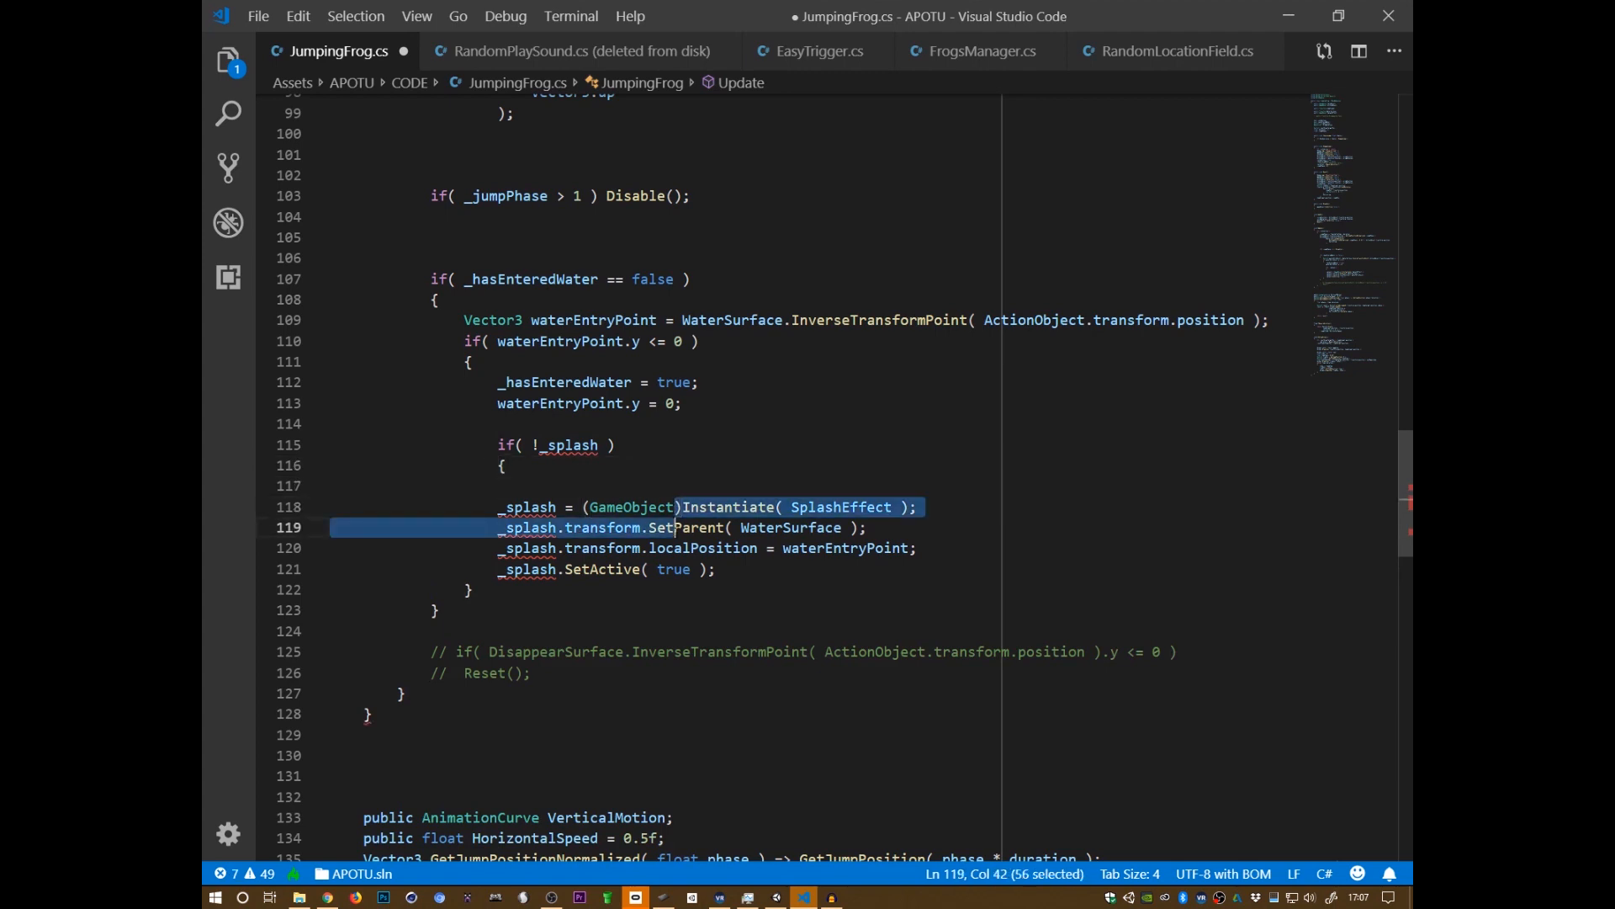
key(alt+Up)
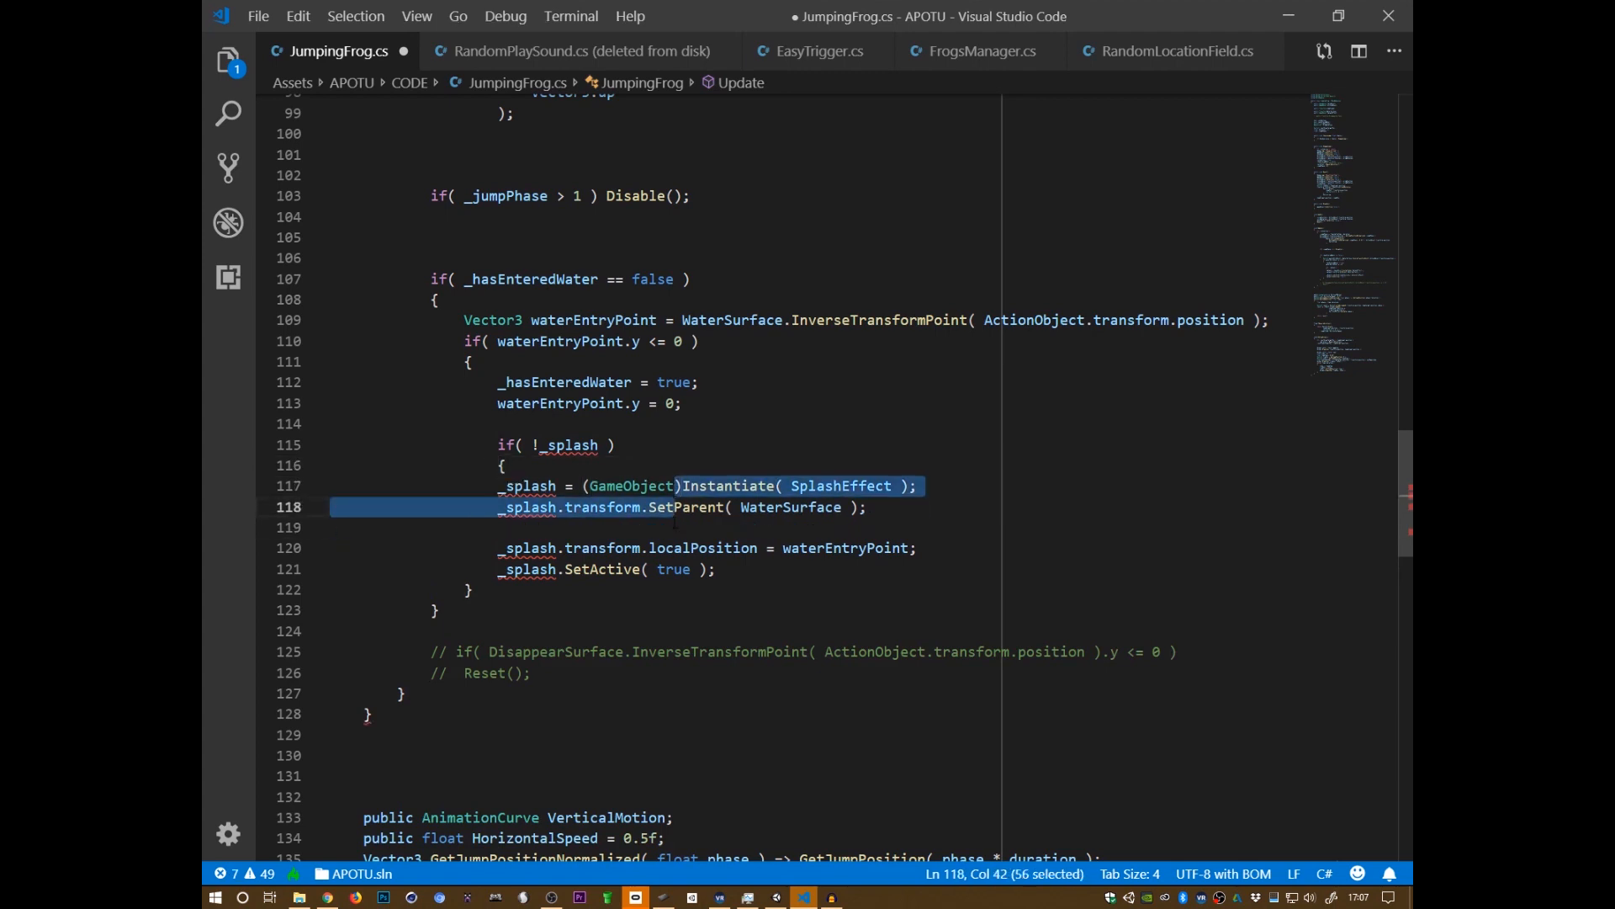
key(Escape)
key(End)
key(Return)
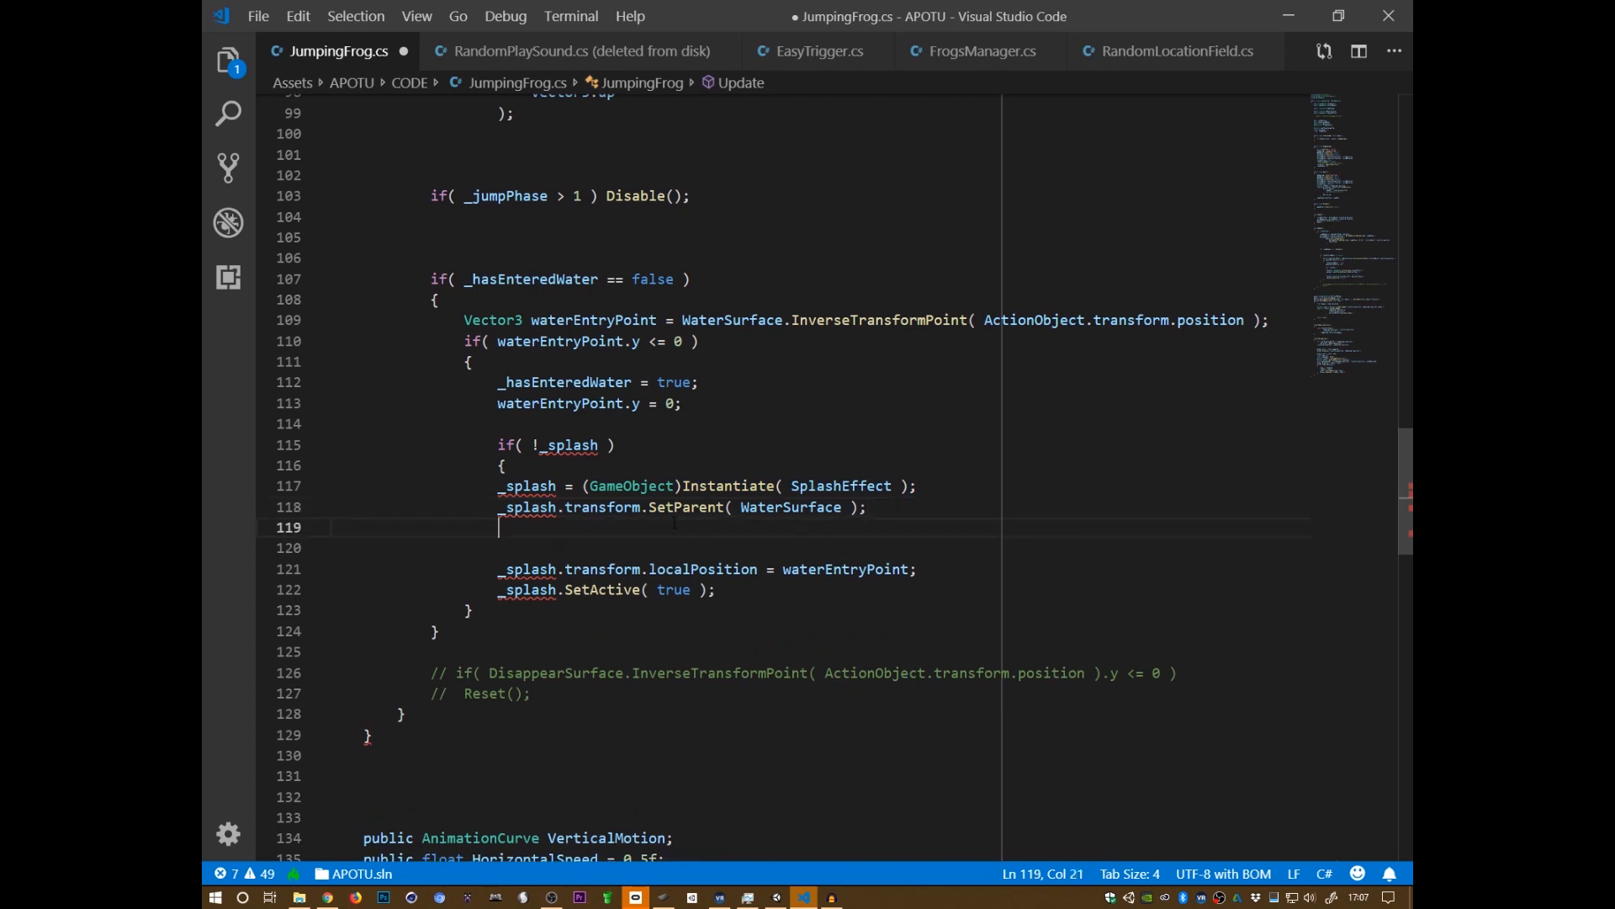
text(})
key(ctrl+s)
key(Tab)
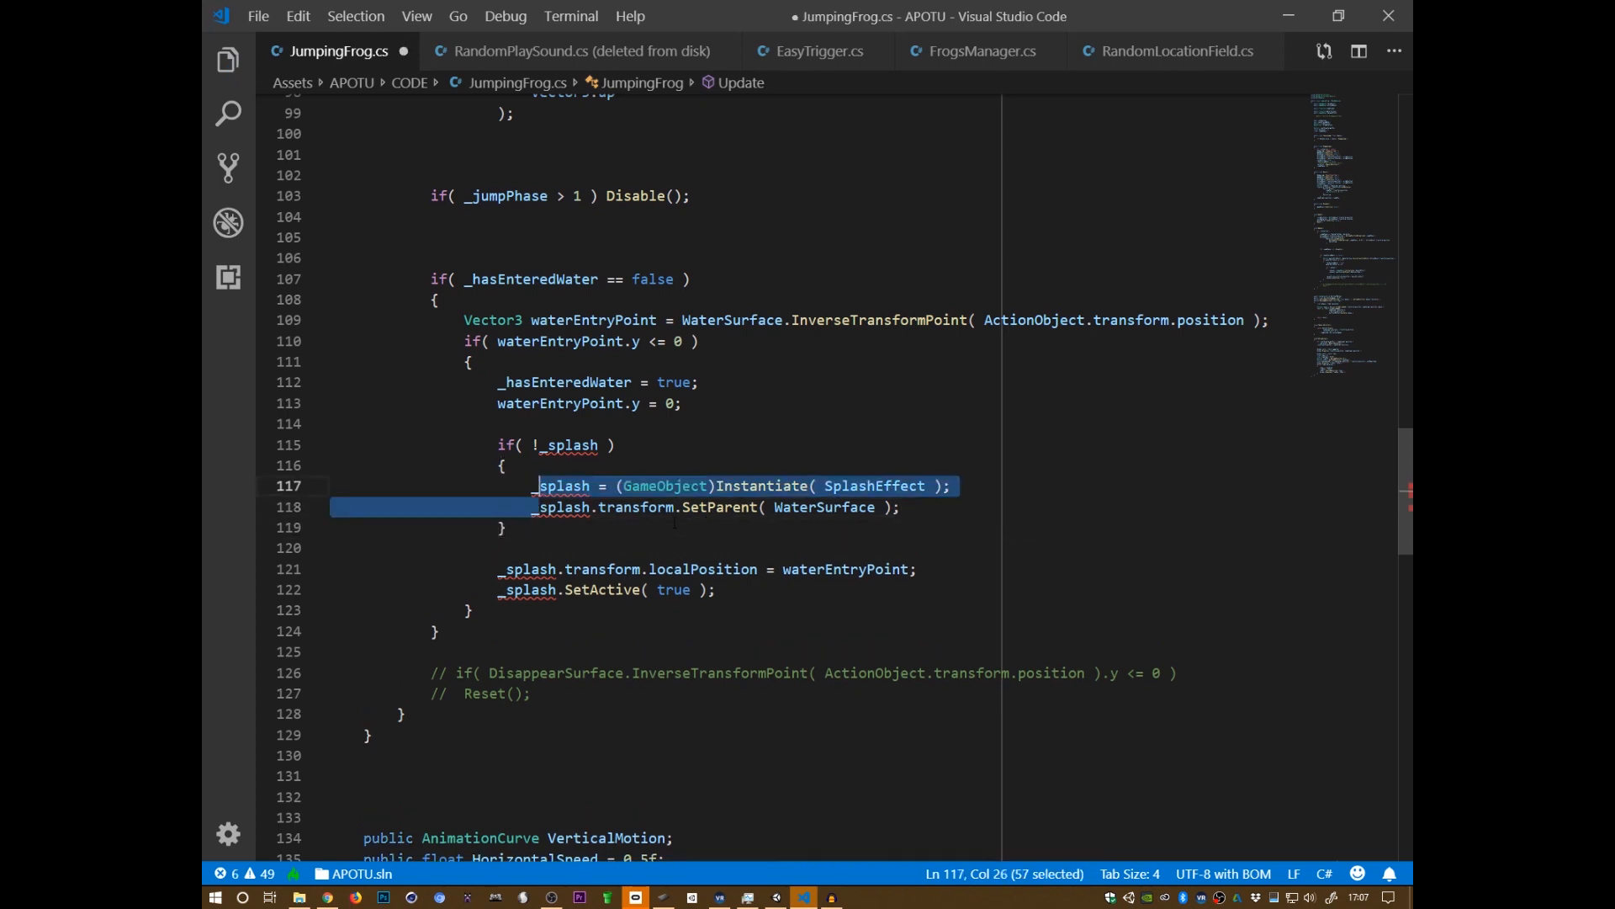
- Review the if( !_splash ) block and the localPosition and SetActive lines that follow it
click(524, 423)
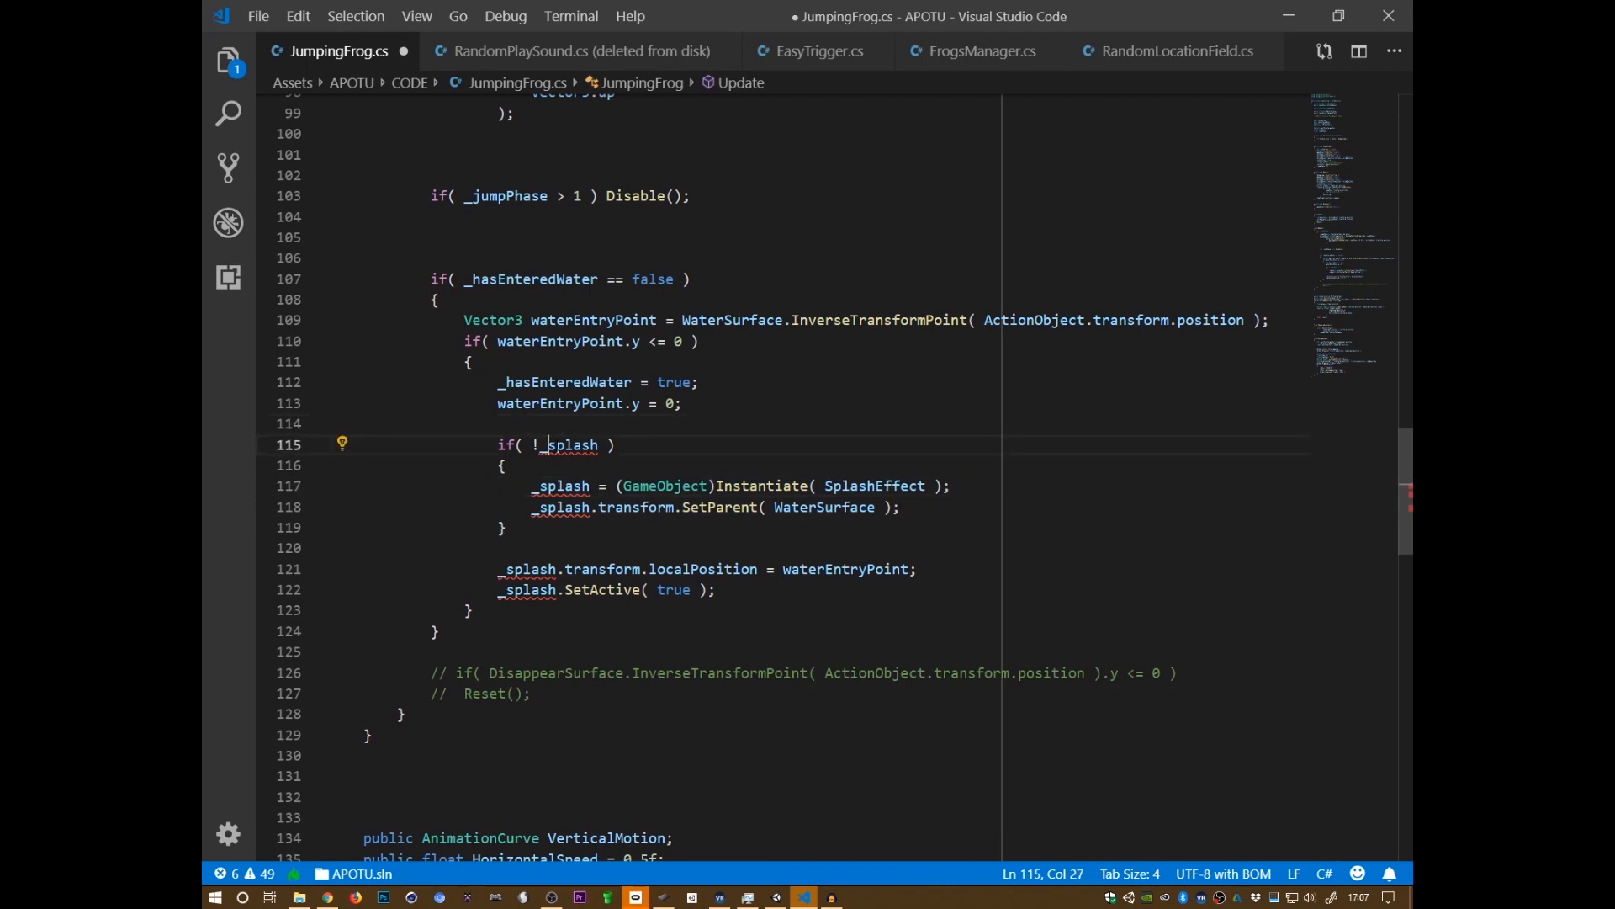
click(950, 486)
key(Down)
click(824, 507)
click(507, 569)
key(Down)
key(Up)
key(Down)
key(Up)
key(Up)
key(Down)
key(Down)
key(Up)
key(Right)
key(Right)
key(Right)
key(Right)
key(Right)
key(Right)
key(Right)
key(Right)
key(Right)
key(Down)
click(599, 569)
click(563, 423)
- Declare a GameObject _splash field below the _jumpPhase field in the JumpingFrog class
scroll(589, 437, up, 20)
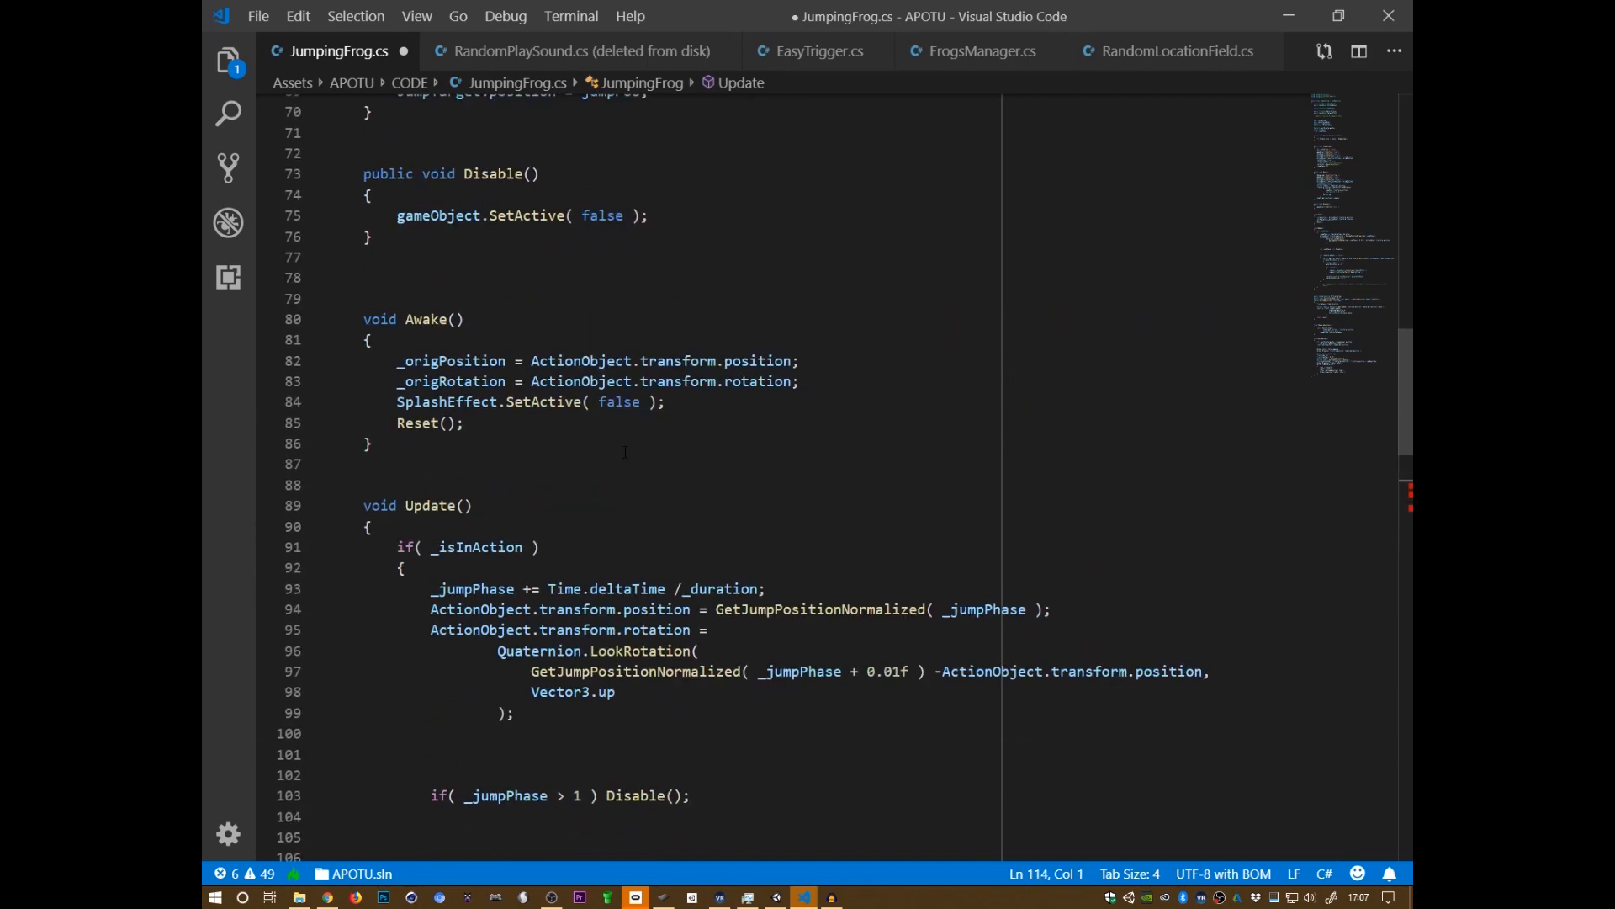
scroll(628, 453, up, 2)
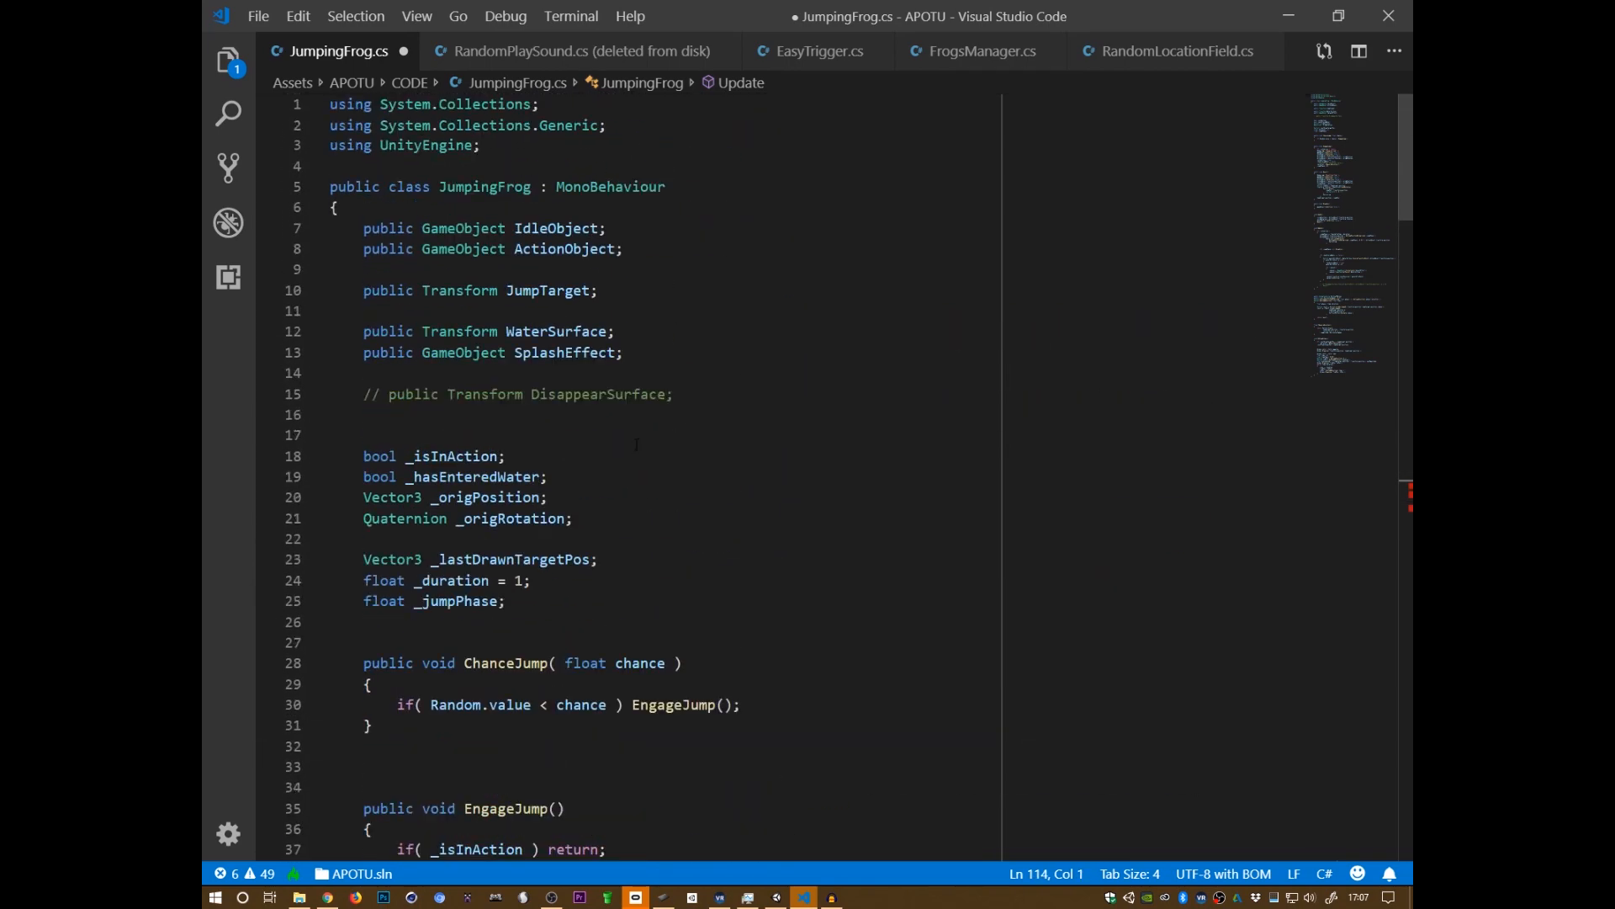
click(549, 598)
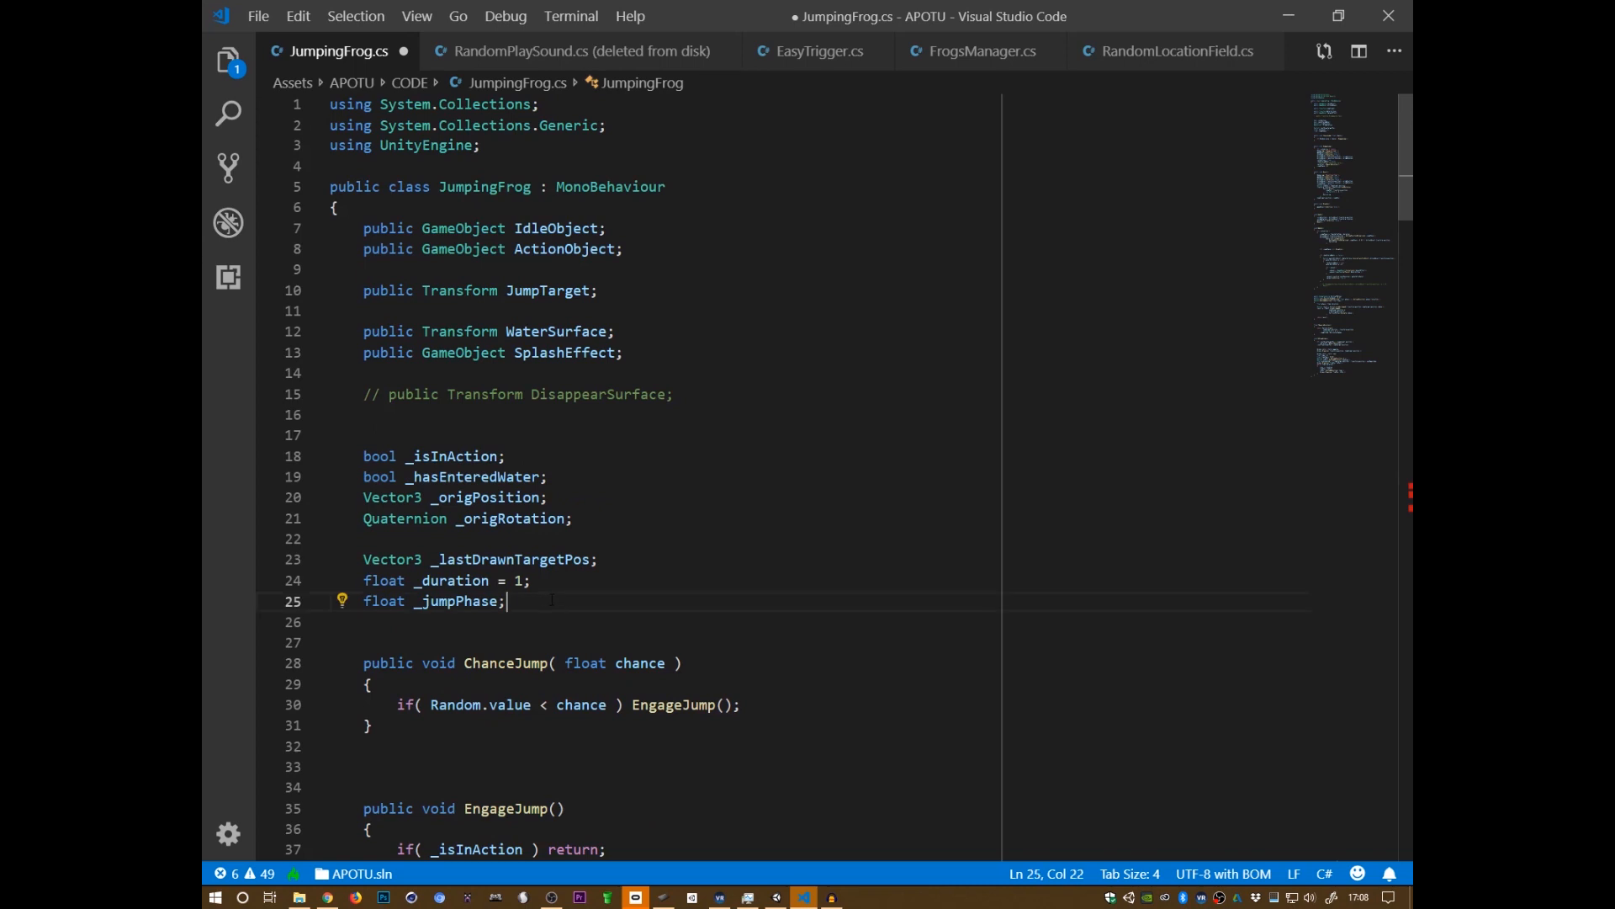
key(Return)
key(Return)
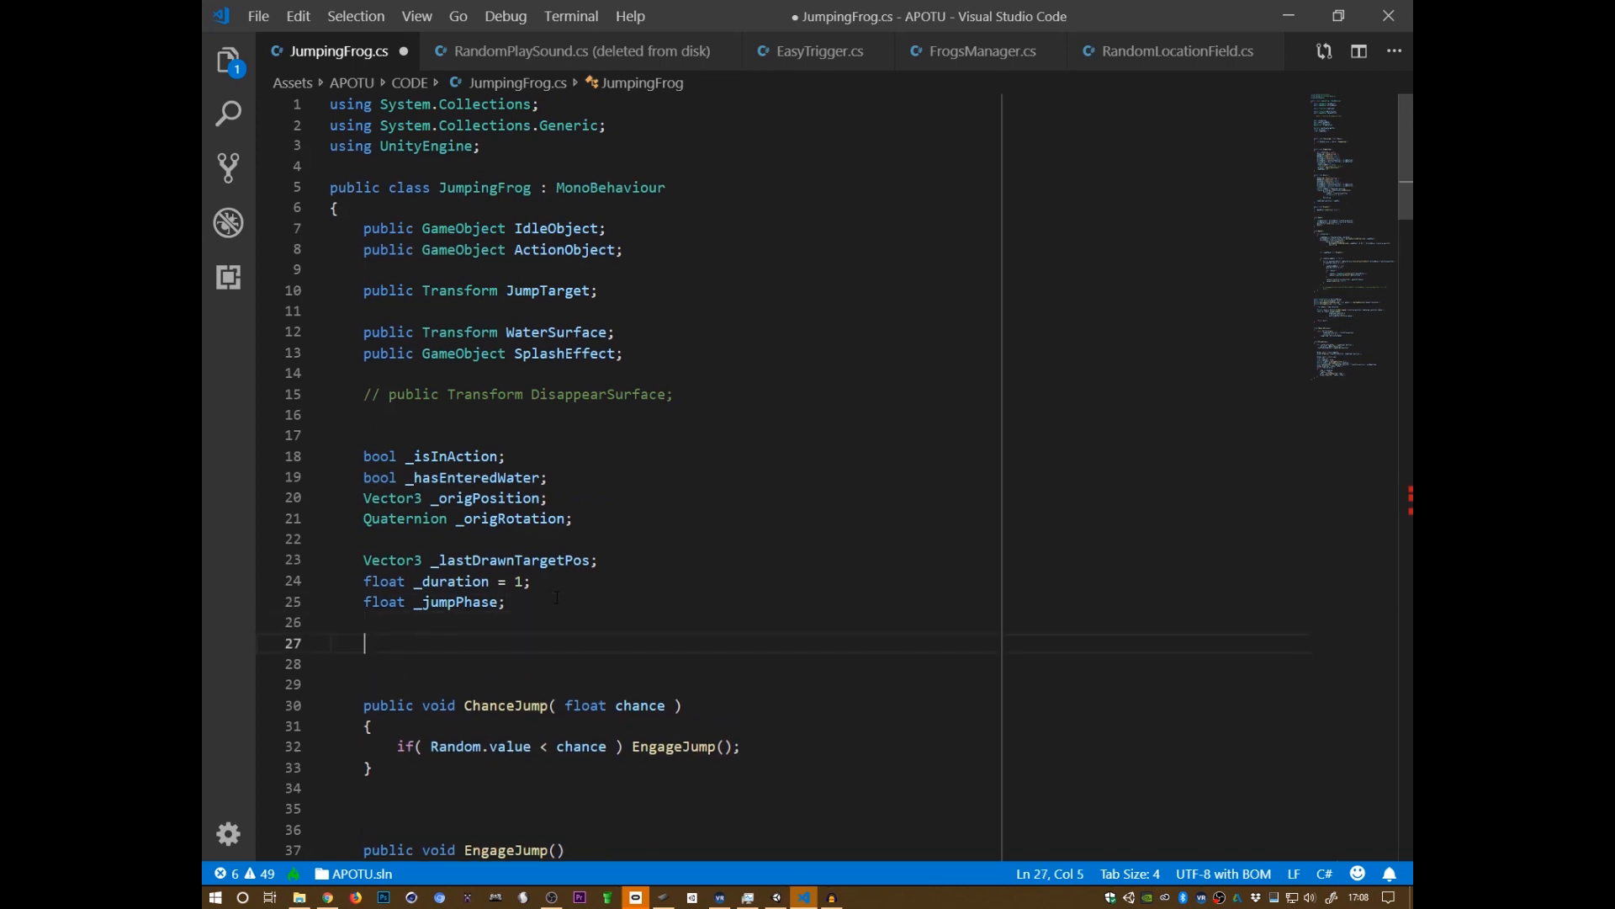
text(GameObject _splash;)
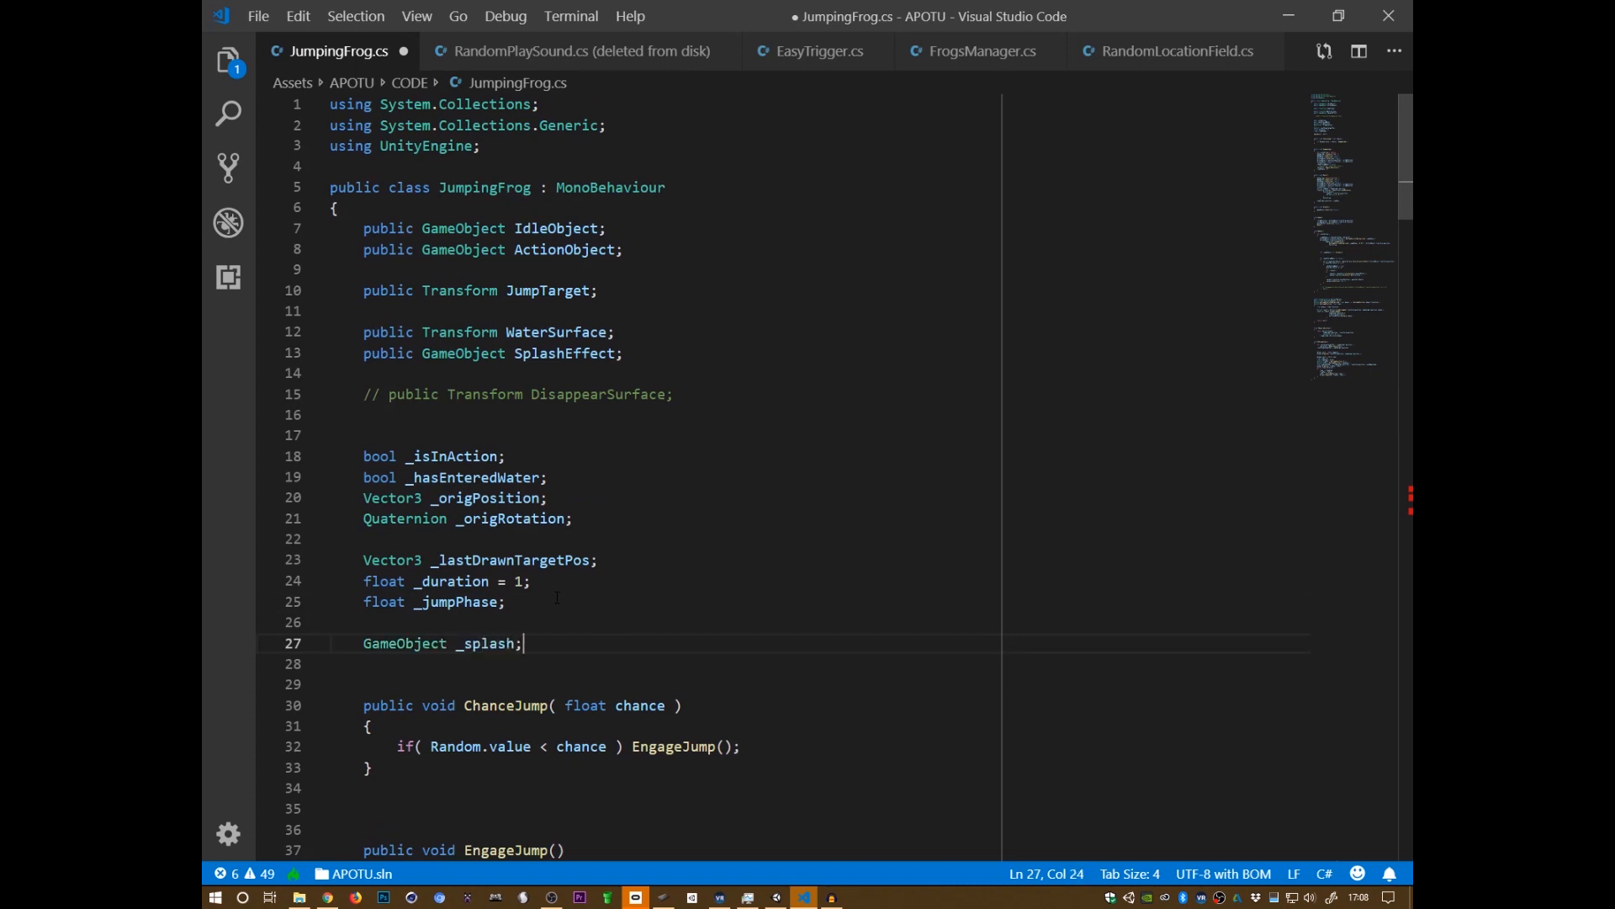
- Rename the _splash field to _spawnedSplash in all its uses and save the script
key(F2)
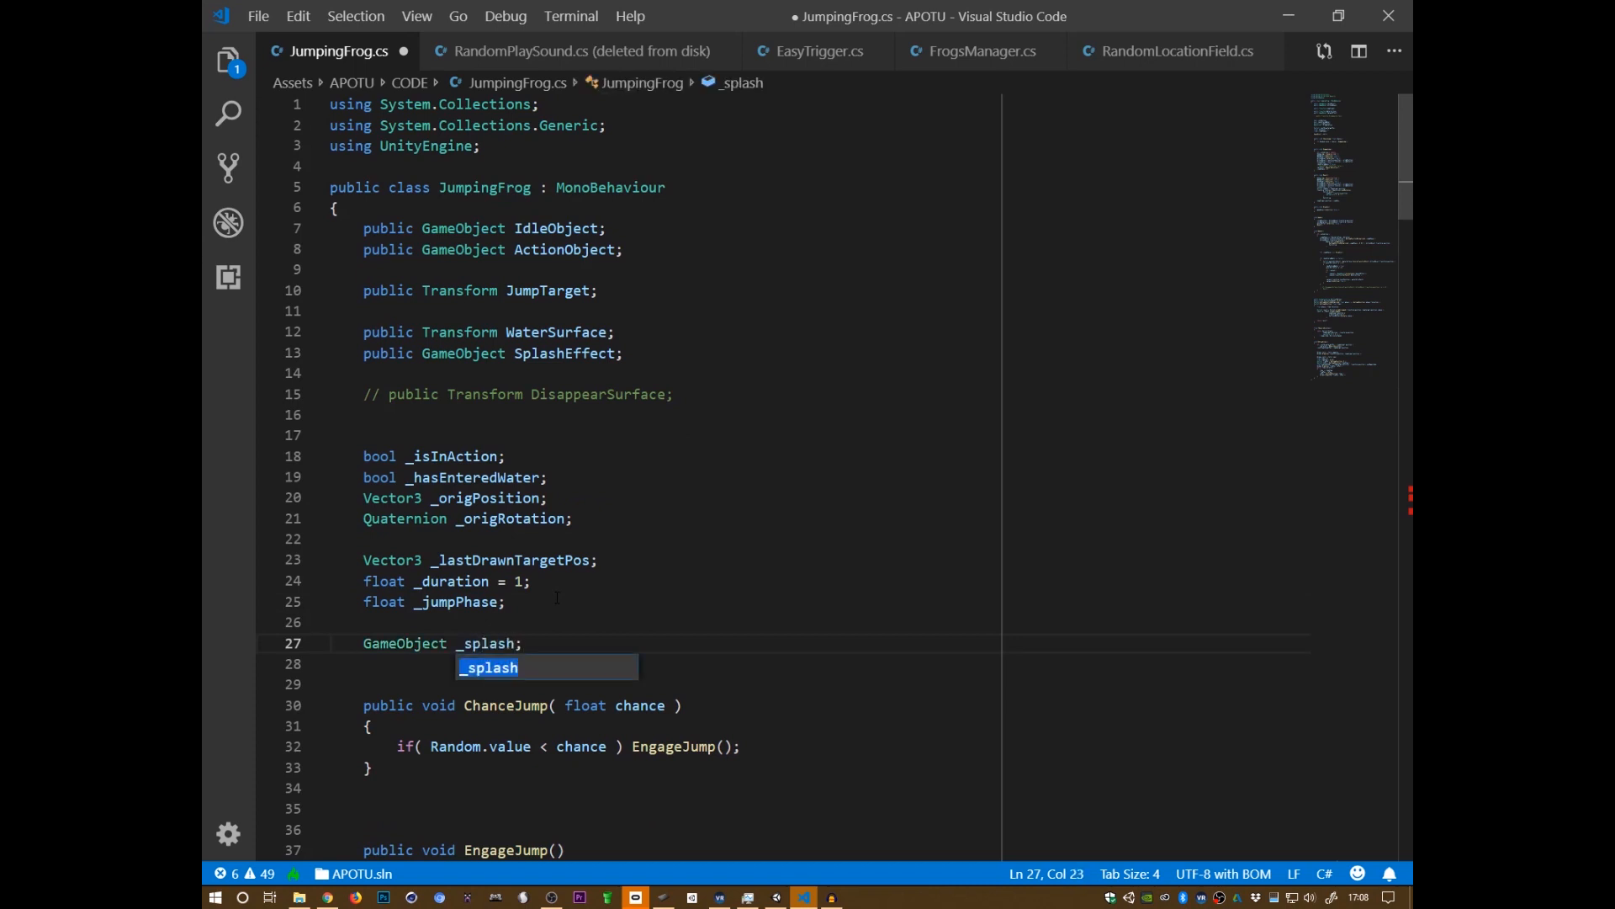
text(_spawn)
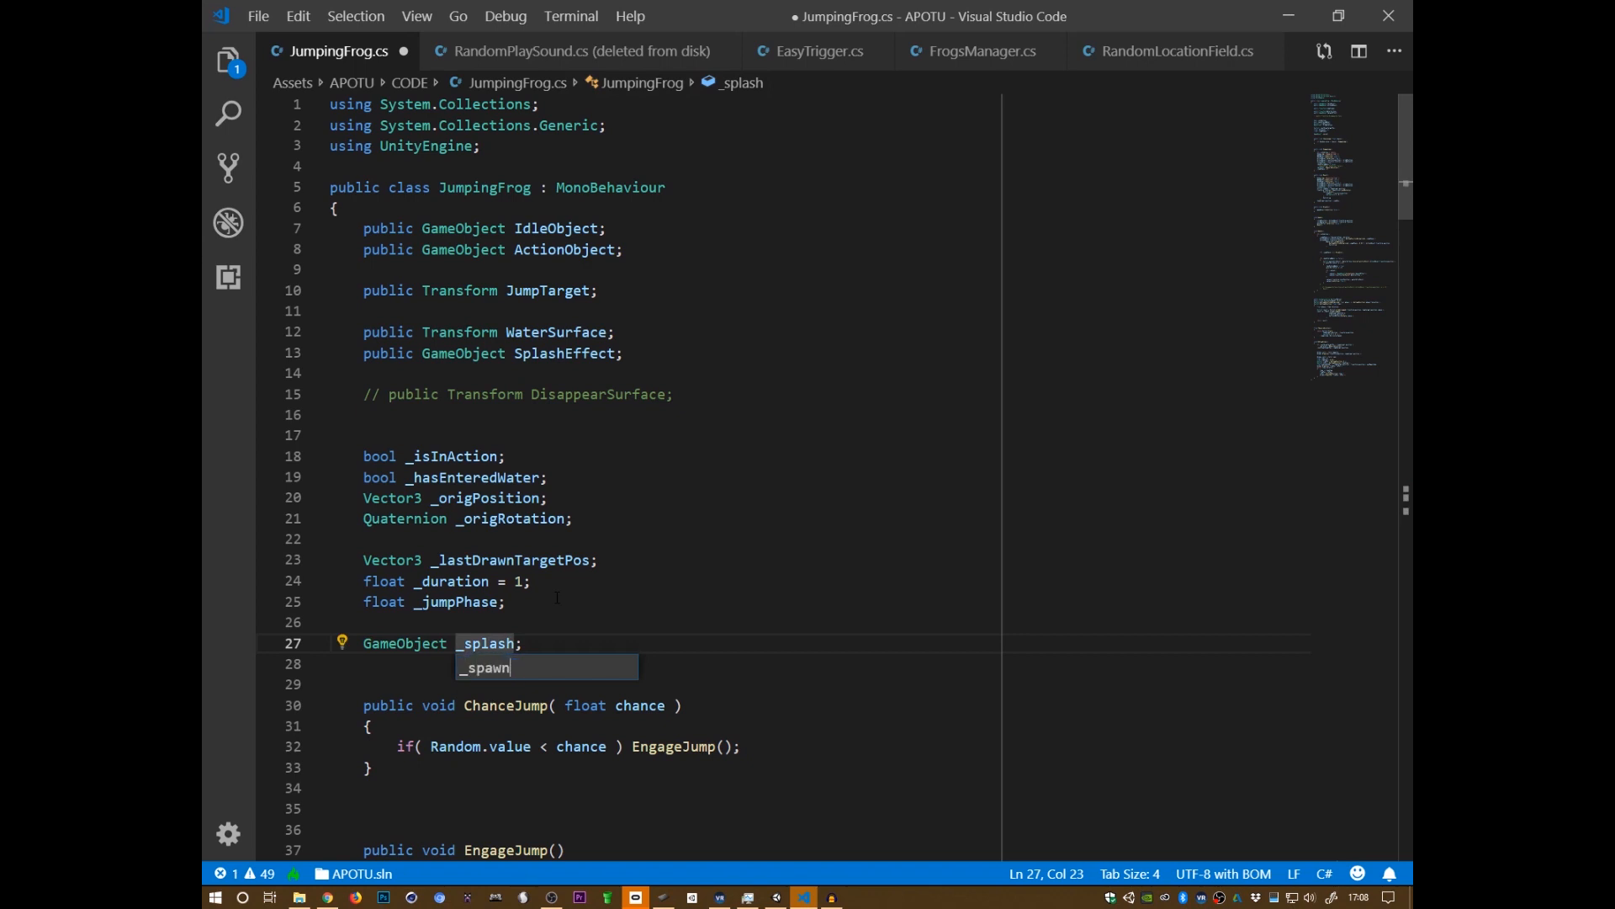
text(edSplash)
key(Return)
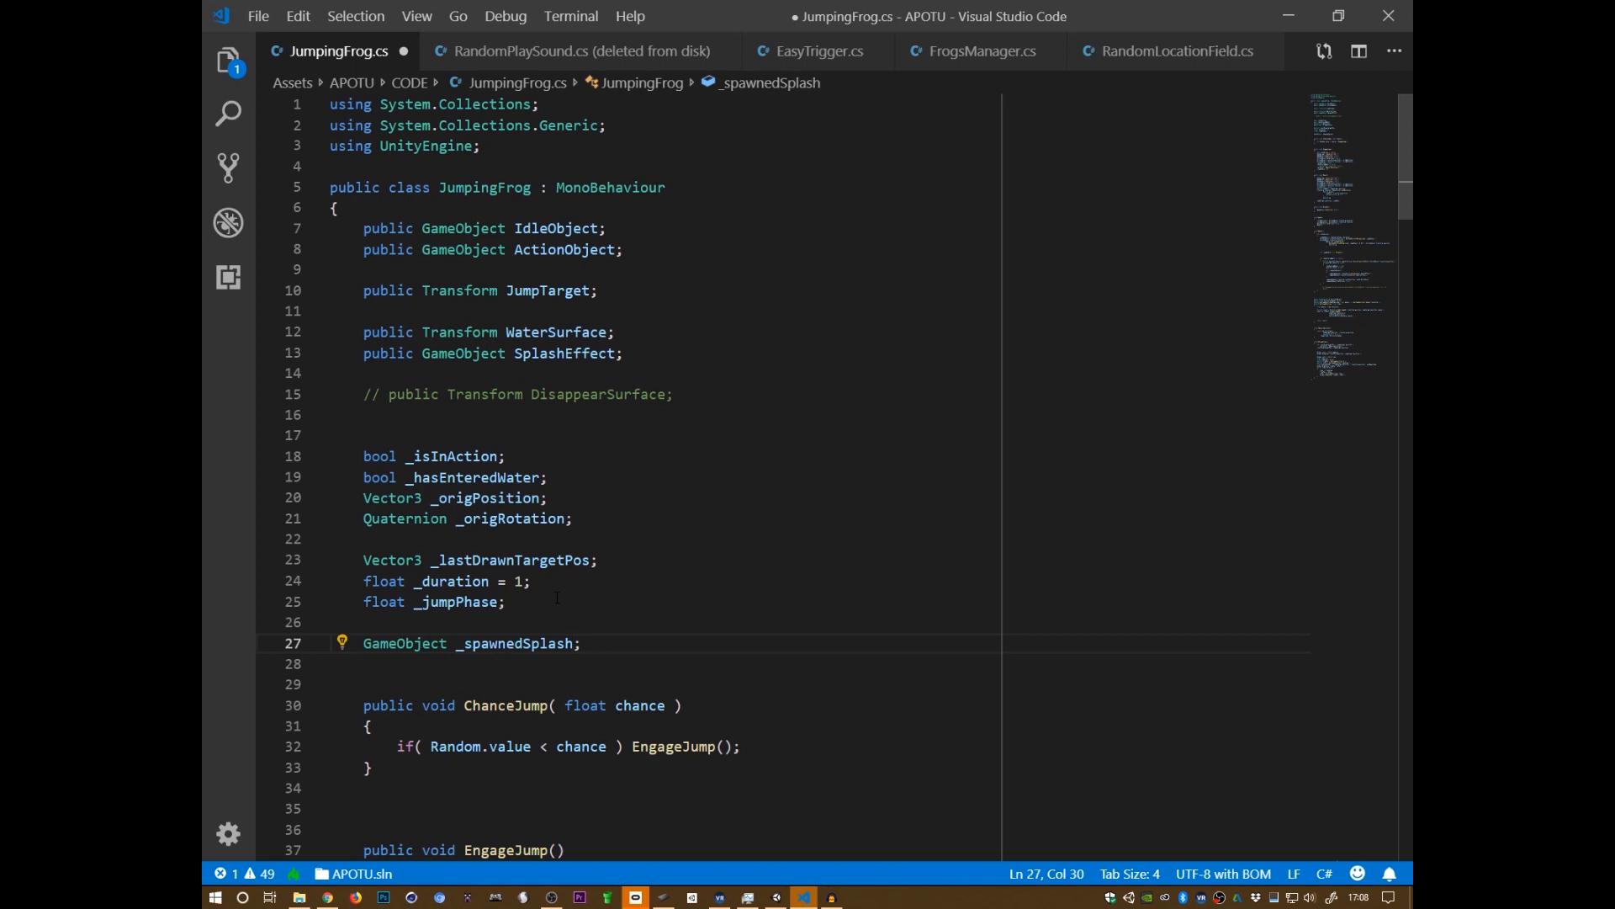
key(ctrl+s)
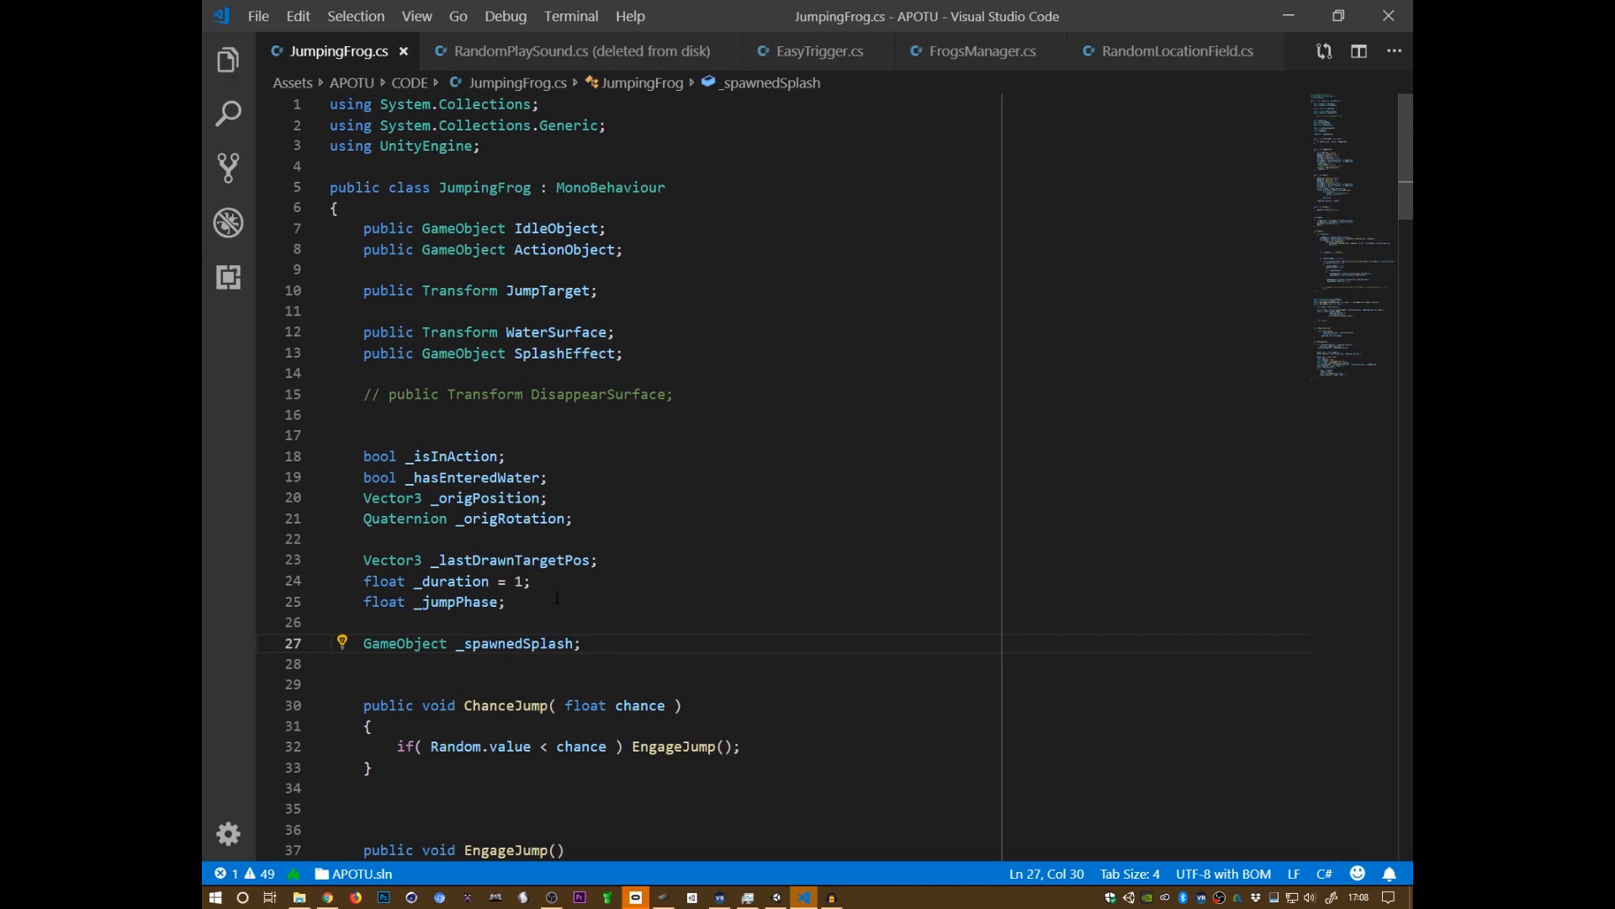
- Look through the methods of the JumpingFrog script, including EngageJump, Reset, Disable, Awake and Update
scroll(557, 597, down, 4)
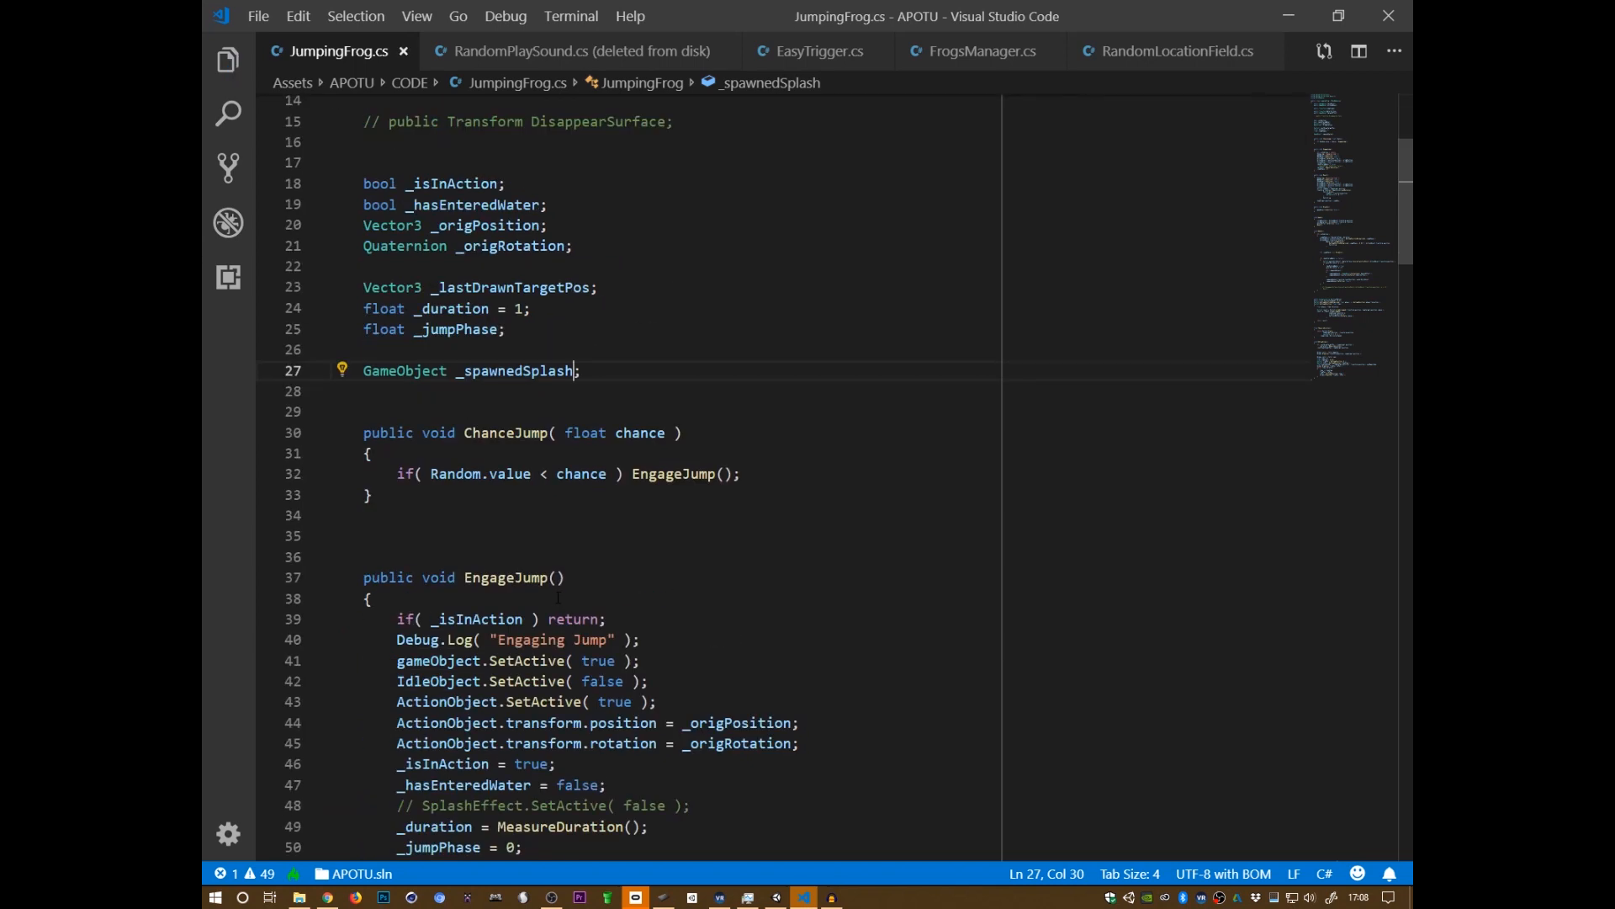
scroll(566, 550, down, 14)
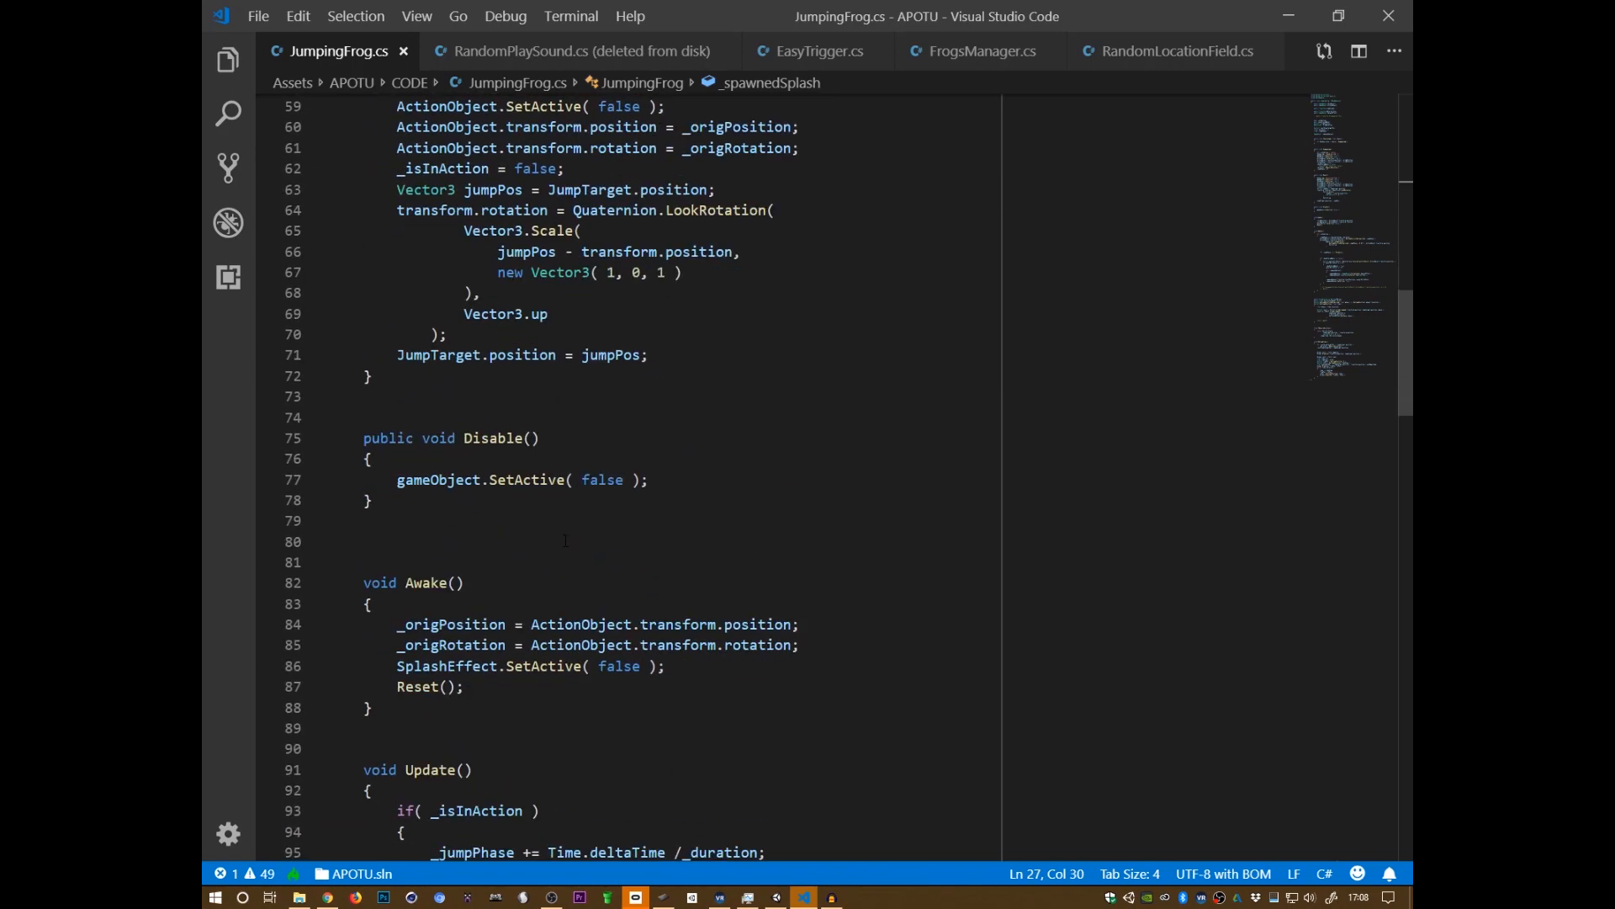
scroll(565, 540, down, 20)
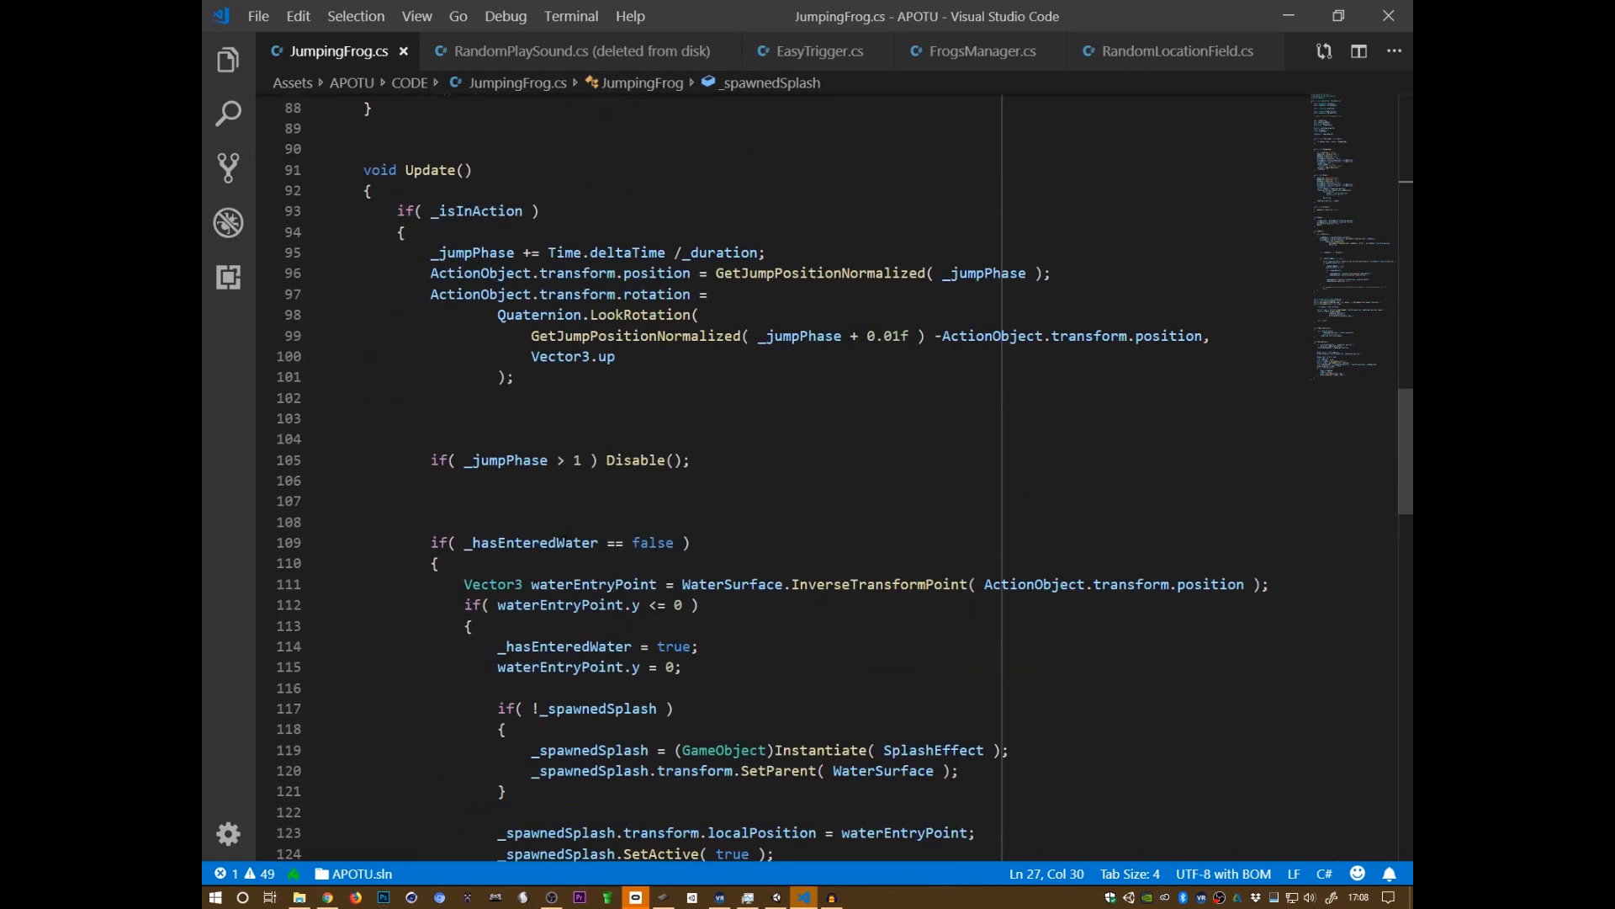
scroll(565, 542, down, 13)
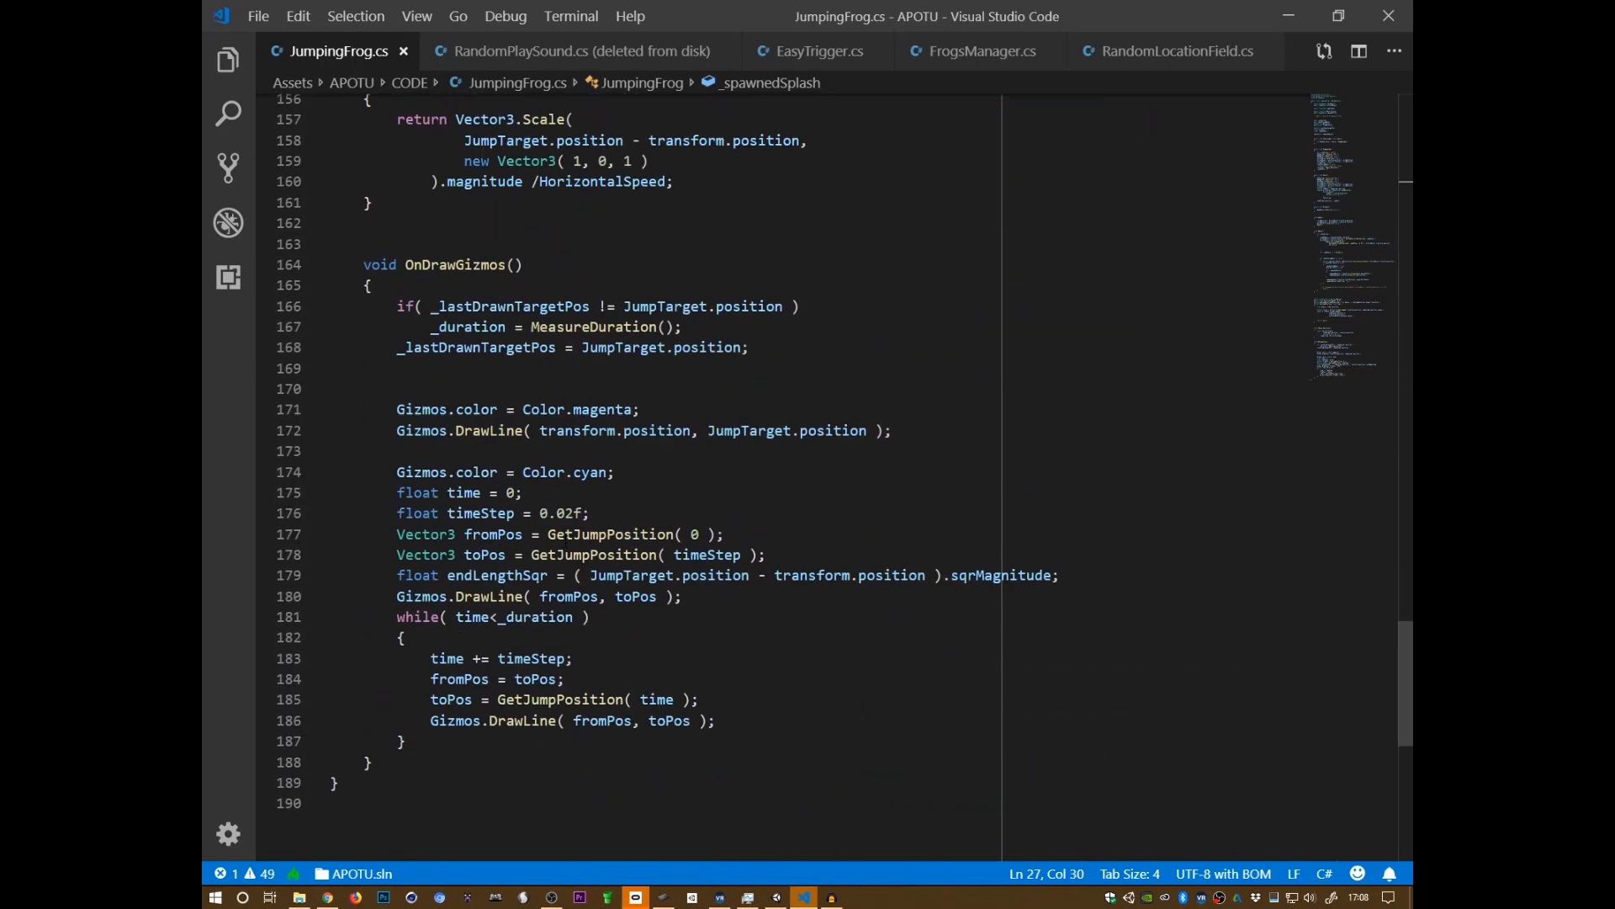
scroll(565, 541, up, 6)
scroll(566, 541, up, 20)
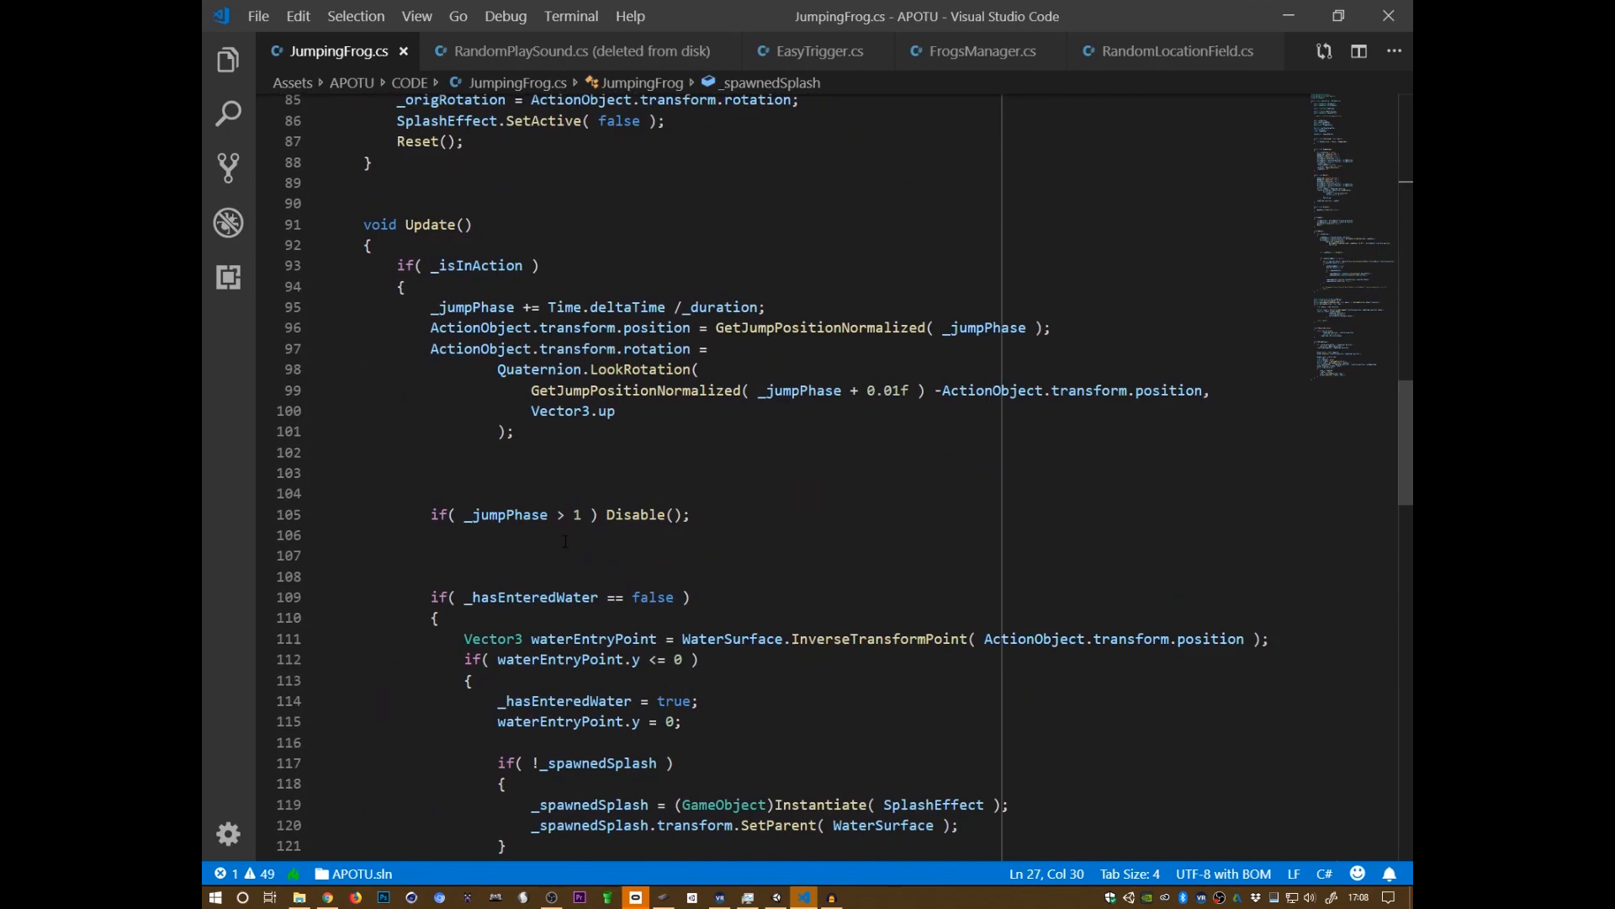
scroll(565, 541, up, 7)
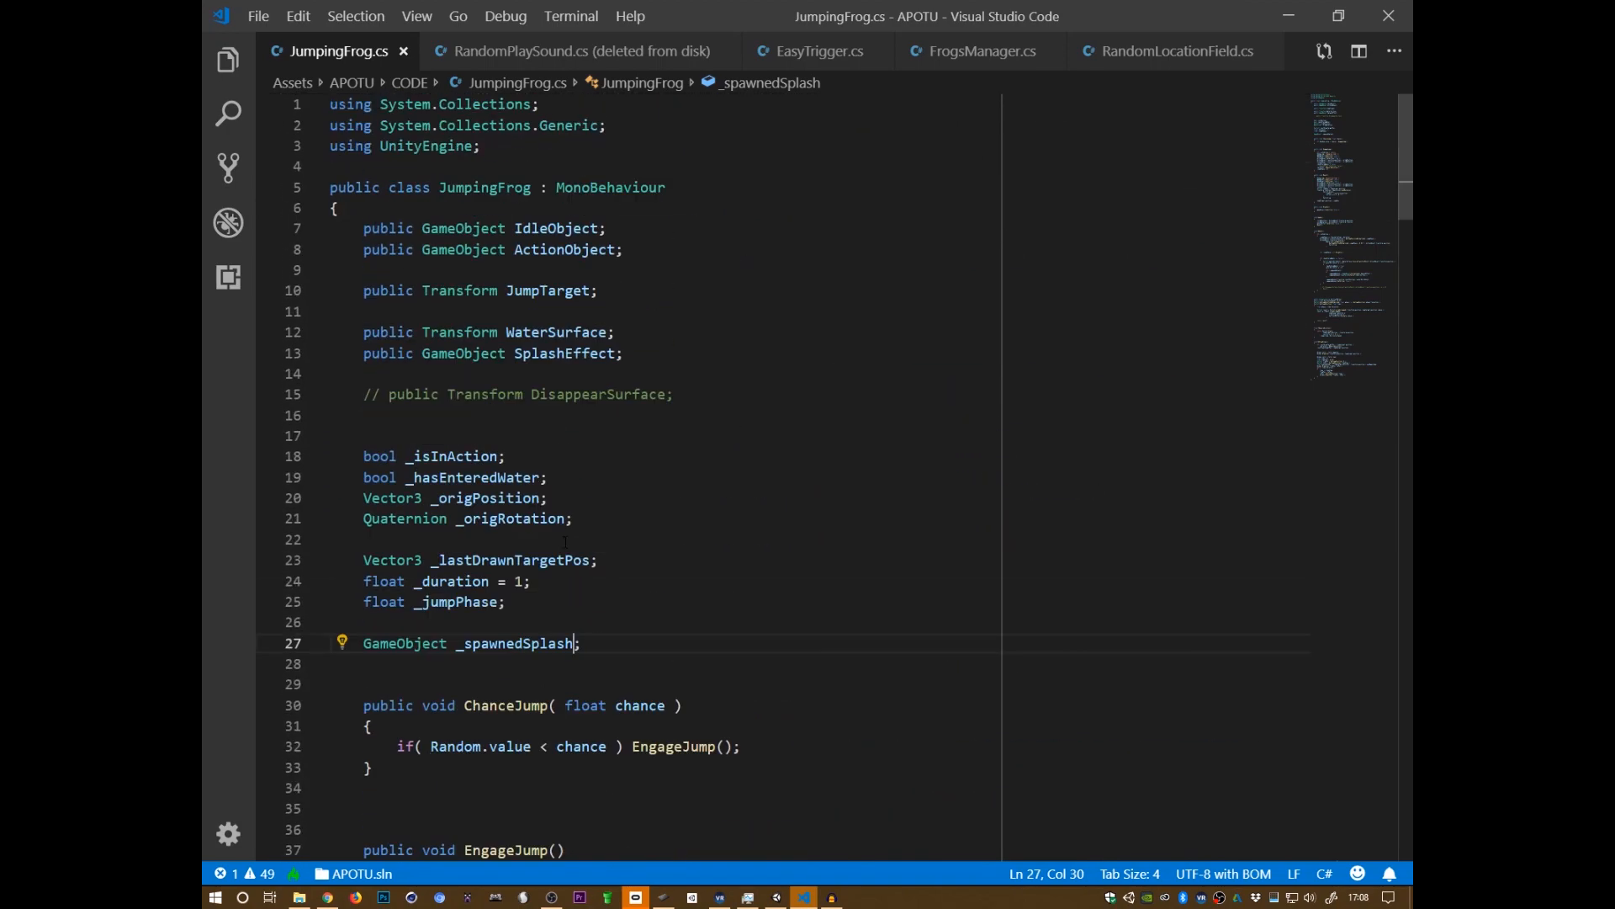
scroll(565, 541, down, 6)
scroll(566, 541, down, 4)
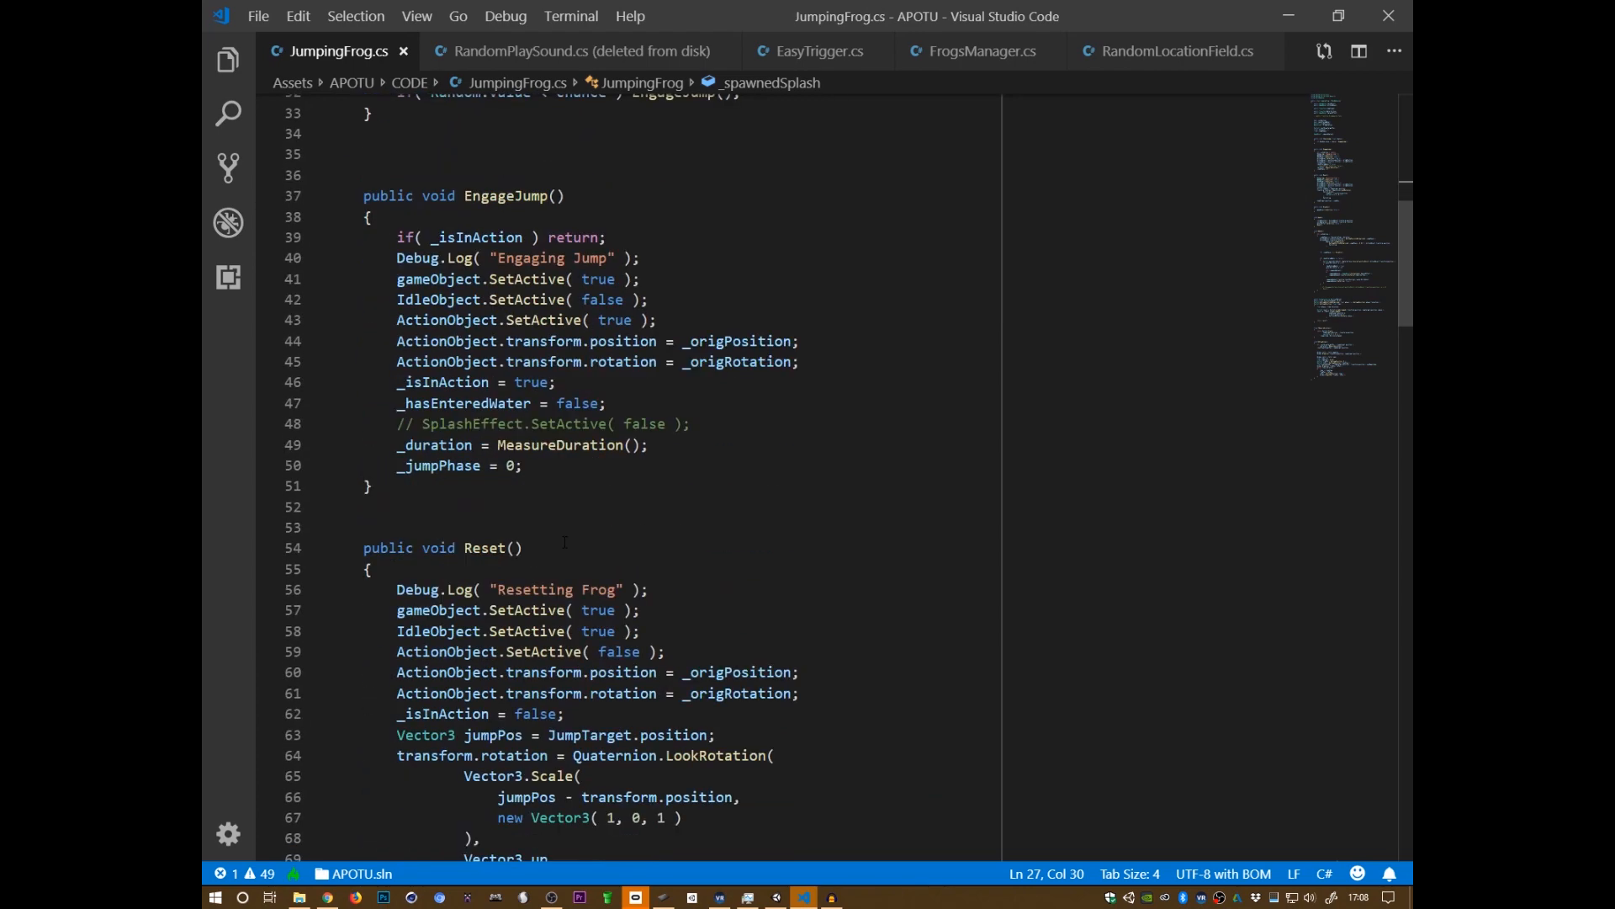
scroll(599, 524, down, 3)
click(456, 329)
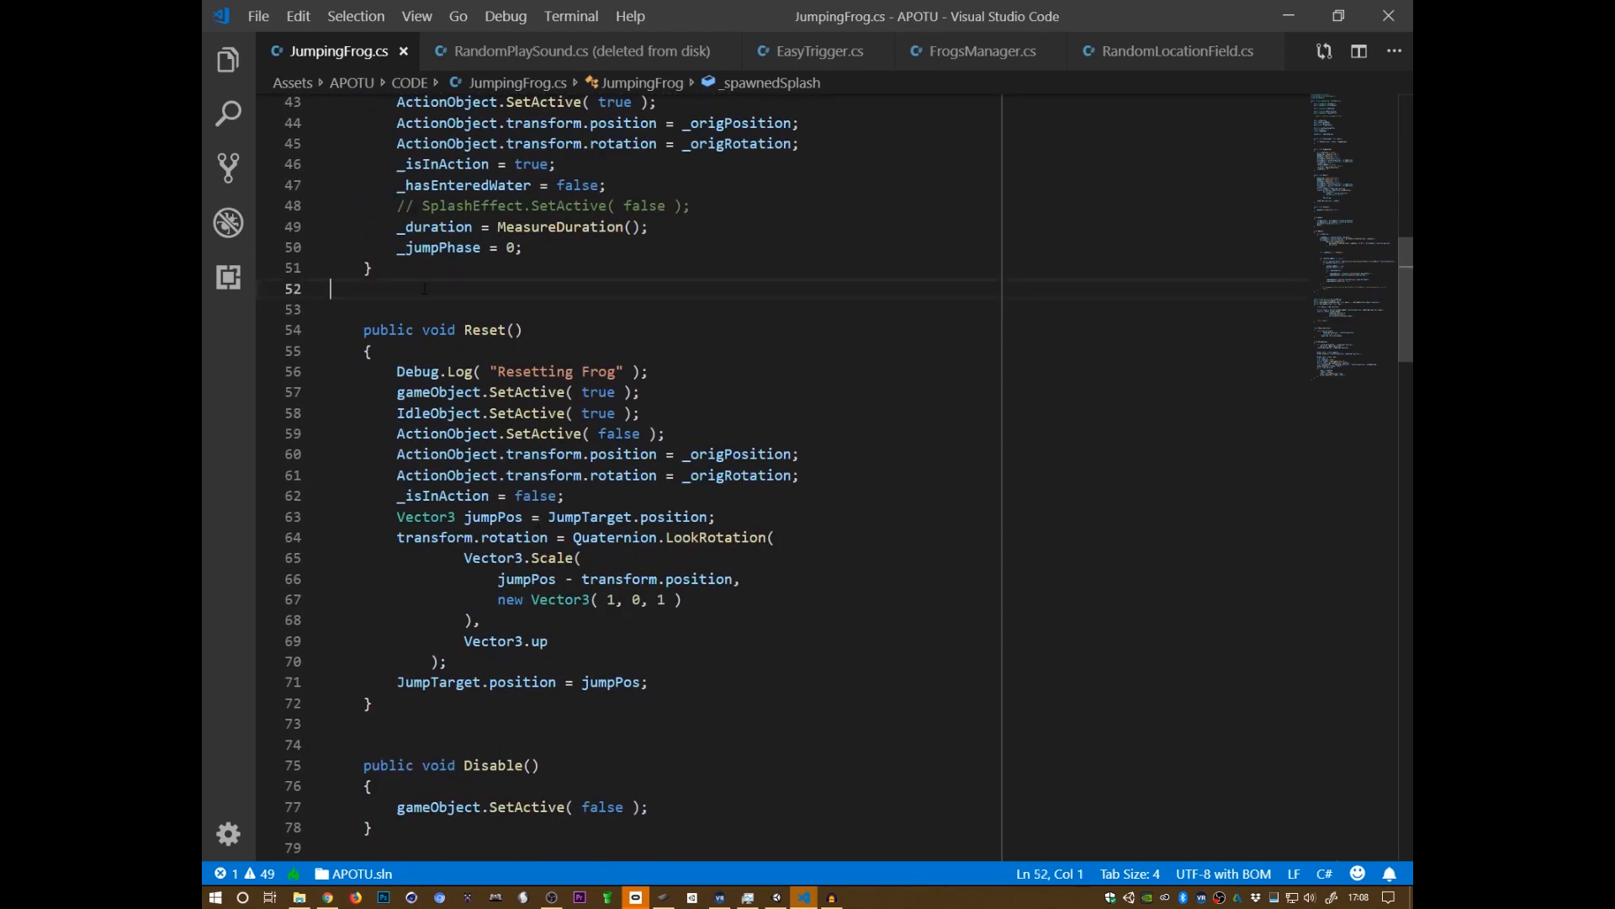
scroll(521, 356, down, 7)
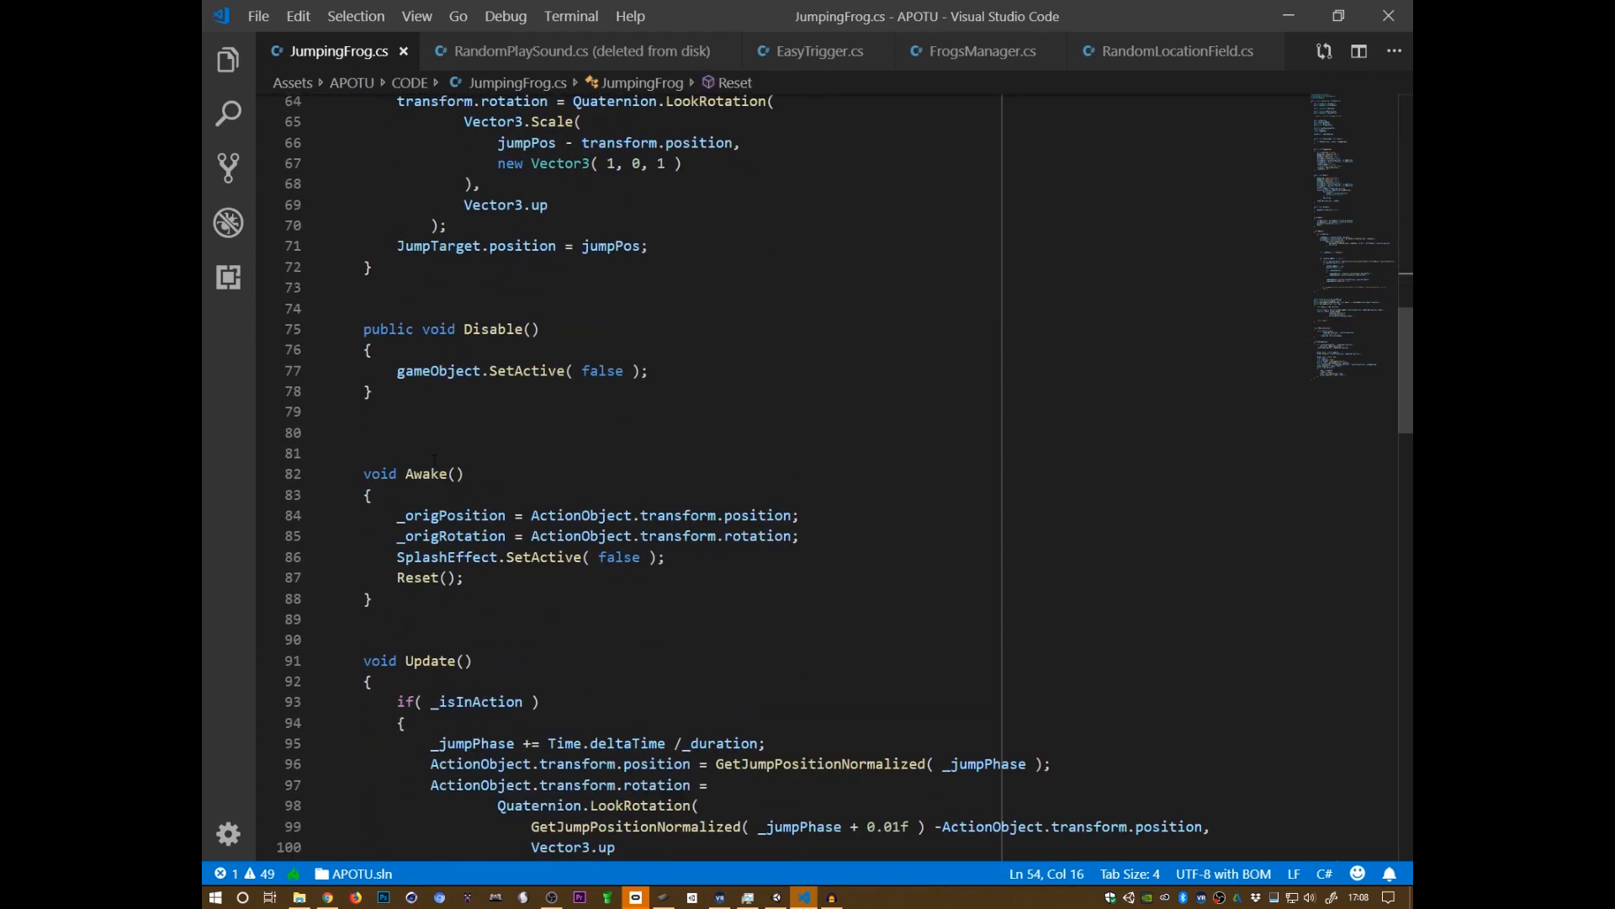
click(423, 474)
scroll(673, 478, down, 15)
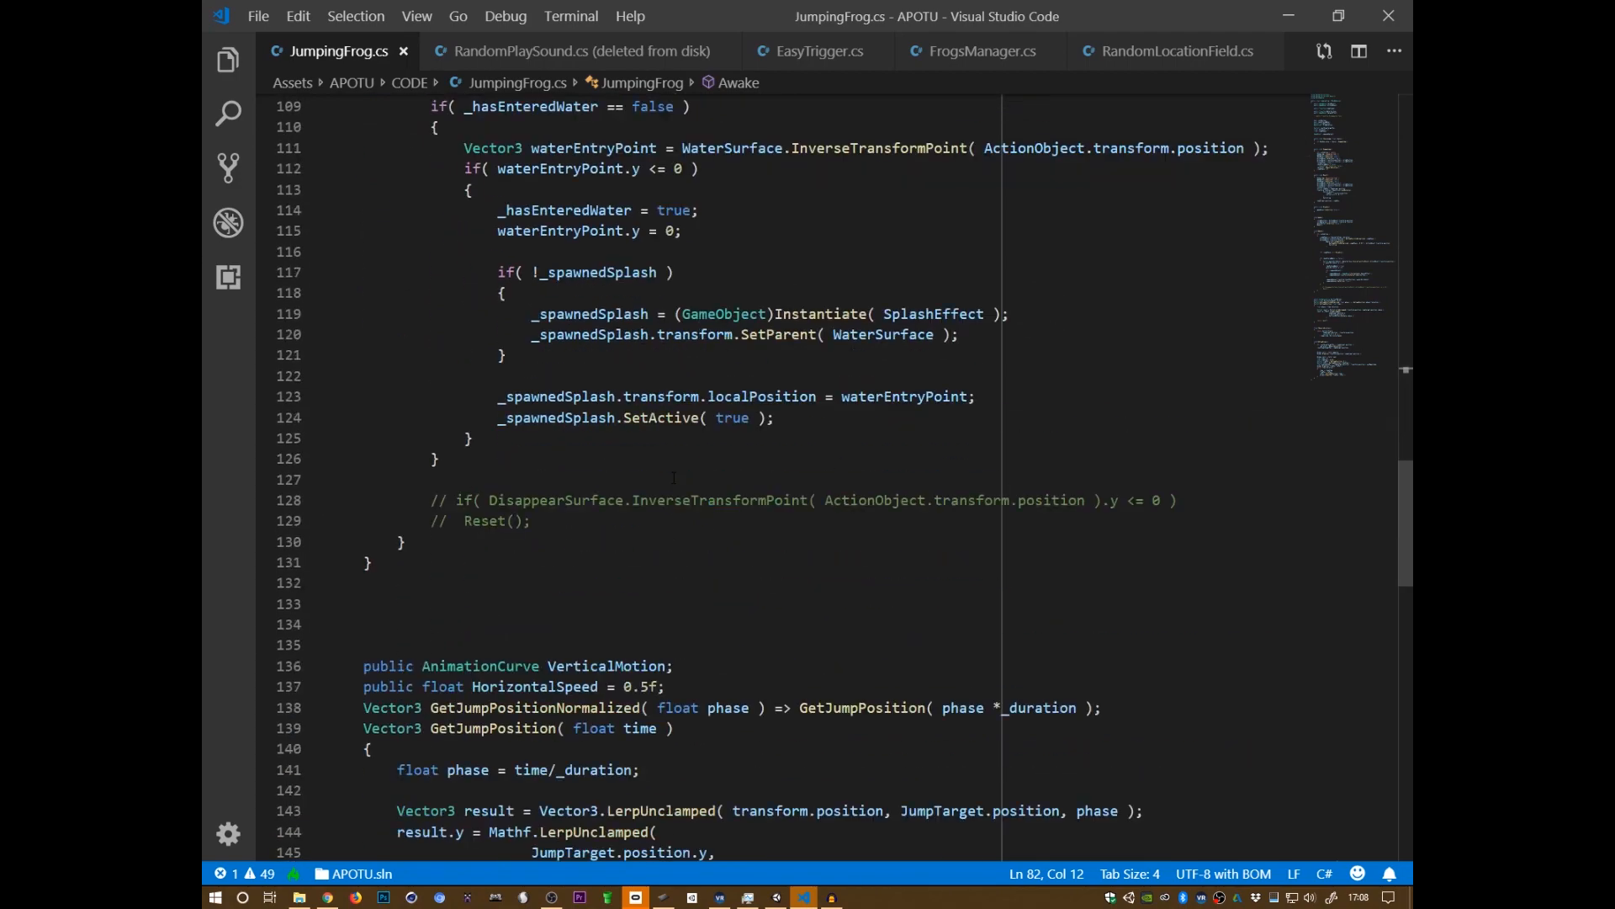
scroll(673, 477, down, 6)
scroll(673, 478, down, 12)
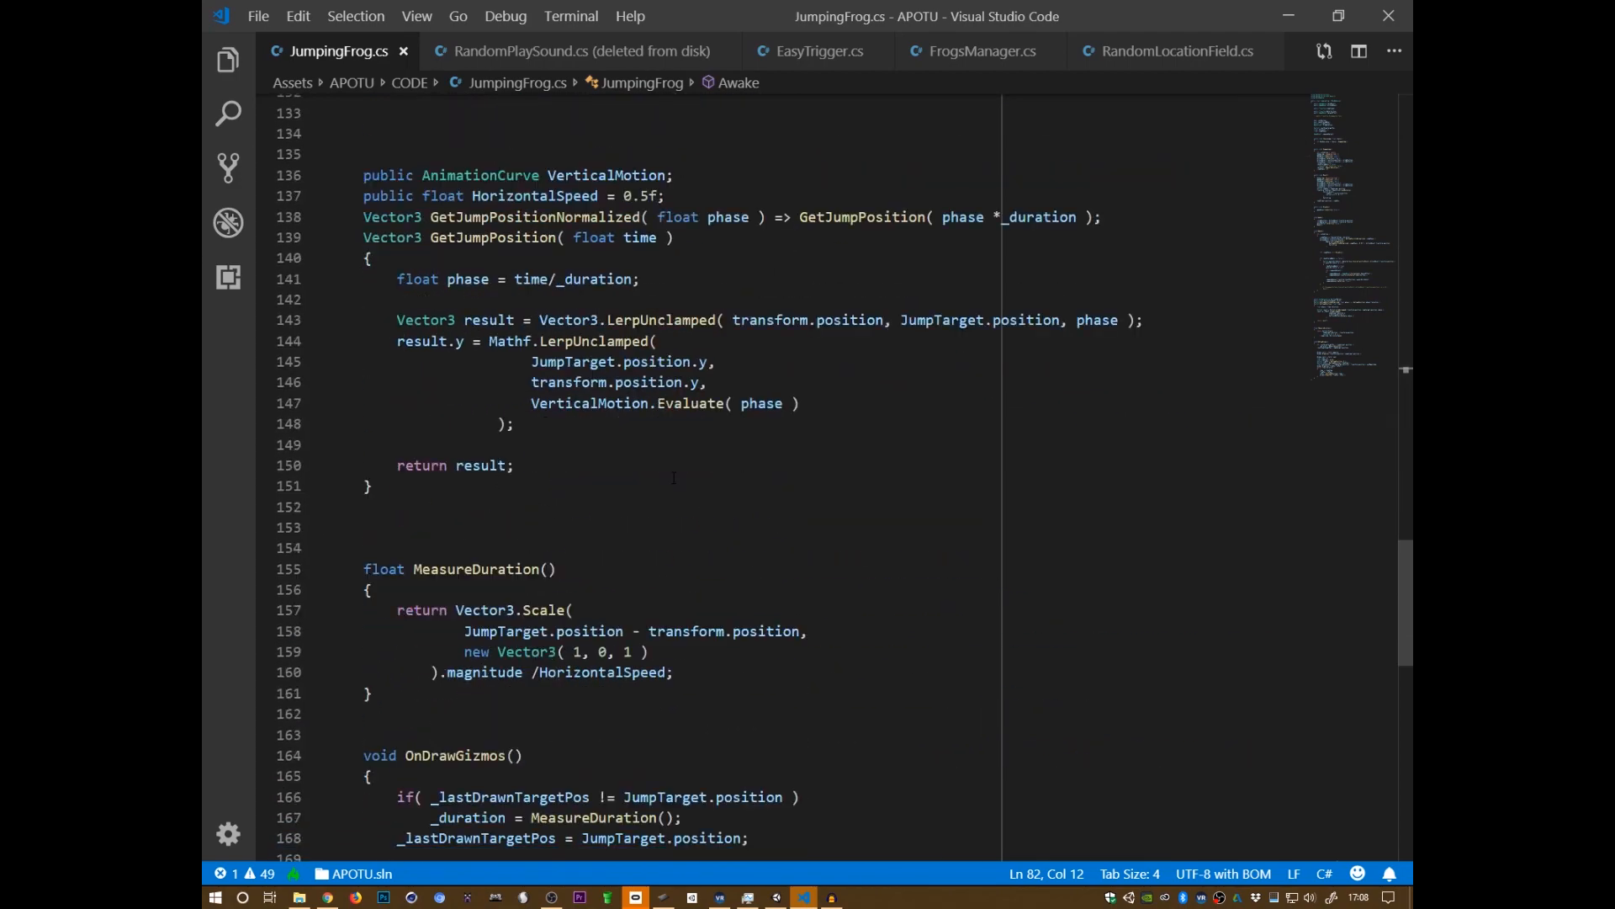
scroll(673, 478, up, 20)
scroll(673, 477, up, 6)
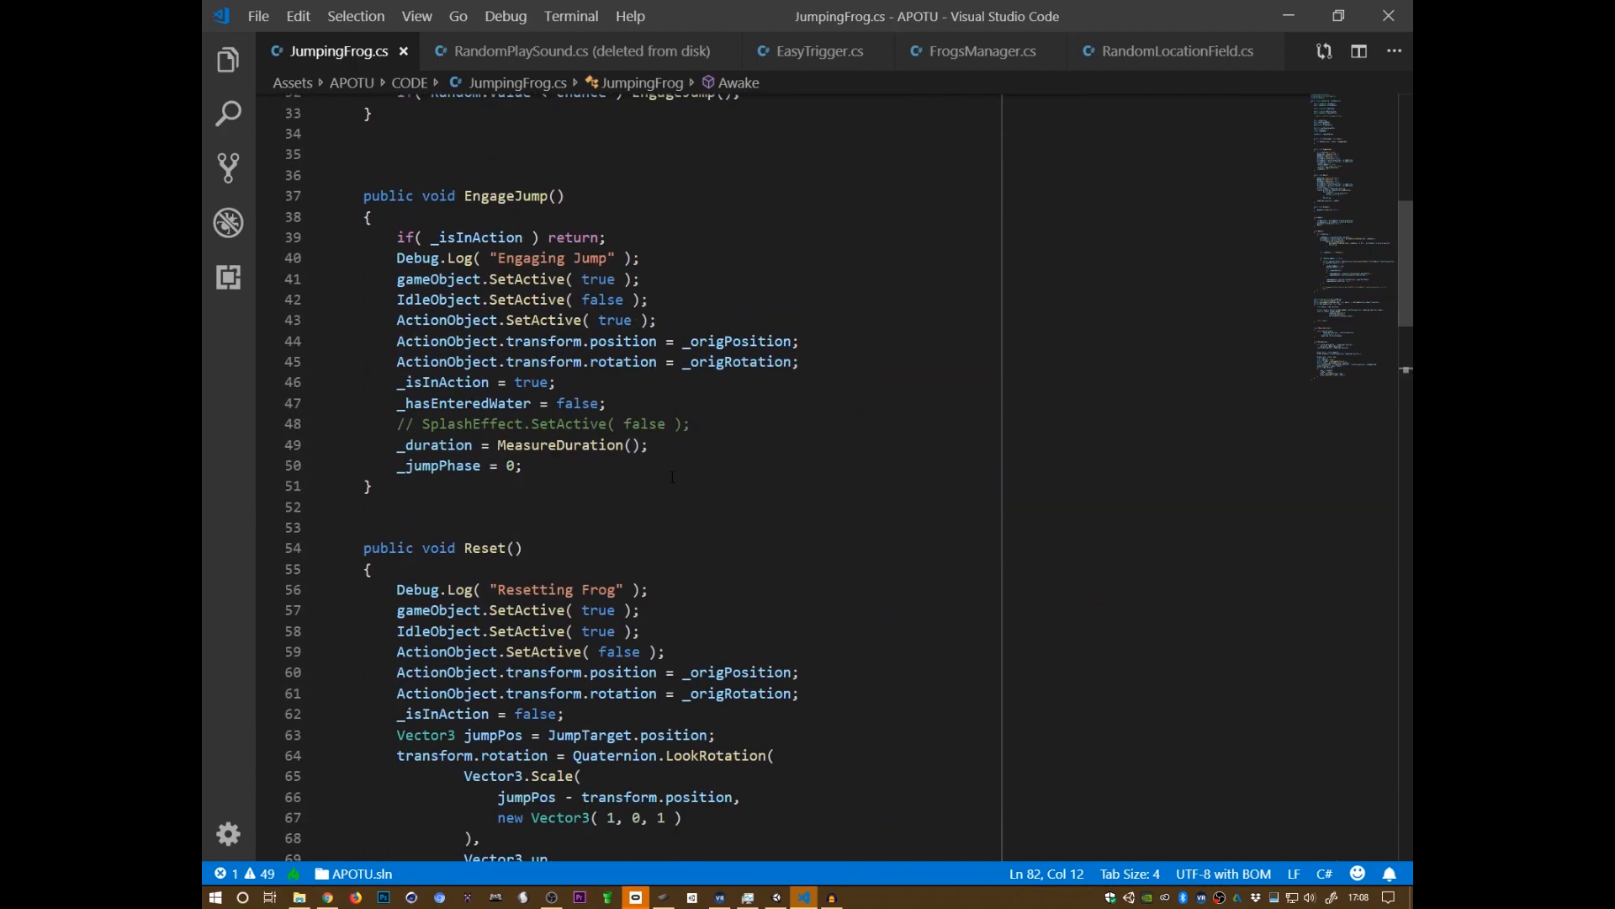
- Add an empty void OnDestroy() method between Awake and Update in the JumpingFrog script
scroll(673, 477, down, 8)
scroll(407, 587, down, 2)
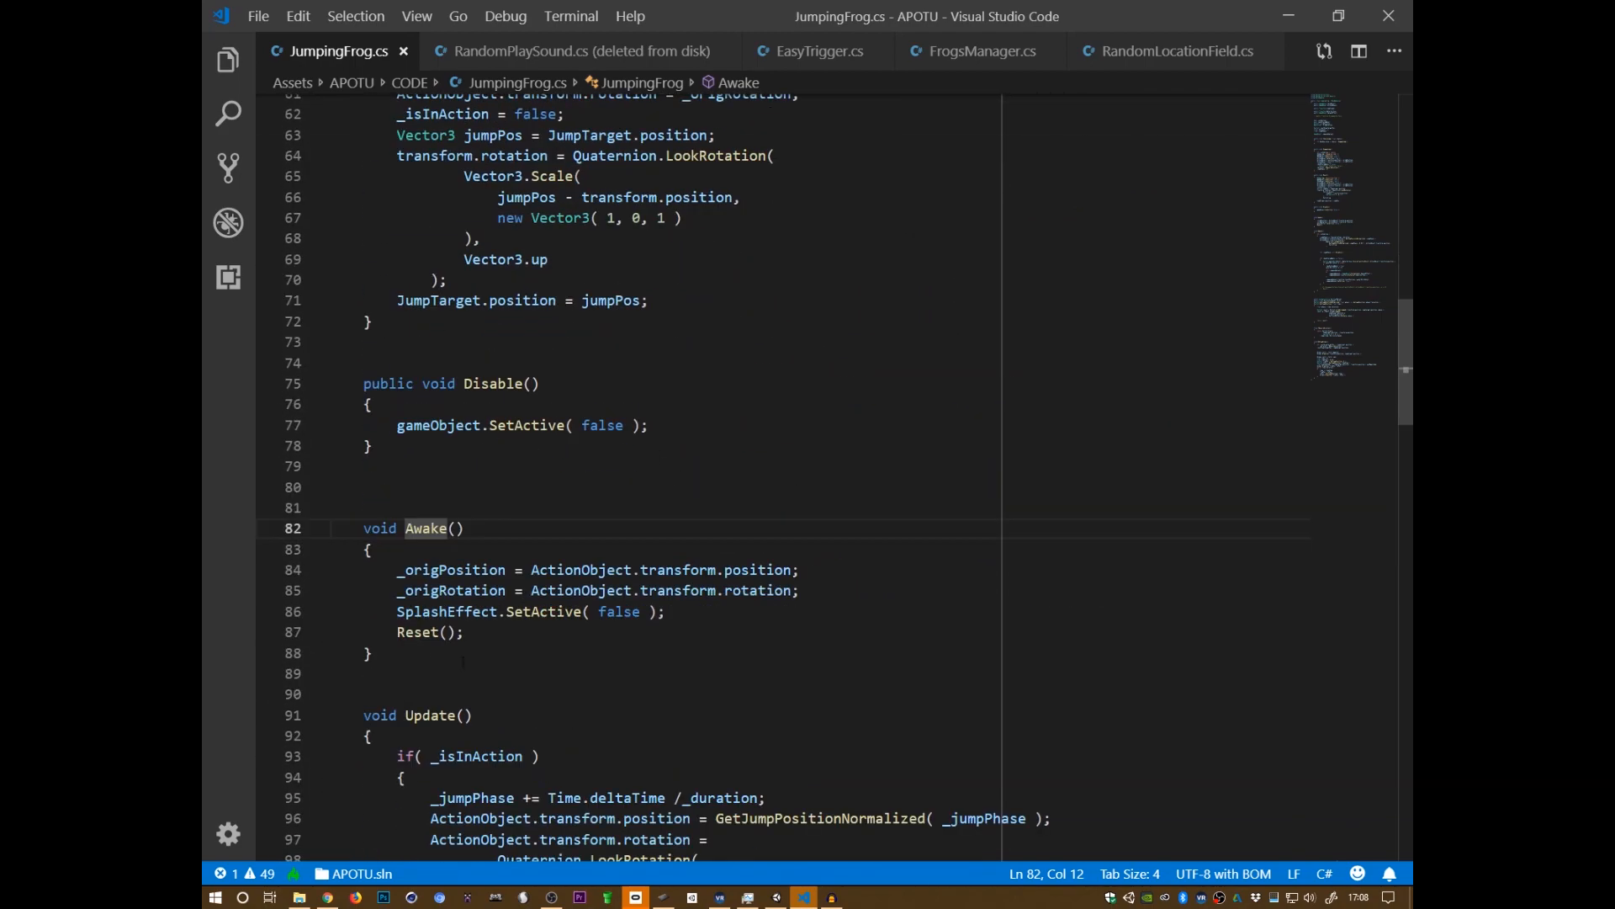
click(410, 652)
key(Return)
key(Return)
key(Return)
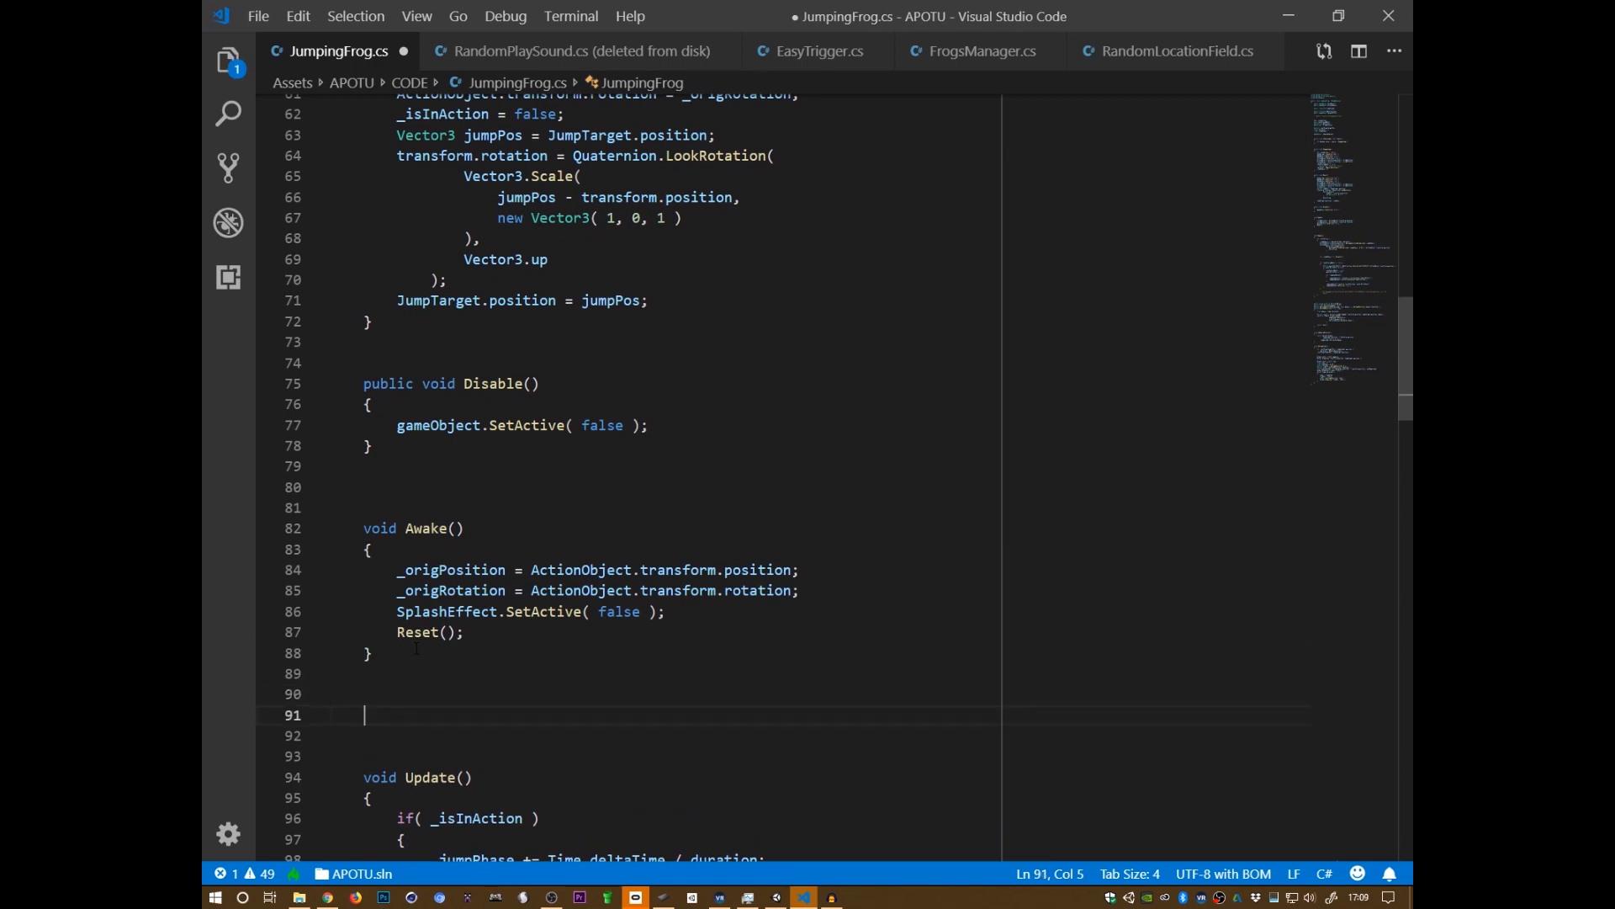
text(void OnDeso)
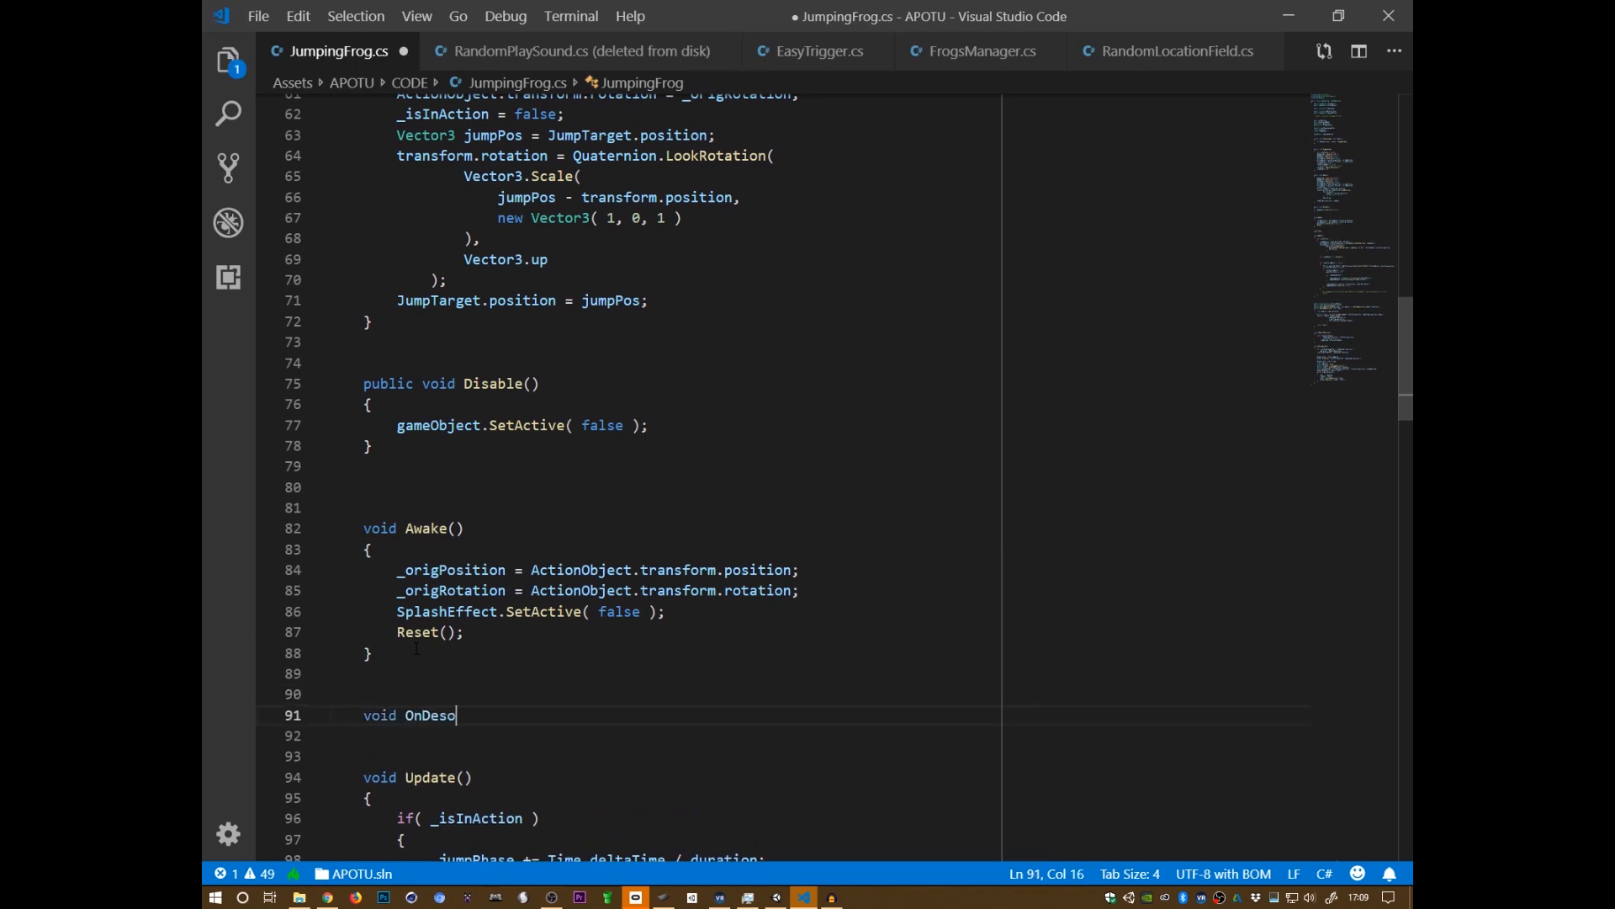
text(try)
key(BackSpace)
key(BackSpace)
key(BackSpace)
key(BackSpace)
text(troy())
key(Return)
text({)
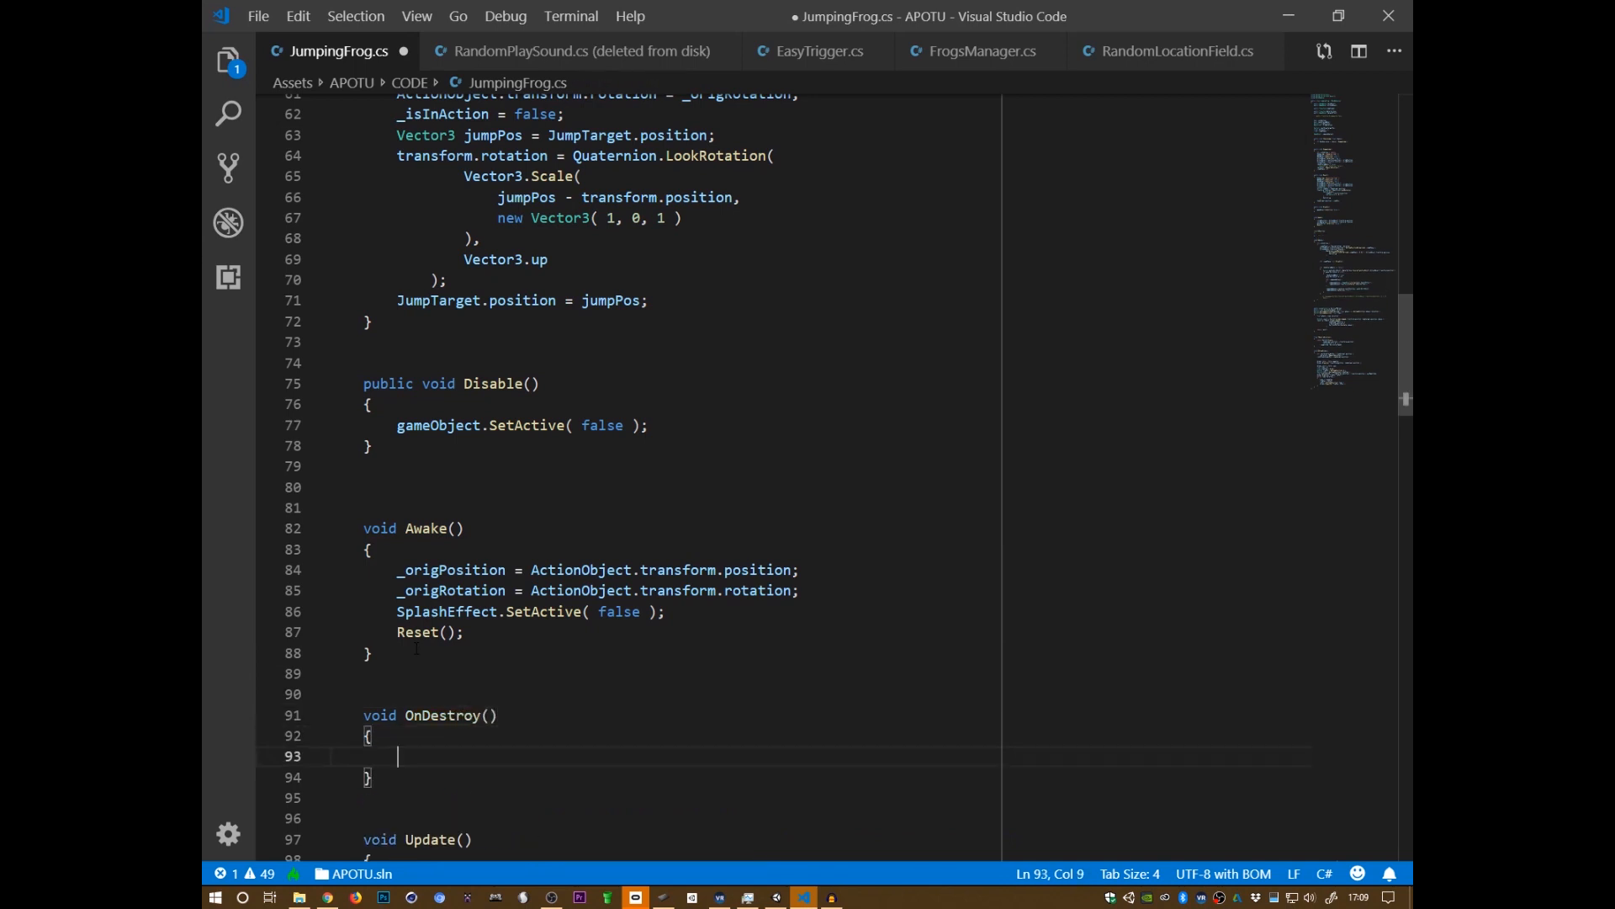
- Fill the OnDestroy method with Destroy( _spawnedSplash ); and save the script
key(Return)
text(Destro)
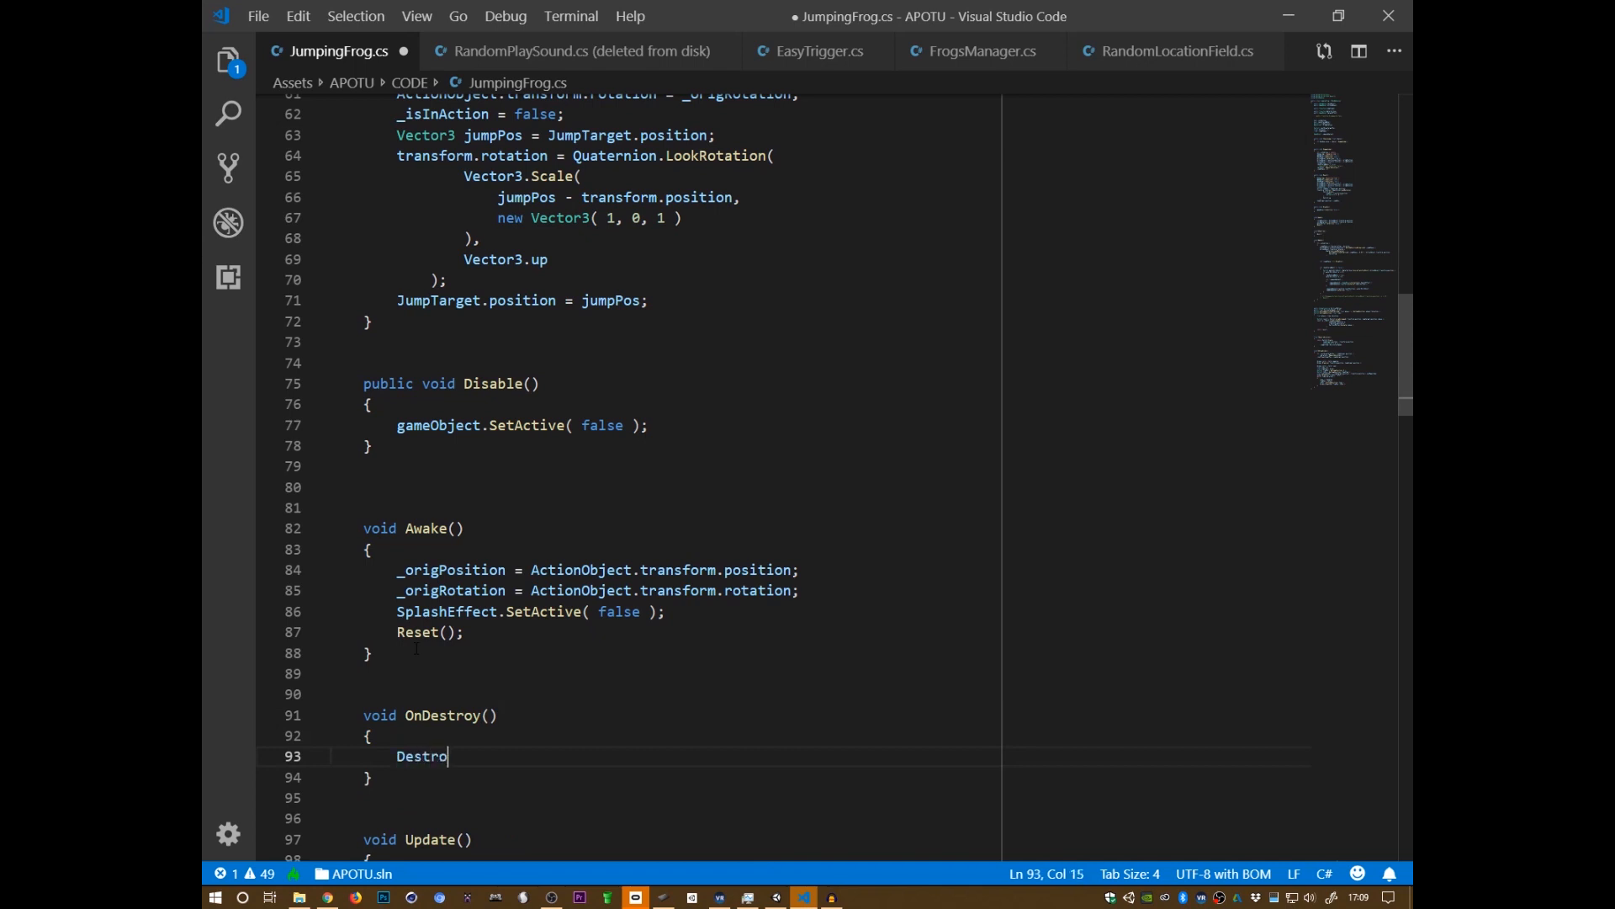
text(y( _splash)
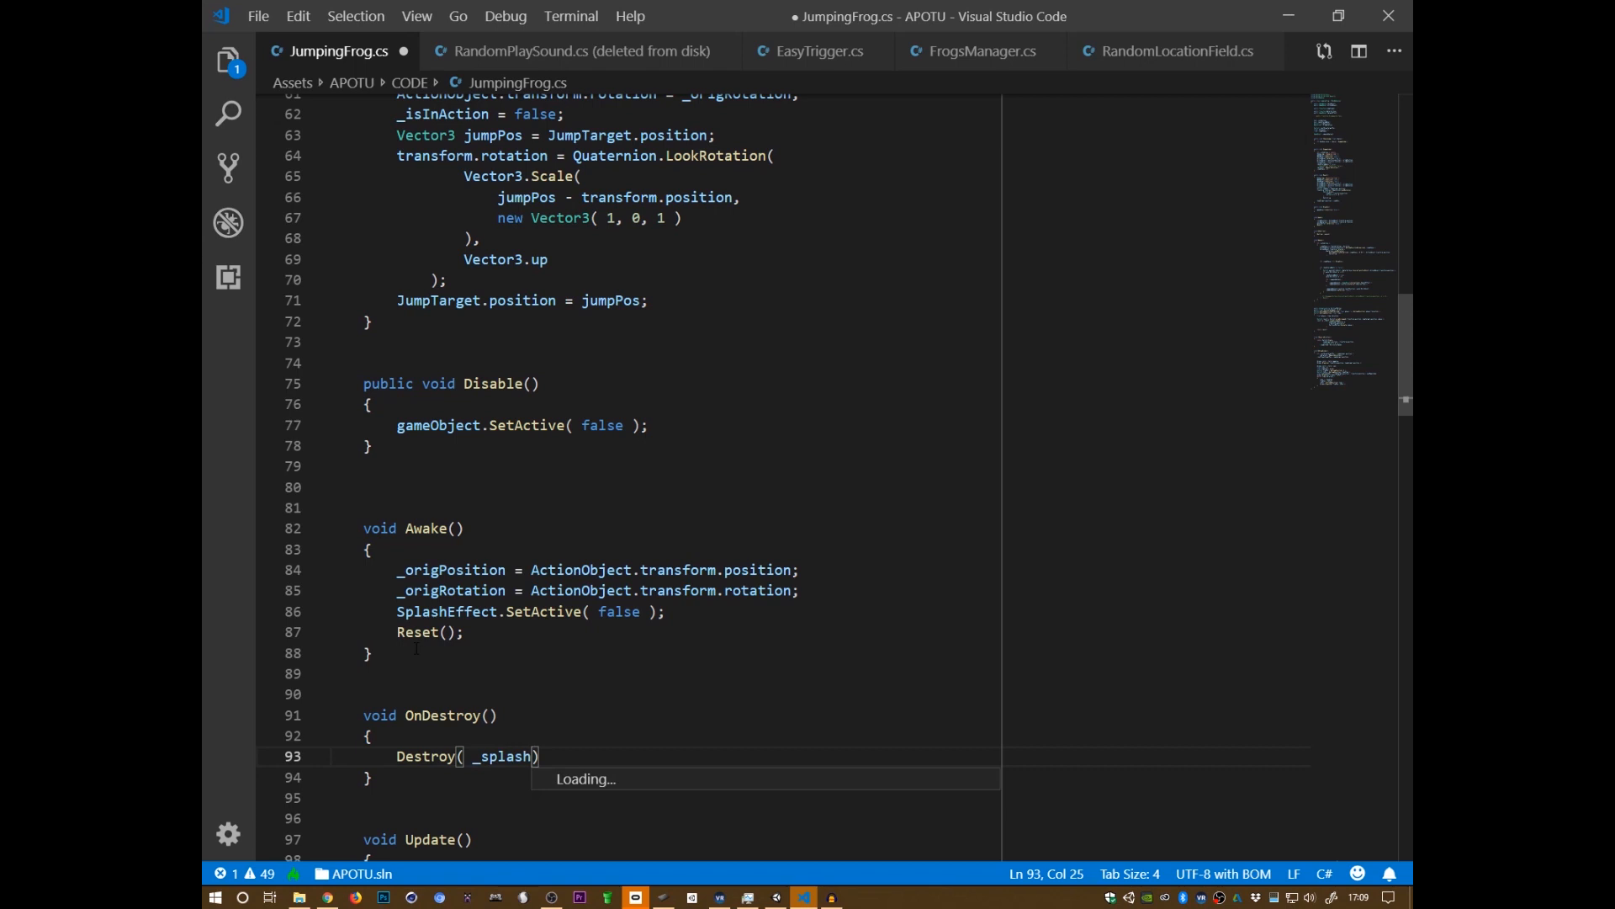
key(ctrl+BackSpace)
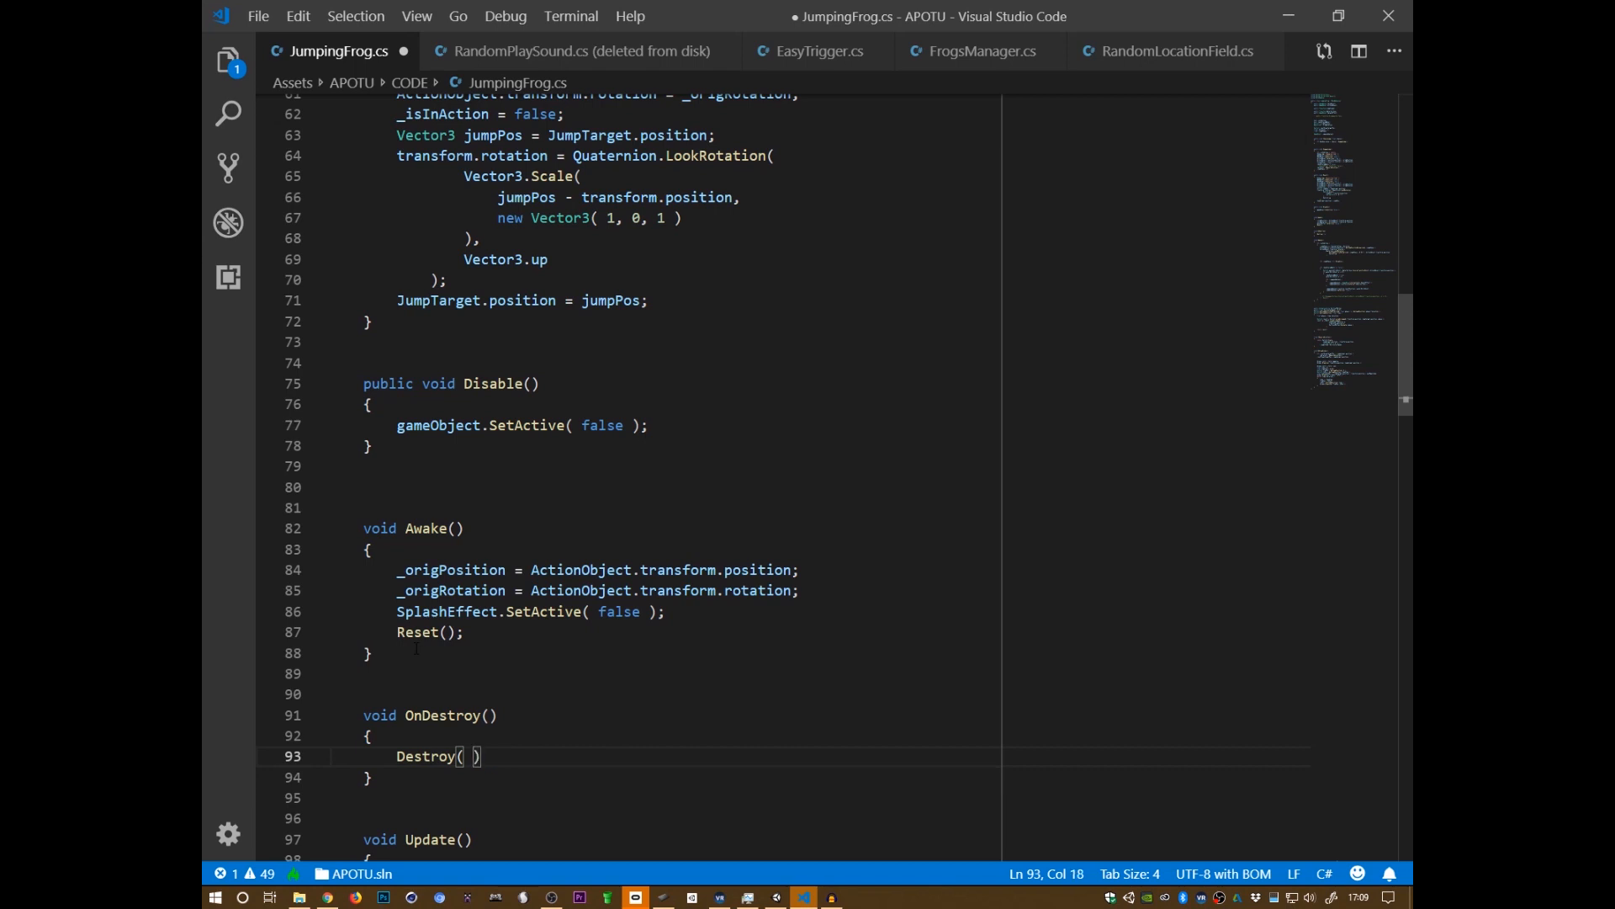
text(_spa)
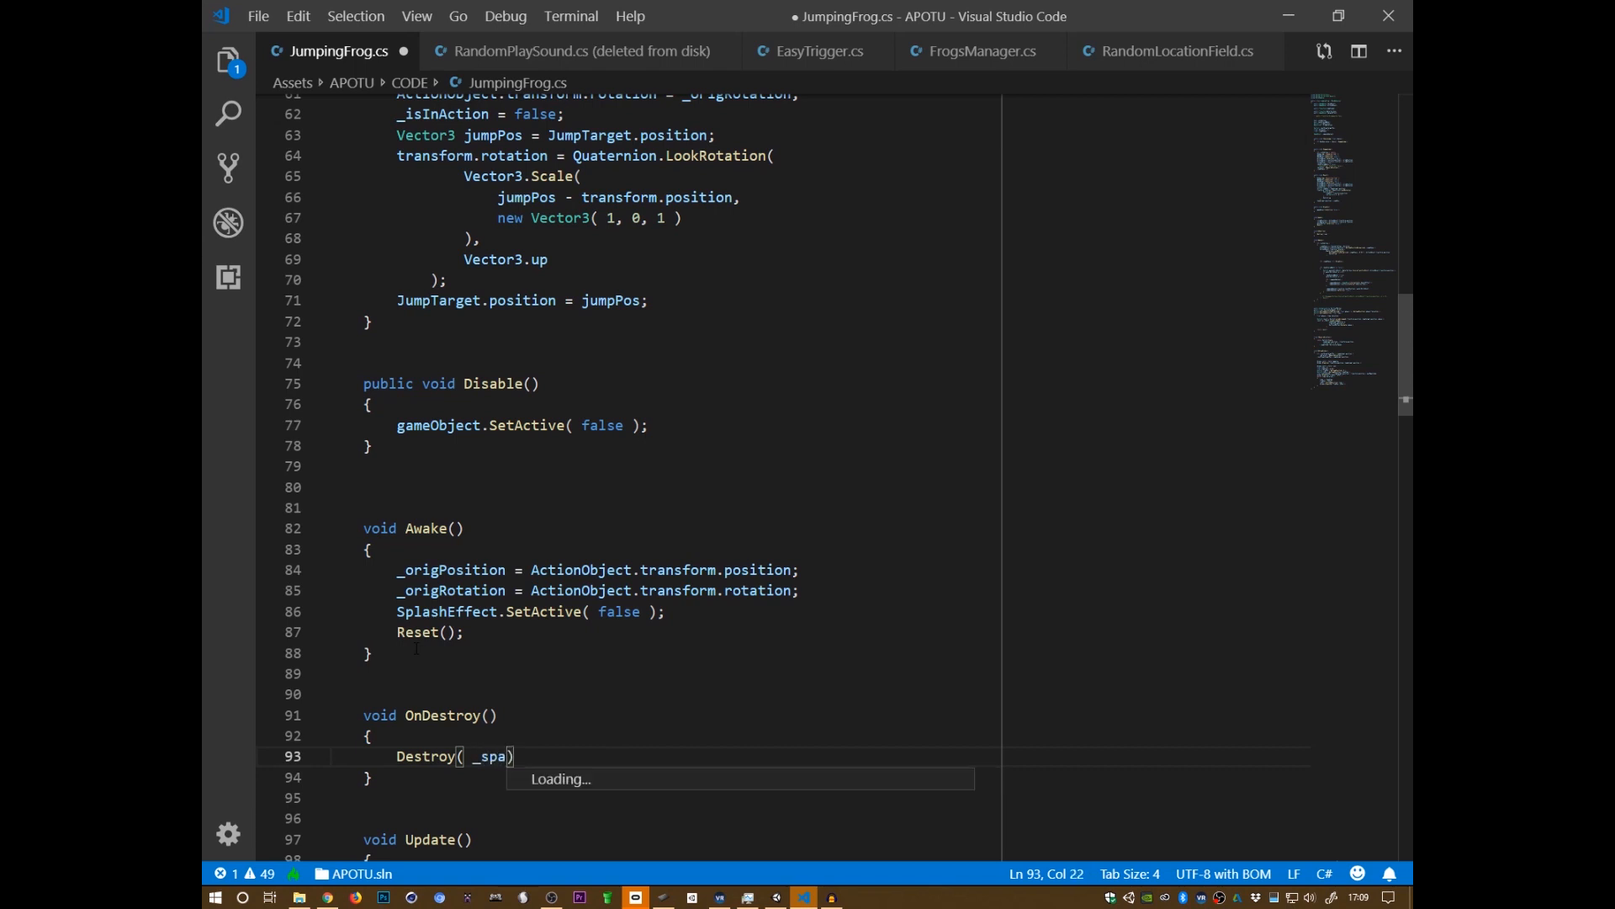
scroll(416, 648, up, 15)
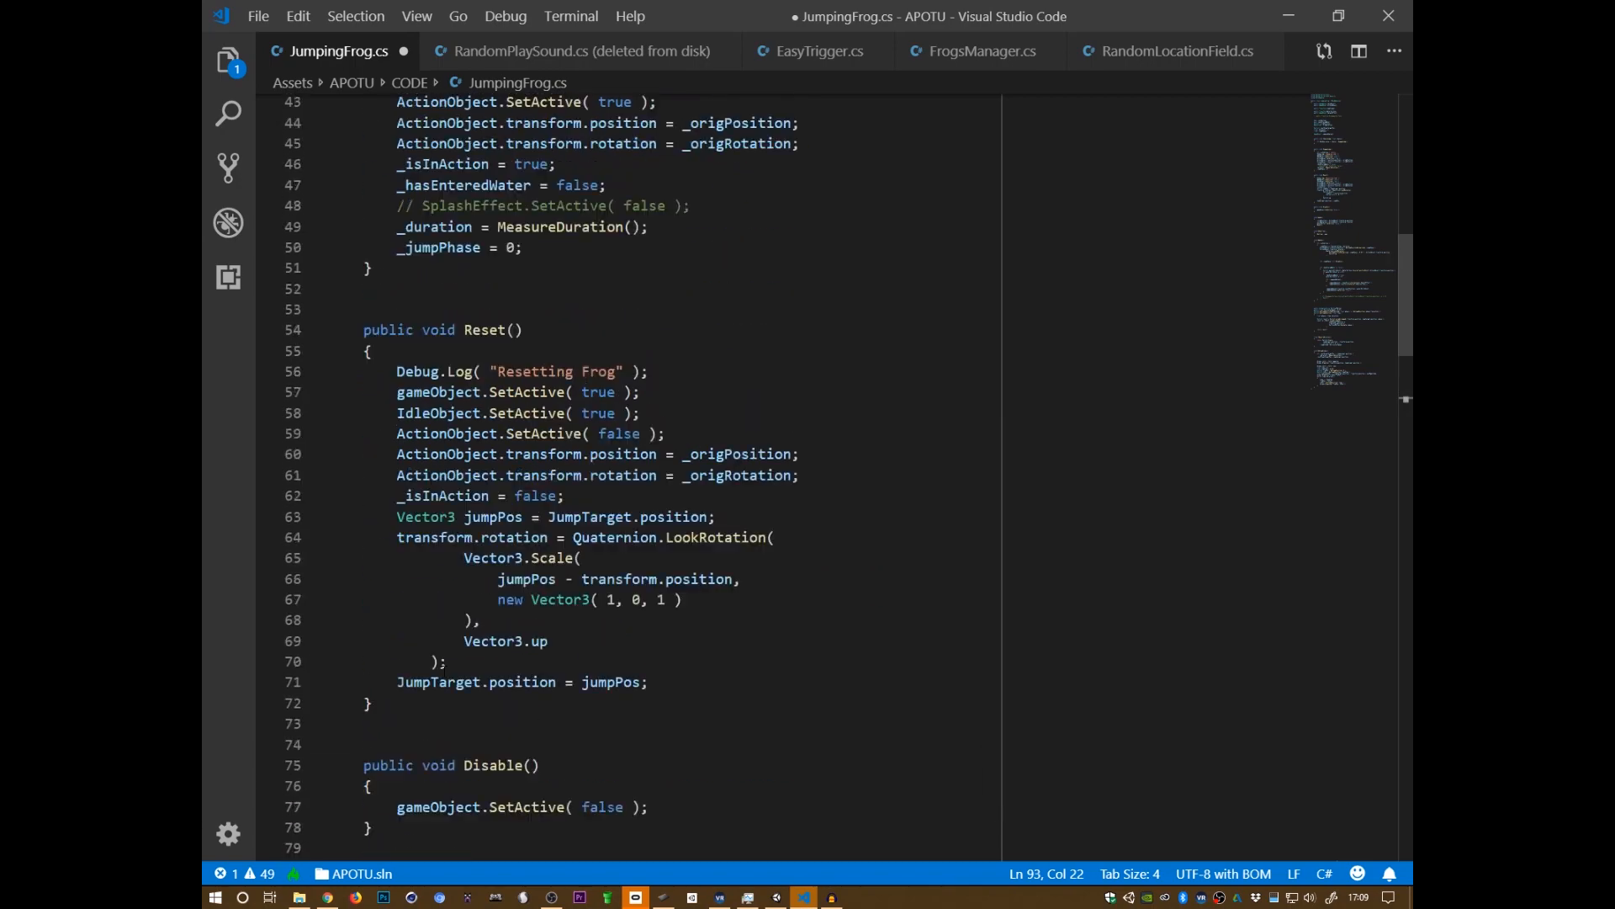
scroll(445, 670, down, 15)
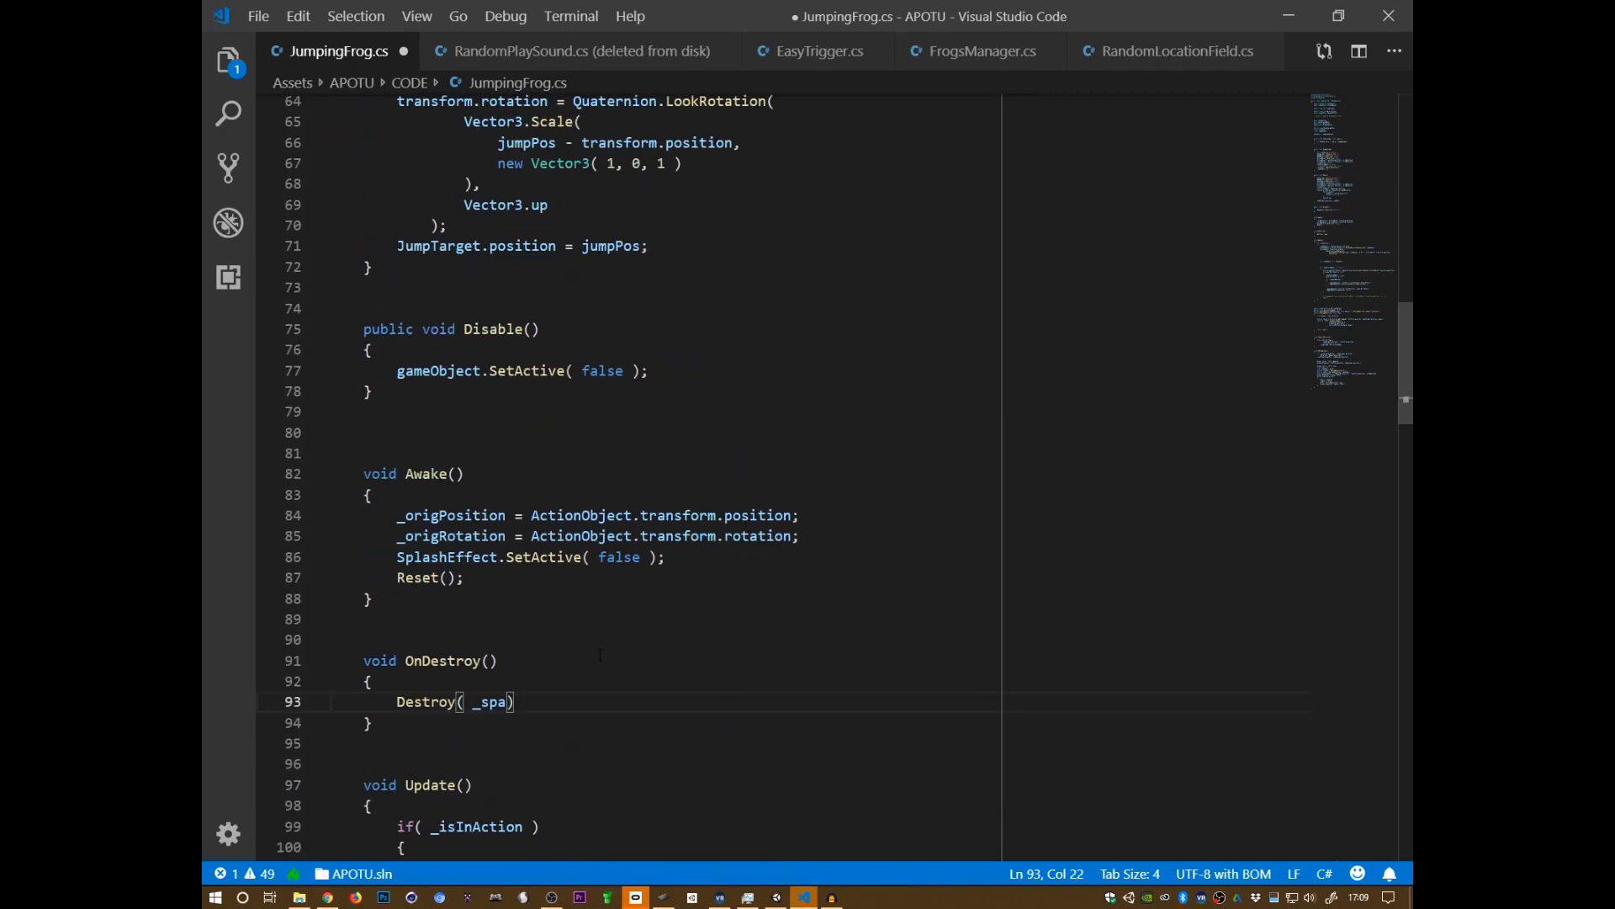
text(wnedSplash );)
key(ctrl+s)
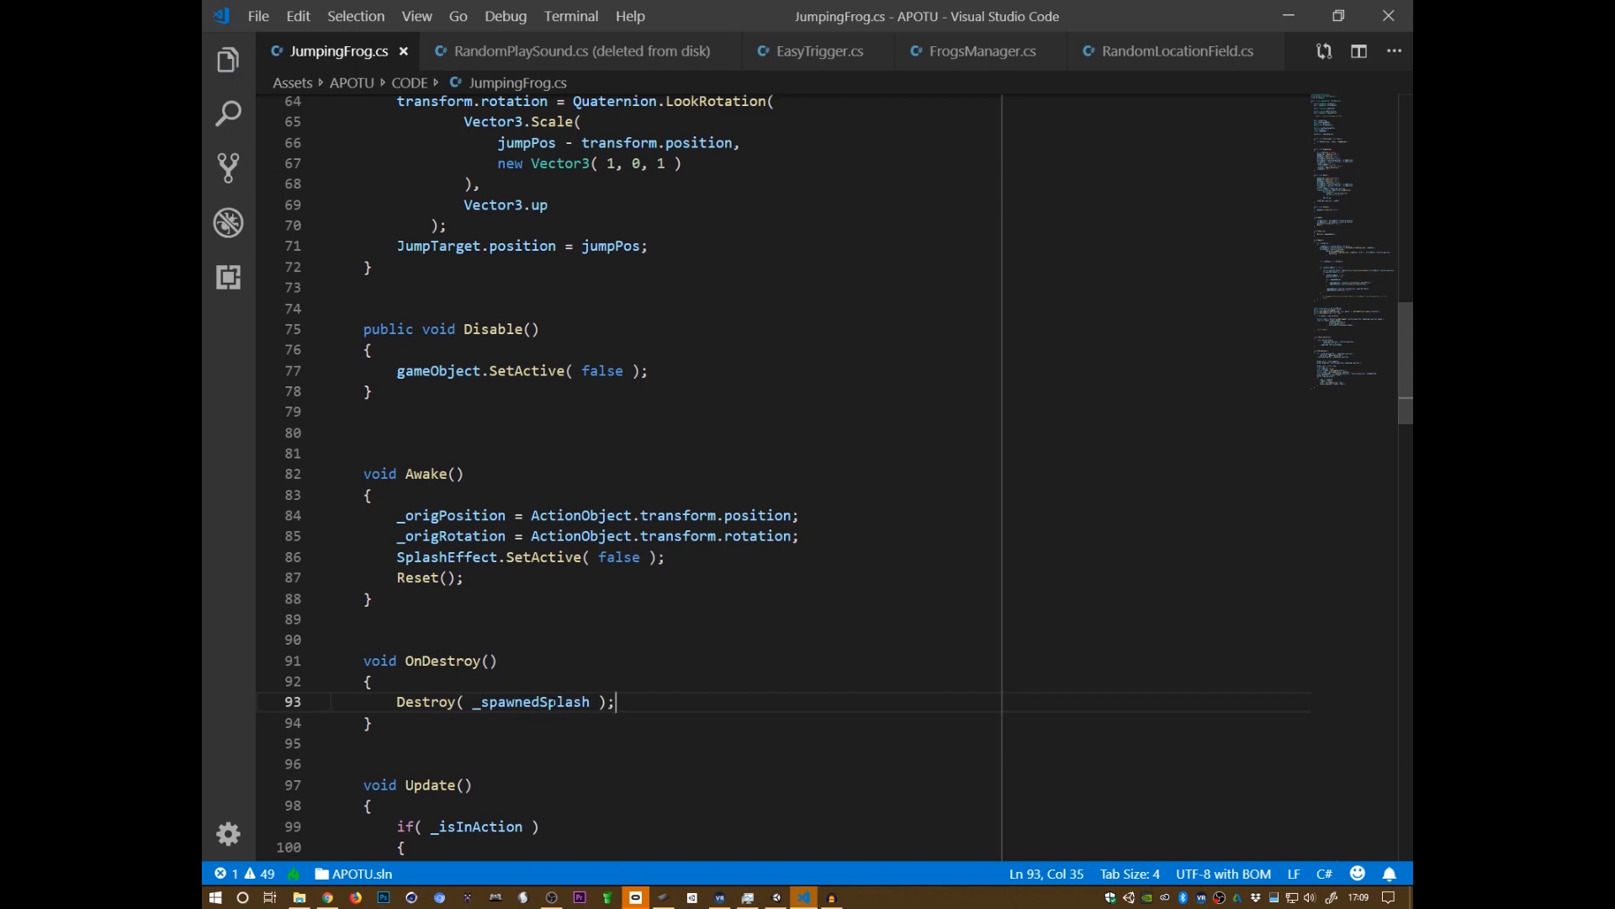
- Add true as the second argument after WaterSurface in the _spawnedSplash SetParent call and save the script
double_click(551, 704)
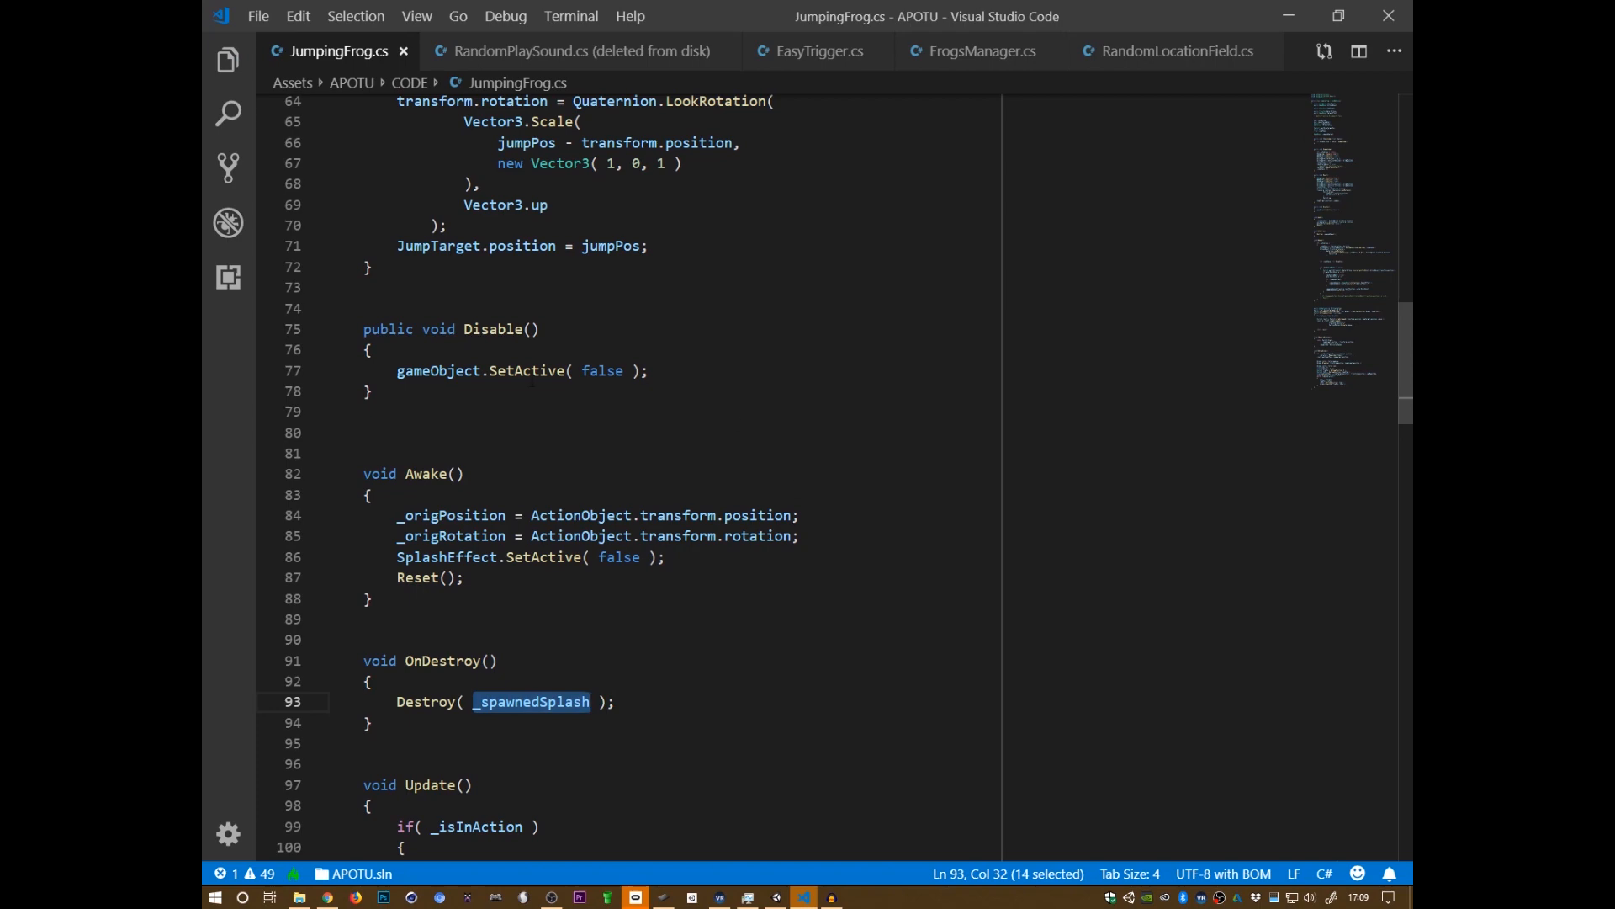
scroll(668, 664, down, 15)
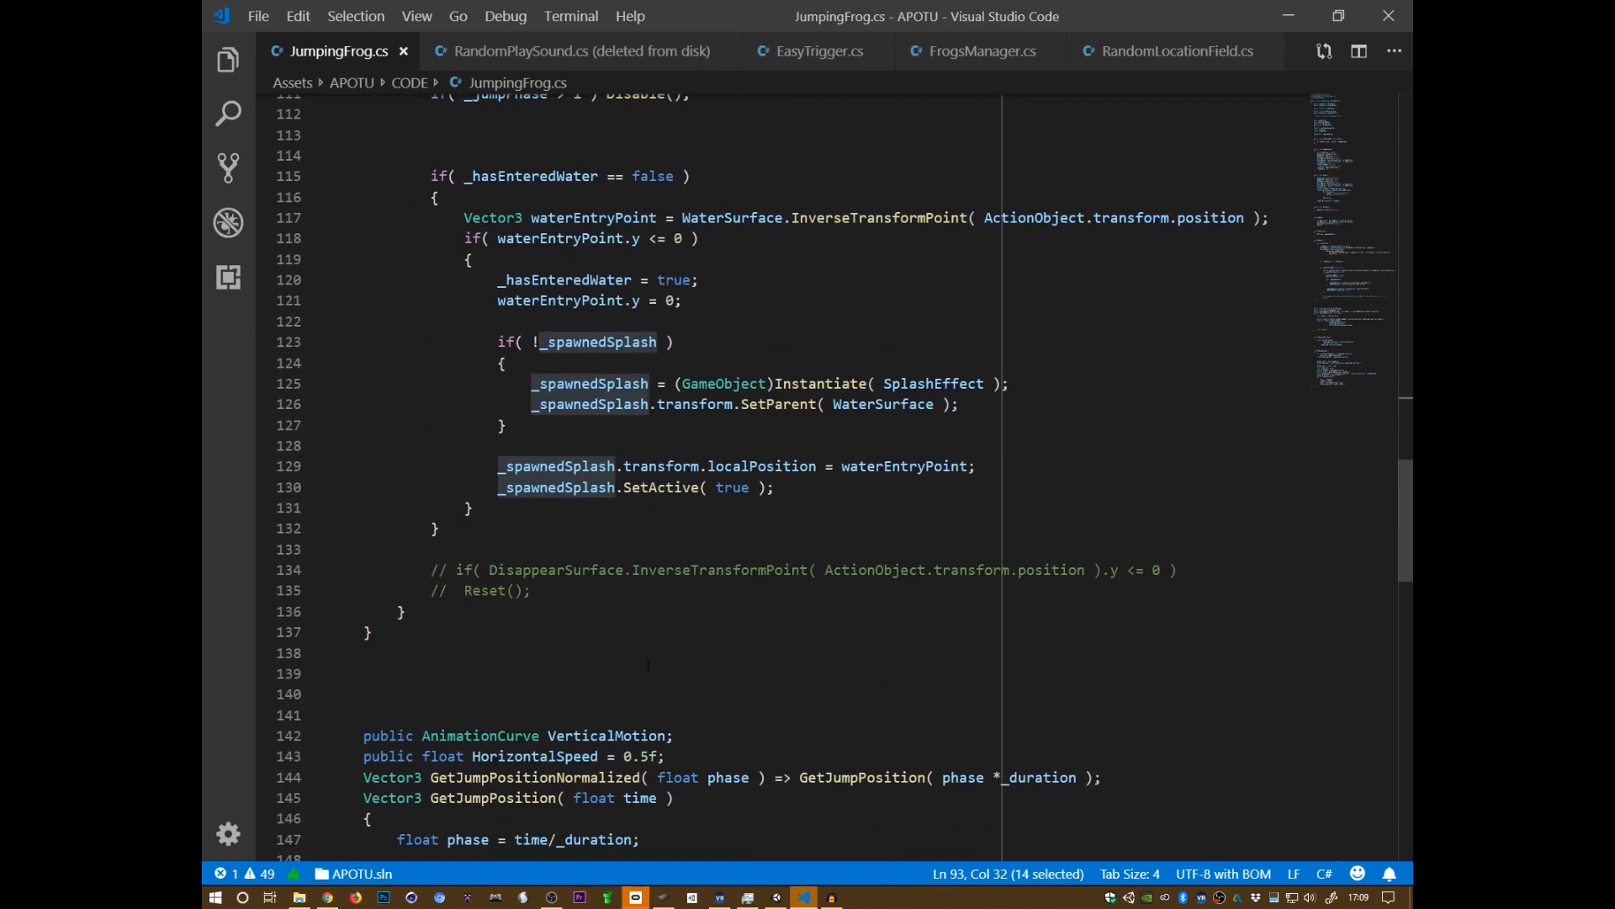
double_click(778, 404)
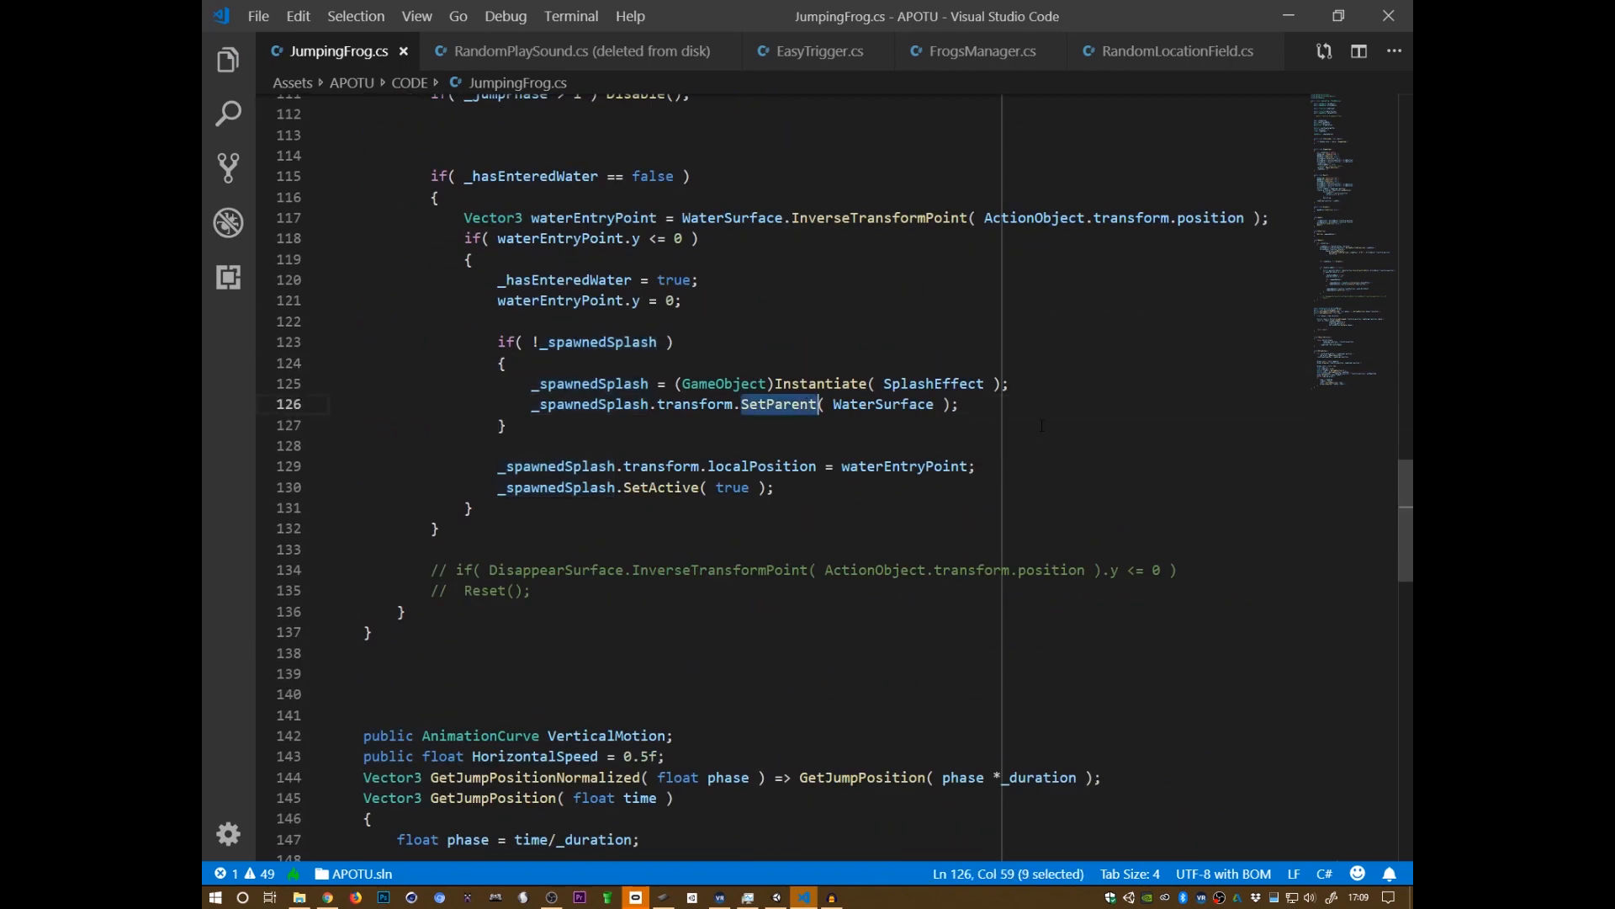
click(716, 404)
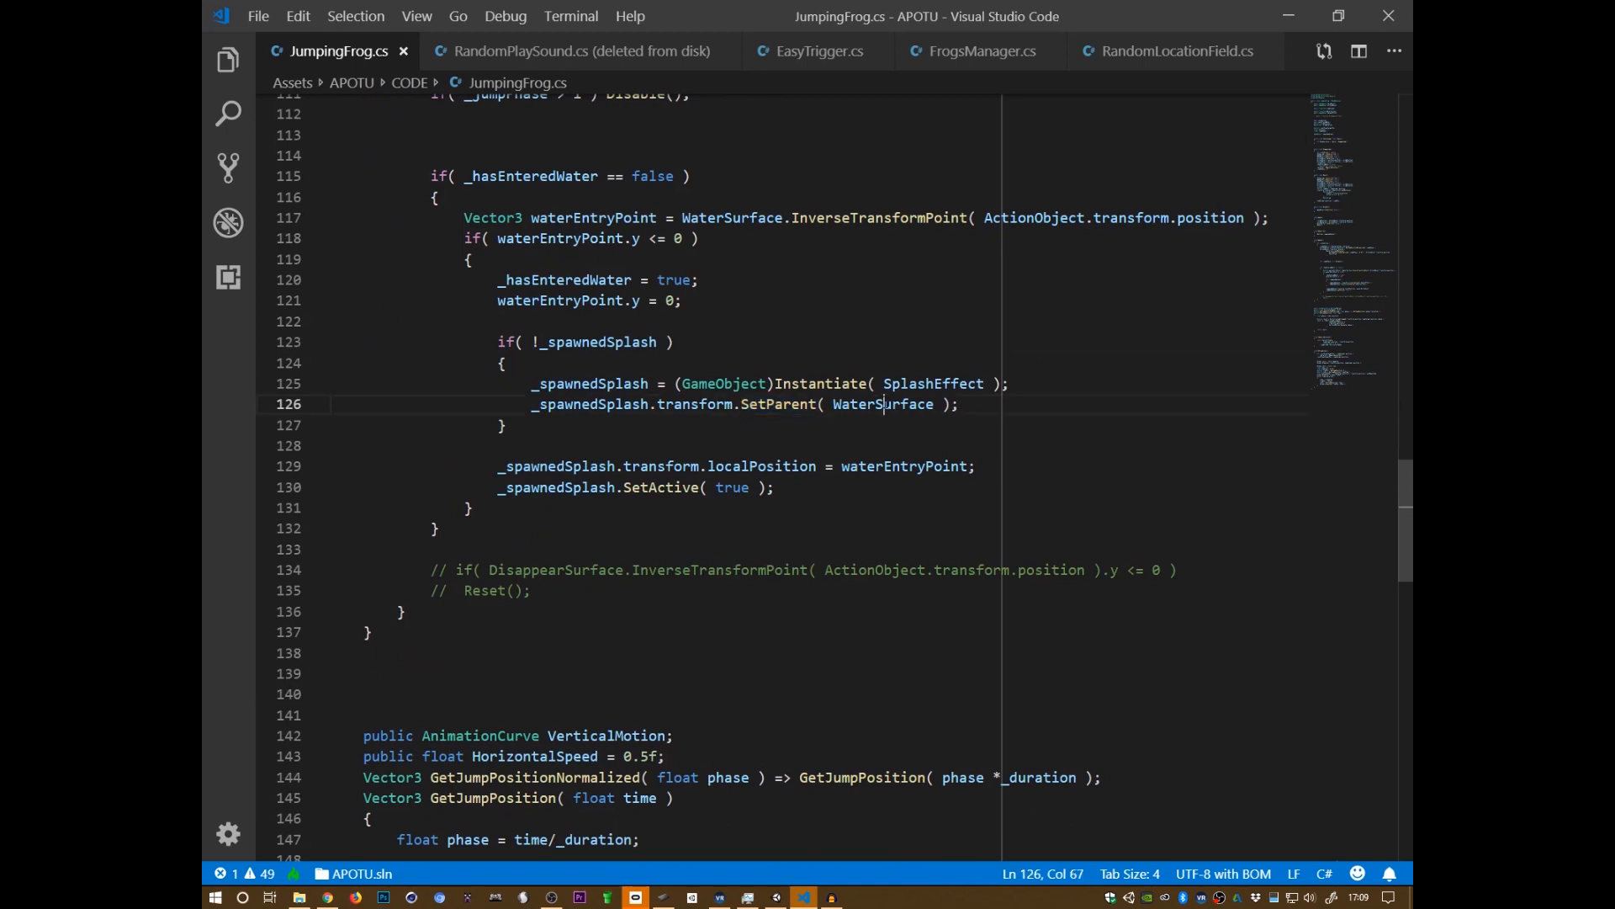
click(876, 404)
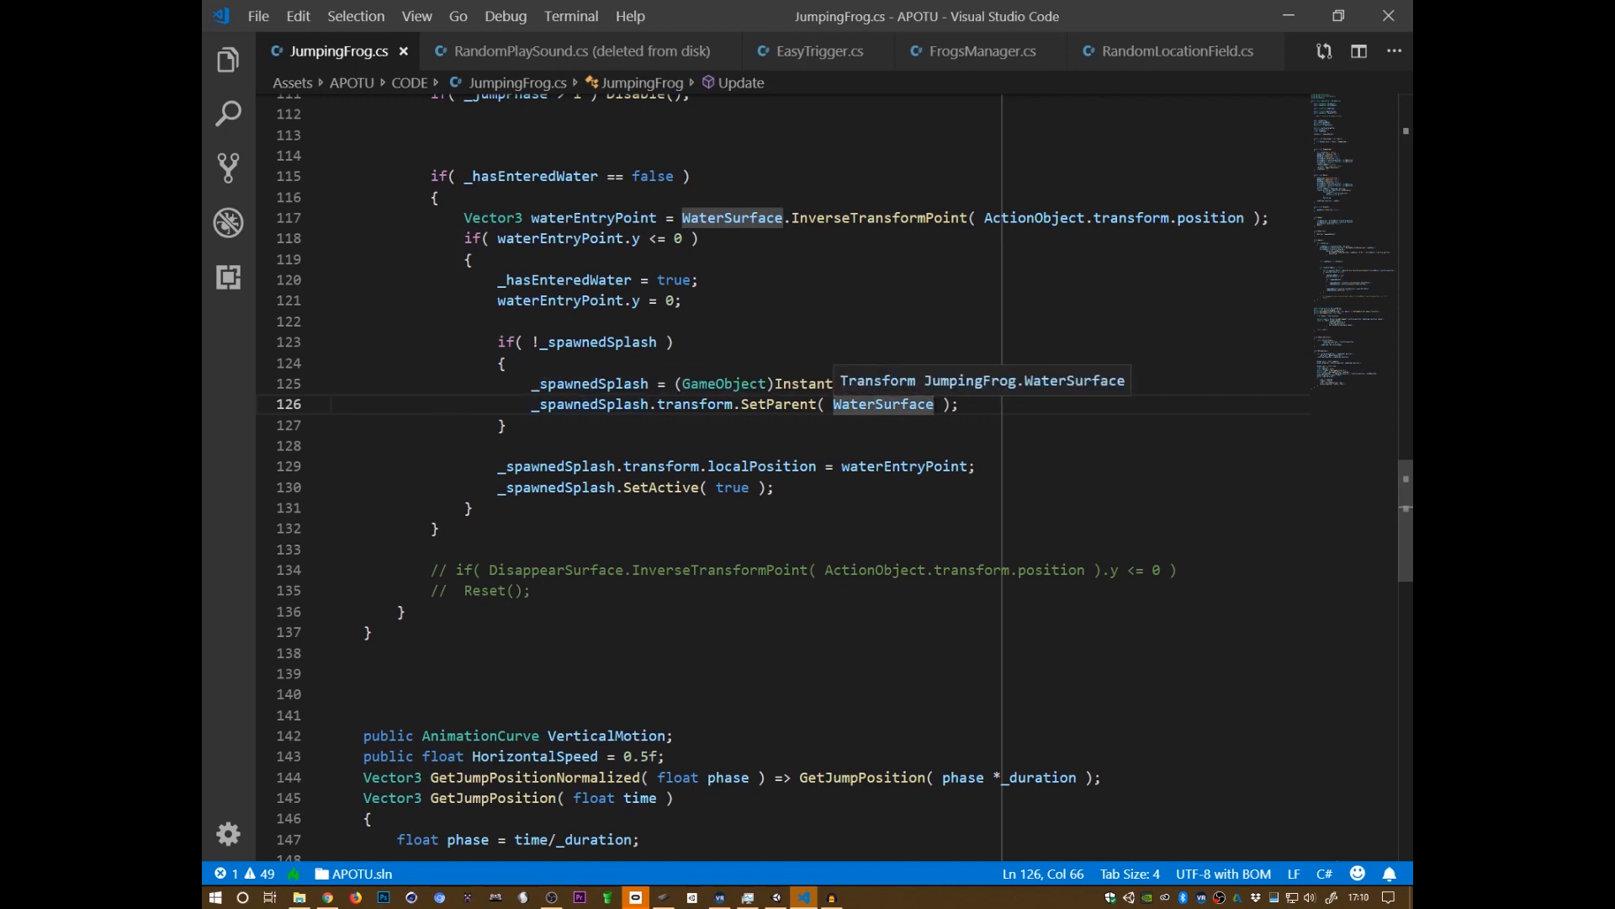
click(934, 404)
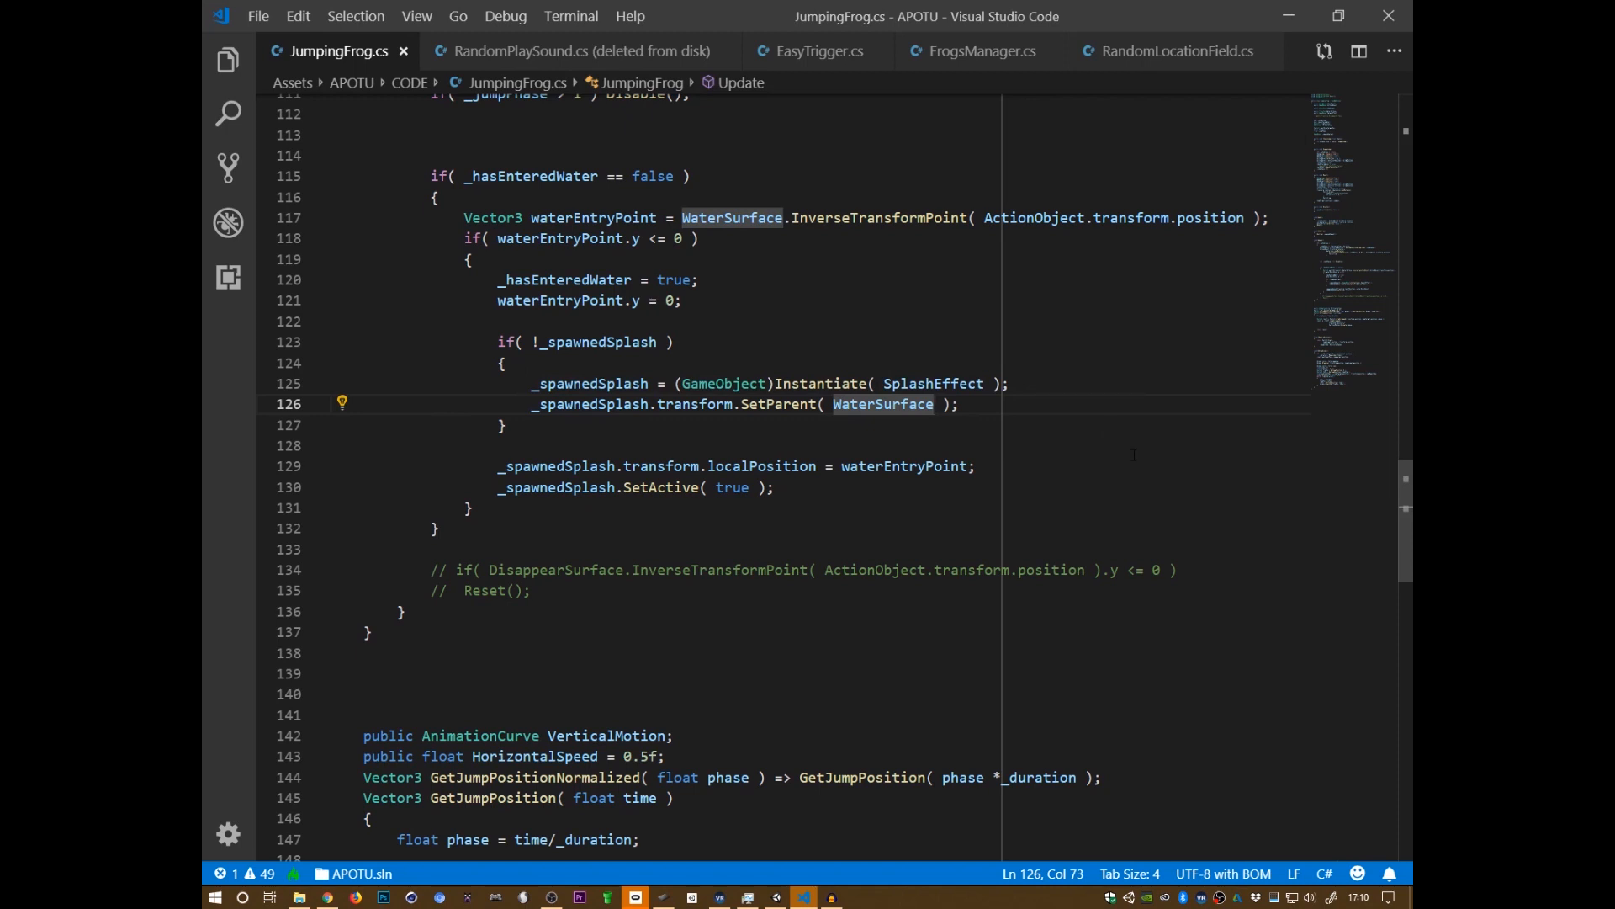
text(, true)
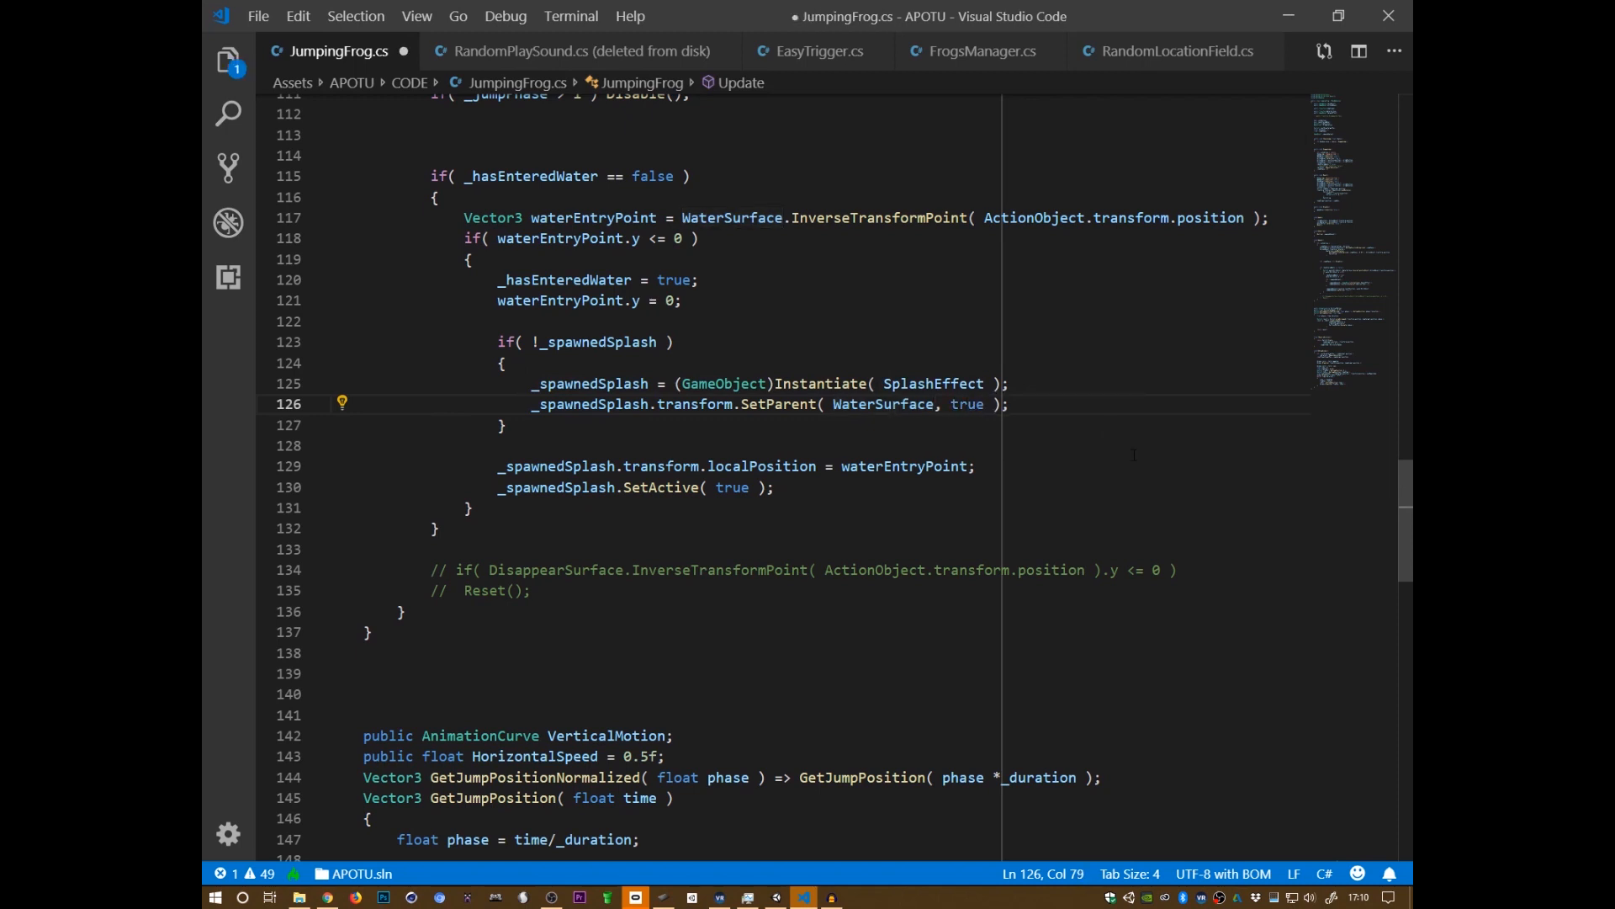
key(ctrl+s)
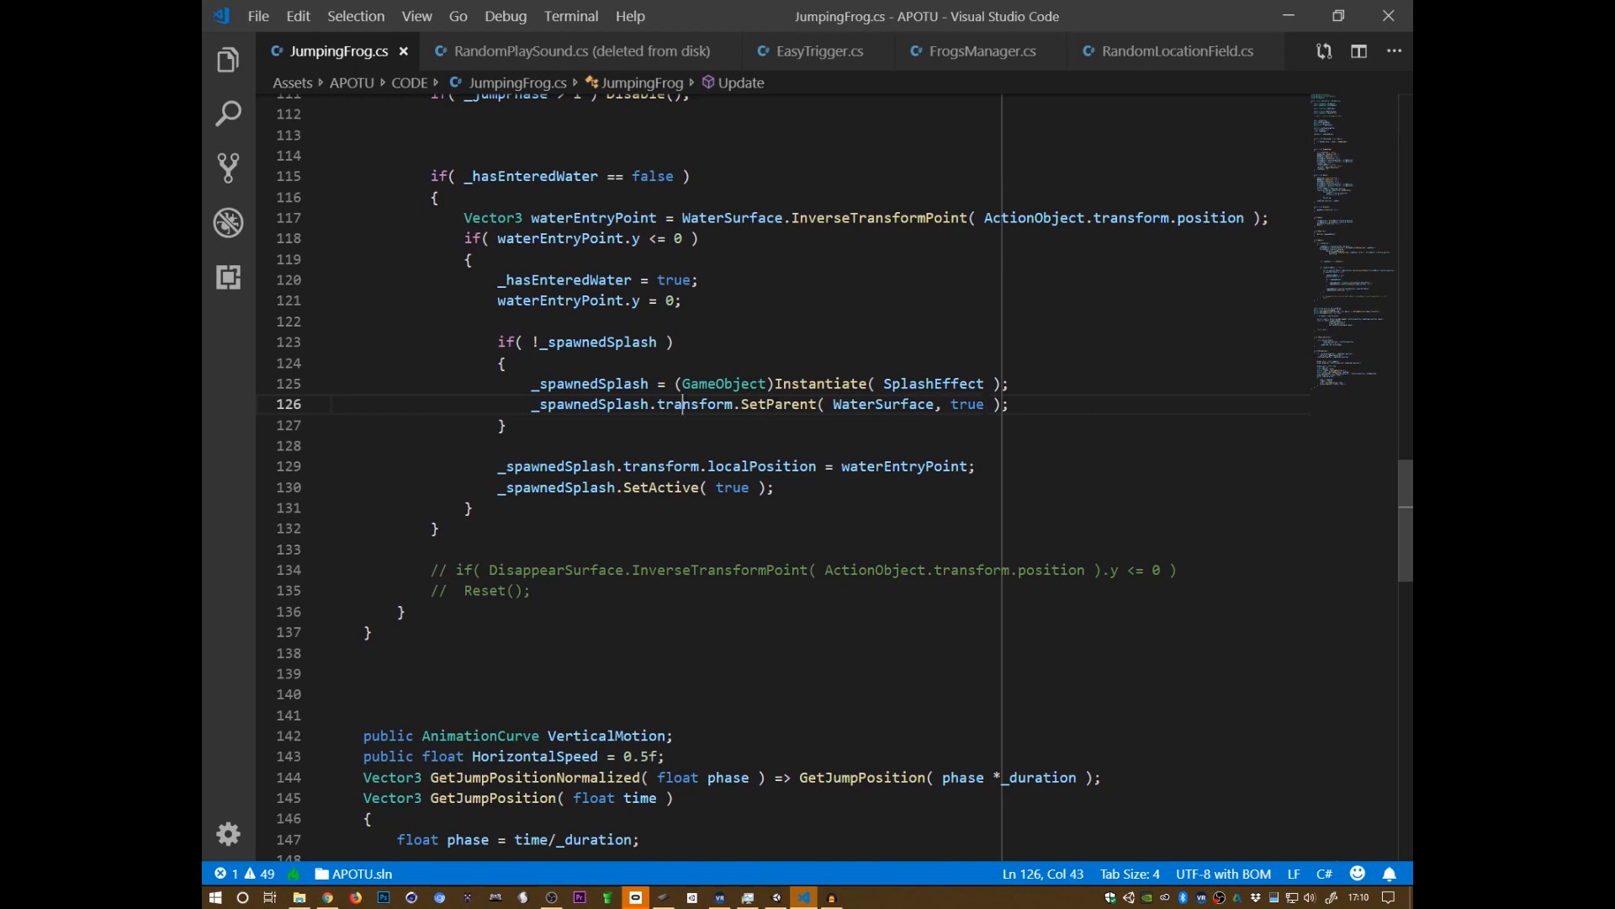
double_click(769, 404)
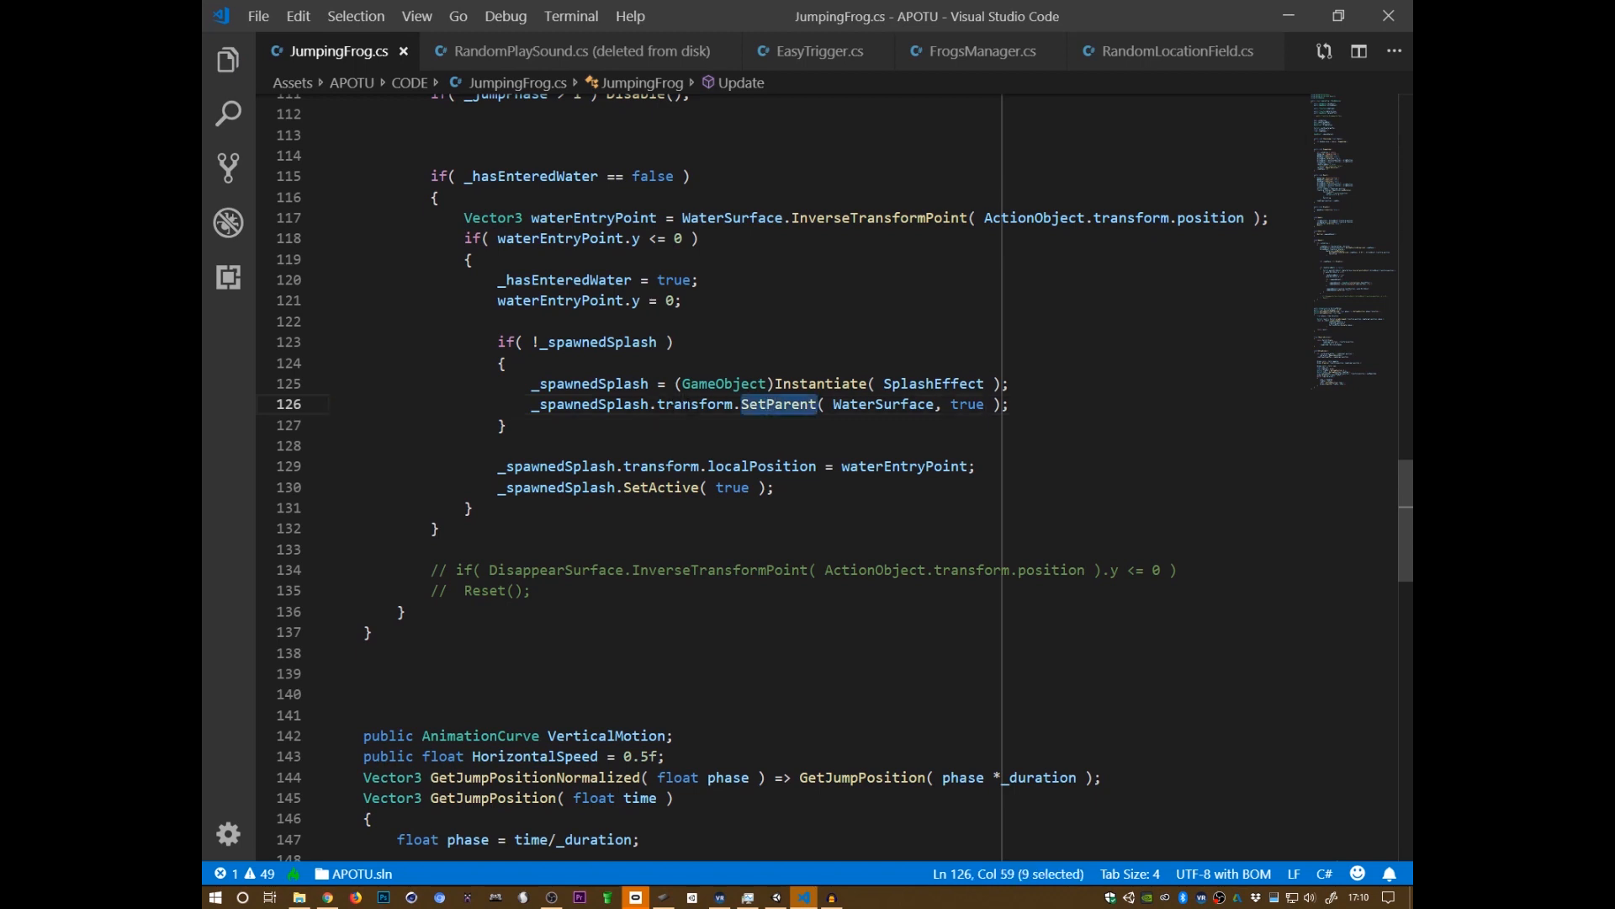
click(1034, 405)
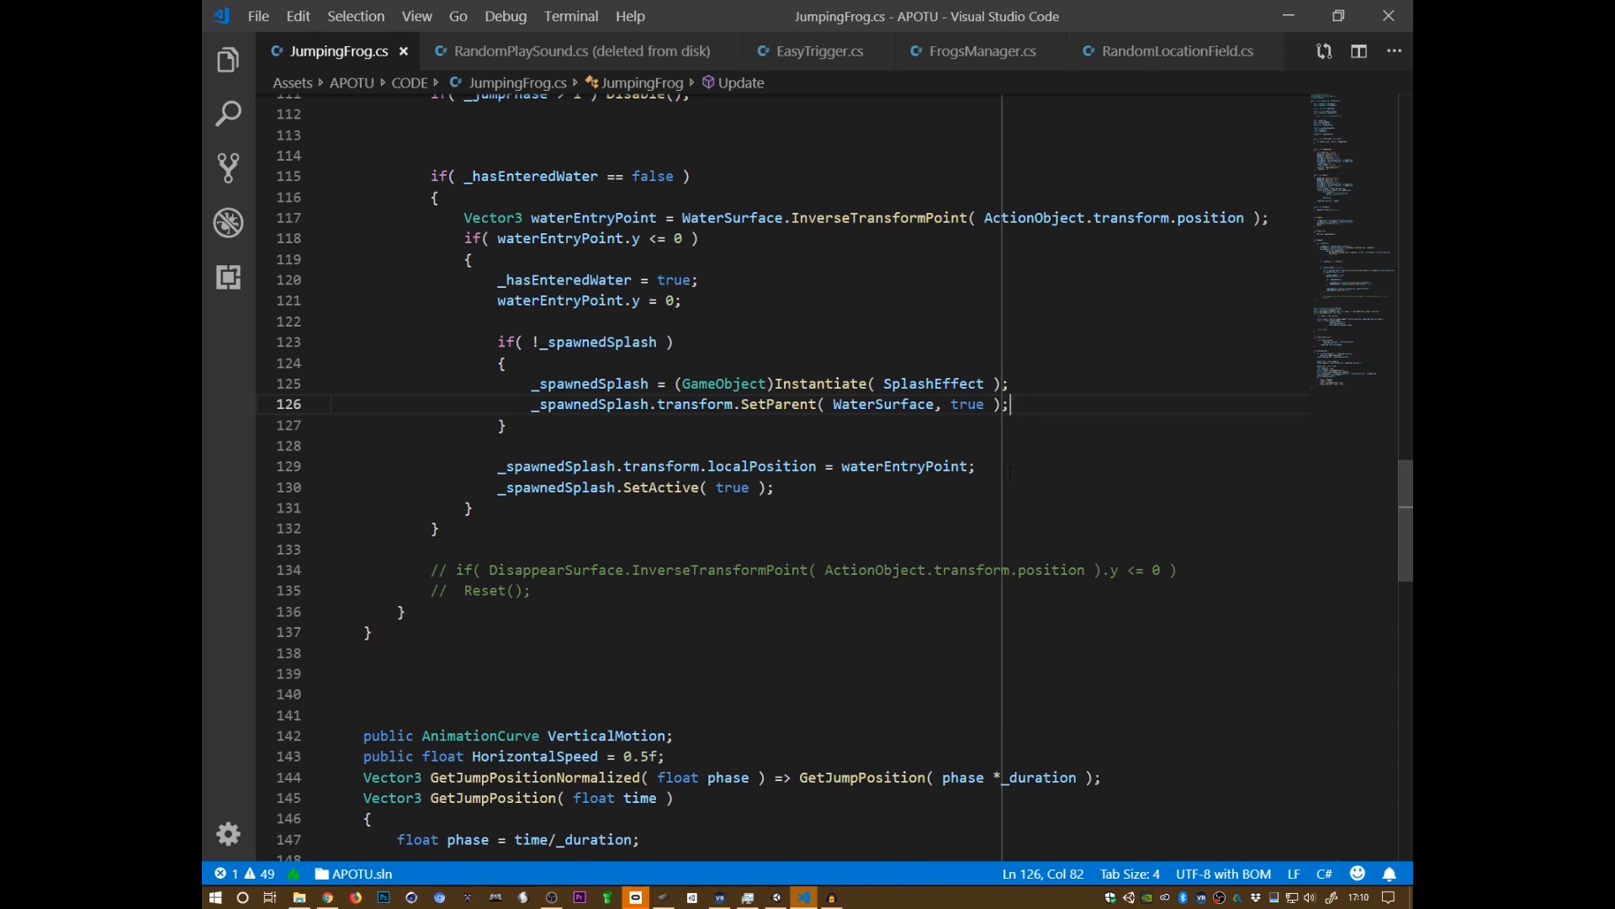
- Switch to Unity and examine the ditch, water surface and surrounding plants around the WaterLevel object in the scene
key(alt+Tab)
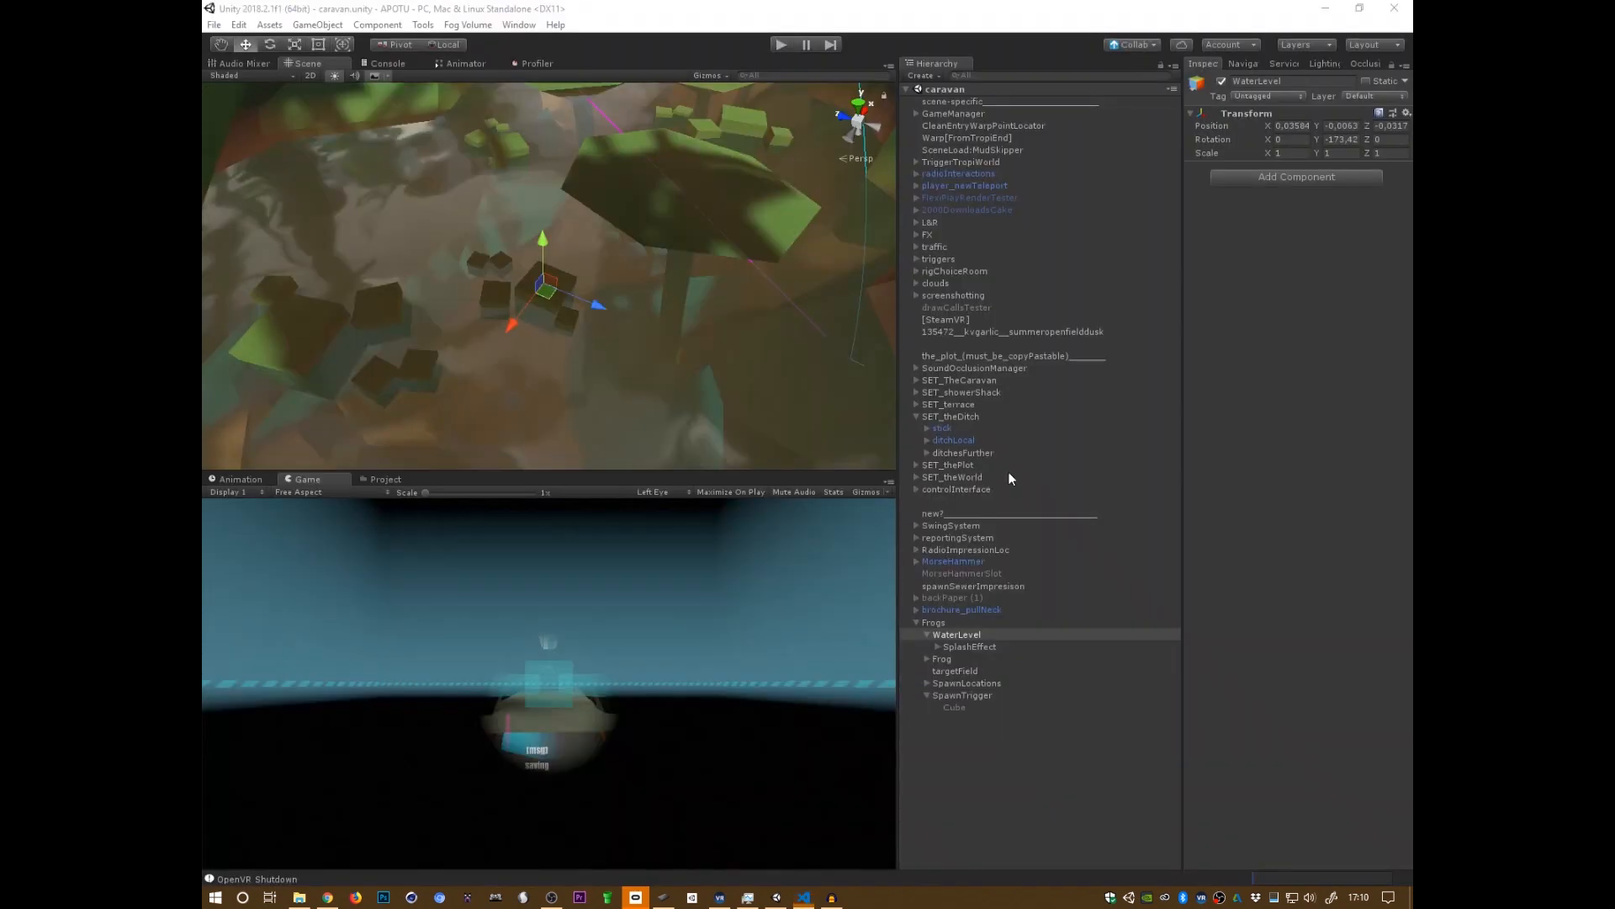
right_drag(633, 304, 501, 321)
alt+drag(500, 322, 721, 318)
alt+right_drag(721, 318, 655, 329)
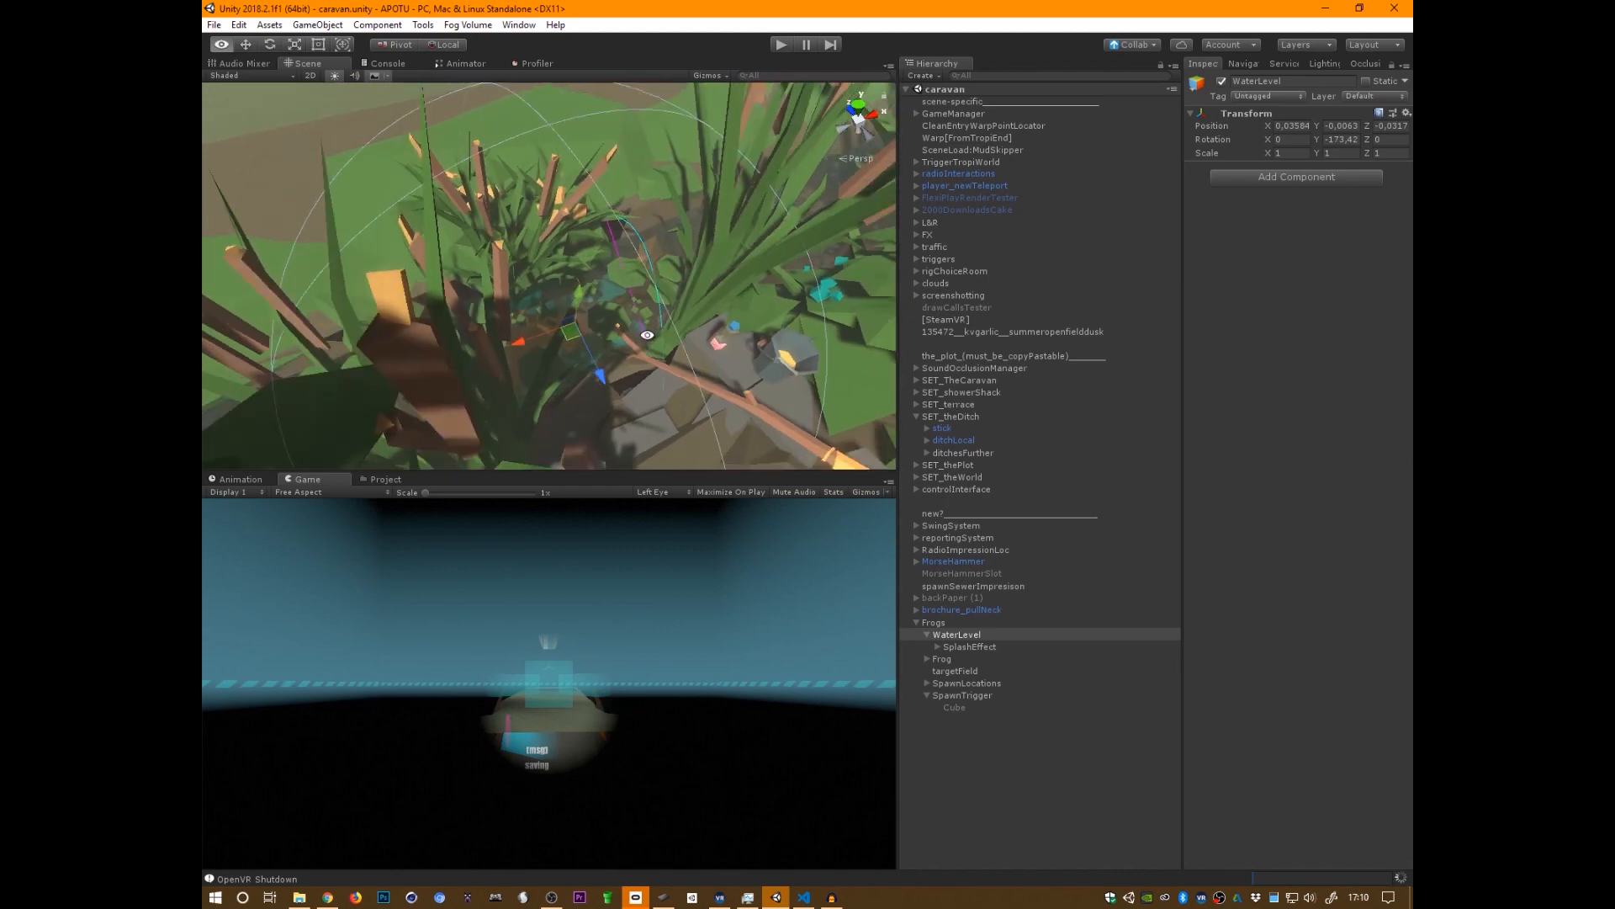
middle_drag(627, 341, 517, 318)
alt+drag(518, 319, 796, 303)
alt+drag(669, 339, 616, 342)
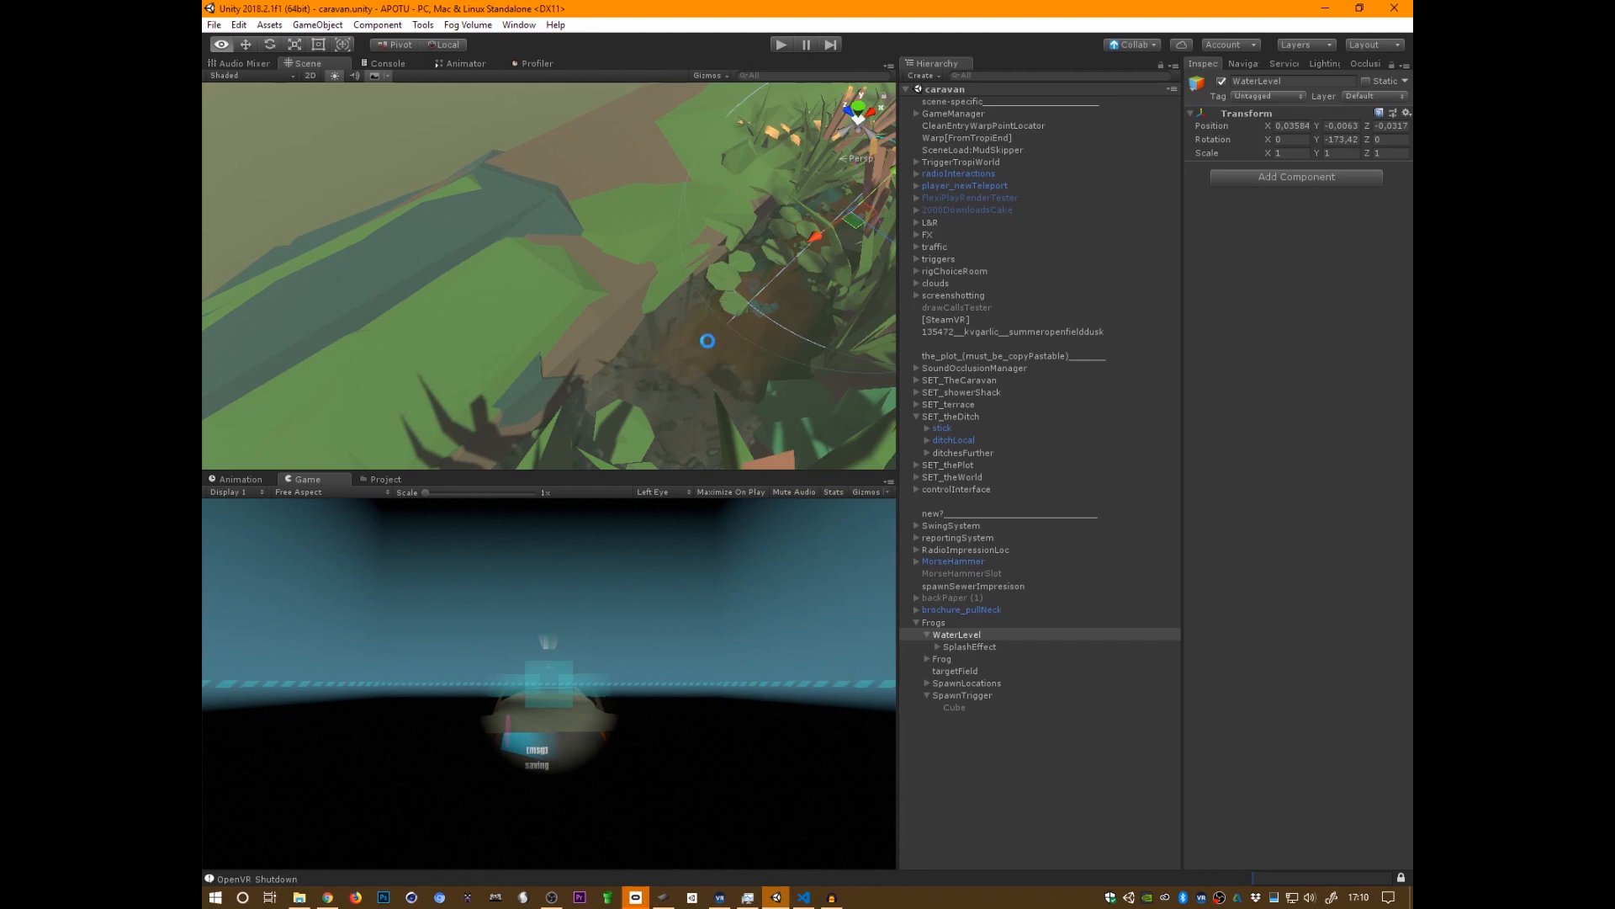
alt+right_drag(787, 332, 277, 324)
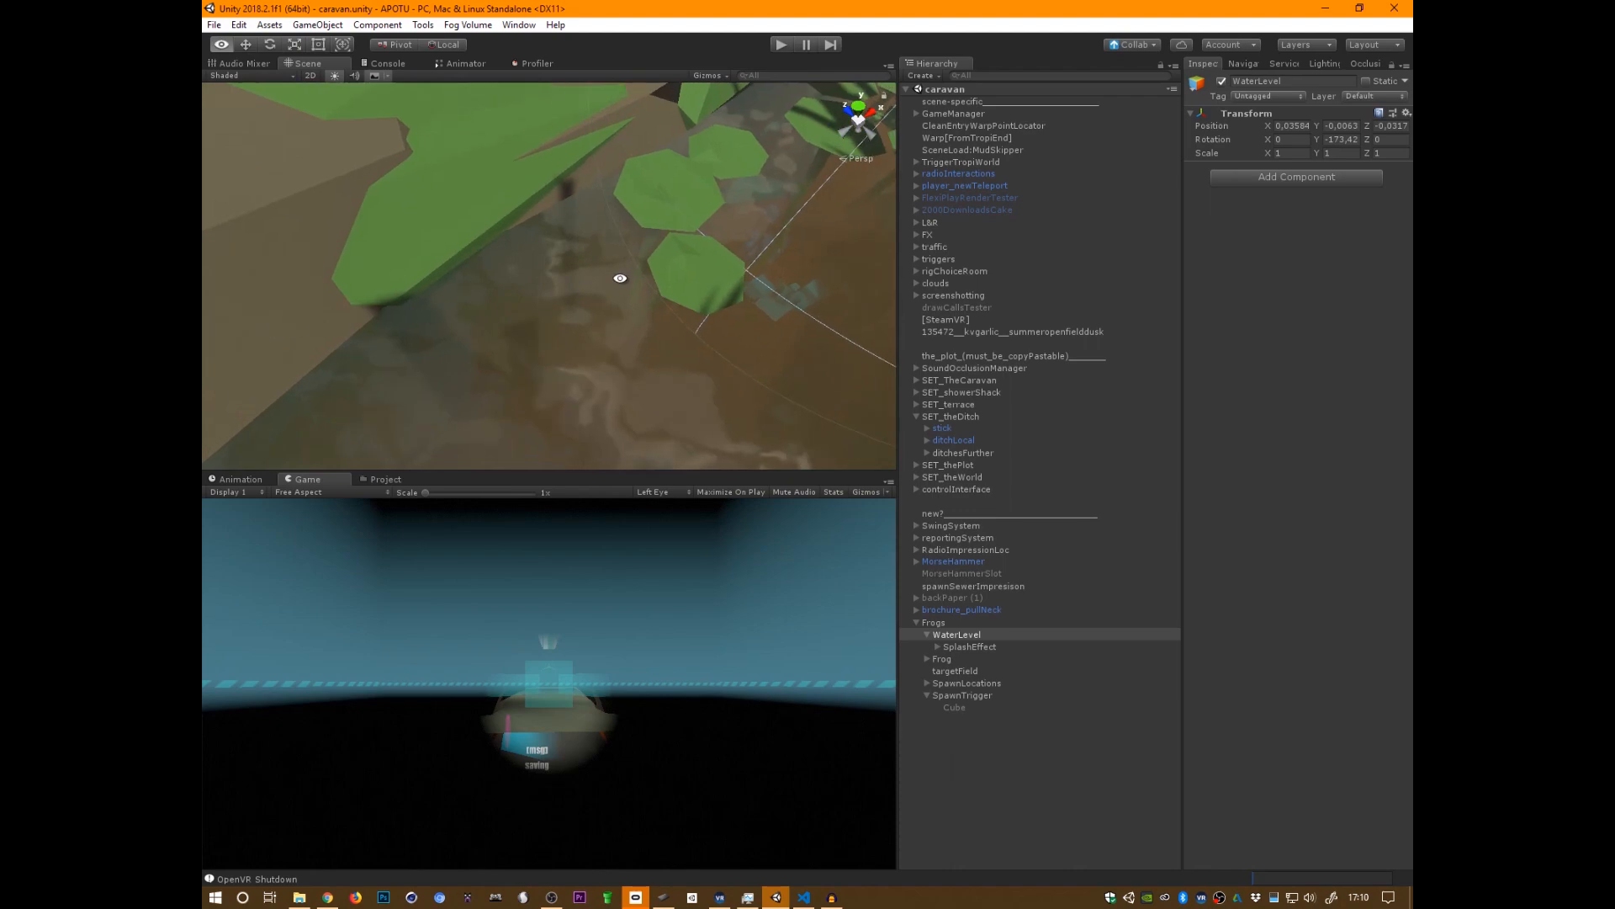
alt+right_drag(620, 277, 543, 328)
alt+middle_drag(785, 234, 632, 334)
alt+drag(632, 334, 727, 315)
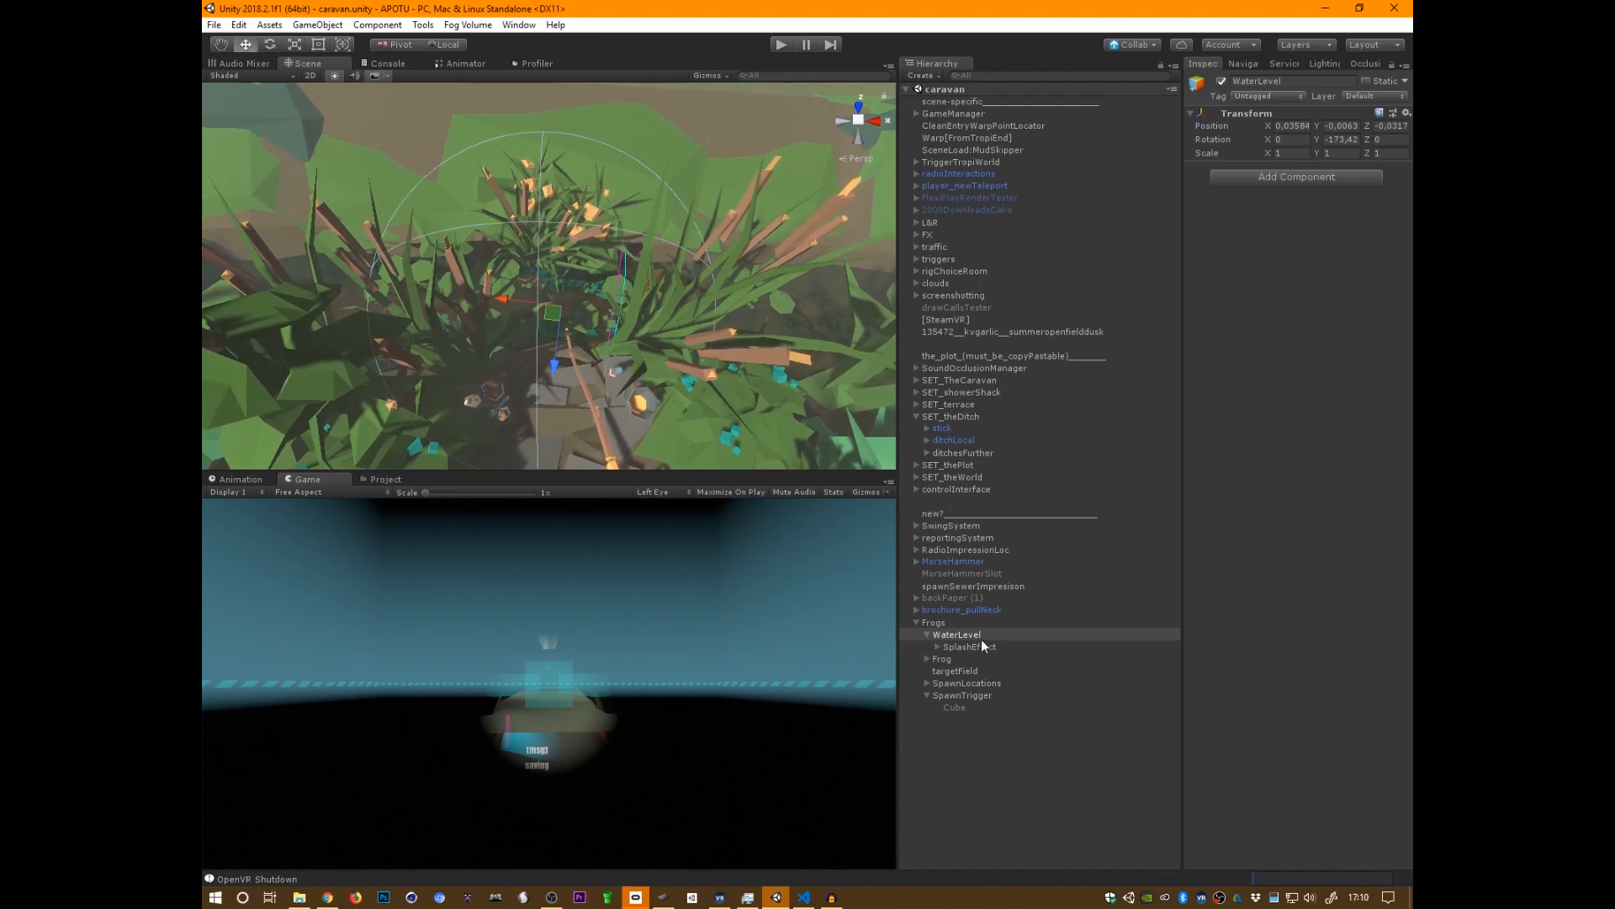
- Activate the Cube under SpawnTrigger and move it closer to the ditch
click(957, 707)
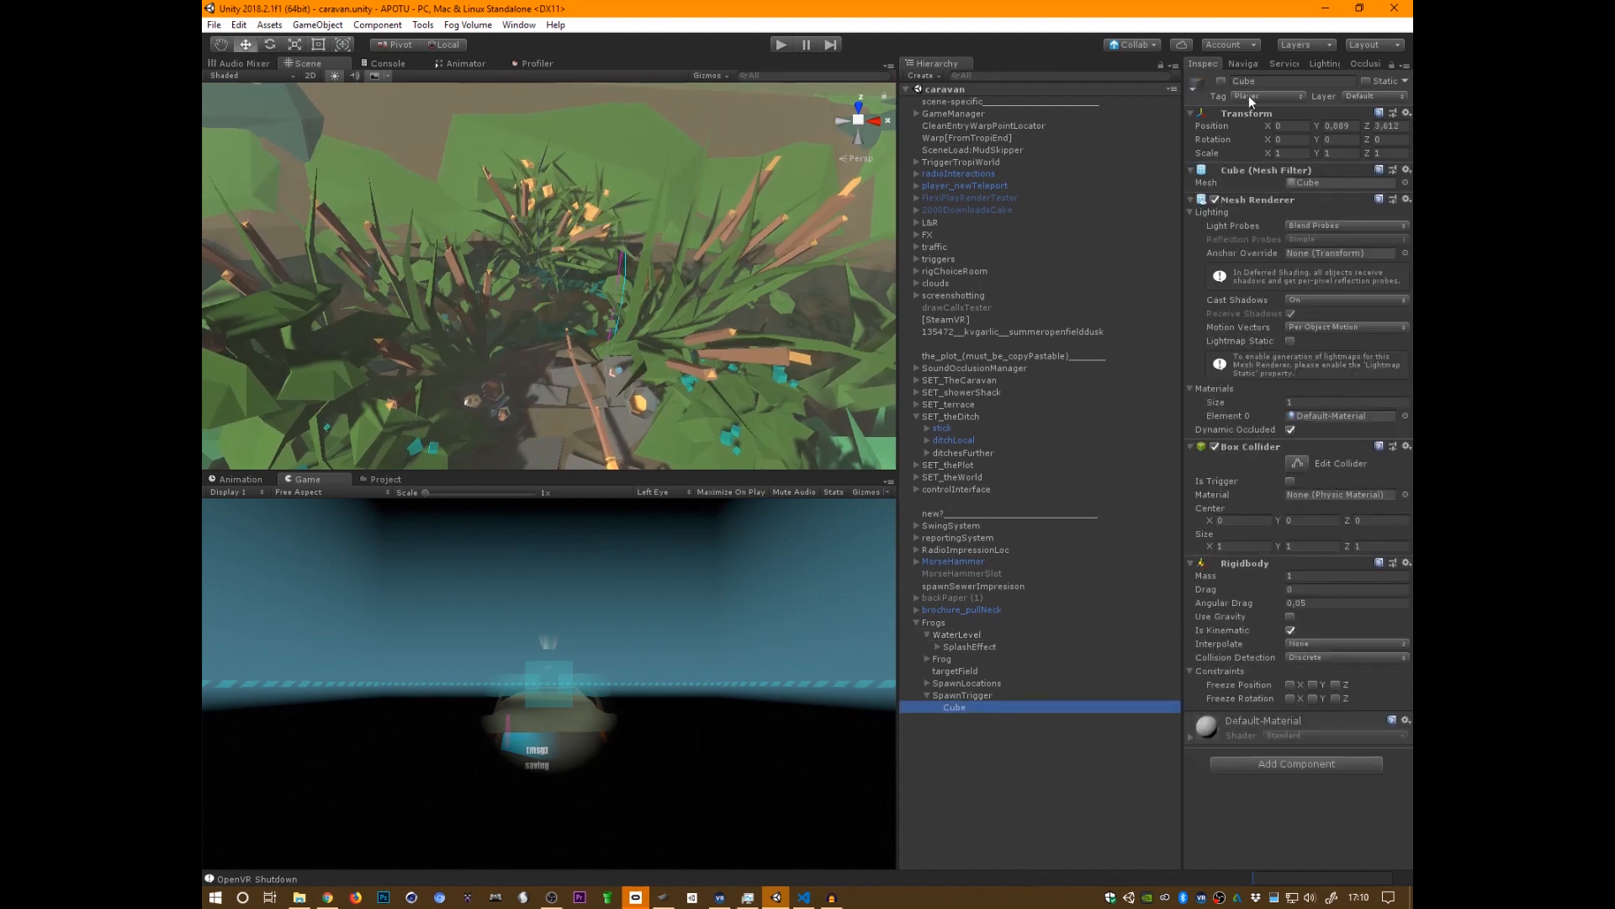
click(1221, 81)
alt+drag(597, 236, 751, 236)
key(f)
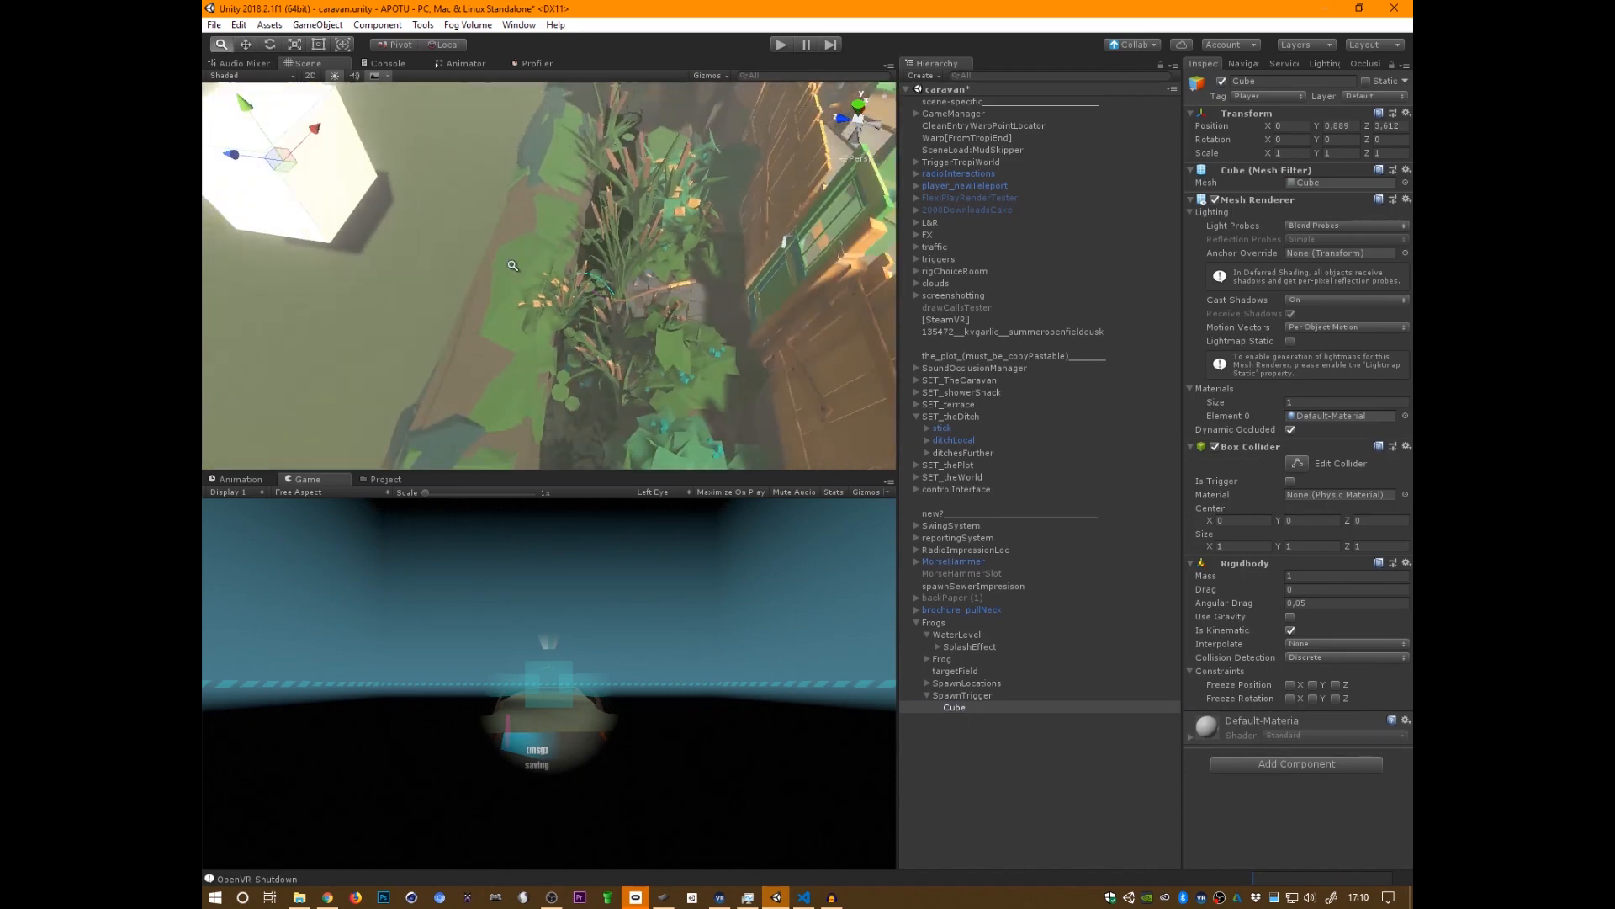
drag(442, 169, 553, 245)
alt+drag(740, 304, 675, 290)
- Run the scene and move the Cube up to the ditch, to about Z 1.3, to trigger the frogs
click(779, 45)
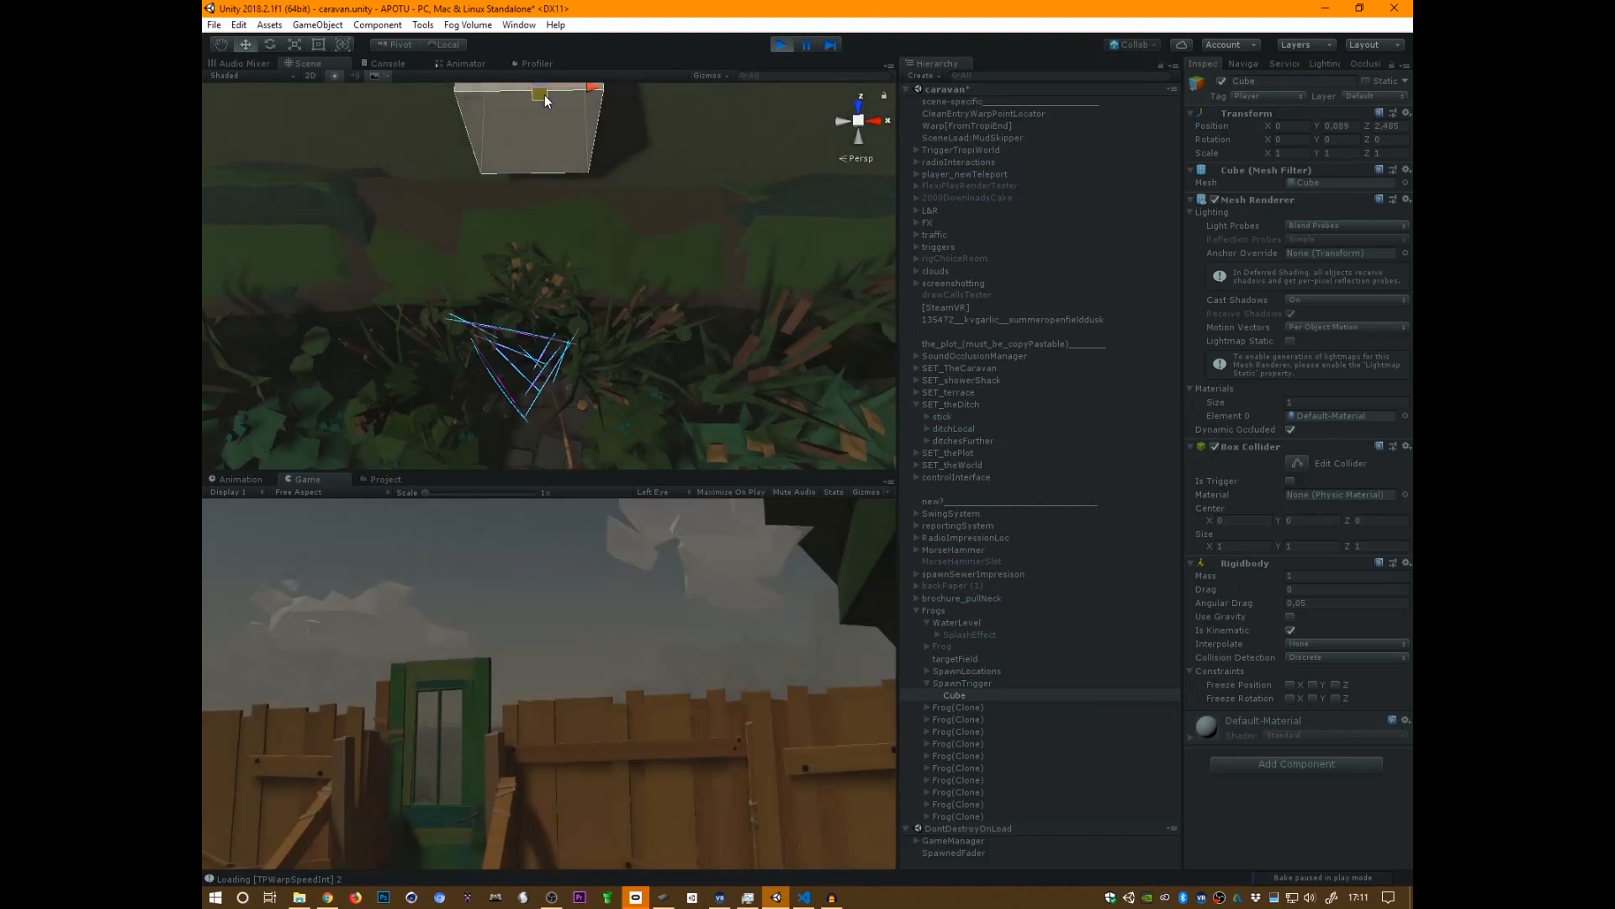
drag(543, 95, 522, 231)
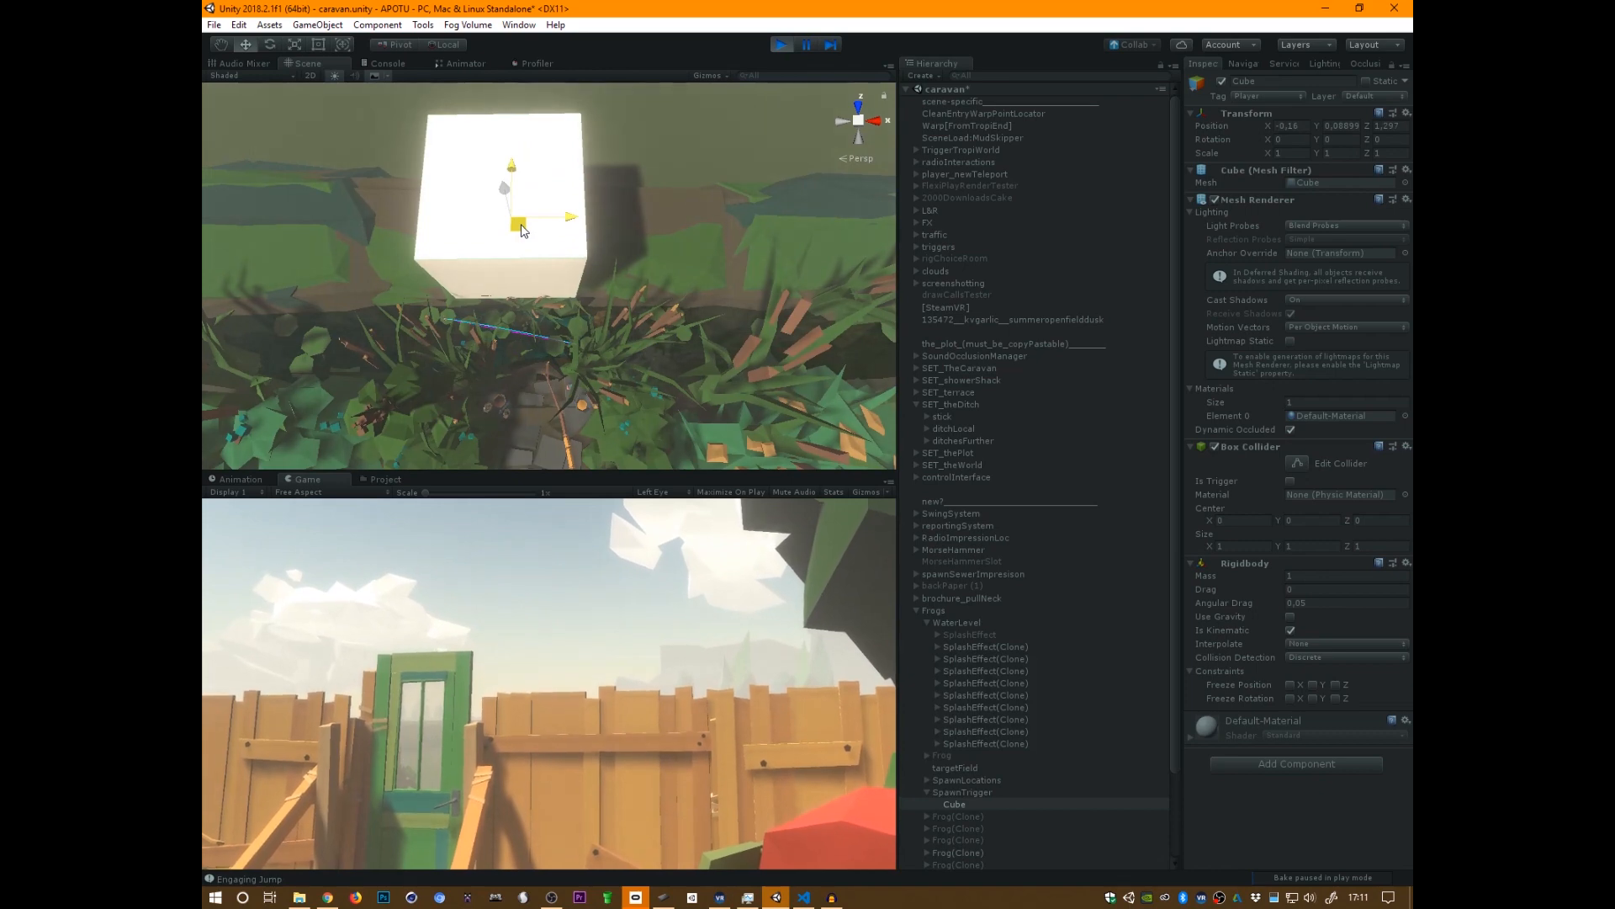
- Select all SplashEffect(Clone) objects under WaterLevel and compare them with the Frog(Clone) objects in the hierarchy
click(1023, 645)
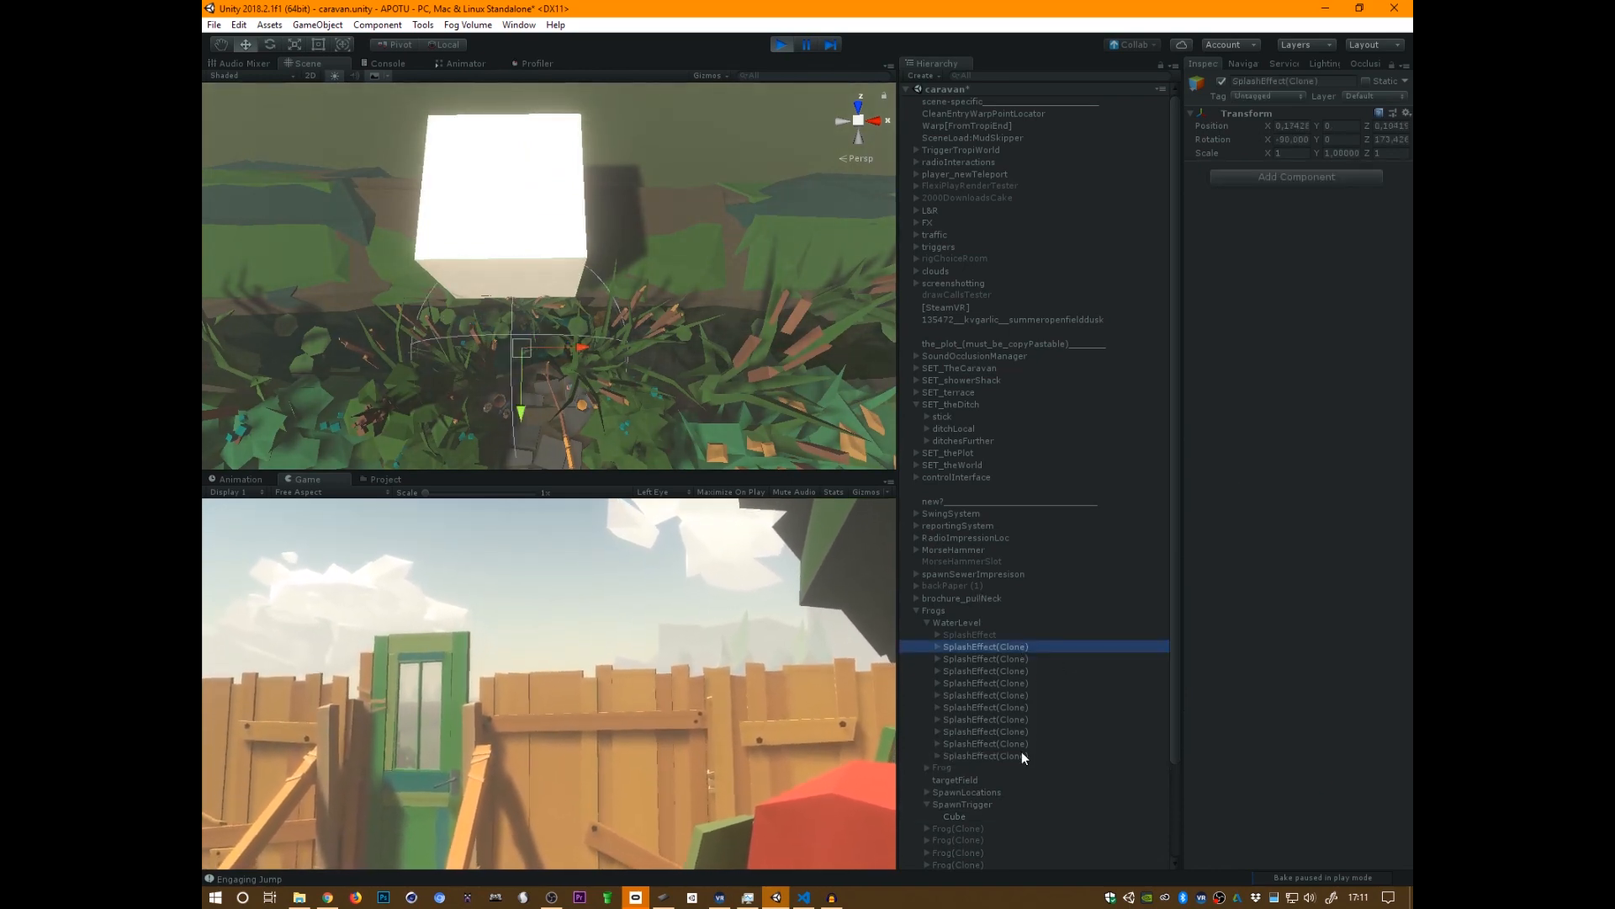
shift+click(1021, 755)
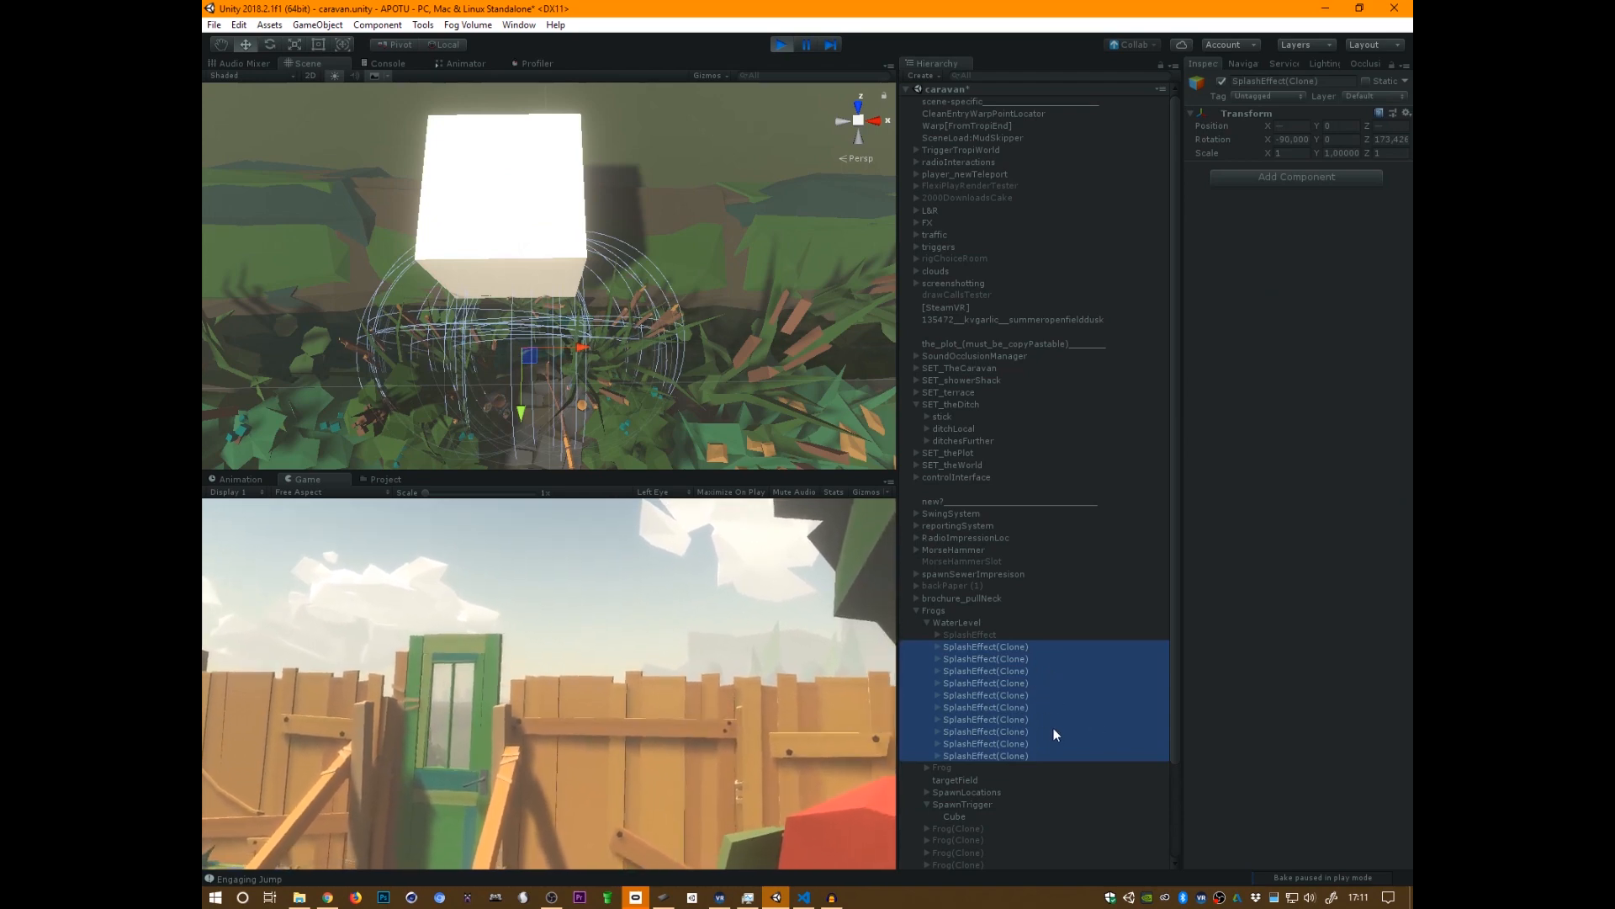
scroll(1043, 696, down, 3)
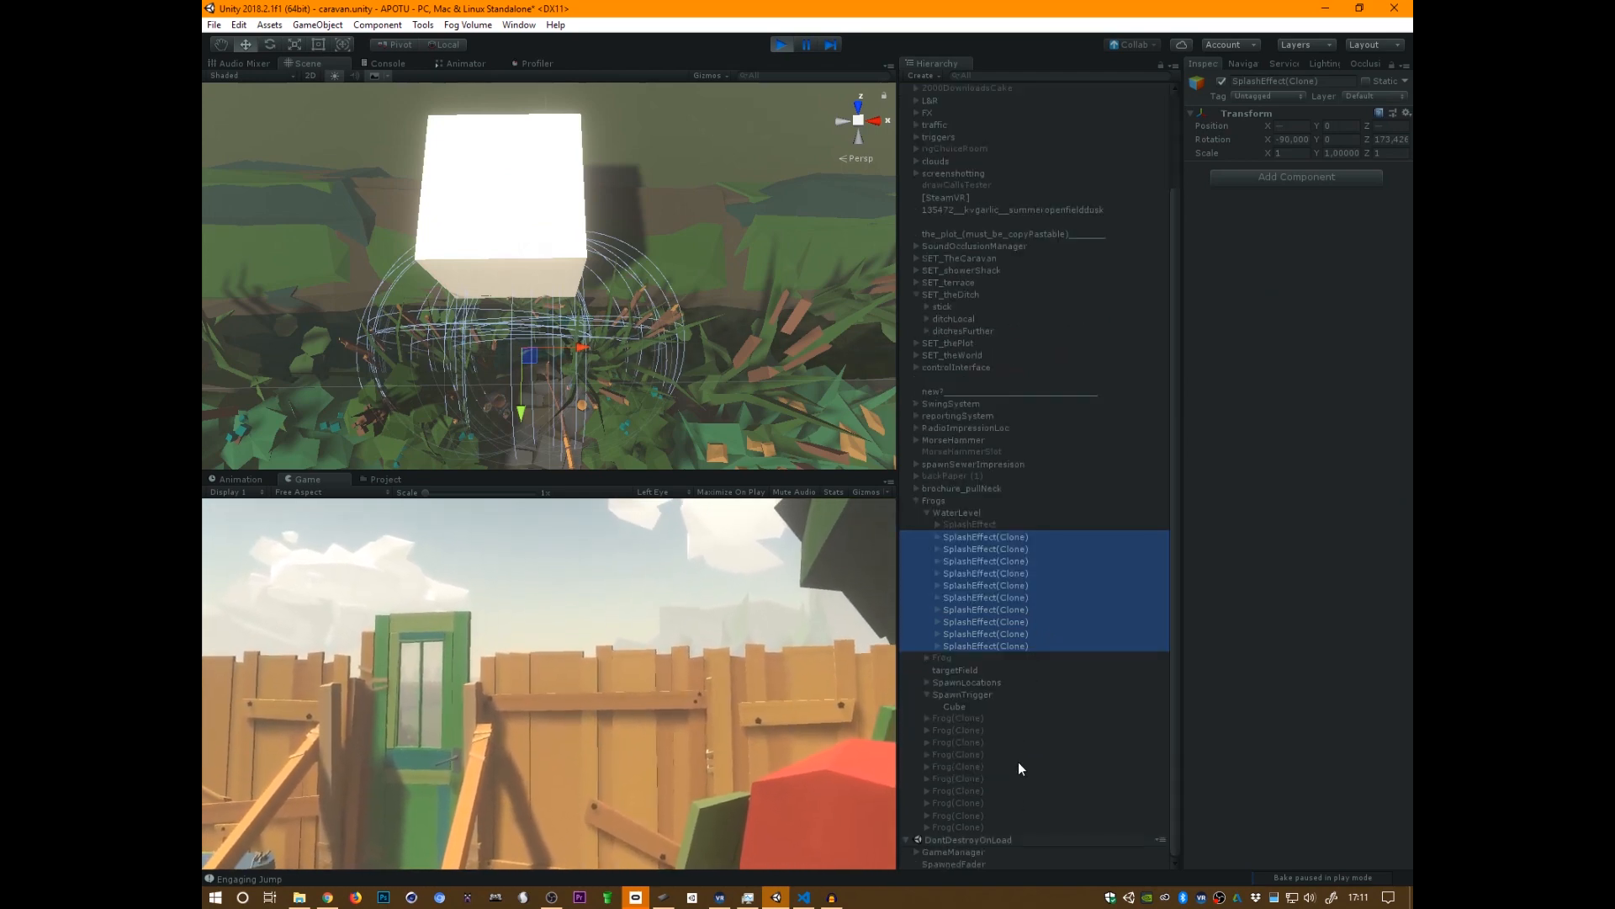
- Move the Cube back from the ditch to about X 0.1, Z 1.9 in the running scene to retest spawning
click(543, 211)
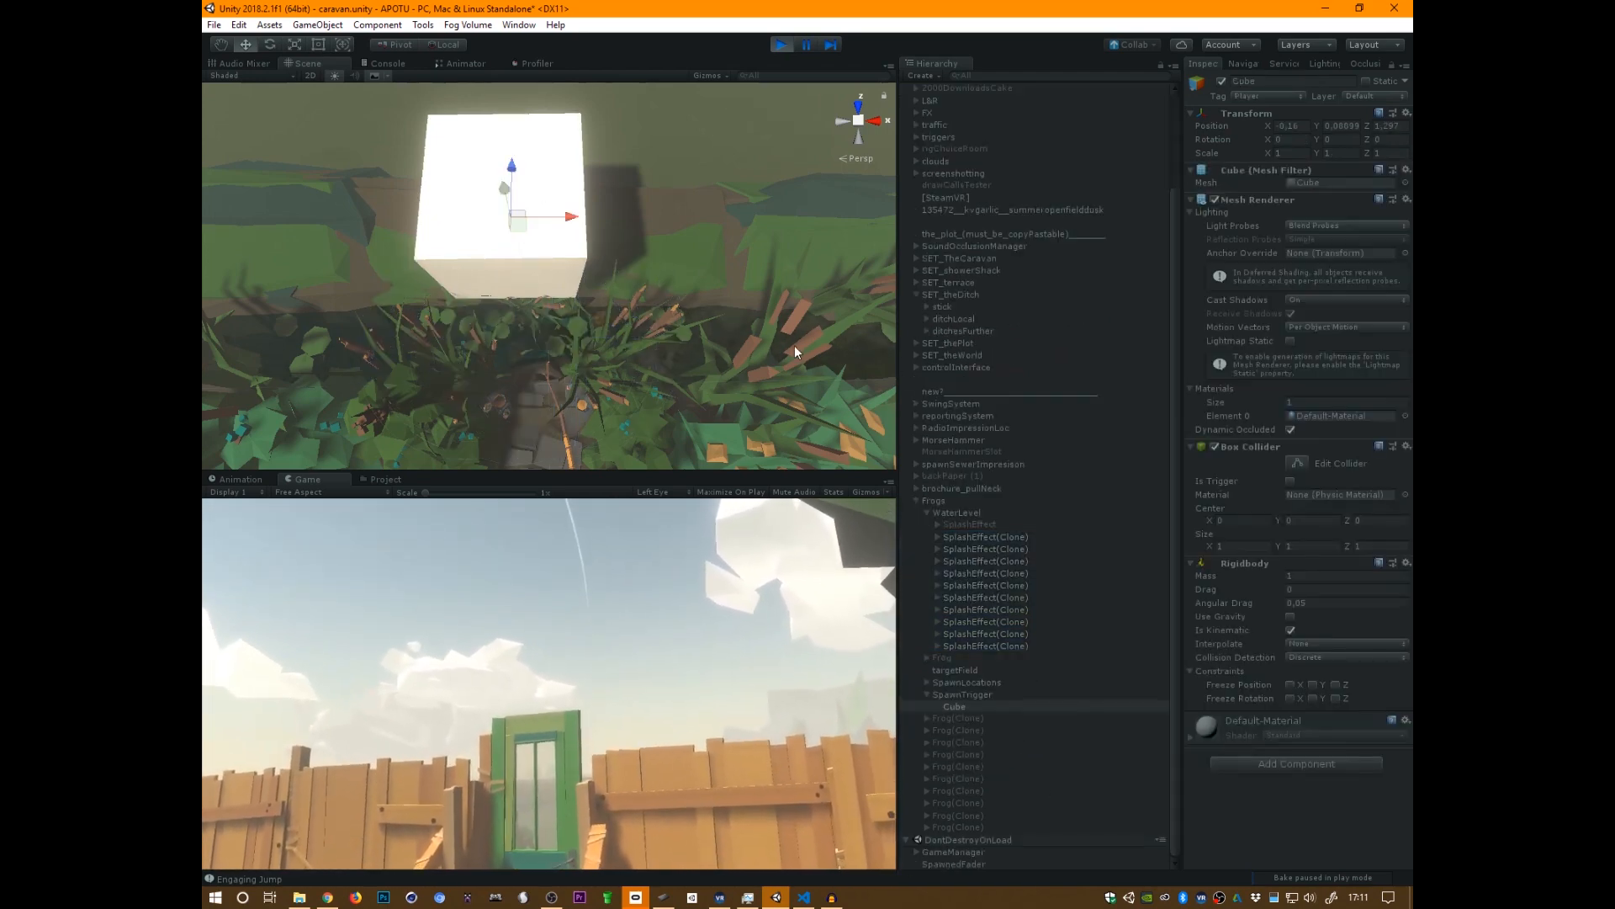
drag(517, 215, 554, 162)
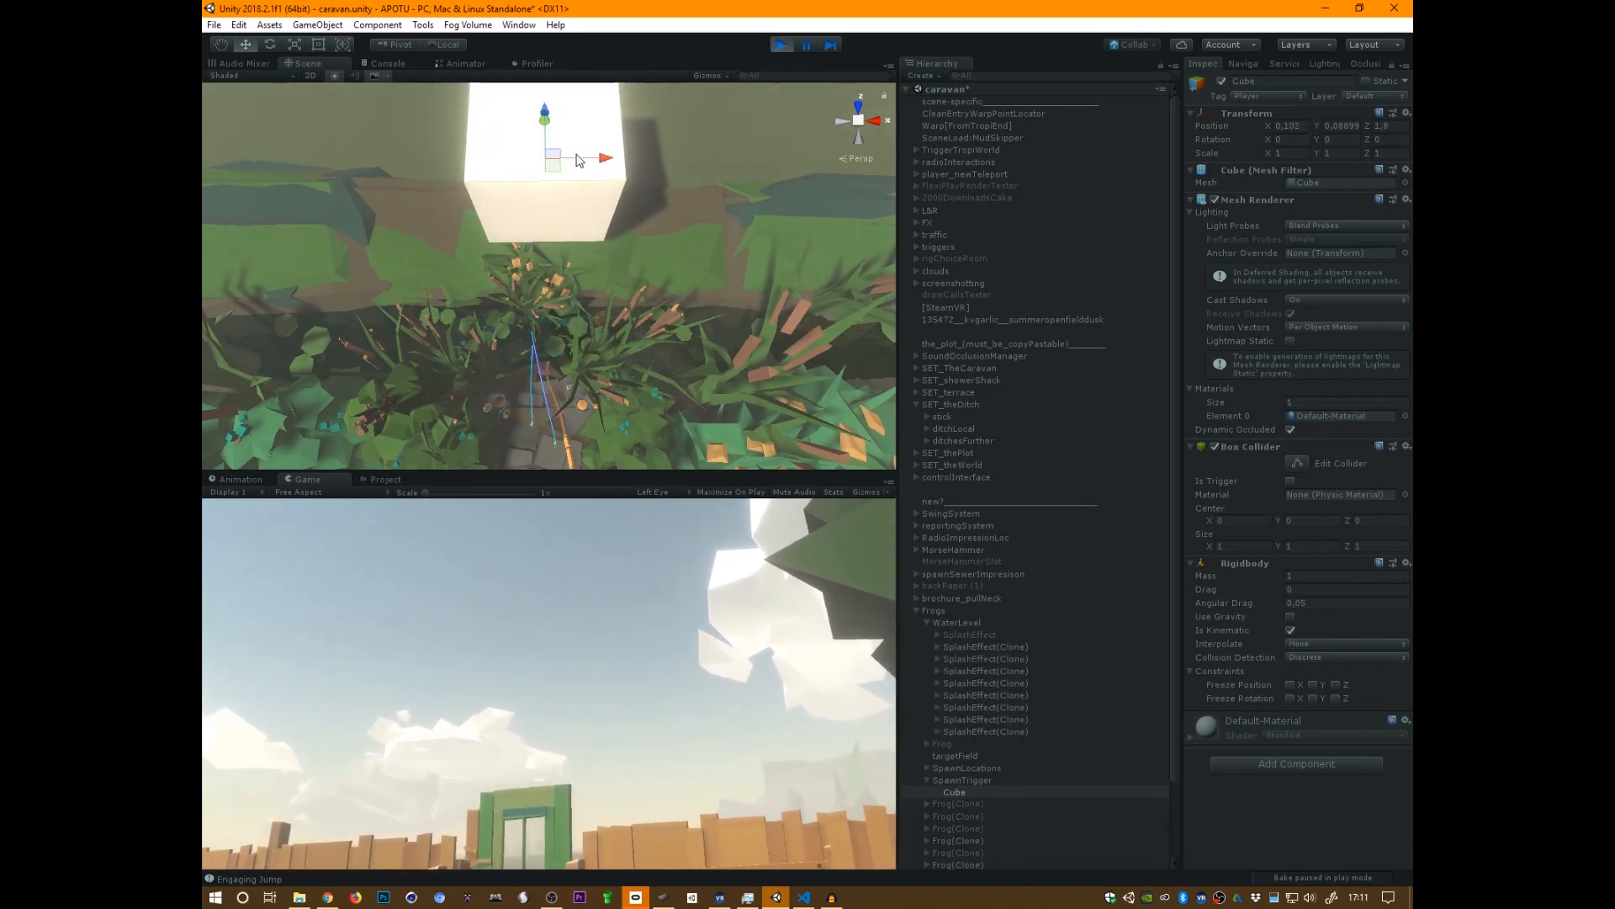
- Move the Cube away from the ditch to about X -0.7, Z 3.2 and stop the running scene
drag(553, 159, 461, 28)
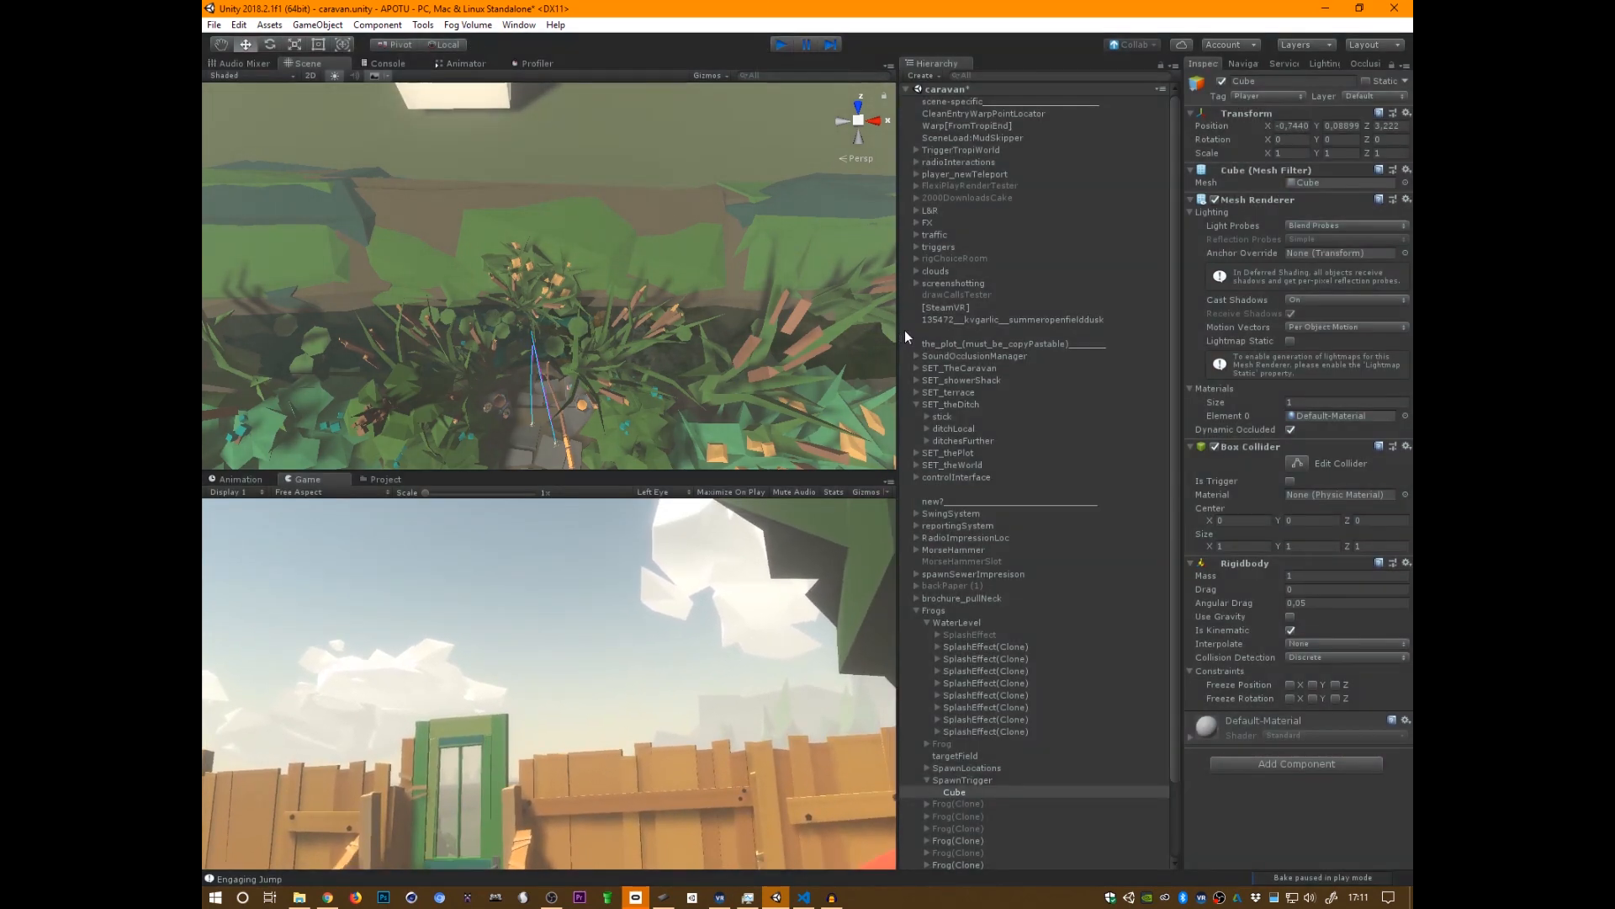
key(ctrl+p)
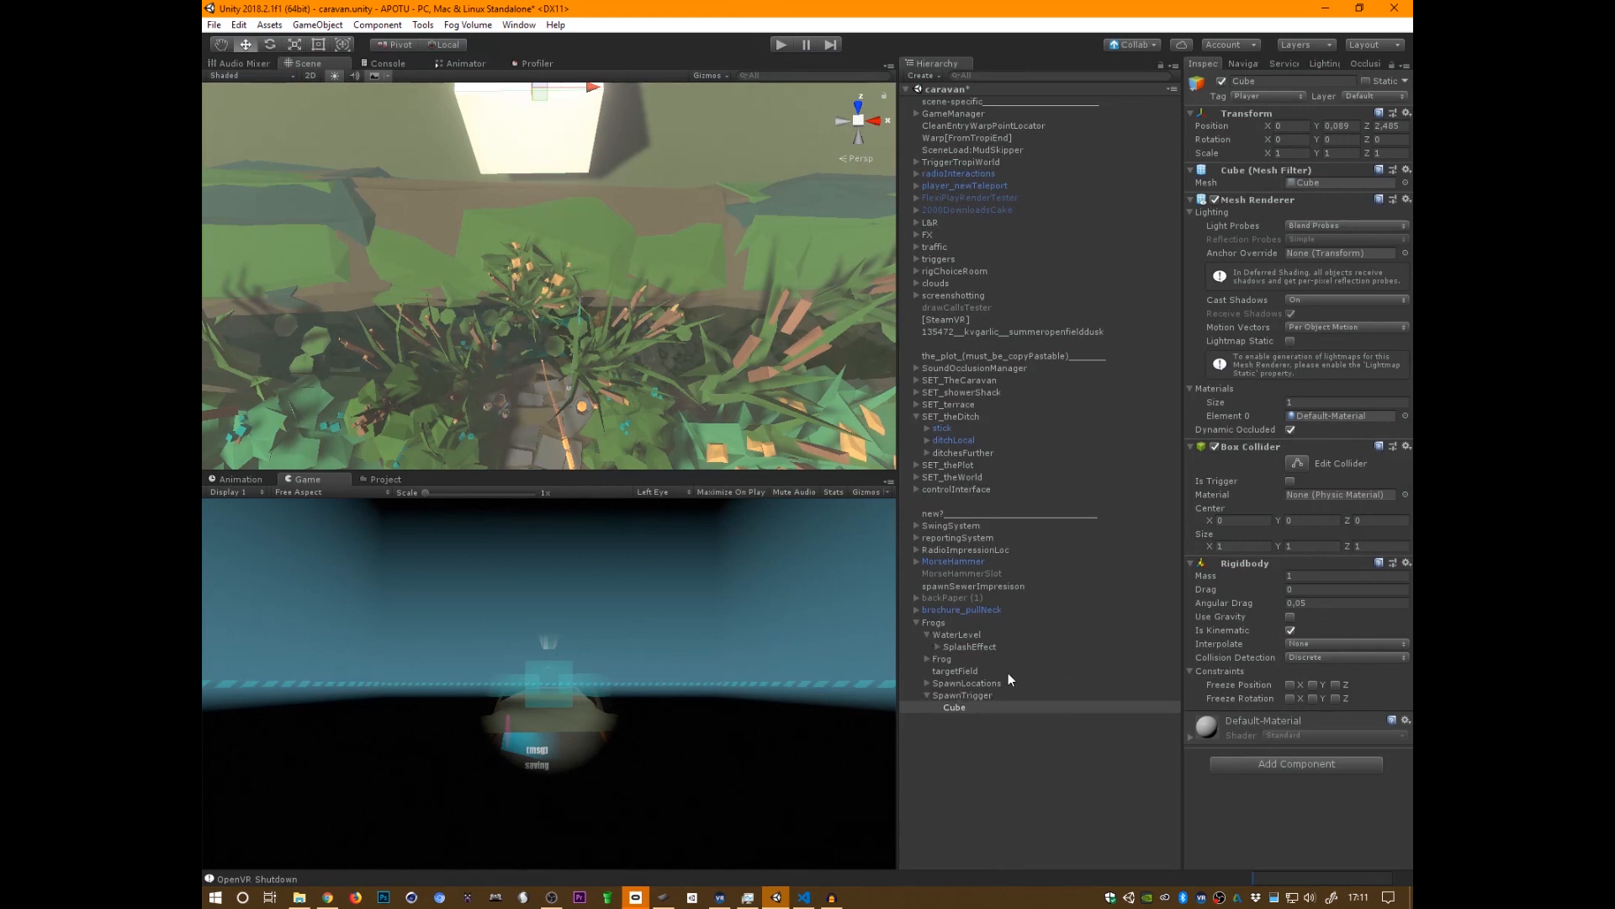
- Add an On Exit event to SpawnTrigger's Easy Trigger that calls FrogsManager.Clear on the Frogs object
click(968, 696)
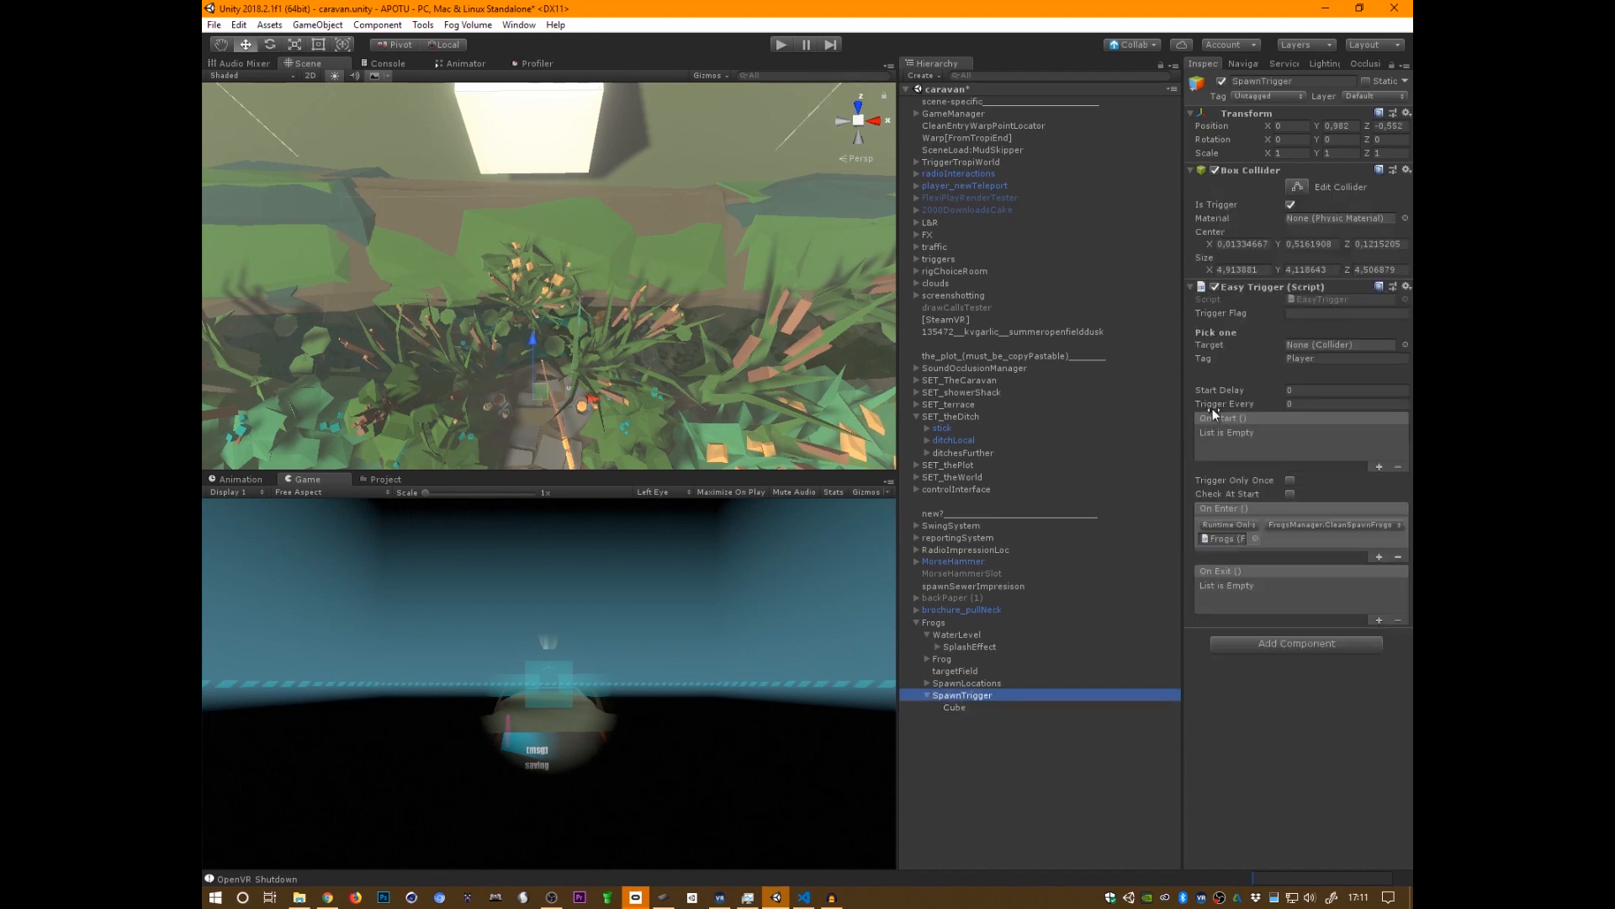
click(1379, 621)
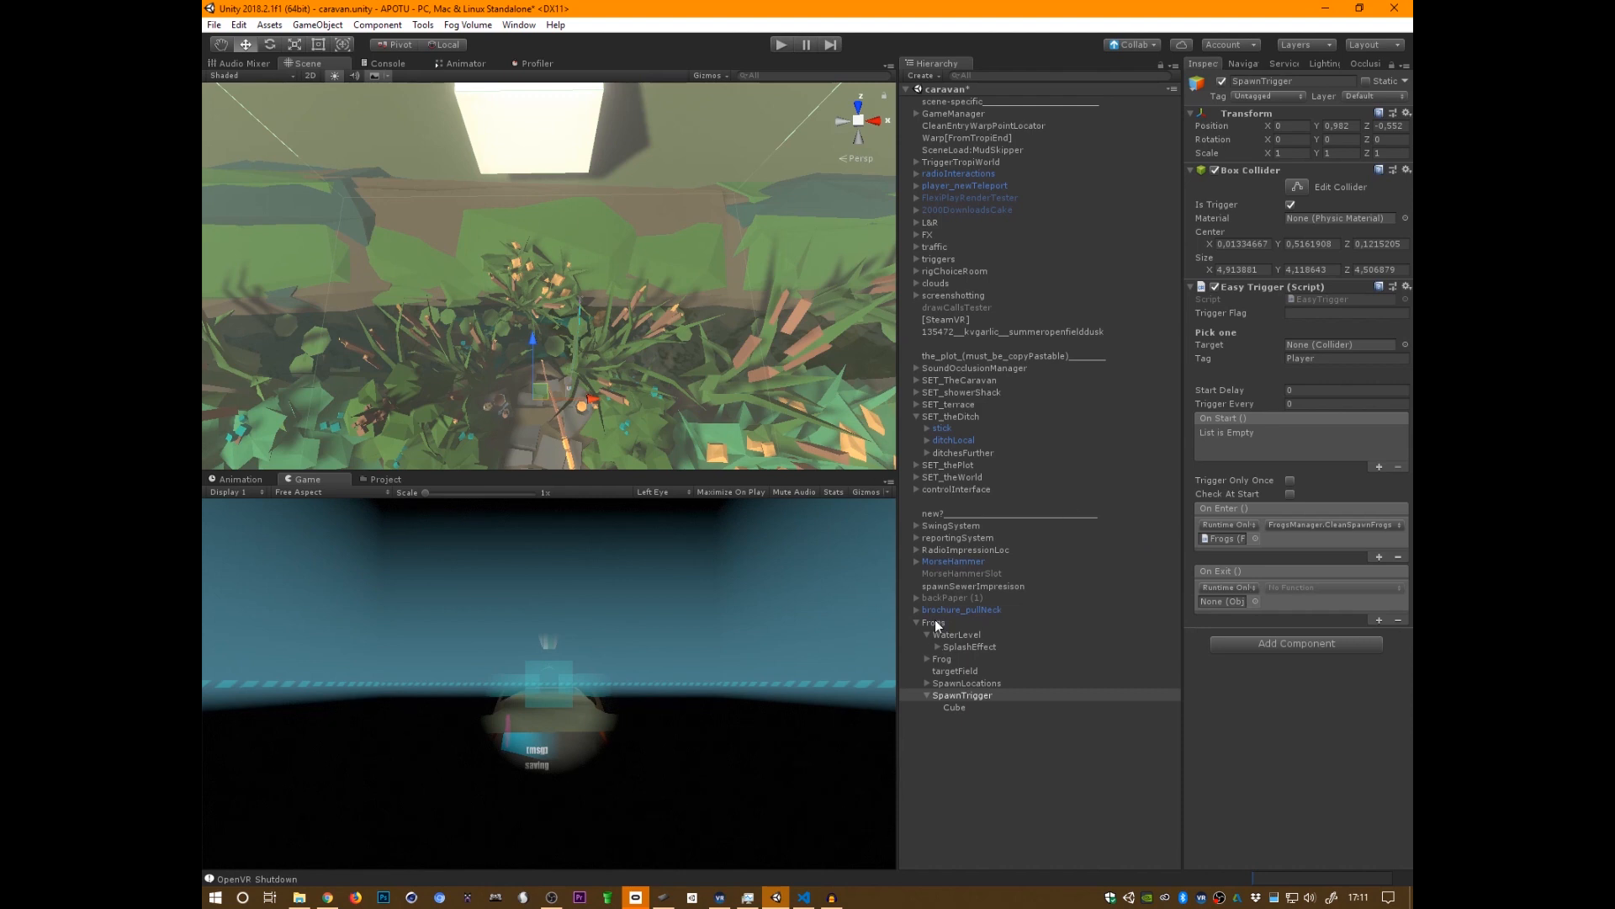
click(1293, 587)
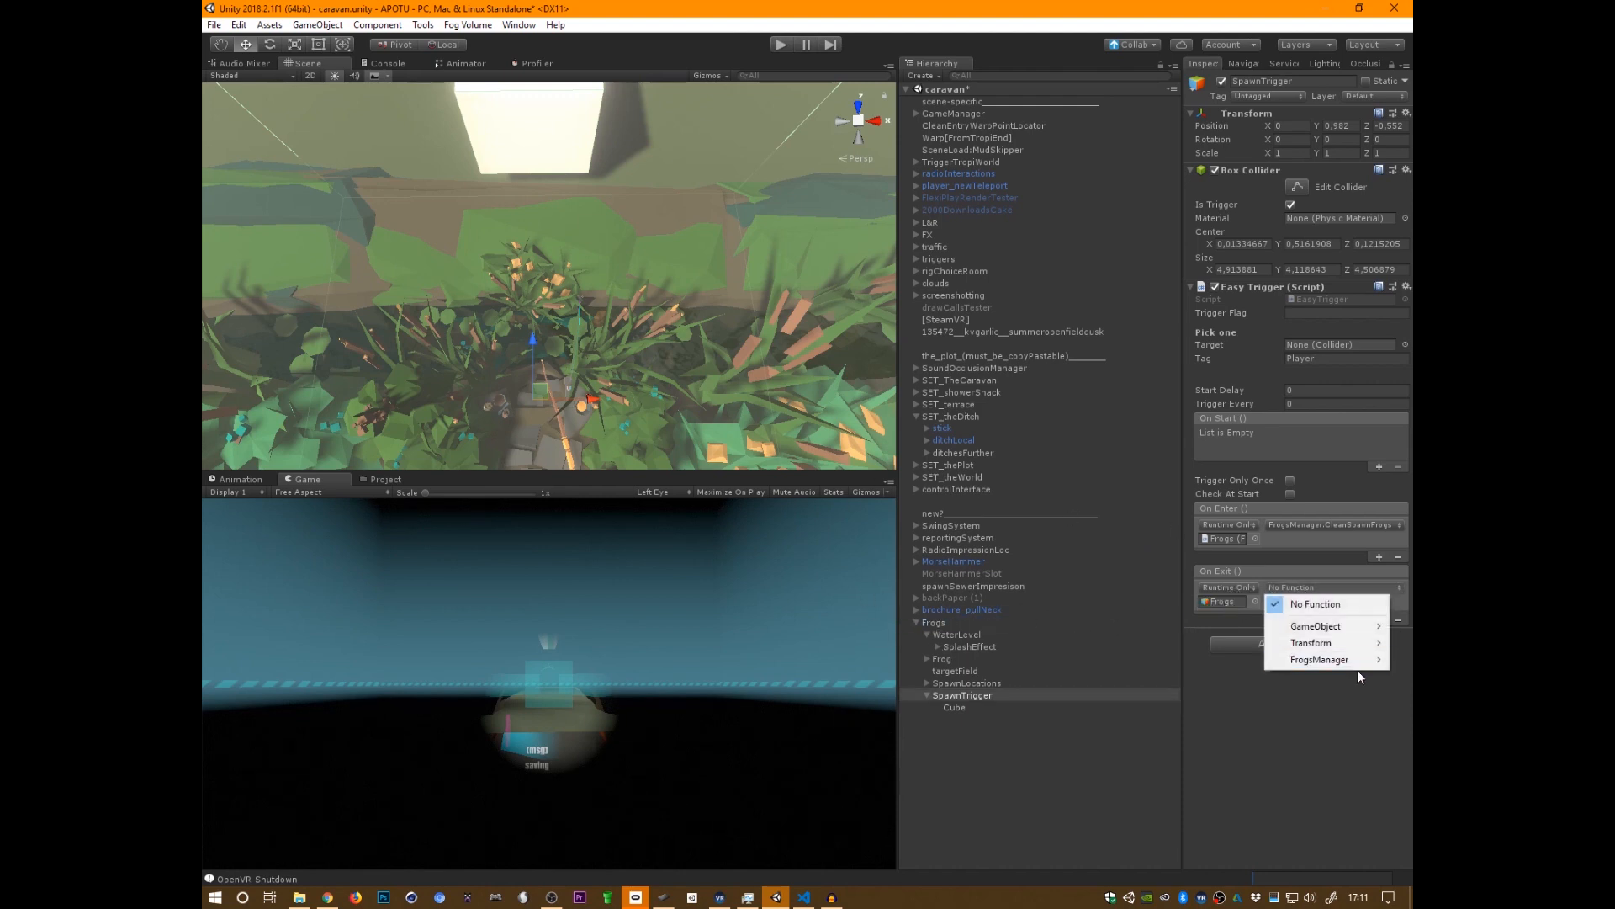
mouse_move(1357, 663)
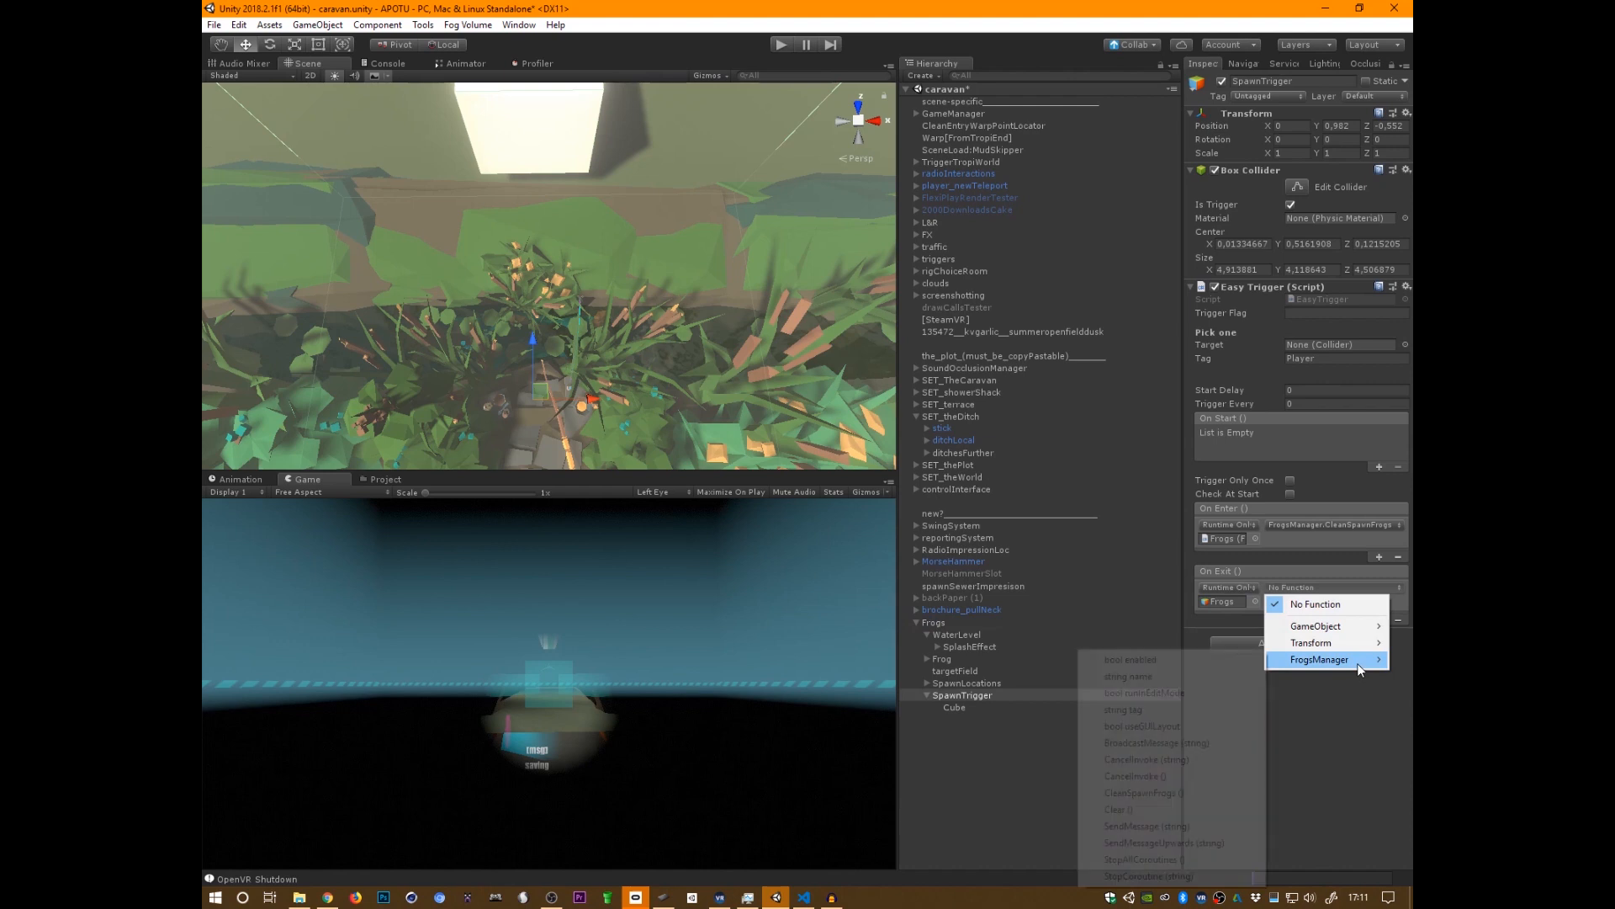
click(1184, 812)
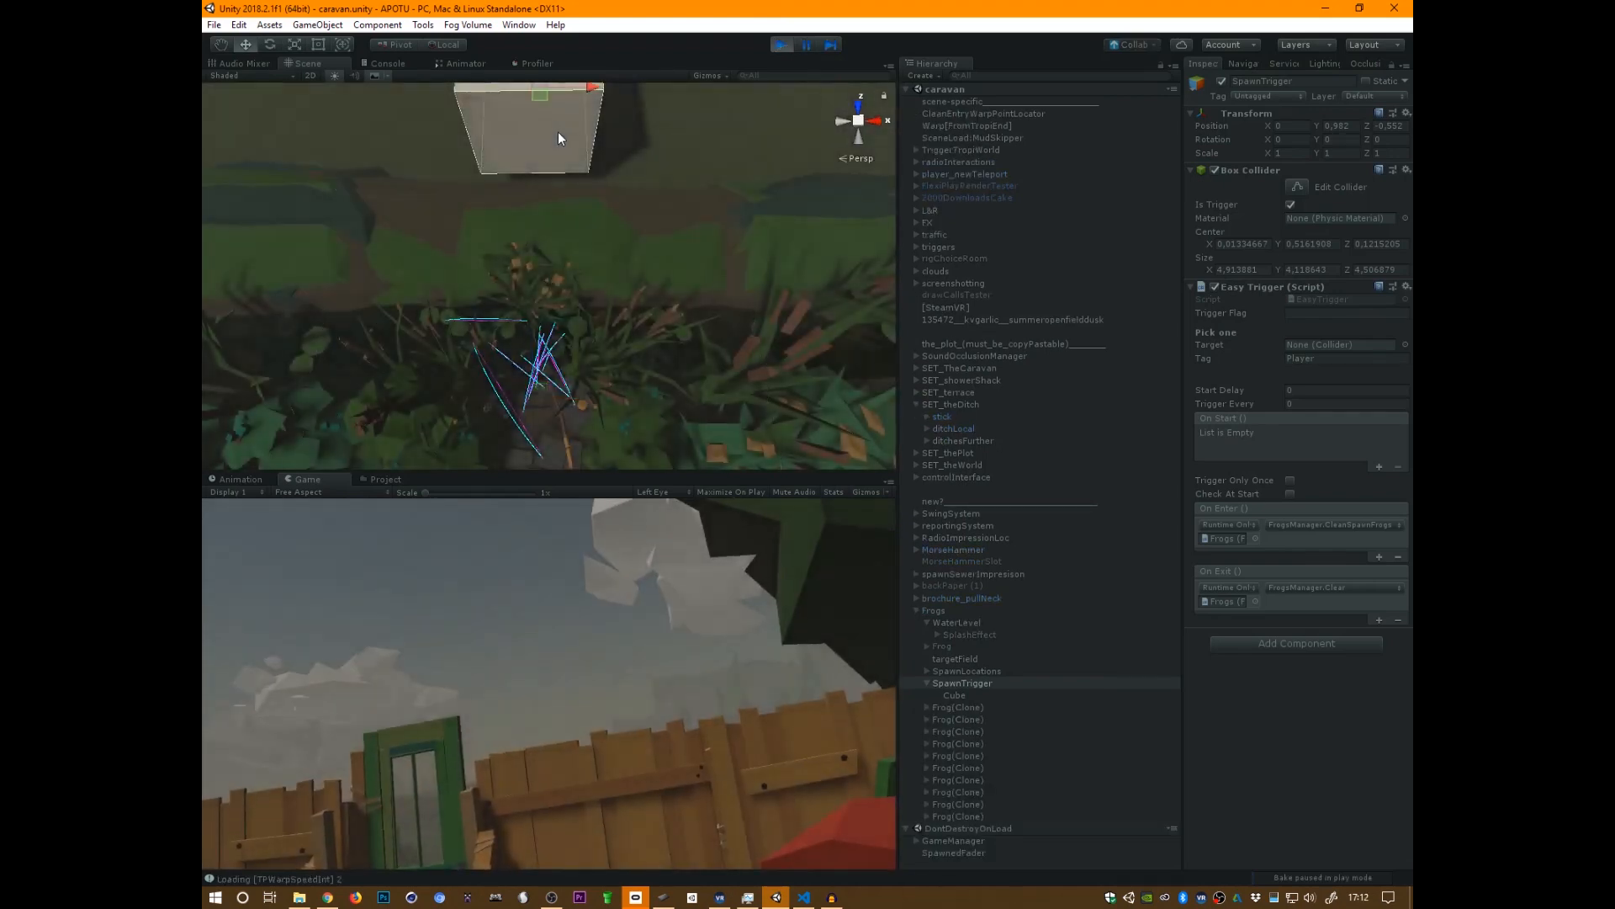
- Run the scene with the Cube moved to the ditch at about Z 1.3, and select all SplashEffect(Clone) objects to check the spawning
click(558, 132)
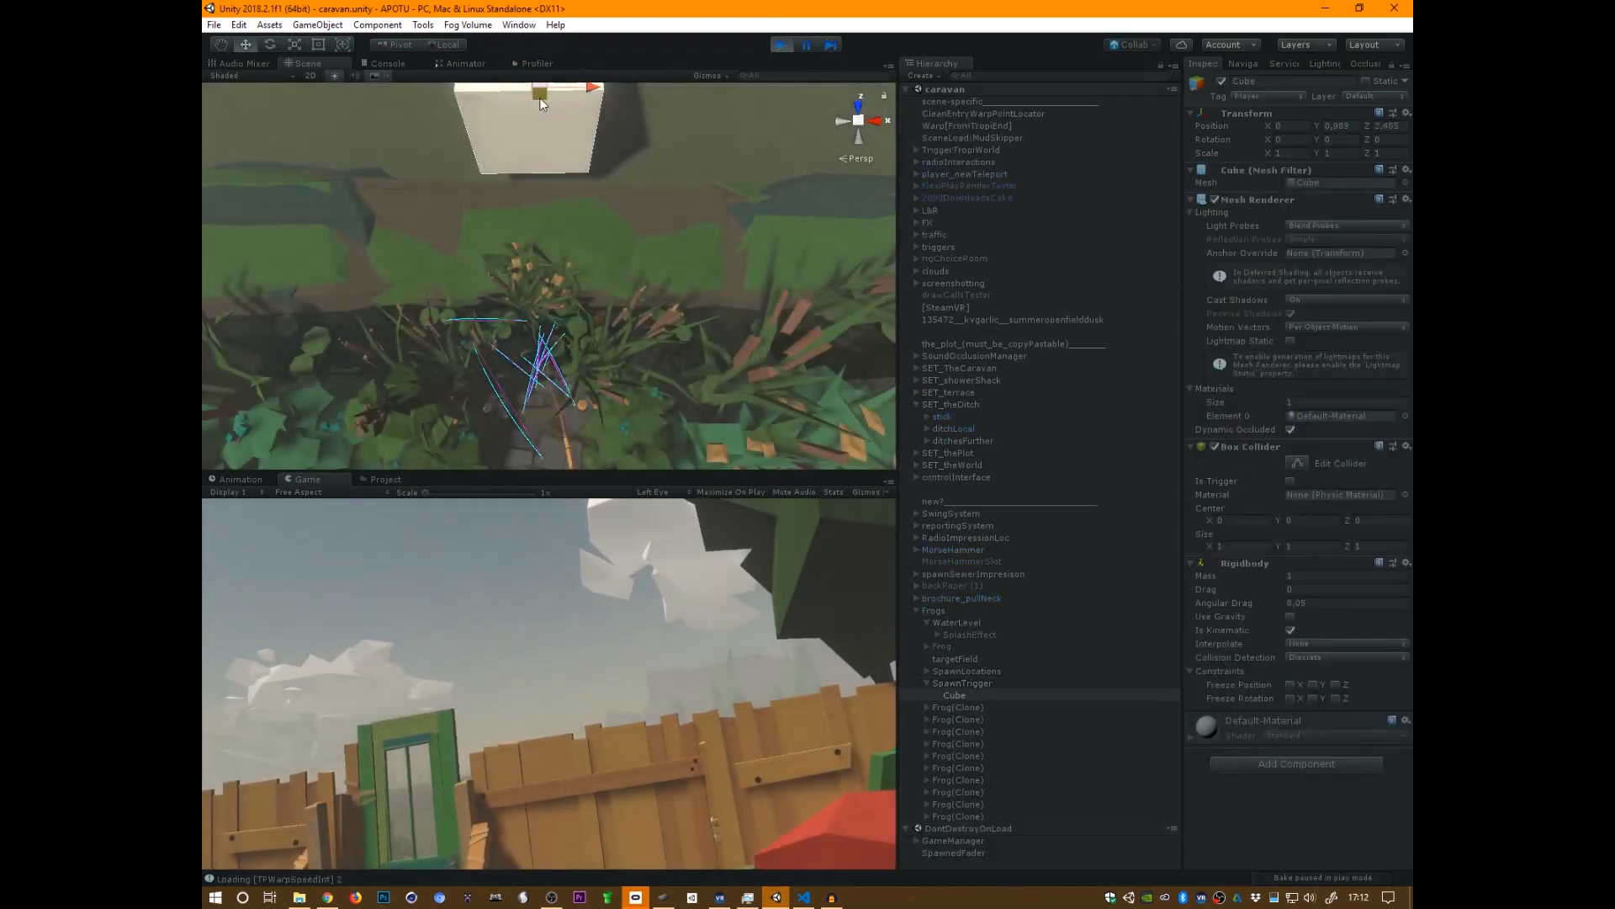
drag(538, 97, 532, 227)
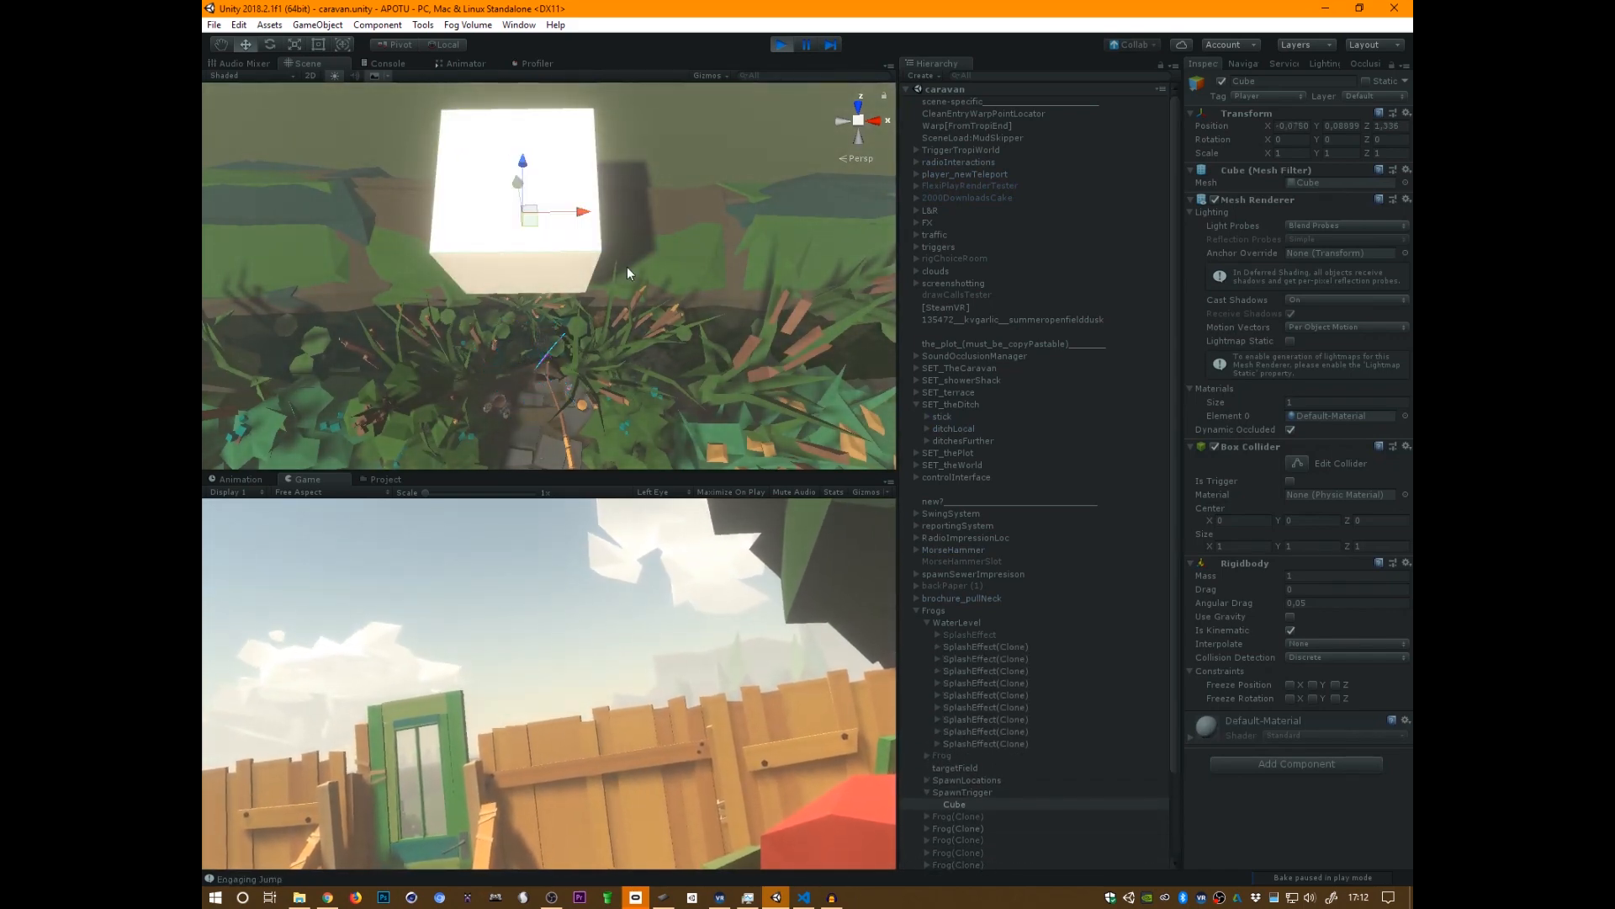
scroll(1010, 463, down, 3)
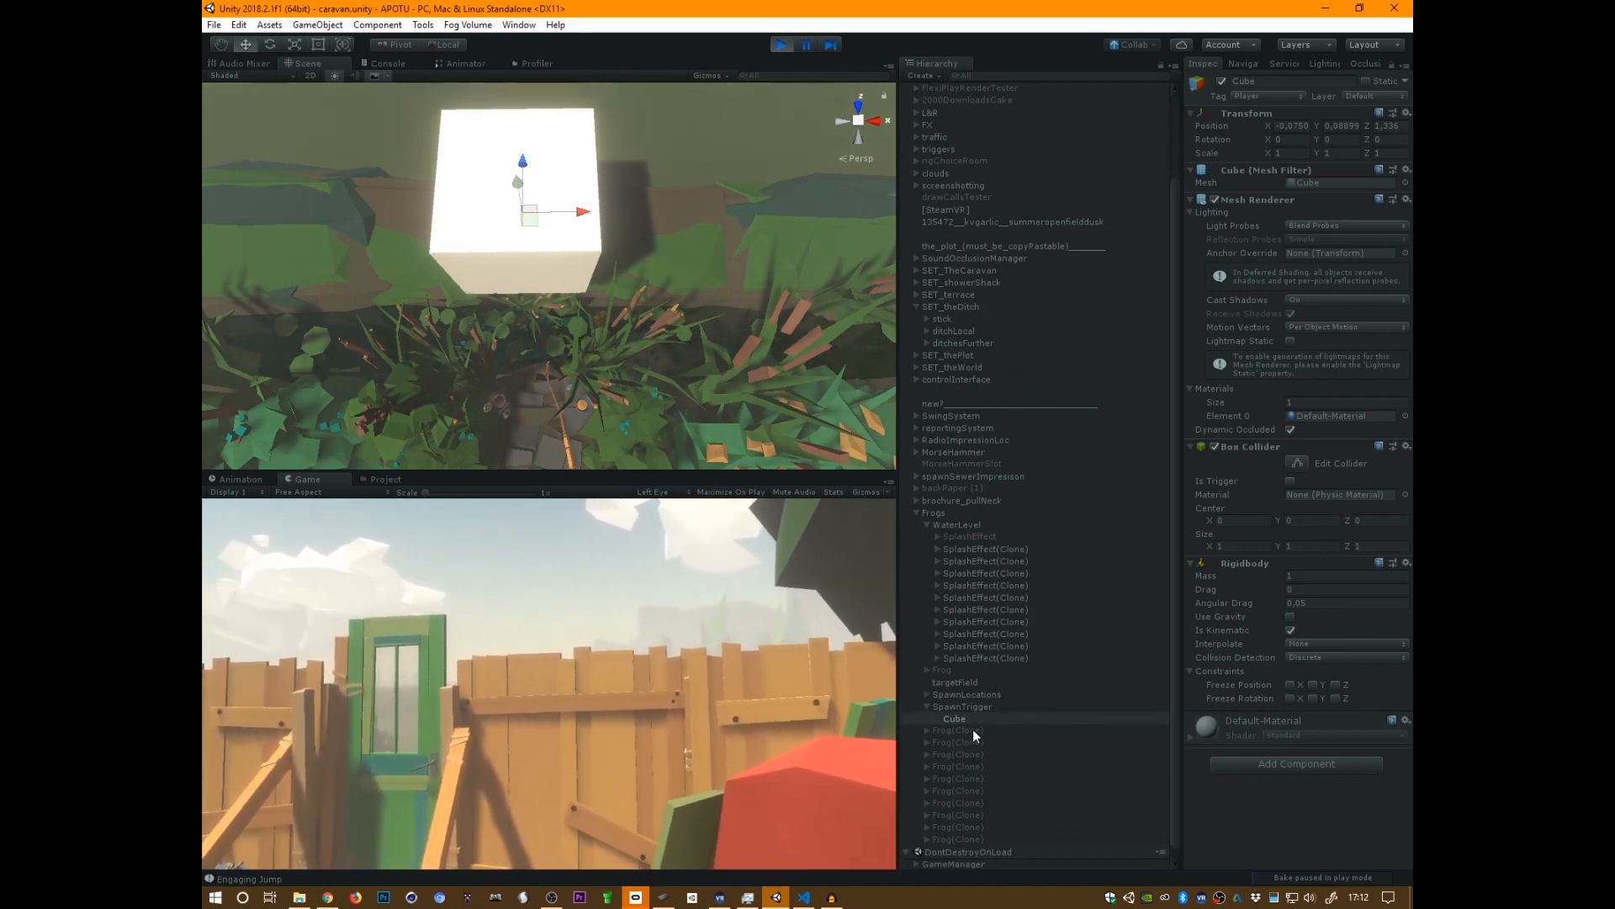
click(972, 836)
click(1007, 549)
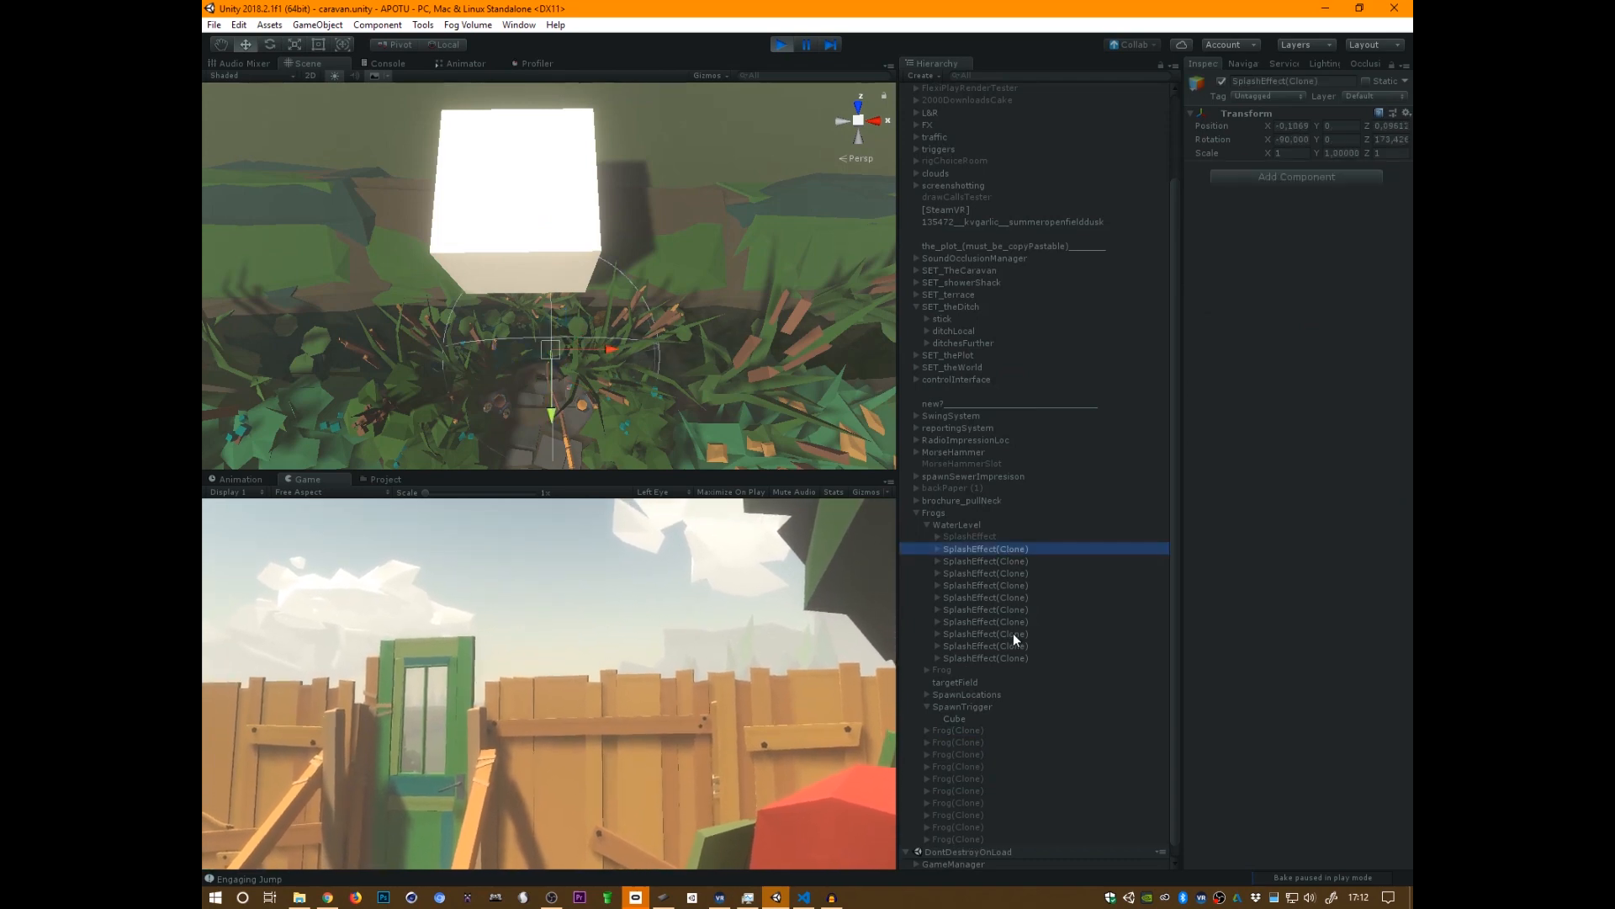
shift+click(1010, 657)
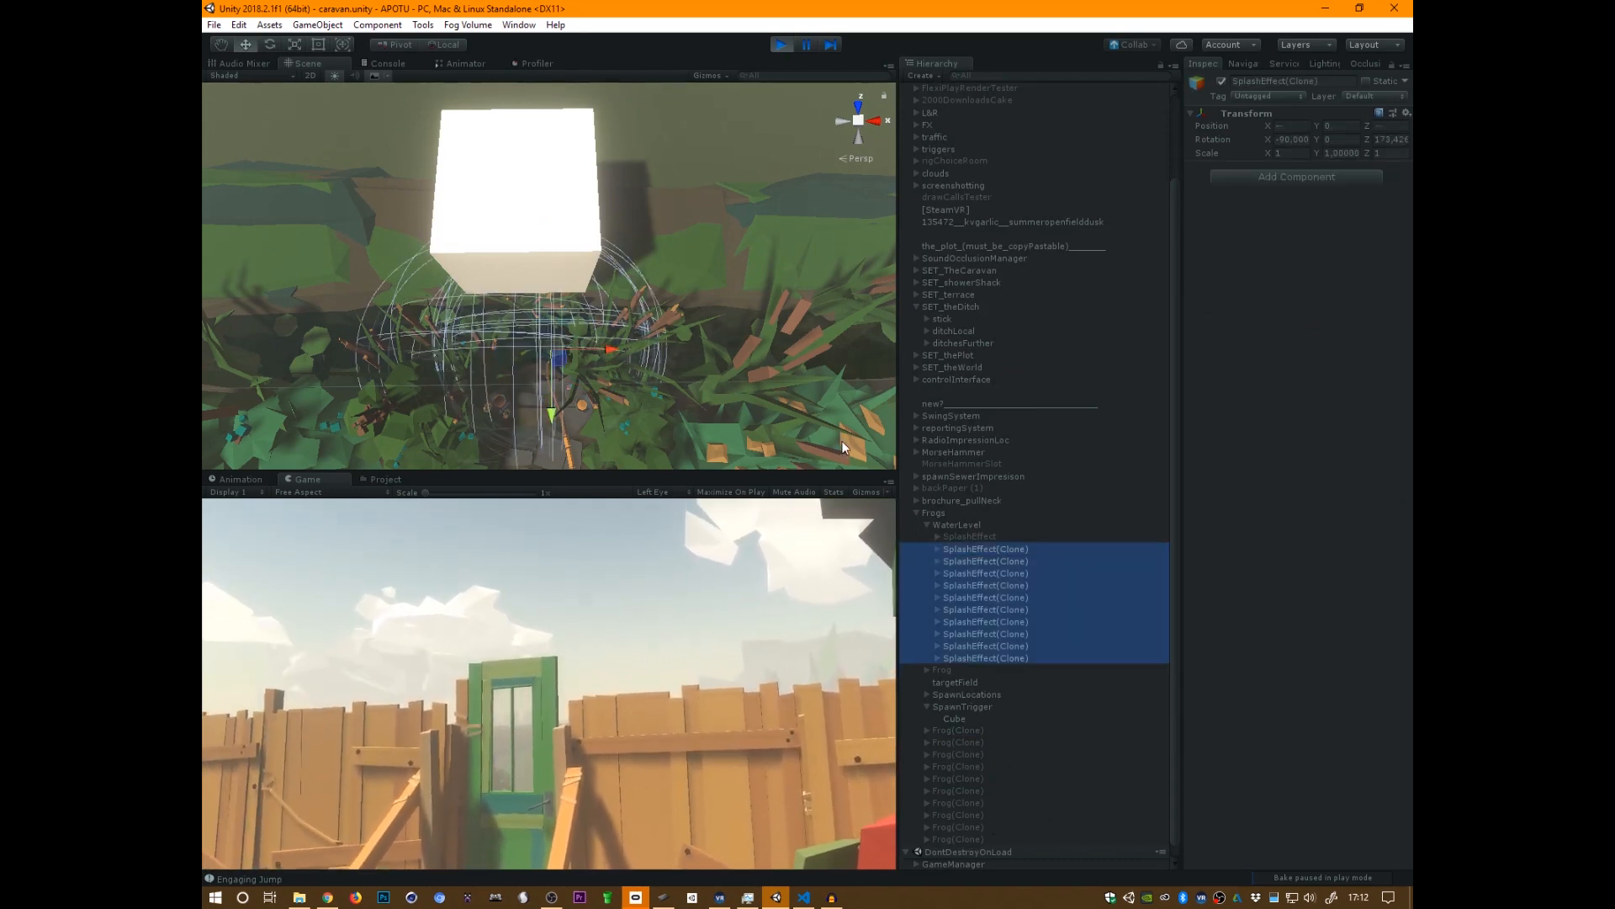
- Test the cleanup by moving the Cube out to about Z 3.0 and back to about Z 2.7, and stop the scene
click(524, 225)
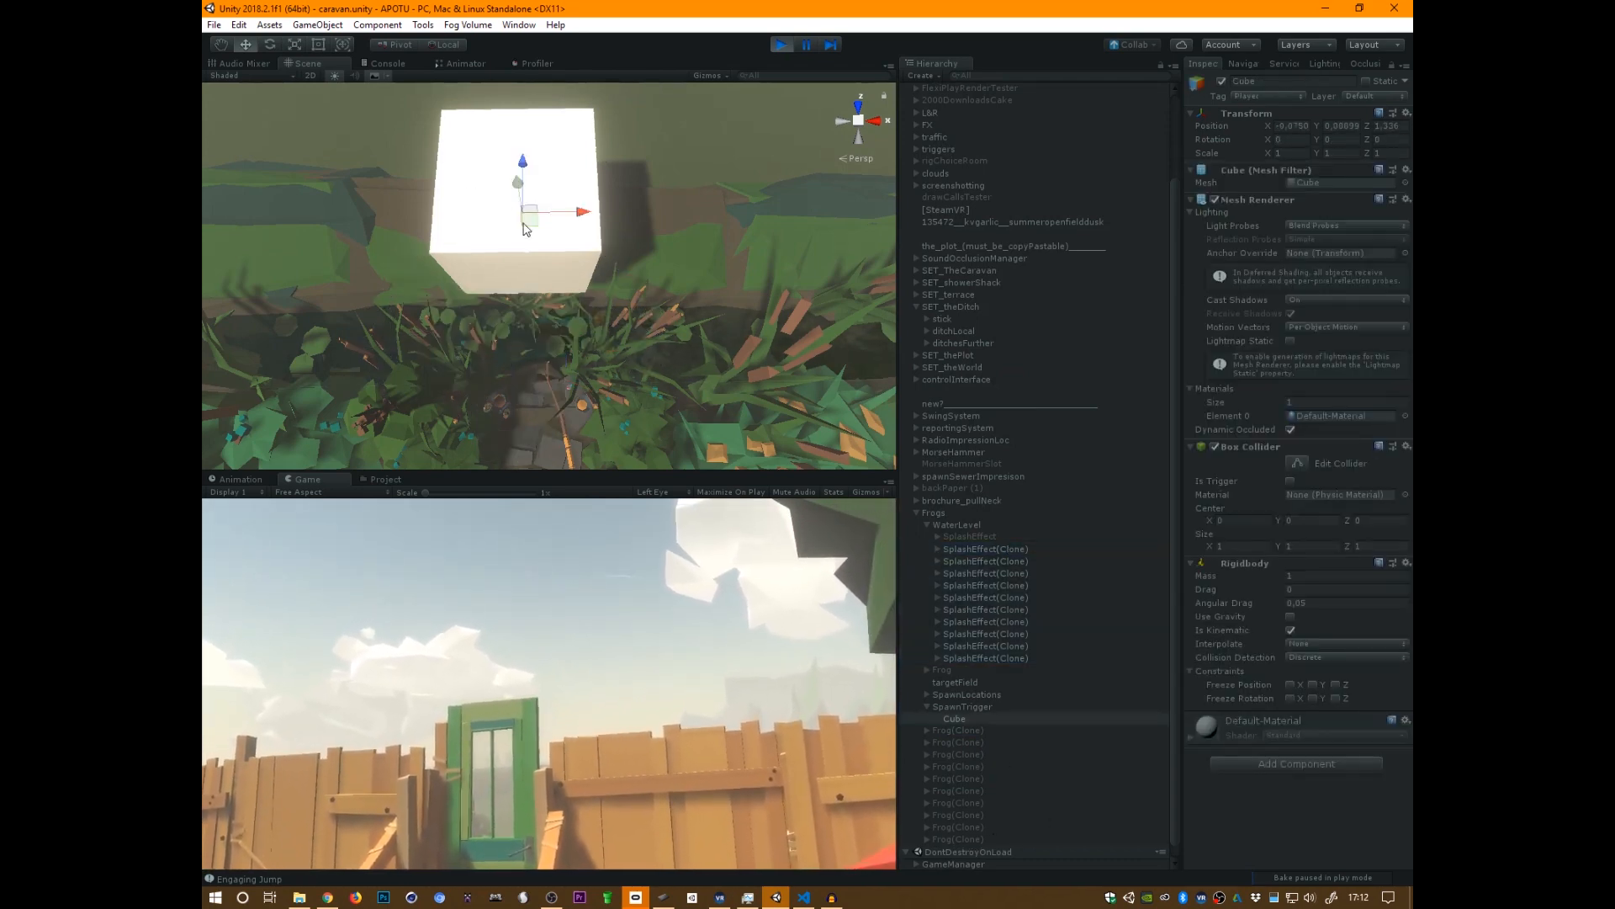
drag(524, 225, 503, 44)
scroll(695, 246, down, 2)
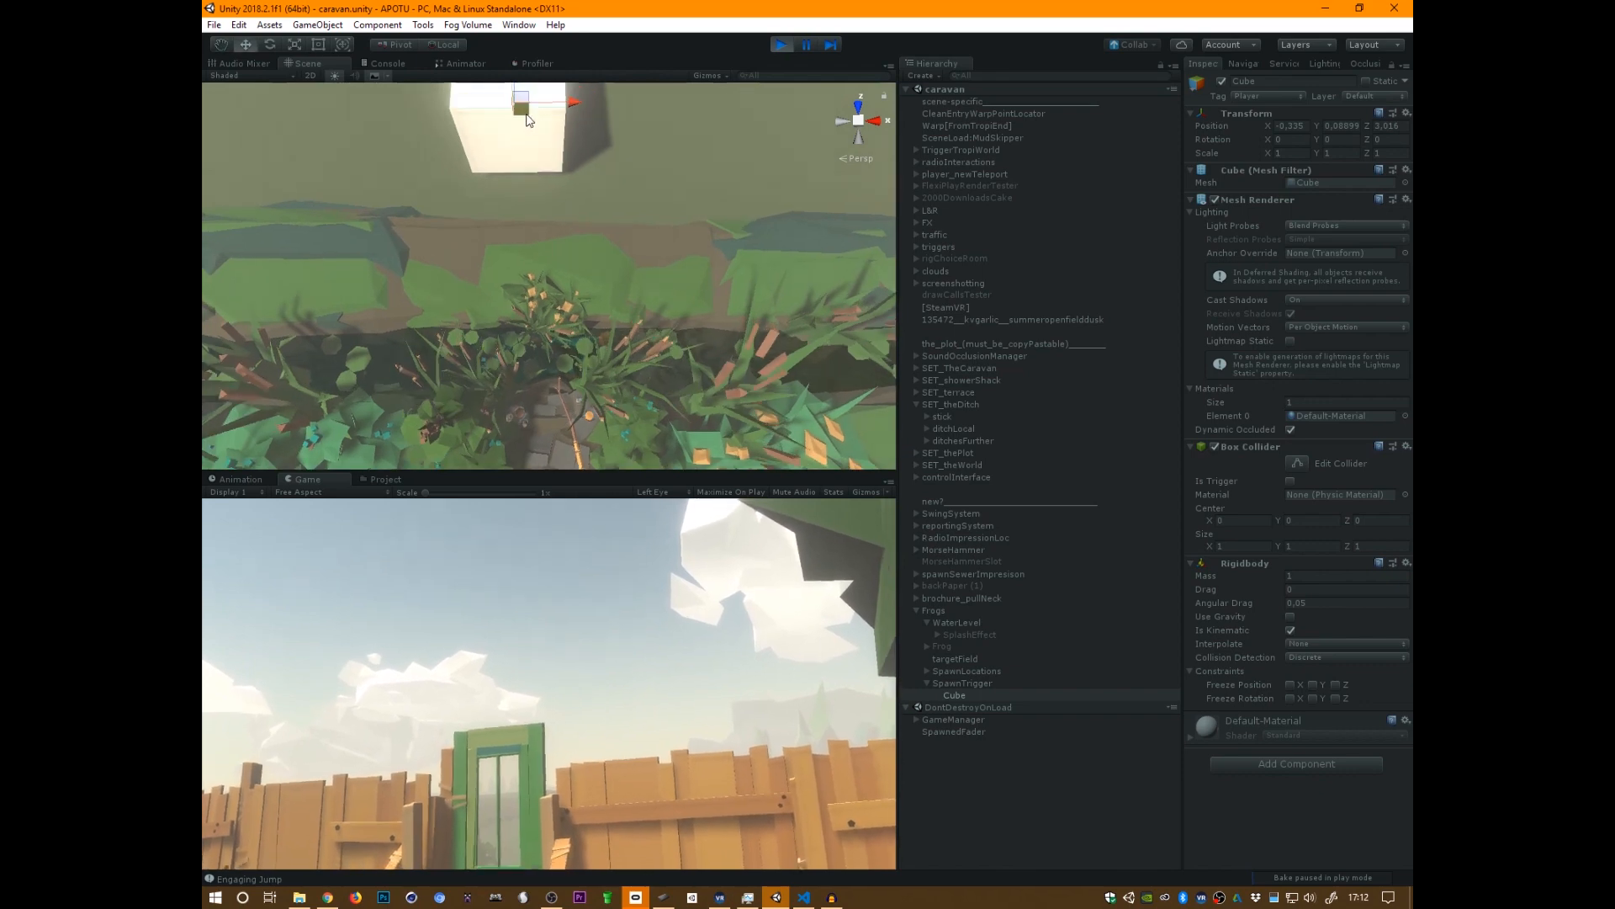
mouse_move(528, 120)
mouse_down()
mouse_move(548, 158)
mouse_move(553, 337)
mouse_move(537, 83)
mouse_move(533, 131)
mouse_move(537, 104)
mouse_up()
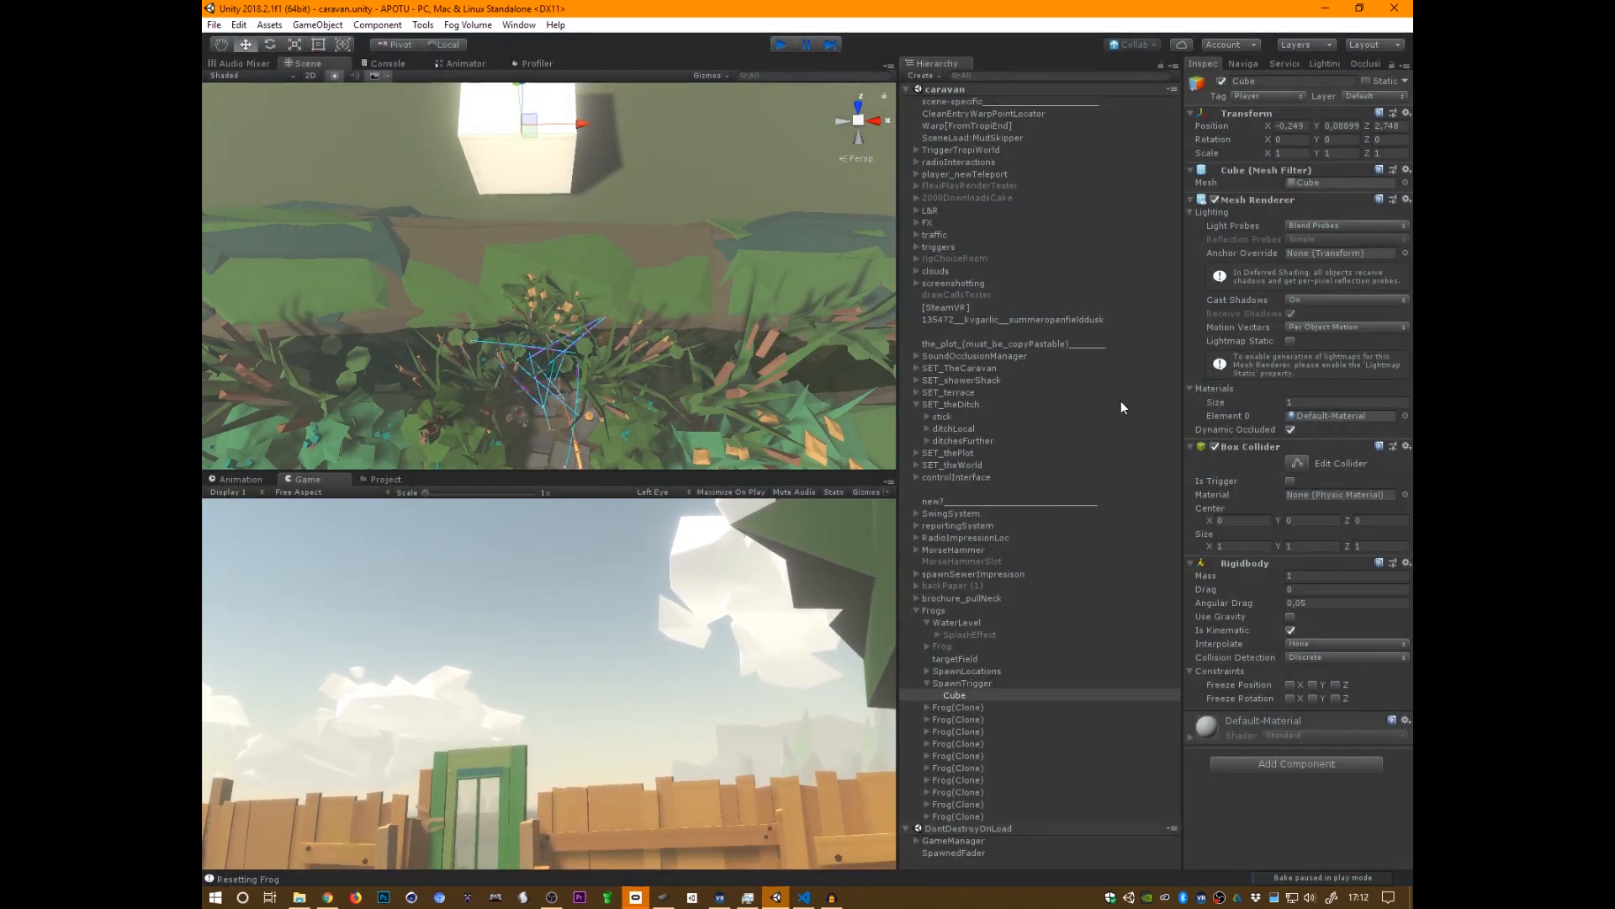
key(ctrl+p)
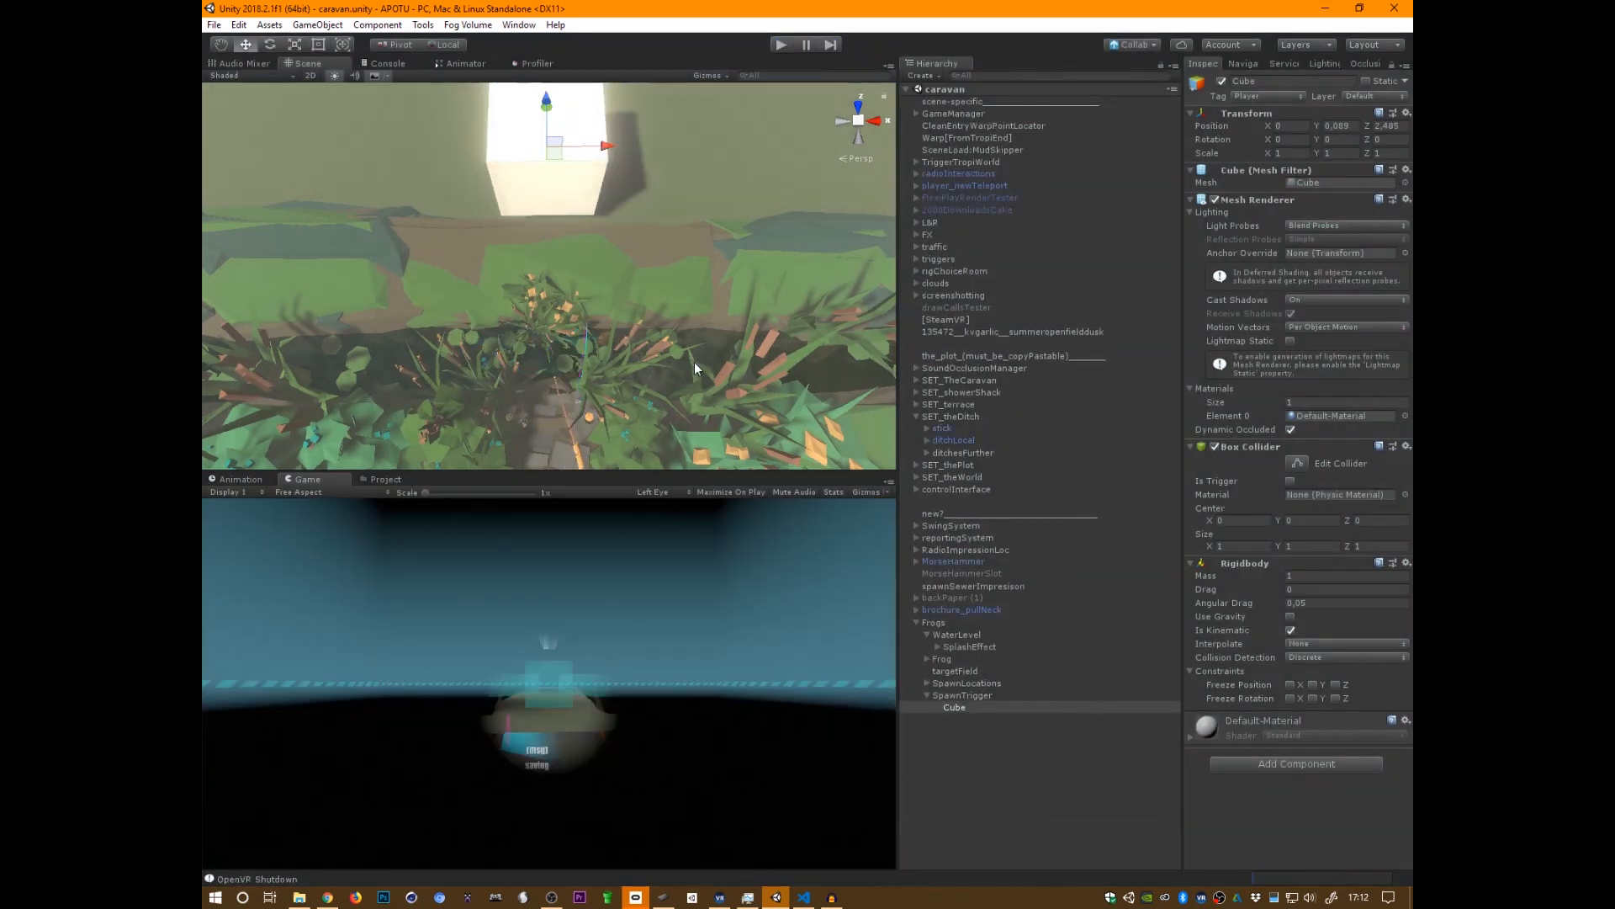
- Move SplashEffect's Audio Source to the scene root above Frogs and enable its Loop option for sound testing
alt+drag(624, 393, 640, 357)
scroll(622, 358, up, 3)
middle_drag(572, 353, 471, 332)
alt+drag(471, 333, 537, 322)
scroll(537, 323, up, 2)
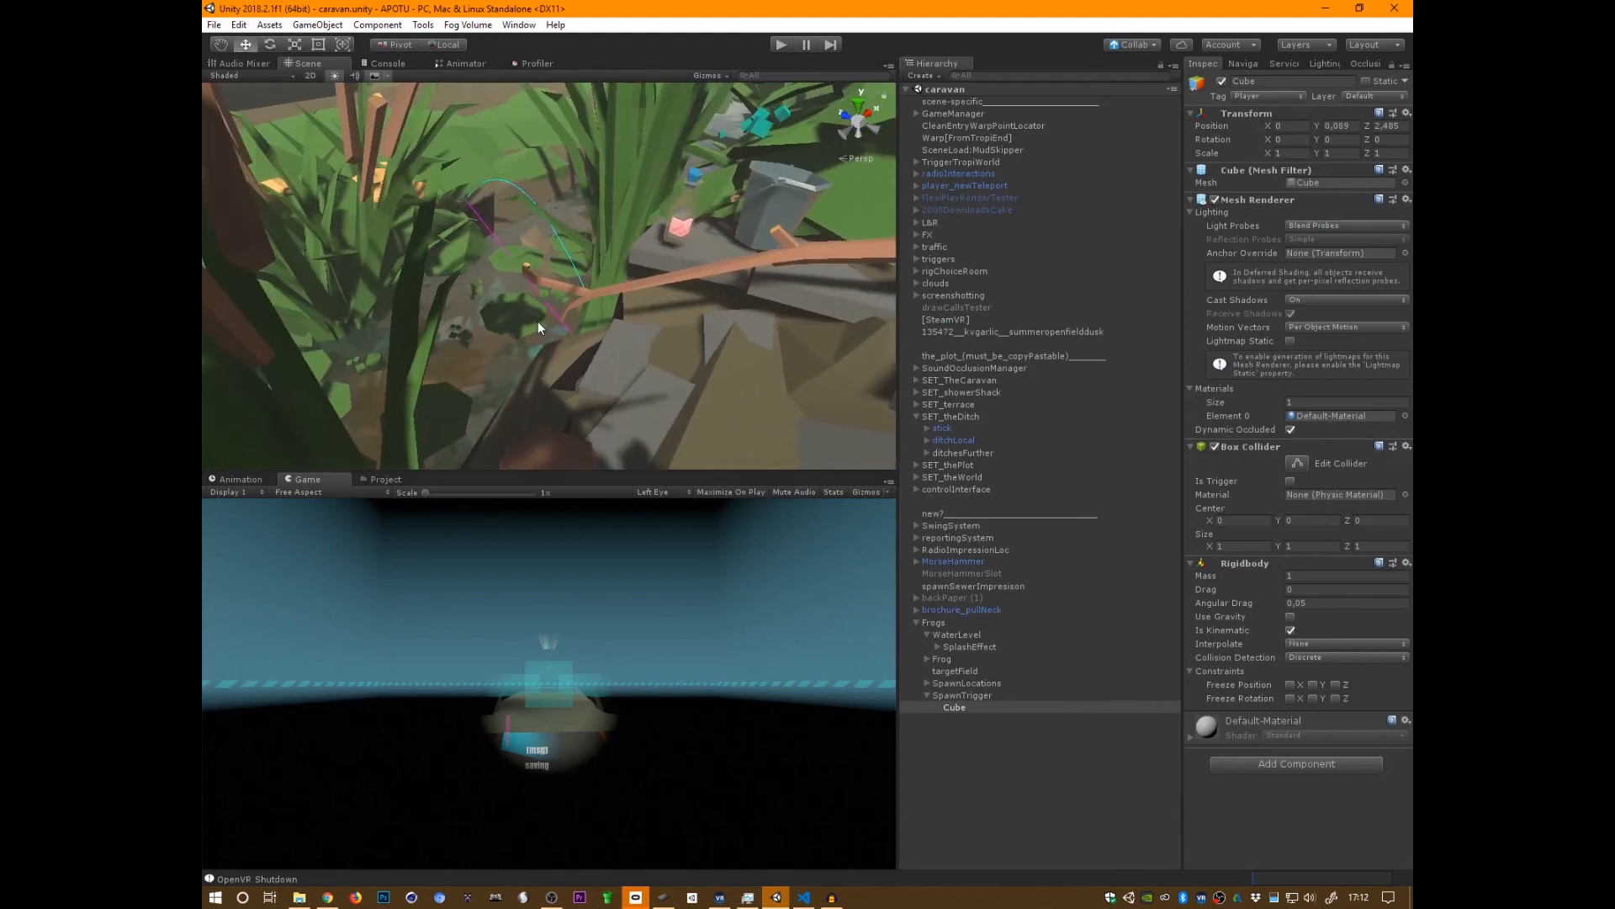
alt+drag(502, 271, 715, 329)
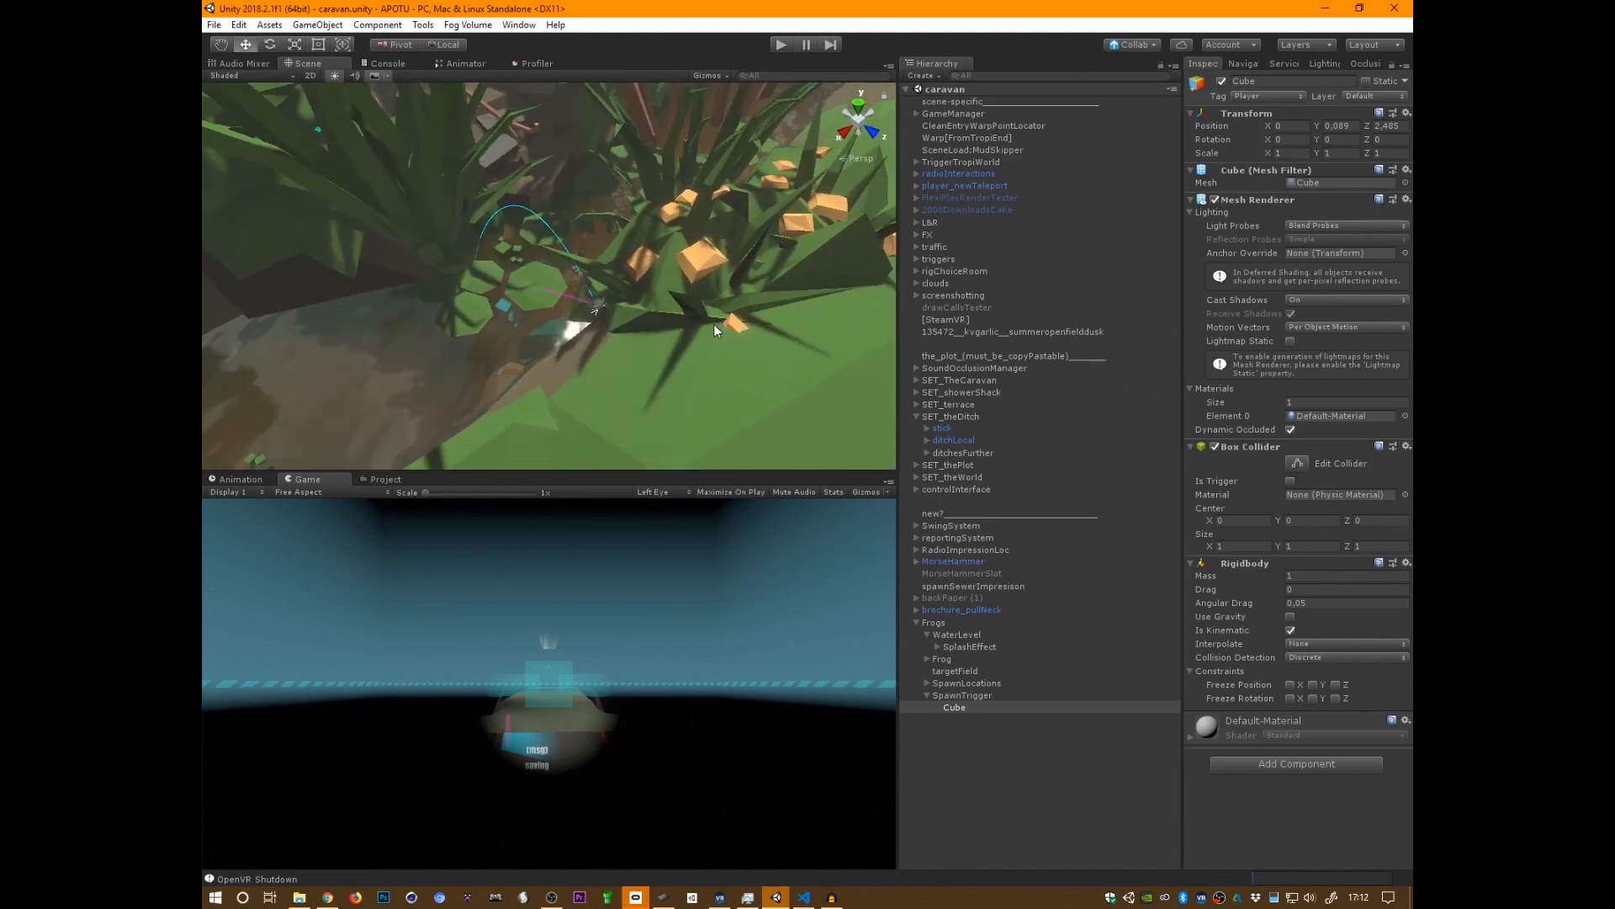
click(972, 647)
click(938, 647)
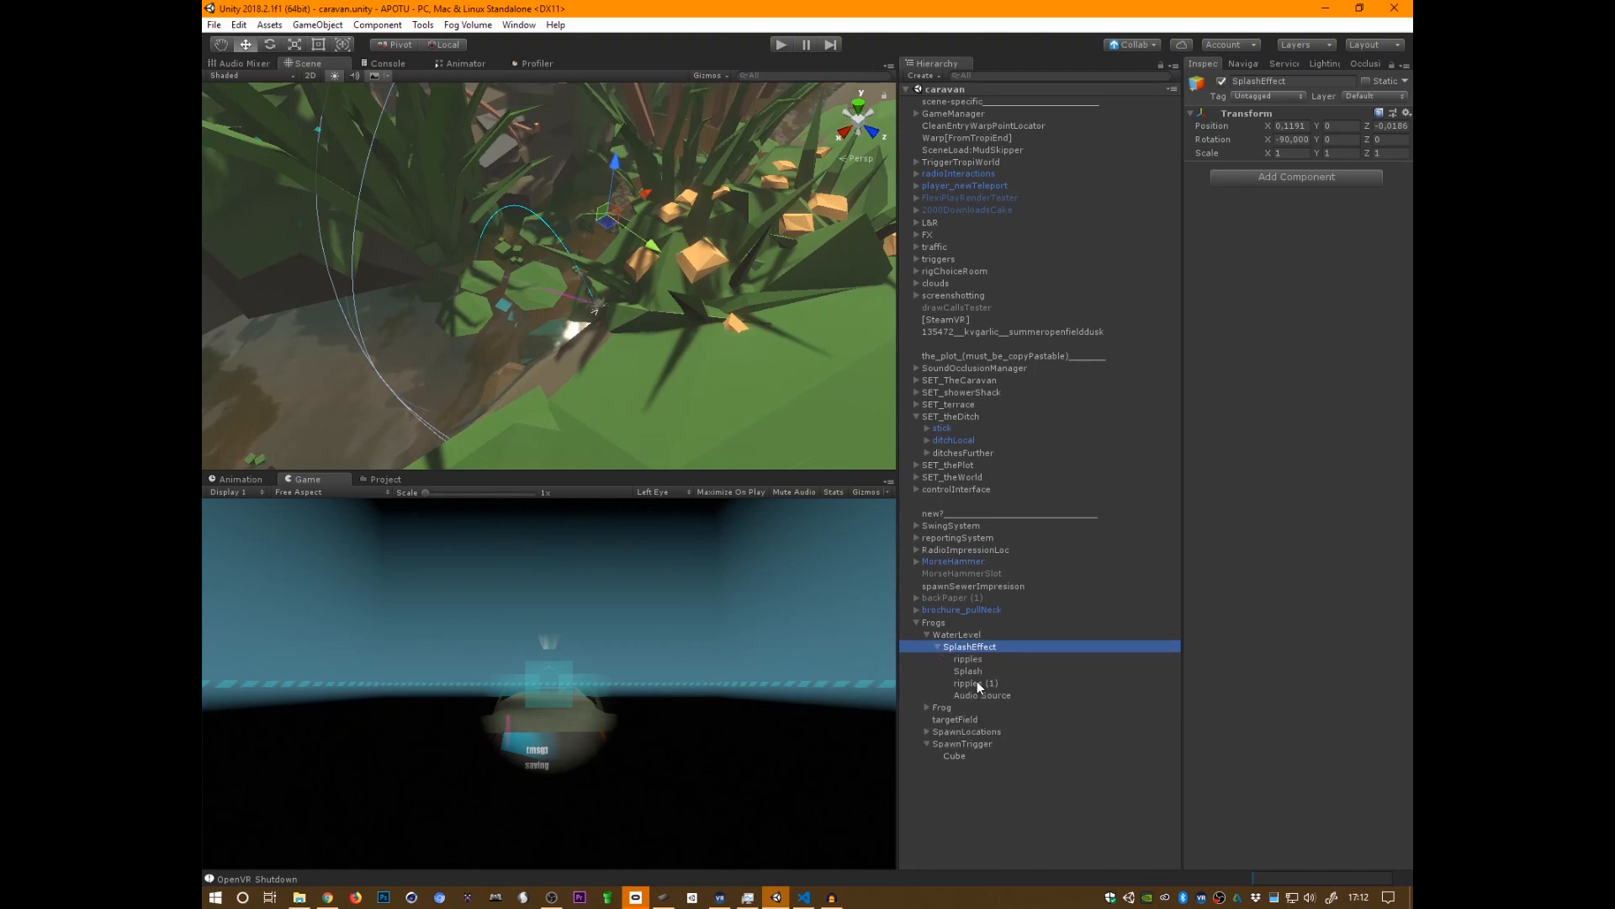
drag(976, 692, 951, 622)
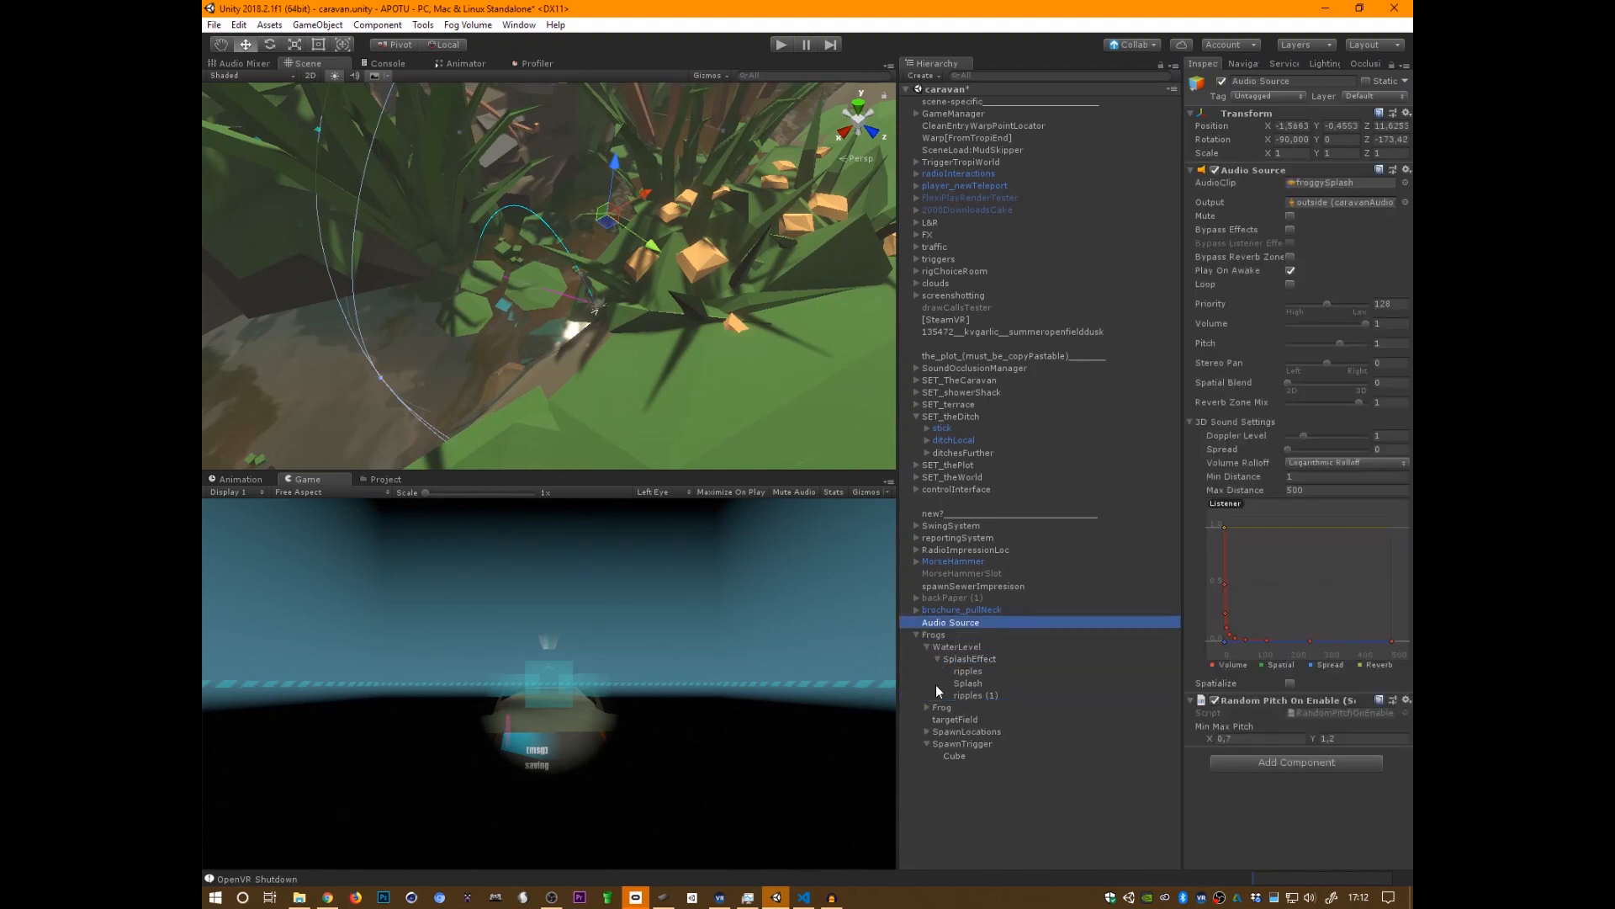
click(1291, 286)
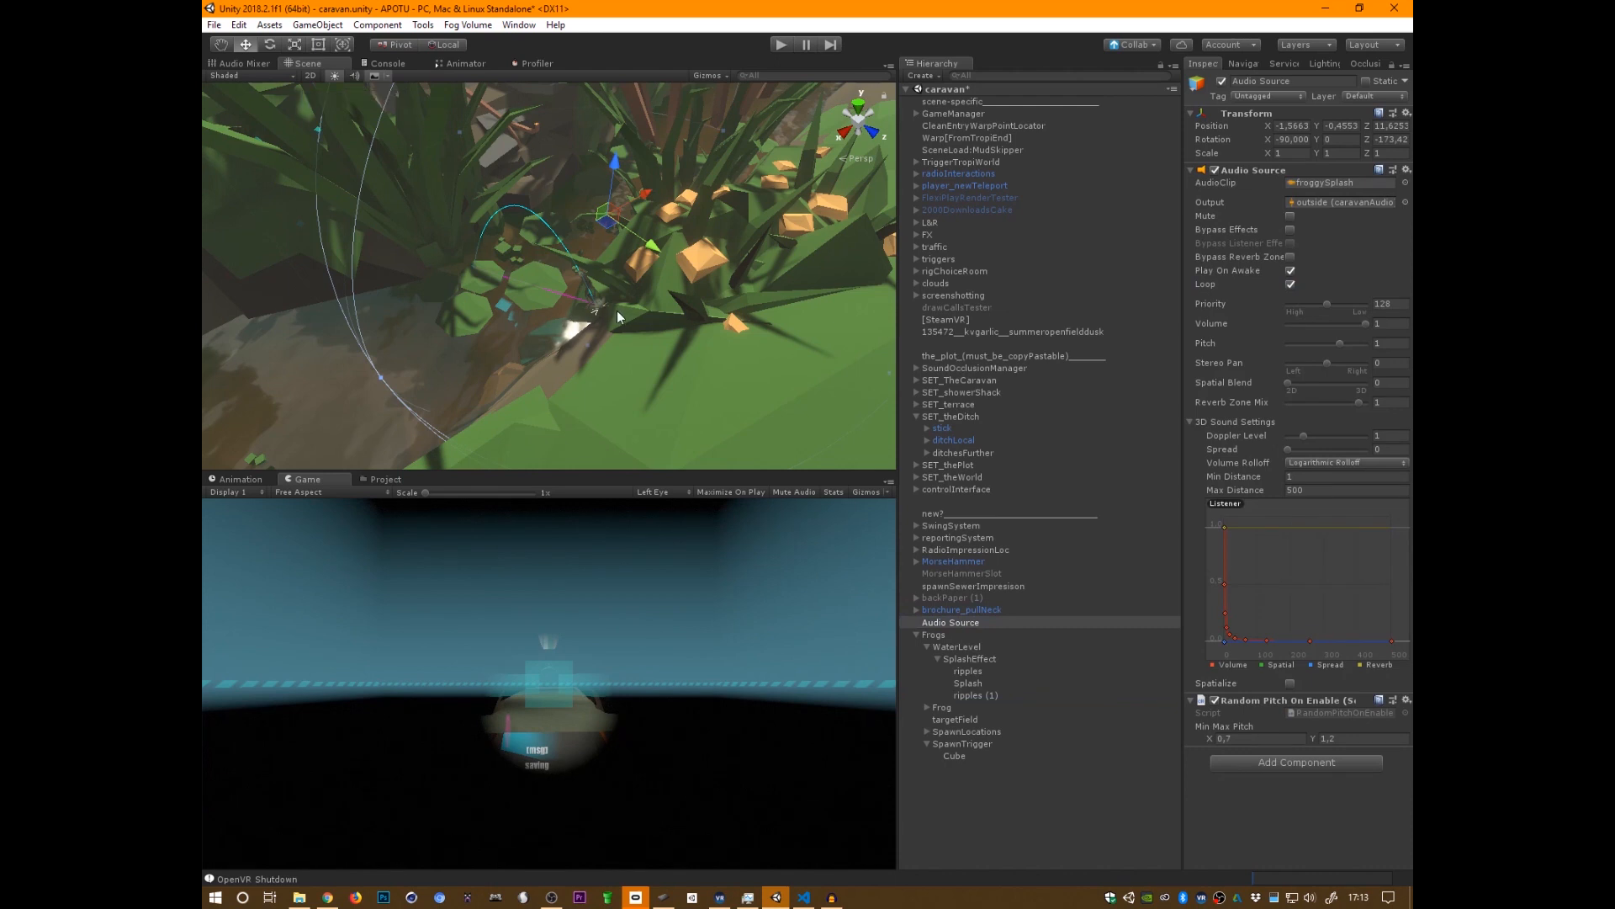
- Run the scene, enlarge the 3D icon gizmos slightly, and locate the player's Head relative to the looping splash sound in the ditch
click(782, 45)
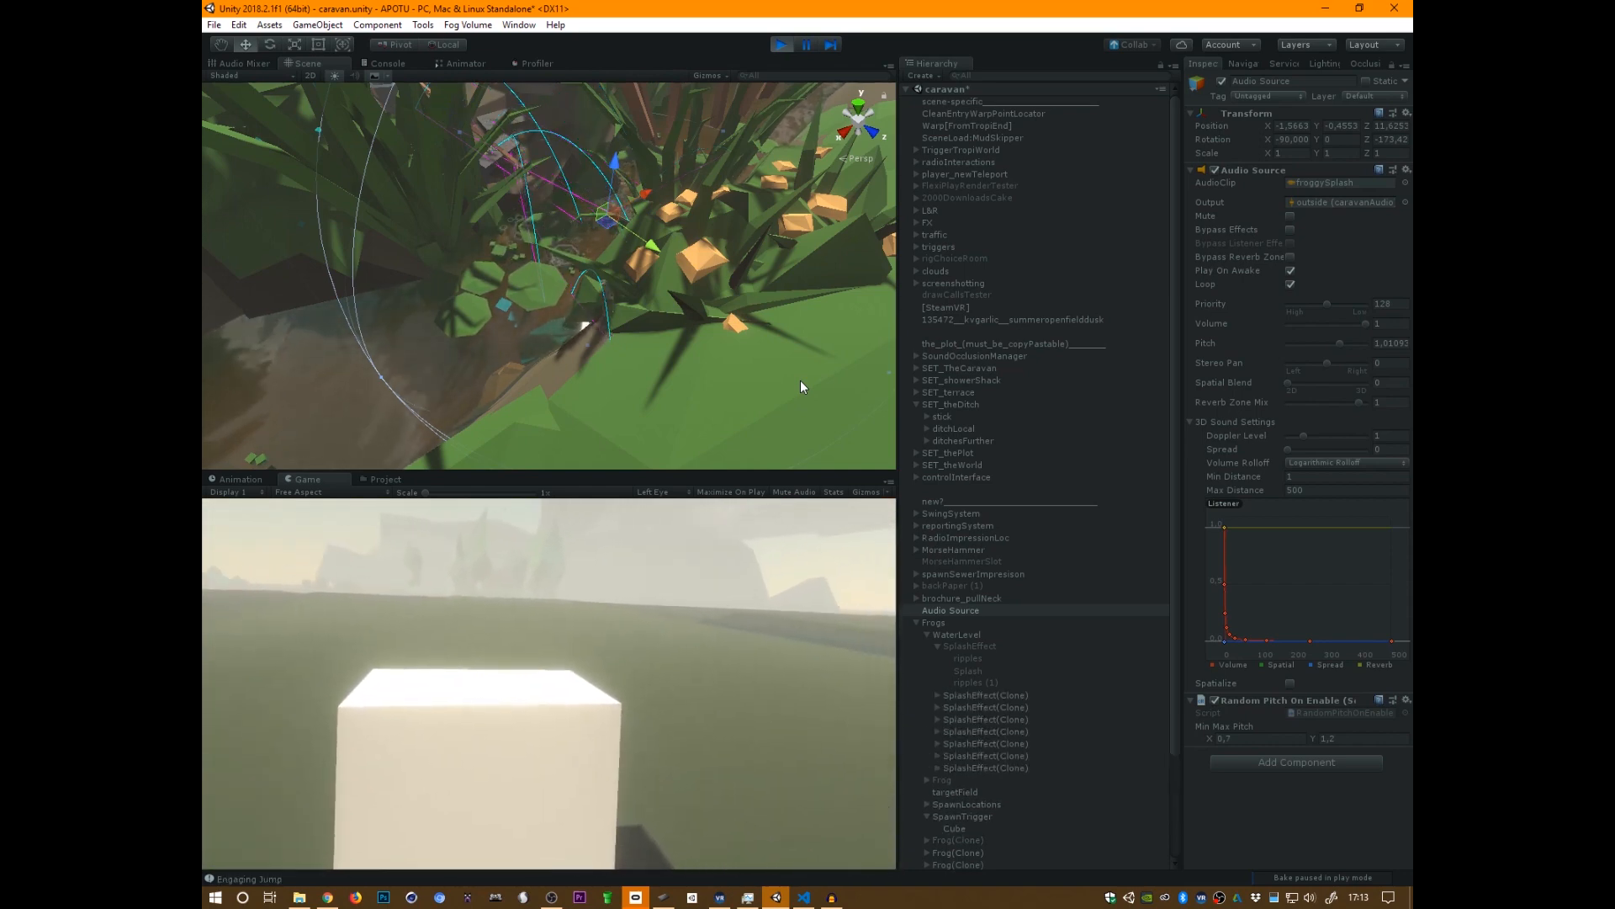
alt+drag(693, 335, 676, 433)
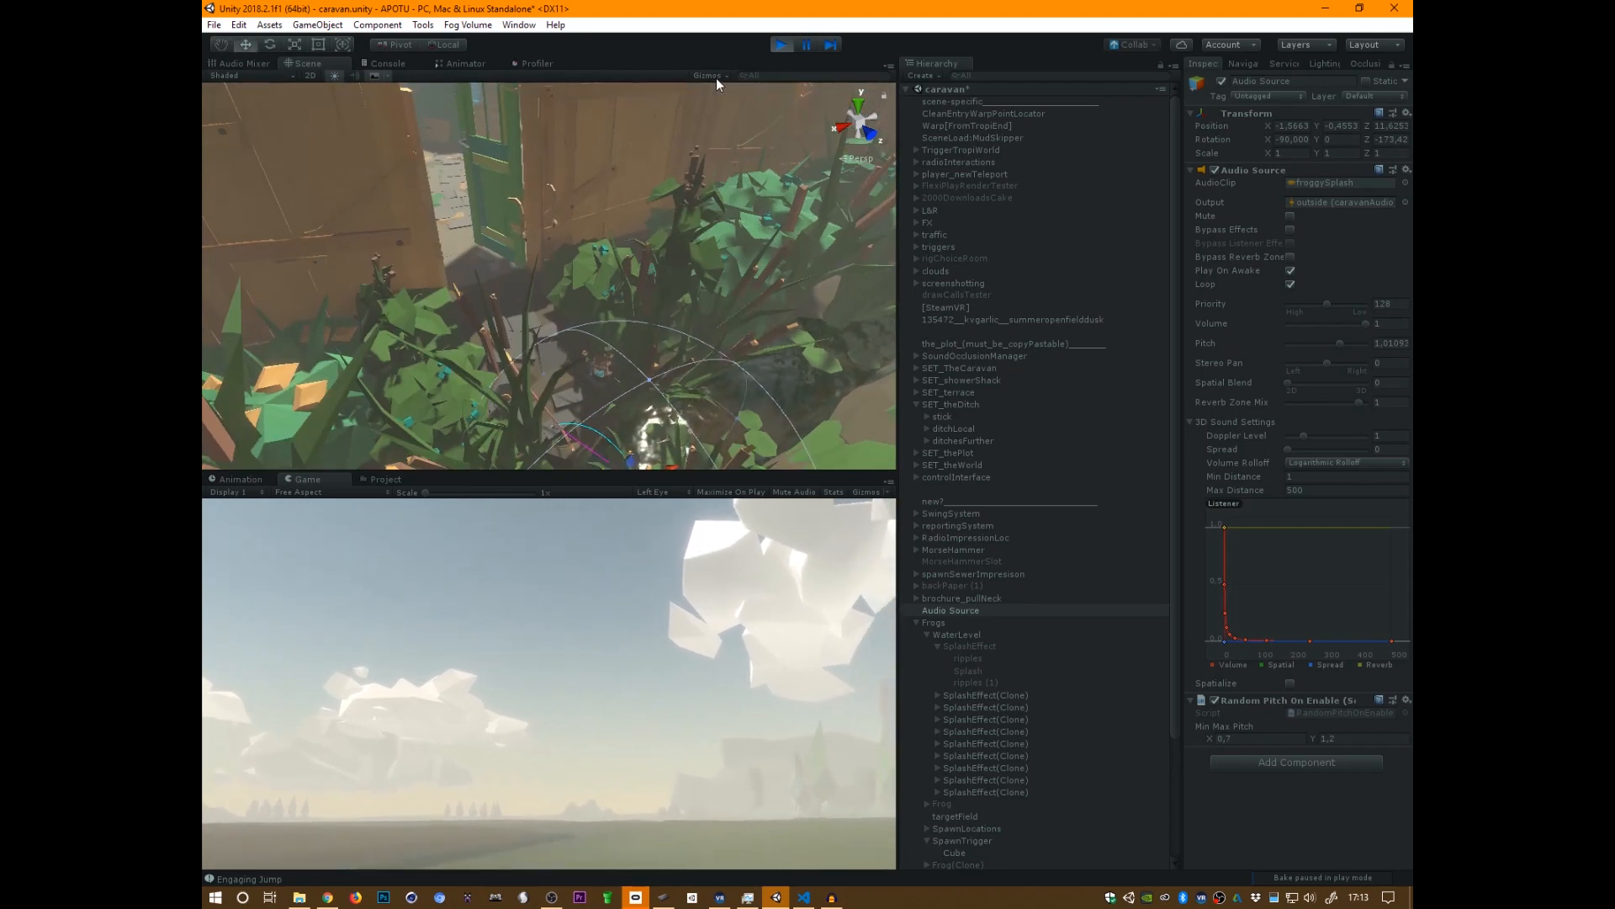
click(713, 76)
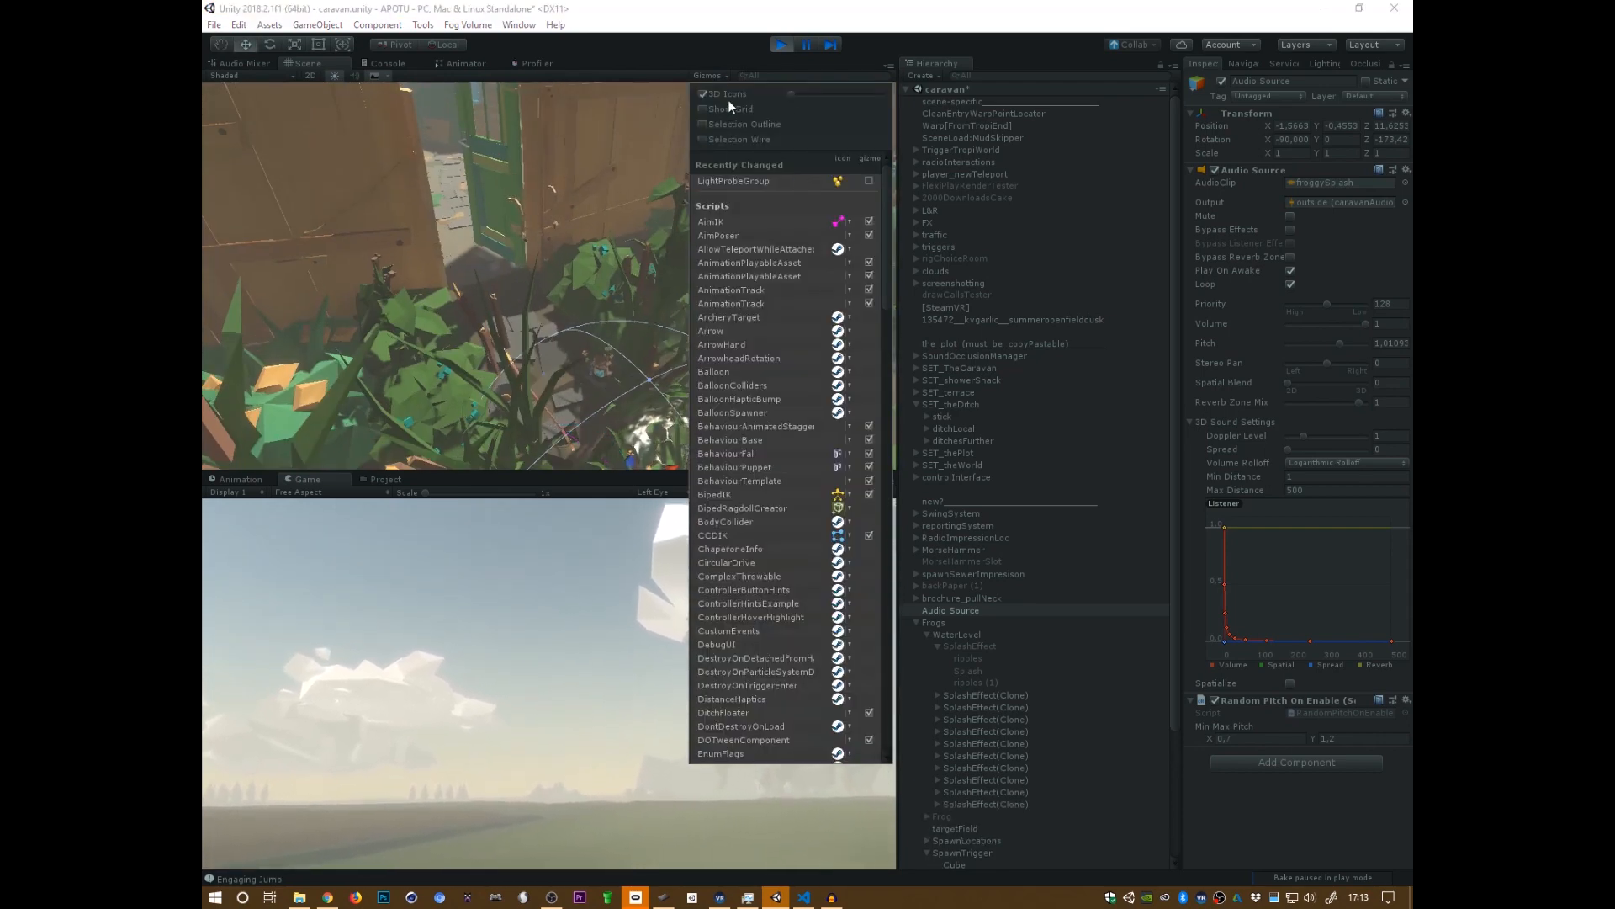
drag(790, 94, 801, 95)
click(533, 108)
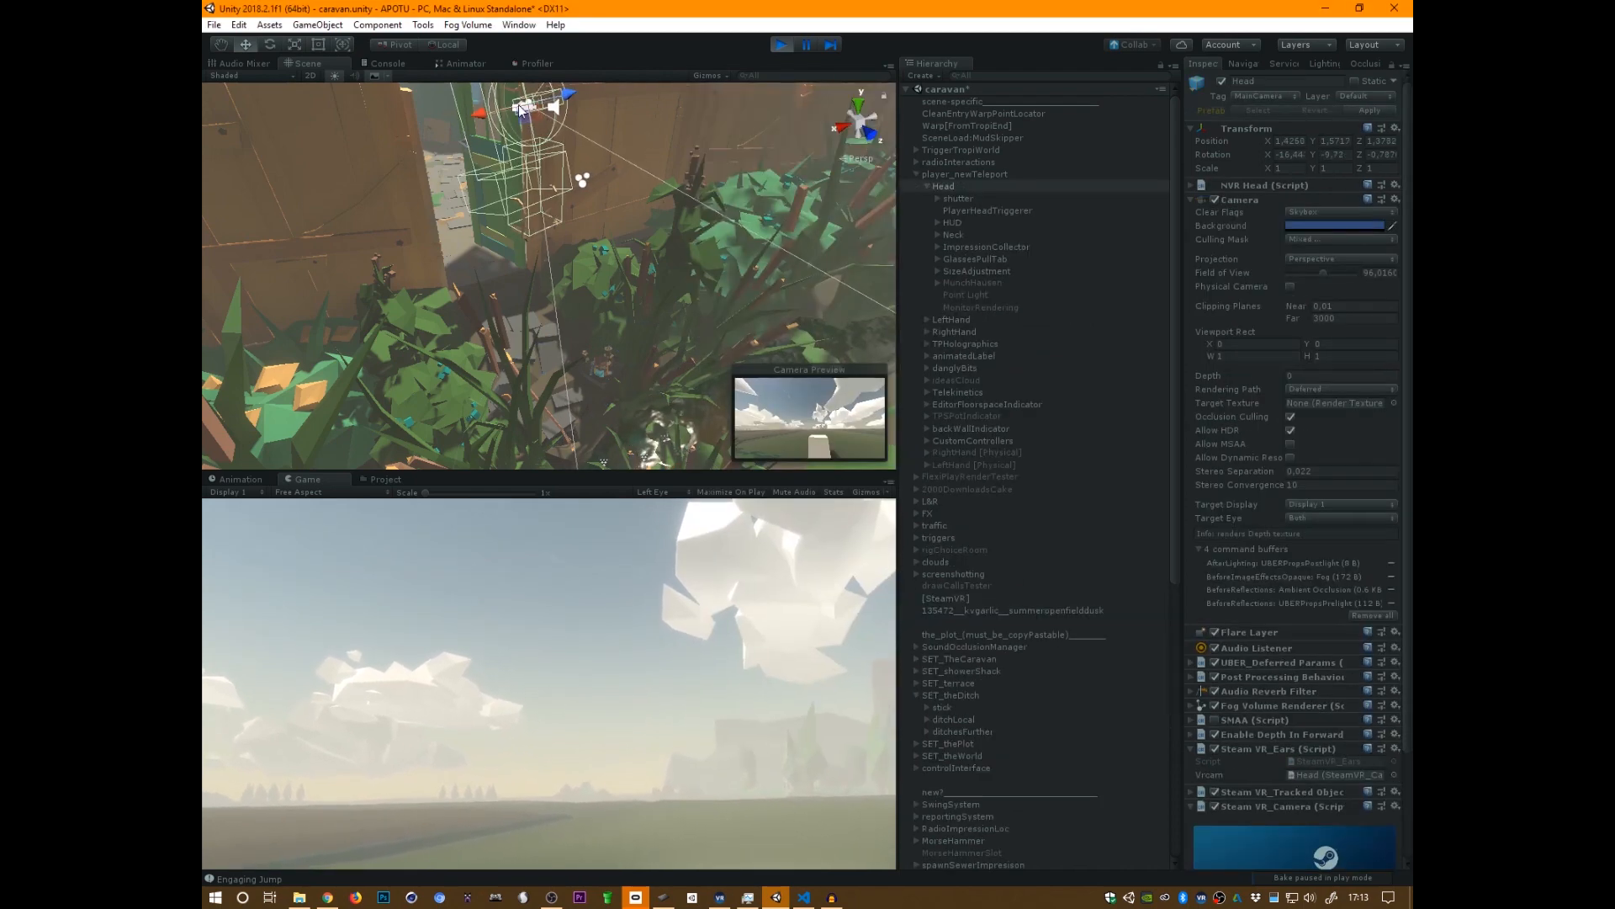
alt+drag(614, 214, 659, 314)
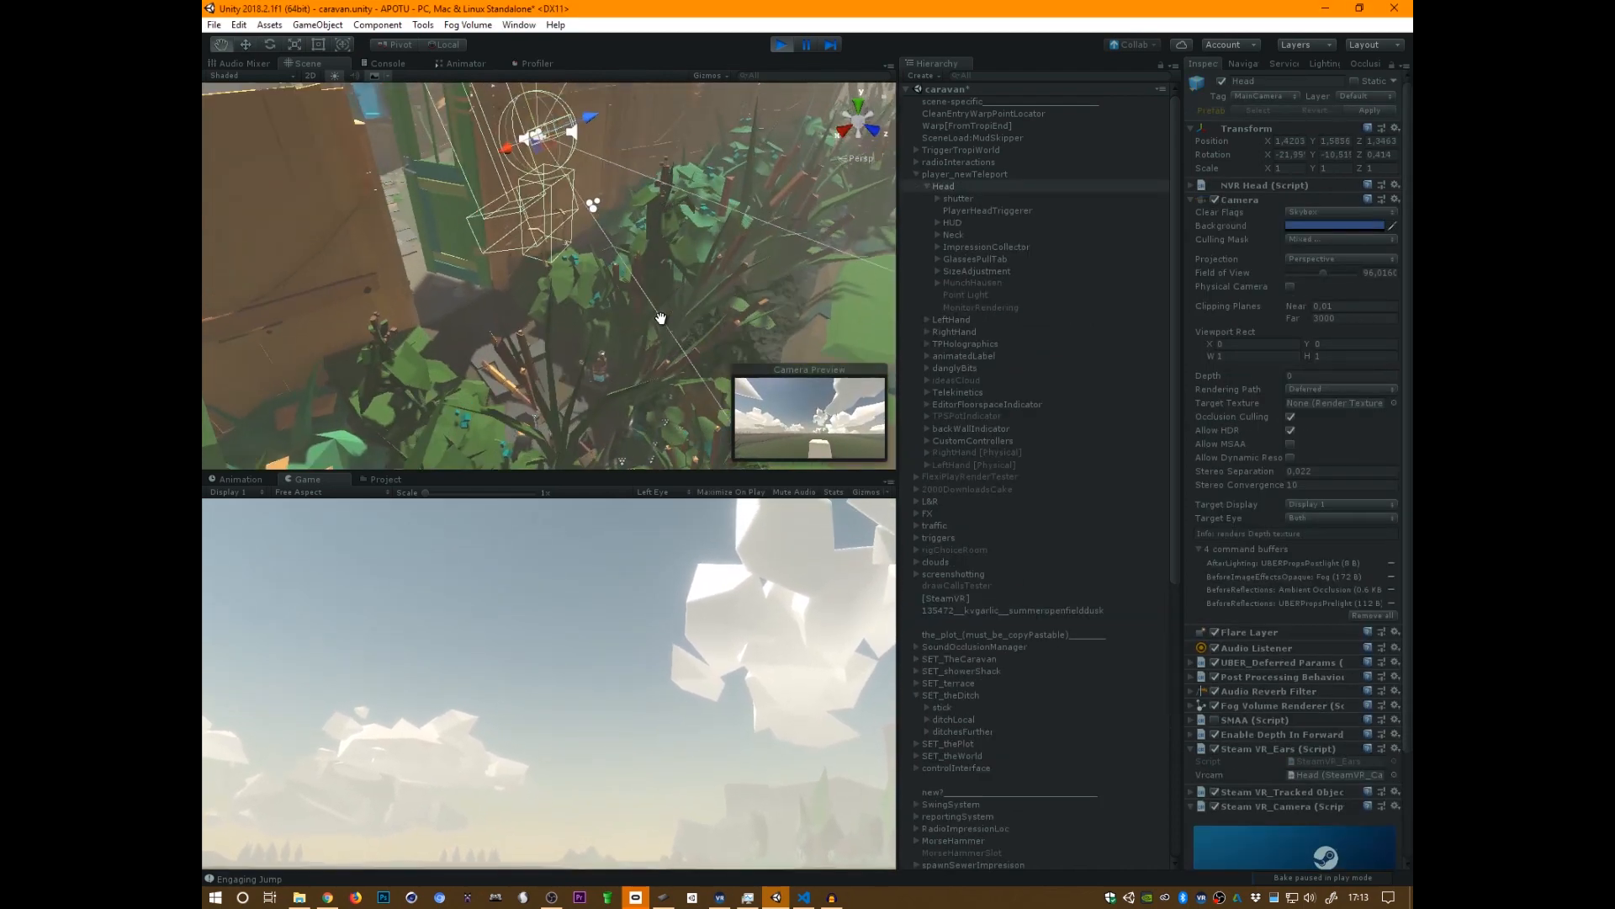
middle_drag(660, 314, 593, 124)
middle_drag(598, 343, 630, 253)
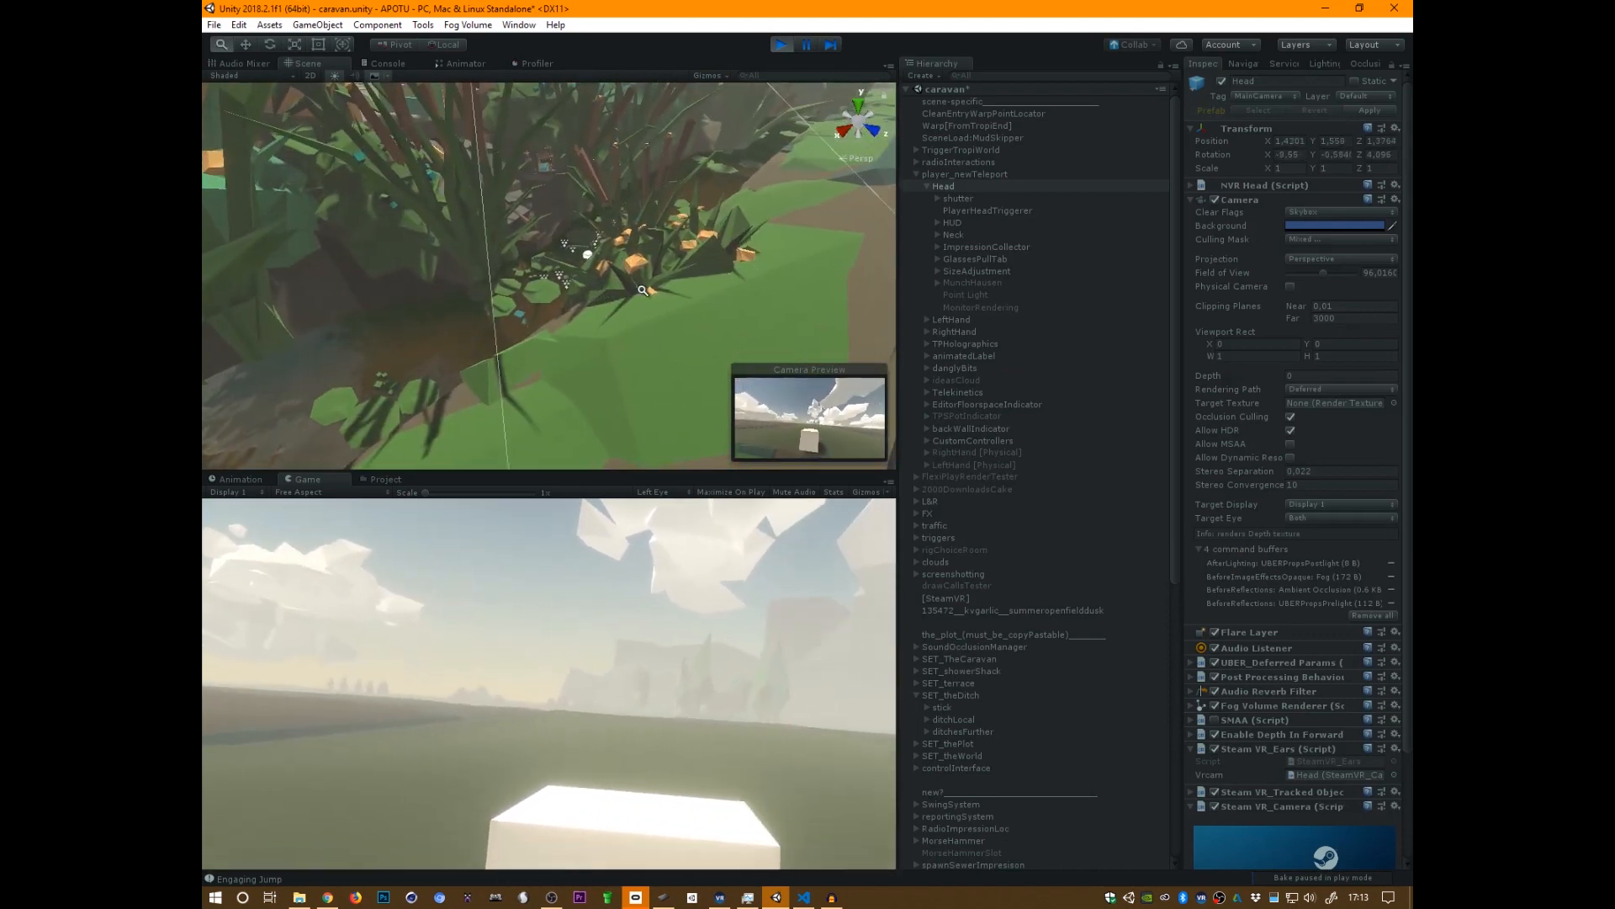
scroll(1022, 745, down, 10)
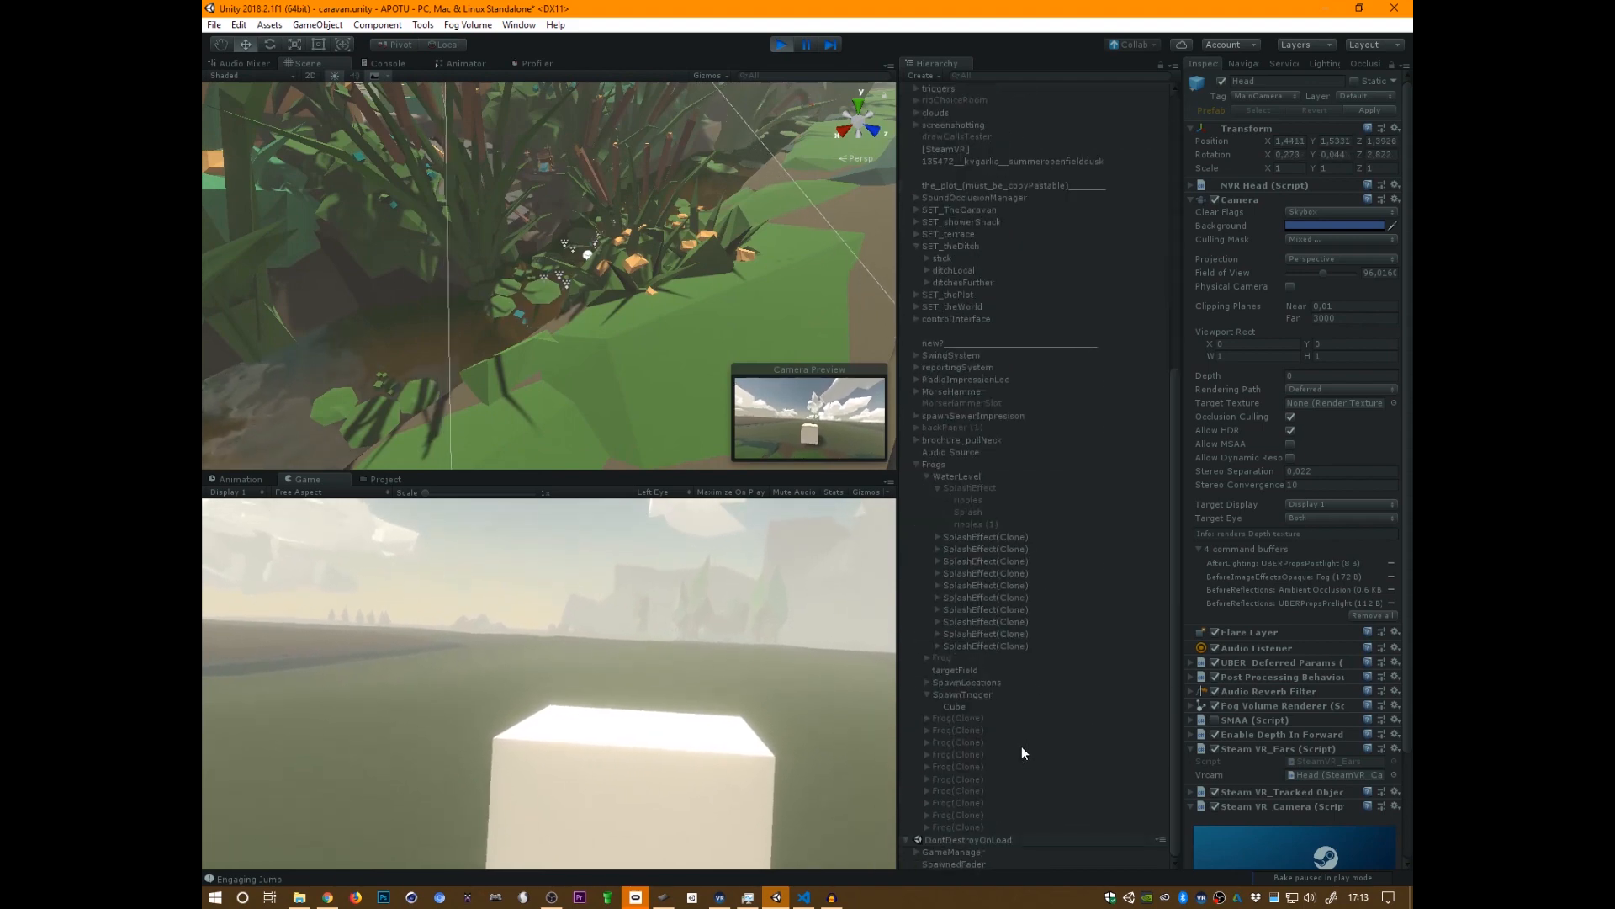
- Enable Spatialize and Spatialize Post Effects on the root Audio Source and widen its minimum distance to about 1.08
click(959, 454)
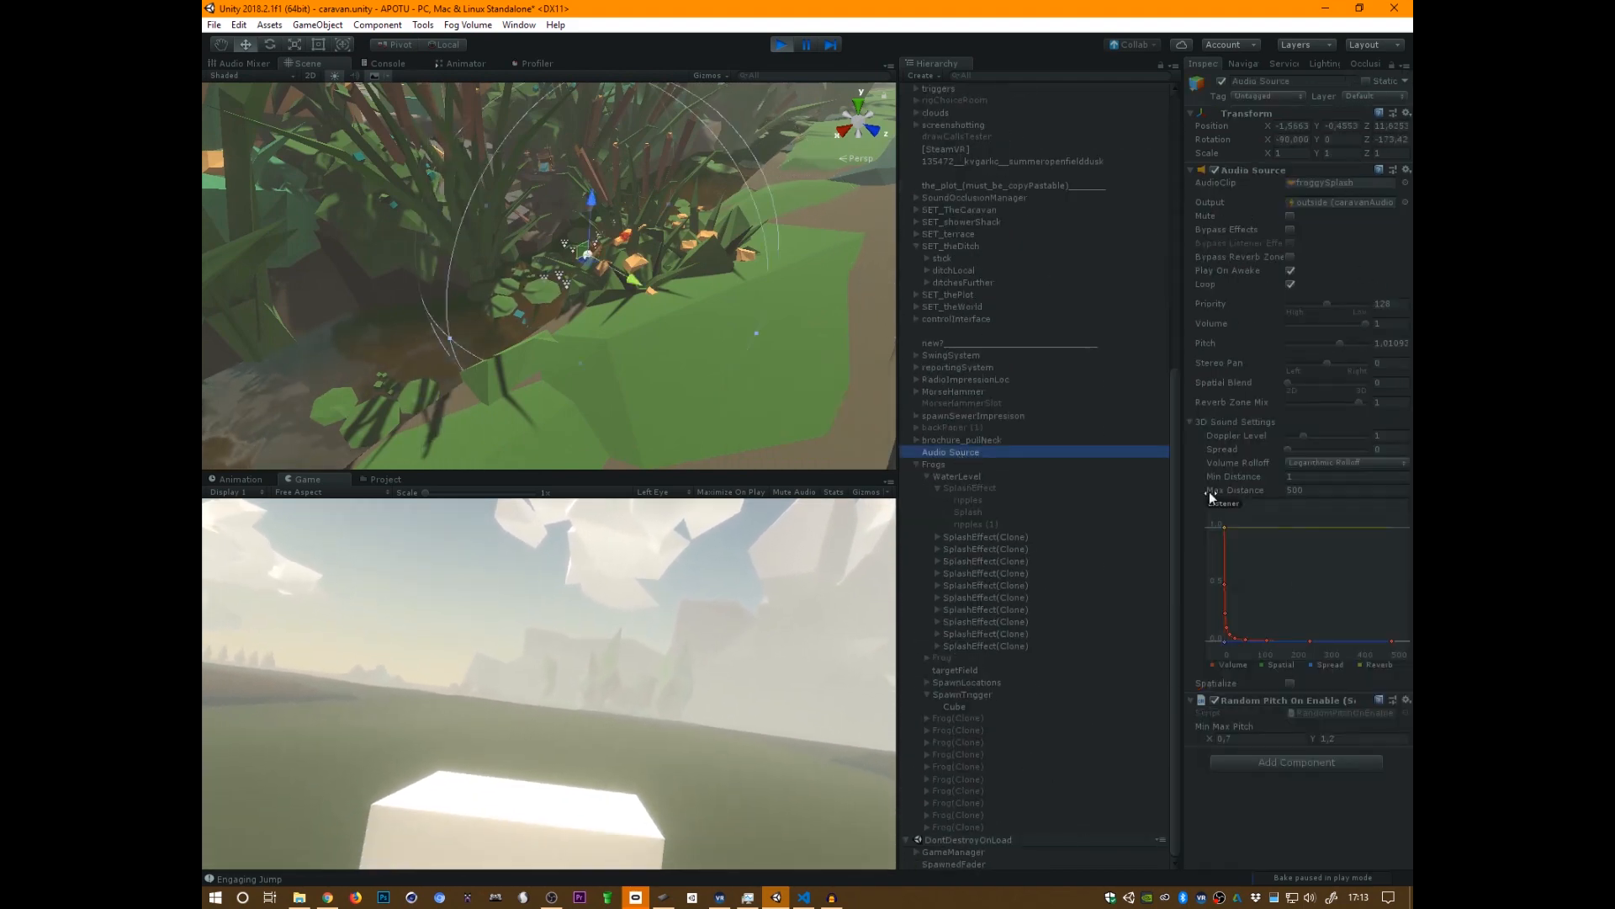
click(1290, 683)
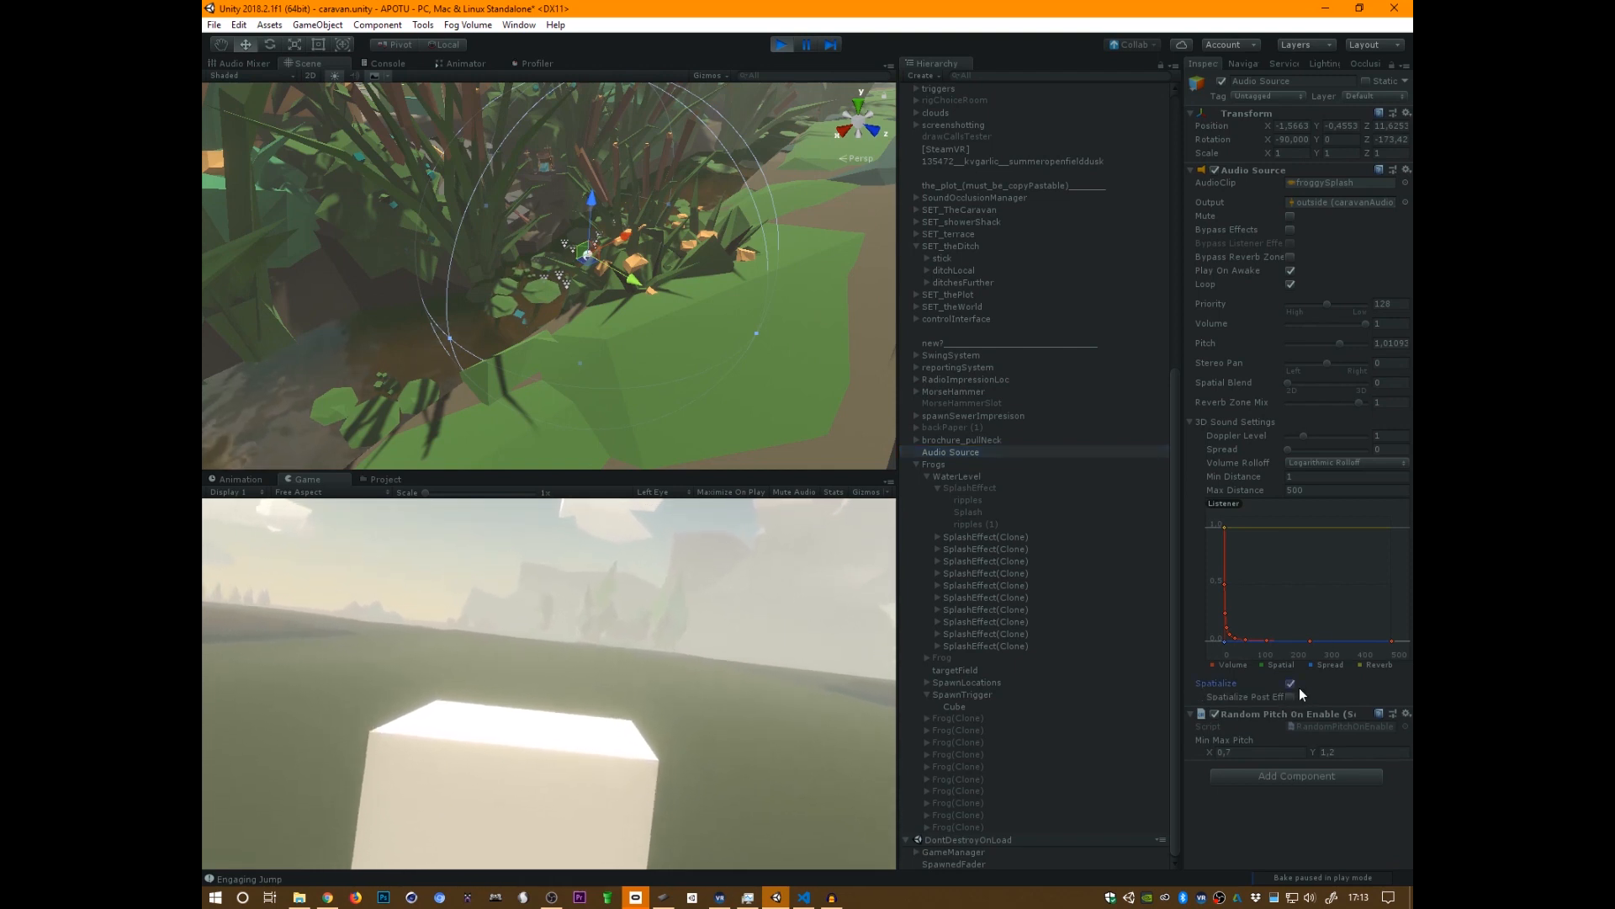
click(1291, 697)
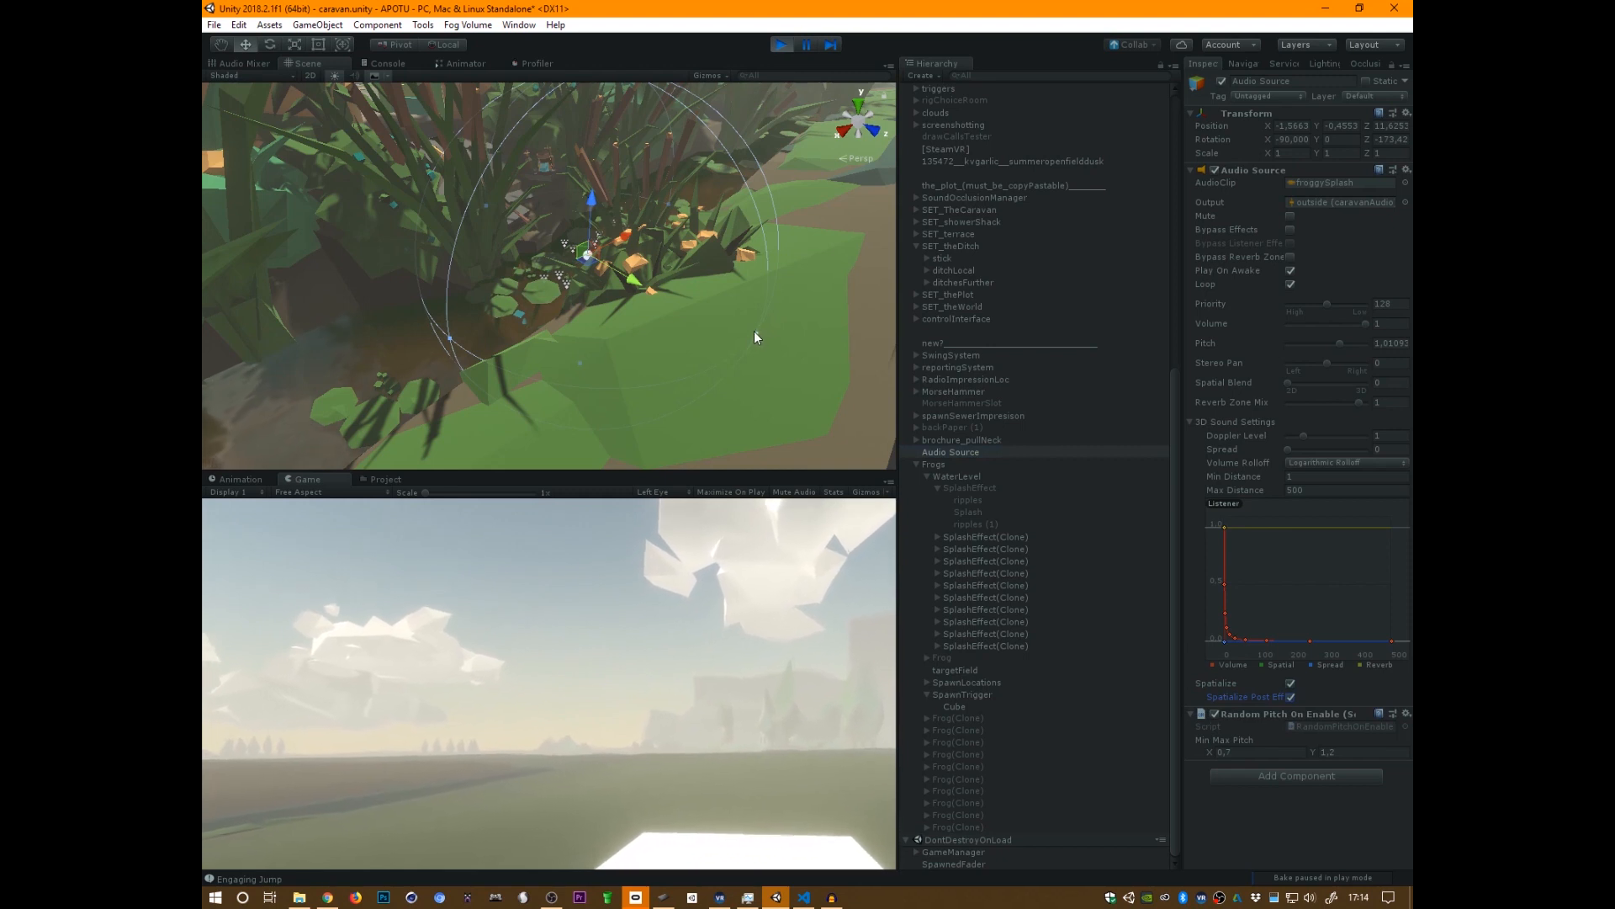
drag(754, 331, 775, 342)
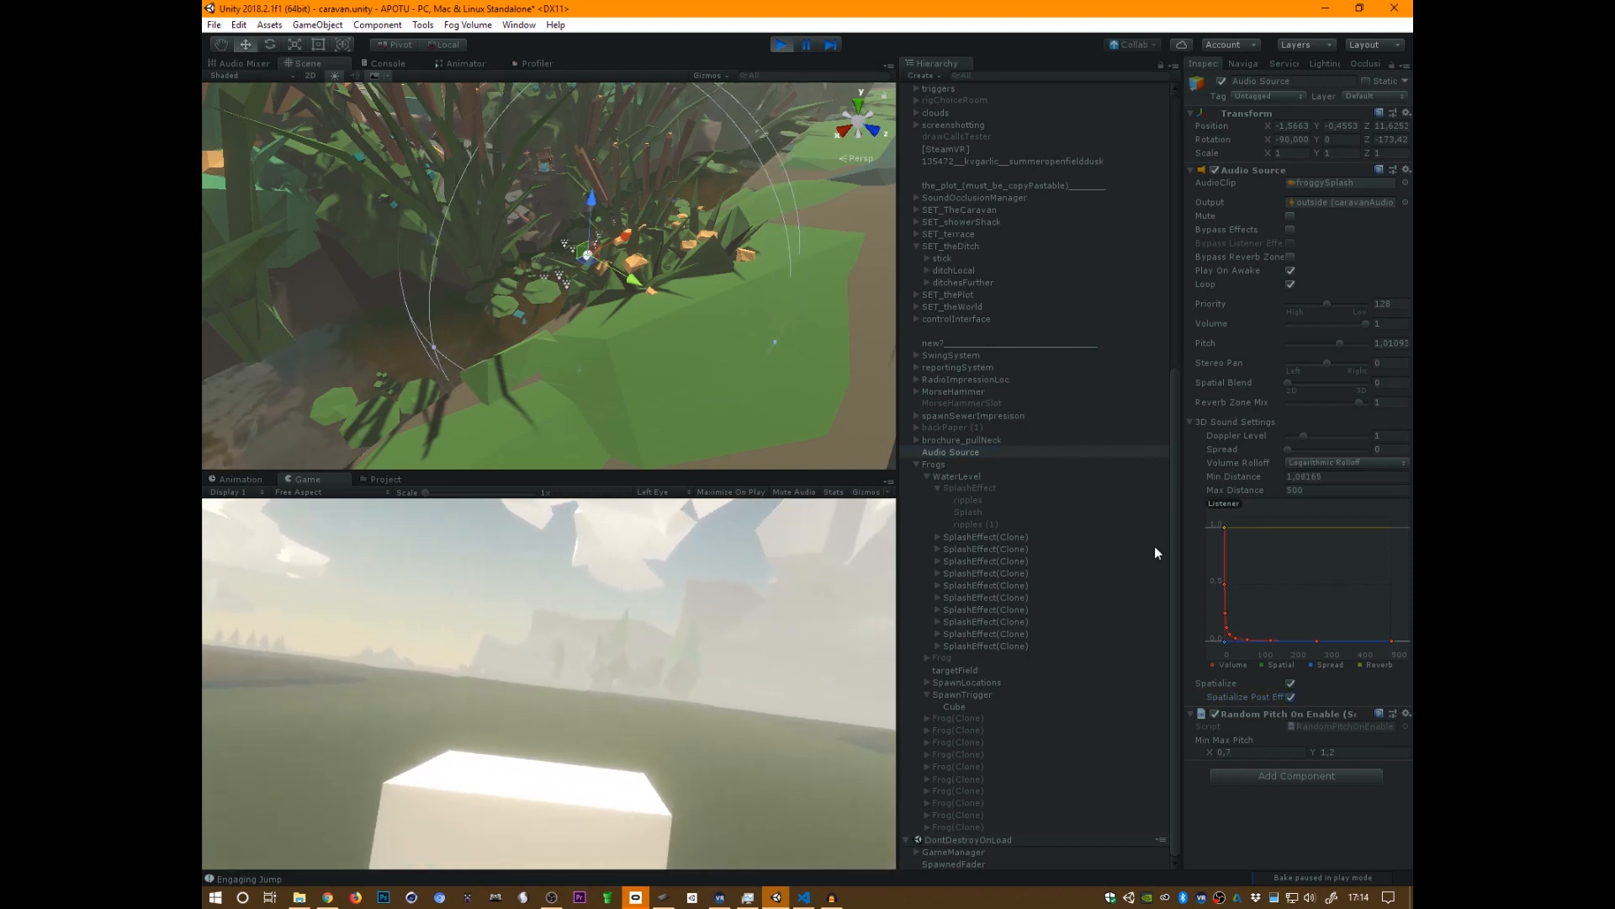
- Set the root Audio Source's volume rolloff to Custom Rolloff with a maximum distance of 20
click(1344, 464)
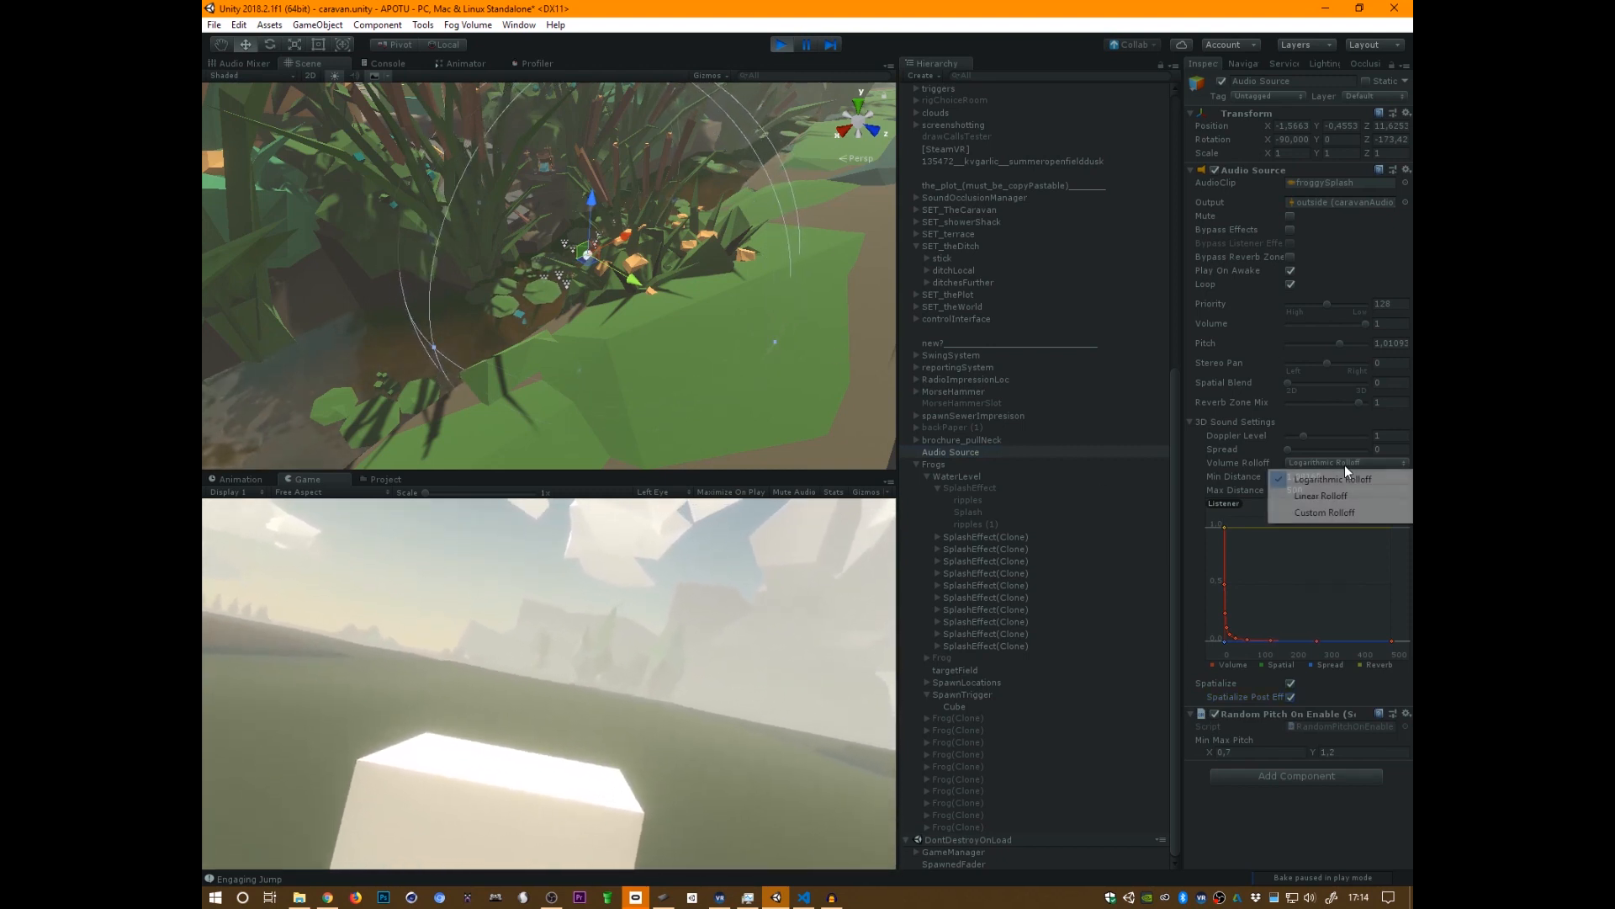
click(1346, 512)
click(1309, 489)
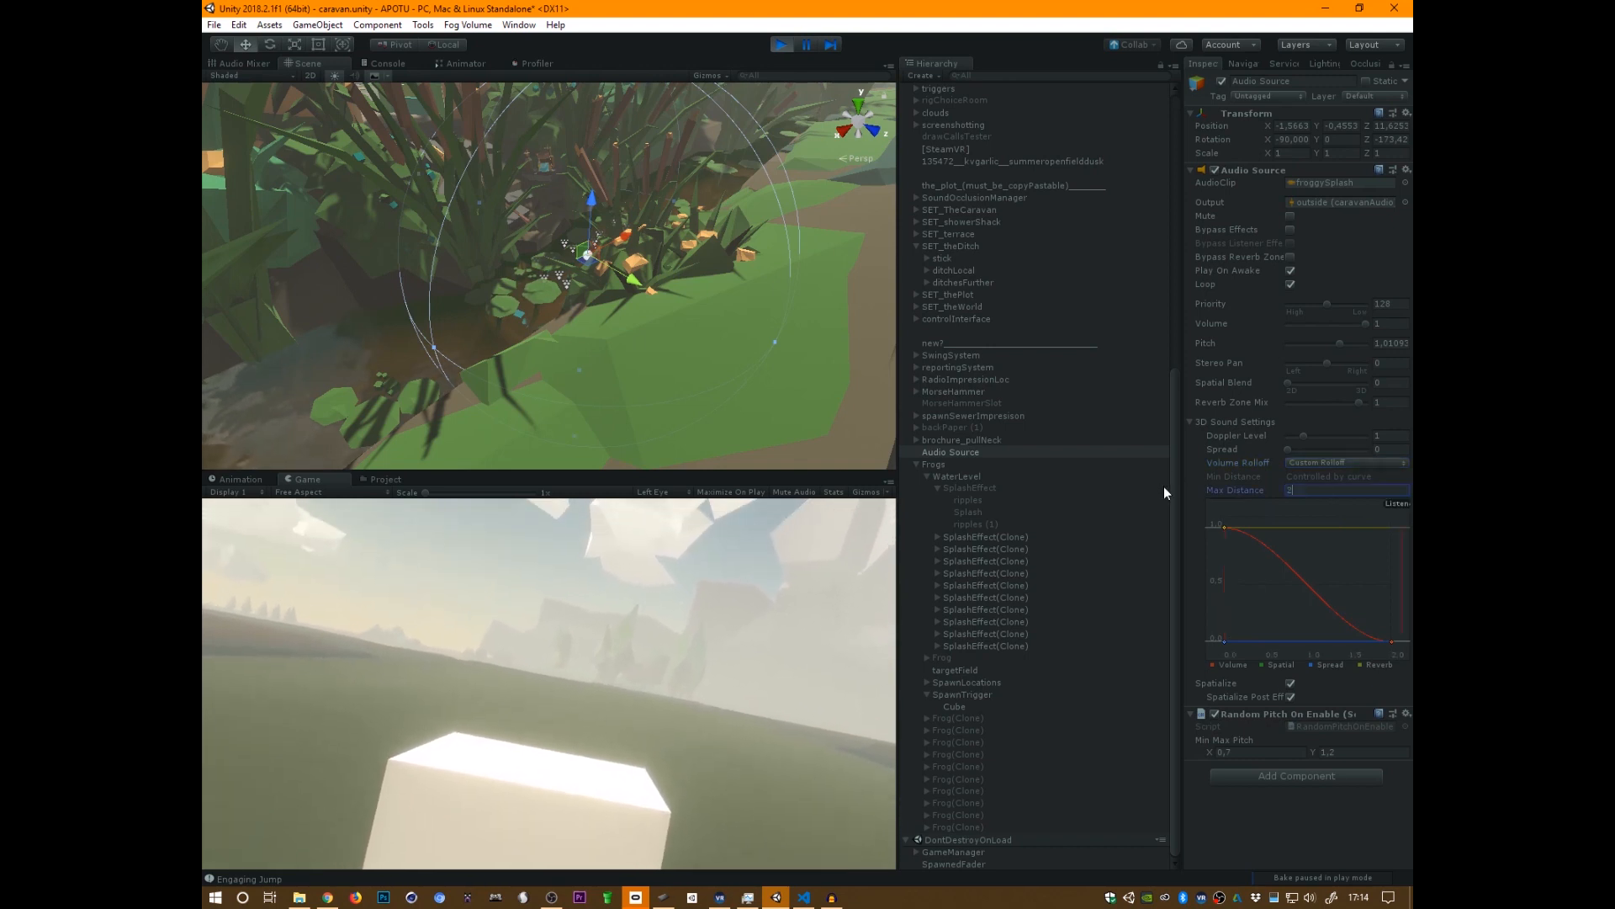
text(20)
click(1315, 450)
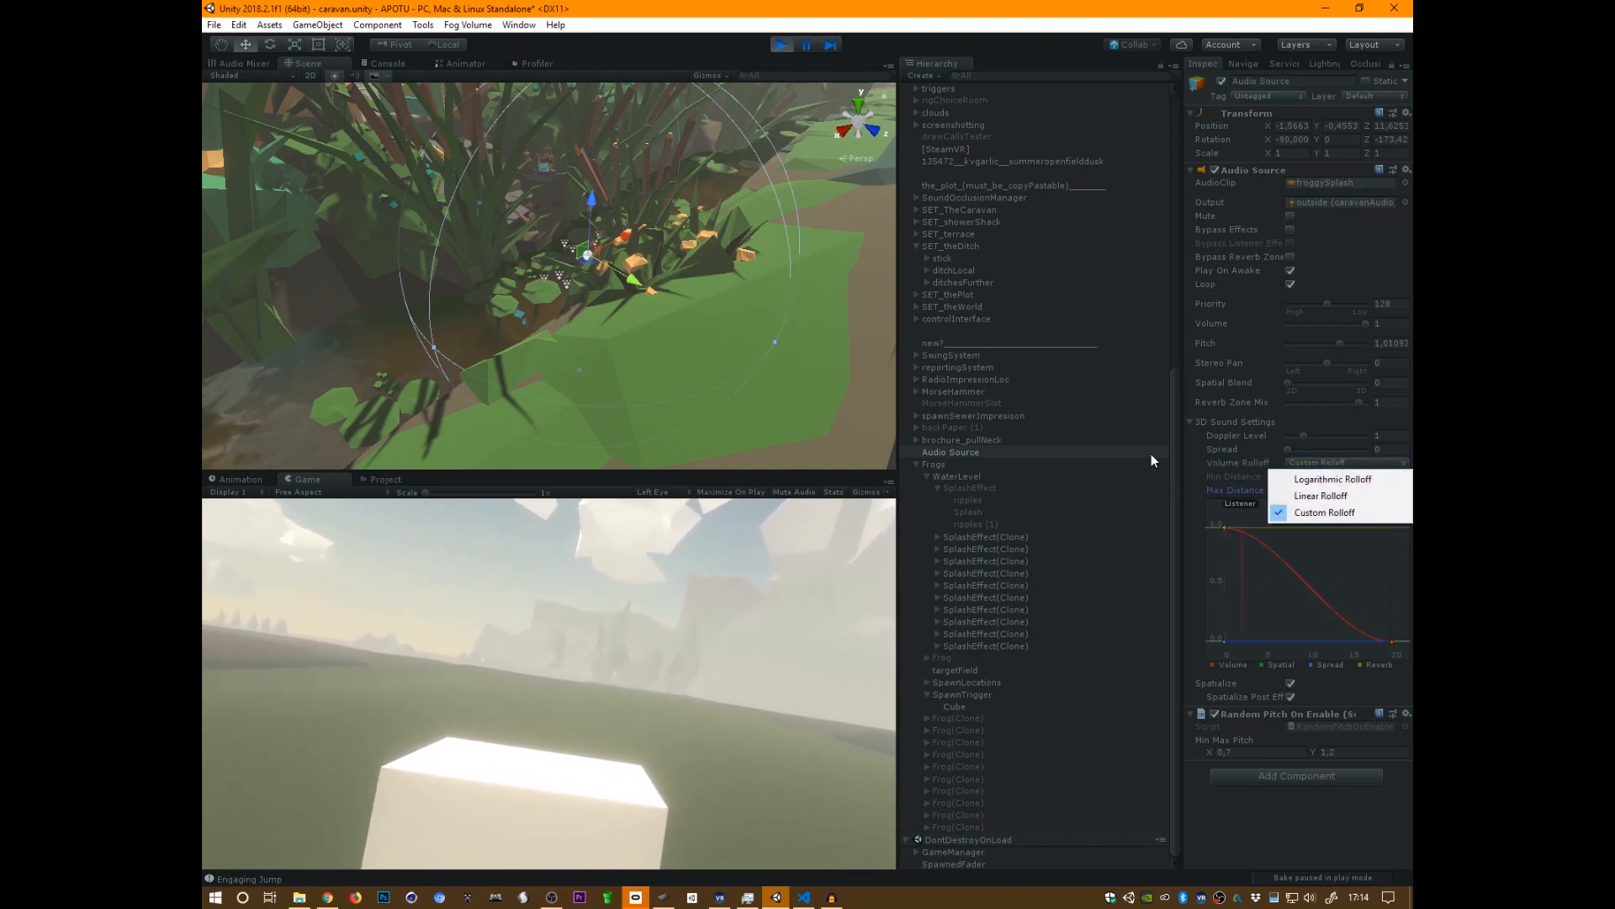
click(1226, 484)
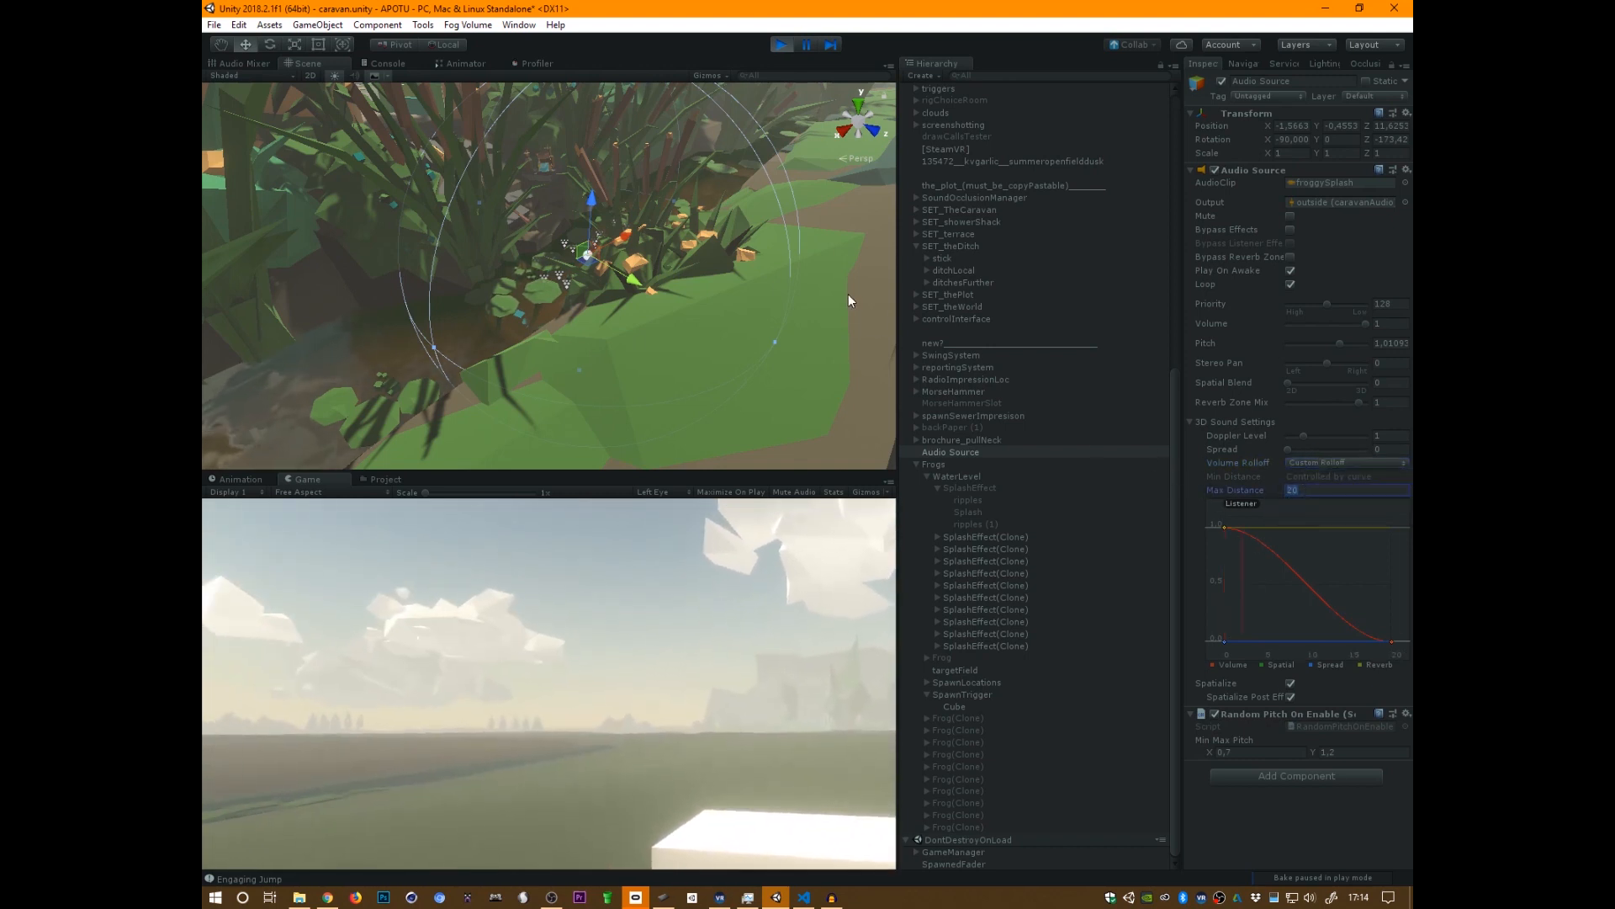
- Set the Audio Source's volume to about 0.66, Spatial Blend to 1, Spread to 94 and Doppler Level to 0
alt+drag(848, 294, 710, 303)
middle_drag(883, 344, 830, 396)
alt+drag(829, 396, 706, 337)
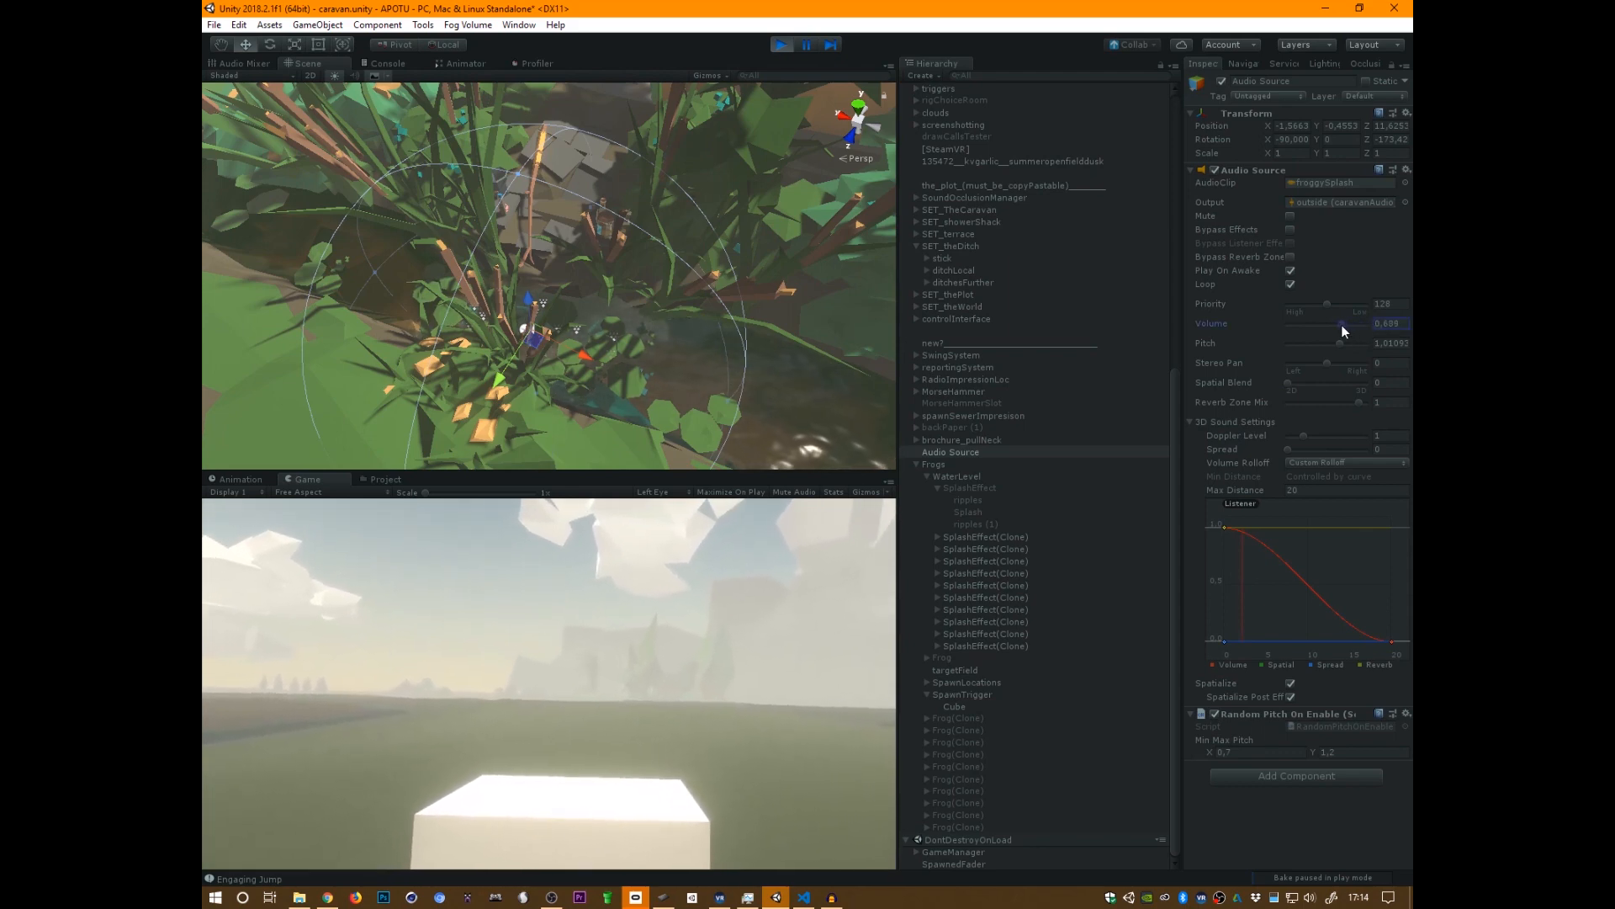
drag(1342, 327, 1338, 328)
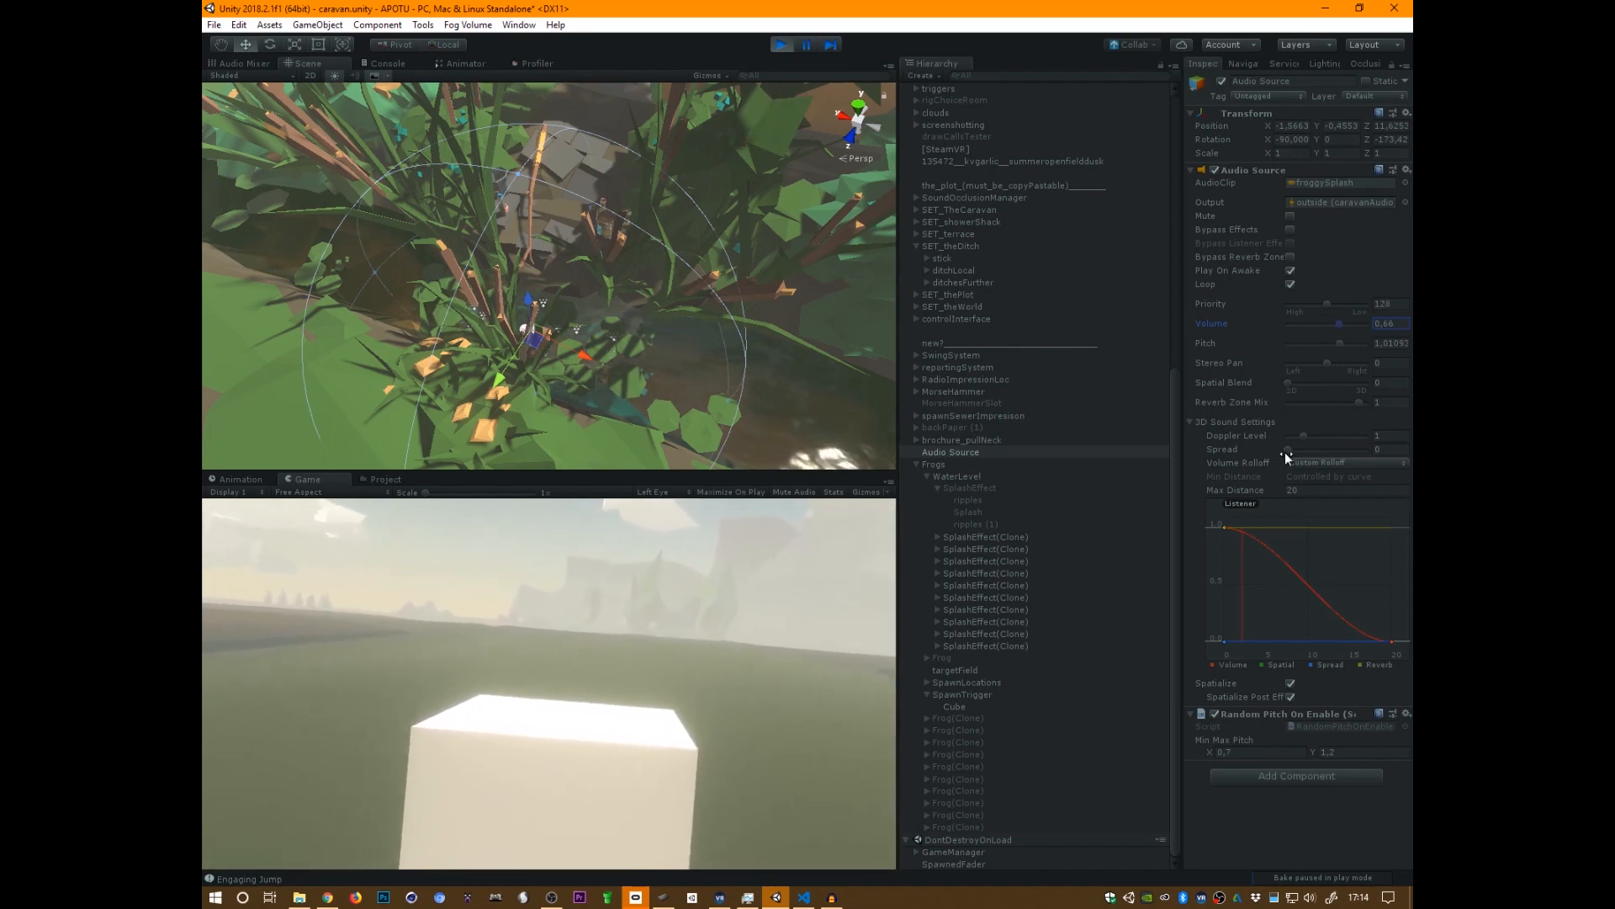
mouse_move(1286, 451)
mouse_down()
mouse_move(1343, 456)
mouse_move(1296, 455)
mouse_up()
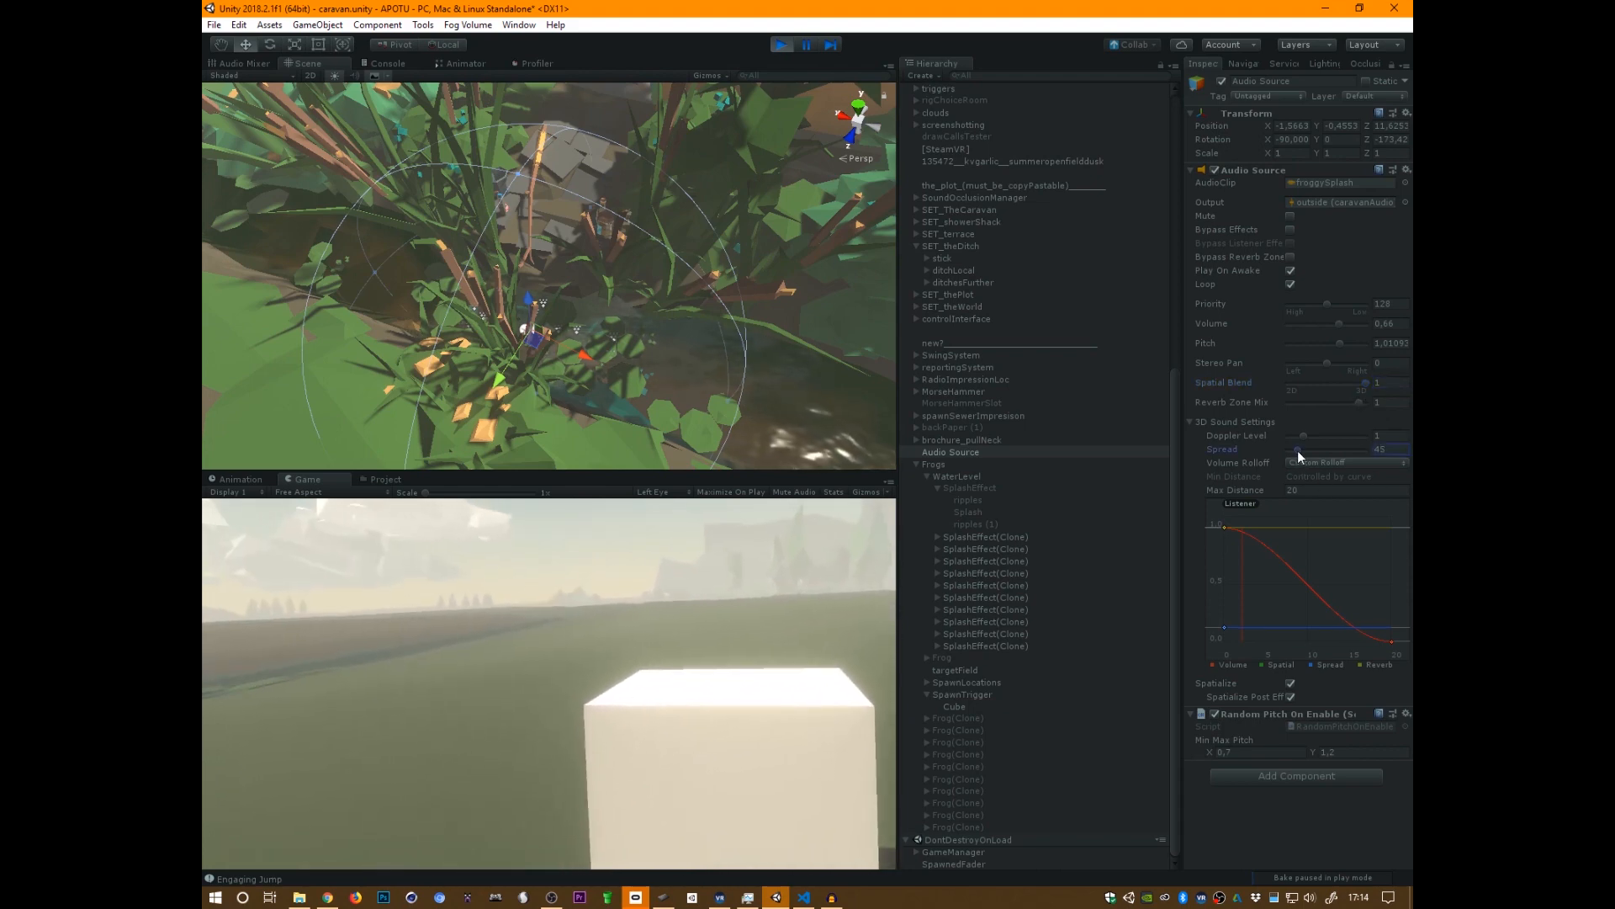
mouse_move(1298, 451)
mouse_down()
mouse_move(1353, 456)
mouse_move(1307, 452)
mouse_up()
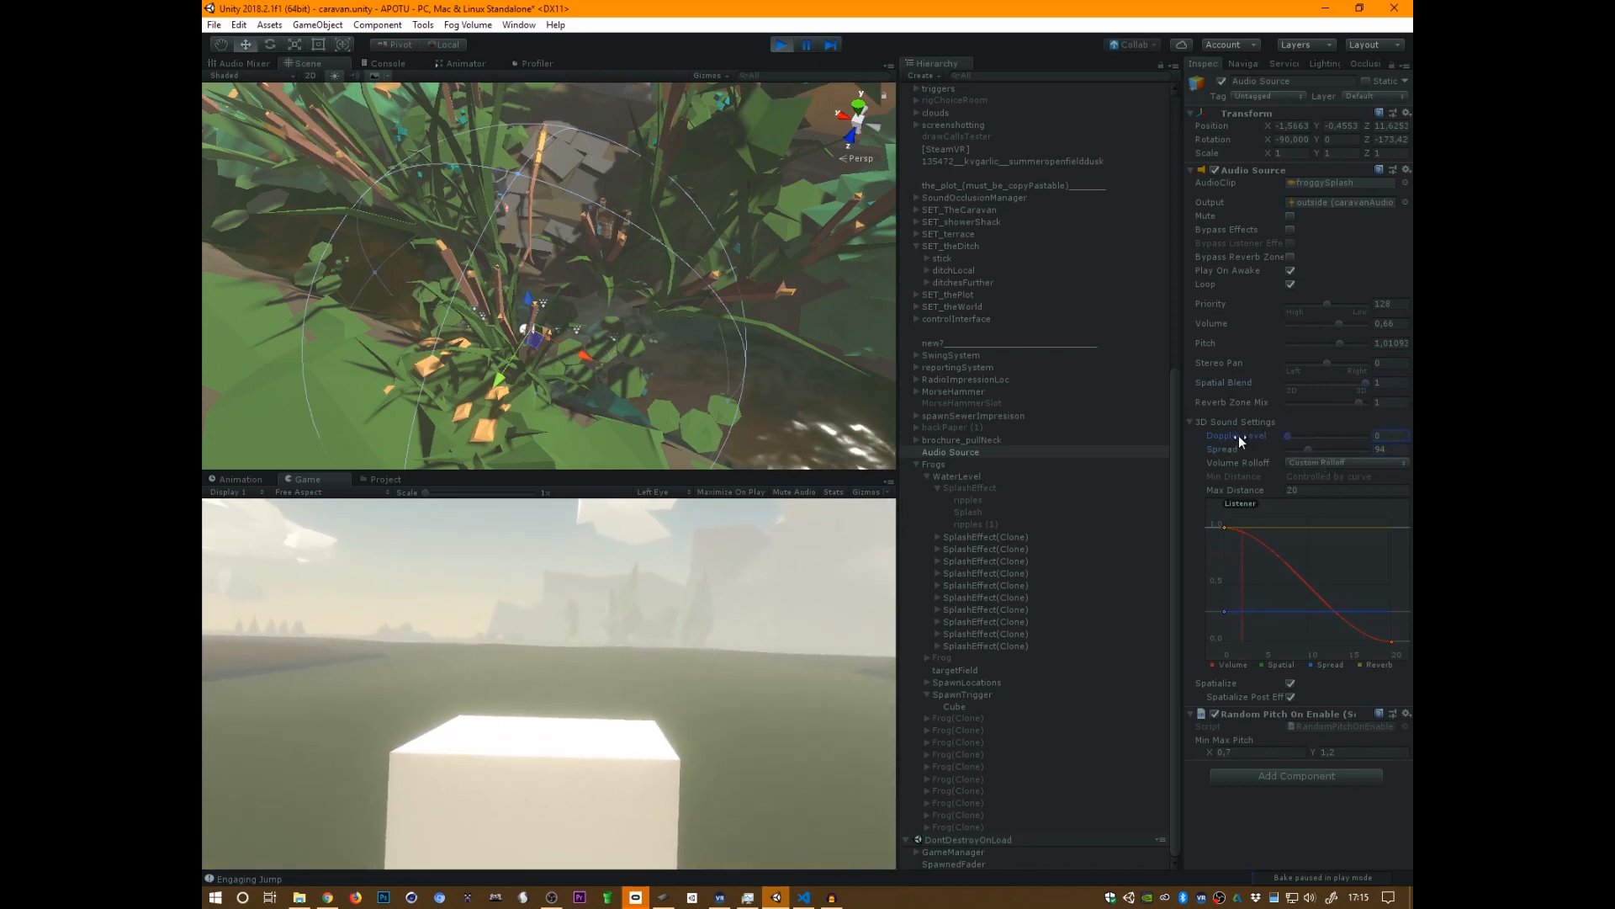
drag(1173, 440, 1099, 442)
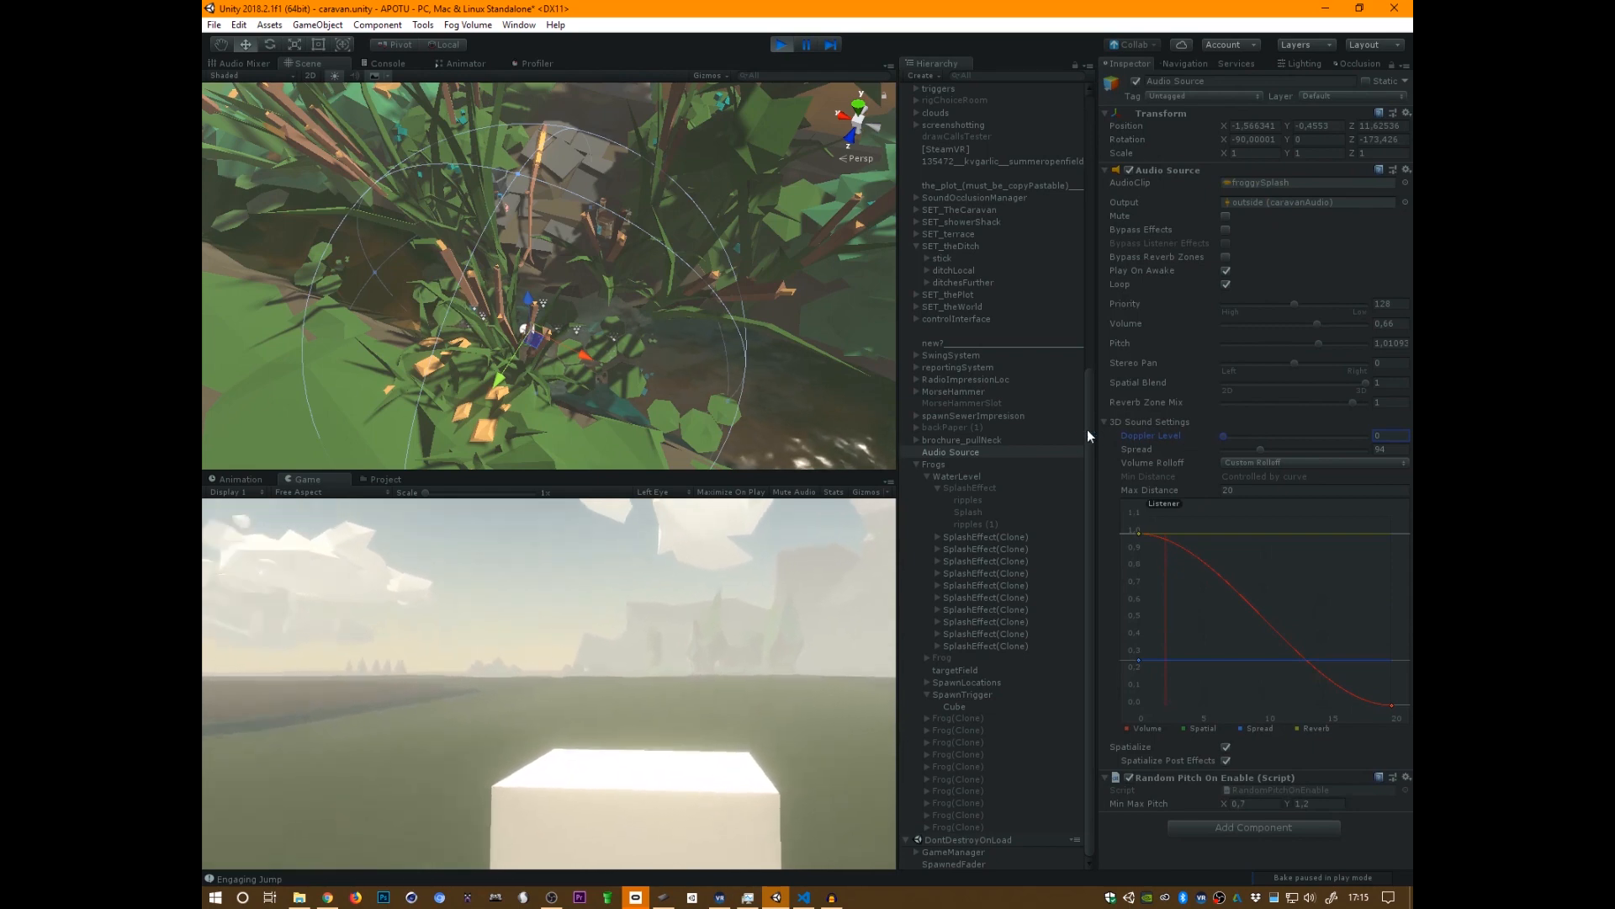
- Test the spatial sound by moving the looping Audio Source around the ditch, ending at about X -1.197, Y 0.012, Z 11.691
alt+drag(625, 346, 675, 254)
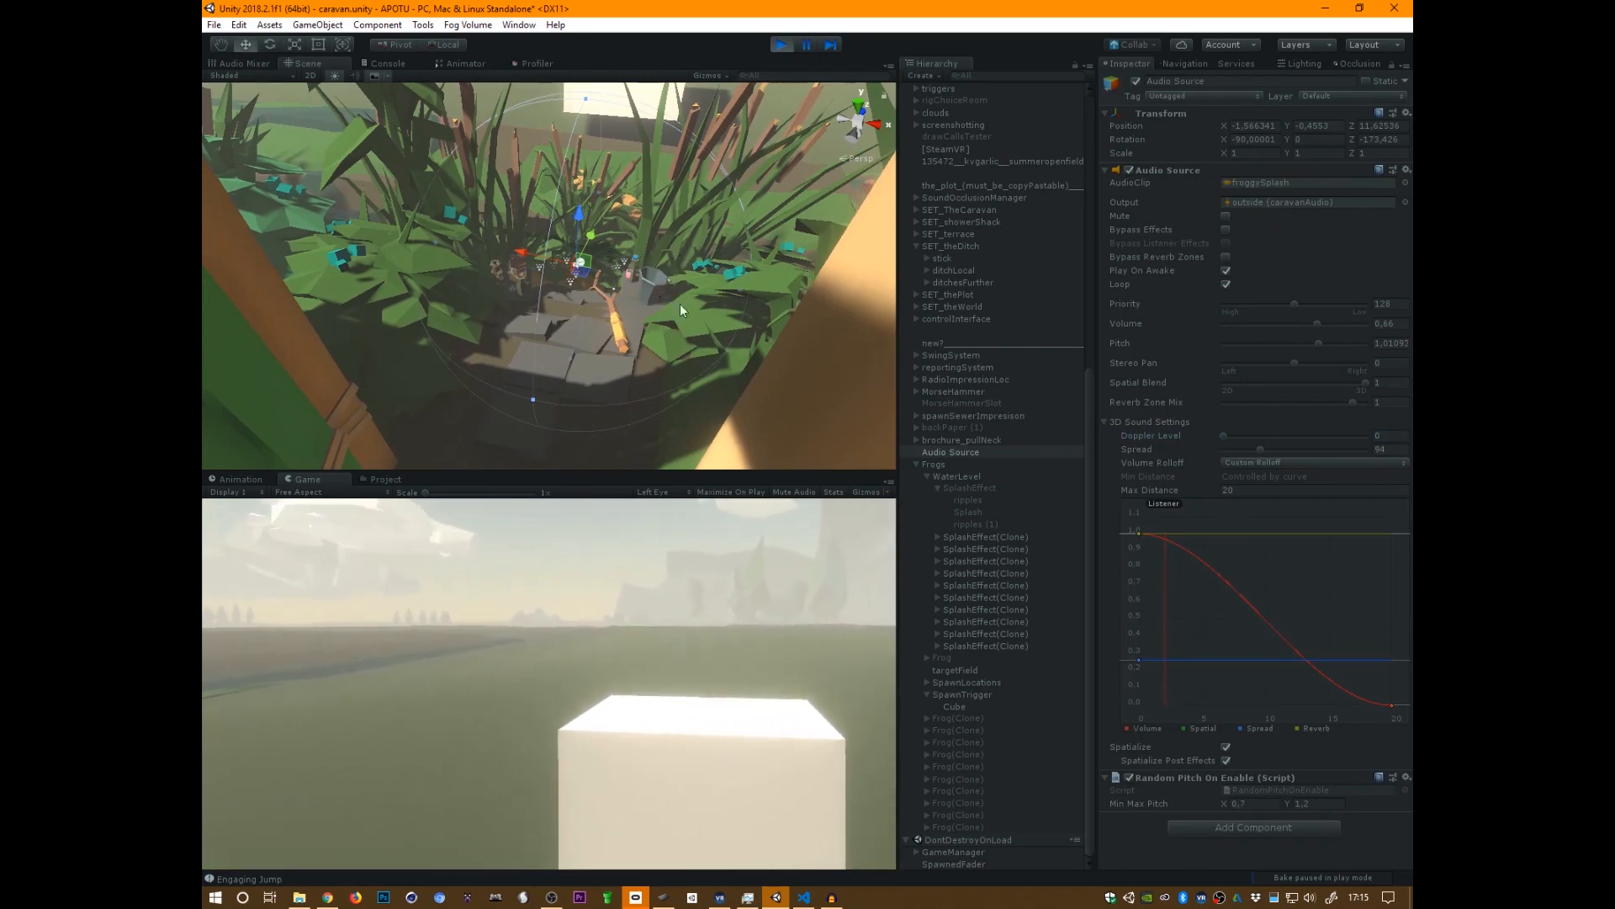
alt+drag(680, 305, 577, 283)
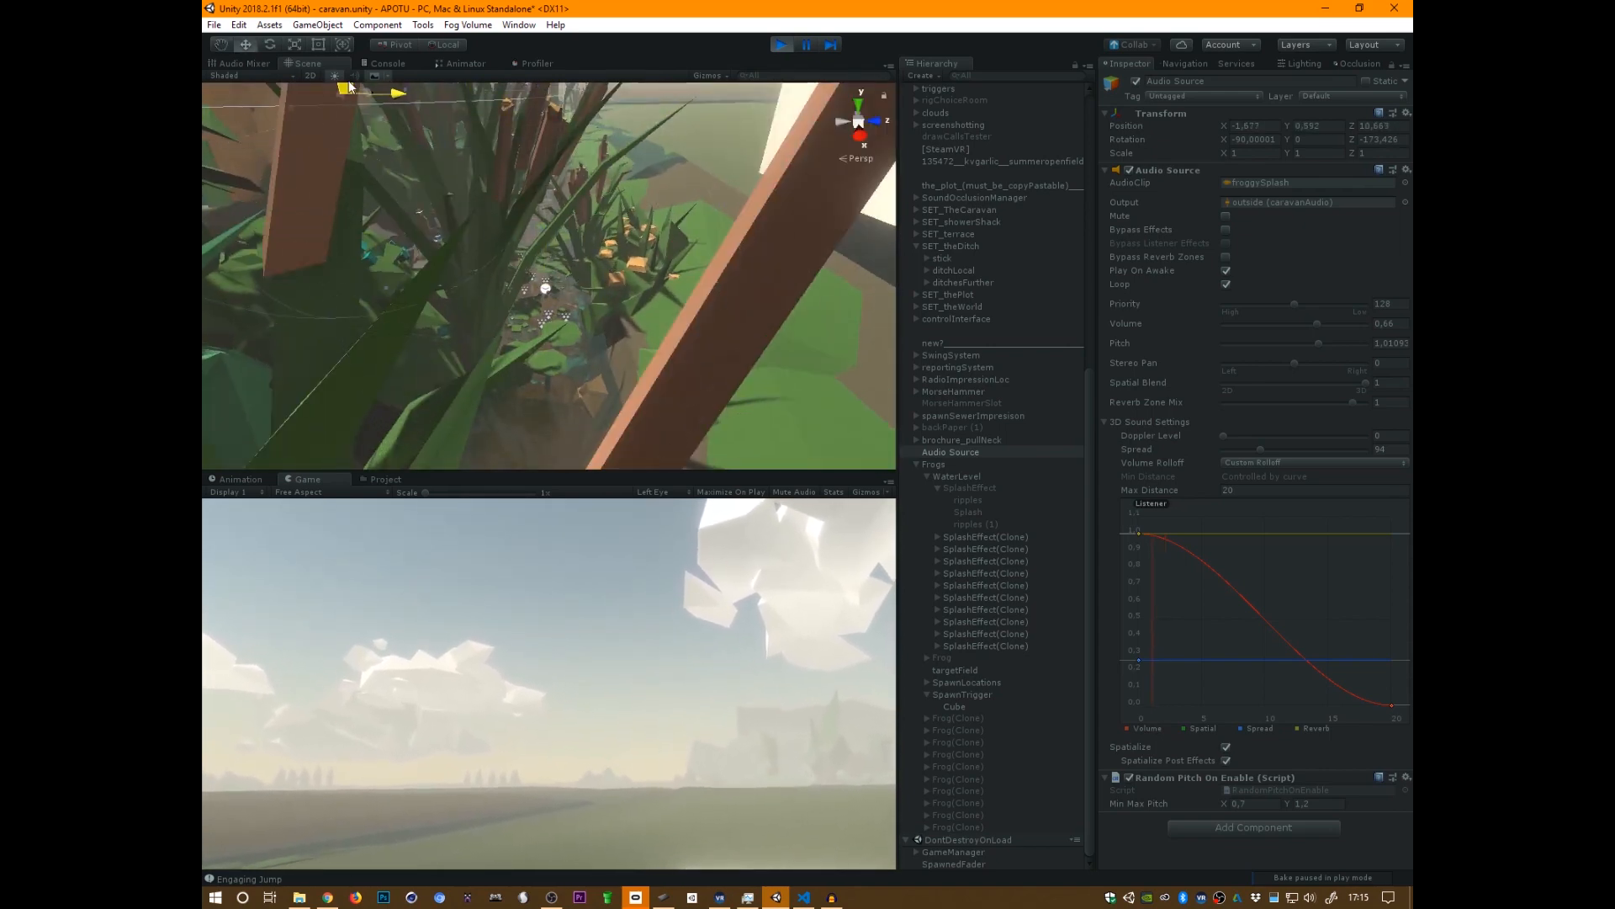
alt+drag(380, 202, 657, 308)
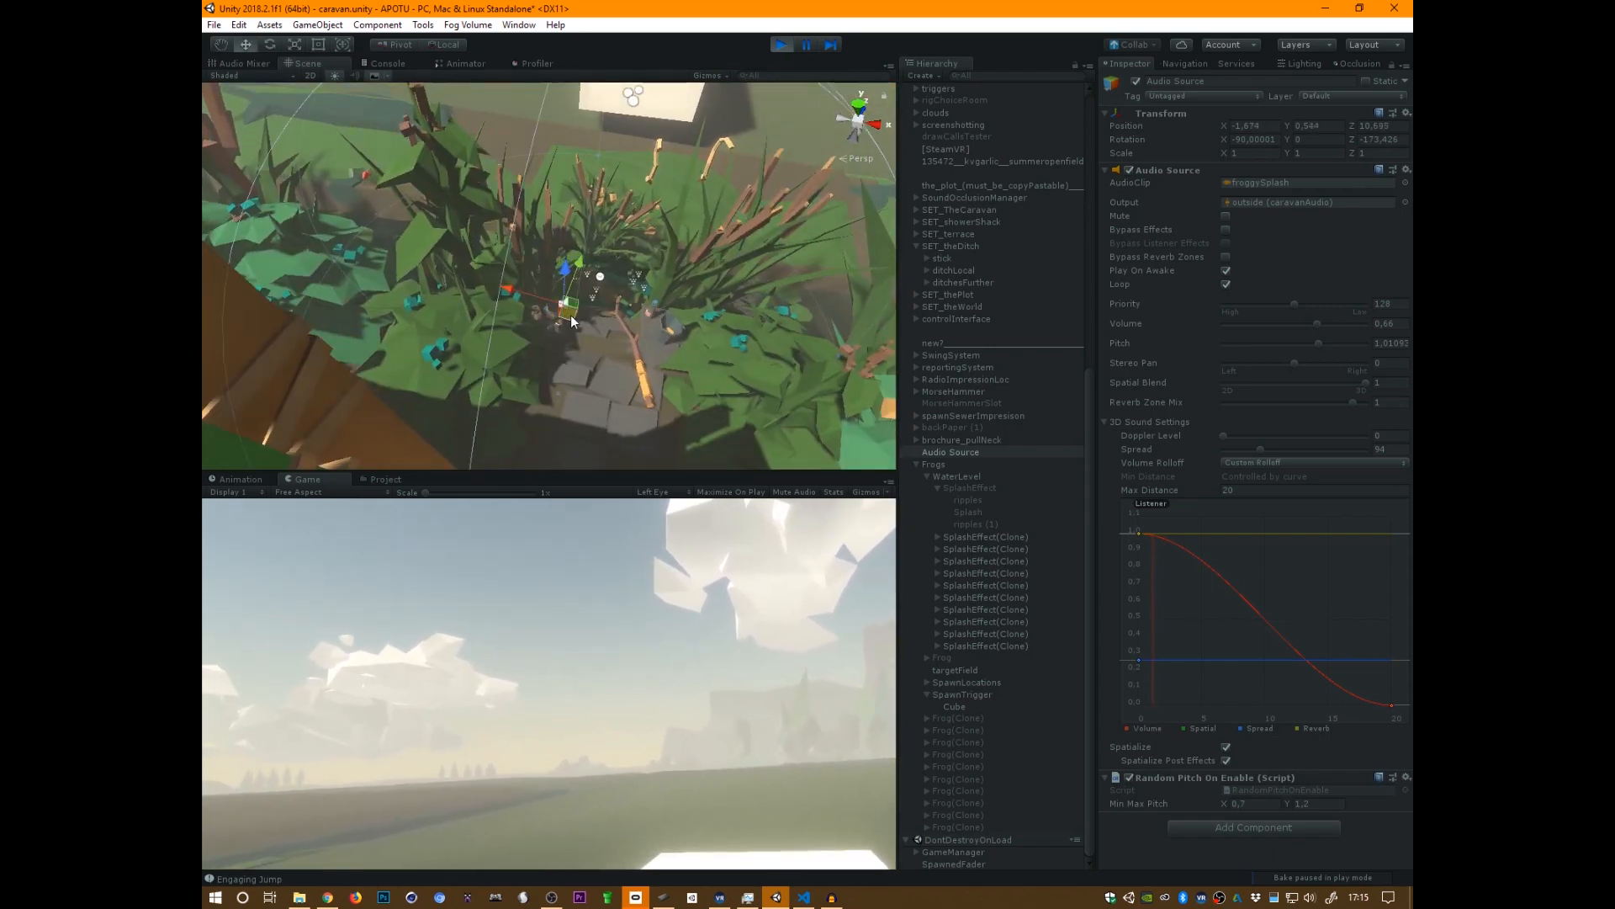
alt+drag(772, 329, 765, 125)
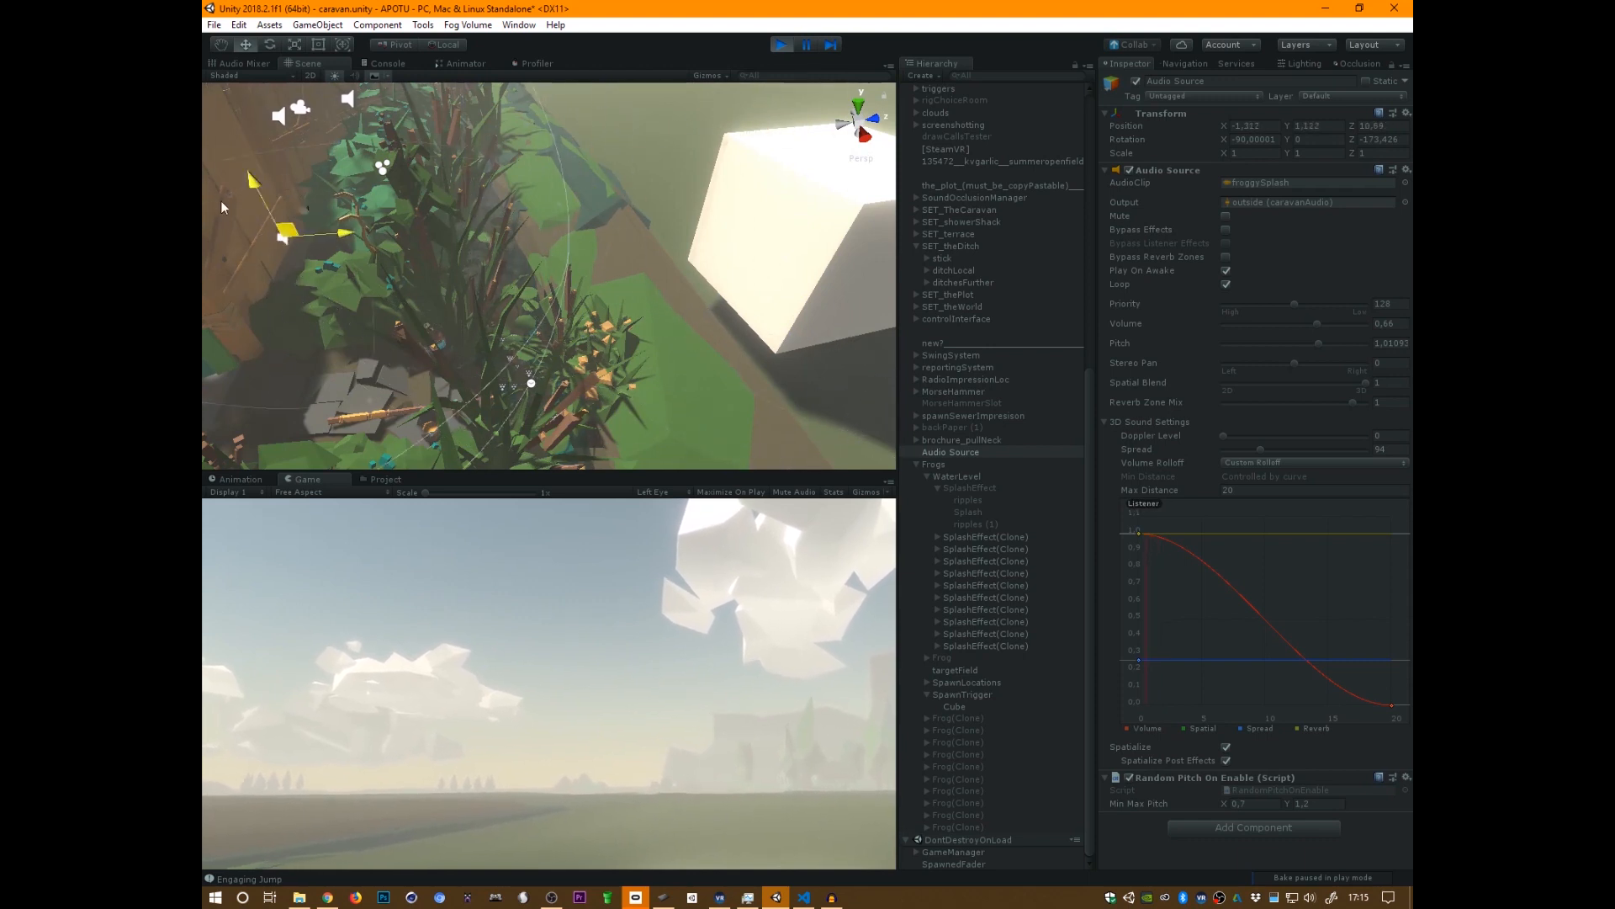
drag(213, 168, 707, 310)
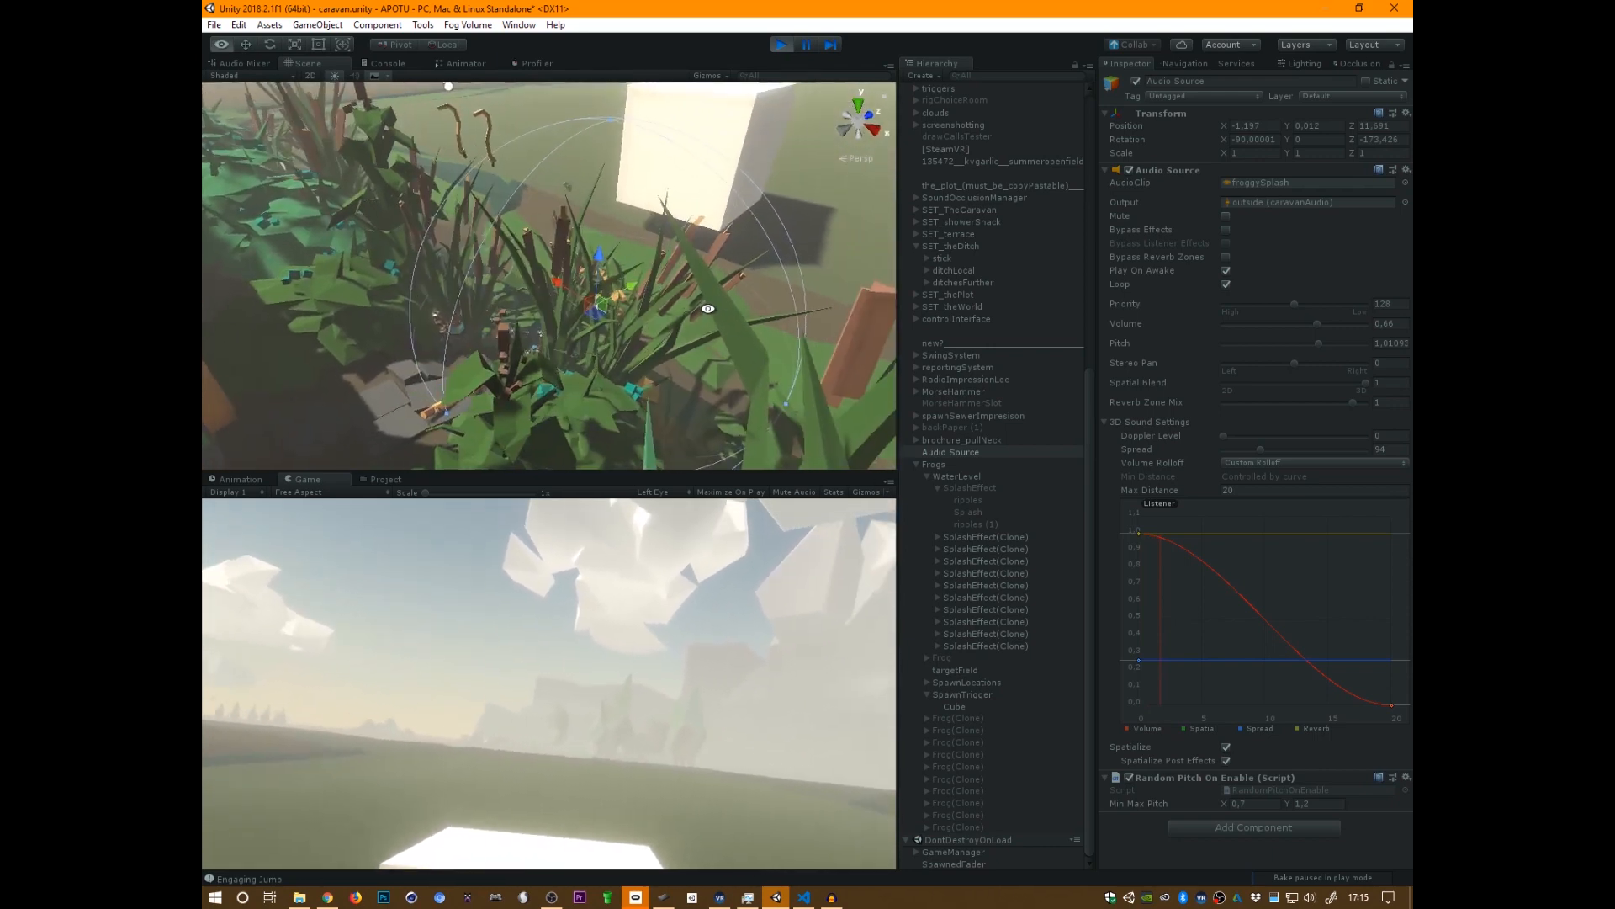
- Lower the Audio Source's volume to about 0.501, copy its component values, stop the scene and apply them to the edit-mode Audio Source
click(1319, 325)
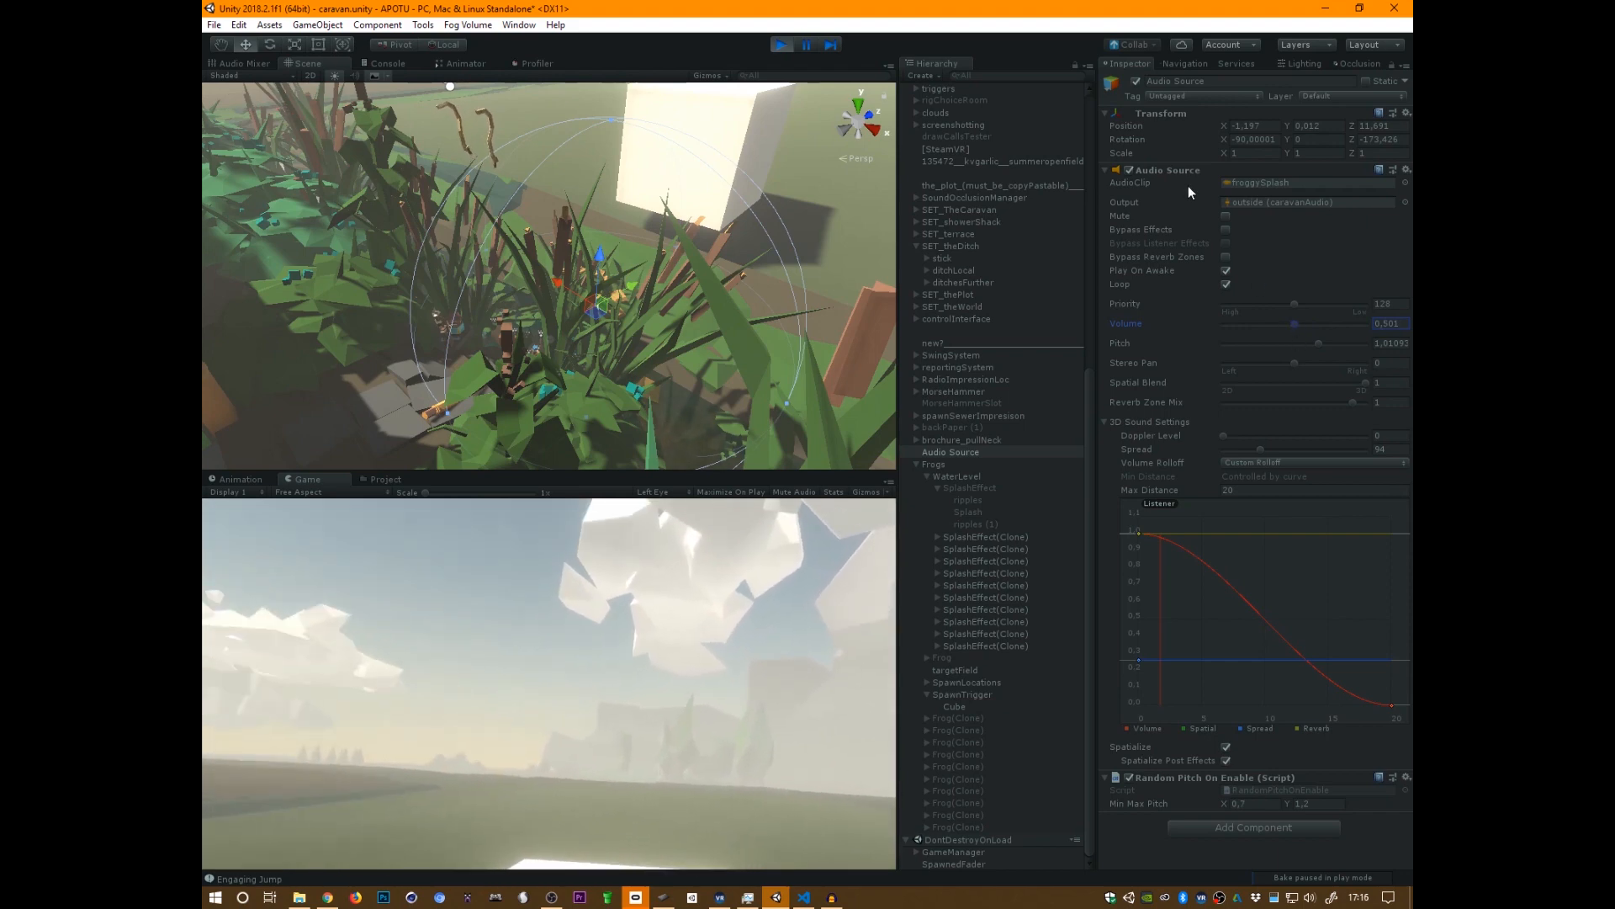
right_click(1173, 170)
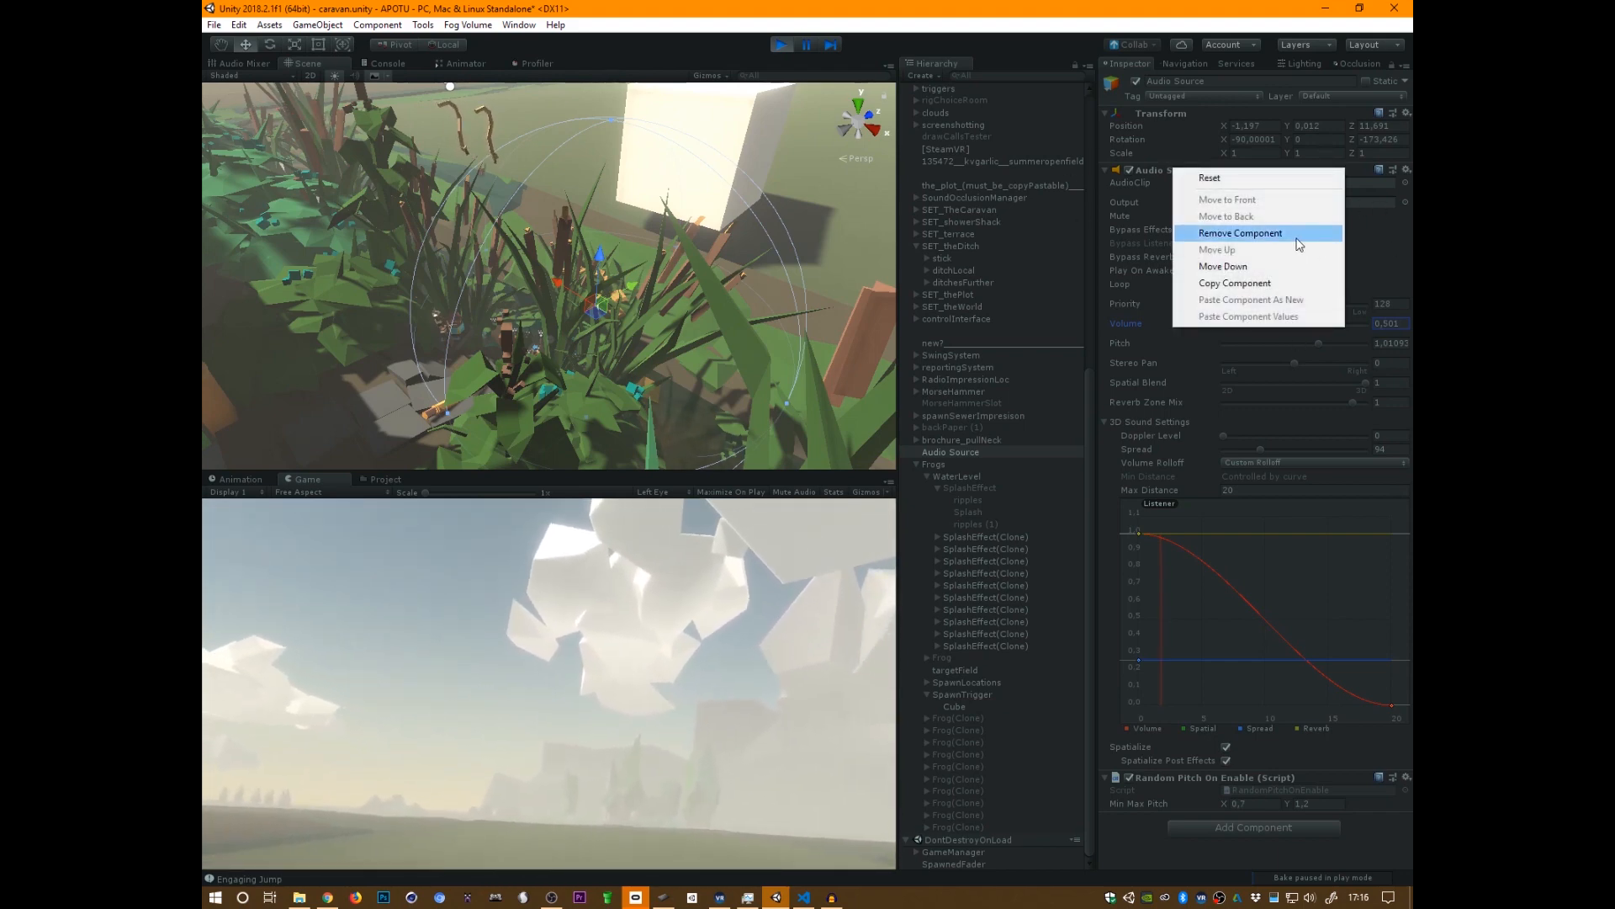
click(1287, 287)
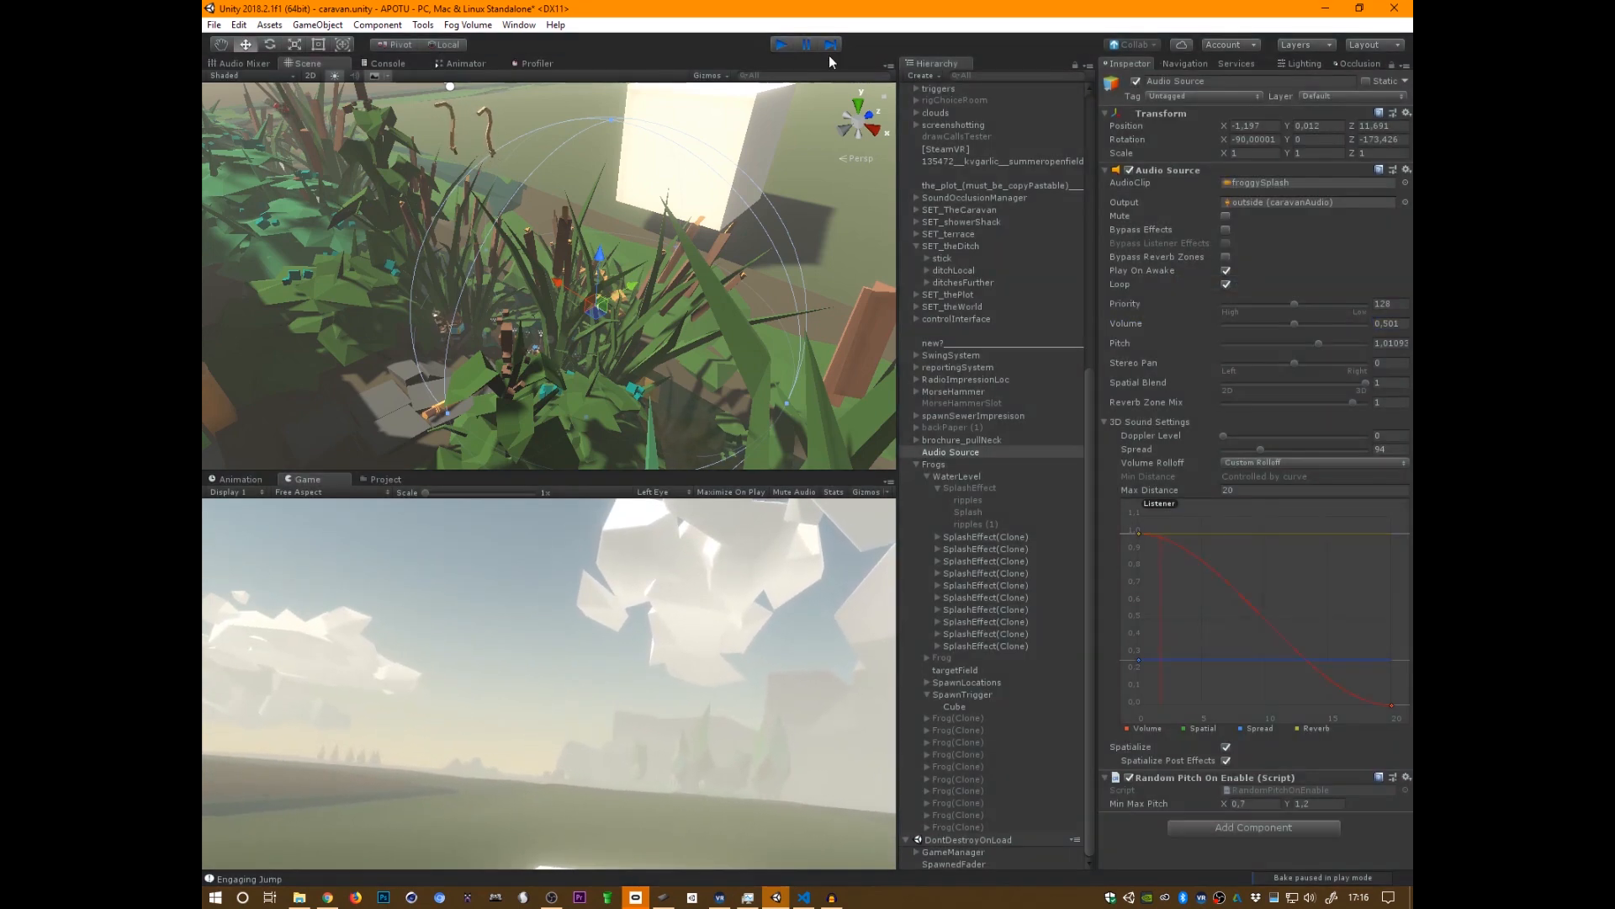
key(ctrl+p)
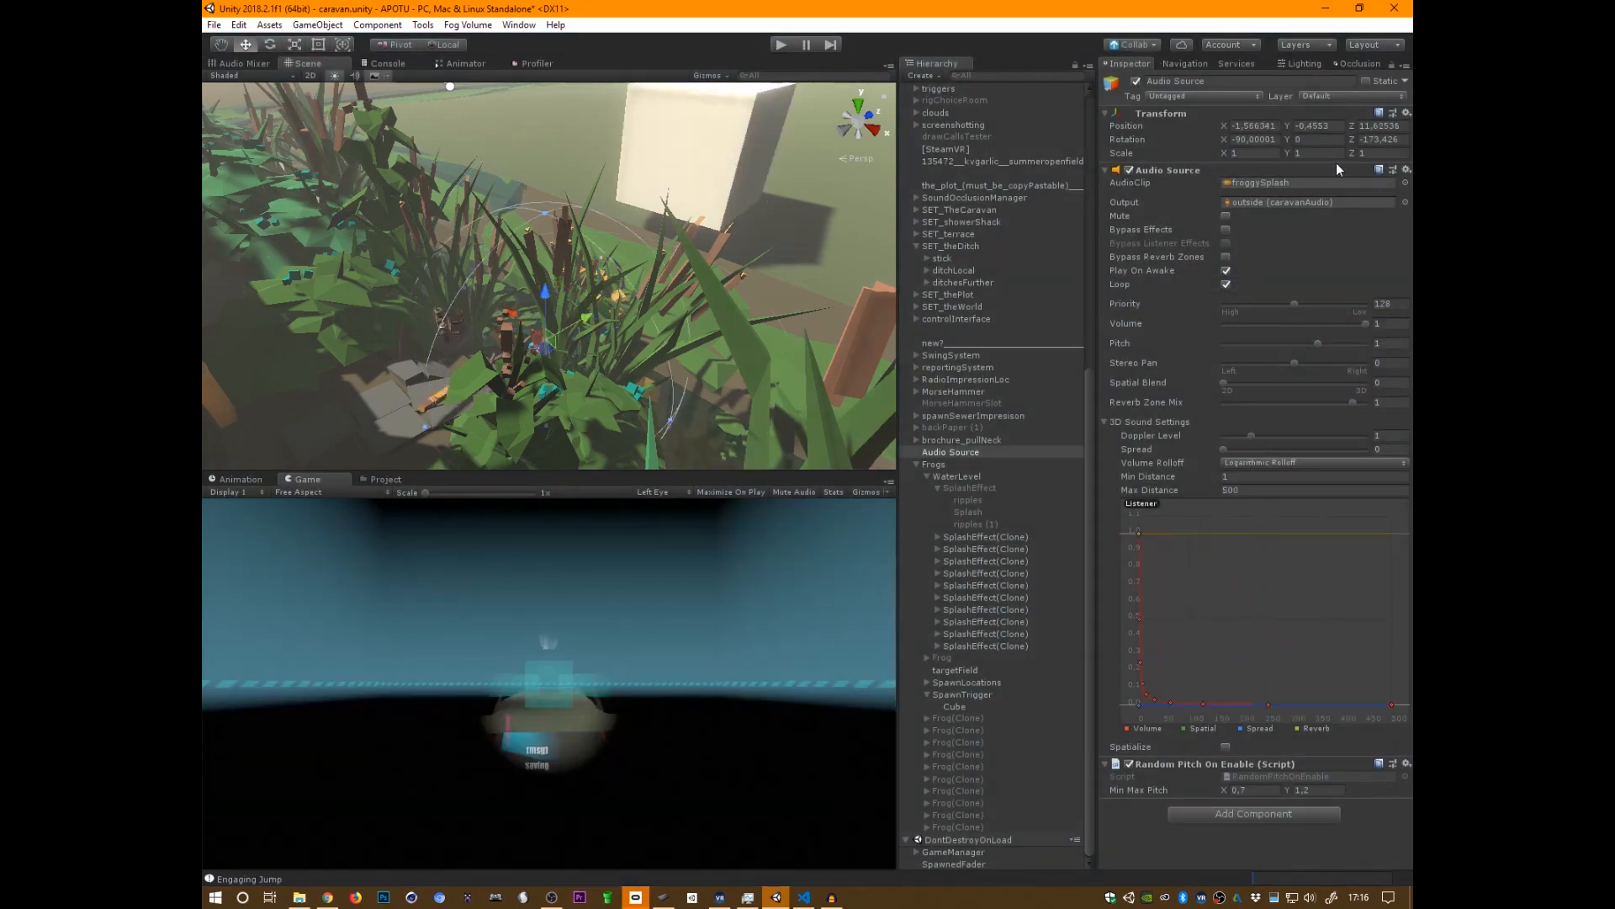
right_click(1184, 170)
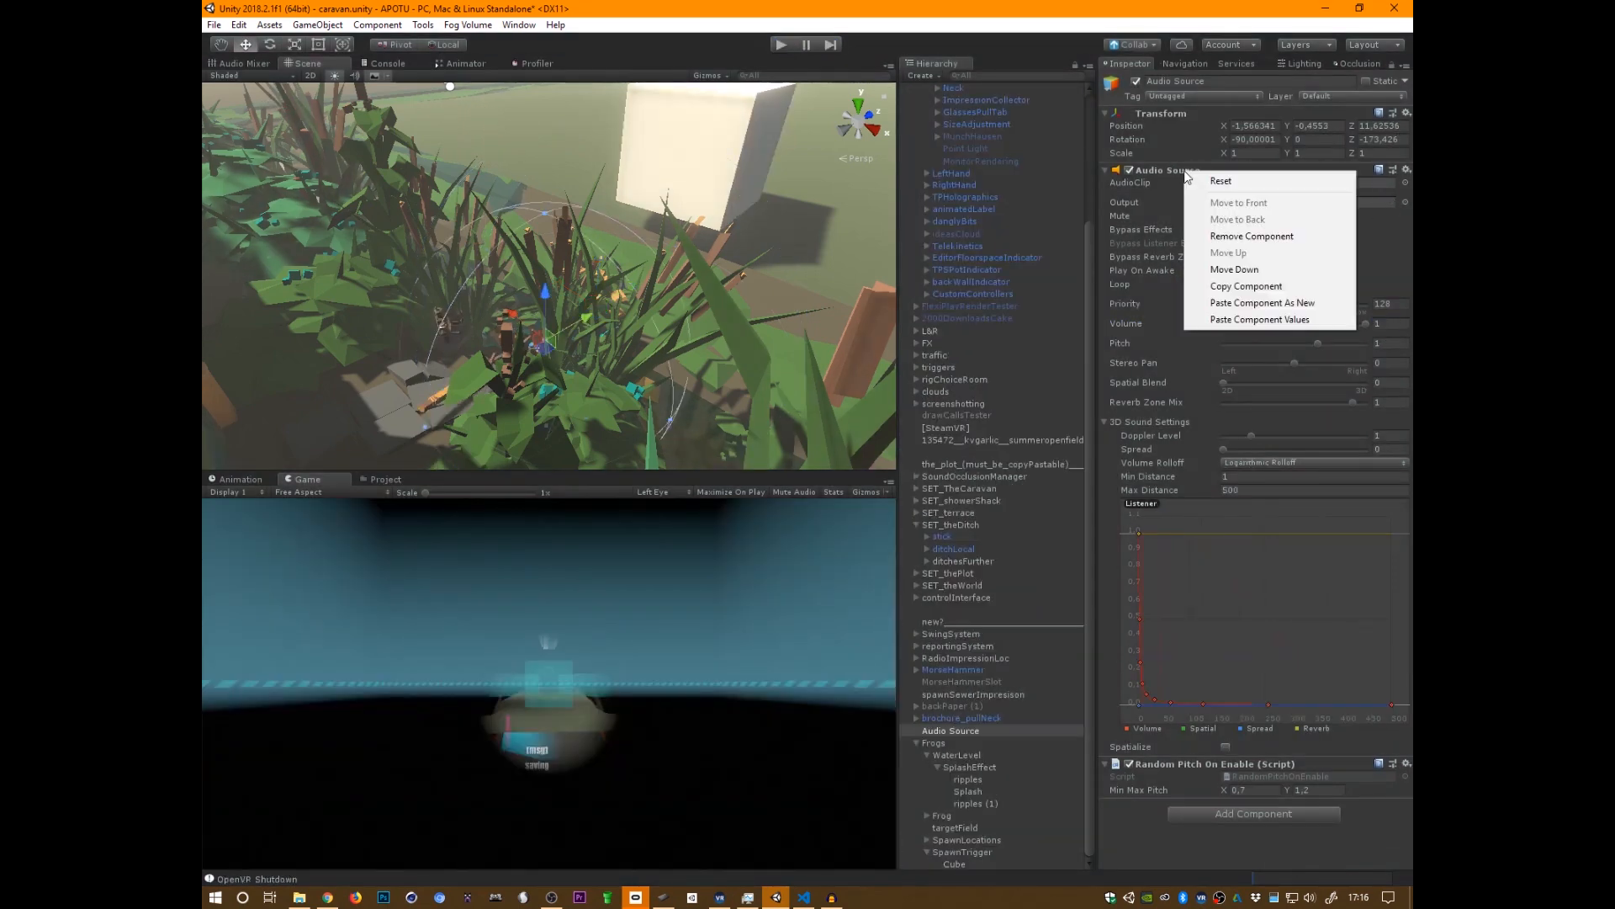
click(1331, 320)
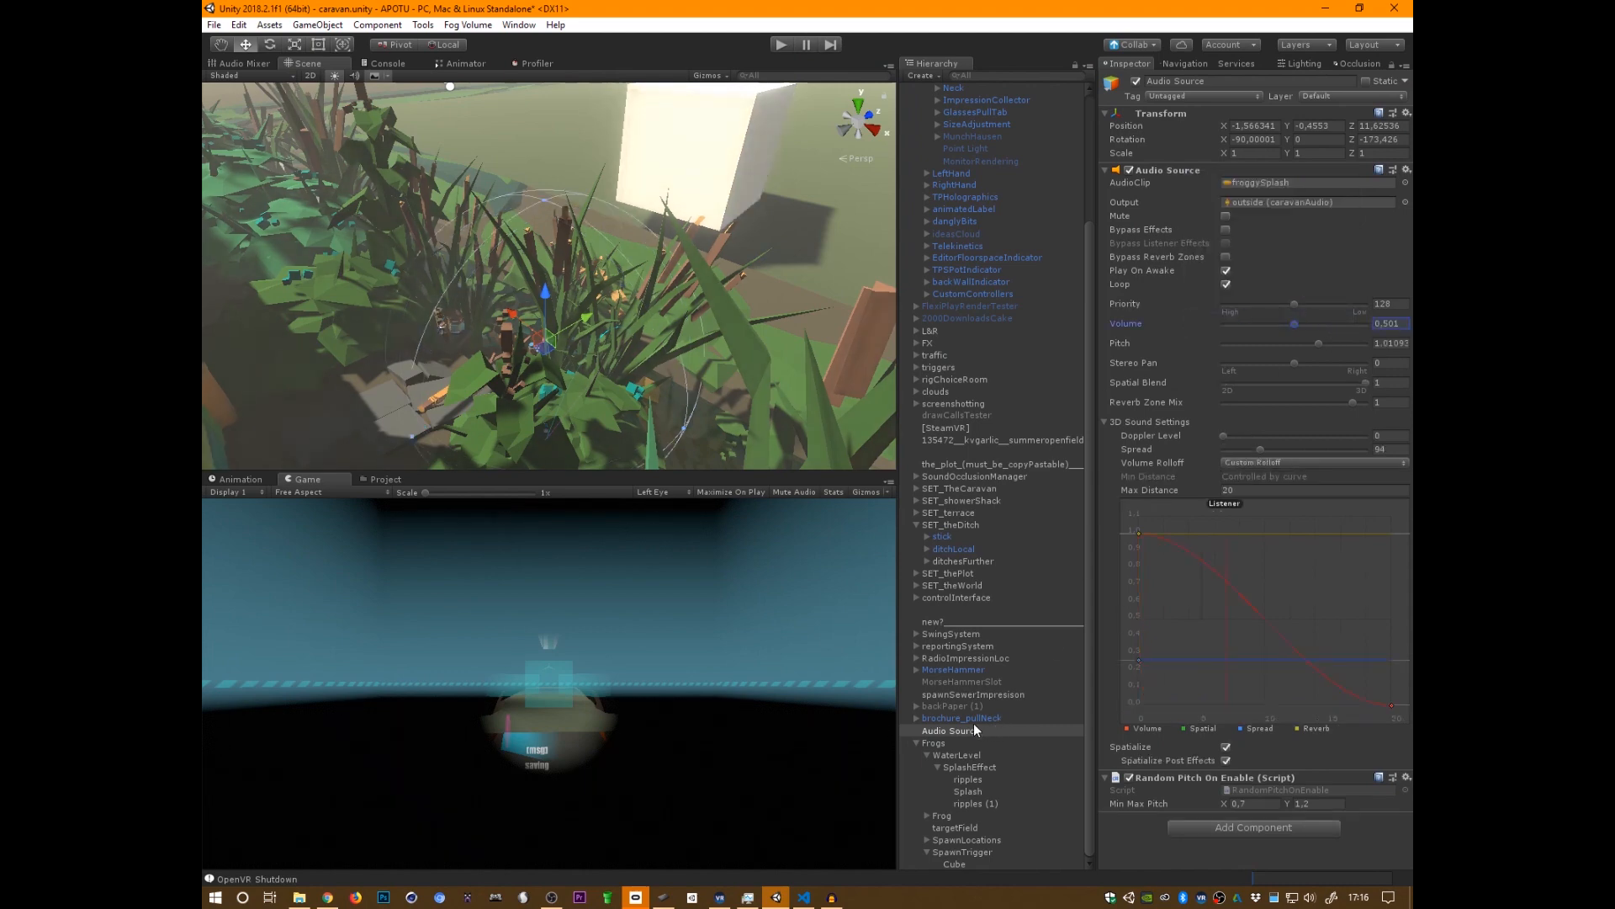
- Return the Audio Source to SplashEffect with zeroed position and rotation and Loop disabled, testing the splash sound in play mode
drag(961, 730, 987, 814)
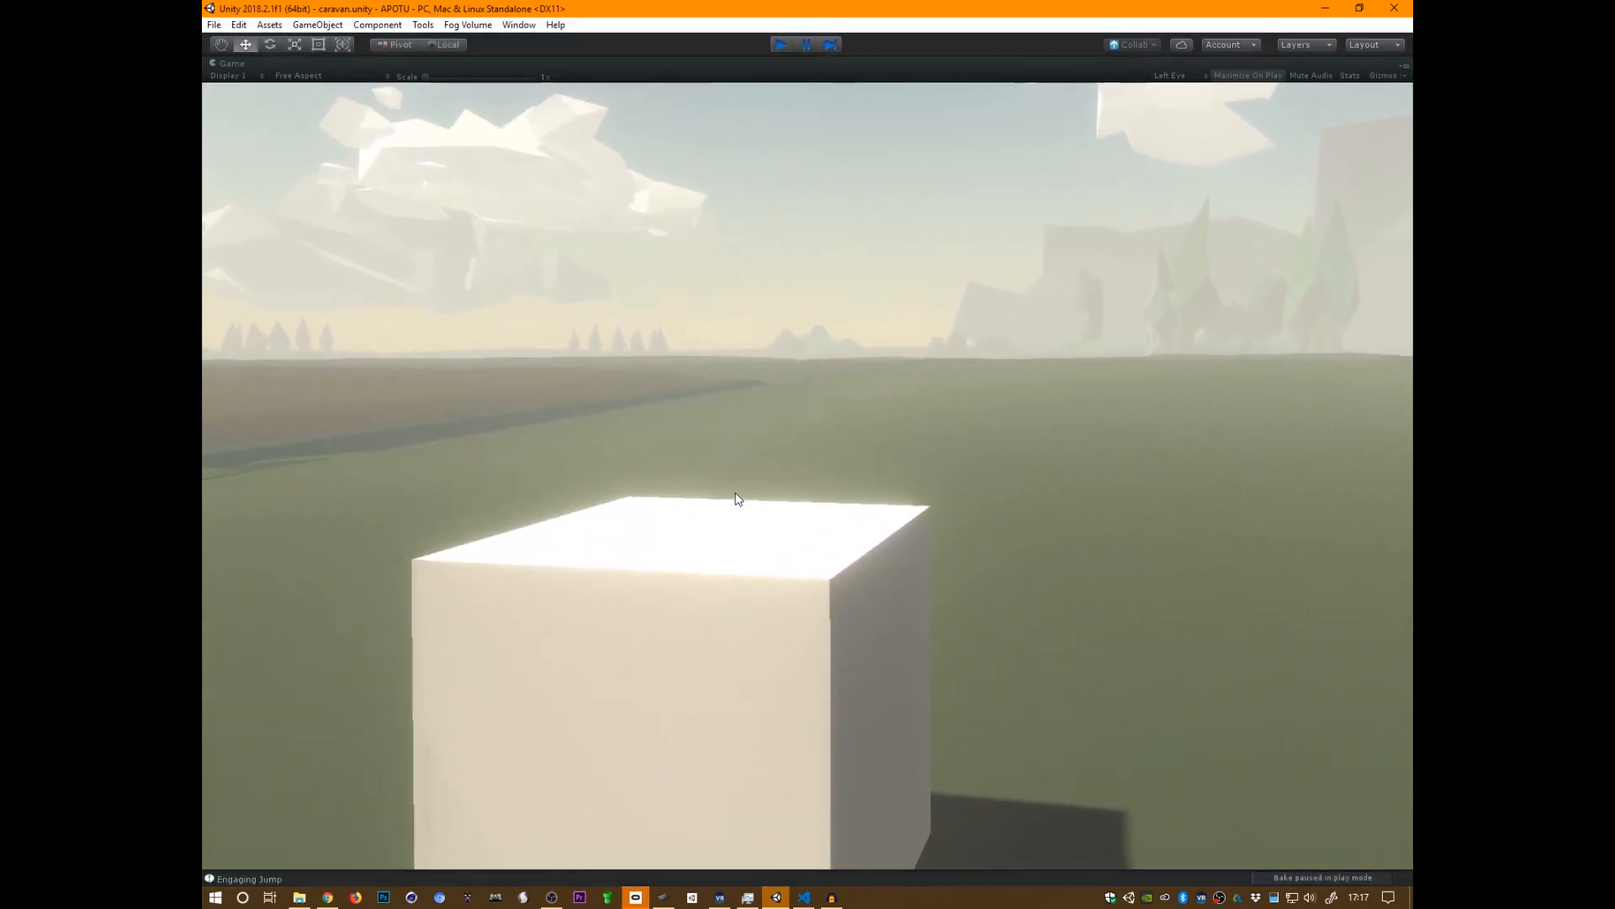
key(ctrl+p)
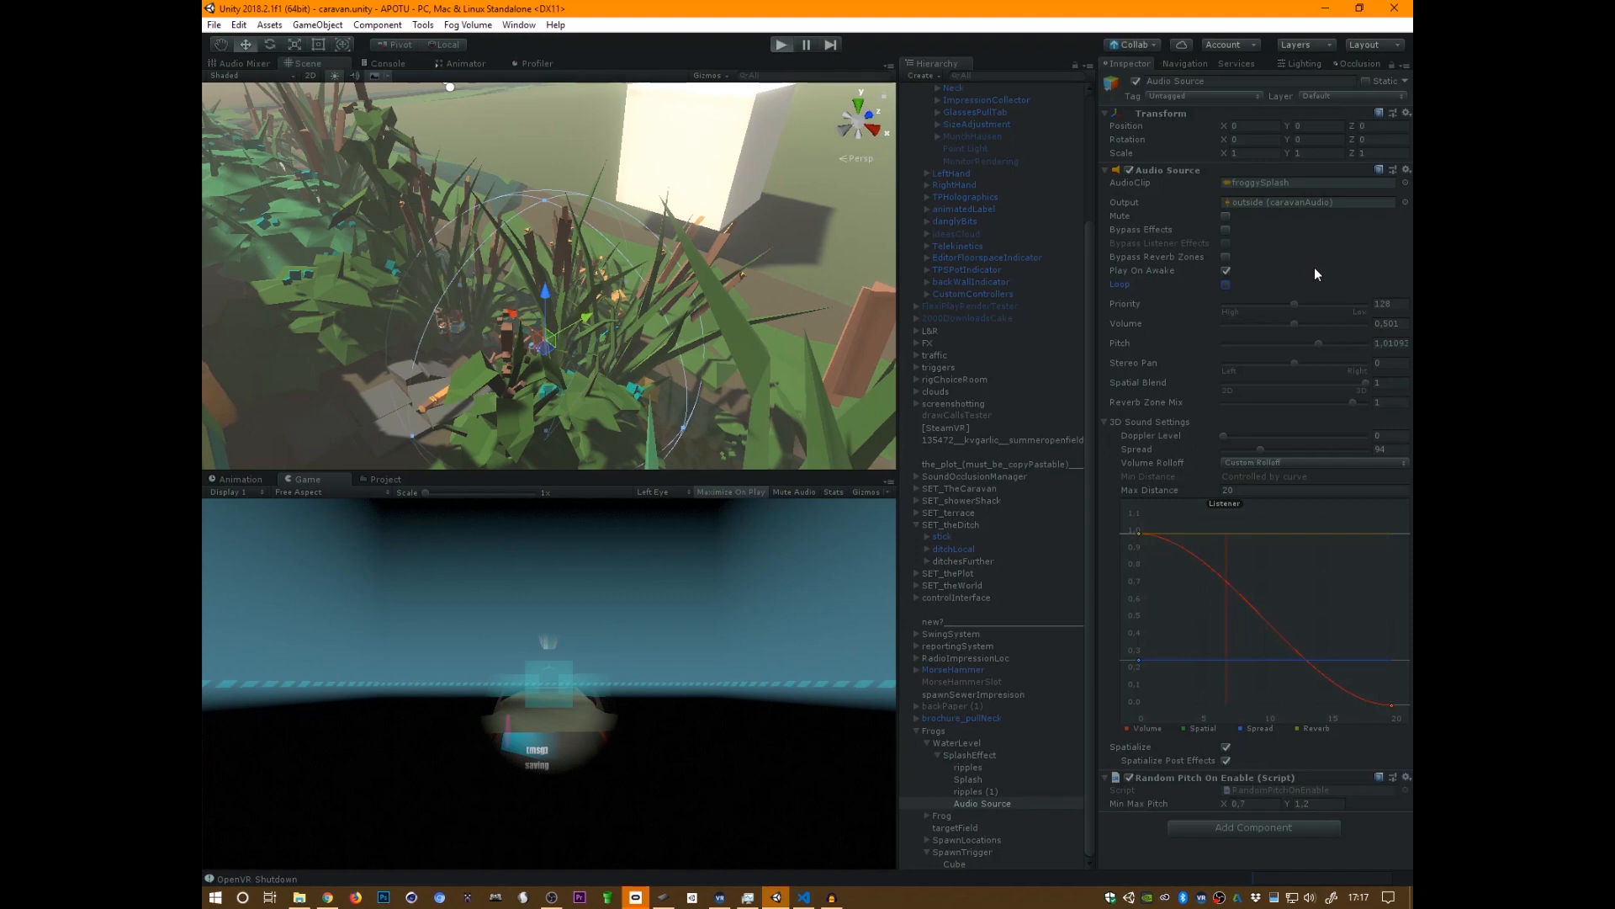
key(ctrl+p)
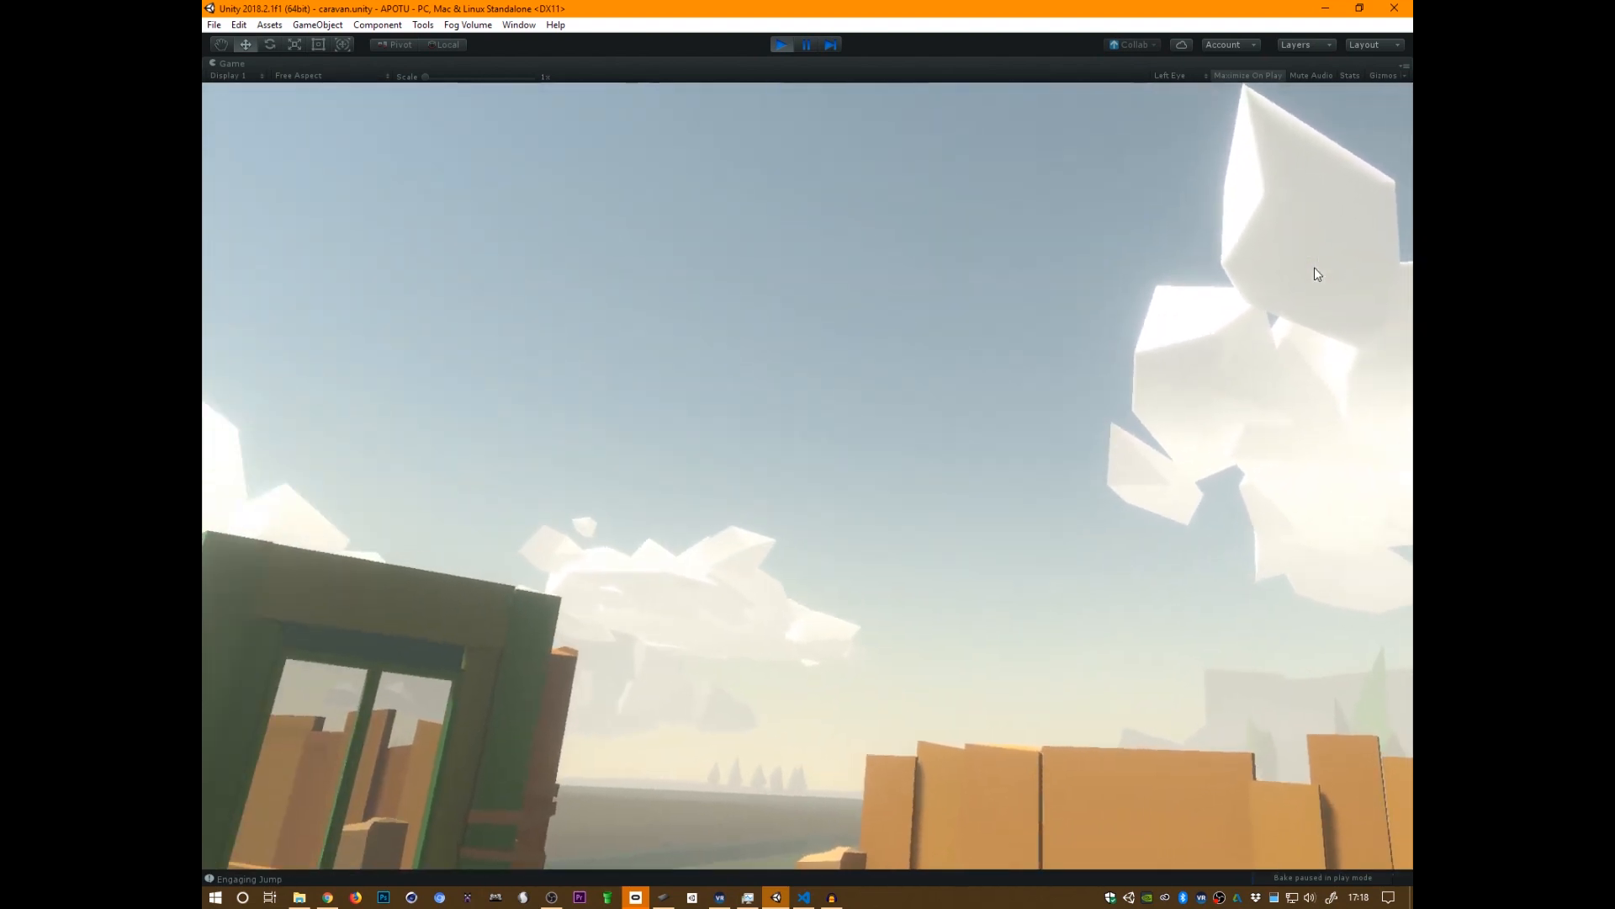
key(ctrl+p)
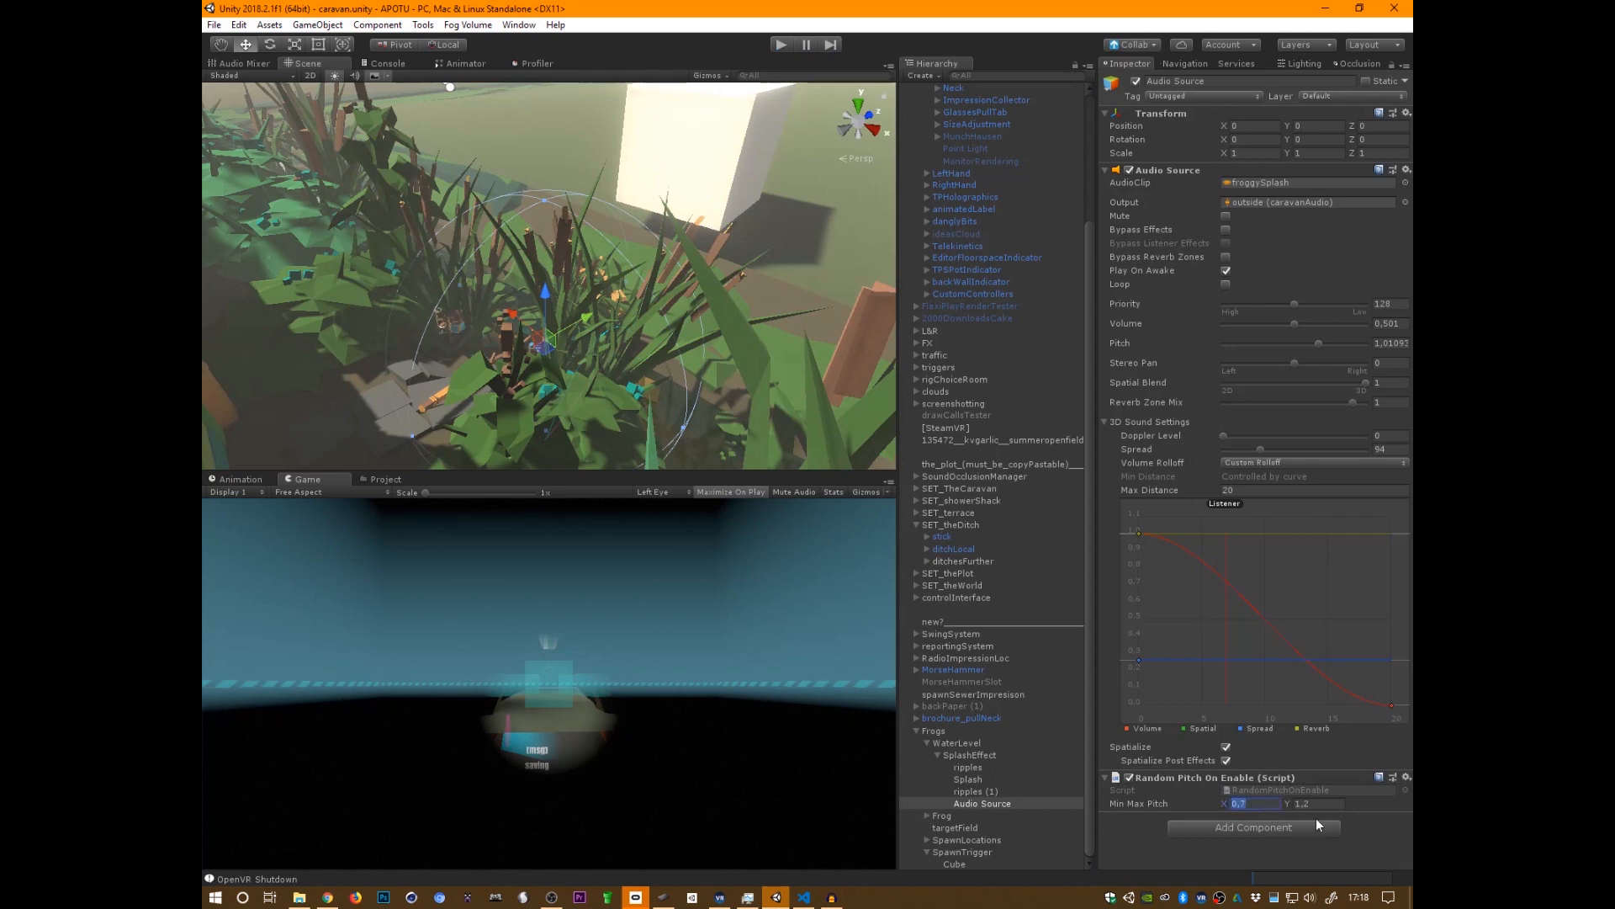
- Set the minimum of Random Pitch On Enable to 0.5 and test the pitch variation in play mode
text(0,5)
key(Tab)
key(ctrl+p)
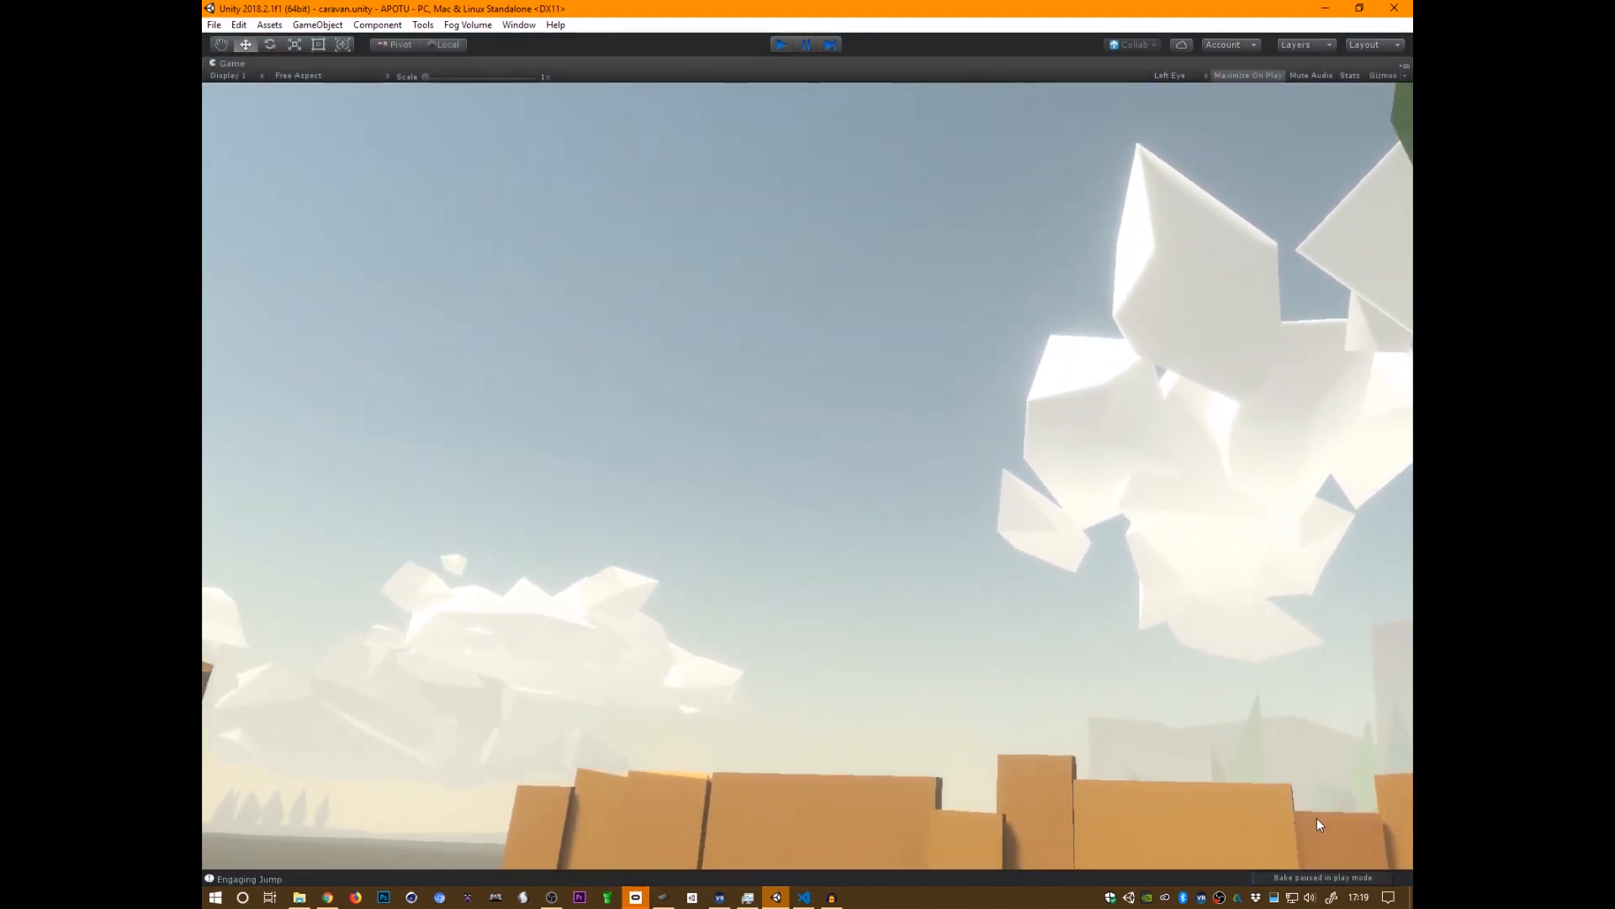
key(ctrl+p)
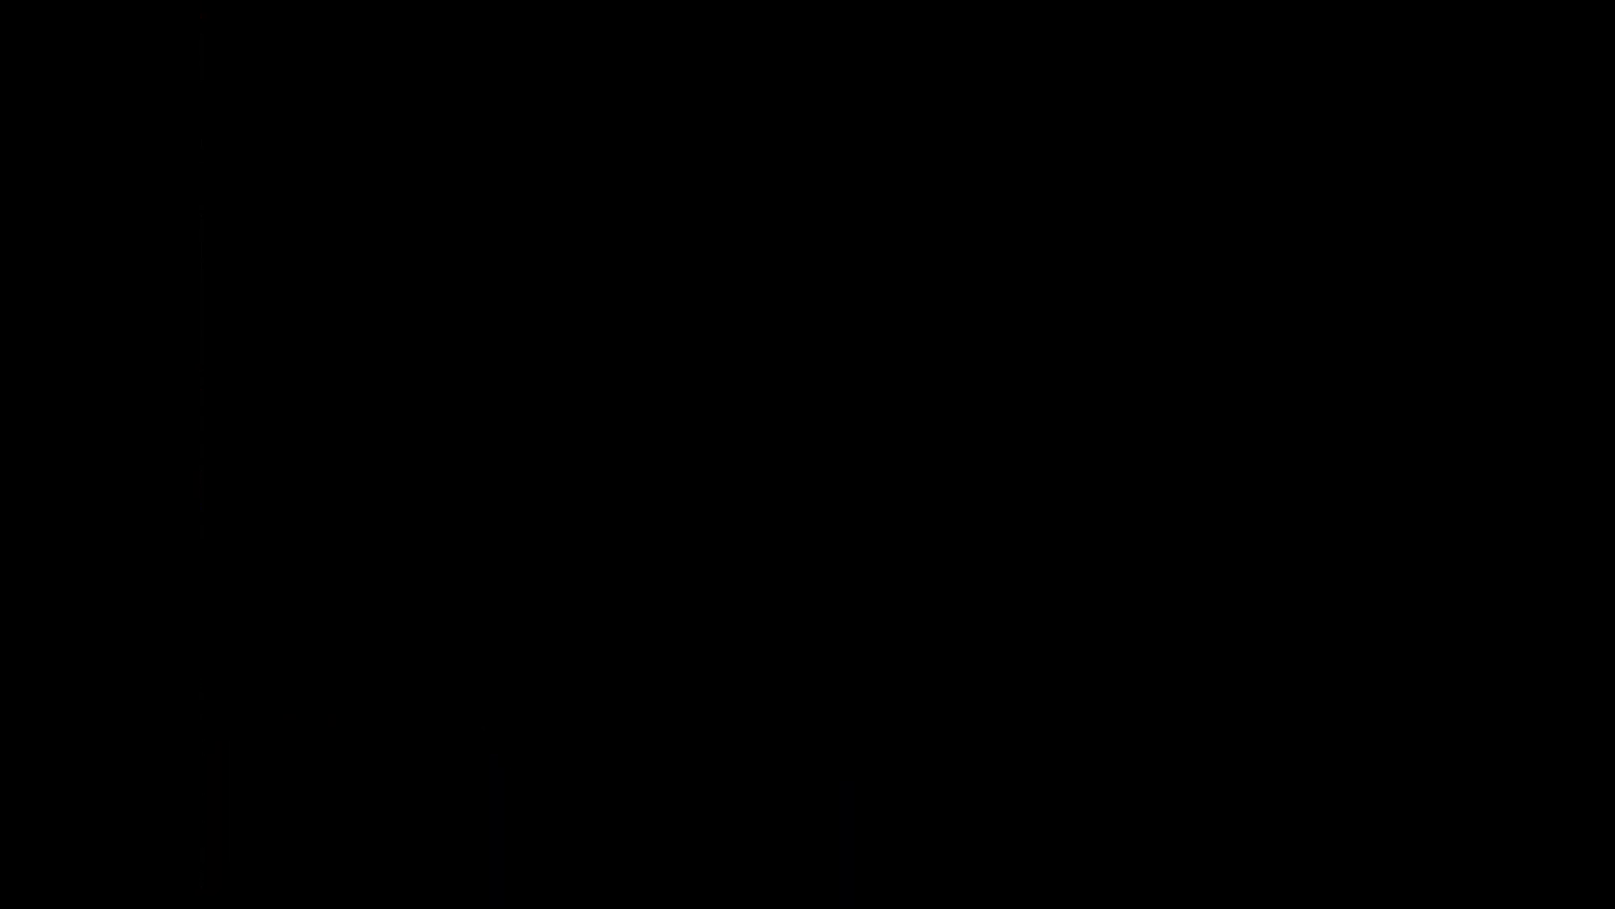
- Preview the froggySplash, froggySplash2, froggySplash3 and froggySplash4 clips in the project's audio folder
alt+drag(403, 288, 516, 328)
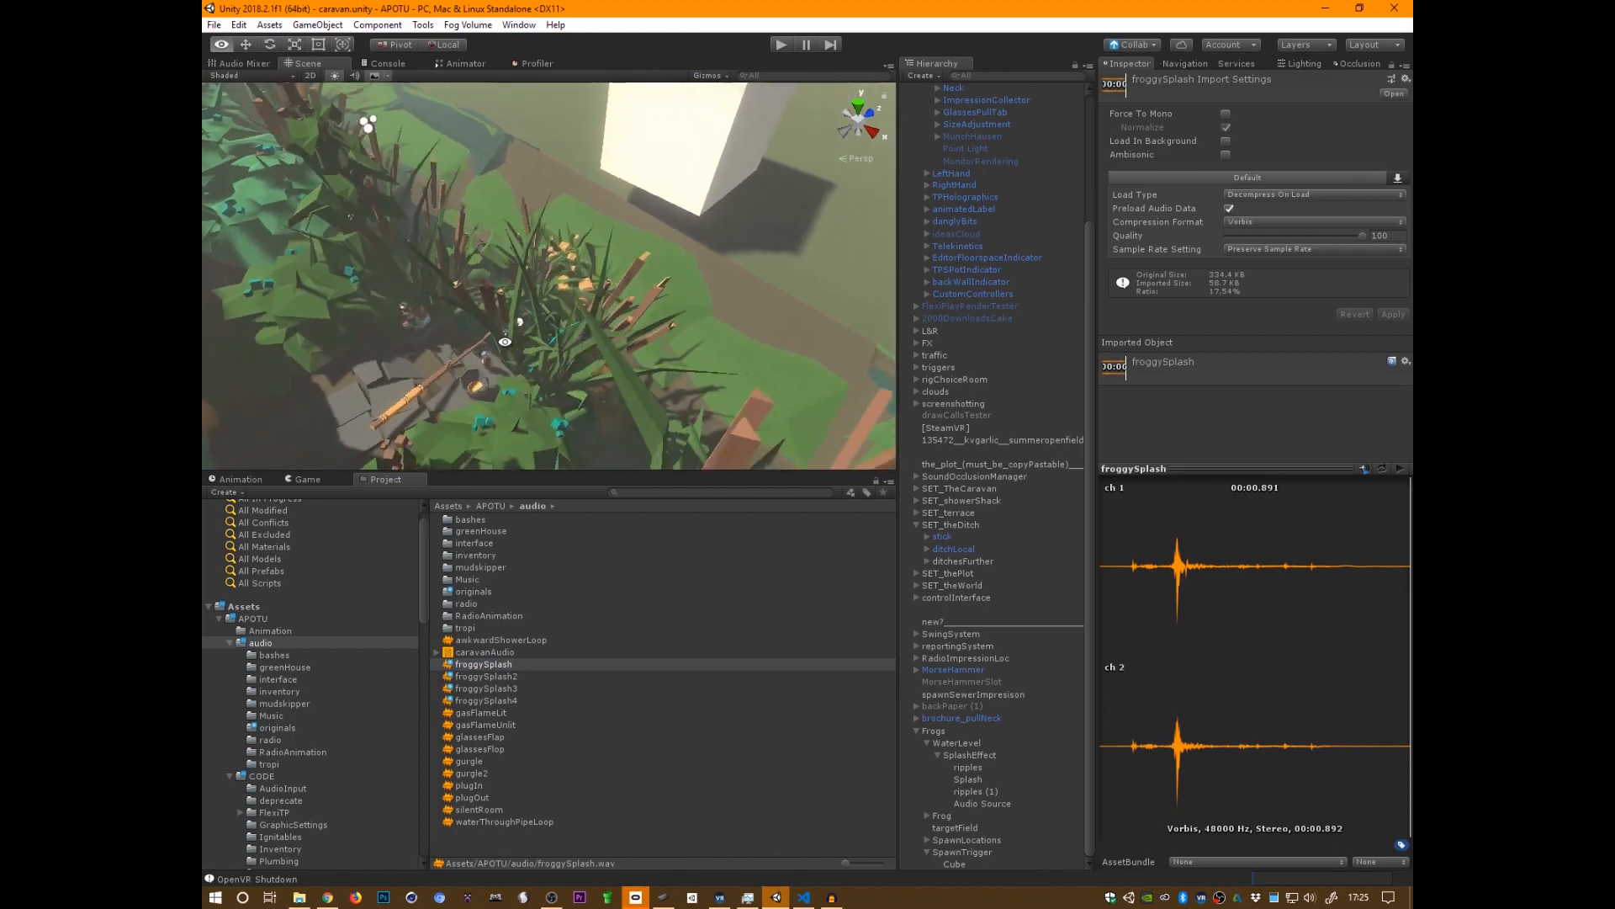
alt+drag(410, 319, 551, 324)
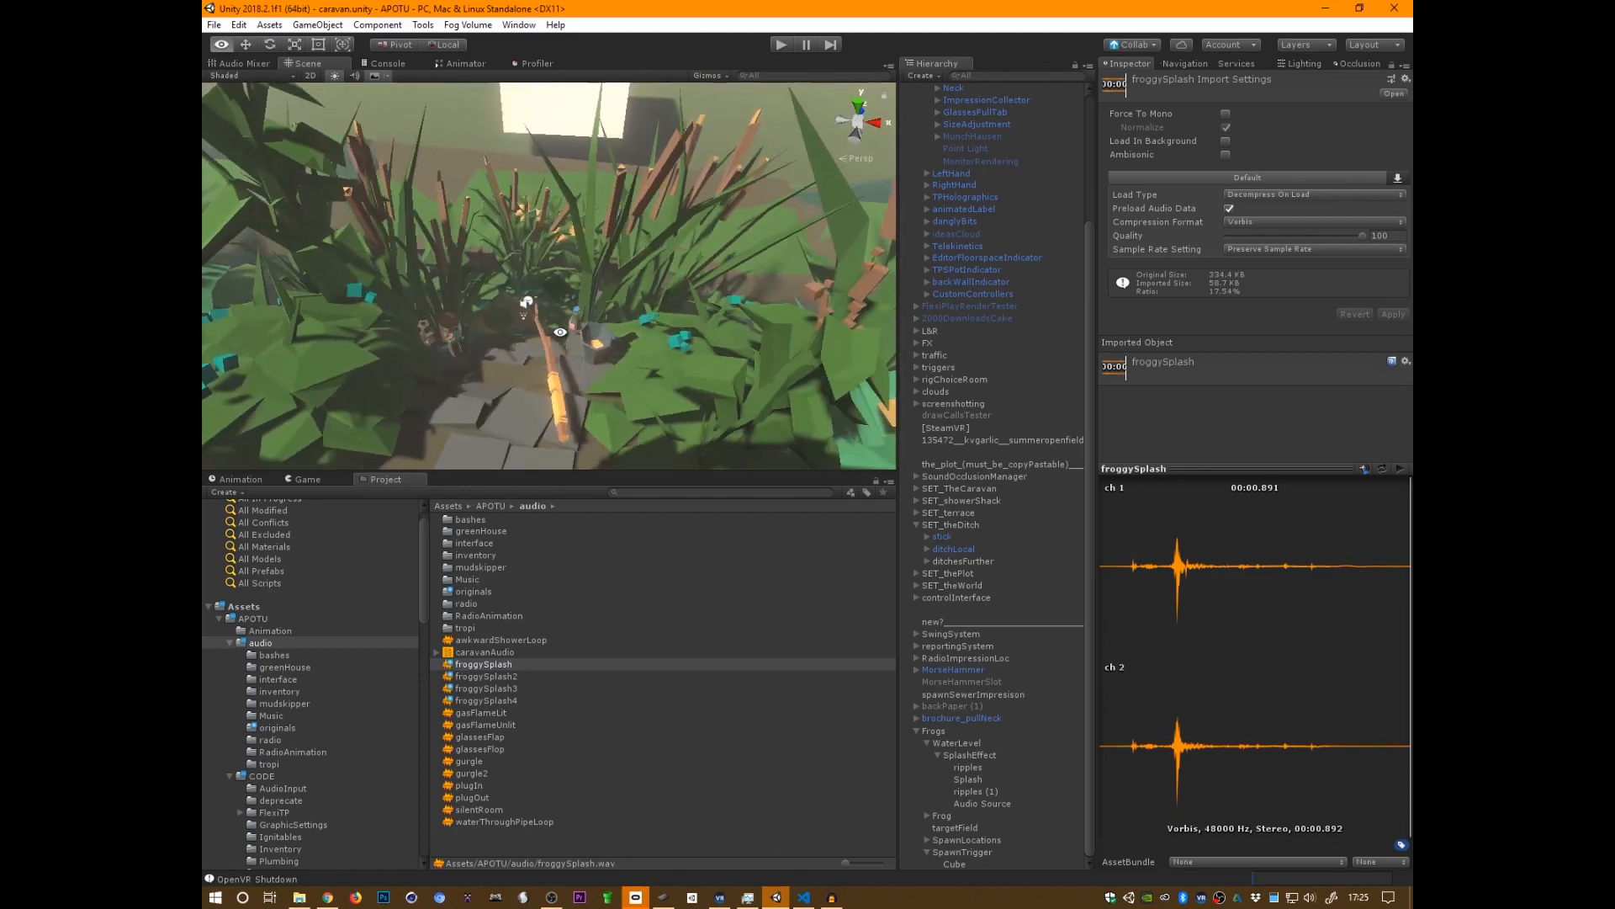
middle_drag(551, 324, 658, 332)
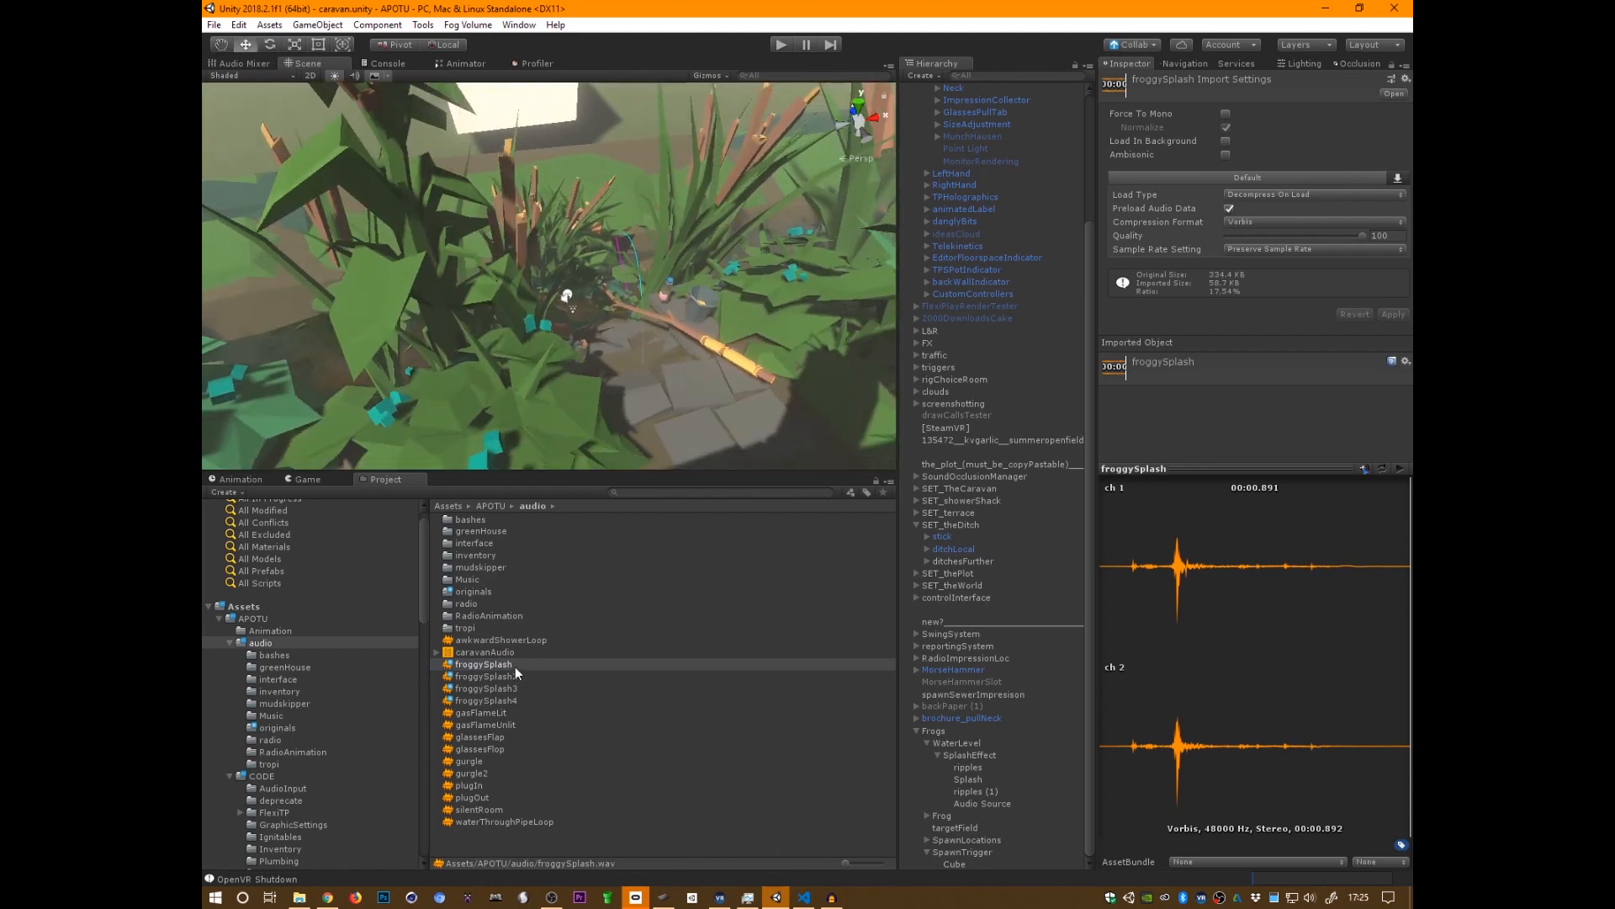
click(515, 666)
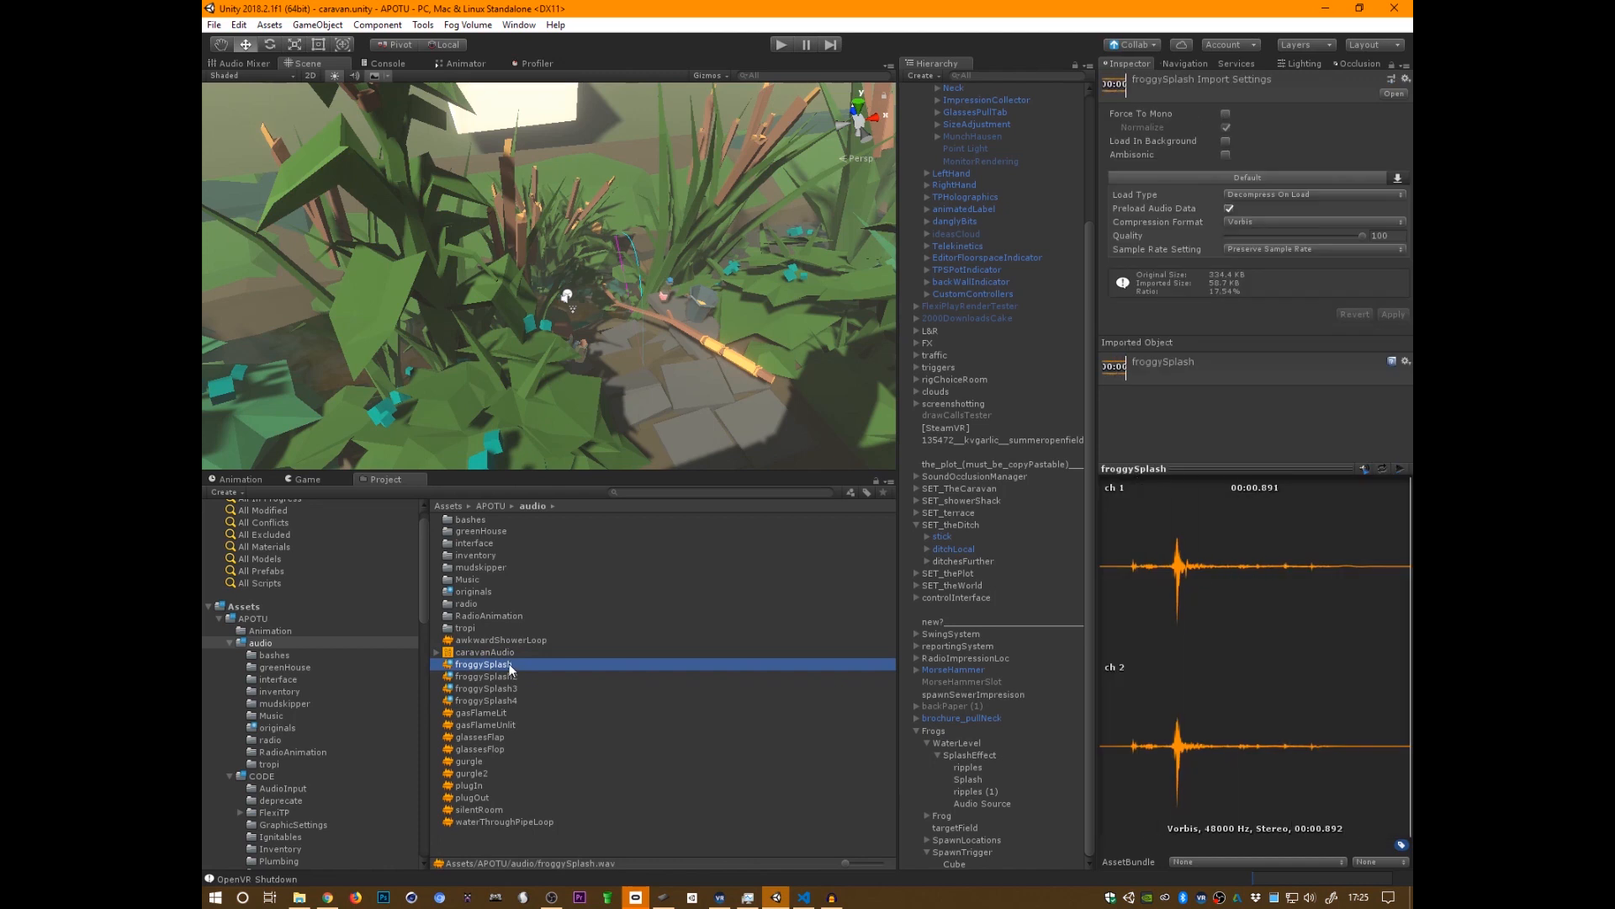
click(513, 662)
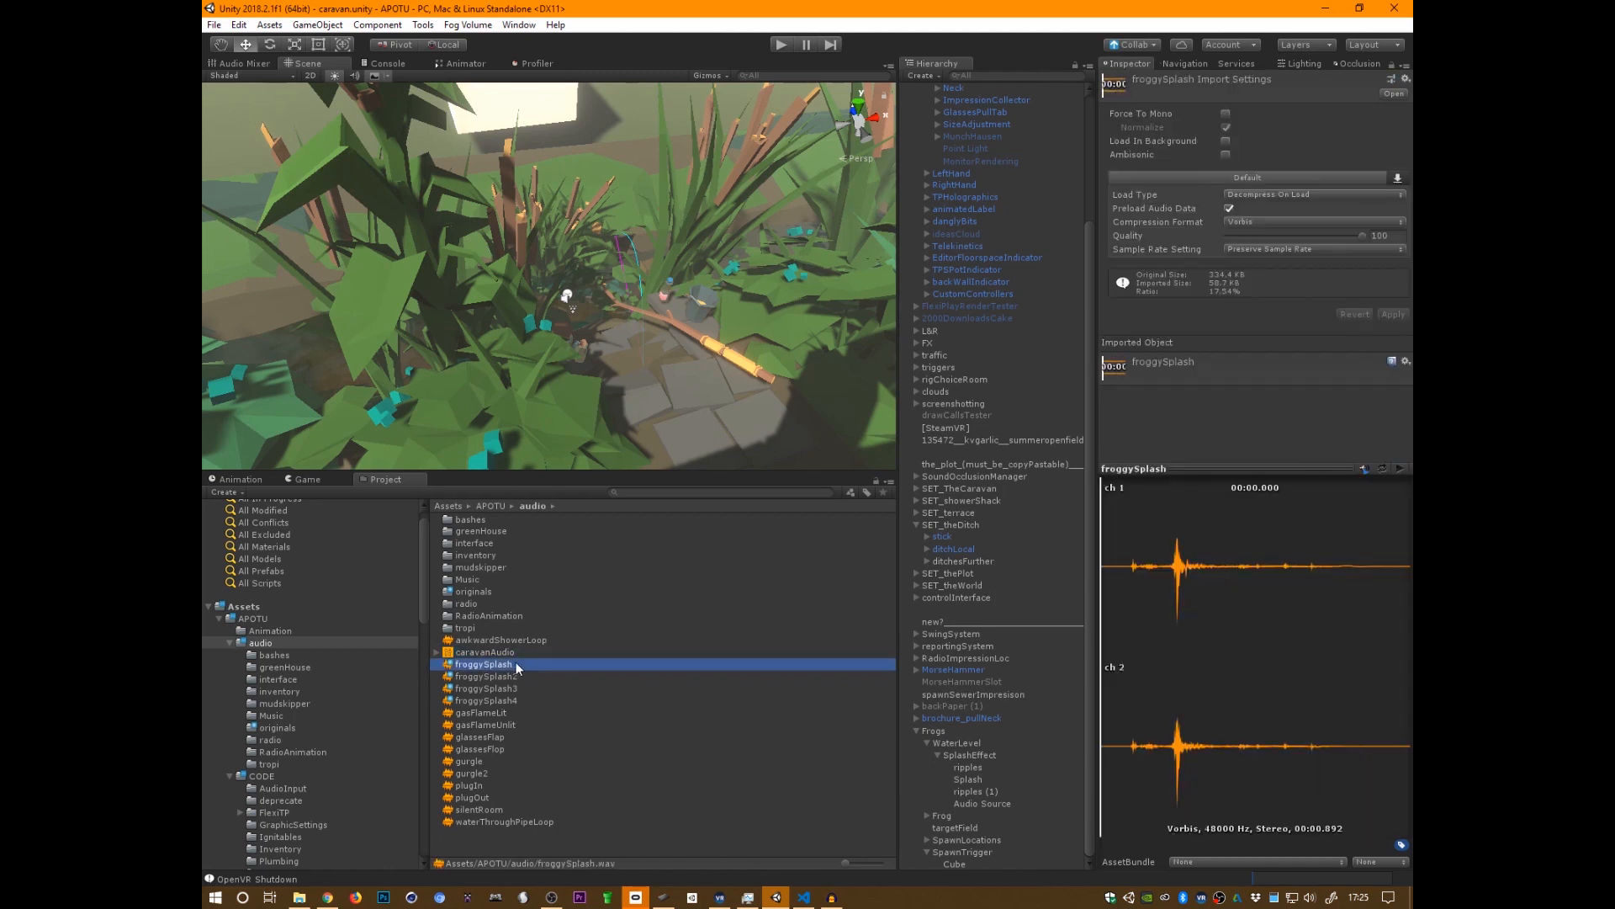
click(514, 677)
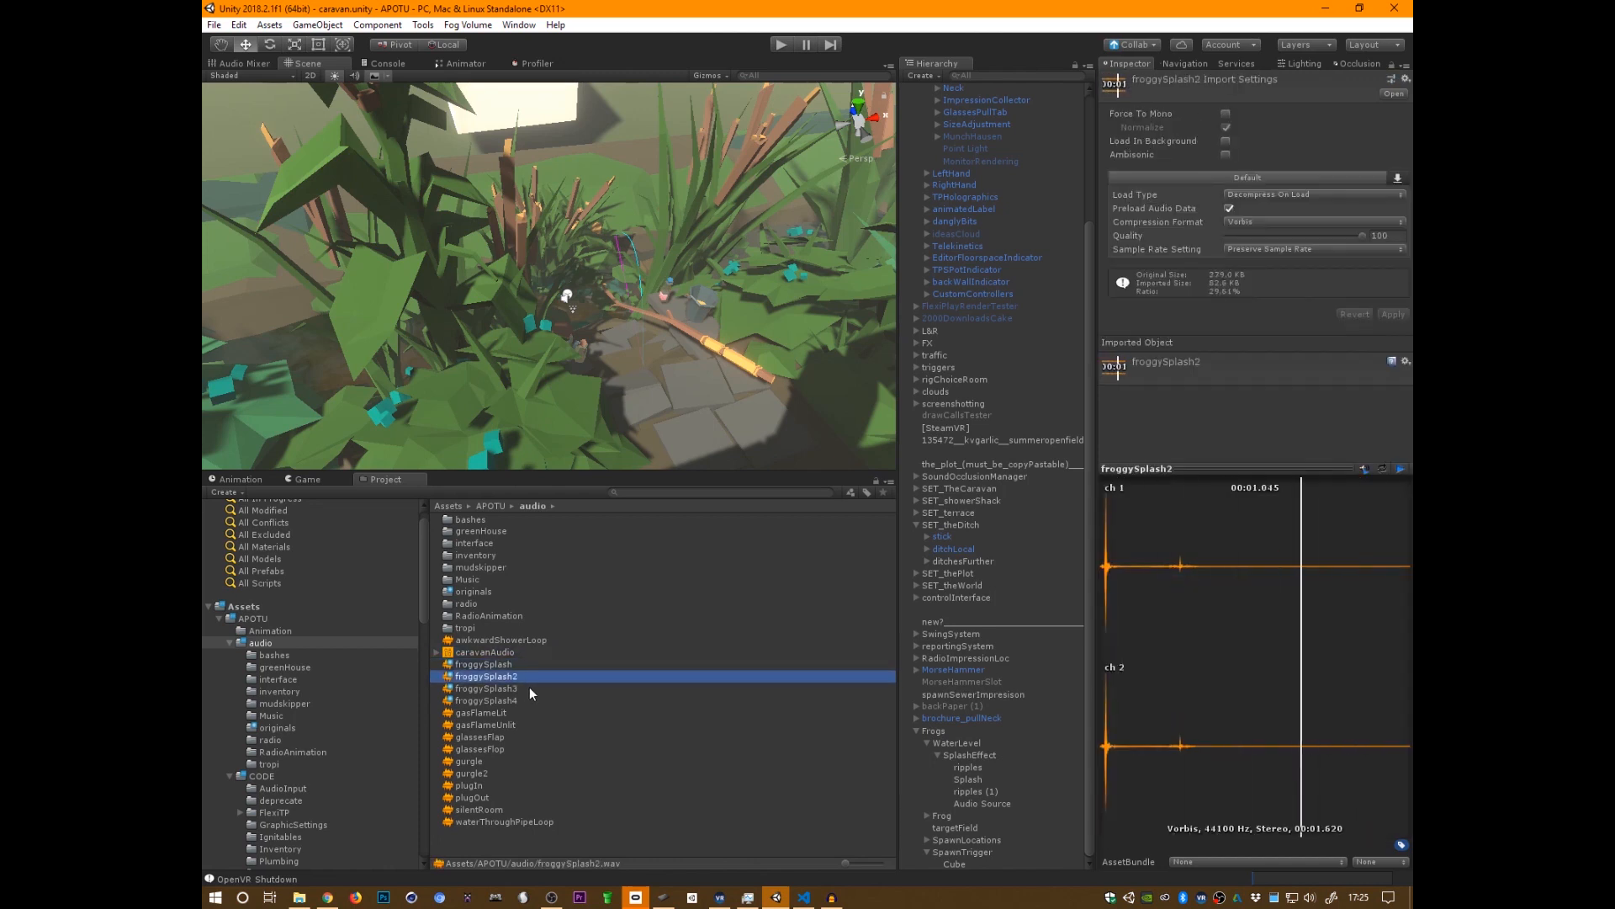
click(523, 689)
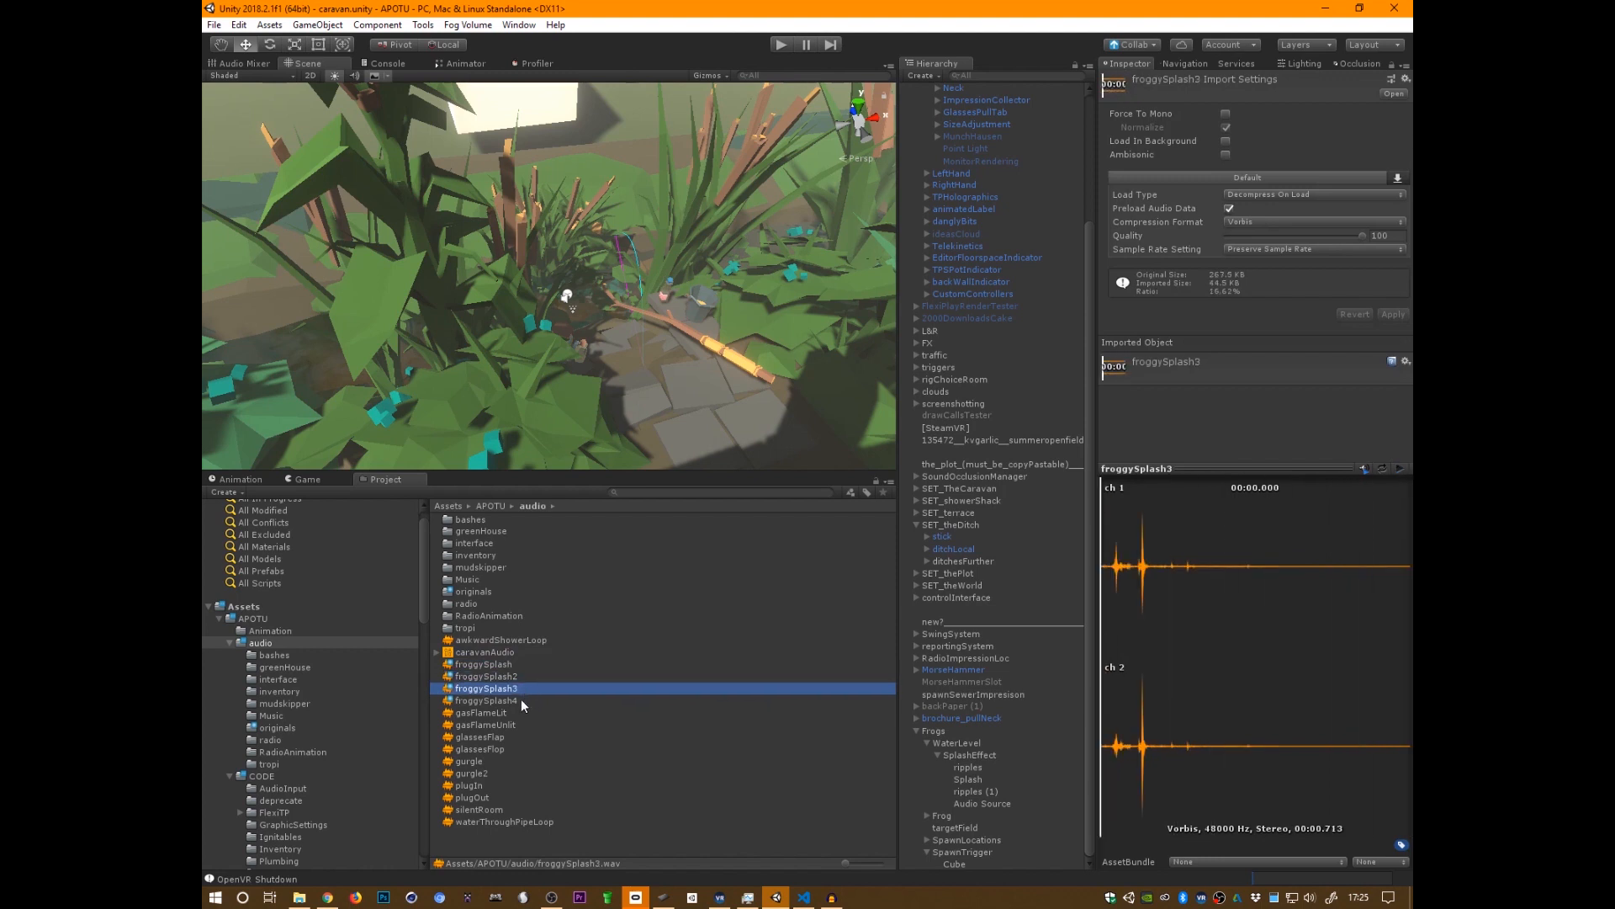
click(522, 700)
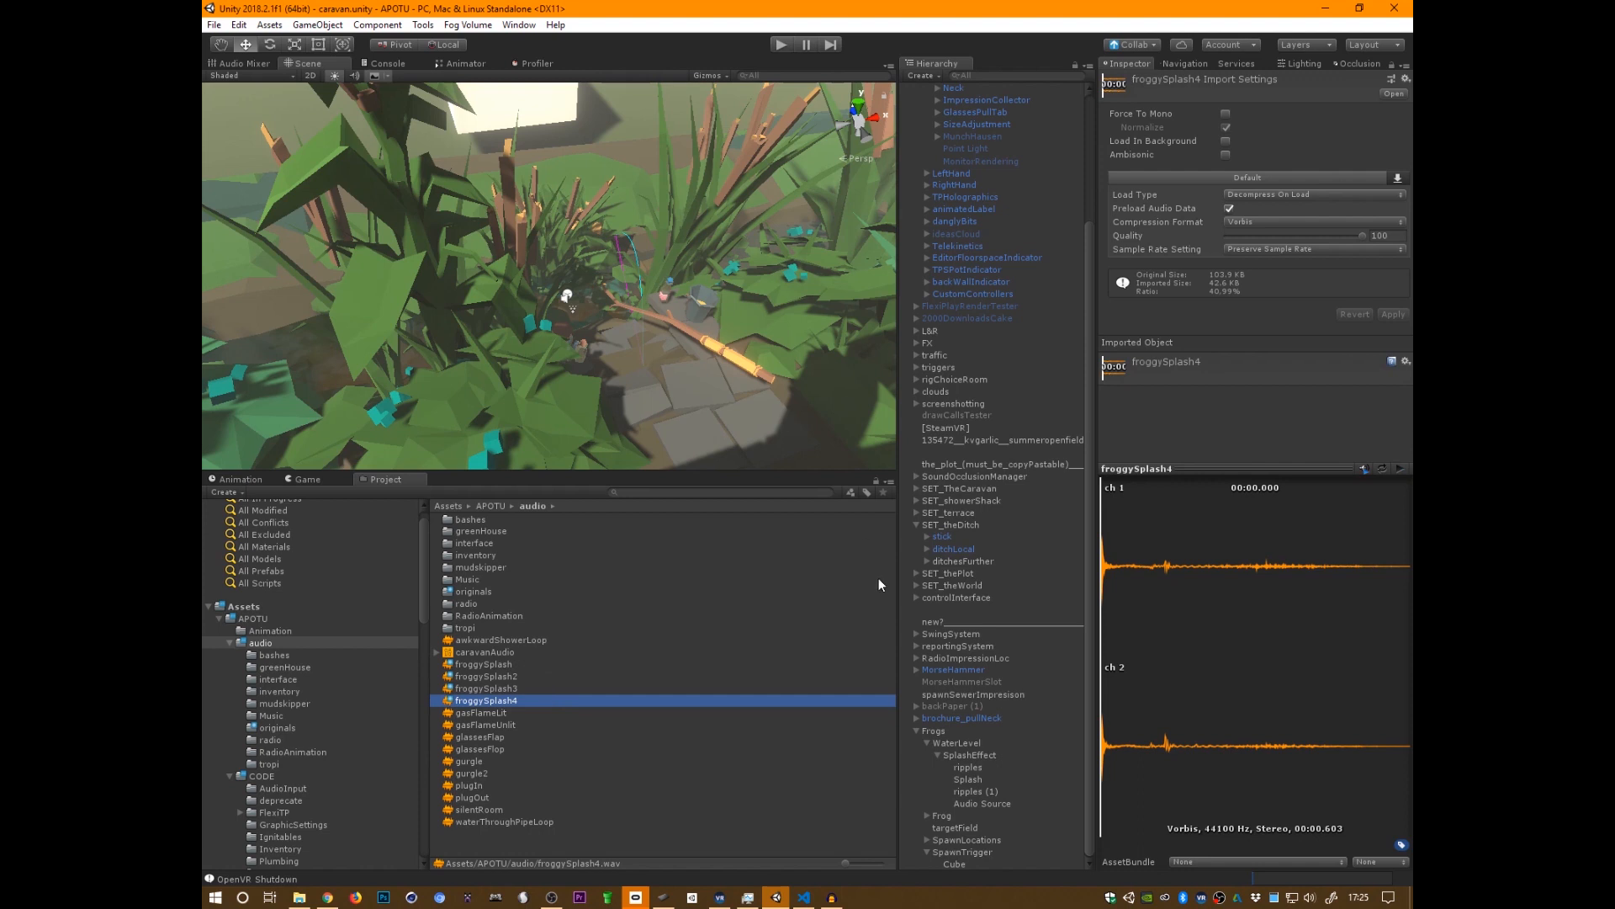
- Open the Random Pitch On Enable script from SplashEffect's Audio Source, rename its class to RandomAudioOnEnable and save
click(981, 753)
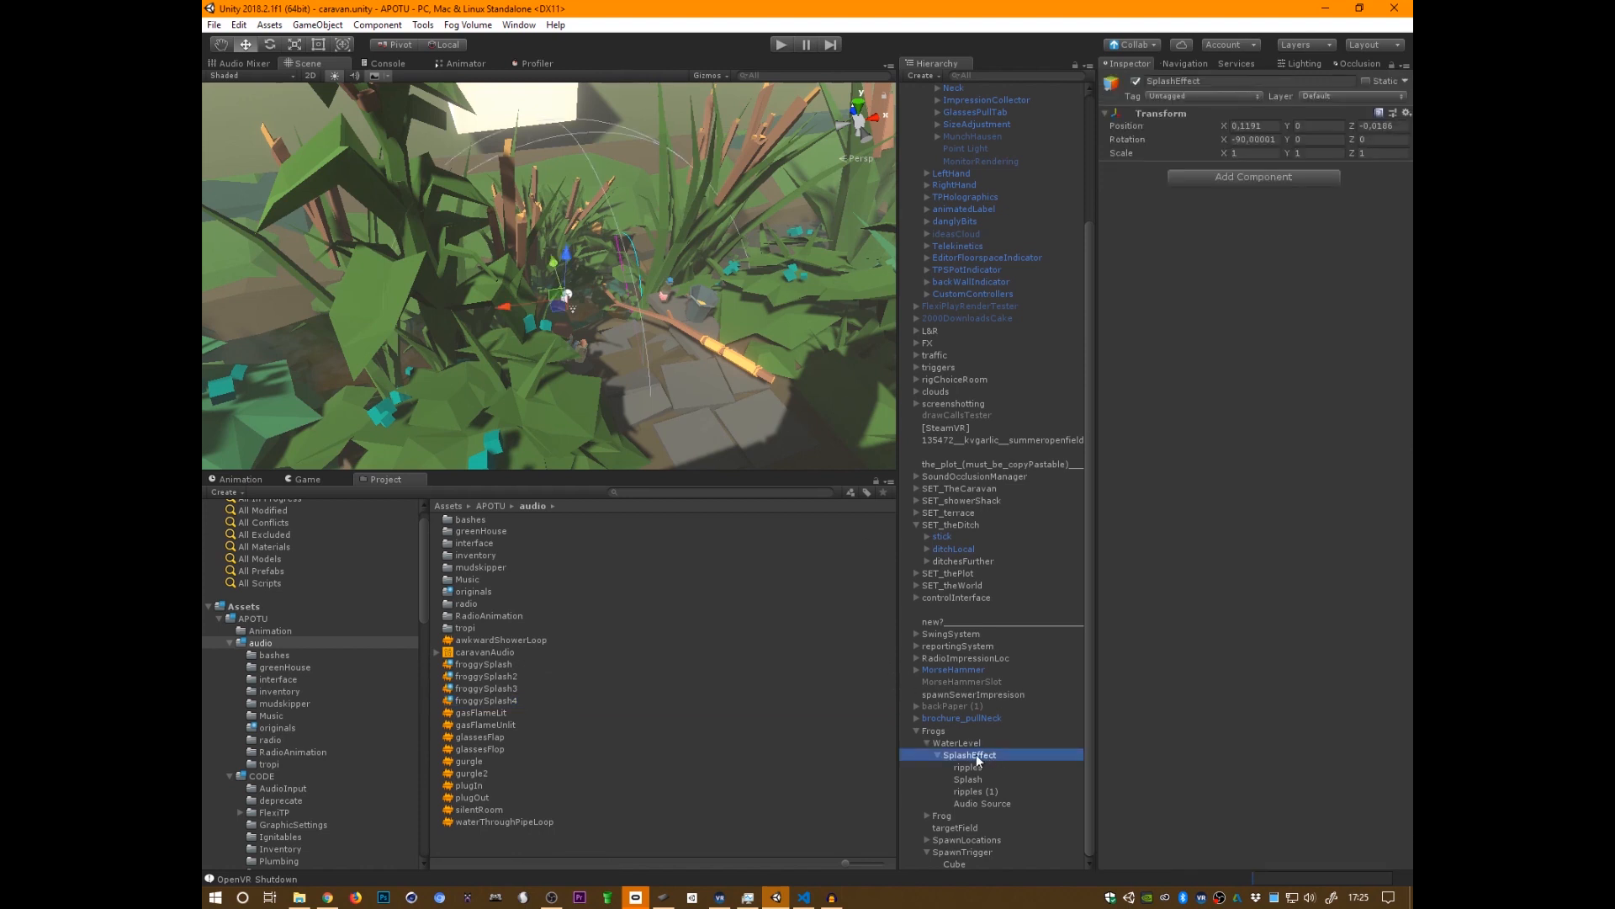
click(985, 804)
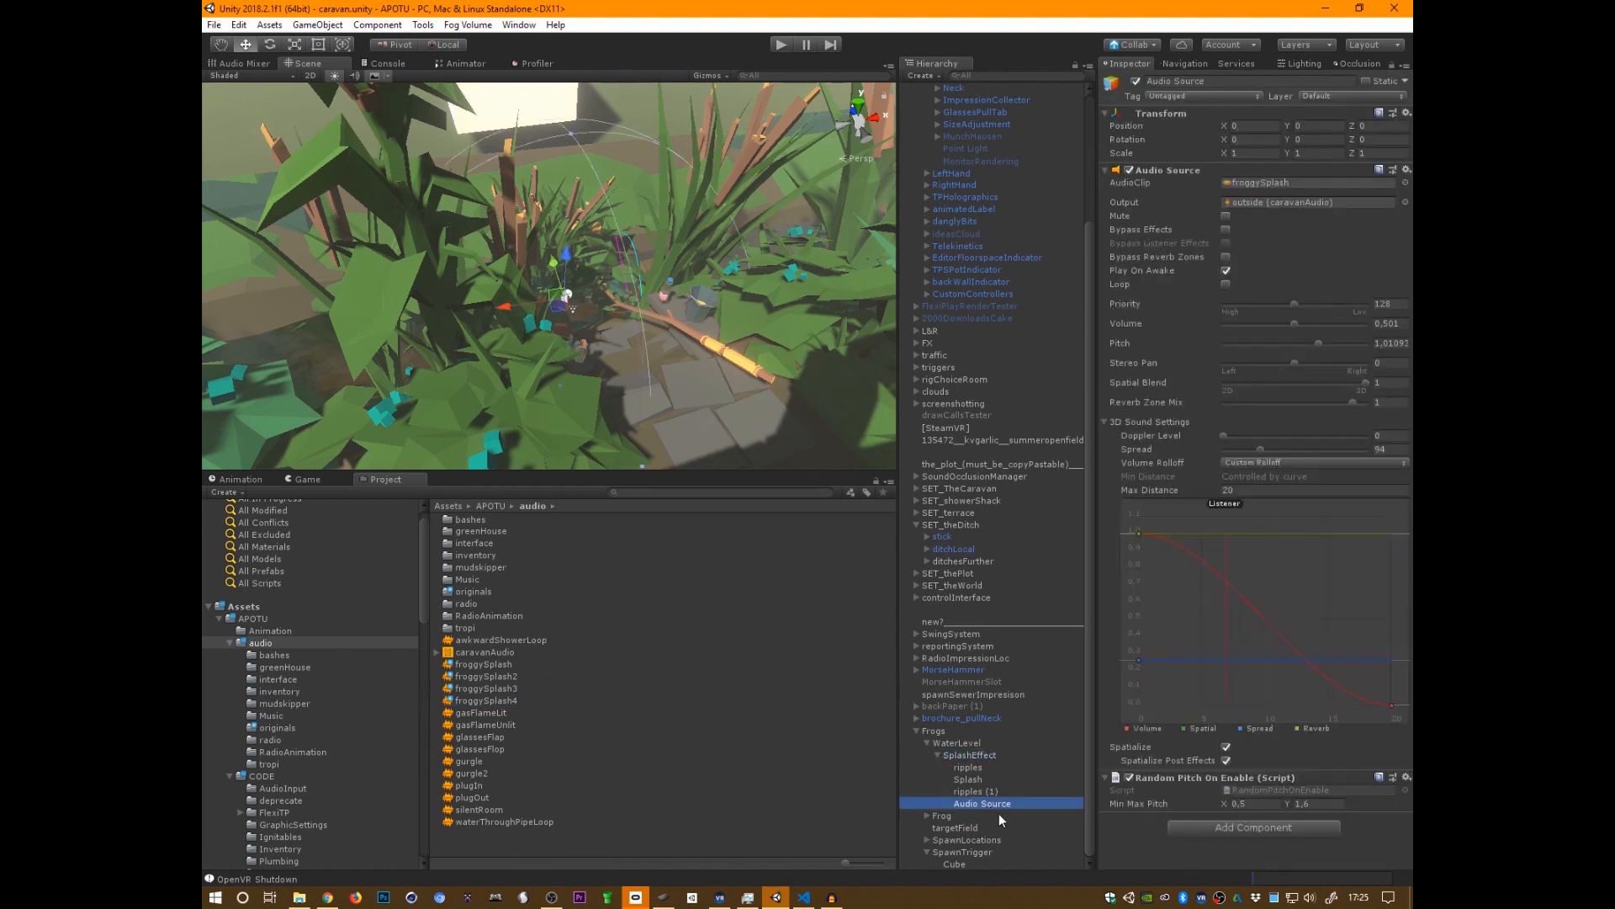
click(1293, 789)
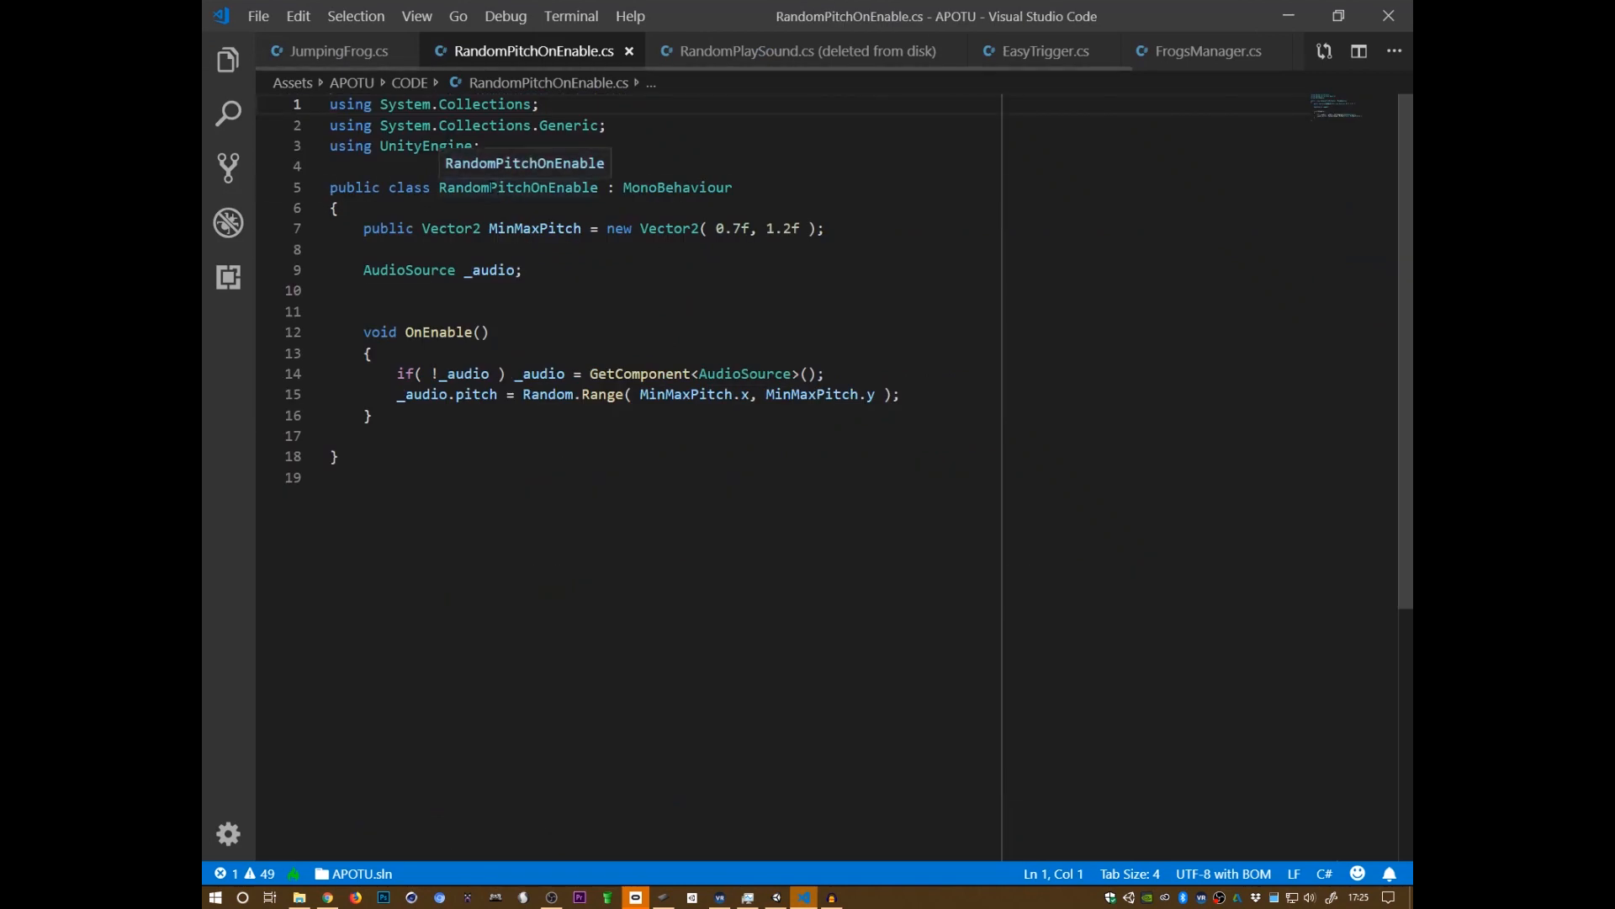
drag(489, 188, 530, 188)
text(Audio)
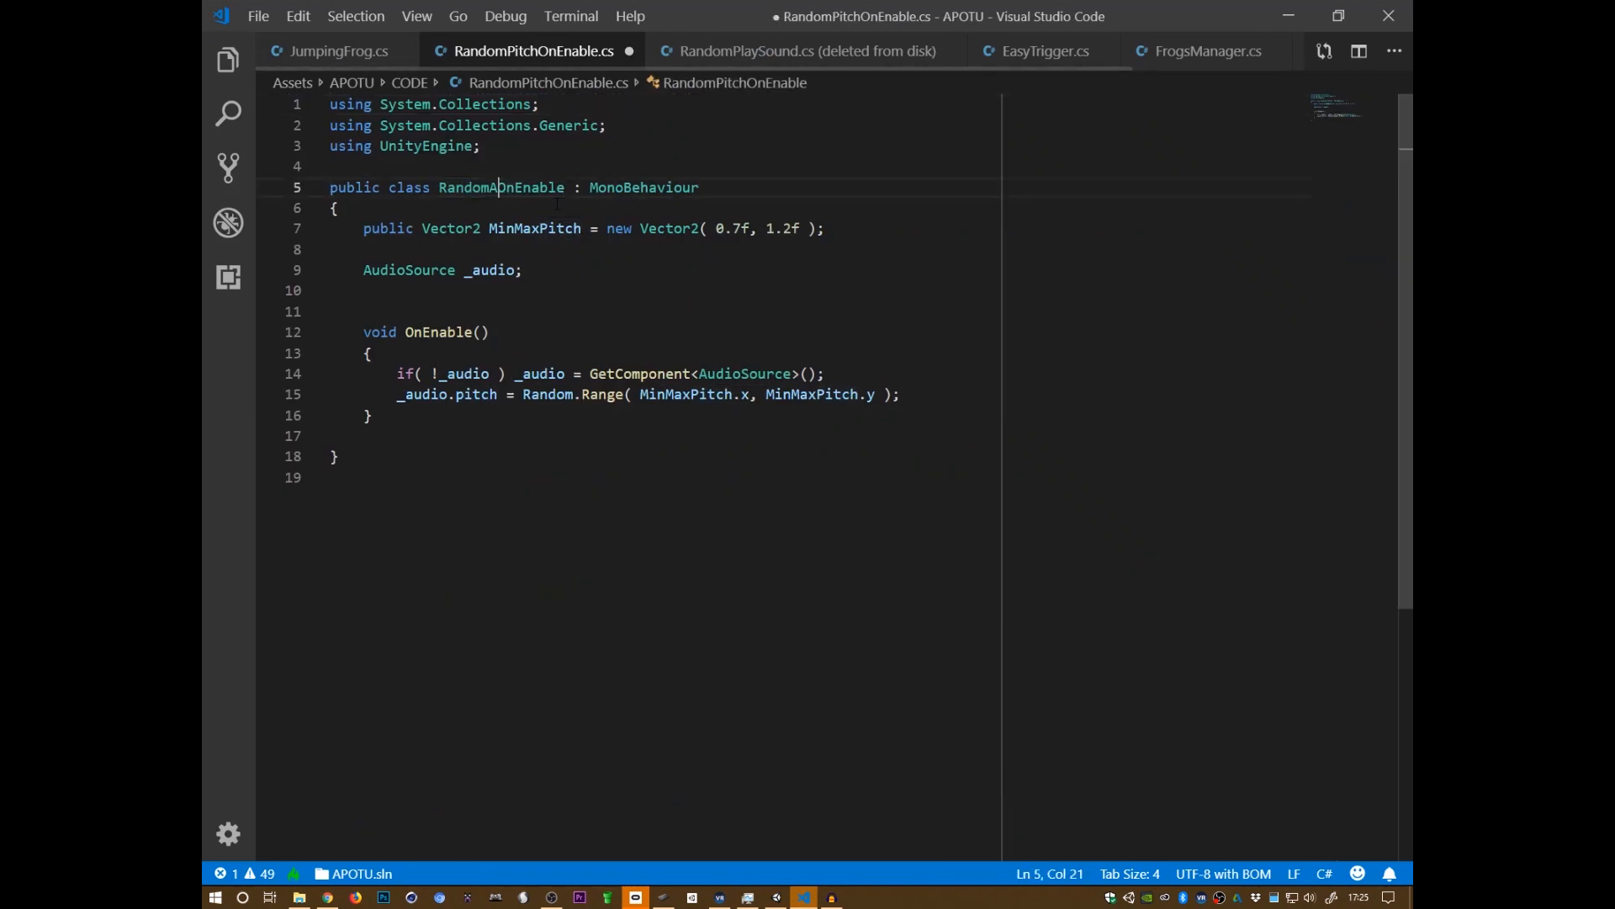
key(ctrl+s)
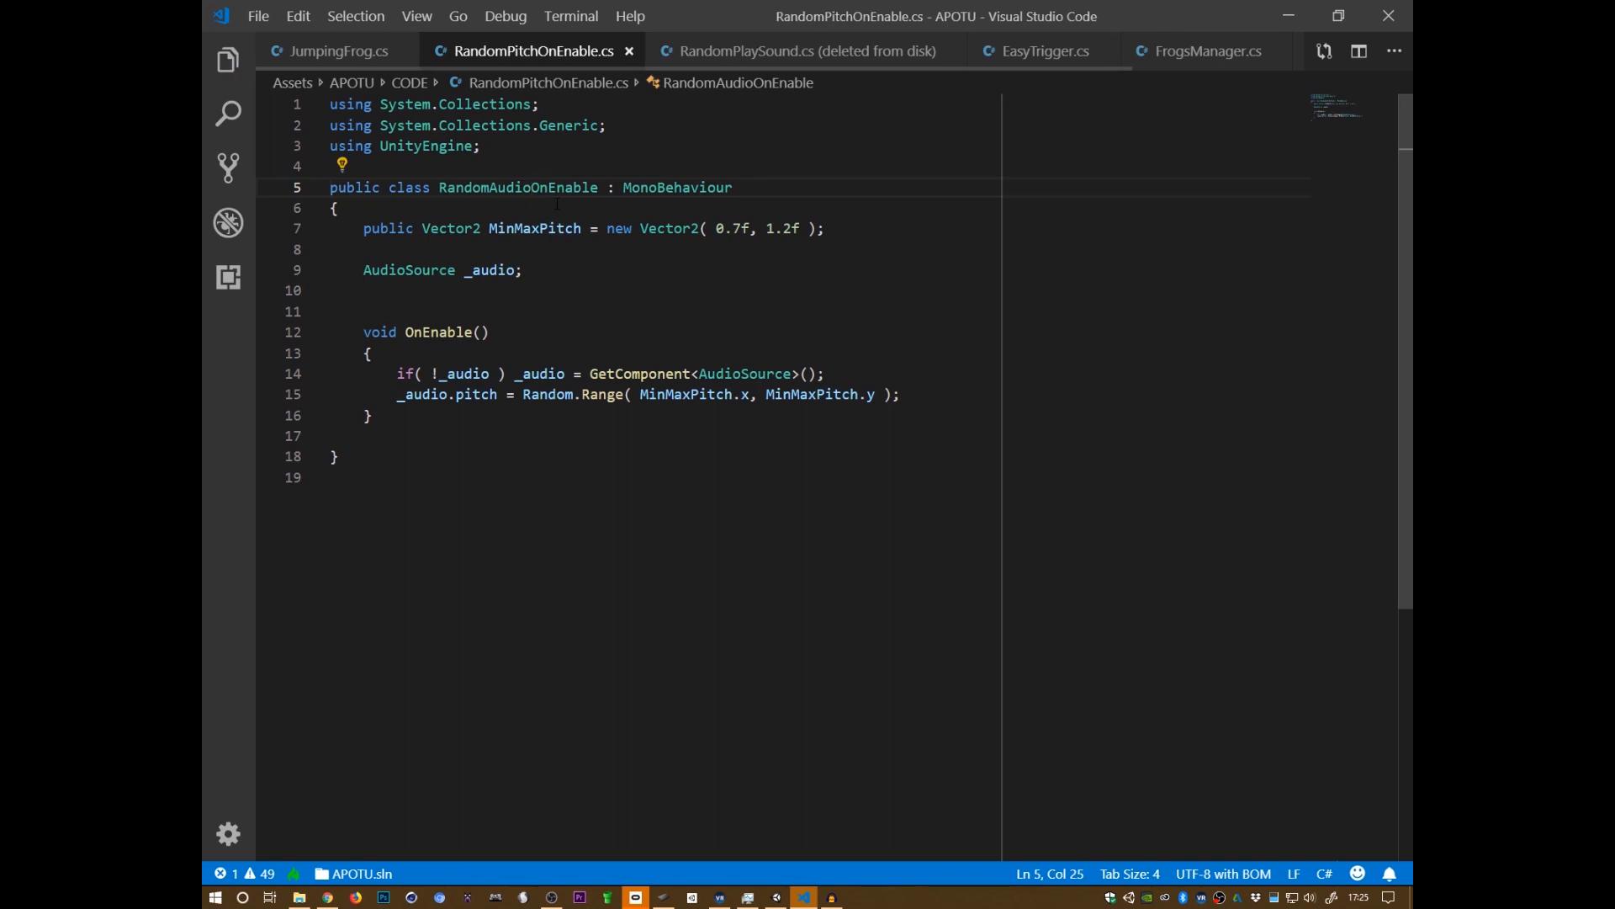
- Declare a public List<AudioClip> field named Clips above MinMaxPitch and save the script
click(478, 209)
key(Return)
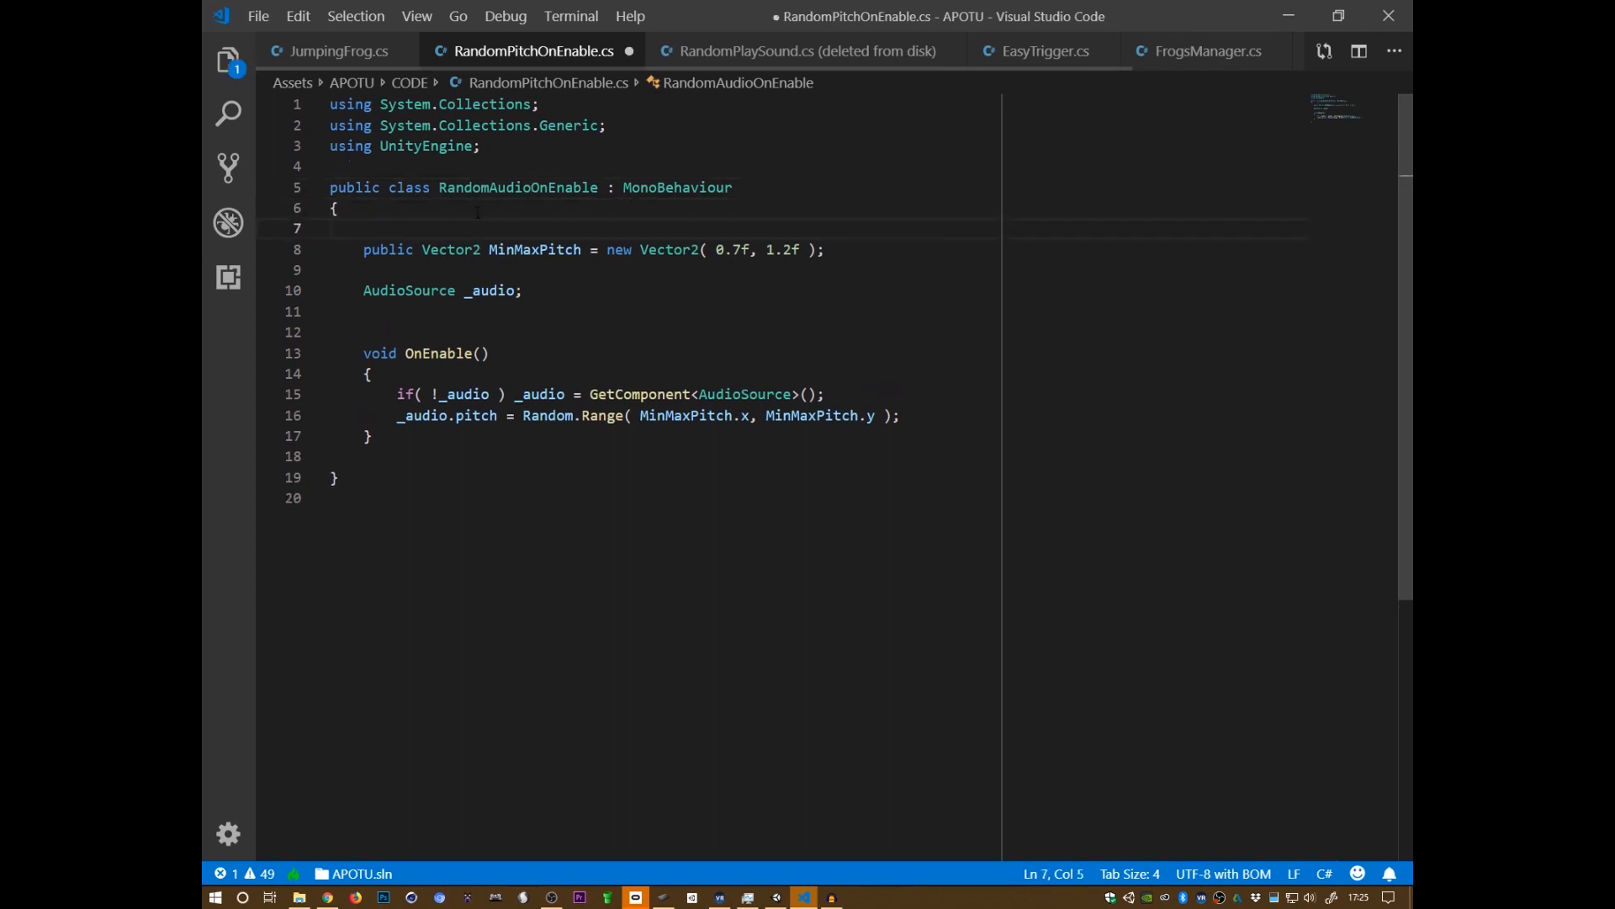
text(public List<AudioClip)
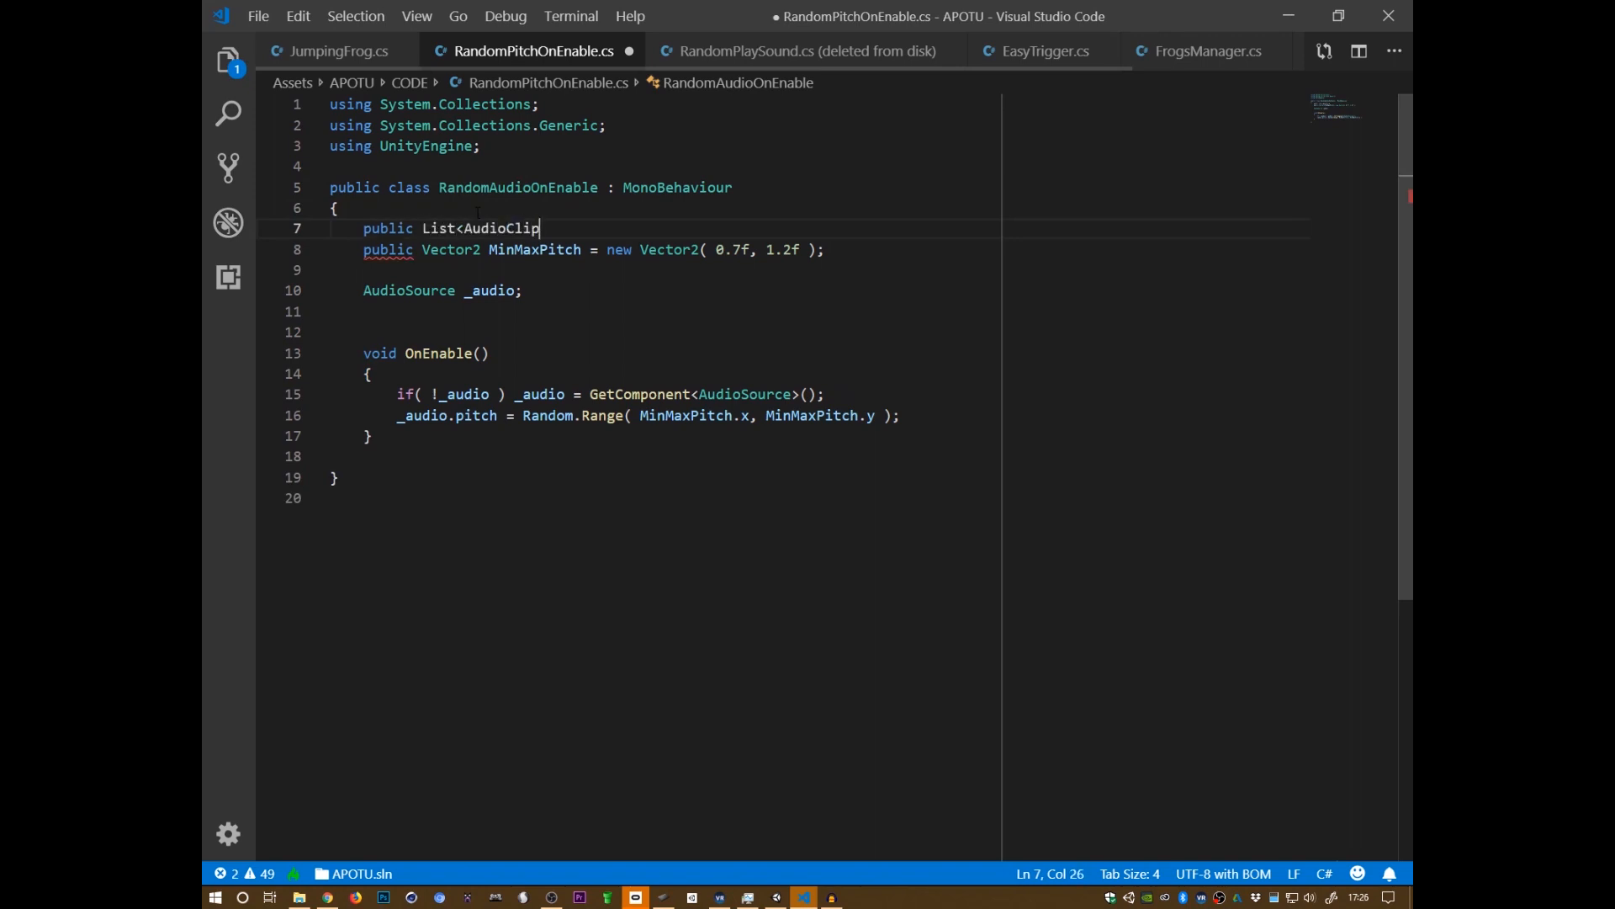
text(> Clips;)
key(ctrl+s)
- In OnEnable, add the line _audio.clip = Clips[Random.Range(0,Clips.Count)]; before the pitch assignment
click(702, 344)
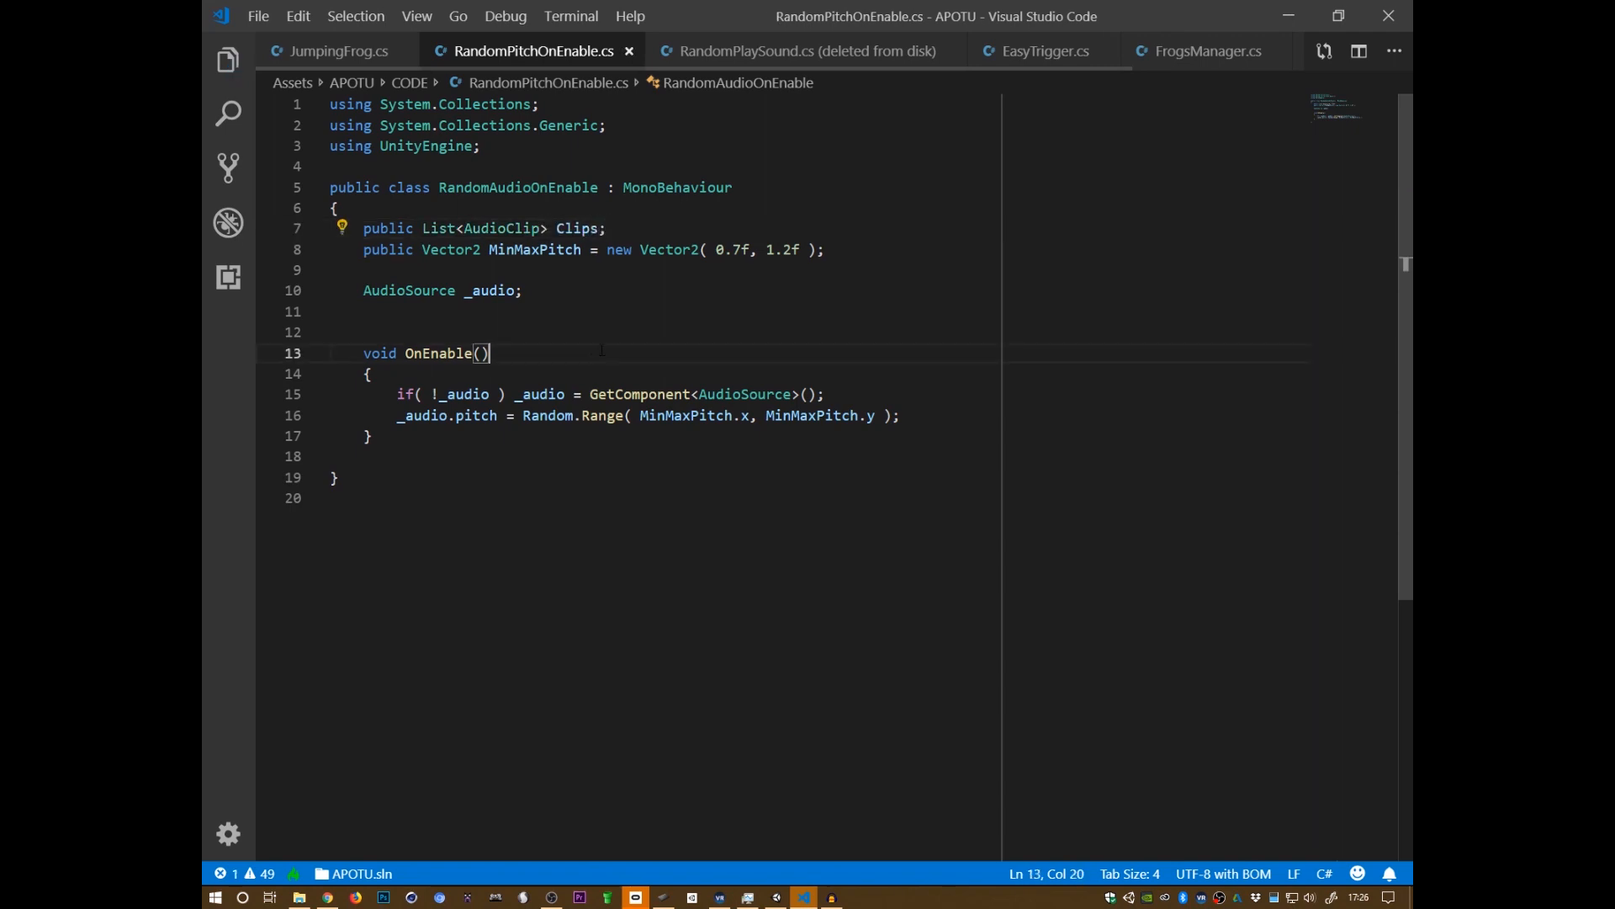
click(860, 396)
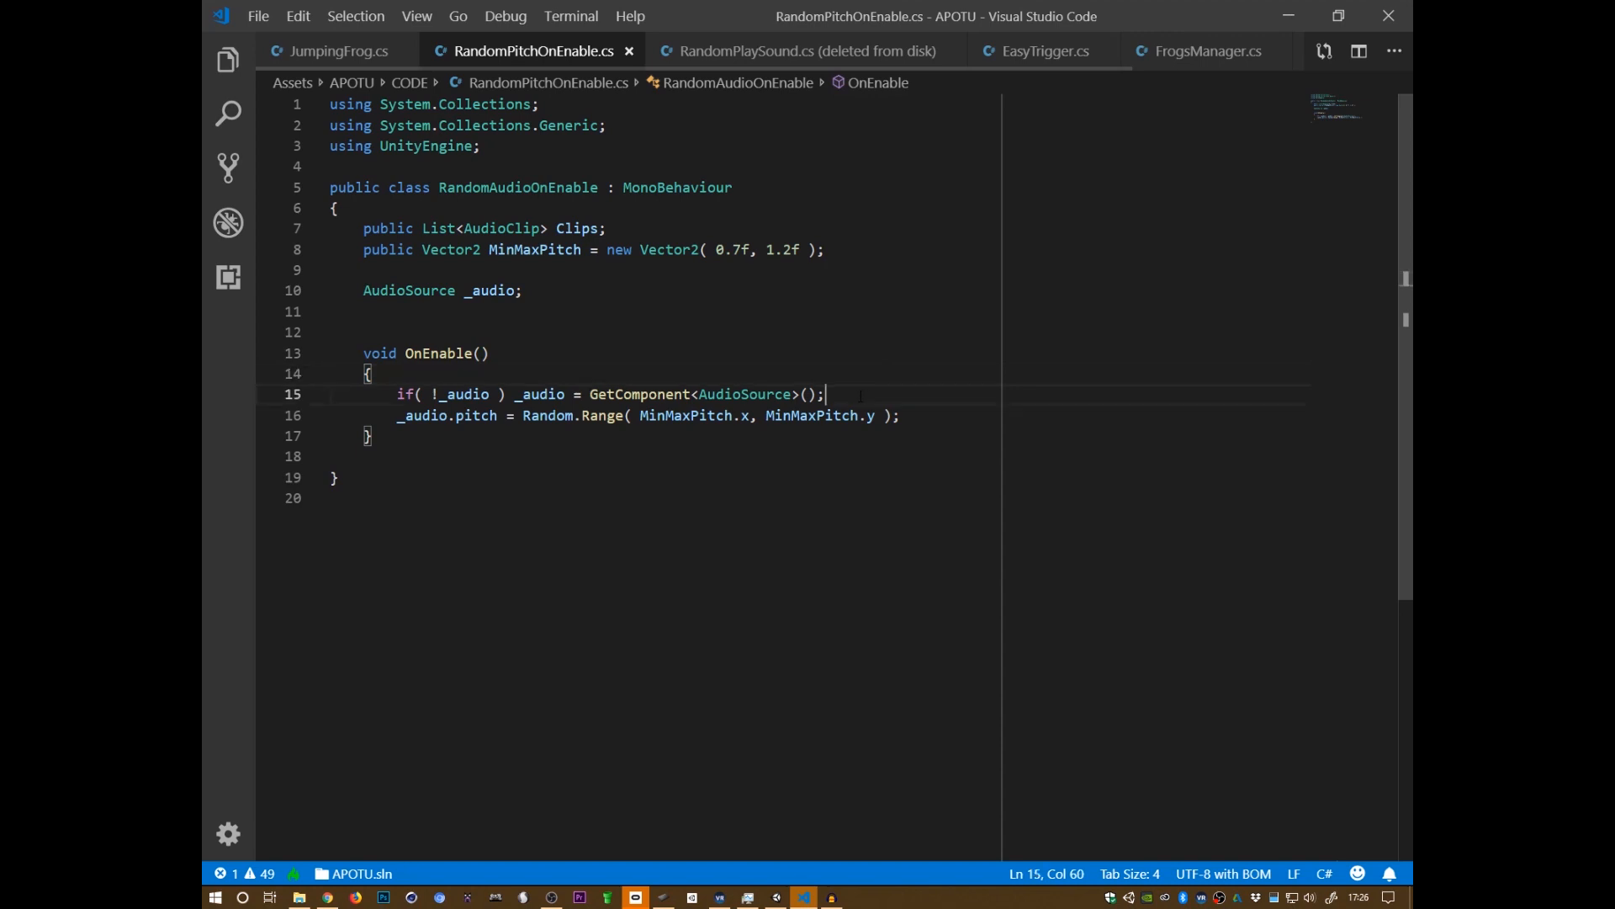
key(Return)
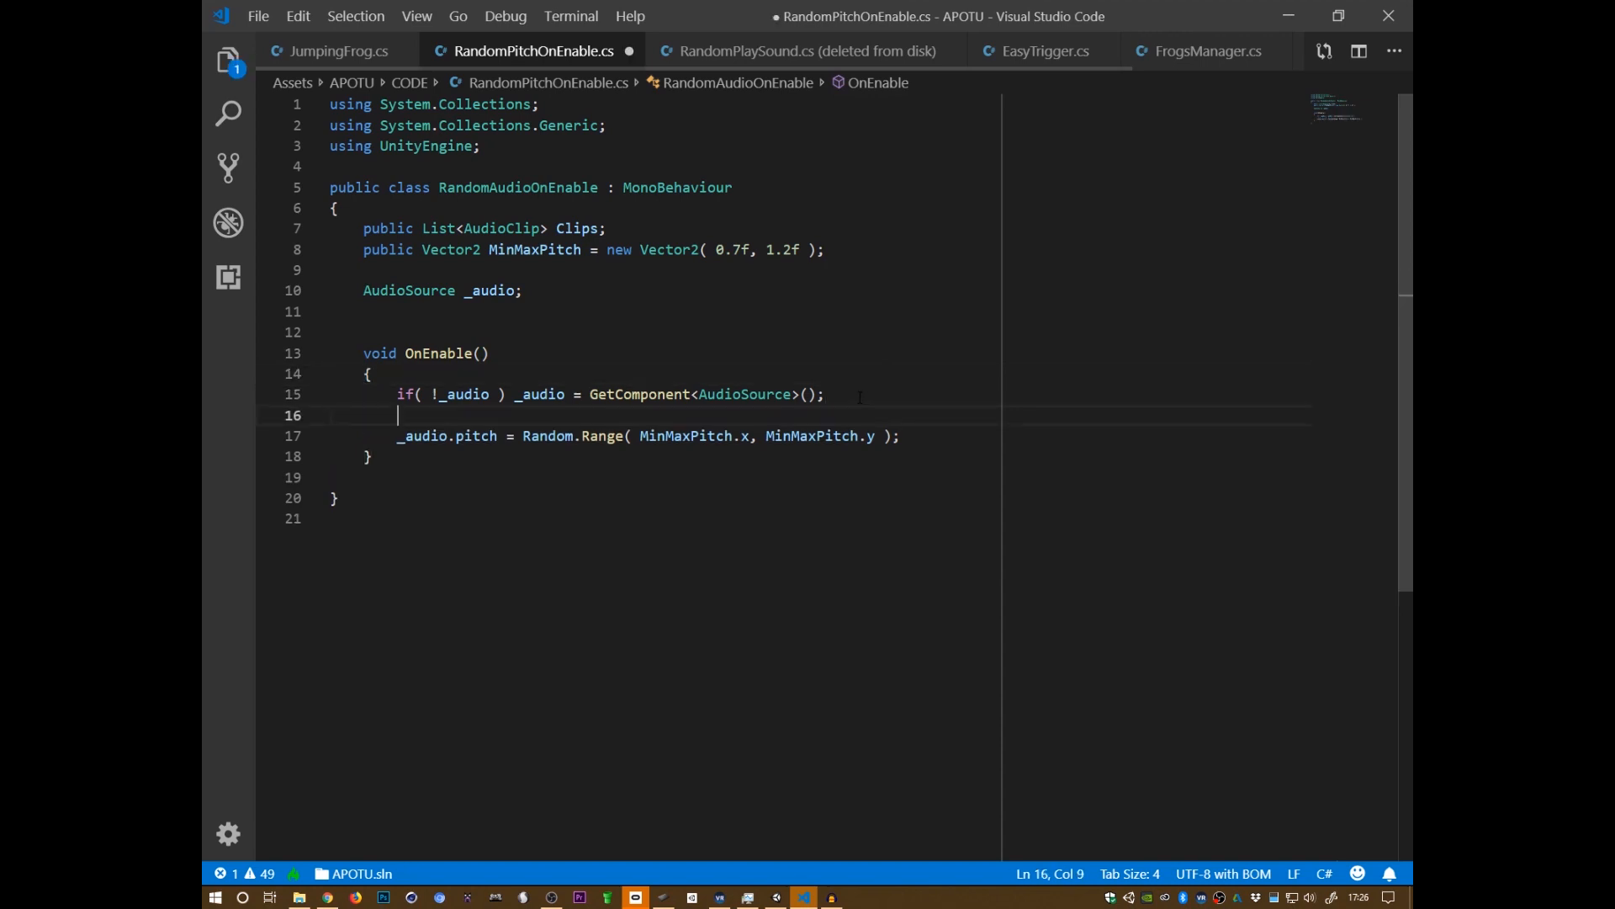
text(_audio.clip)
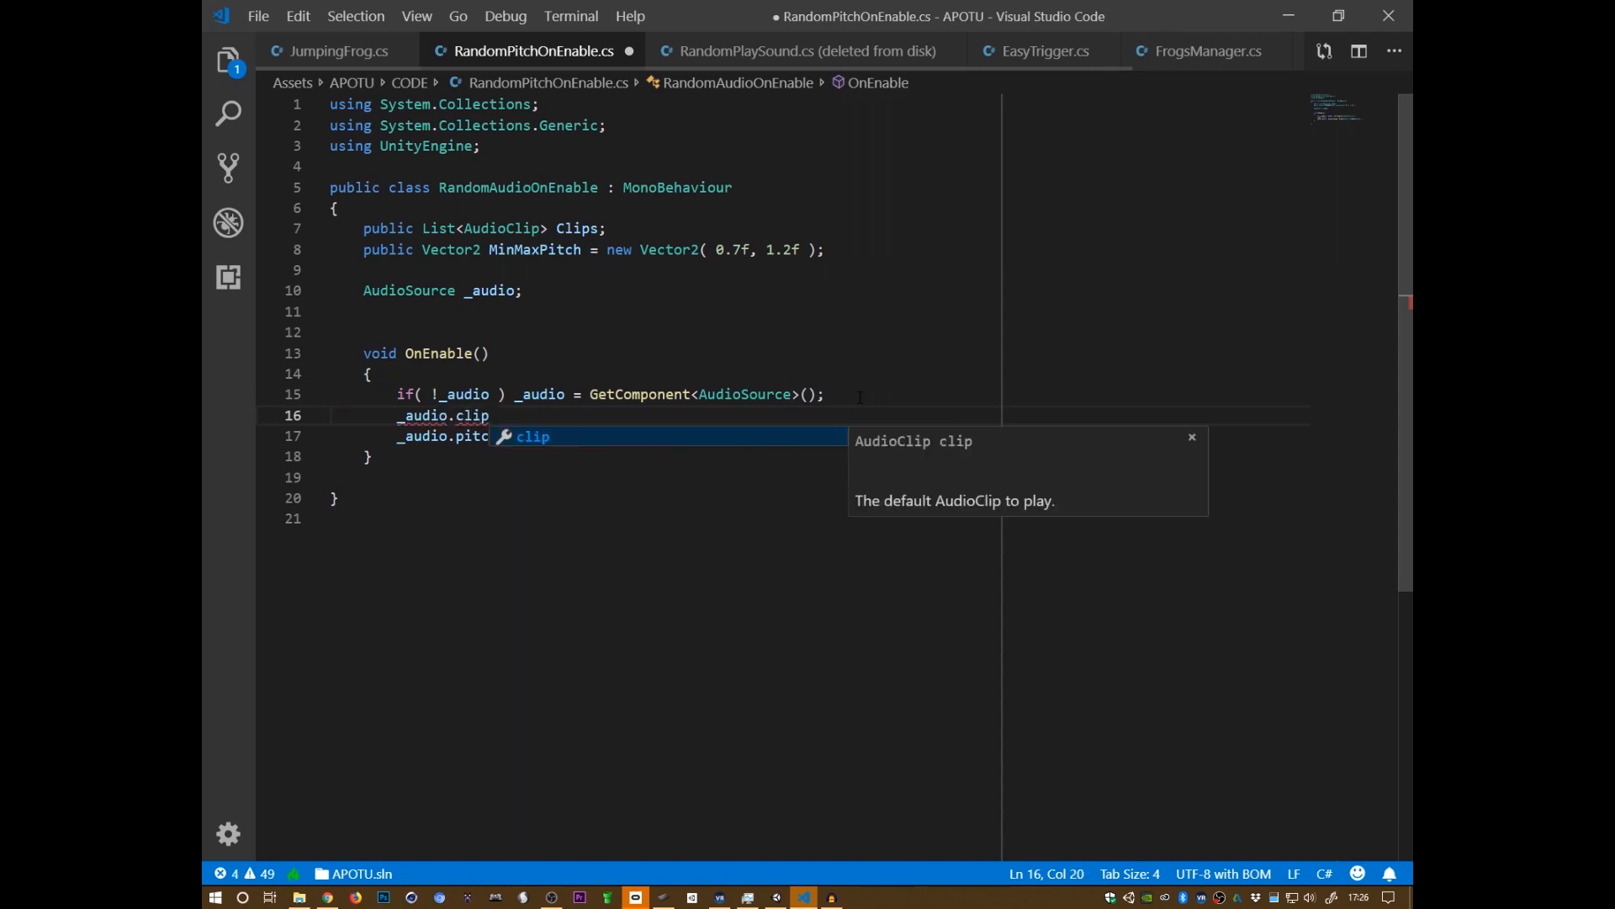
key(Escape)
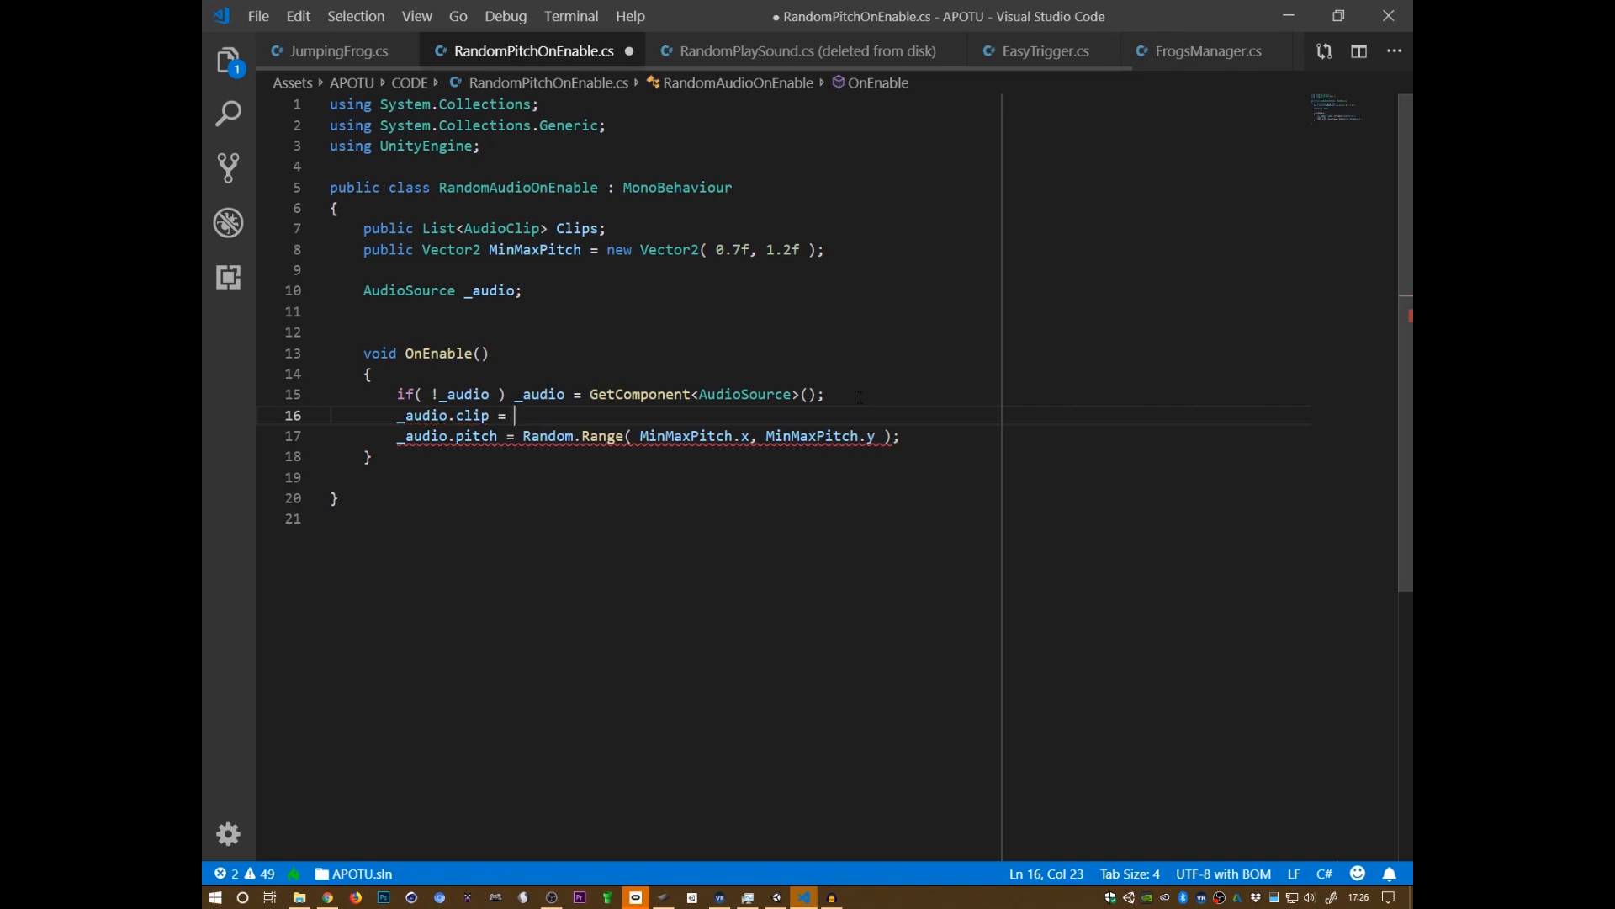
text(Cli)
text(ps[)
text(Random.)
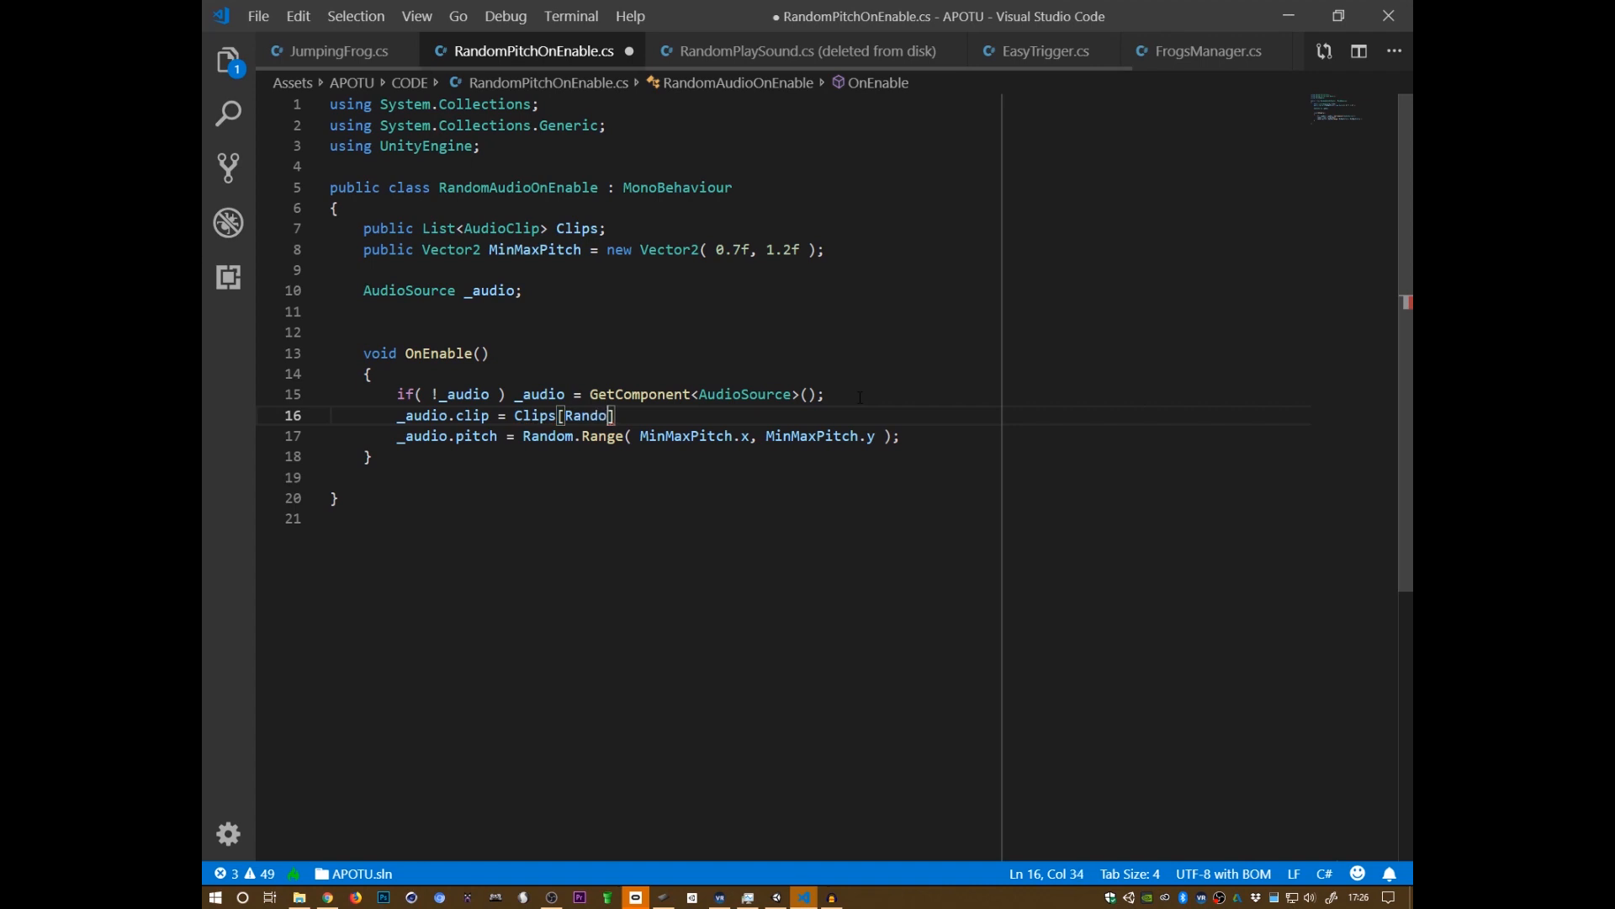
text(Range()
text(0,Clip)
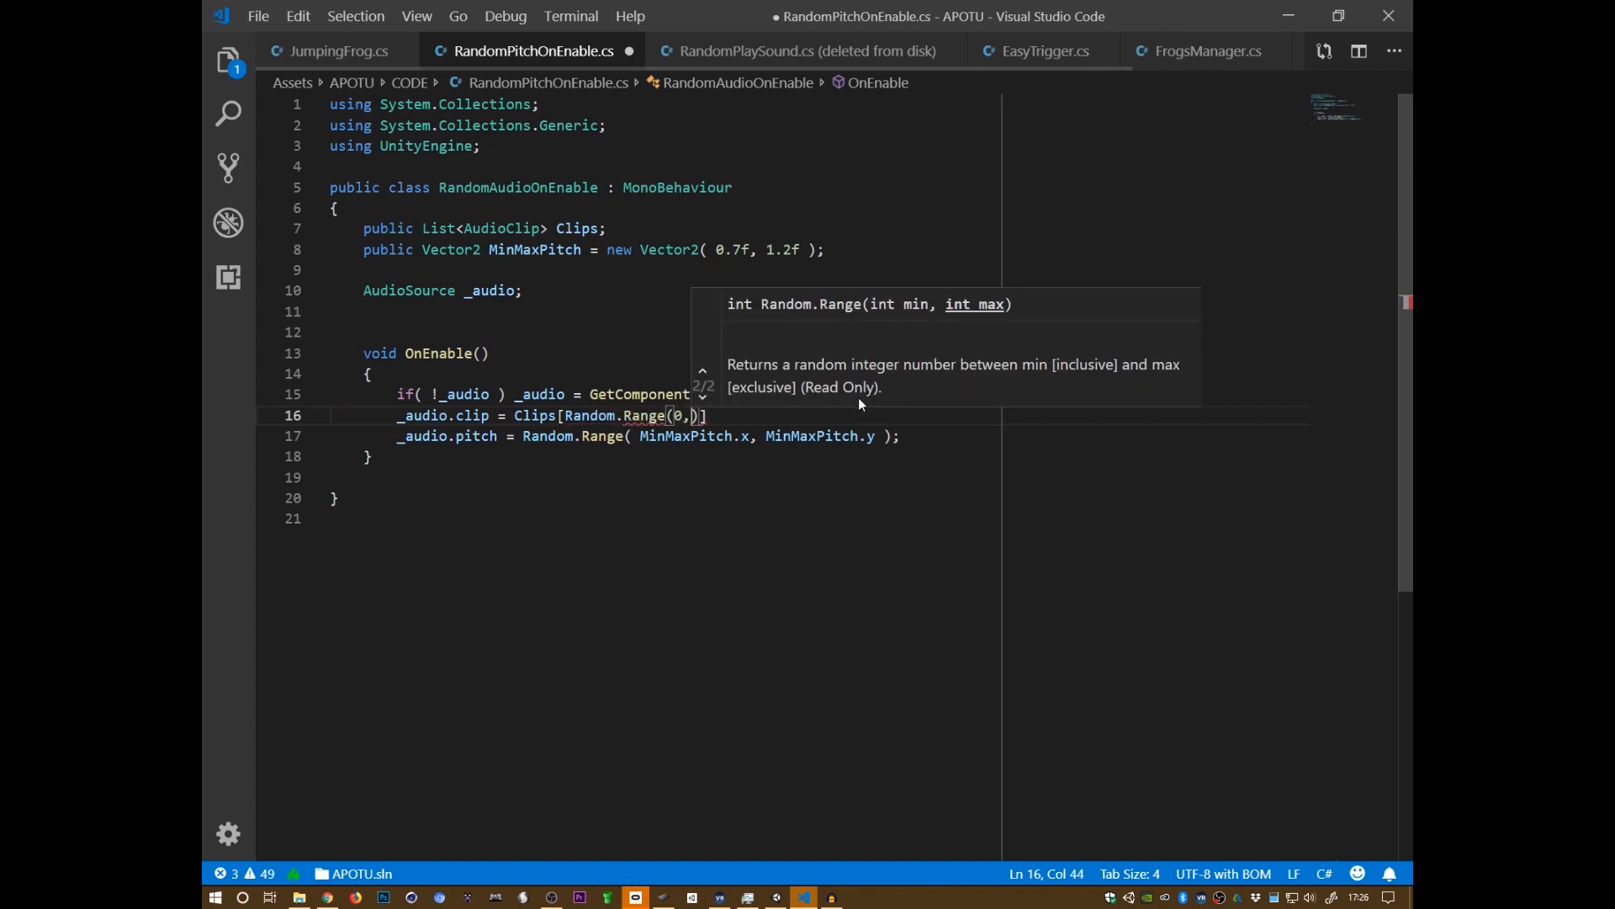
text(s.Cou)
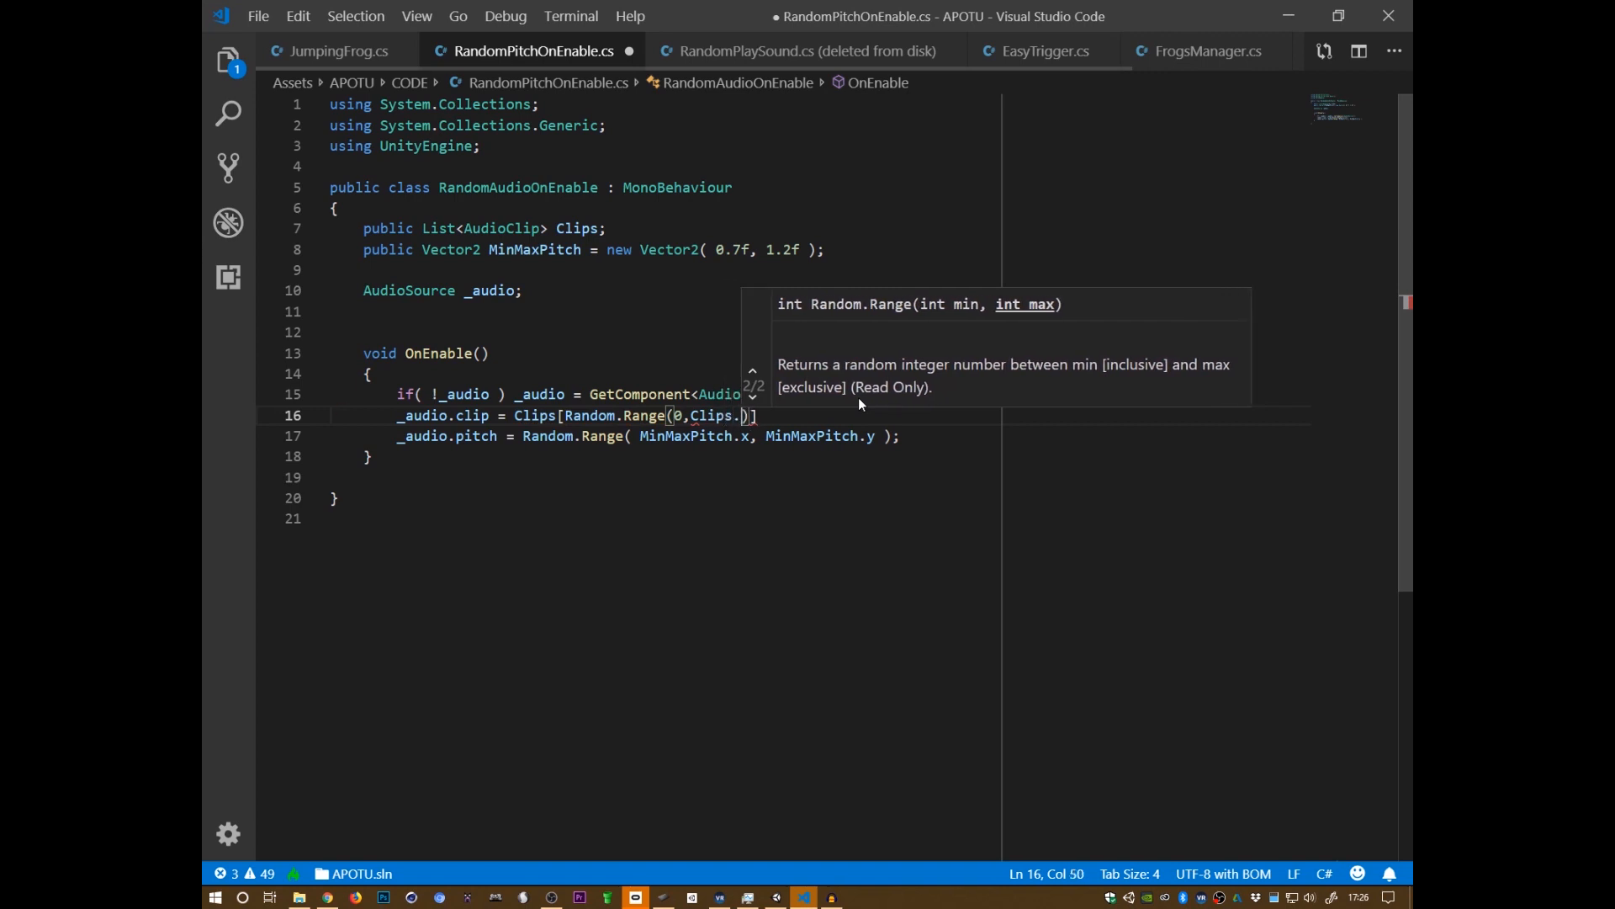
text(nt)])
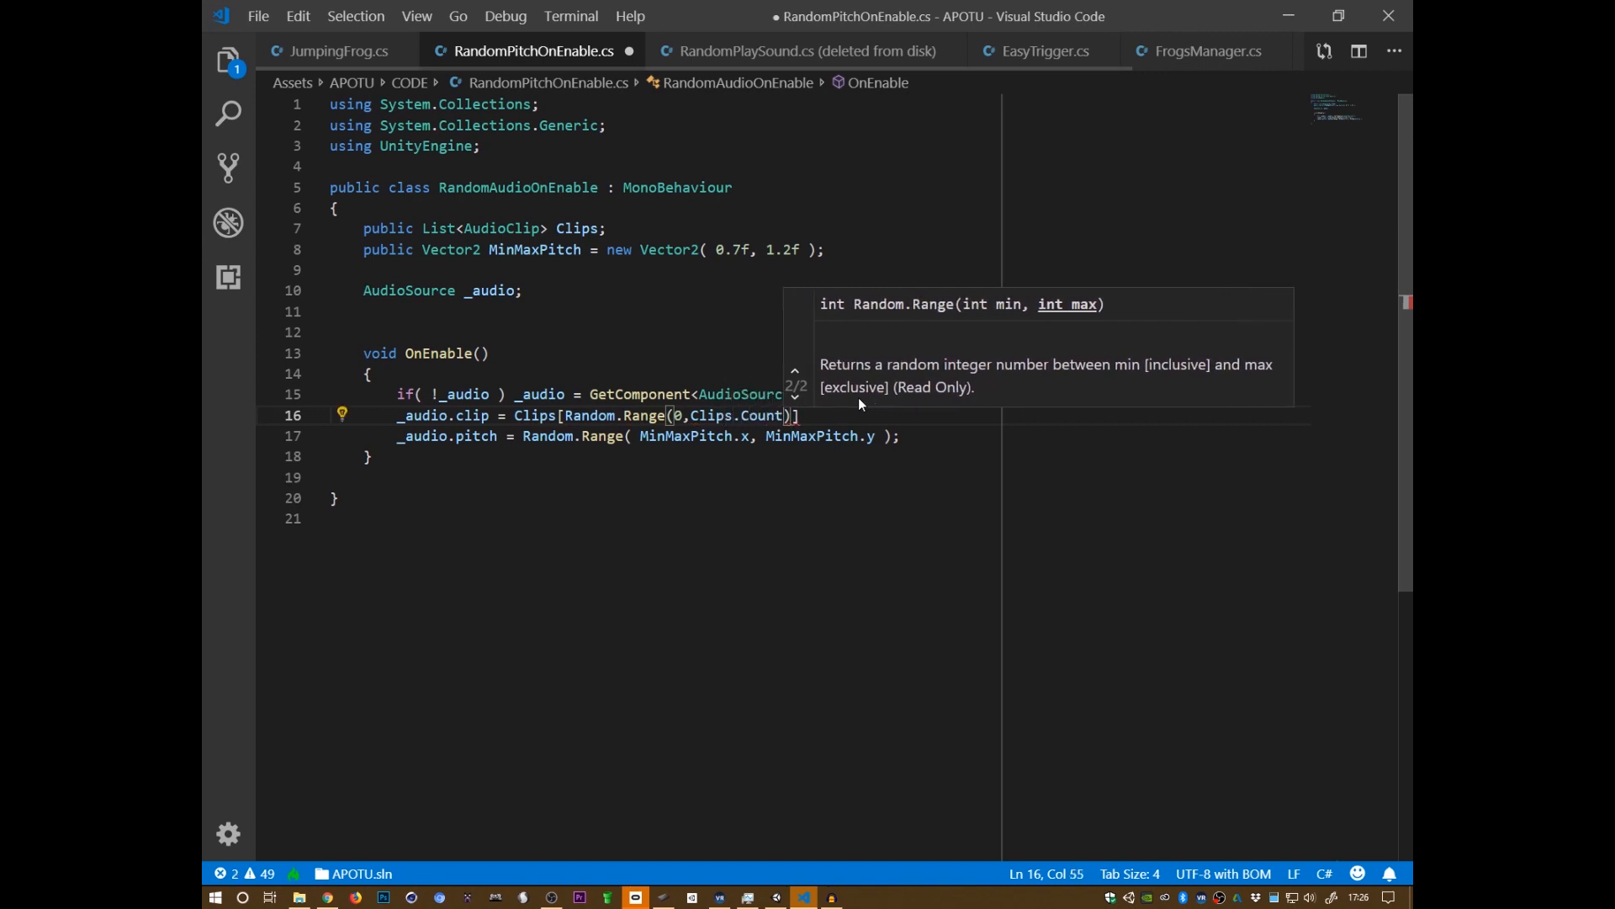
text(;)
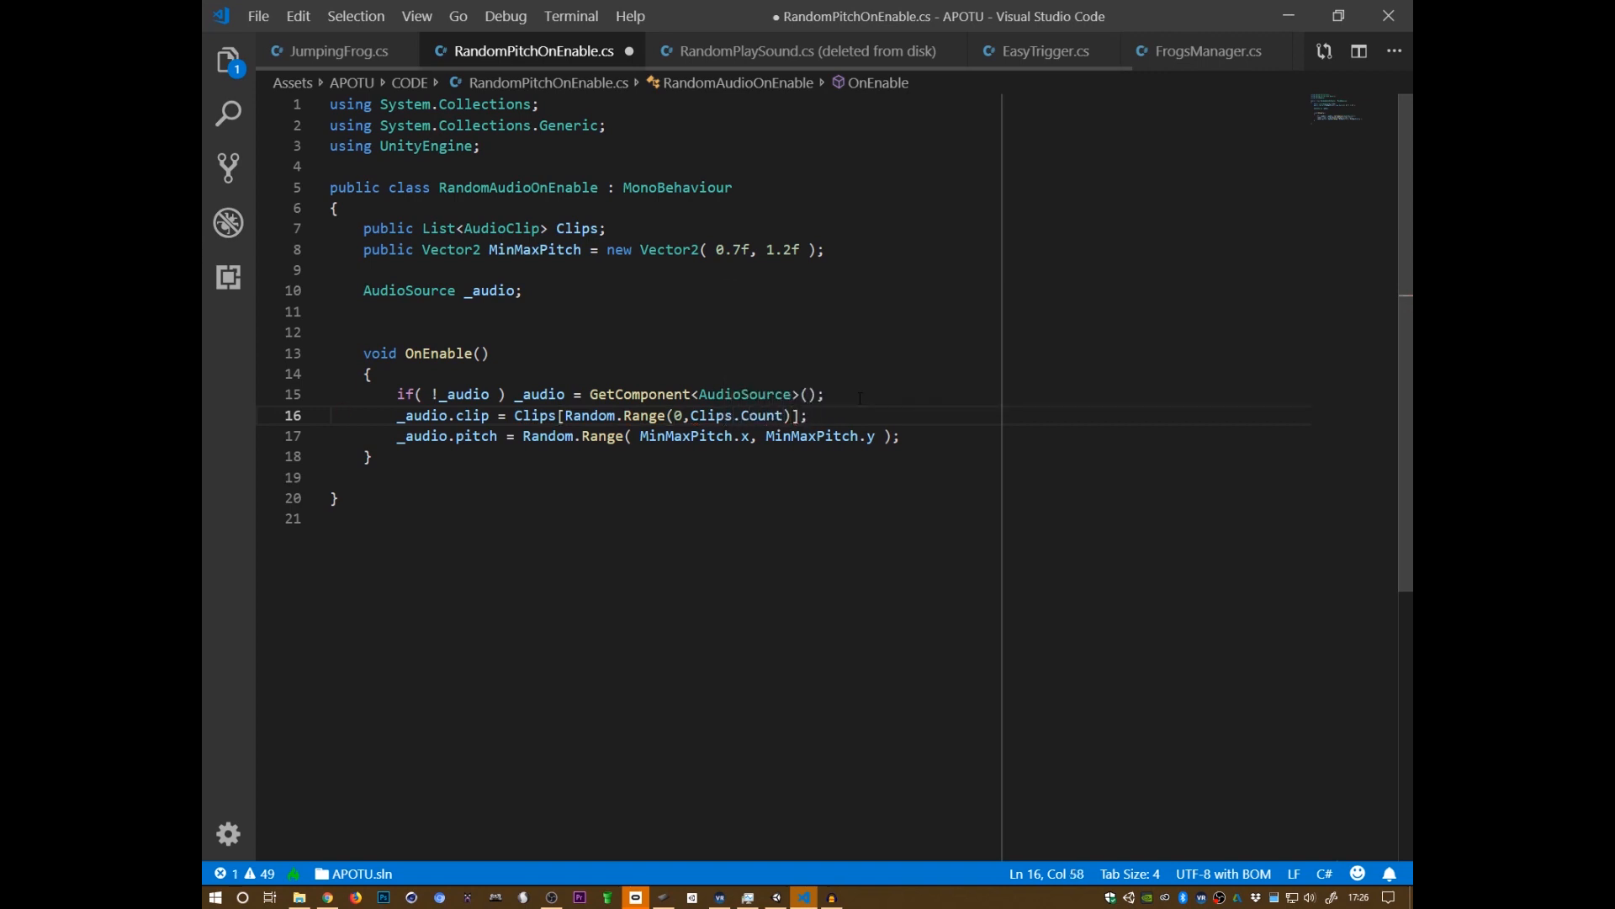
- Guard the random clip assignment with the condition if( Clips.Count>0 ) and save the script
key(Home)
text(if( )
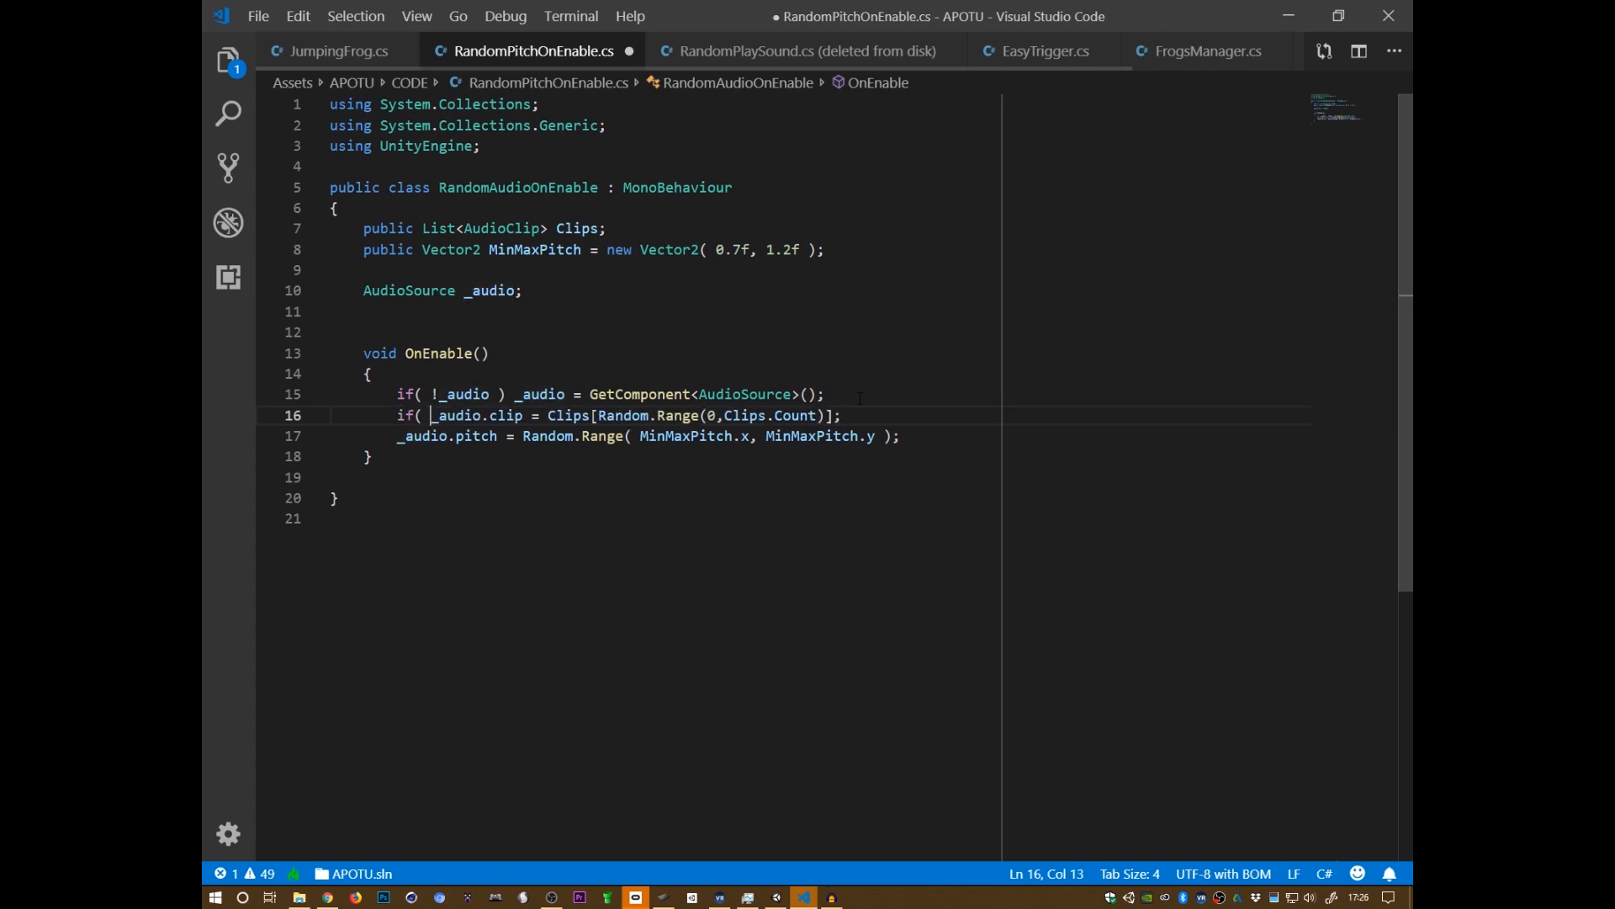
text(Clips.)
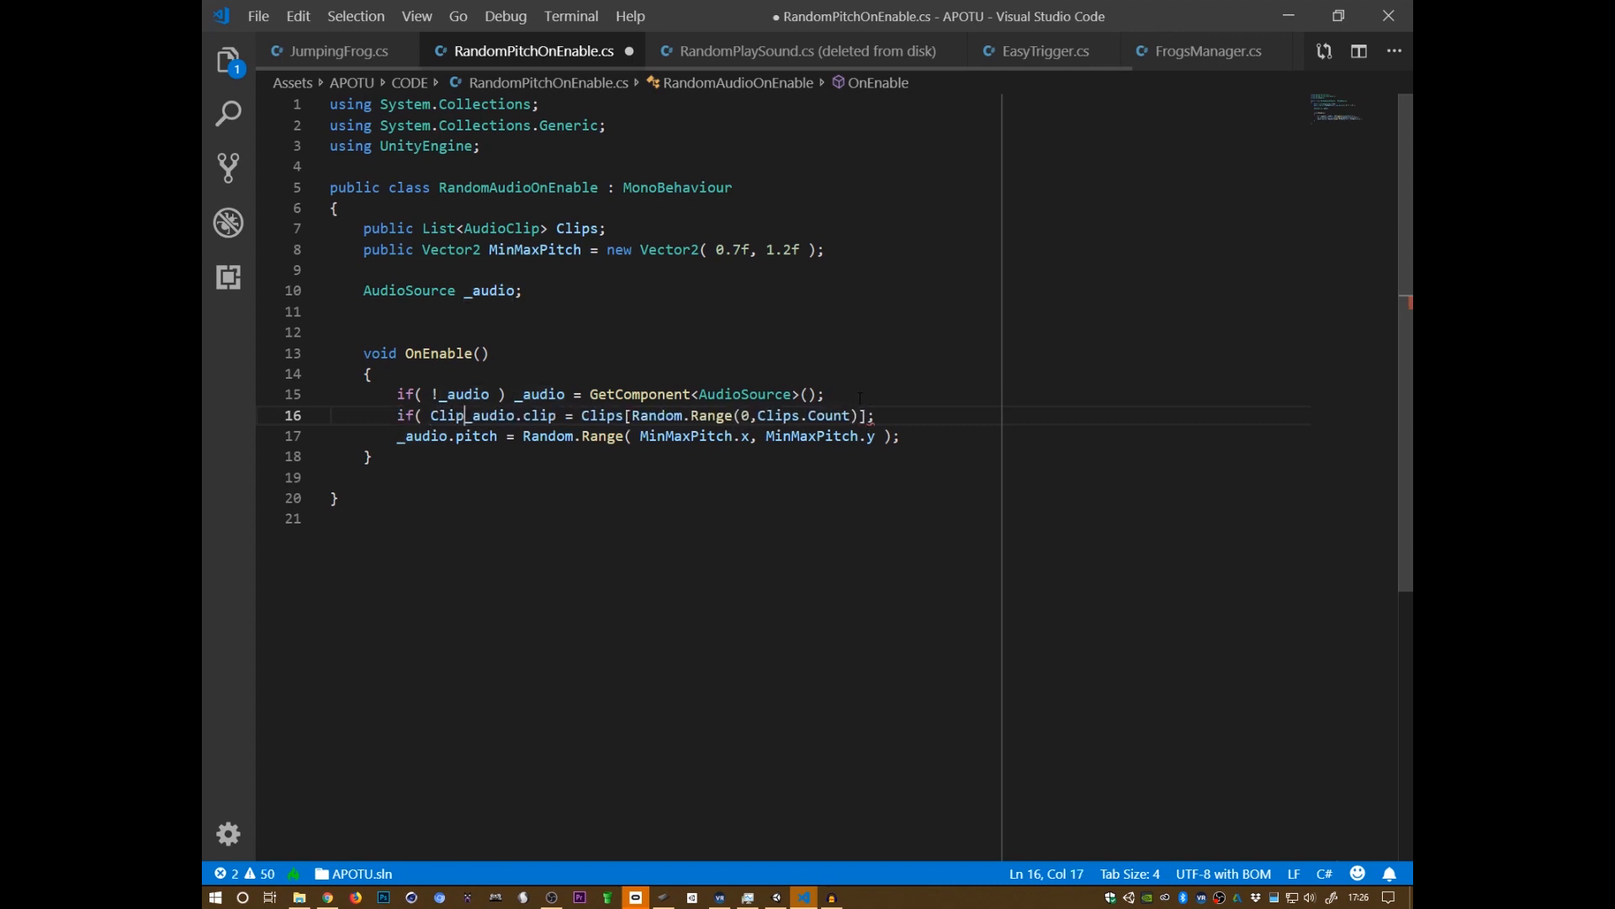
text(Count<)
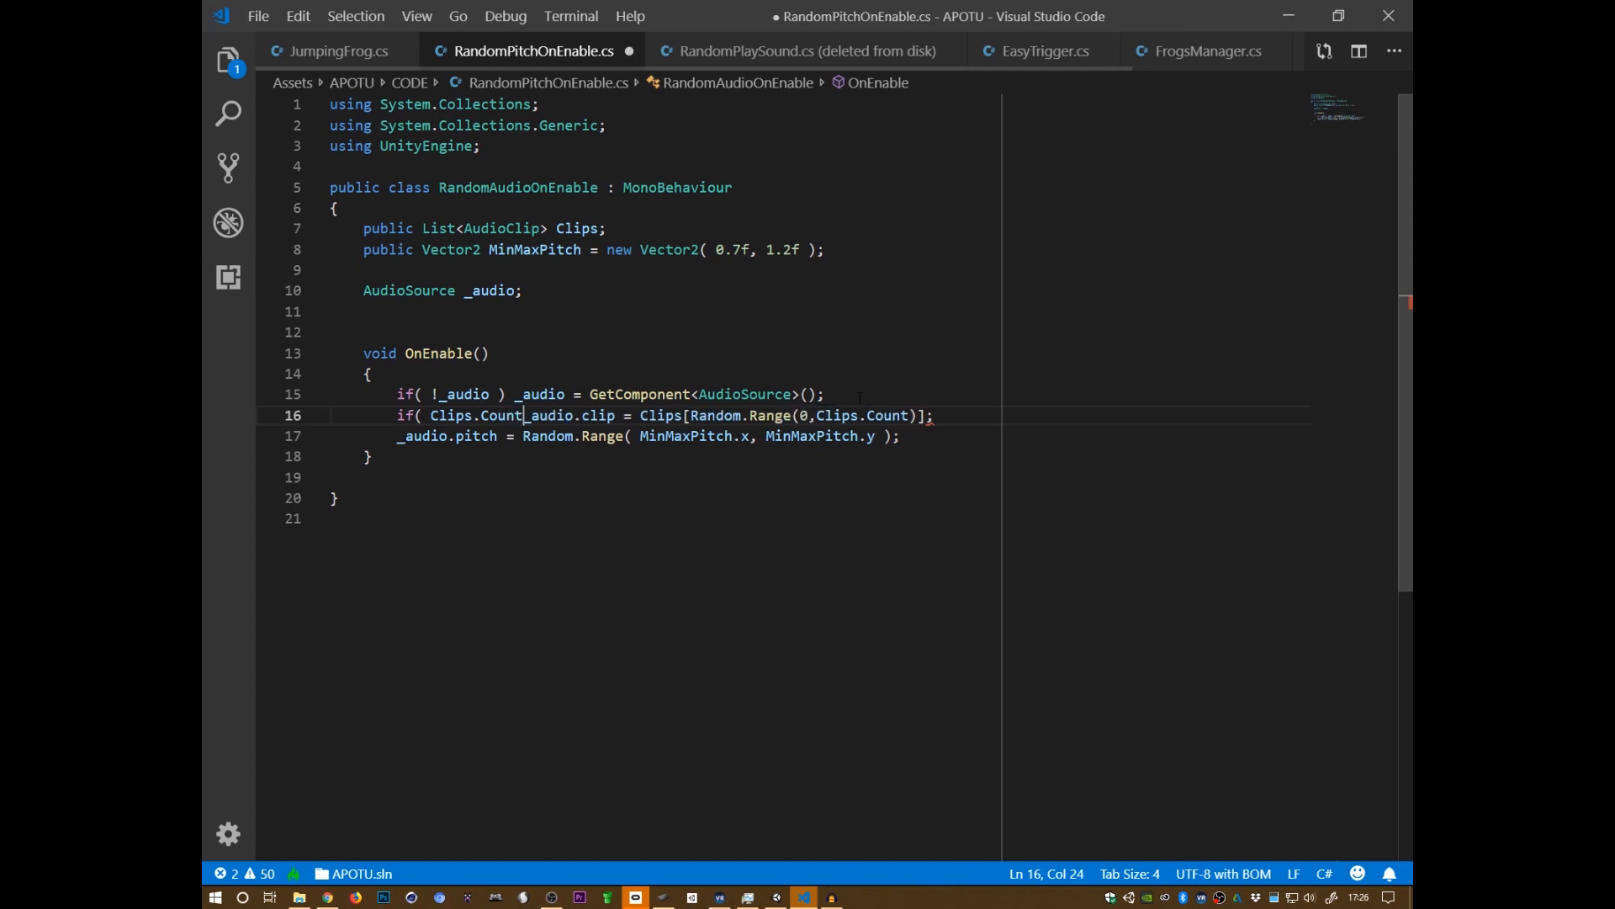
key(BackSpace)
text(>)
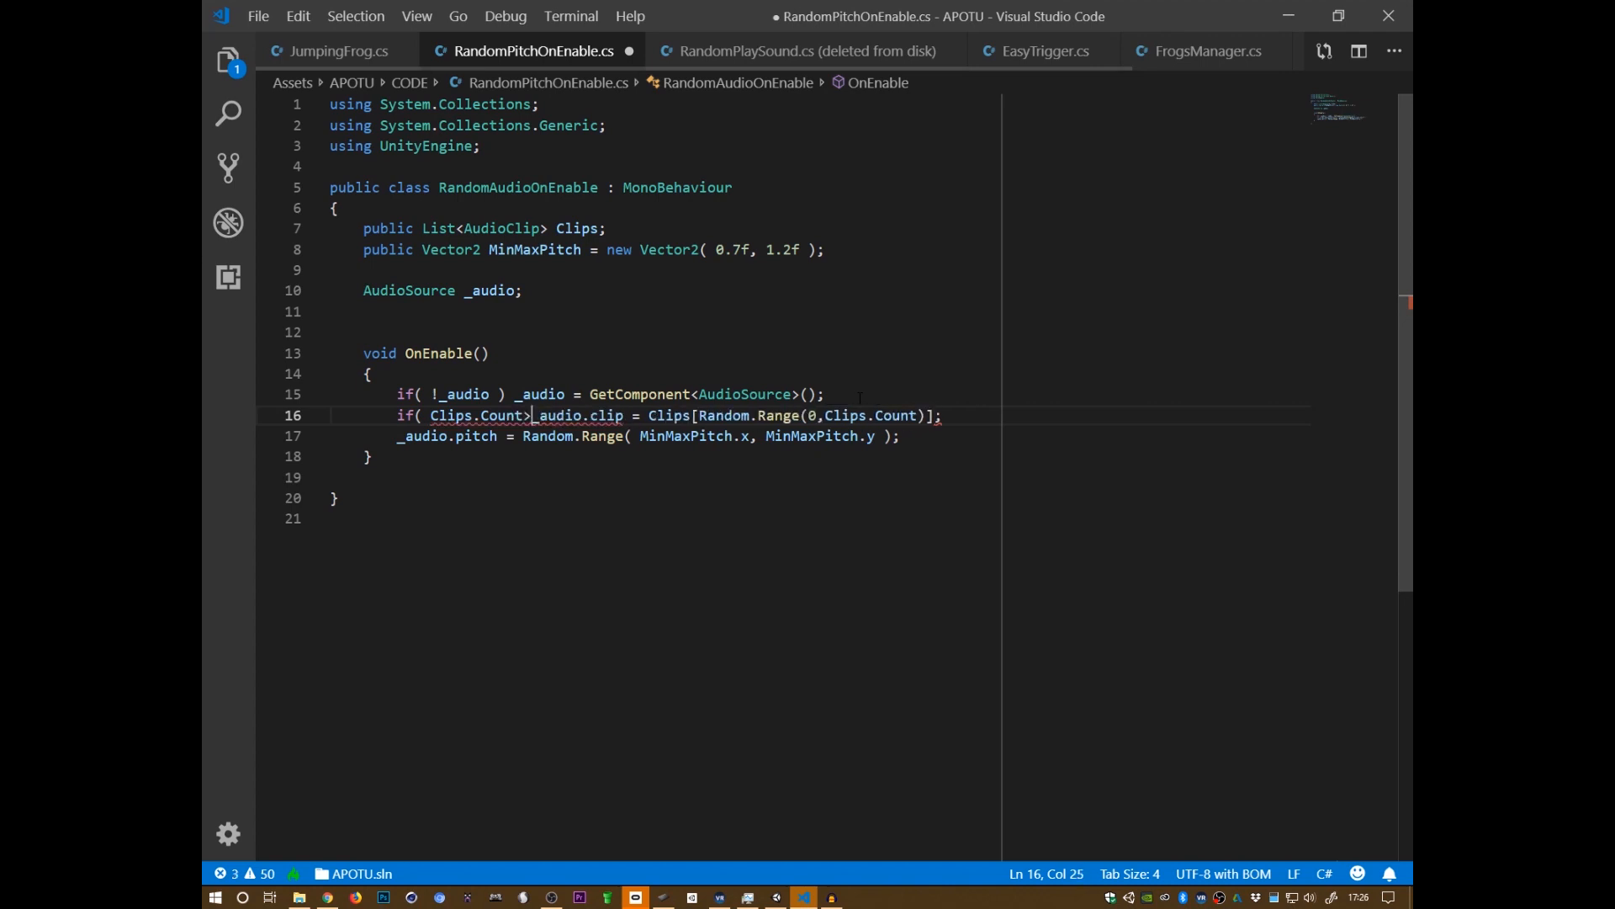
text(0 ))
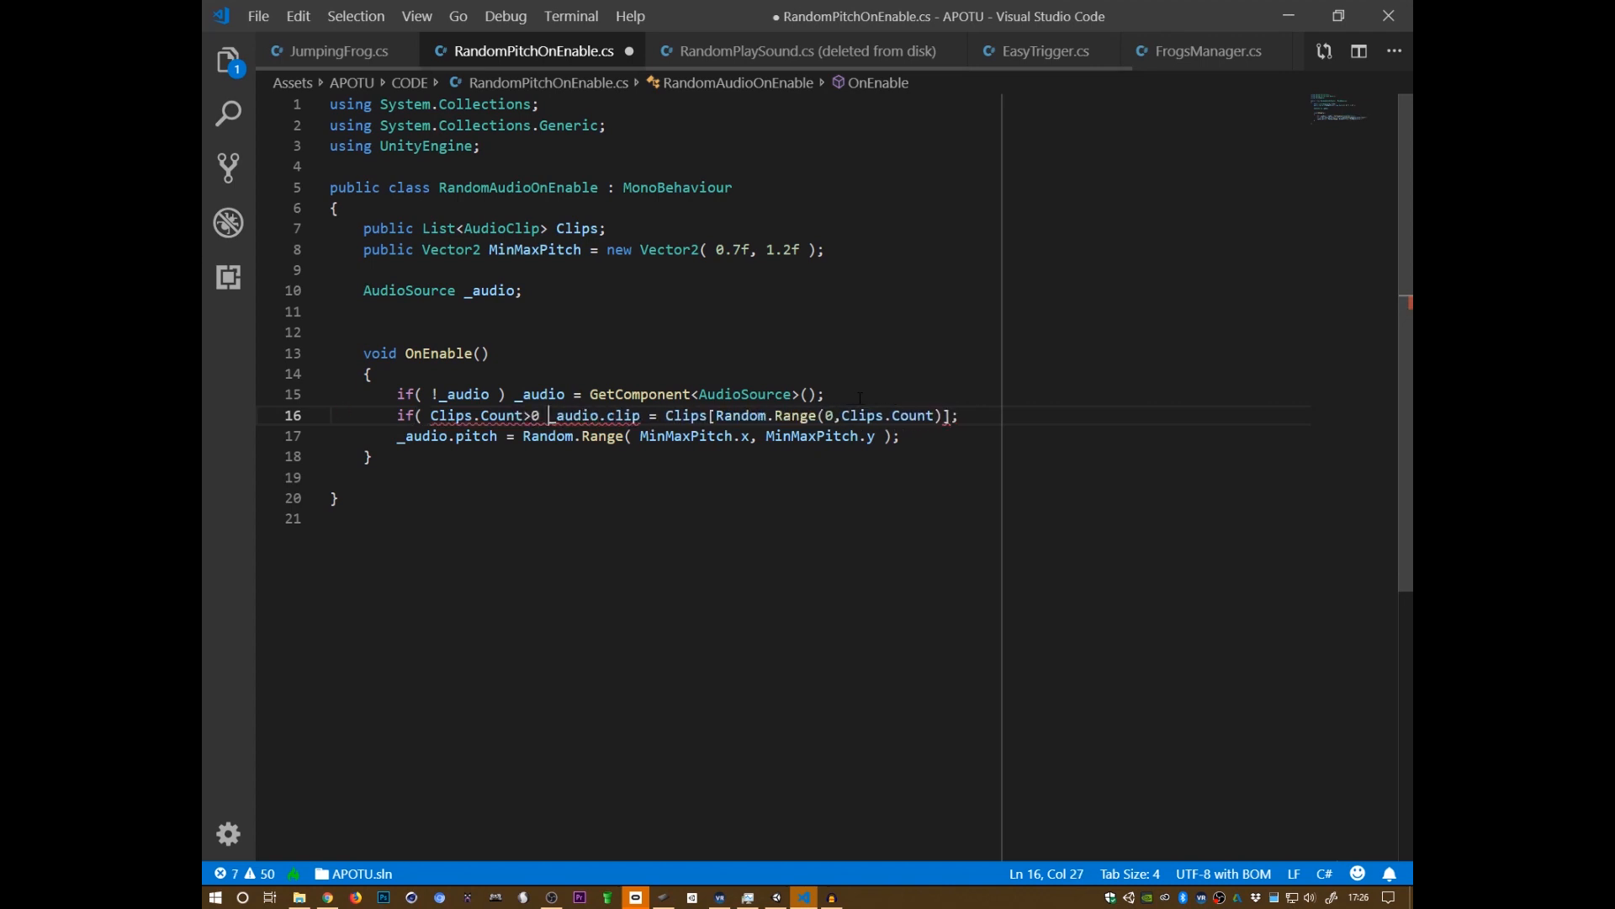
key(BackSpace)
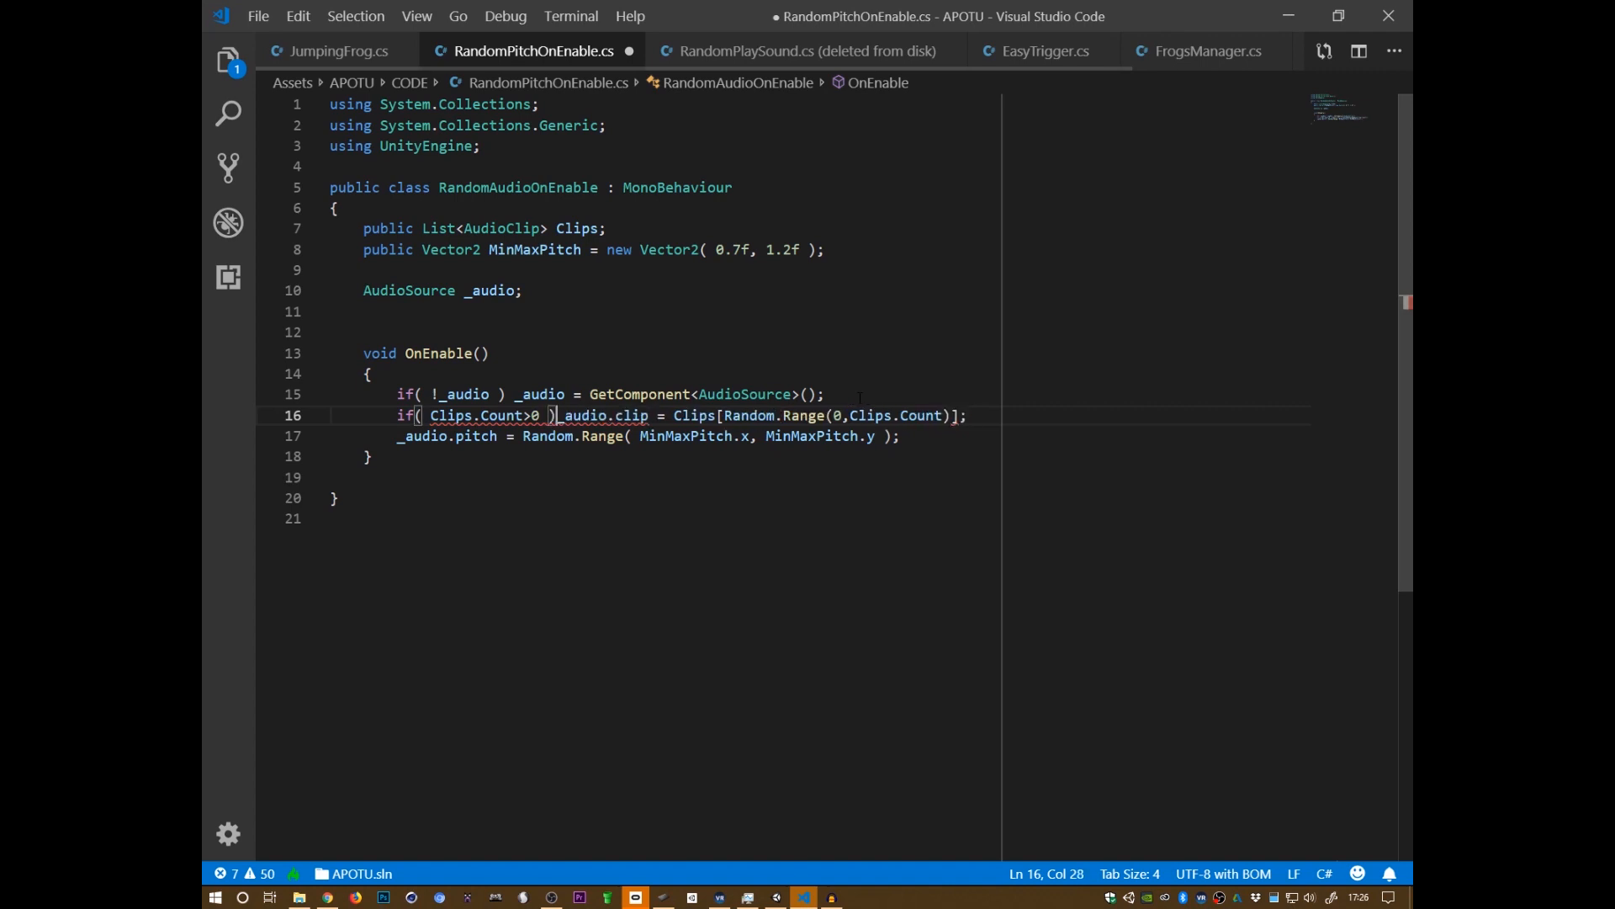
key(ctrl+s)
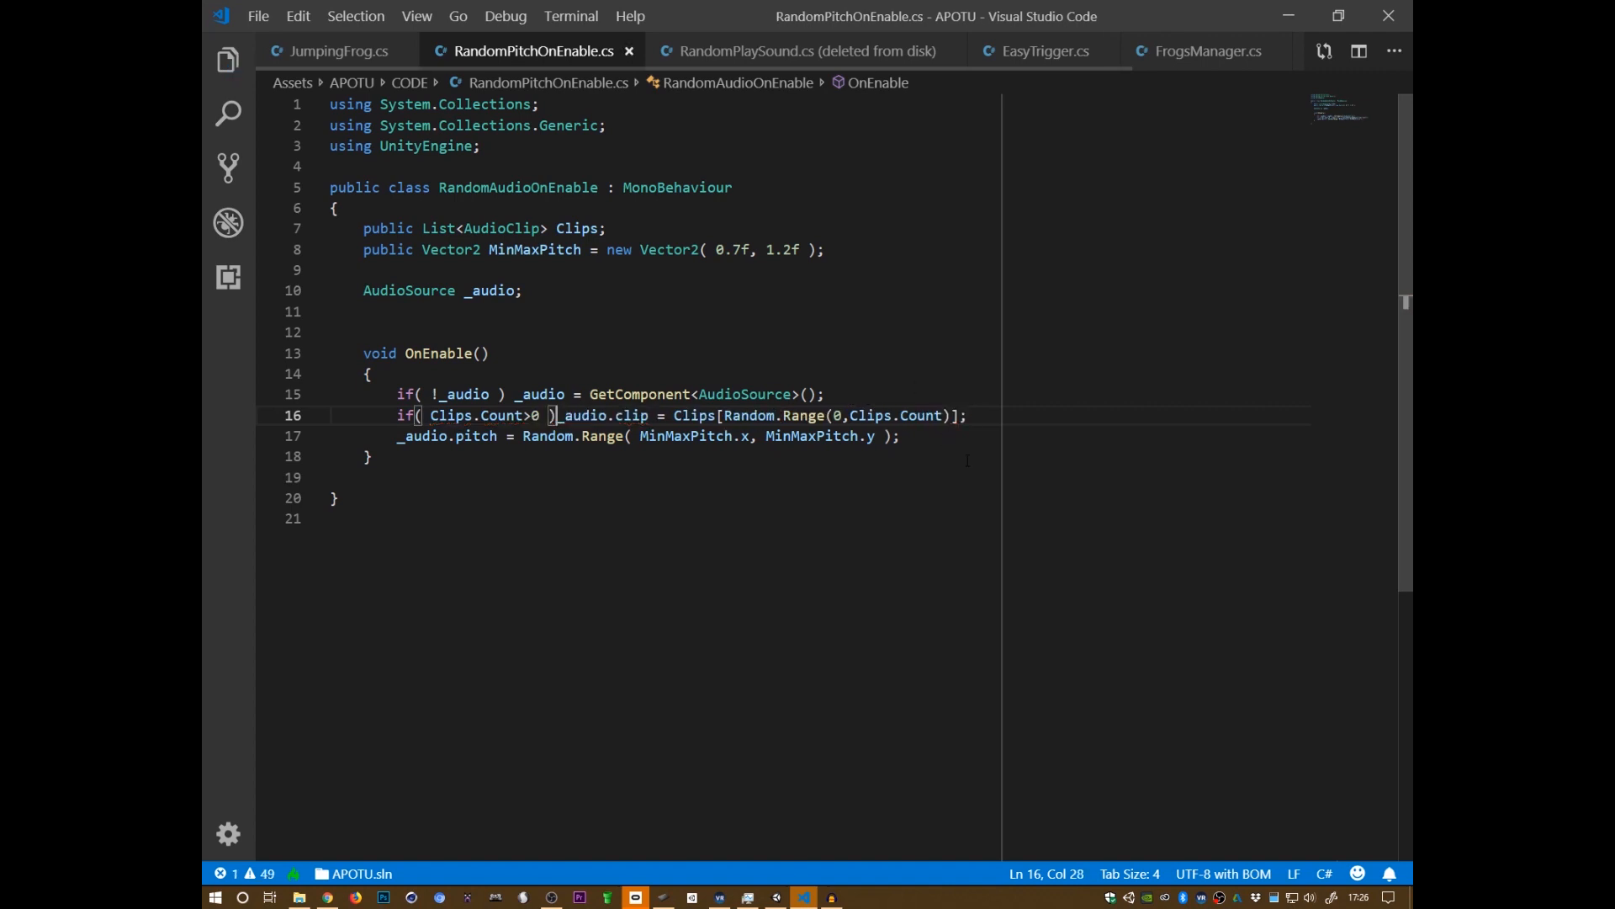
key(ctrl+s)
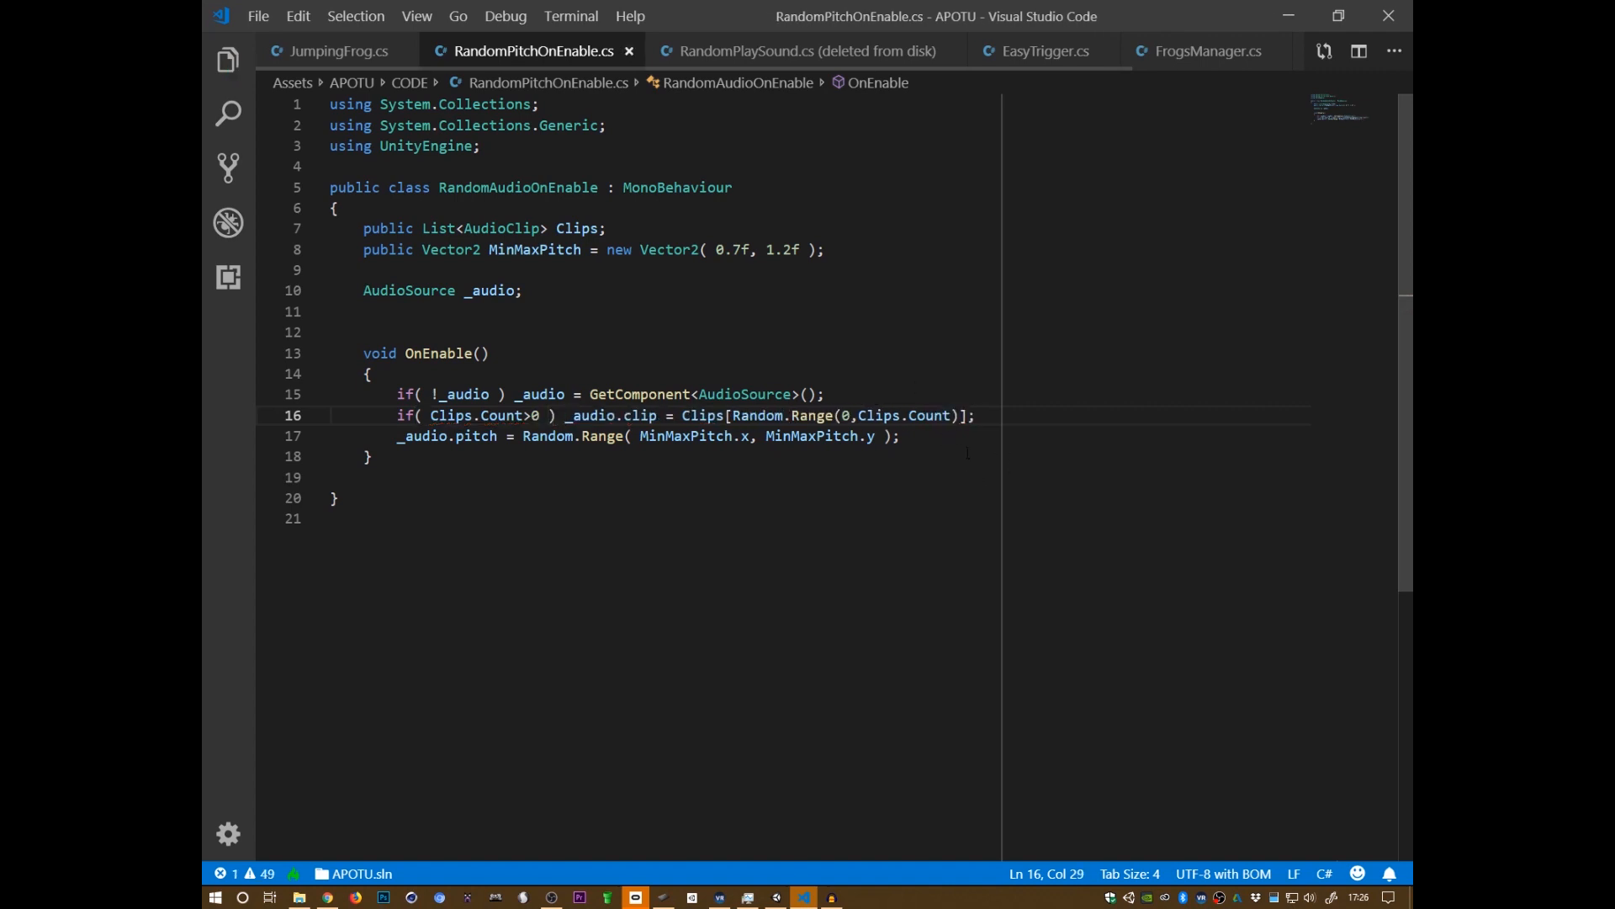
- Switch back to Unity and check the Audio Source's script component for the new clip list
key(alt+Tab)
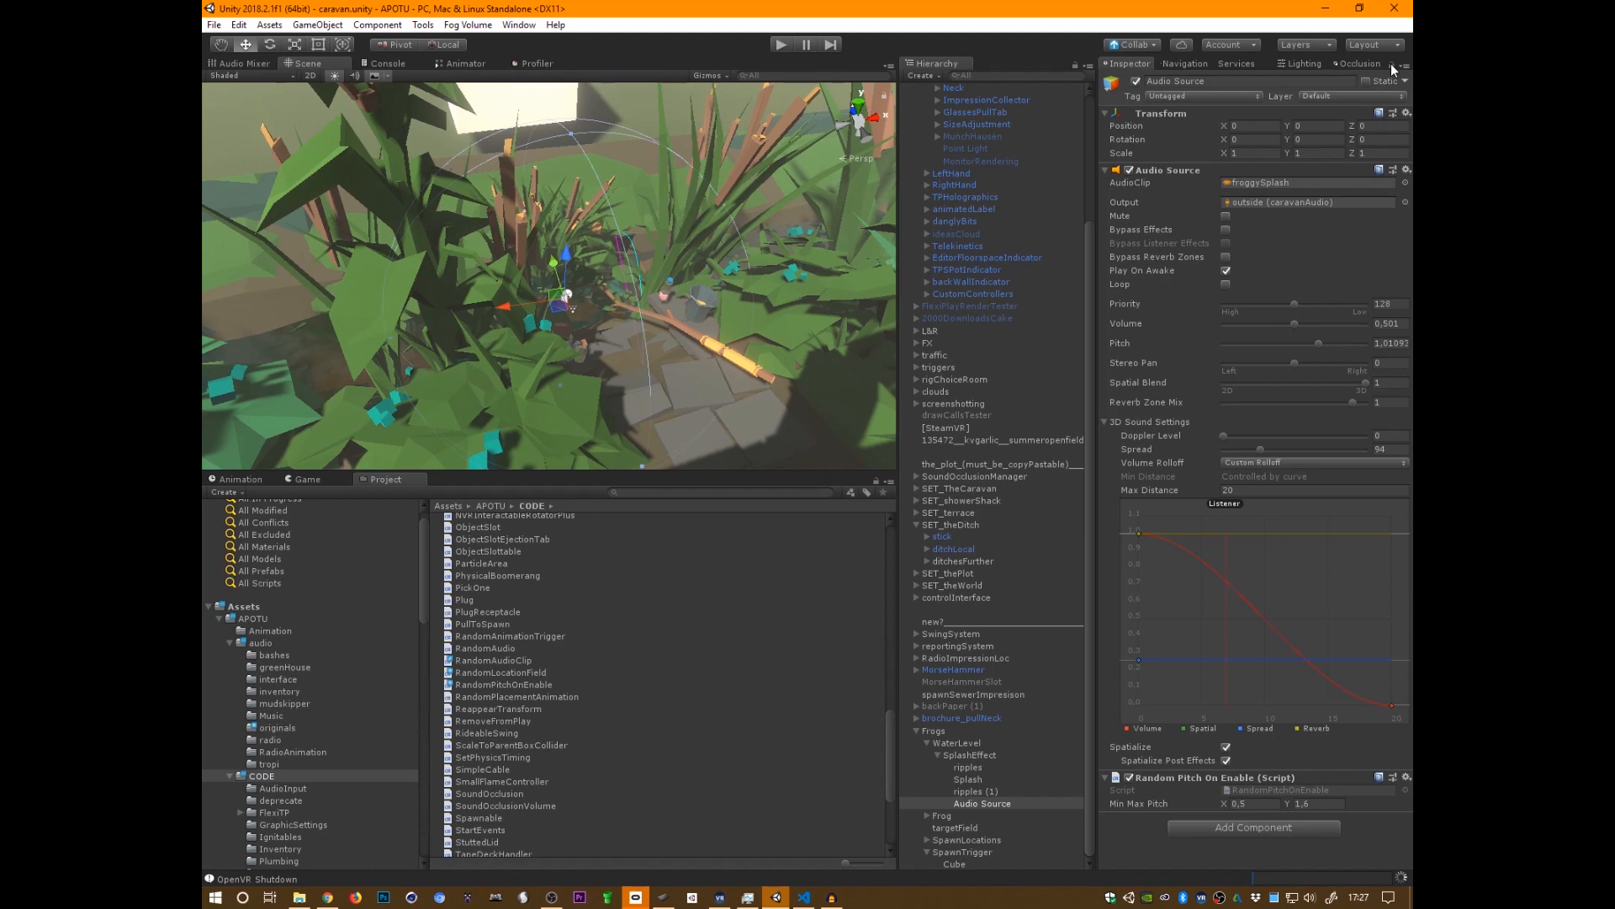
key(alt+Tab)
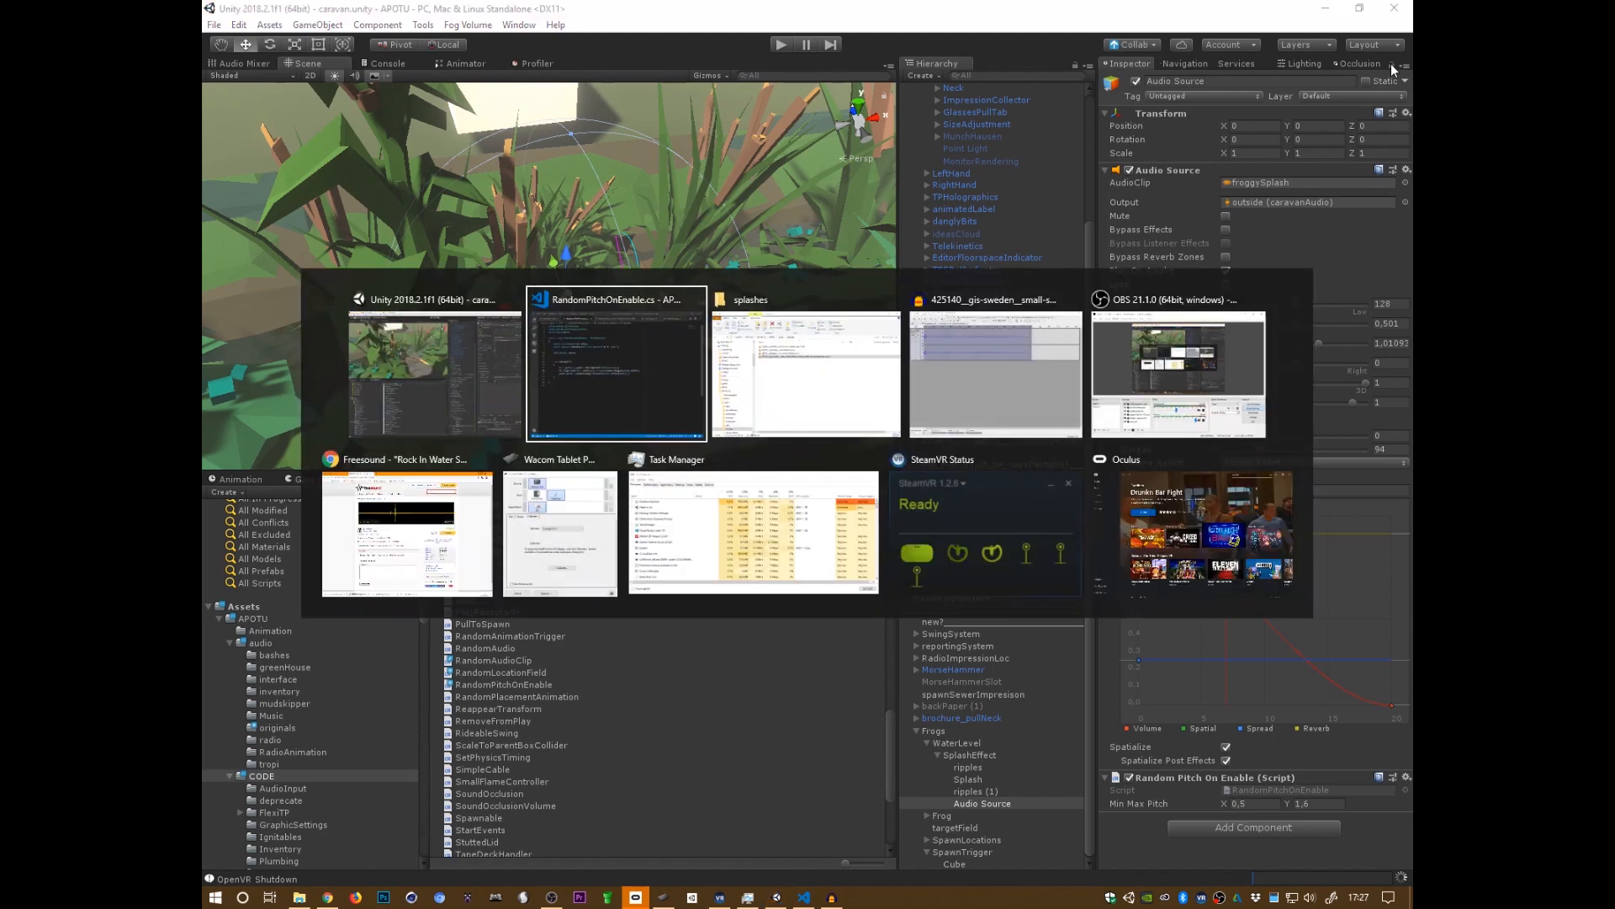
key(alt+Tab)
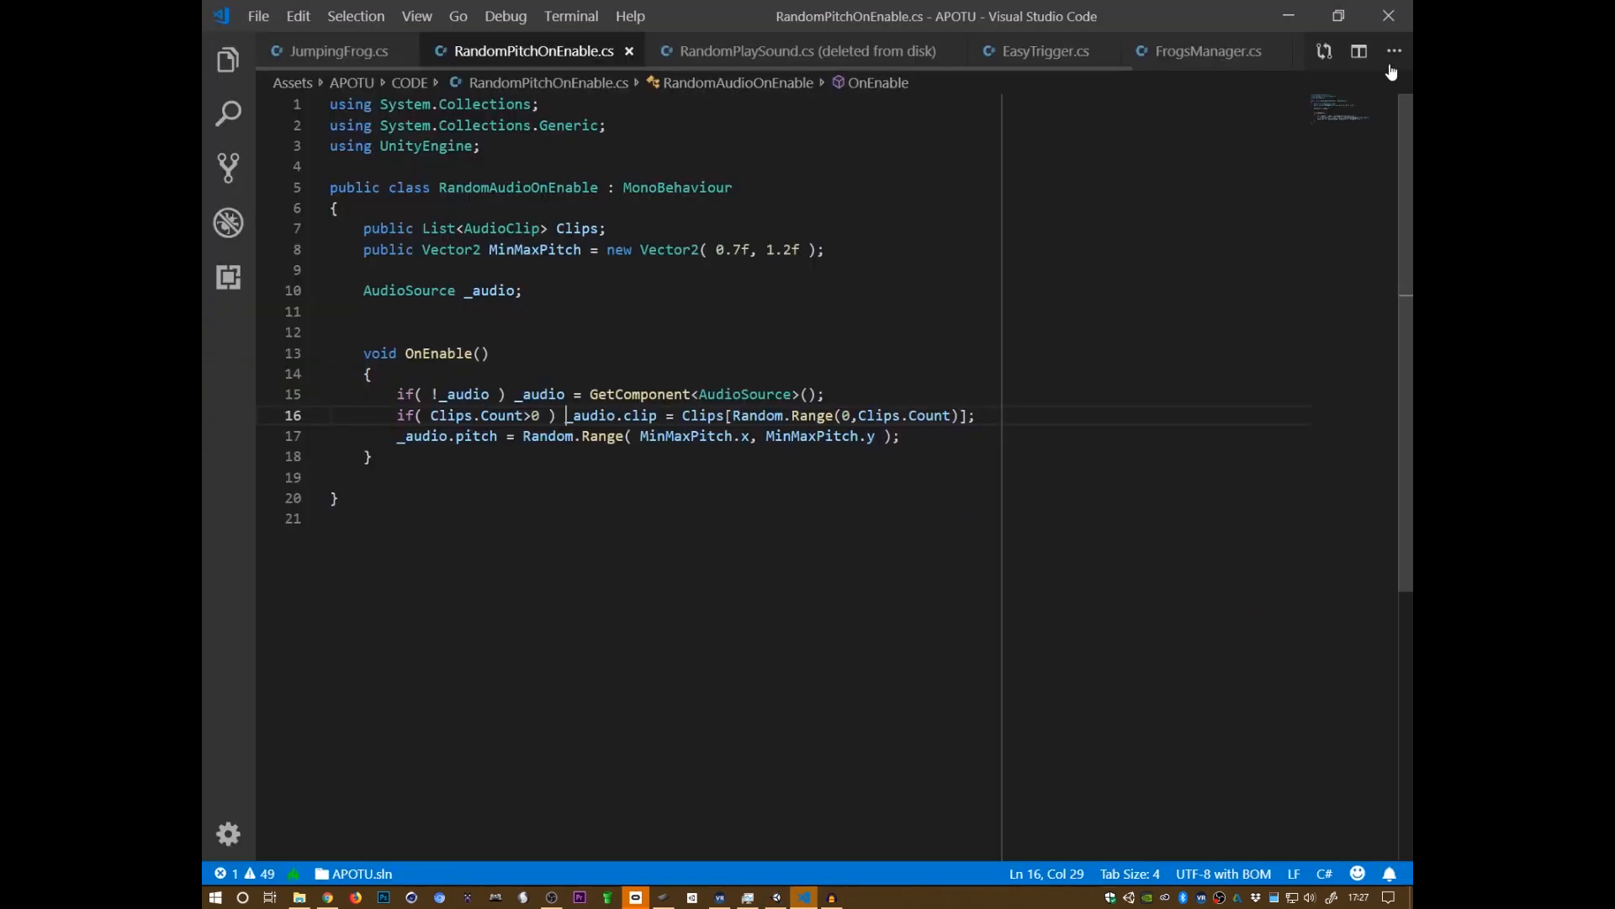
key(alt+Tab)
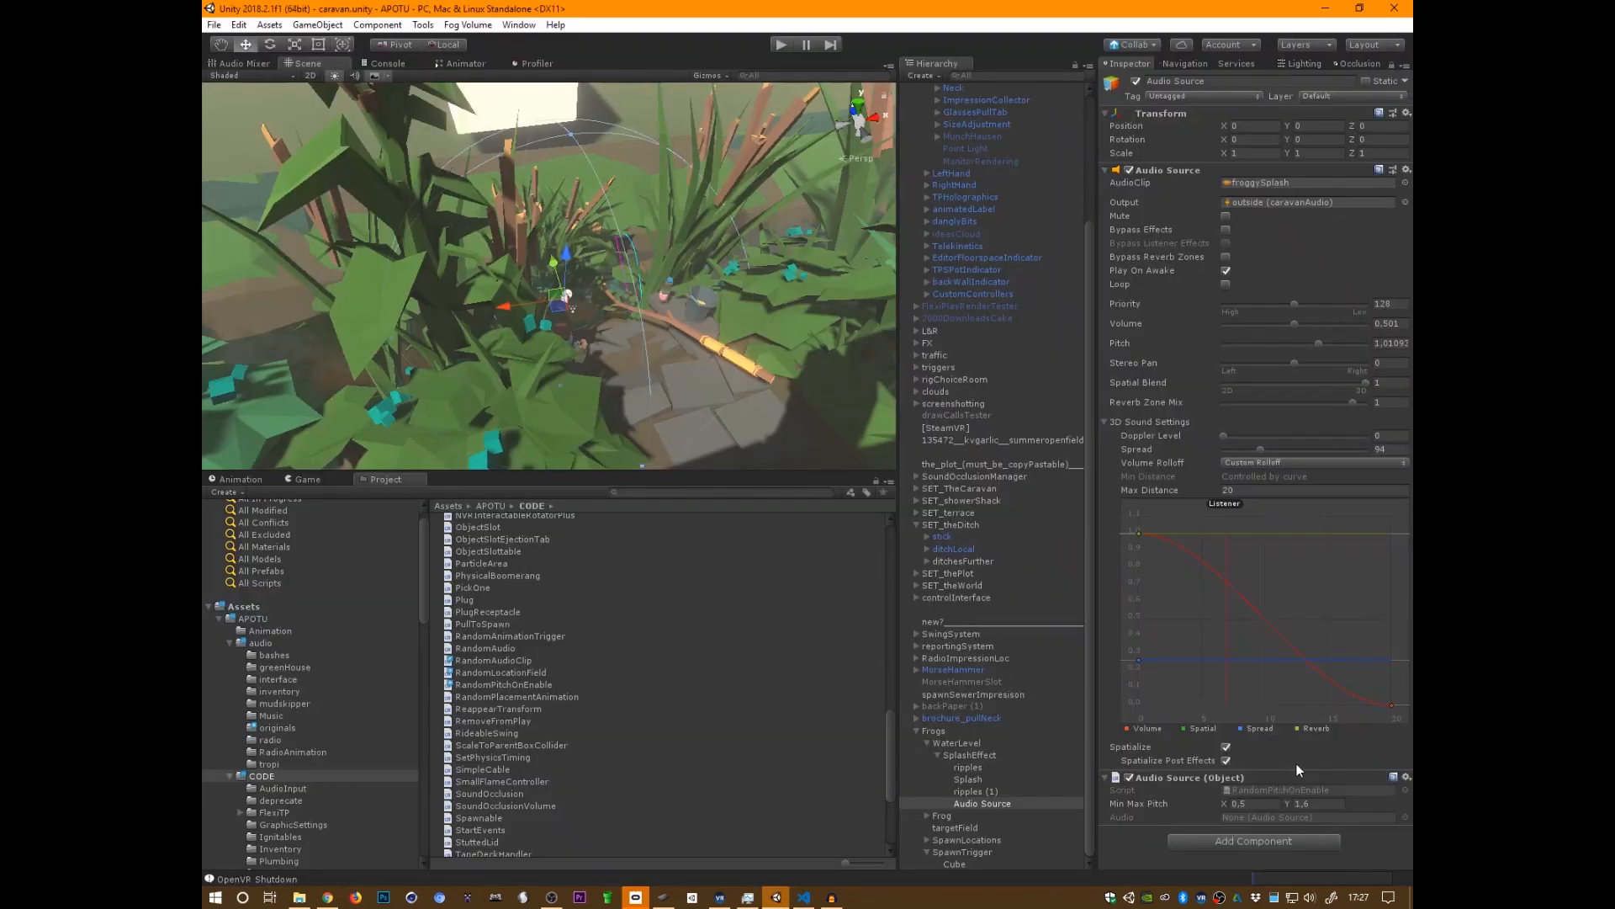
click(1405, 66)
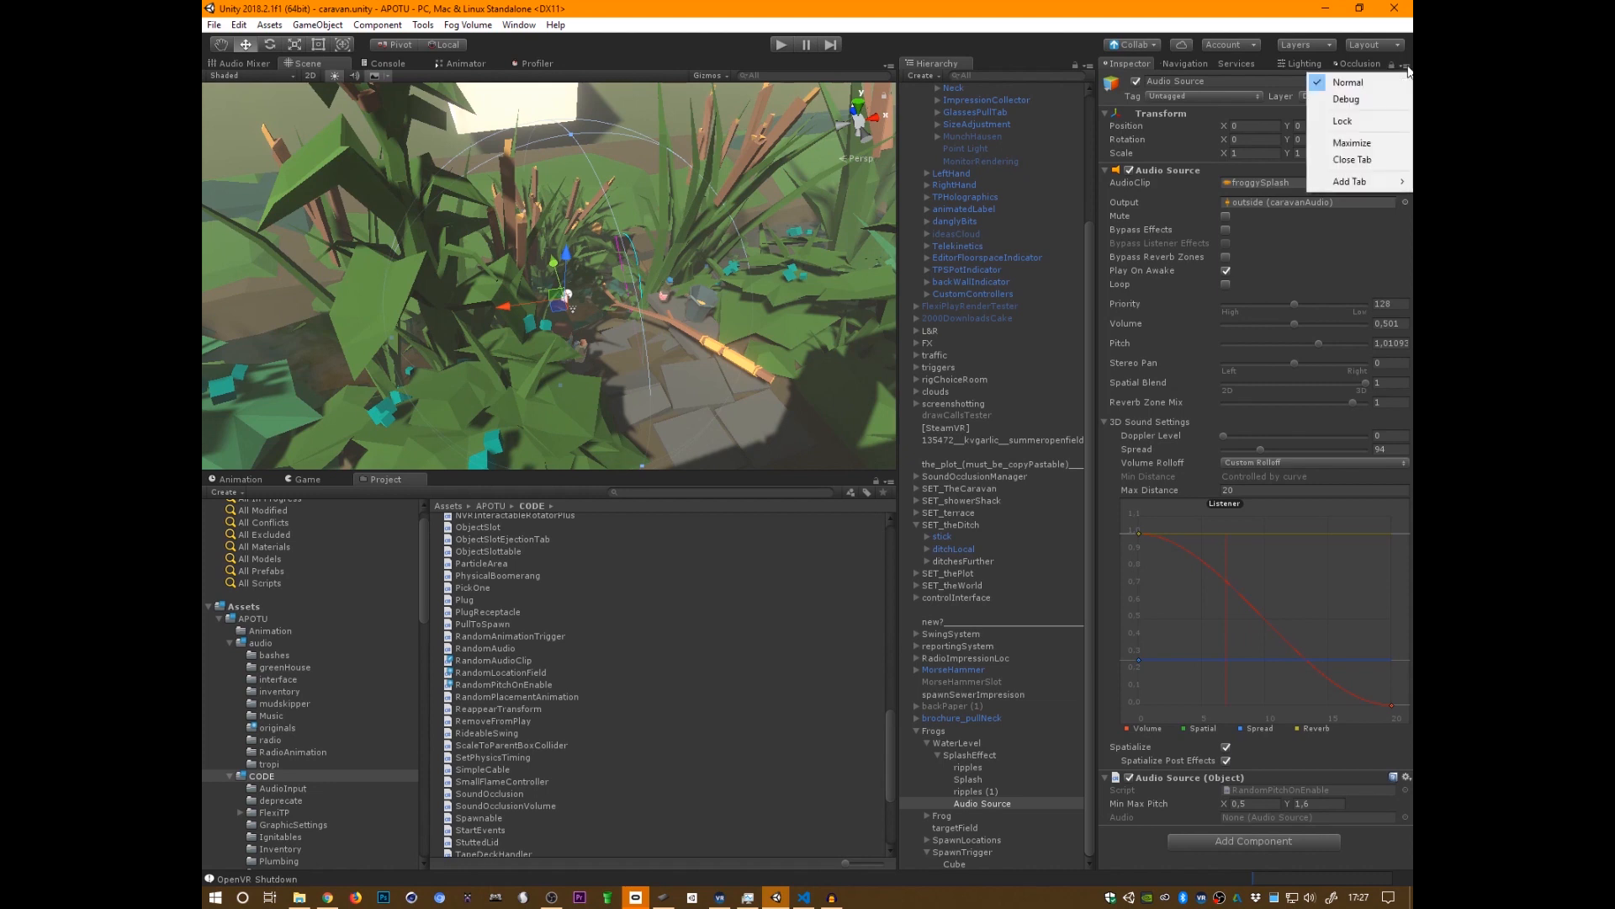
- Switch to Visual Studio Code and recheck the Clips list declaration in RandomPitchOnEnable.cs
double_click(615, 771)
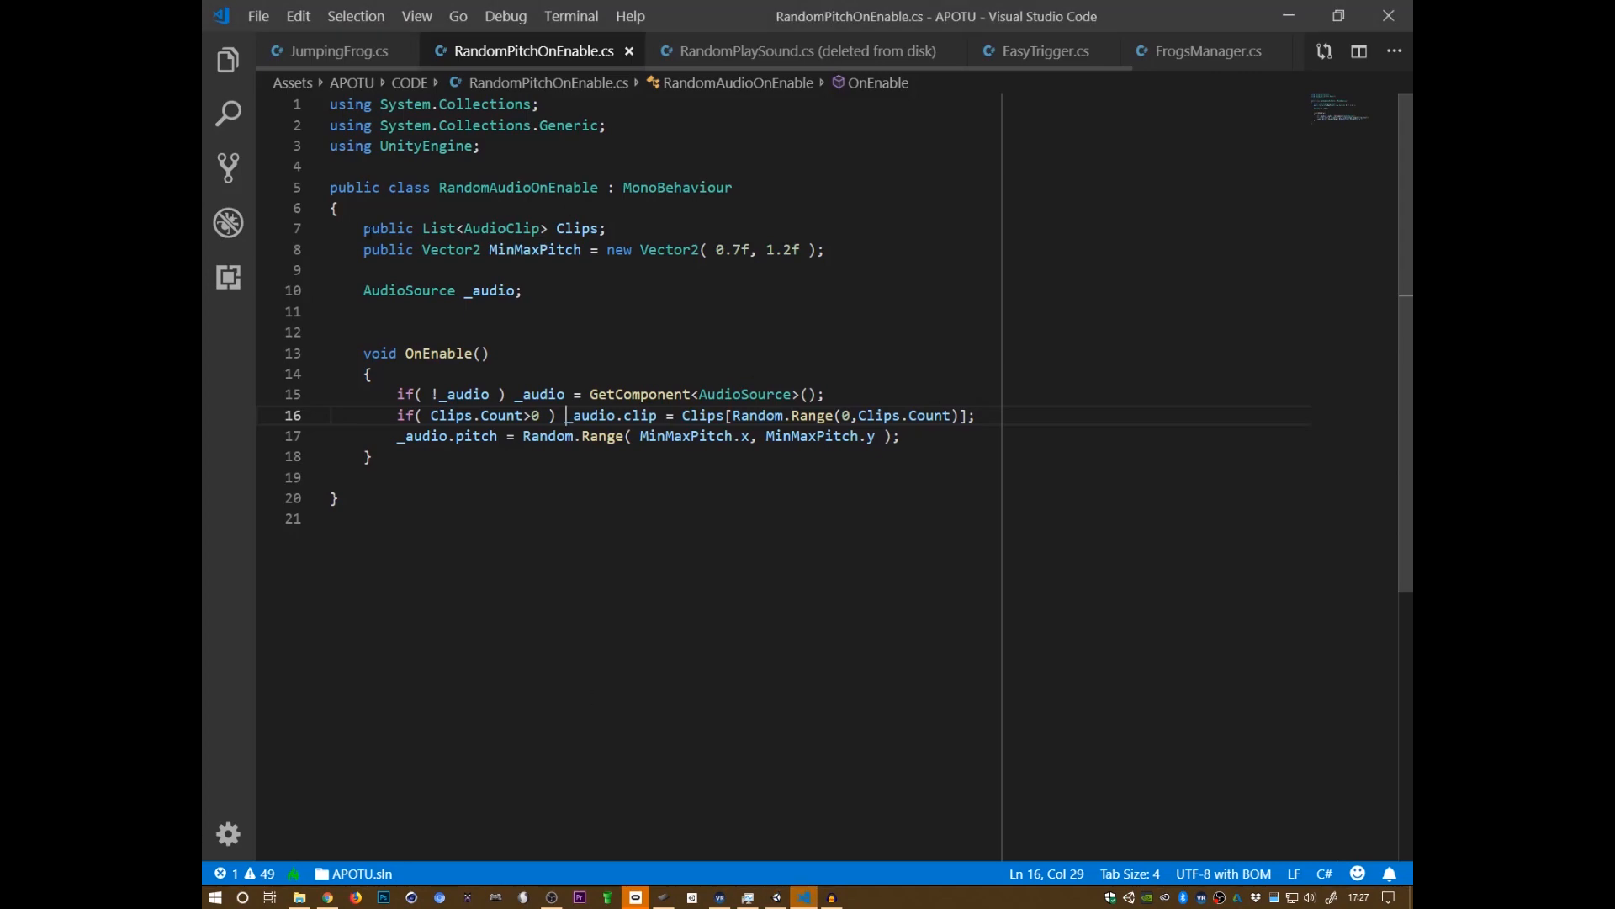
click(364, 228)
click(481, 228)
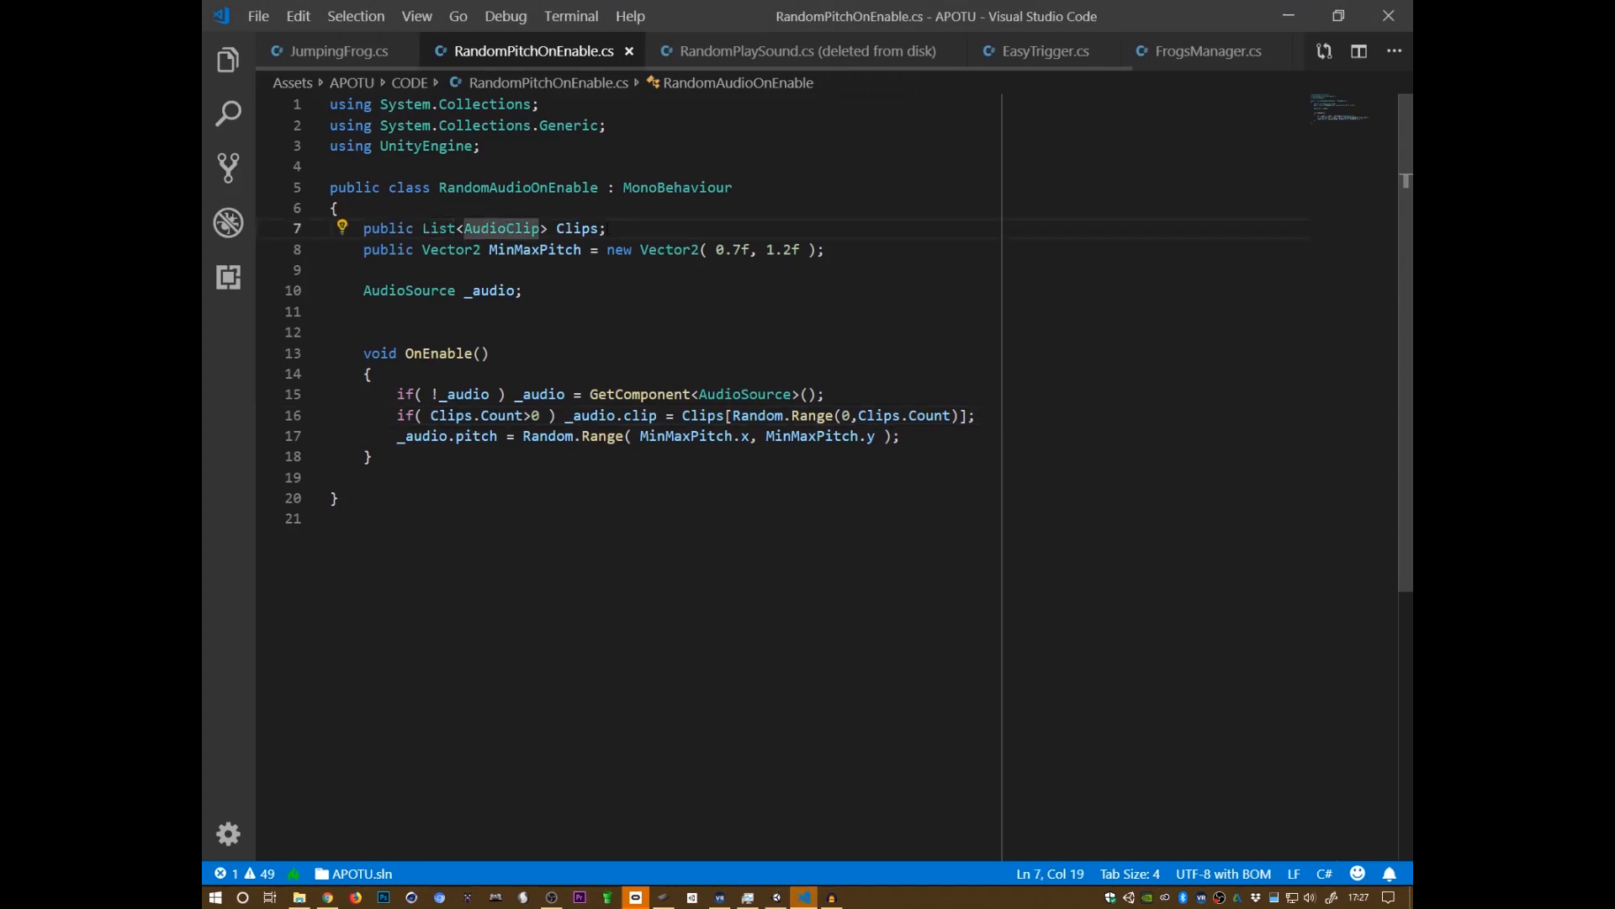
click(577, 228)
- Return to Unity, inspect the Audio Source's script component again and check the Console for compile errors
key(alt+Tab)
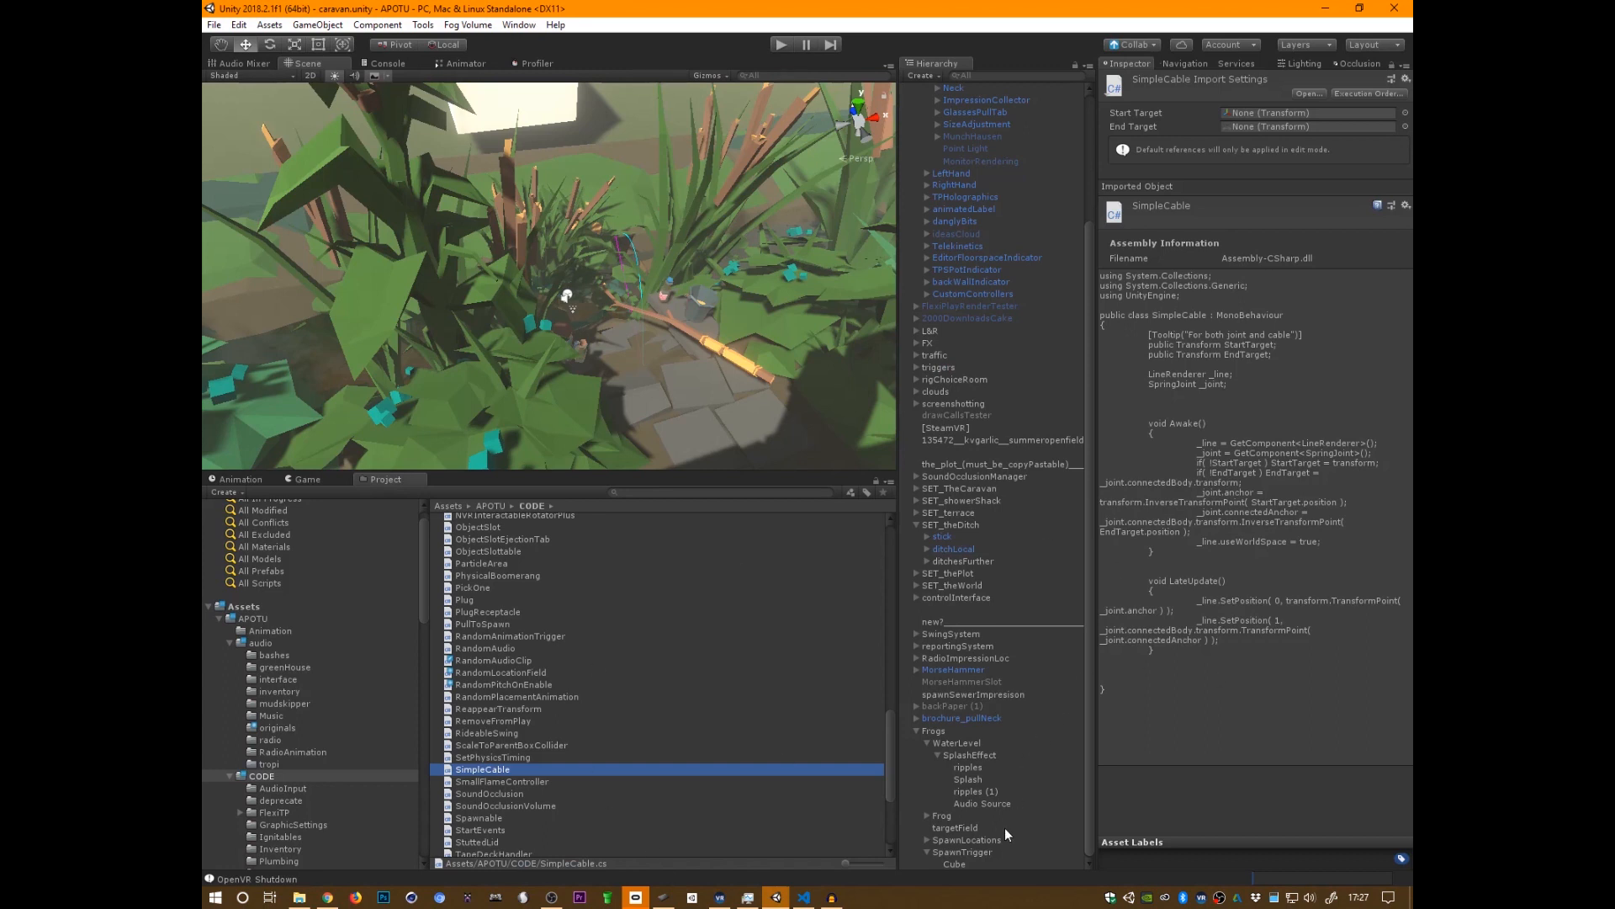
click(977, 802)
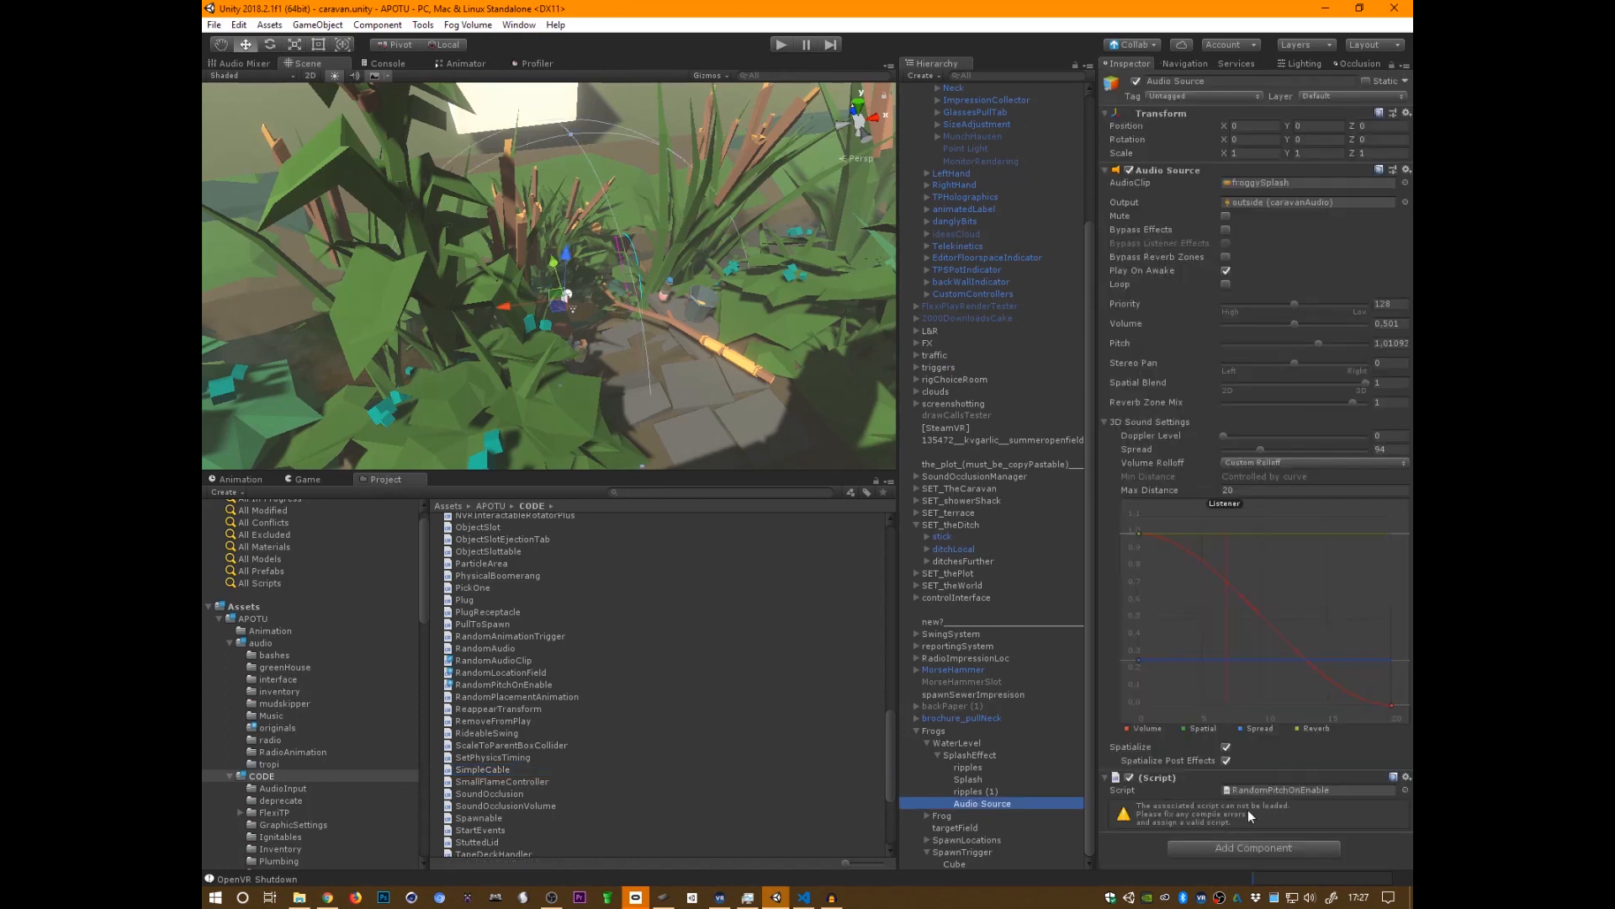
click(384, 63)
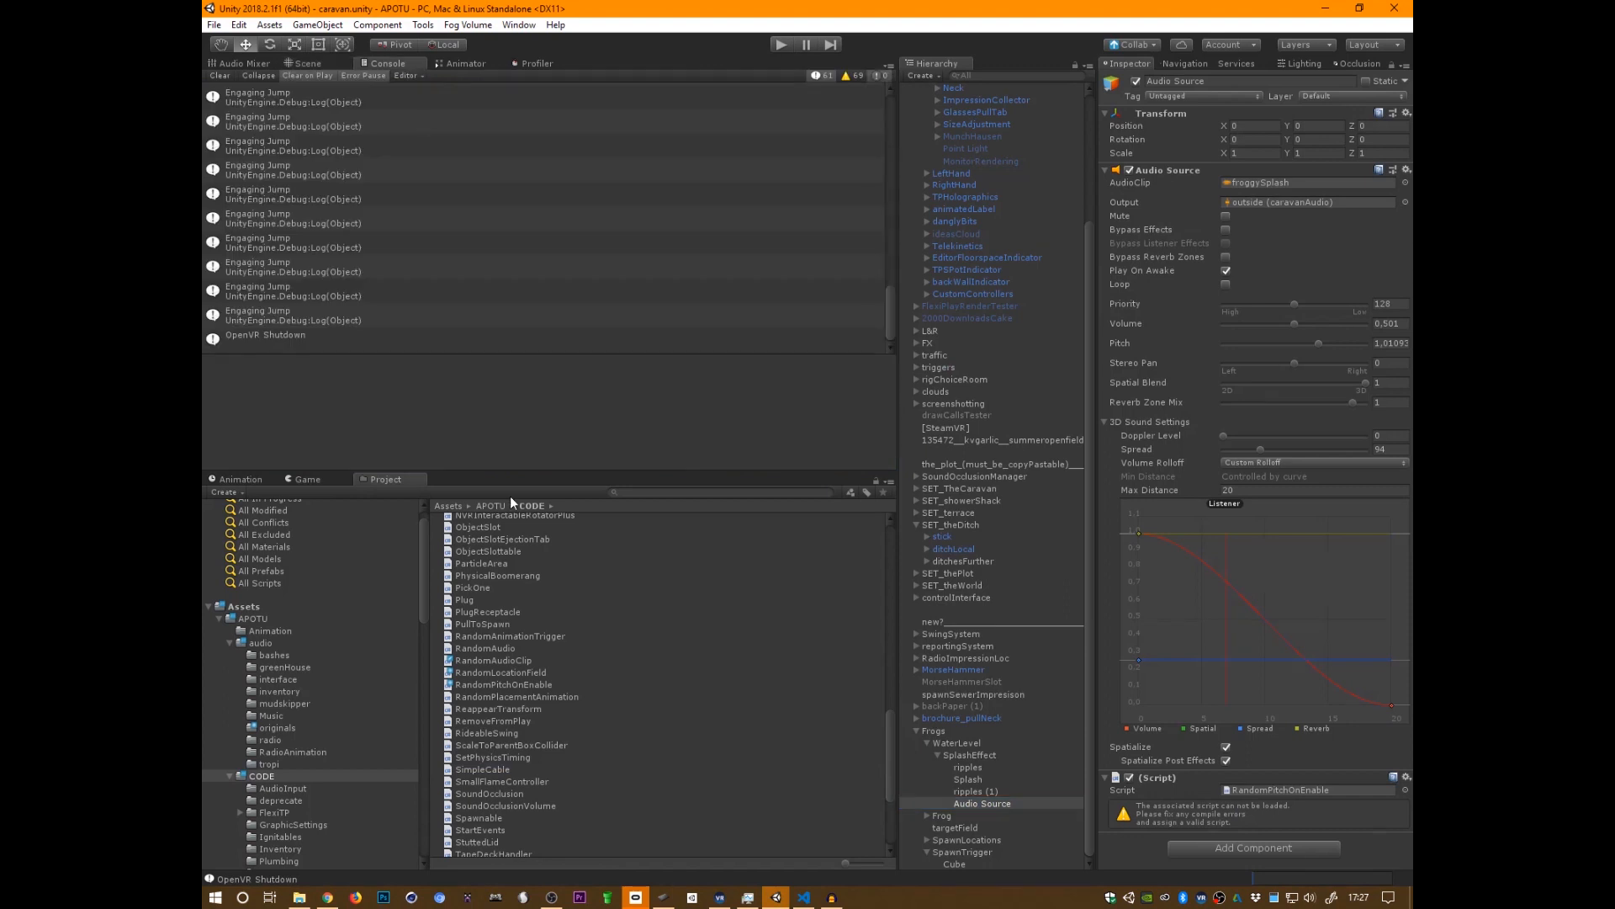
- Review the Console's logged messages from the beginning and clear them
scroll(522, 296, up, 2)
drag(892, 297, 902, 91)
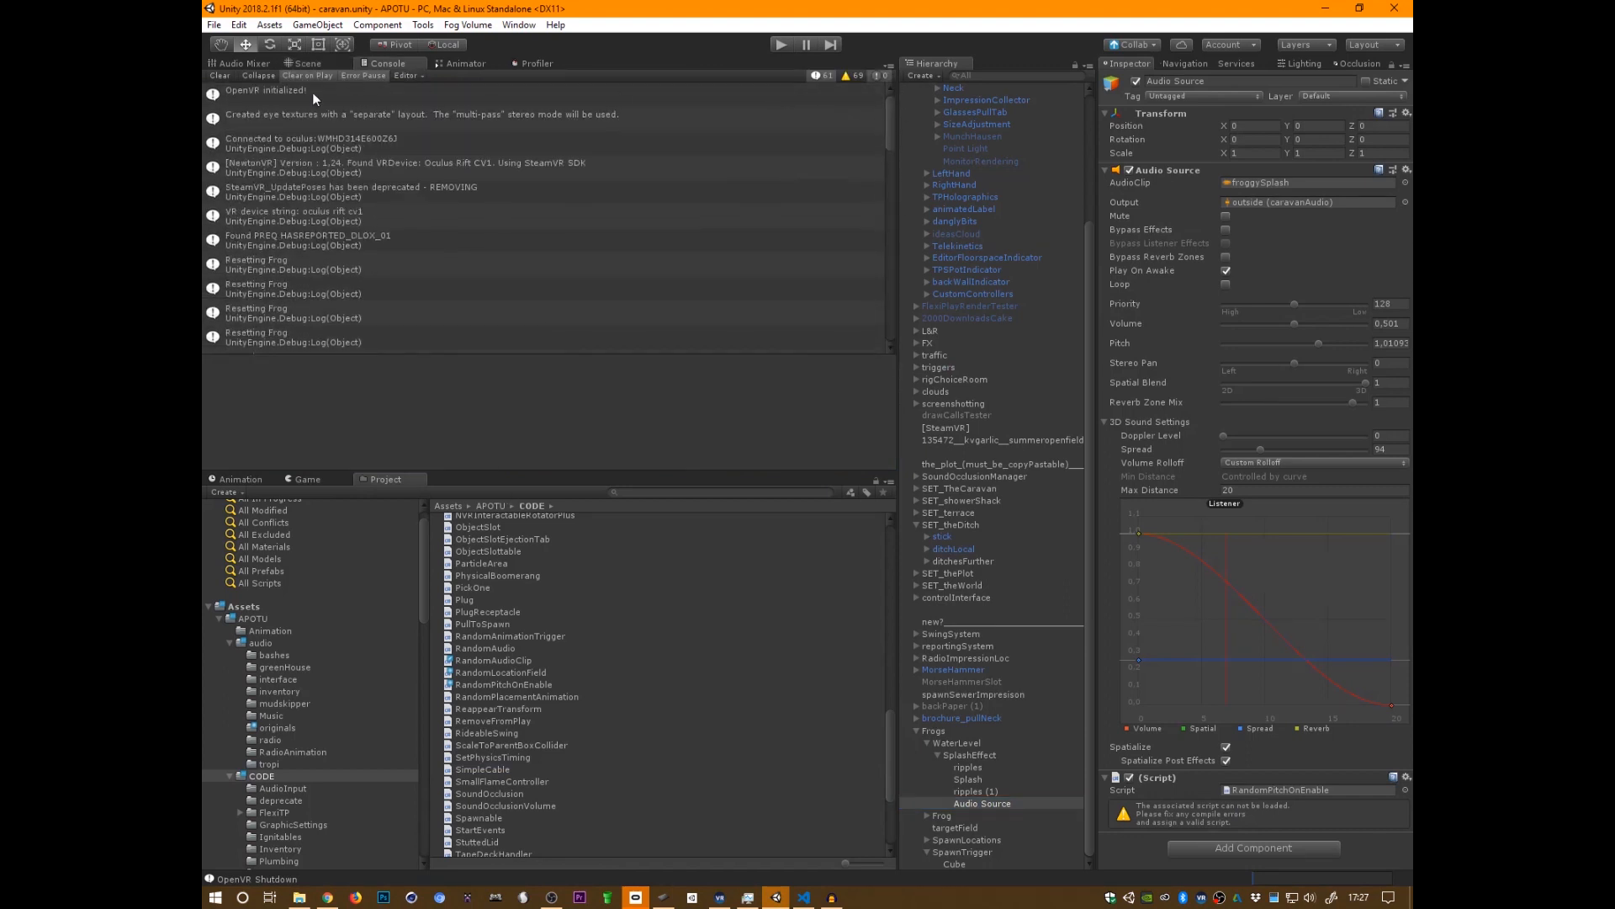
click(220, 76)
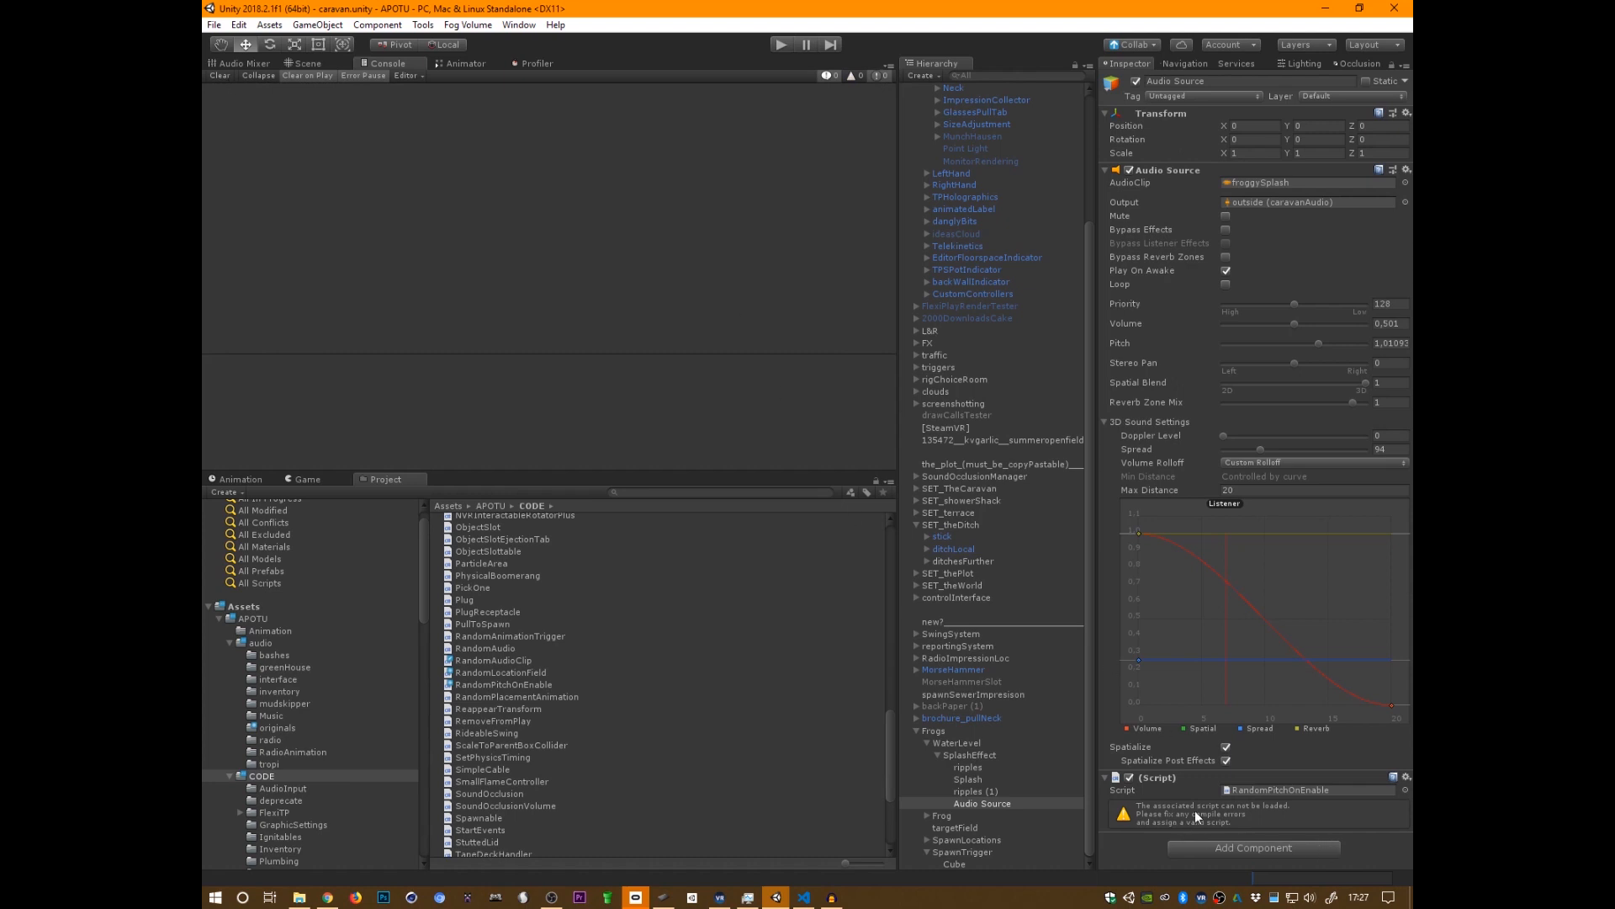
- Locate the RandomPitchOnEnable script asset in the CODE folder and rename it RandomAudioOnEnable to match its class
click(1308, 790)
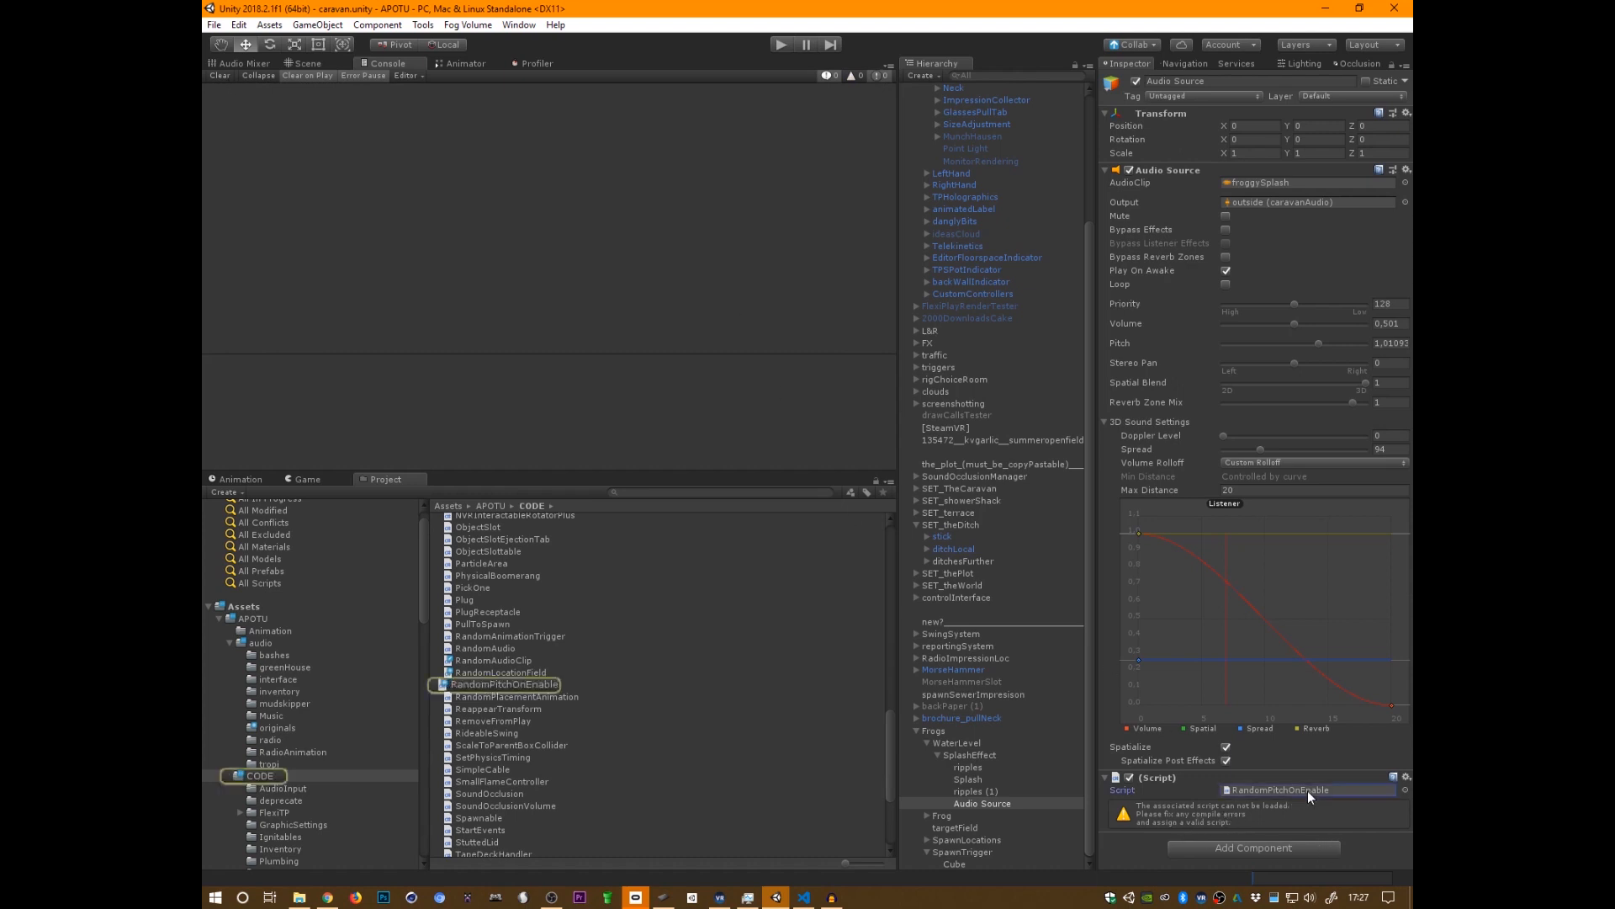
click(503, 685)
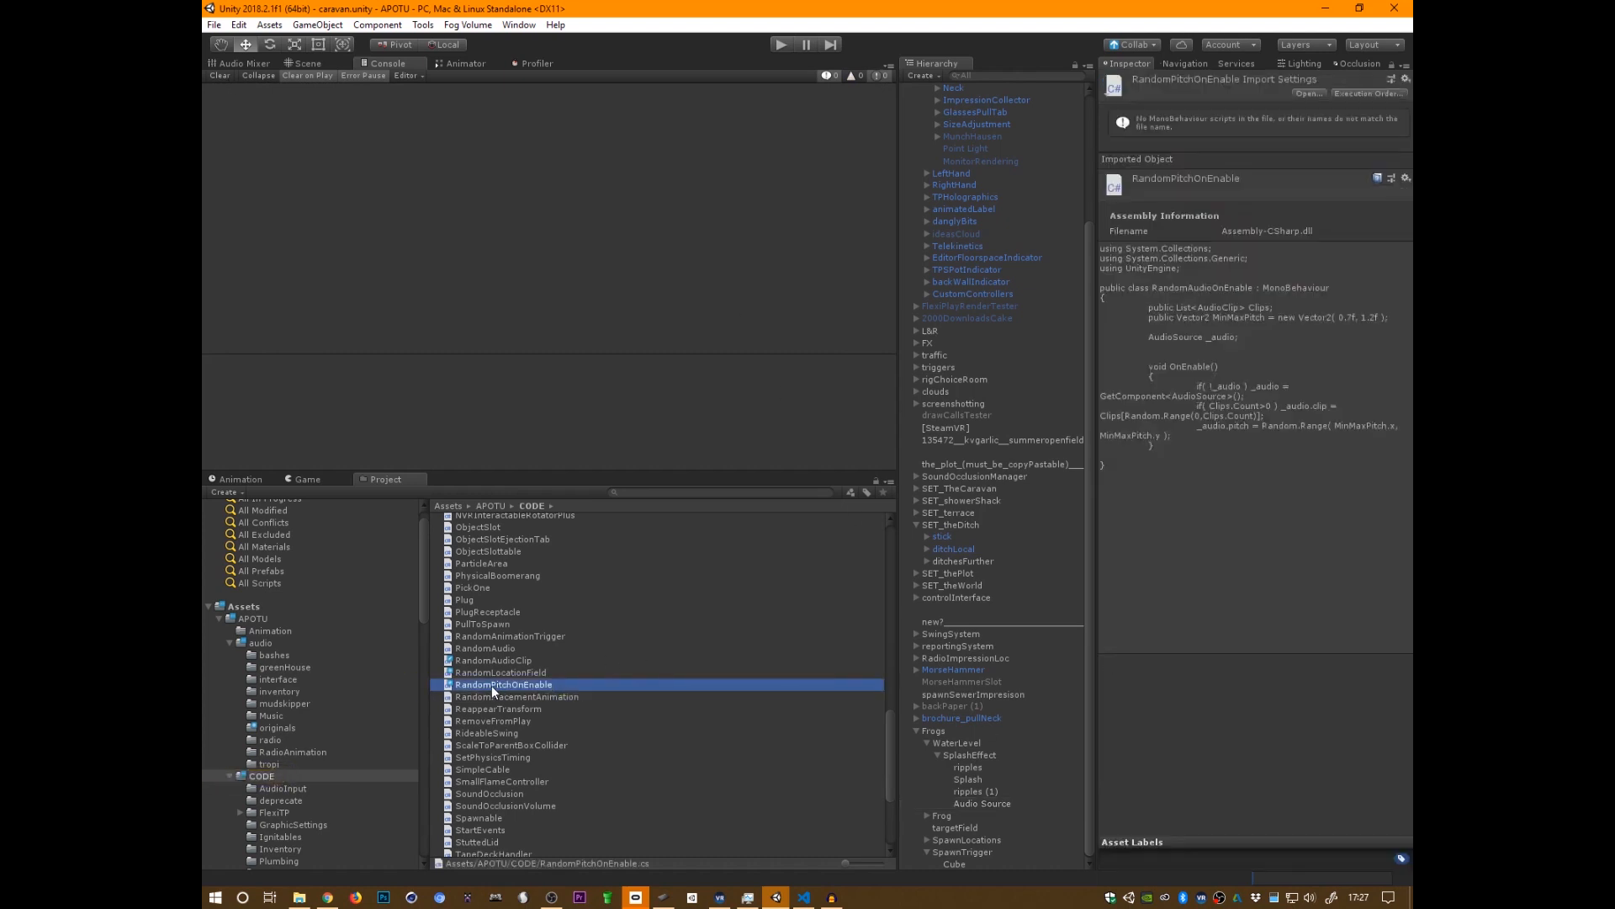
click(492, 685)
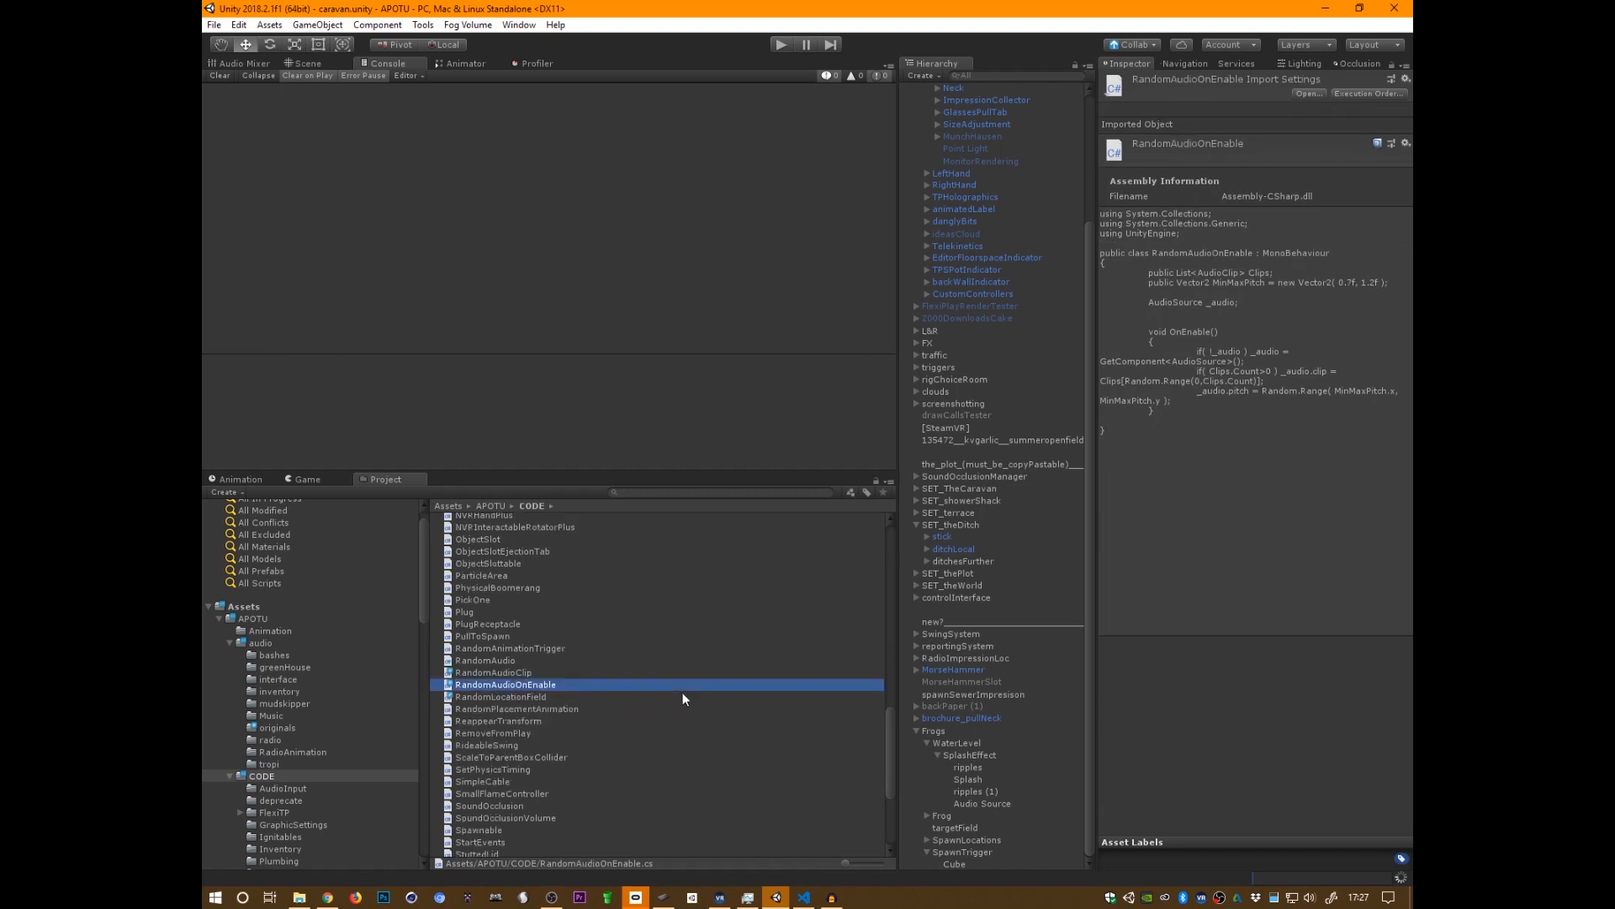
- Reselect the splash's Audio Source, close the deleted RandomPitchOnEnable.cs in Visual Studio Code, open RandomAudioOnEnable.cs from the component, and return to Unity
click(981, 805)
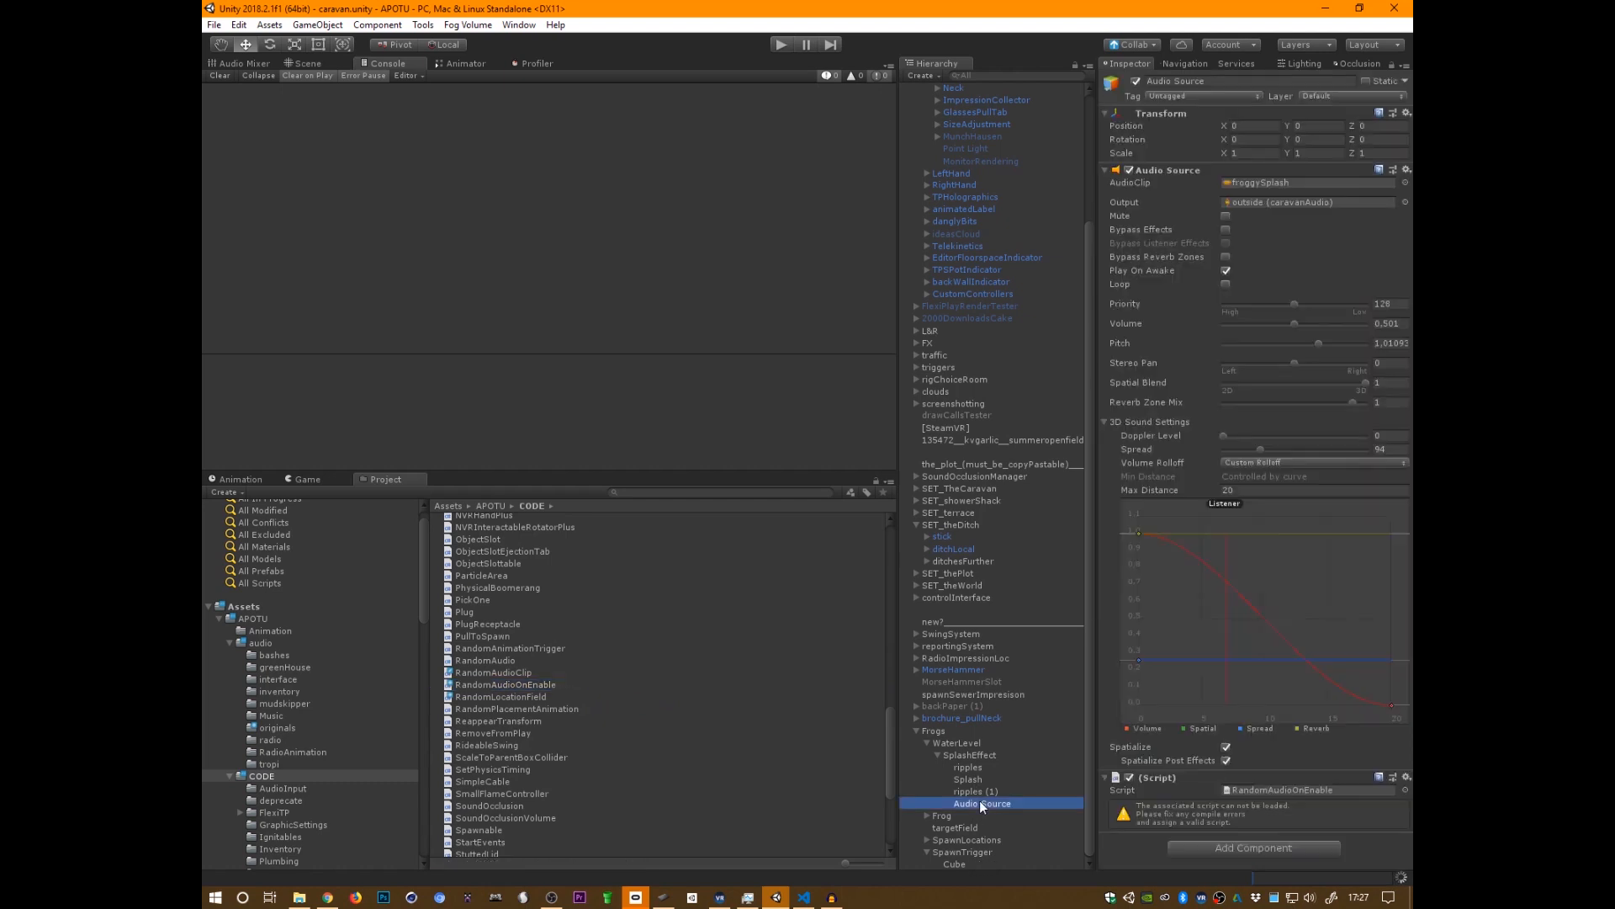
click(1264, 793)
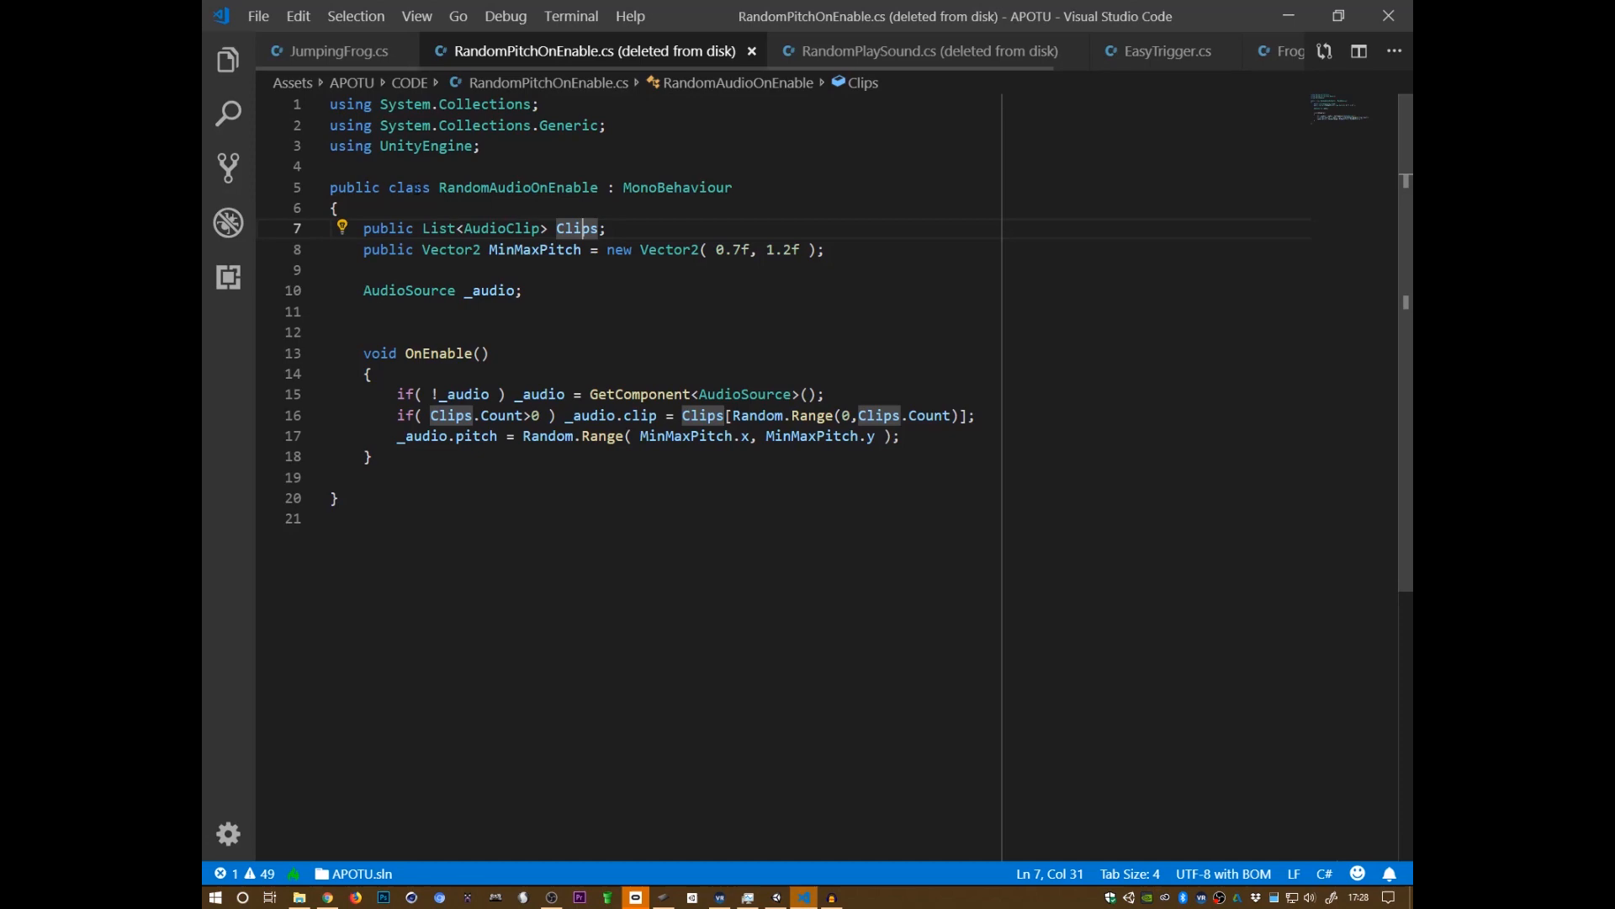
click(751, 51)
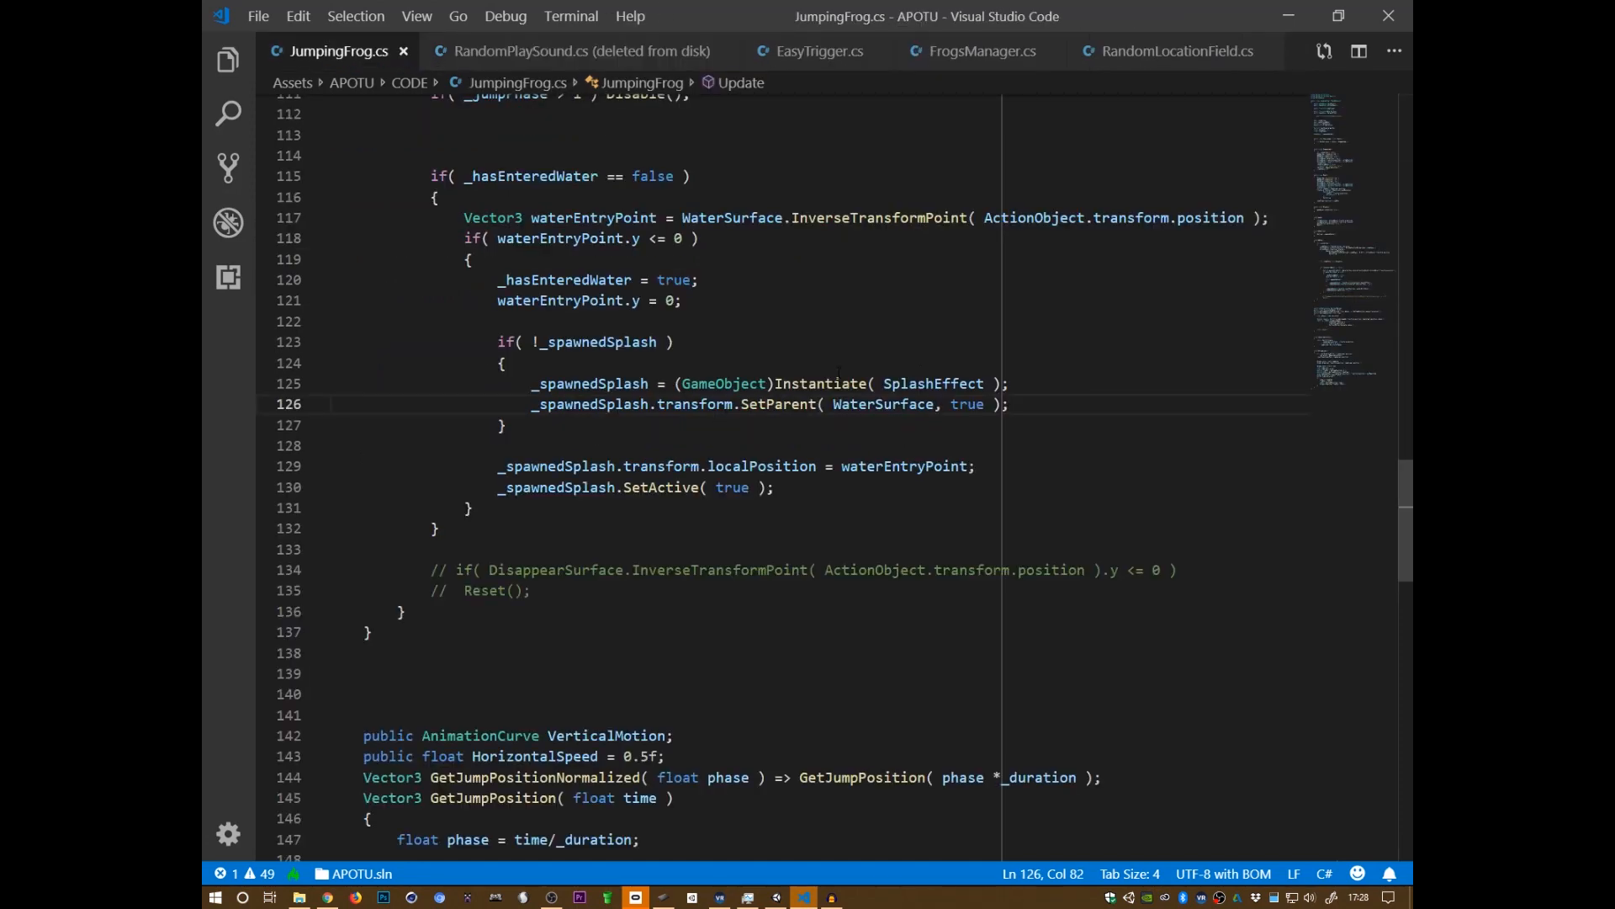
key(alt+Tab)
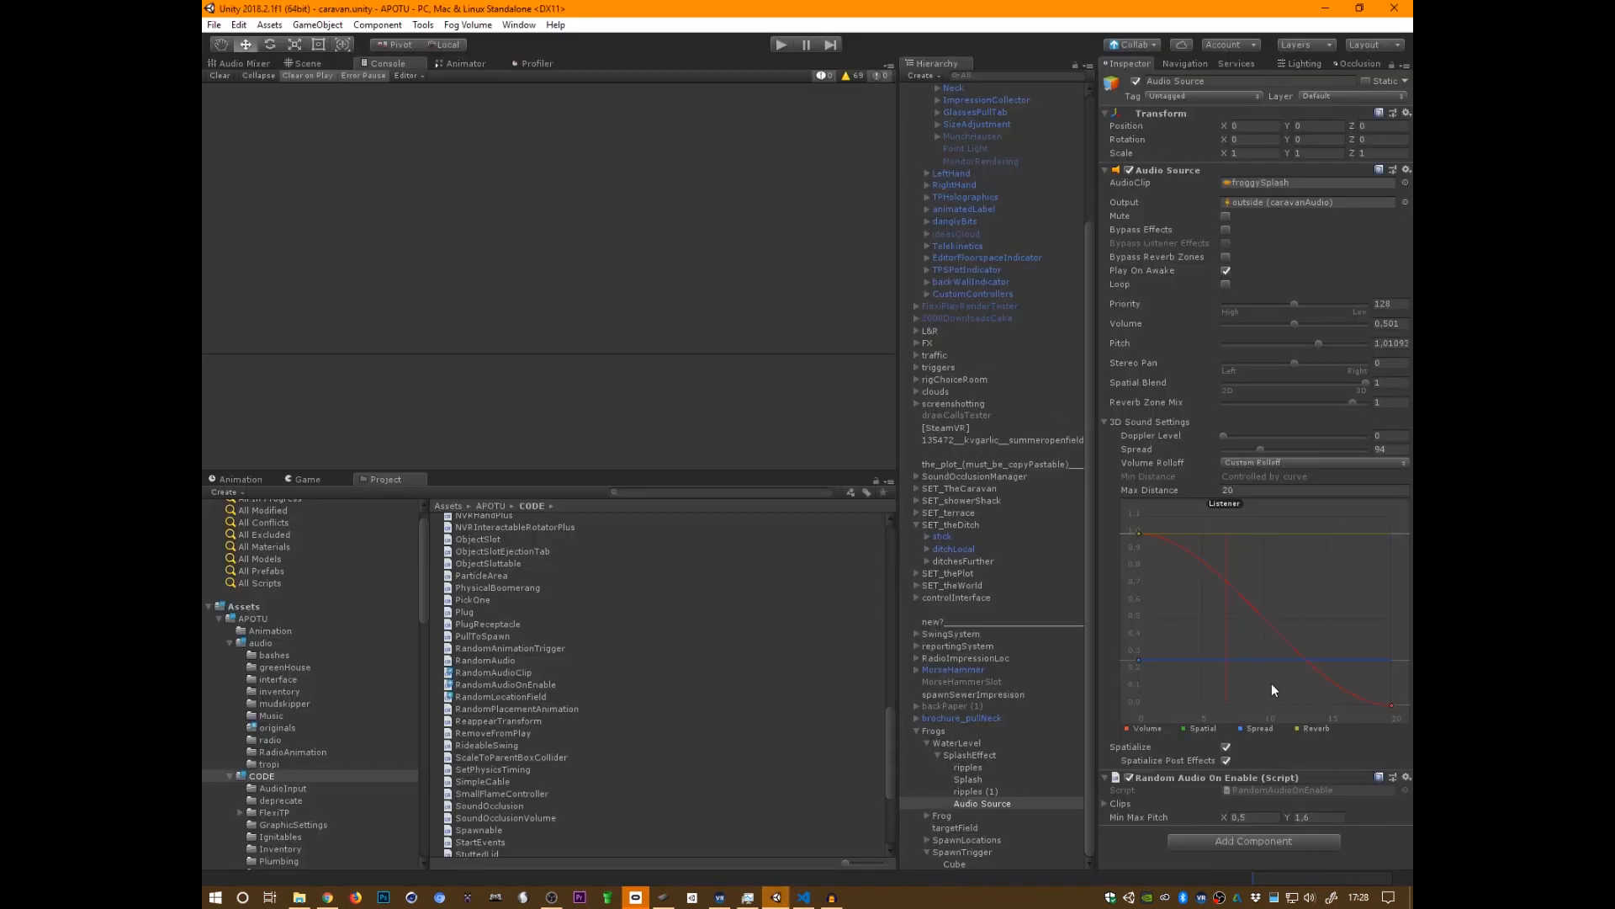
click(1281, 788)
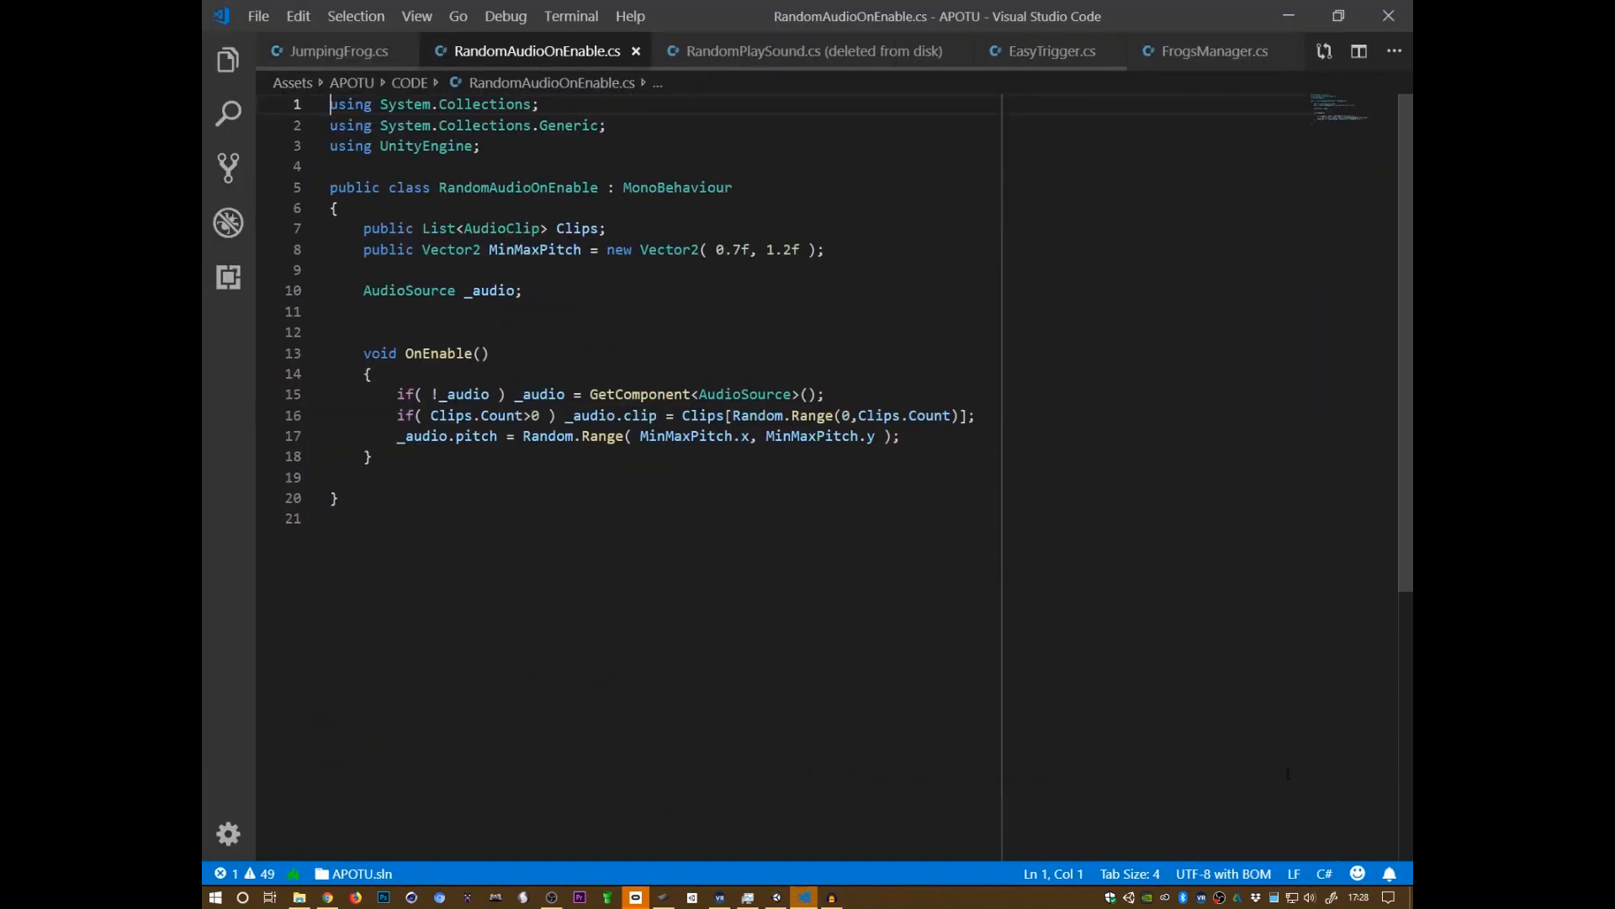
key(alt+Tab)
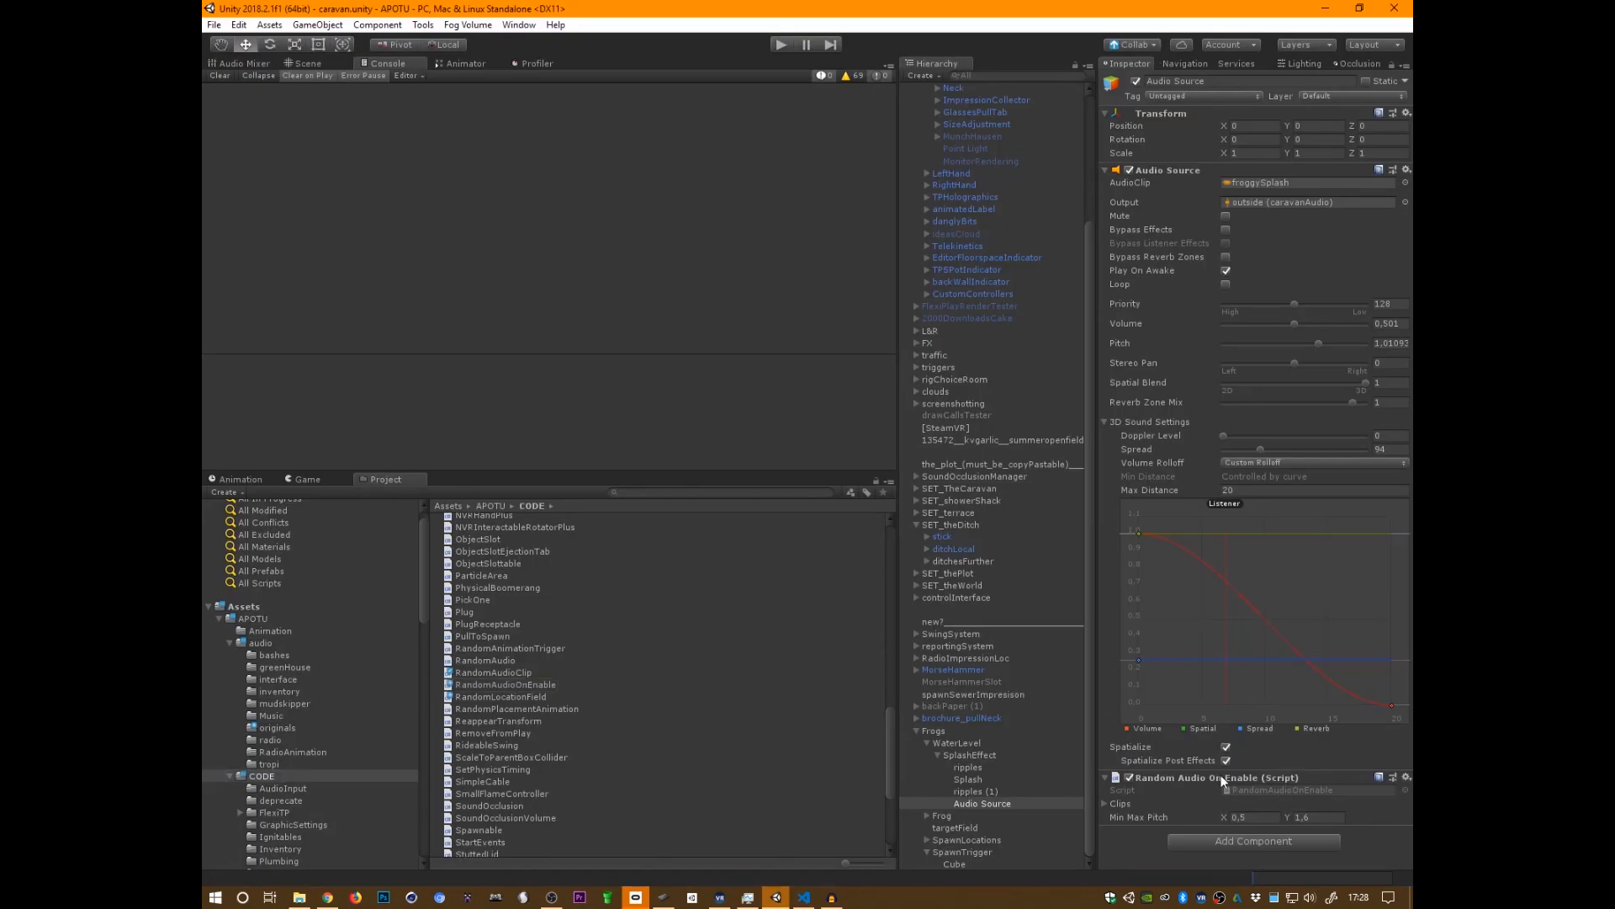
- Add froggySplash, froggySplash2, froggySplash3 and froggySplash4 from the audio folder to the Random Audio On Enable component's Clips list
click(1274, 789)
scroll(316, 684, down, 3)
click(264, 553)
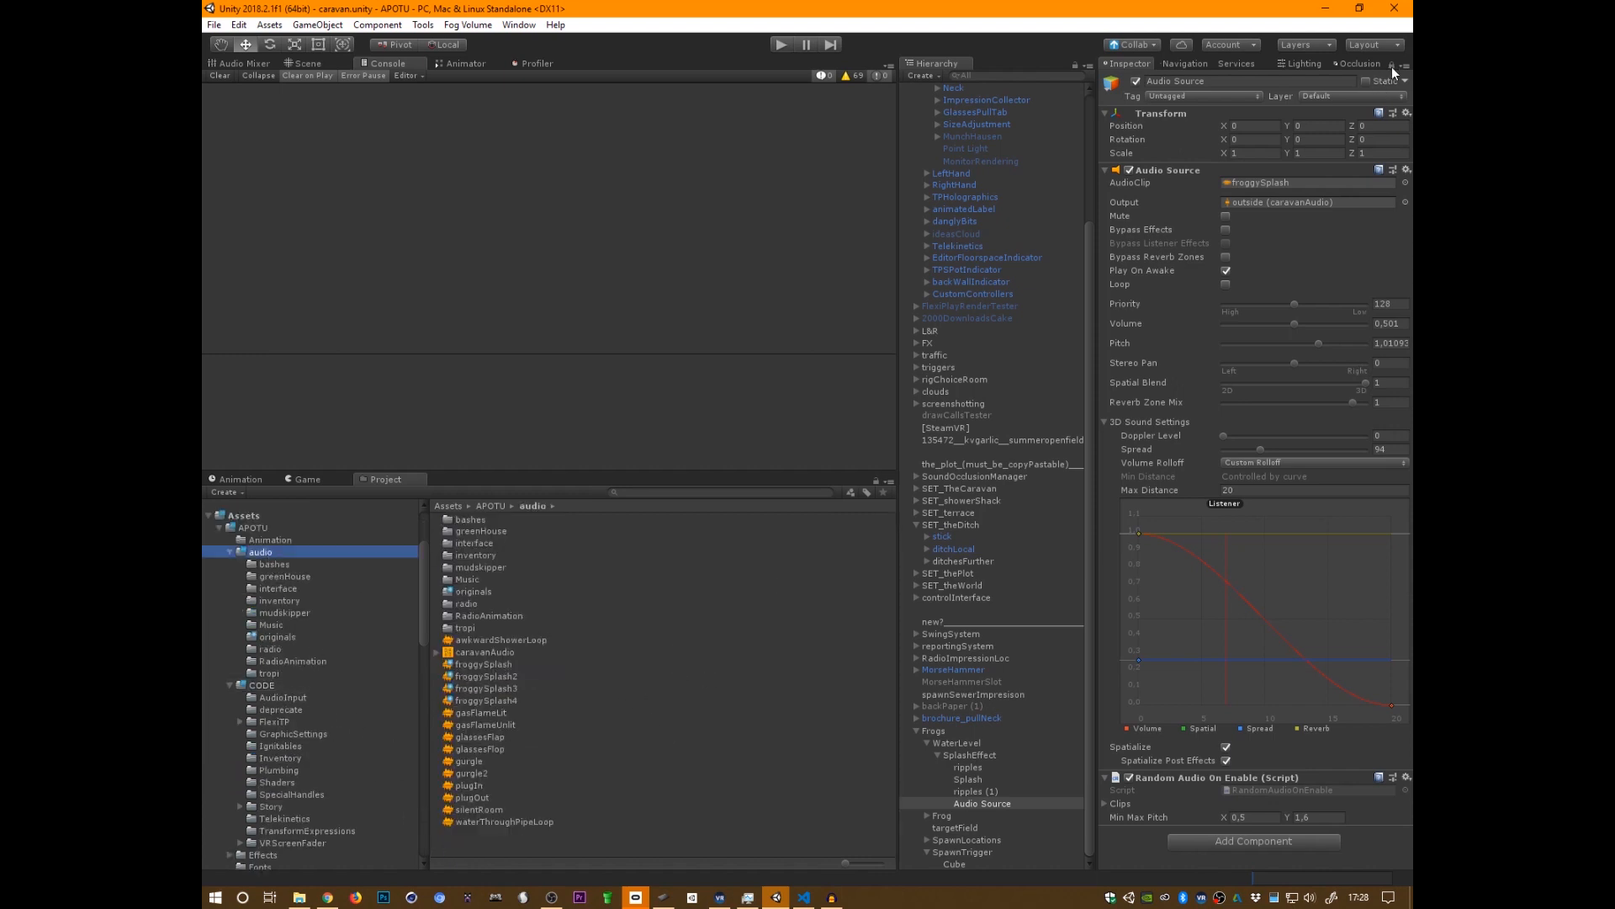
click(538, 663)
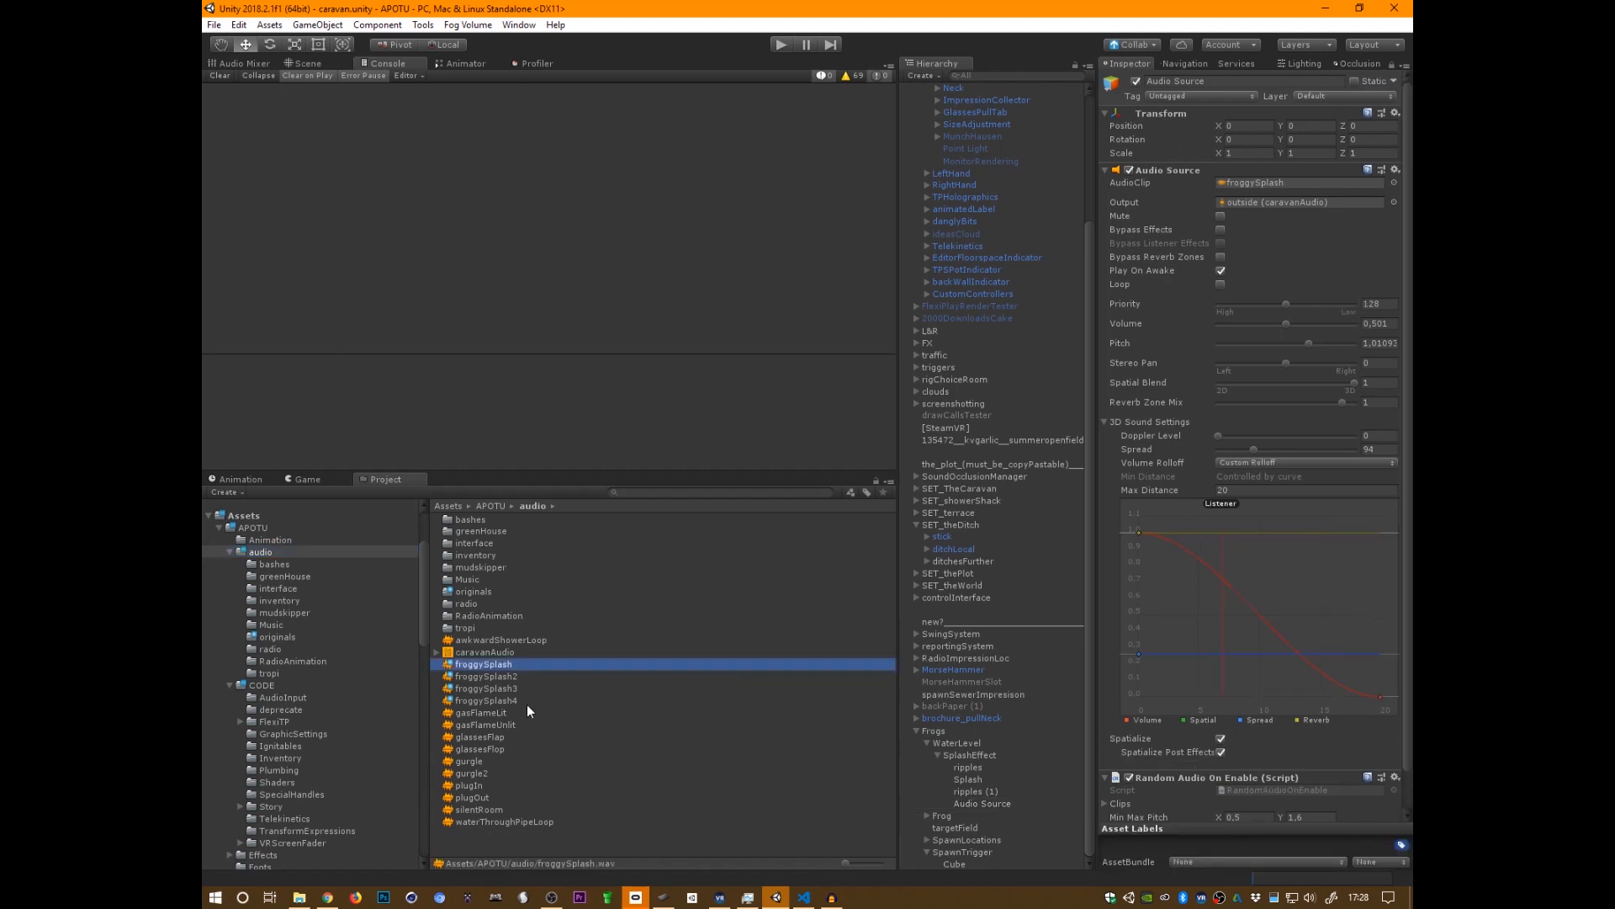
shift+click(526, 702)
drag(484, 665, 1122, 803)
scroll(1124, 793, down, 3)
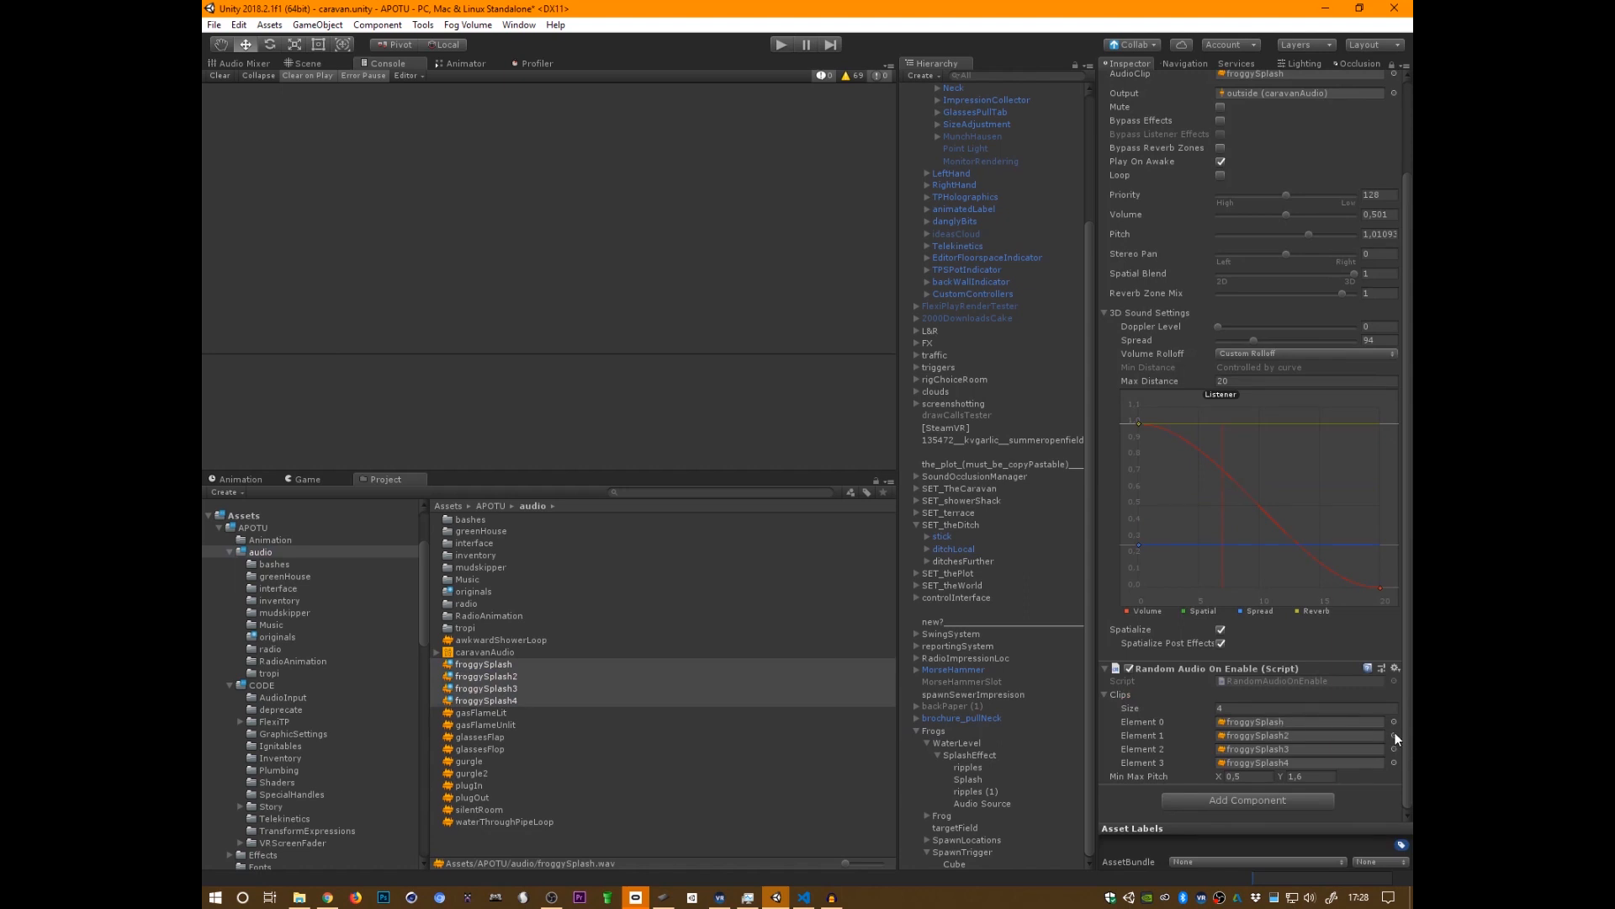
- Show the Scene and Game views together, turn off Maximize On Play, and start play mode
click(305, 63)
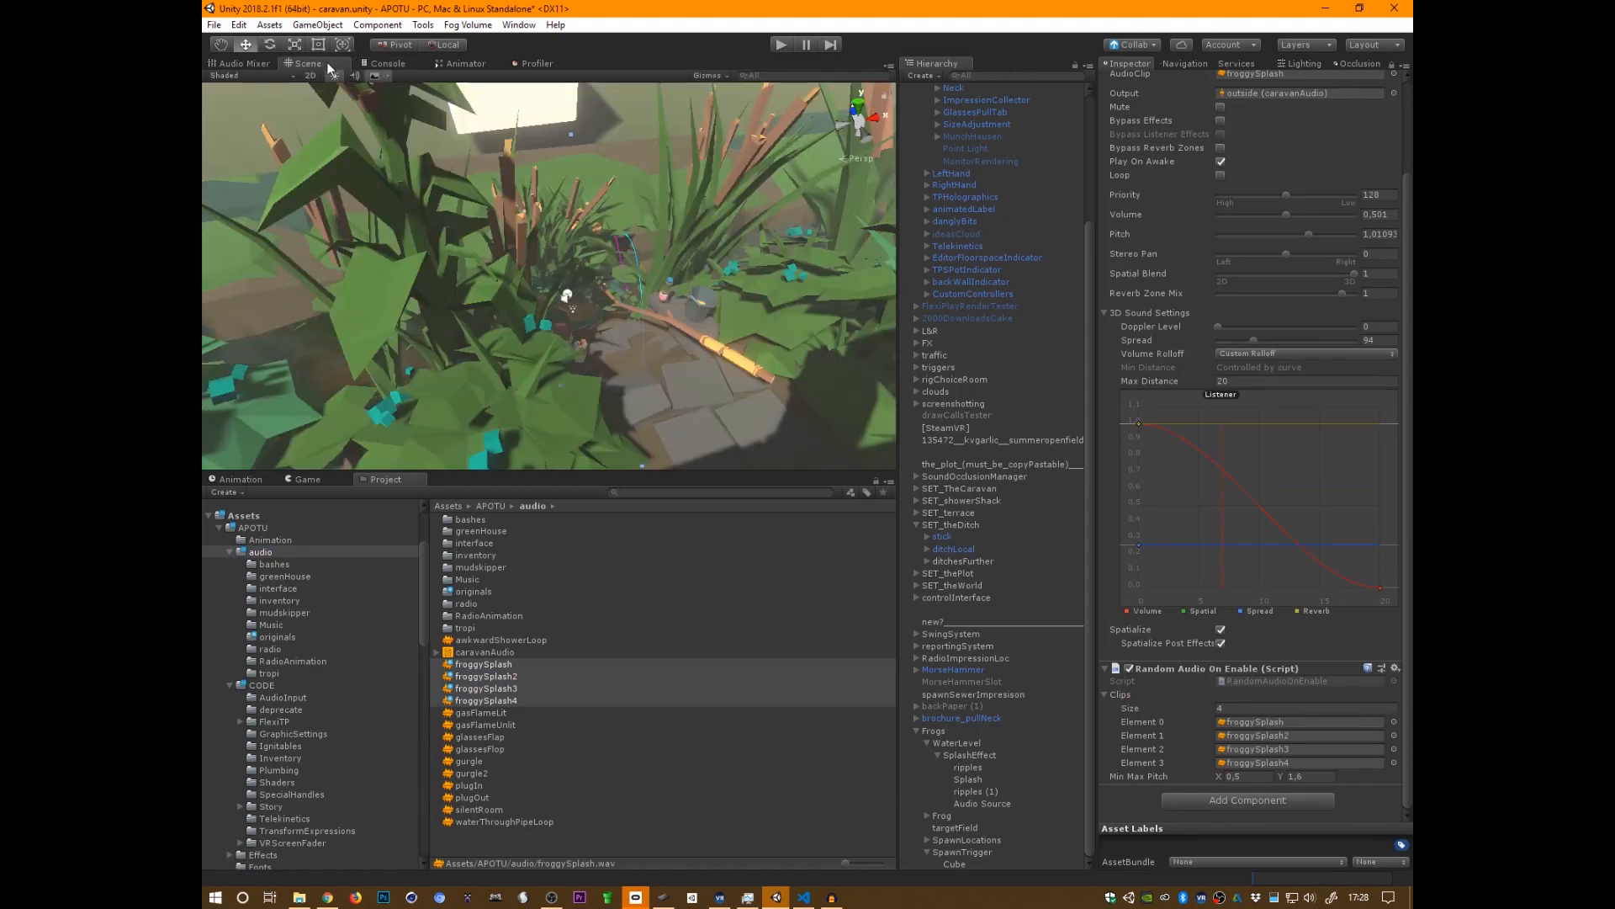
click(308, 481)
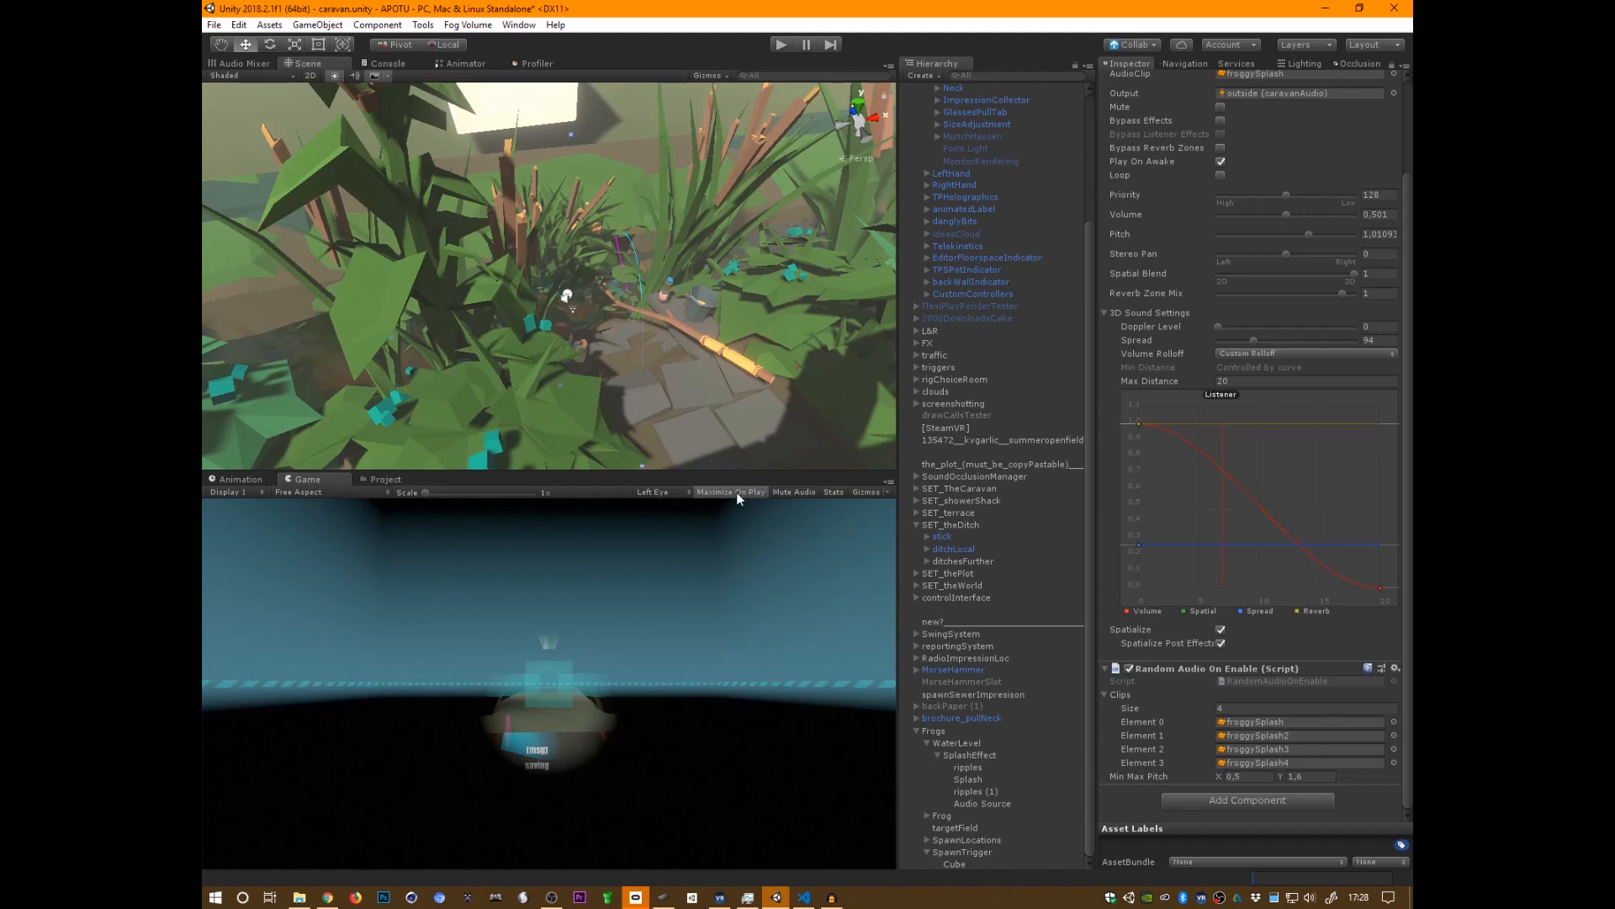
right_drag(644, 196, 690, 180)
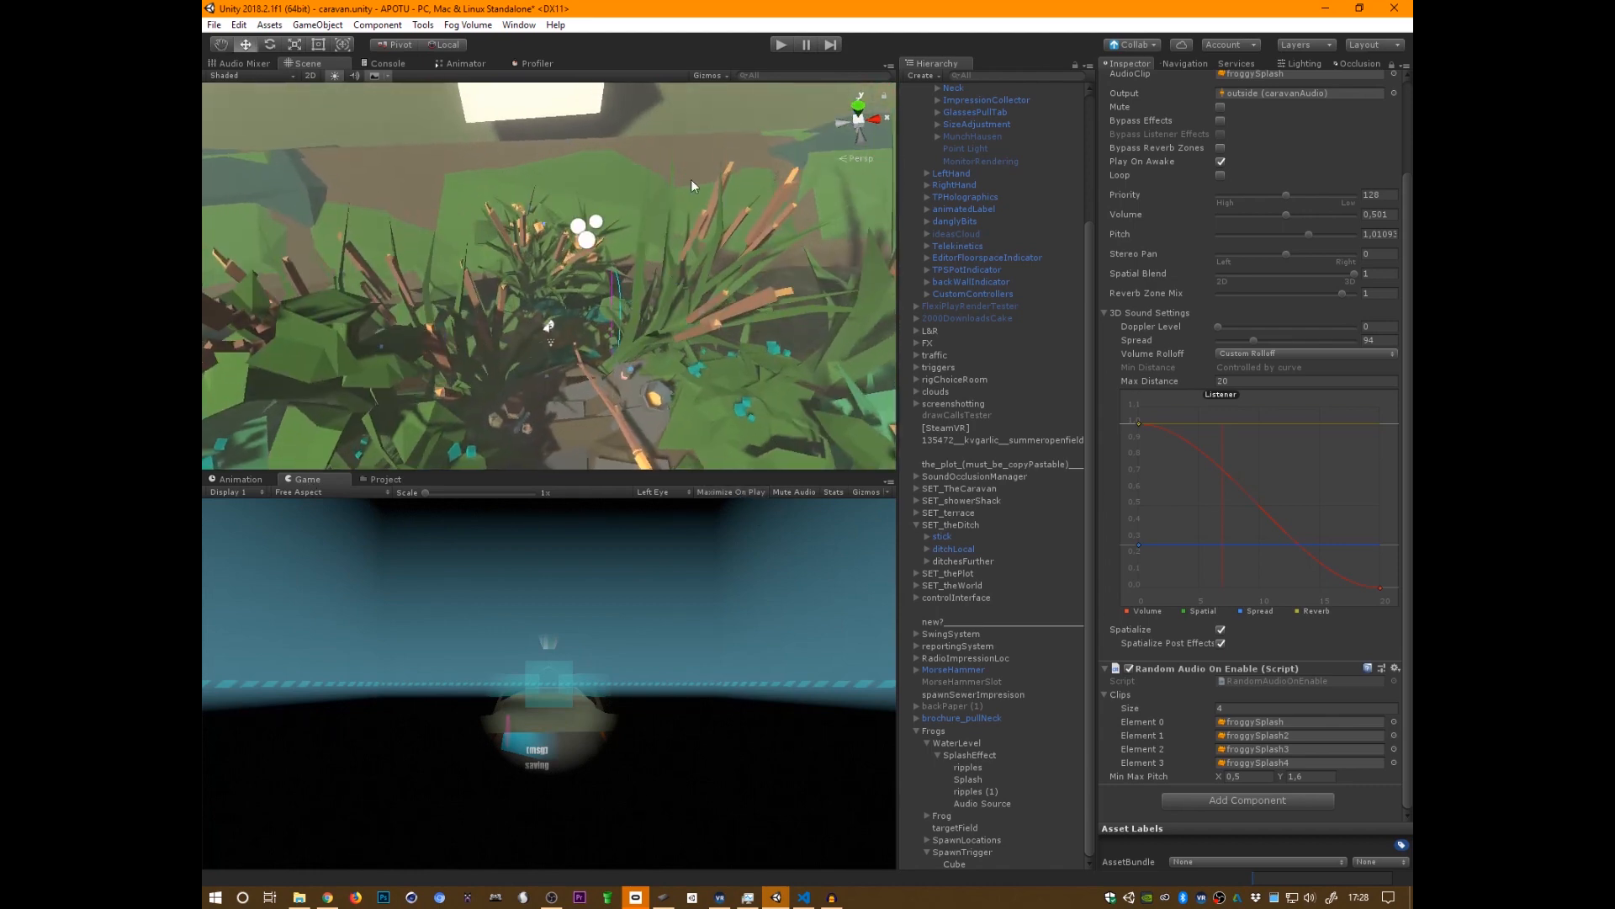
click(780, 44)
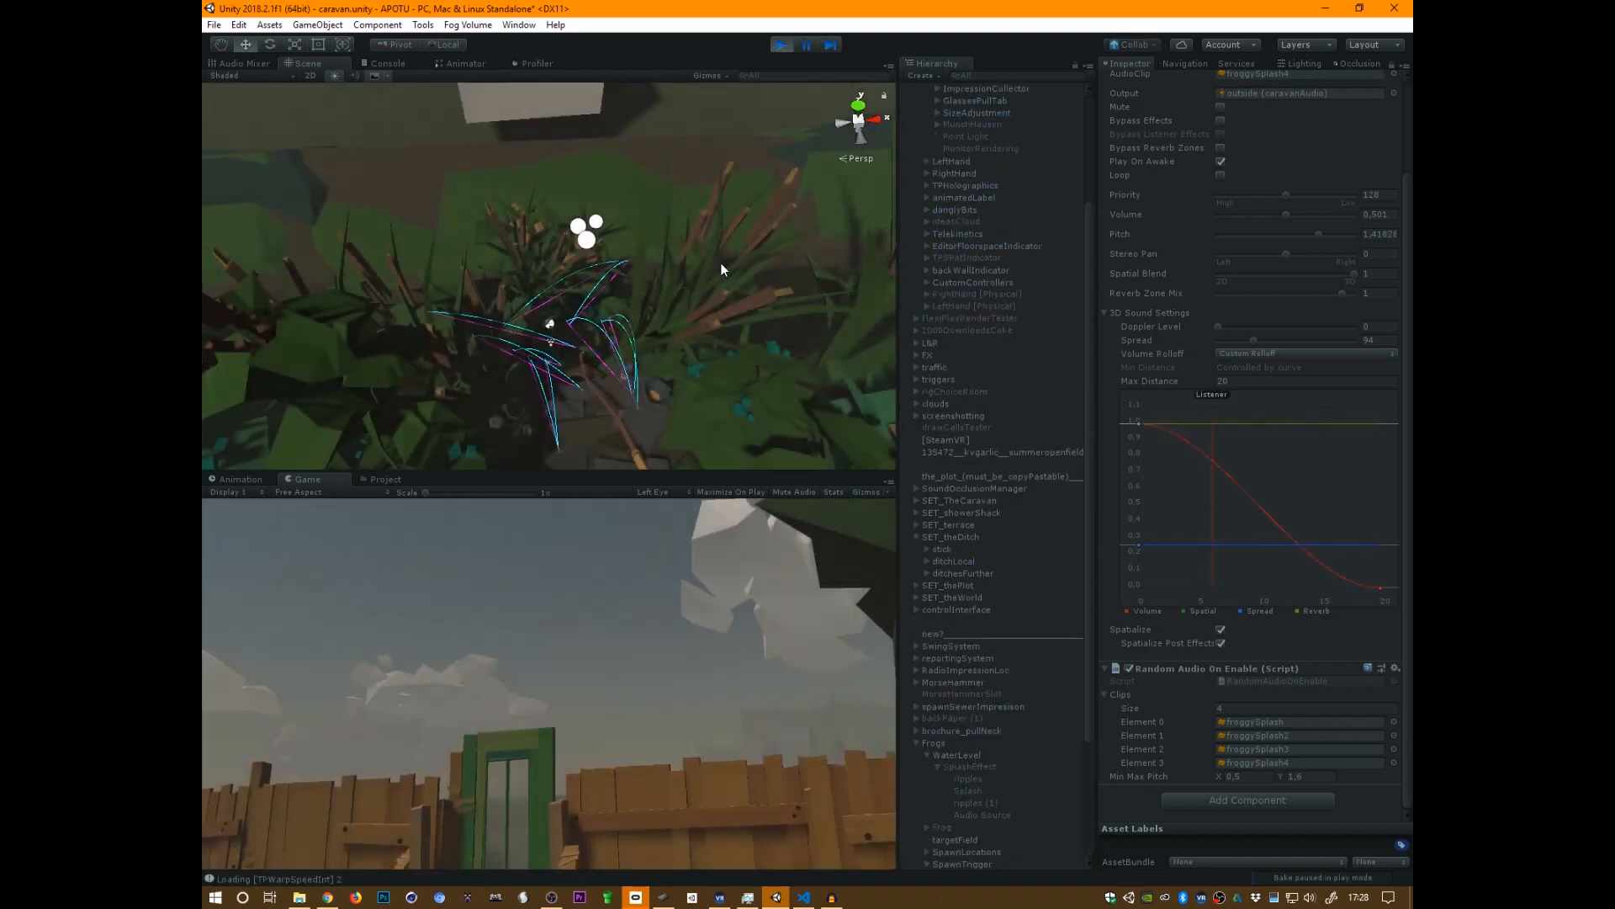
- Move the SpawnTrigger's Cube into the plants and back out to test the frogs' splash sounds, and stop play mode
scroll(616, 256, down, 8)
middle_drag(616, 257, 616, 282)
click(511, 92)
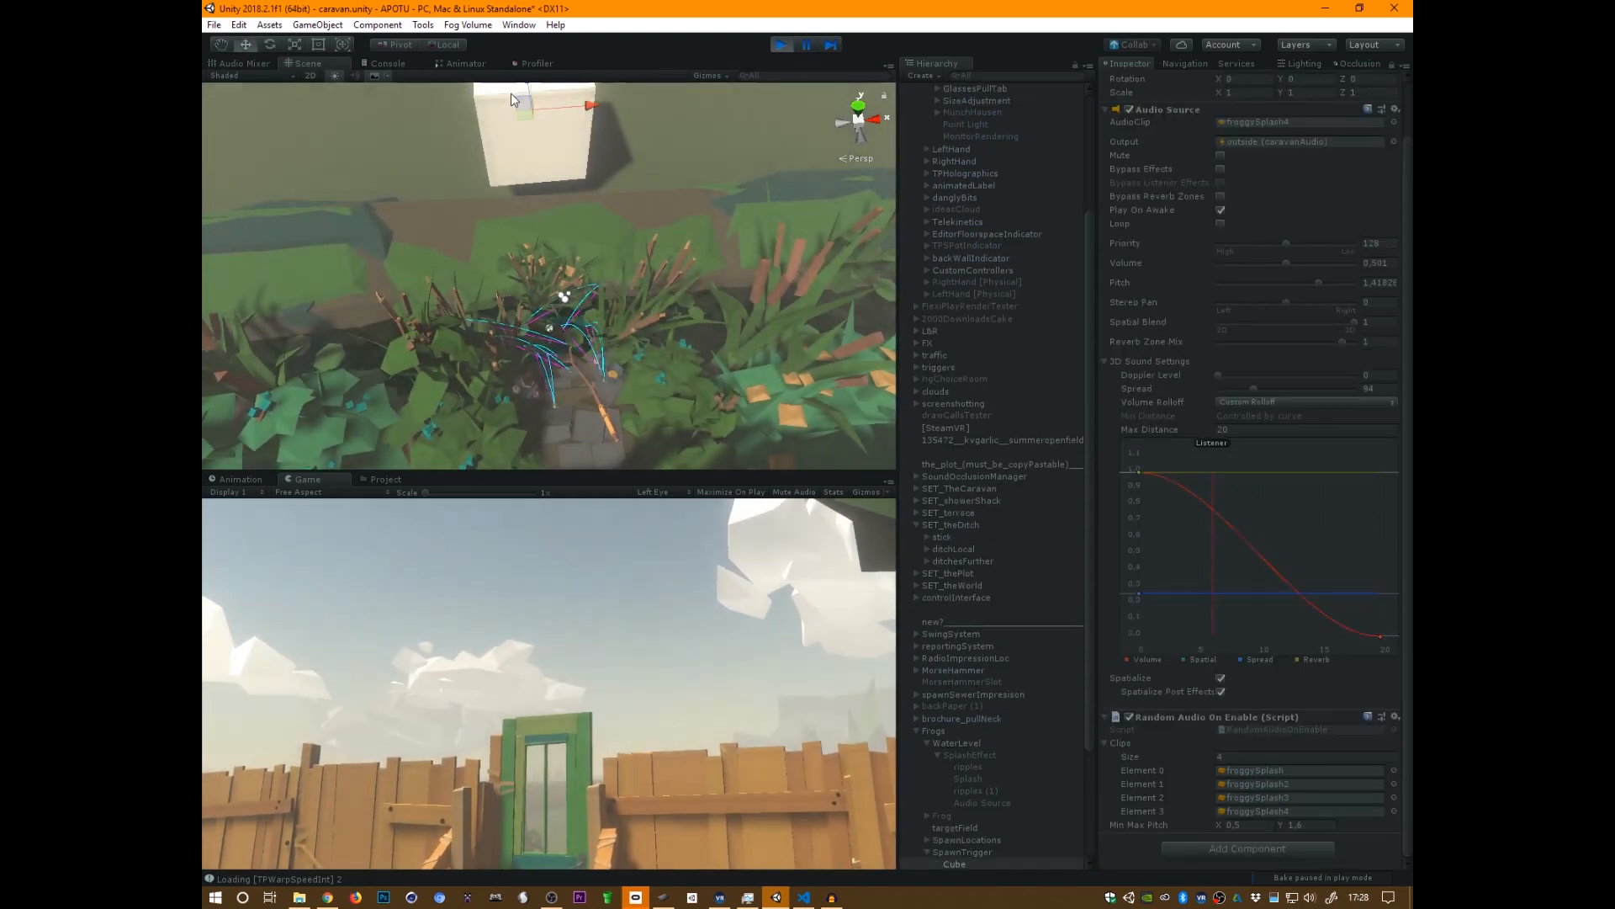
mouse_move(538, 165)
mouse_down()
mouse_move(548, 233)
mouse_move(533, 255)
mouse_up()
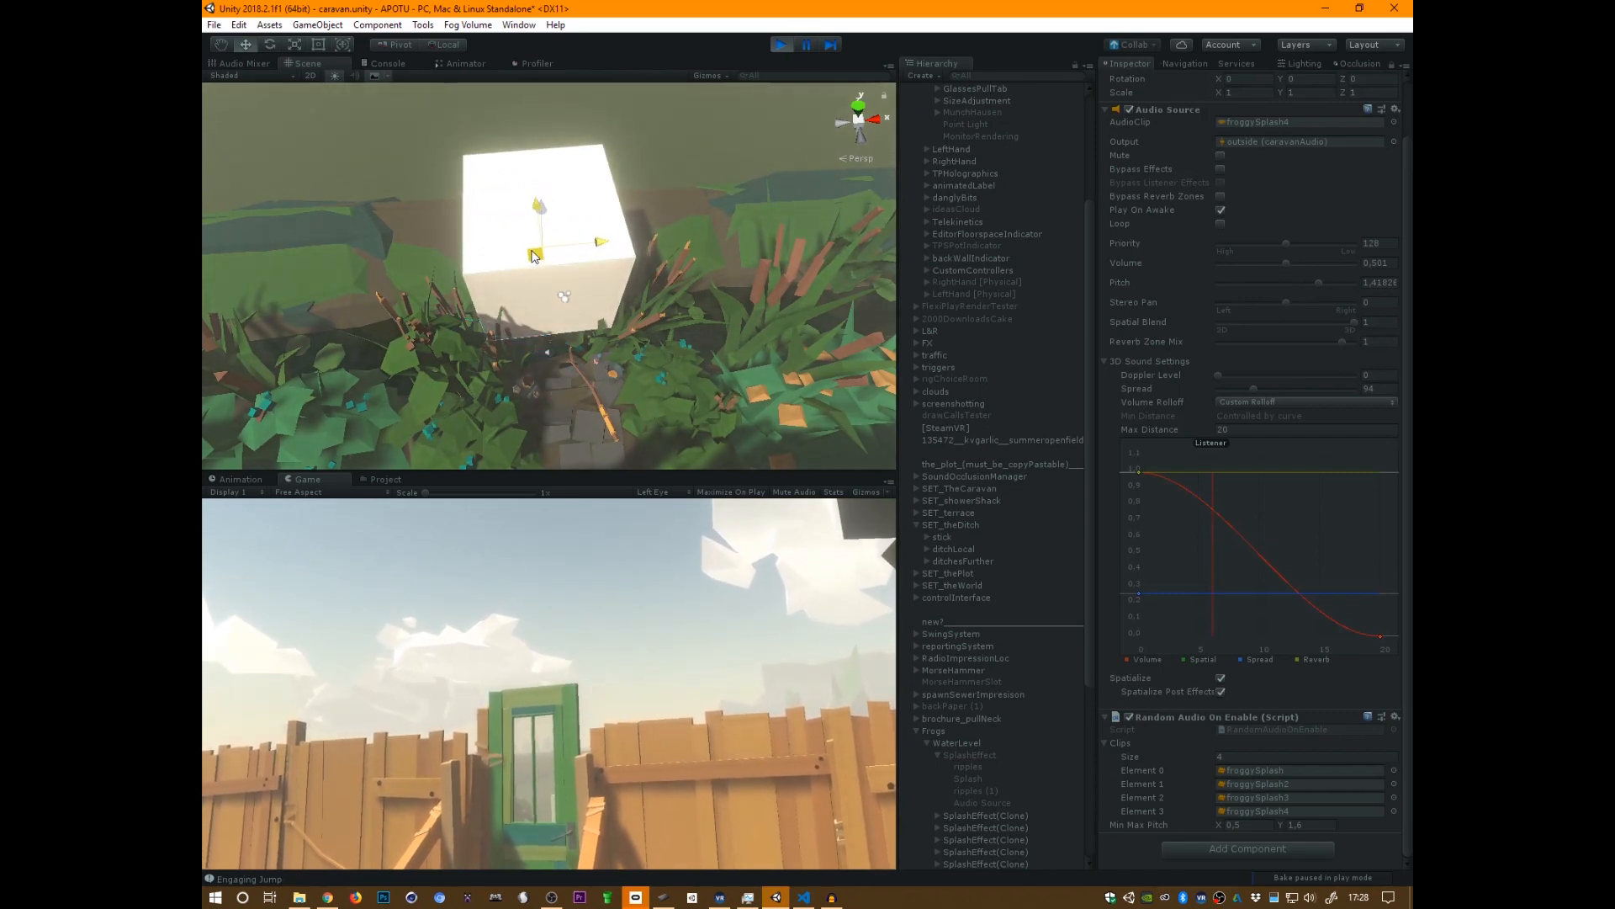
drag(532, 254, 536, 294)
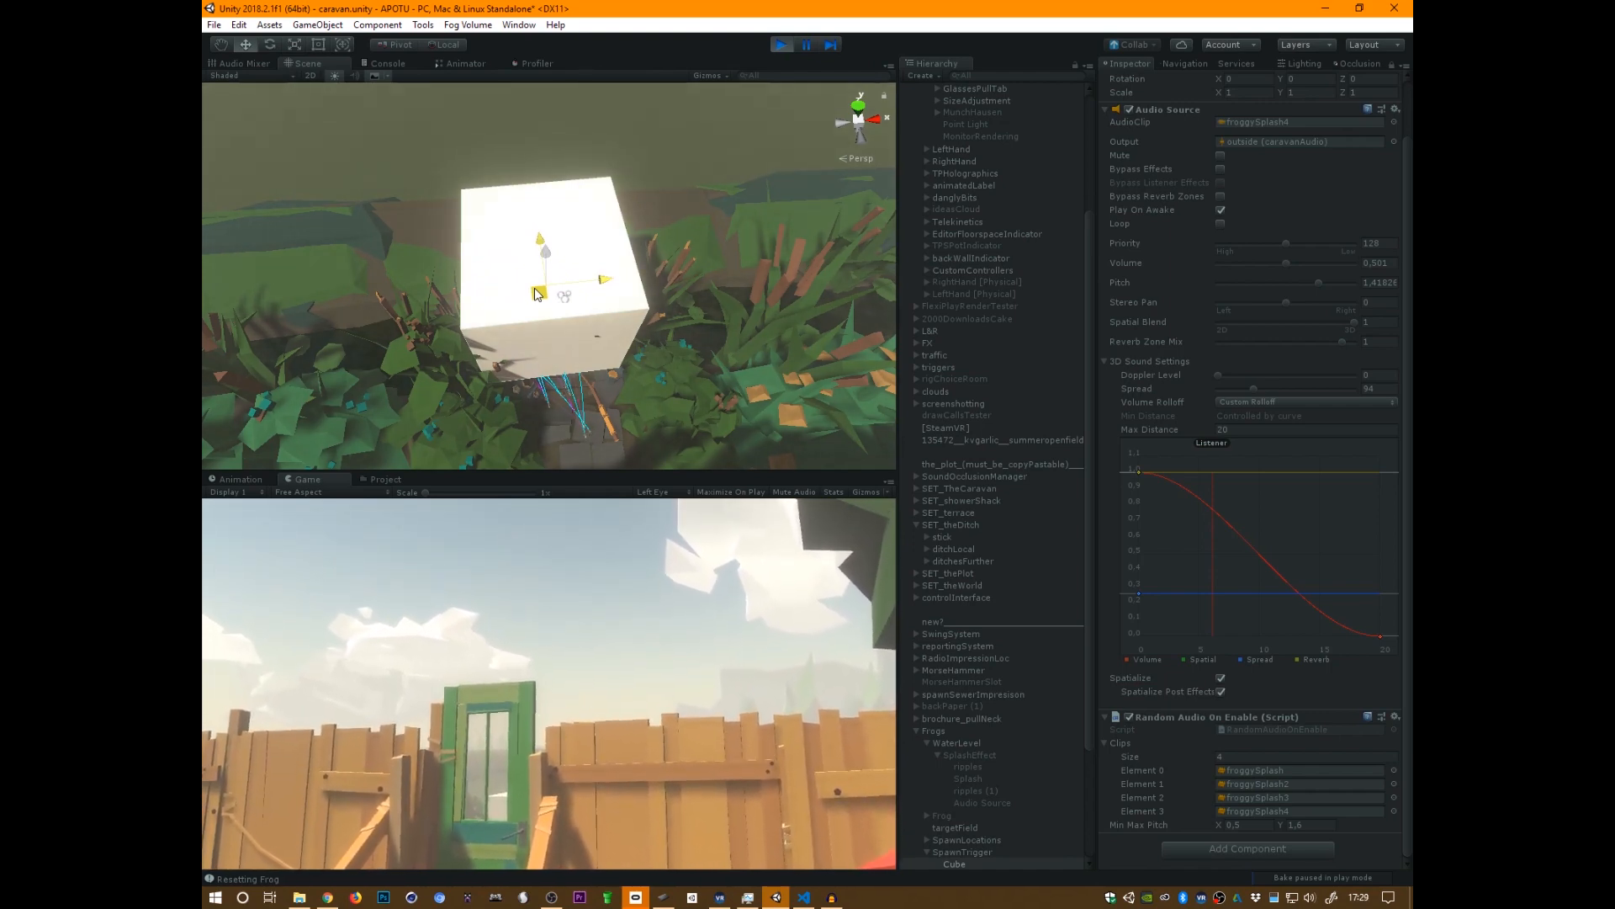
mouse_move(536, 294)
mouse_down()
mouse_move(503, 104)
mouse_move(508, 185)
mouse_move(539, 288)
mouse_move(523, 53)
mouse_move(539, 189)
mouse_up()
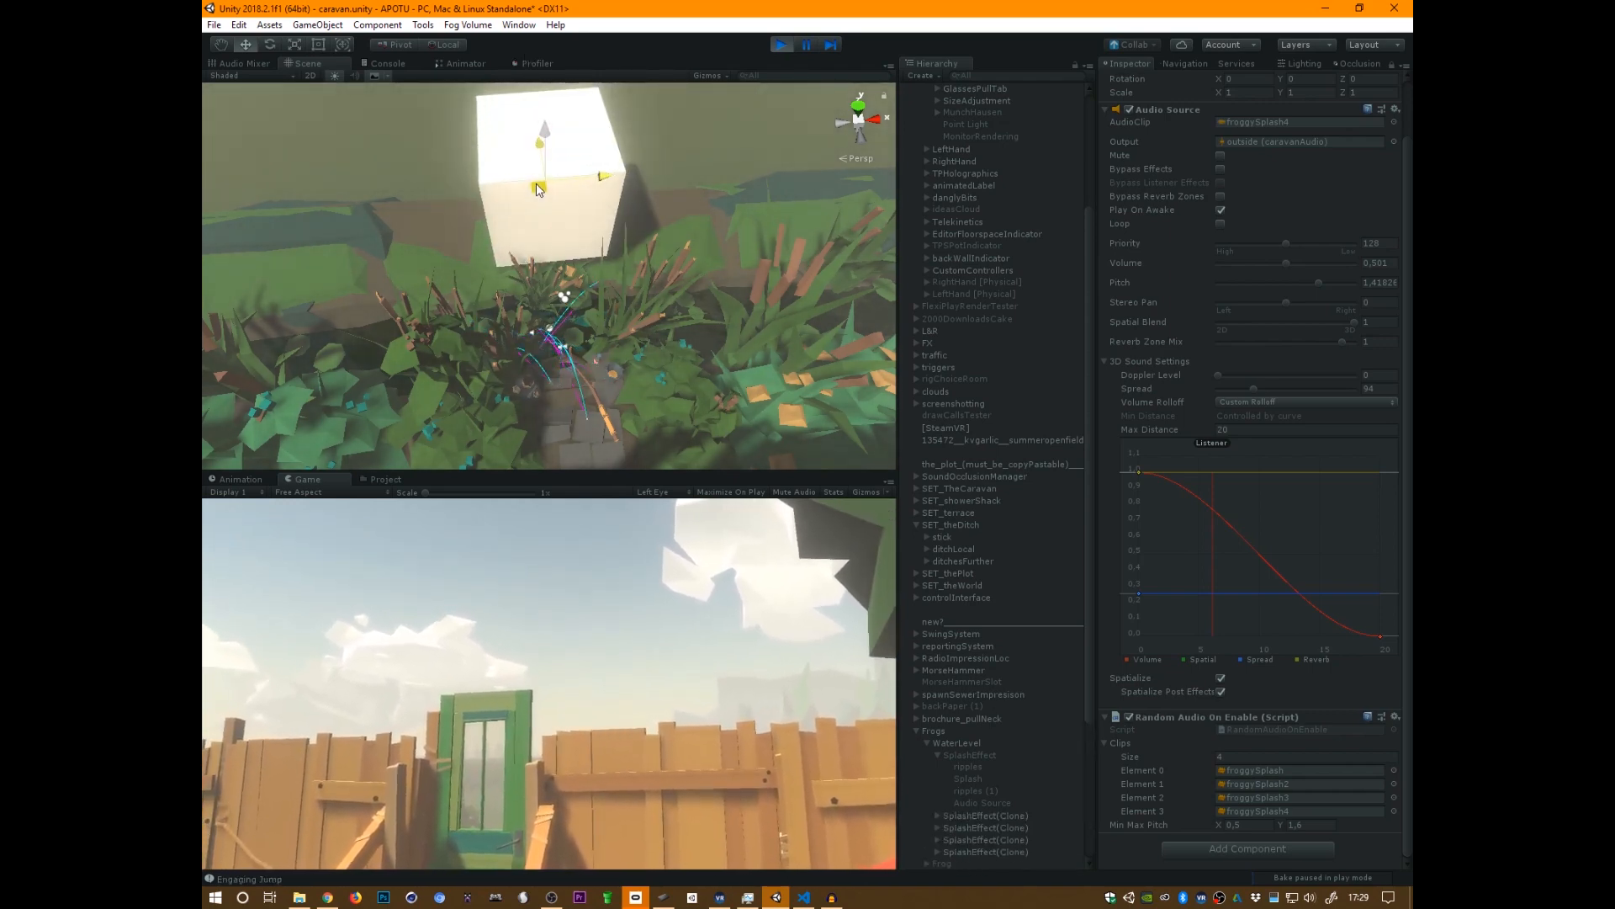
drag(538, 189, 536, 156)
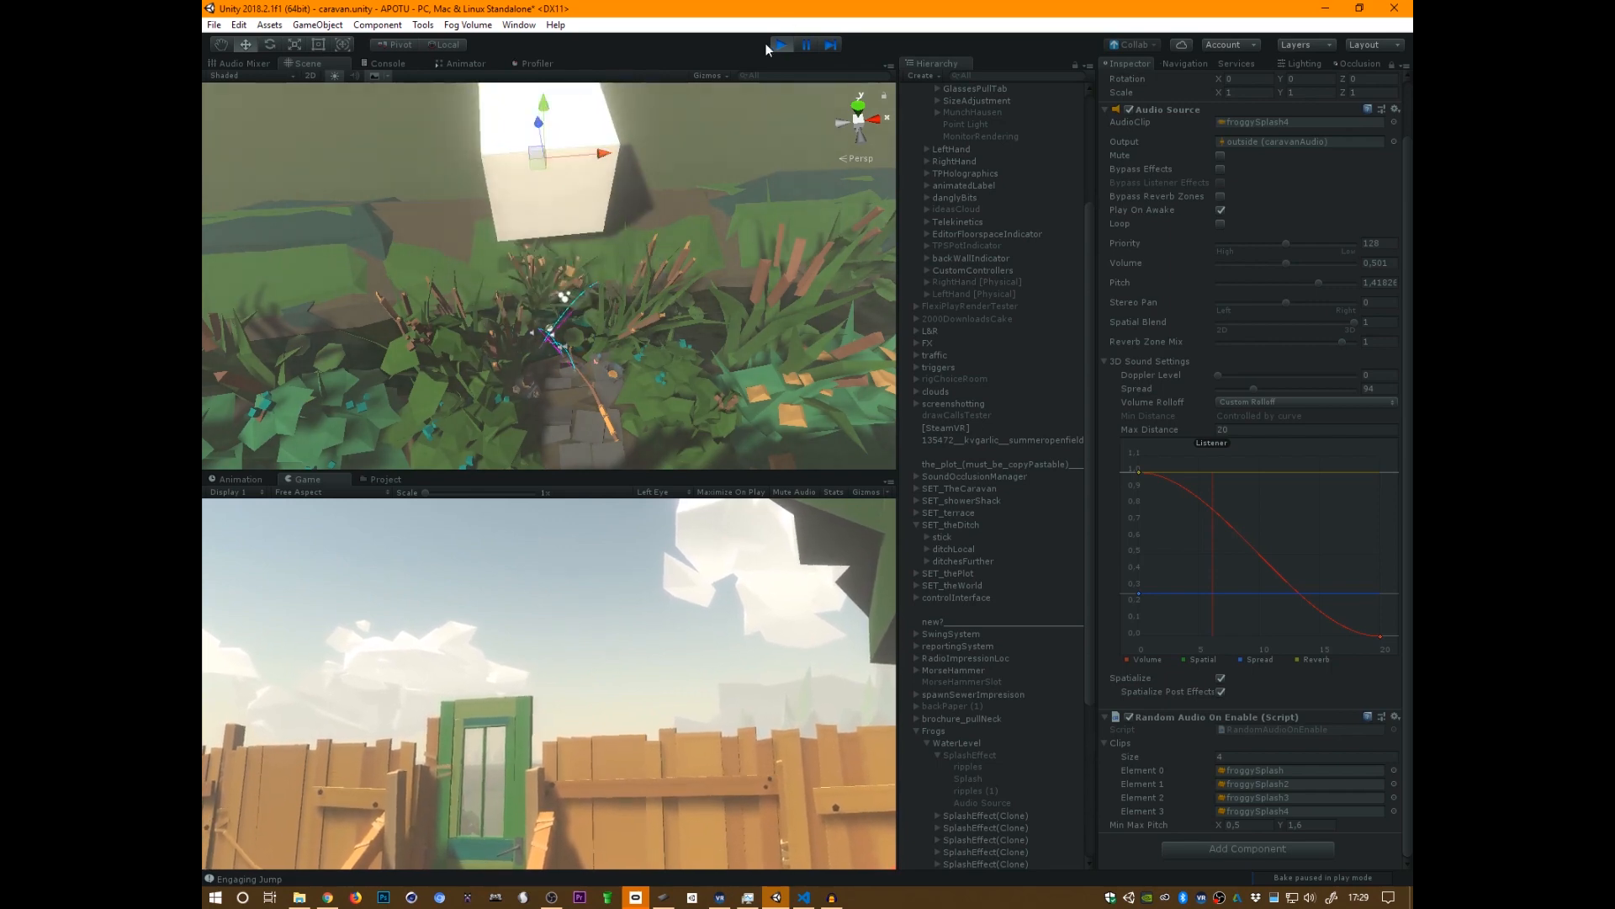
click(780, 44)
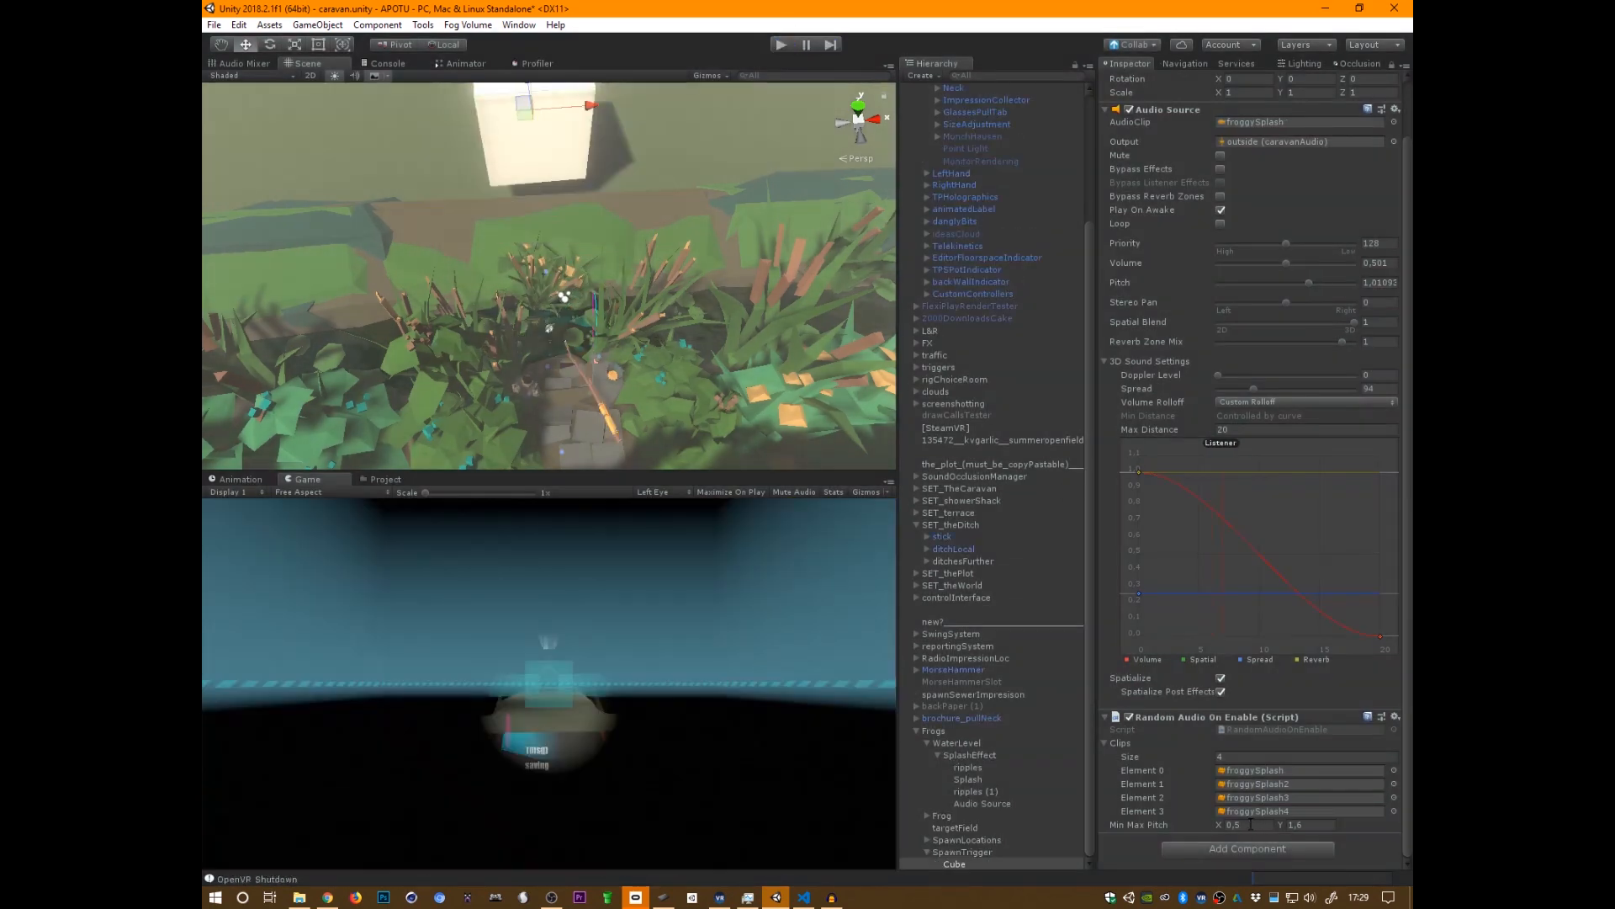
- Set the Min Max Pitch X value to 0.7, turn on Maximize On Play, and test the splashes in play mode
click(1251, 825)
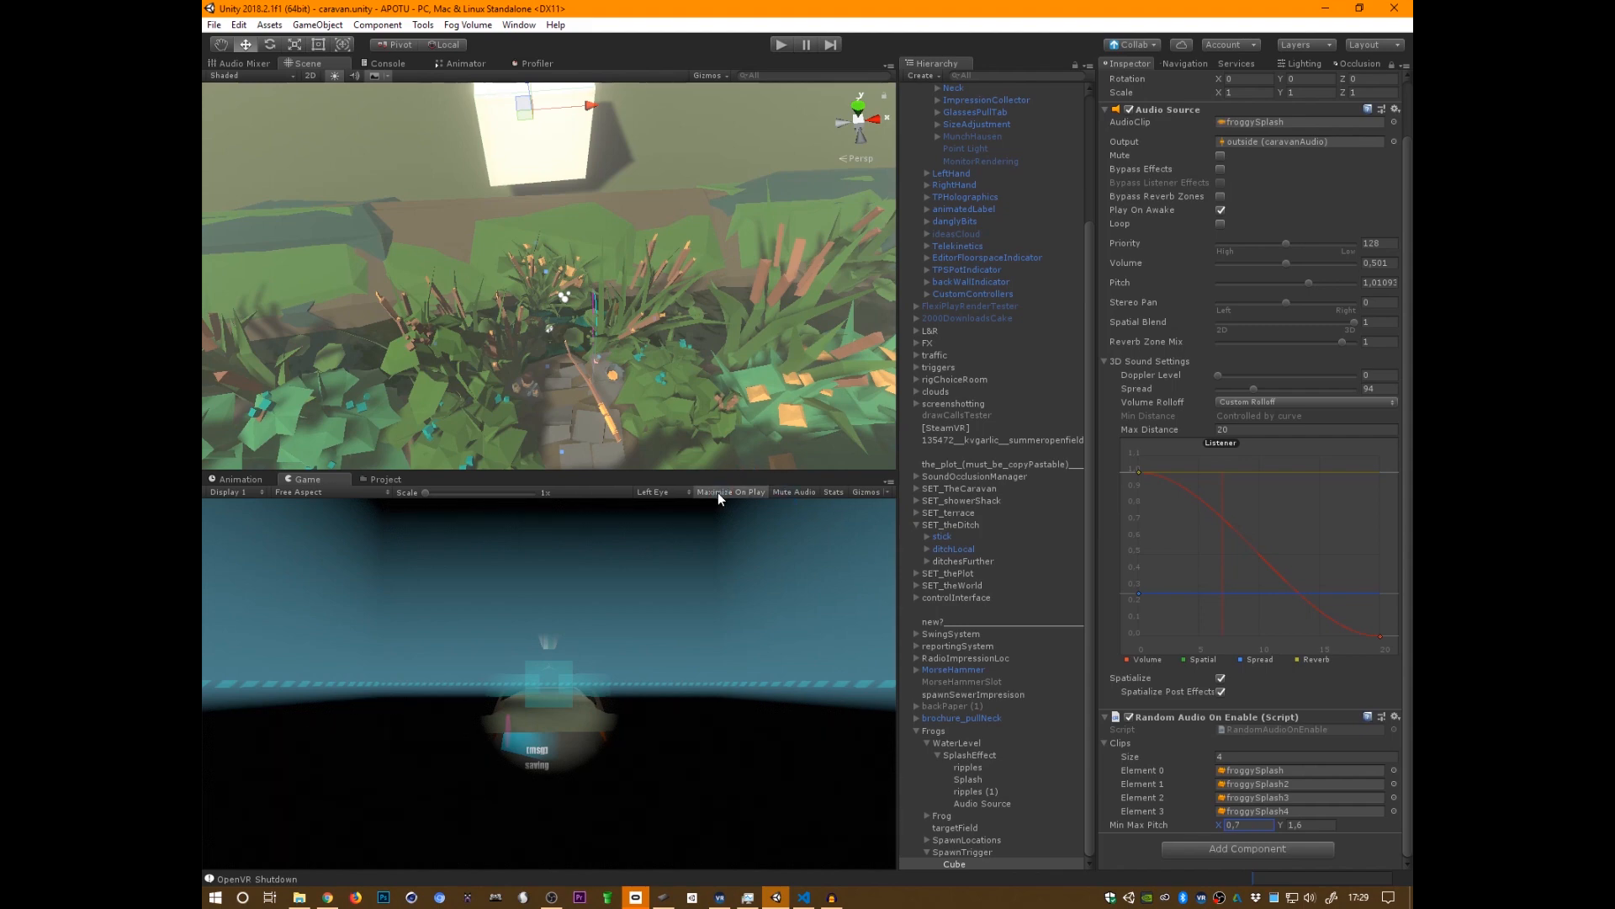
key(ctrl+p)
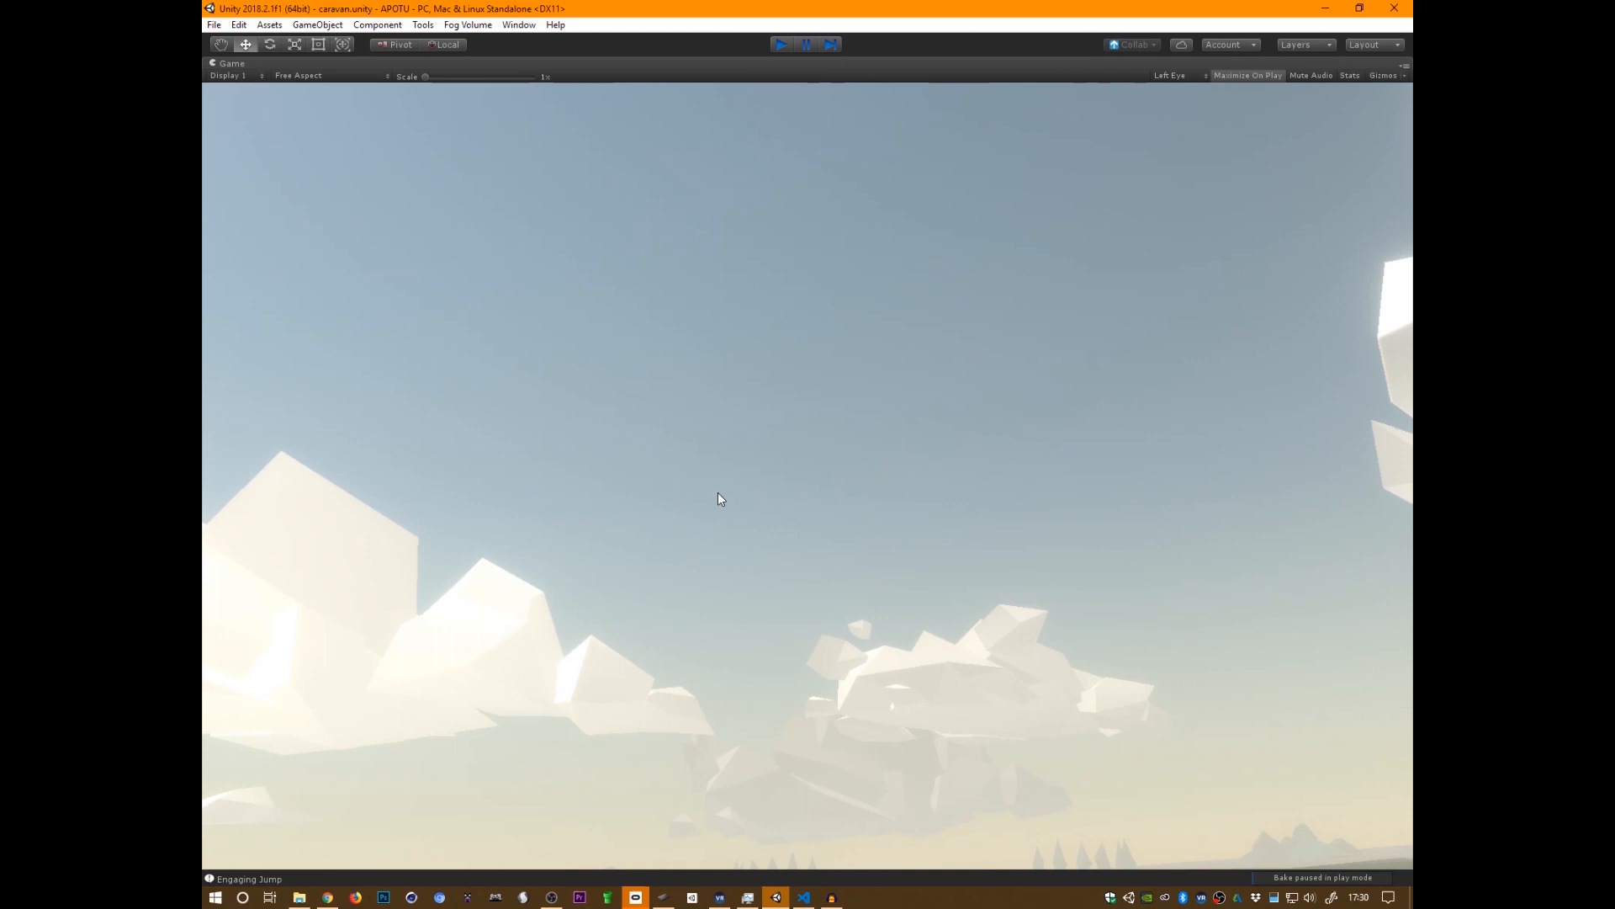
key(ctrl+p)
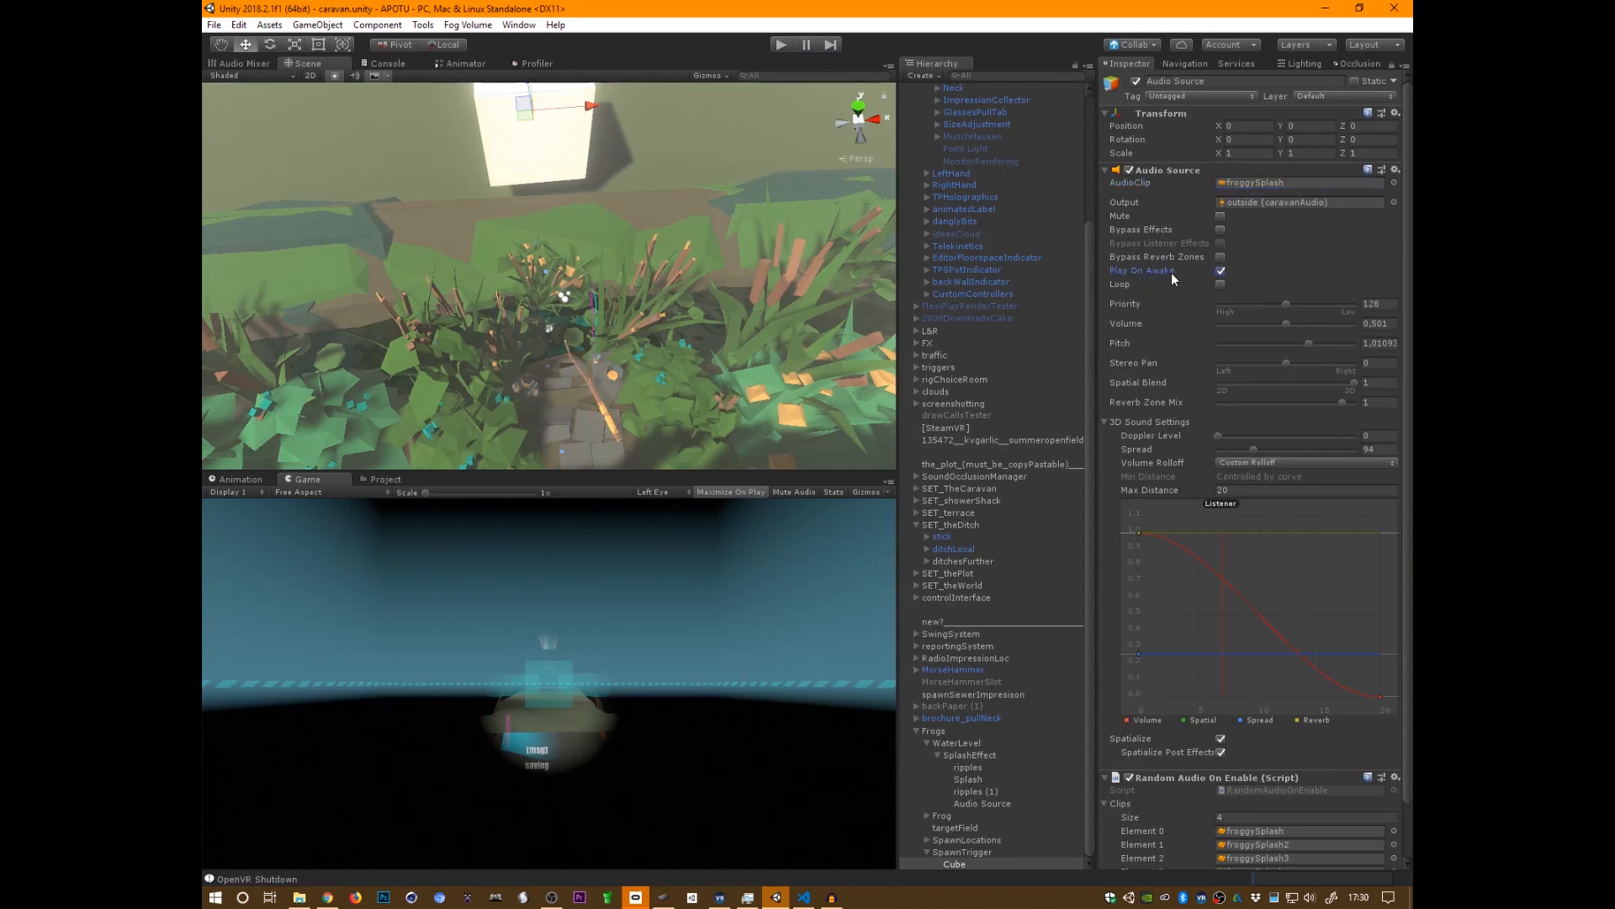
- In Visual Studio Code, add _audio.Play(); at the end of OnEnable in RandomAudioOnEnable.cs, save the script, and return to Unity
key(alt+Tab)
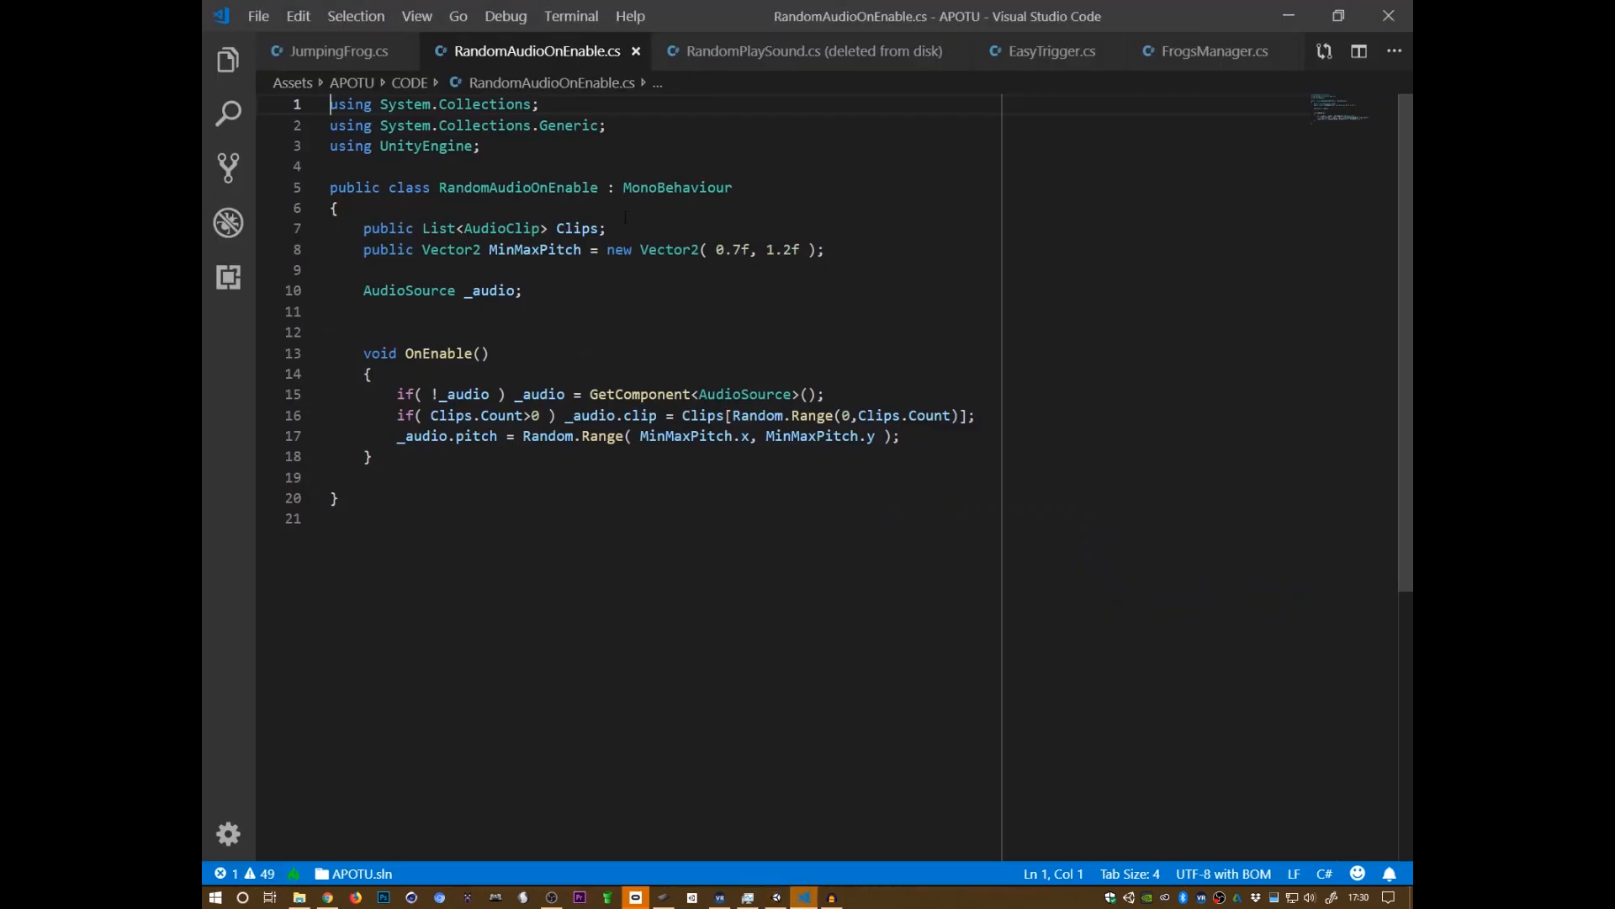
click(870, 252)
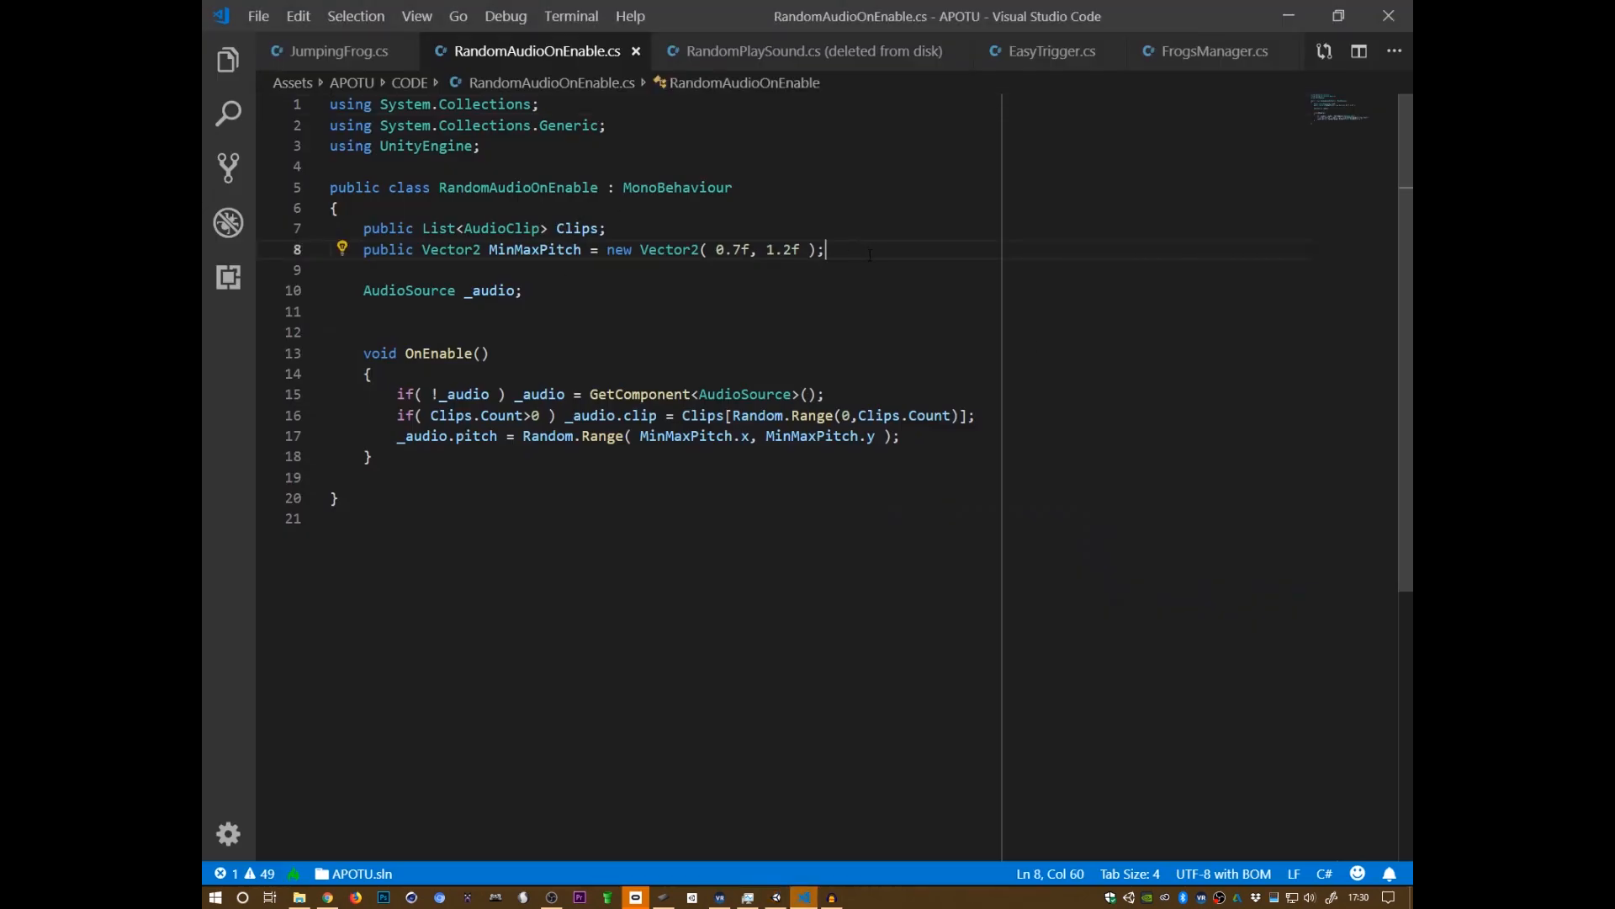
key(Return)
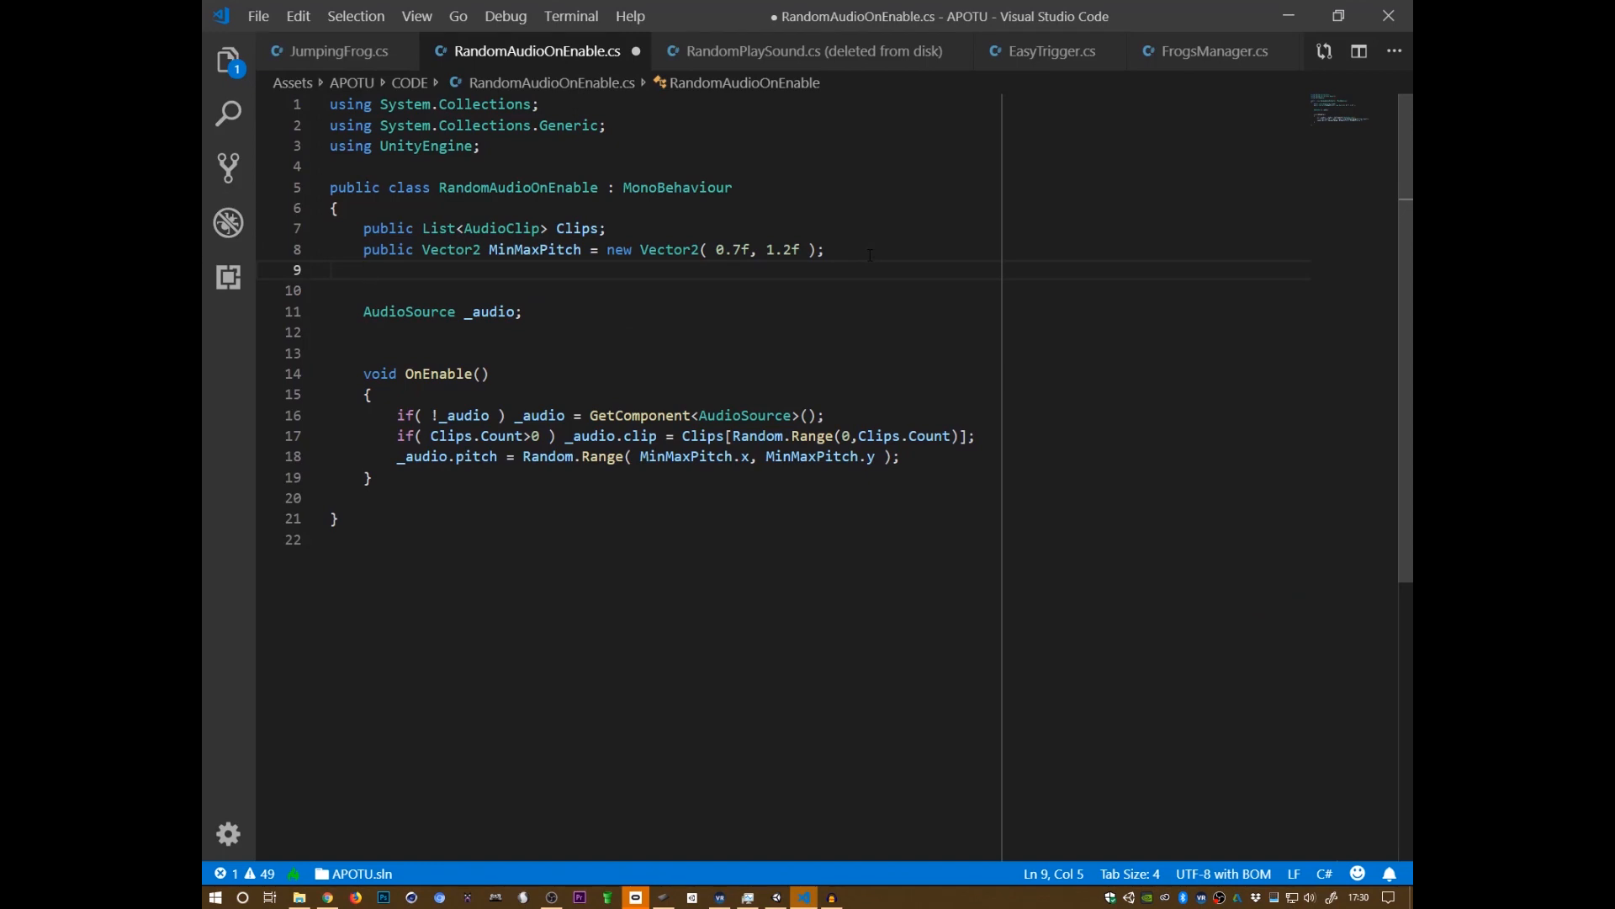
key(BackSpace)
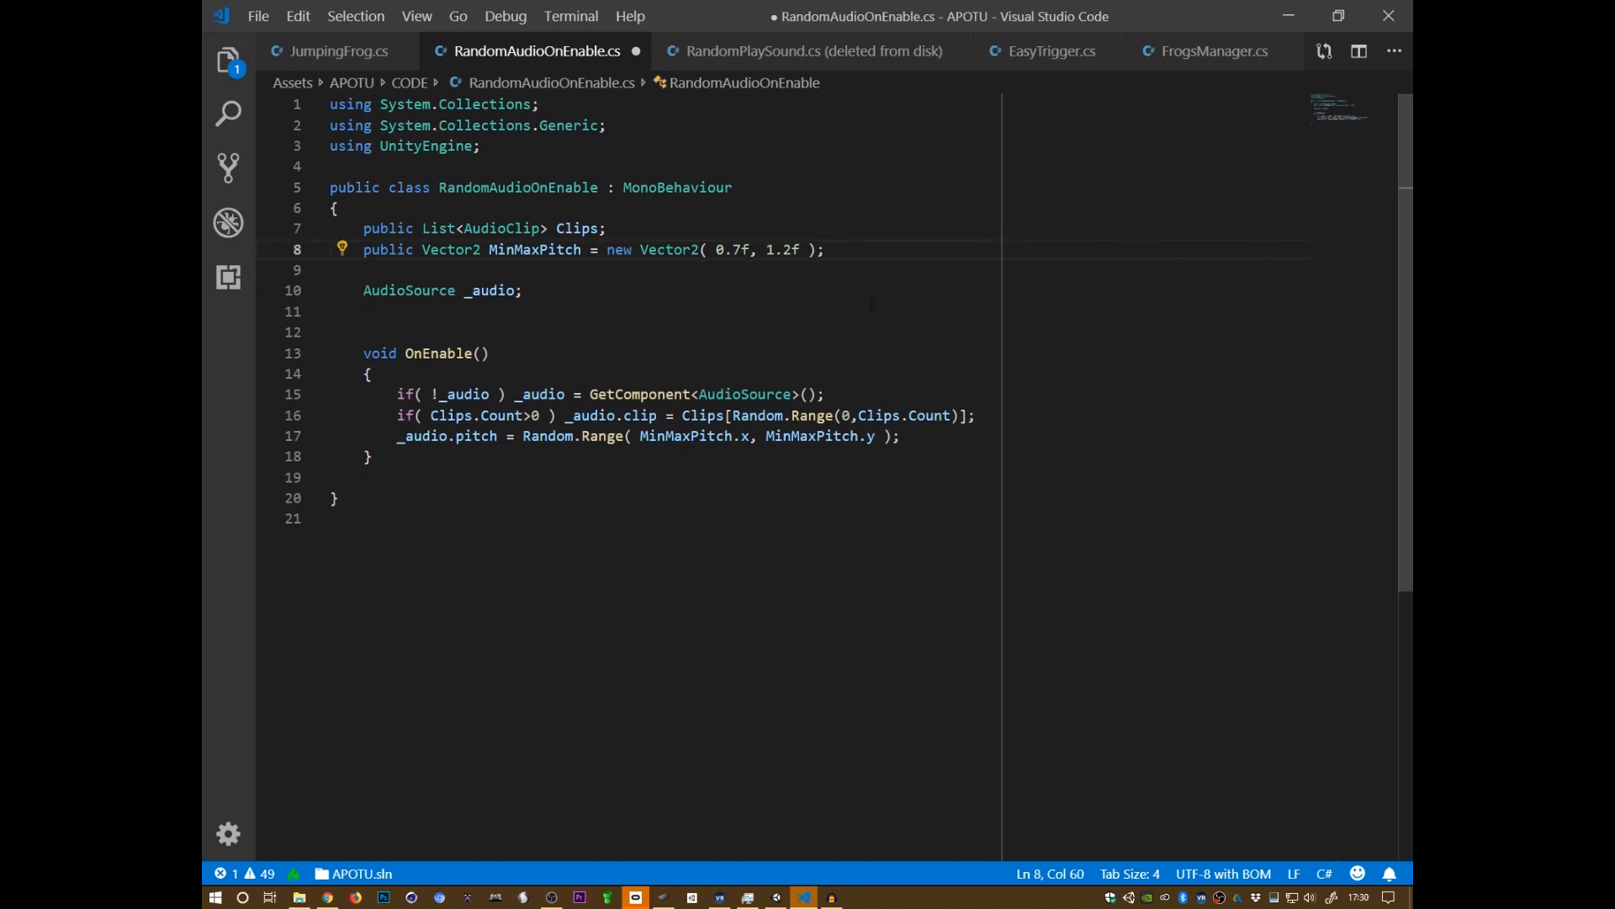
key(Return)
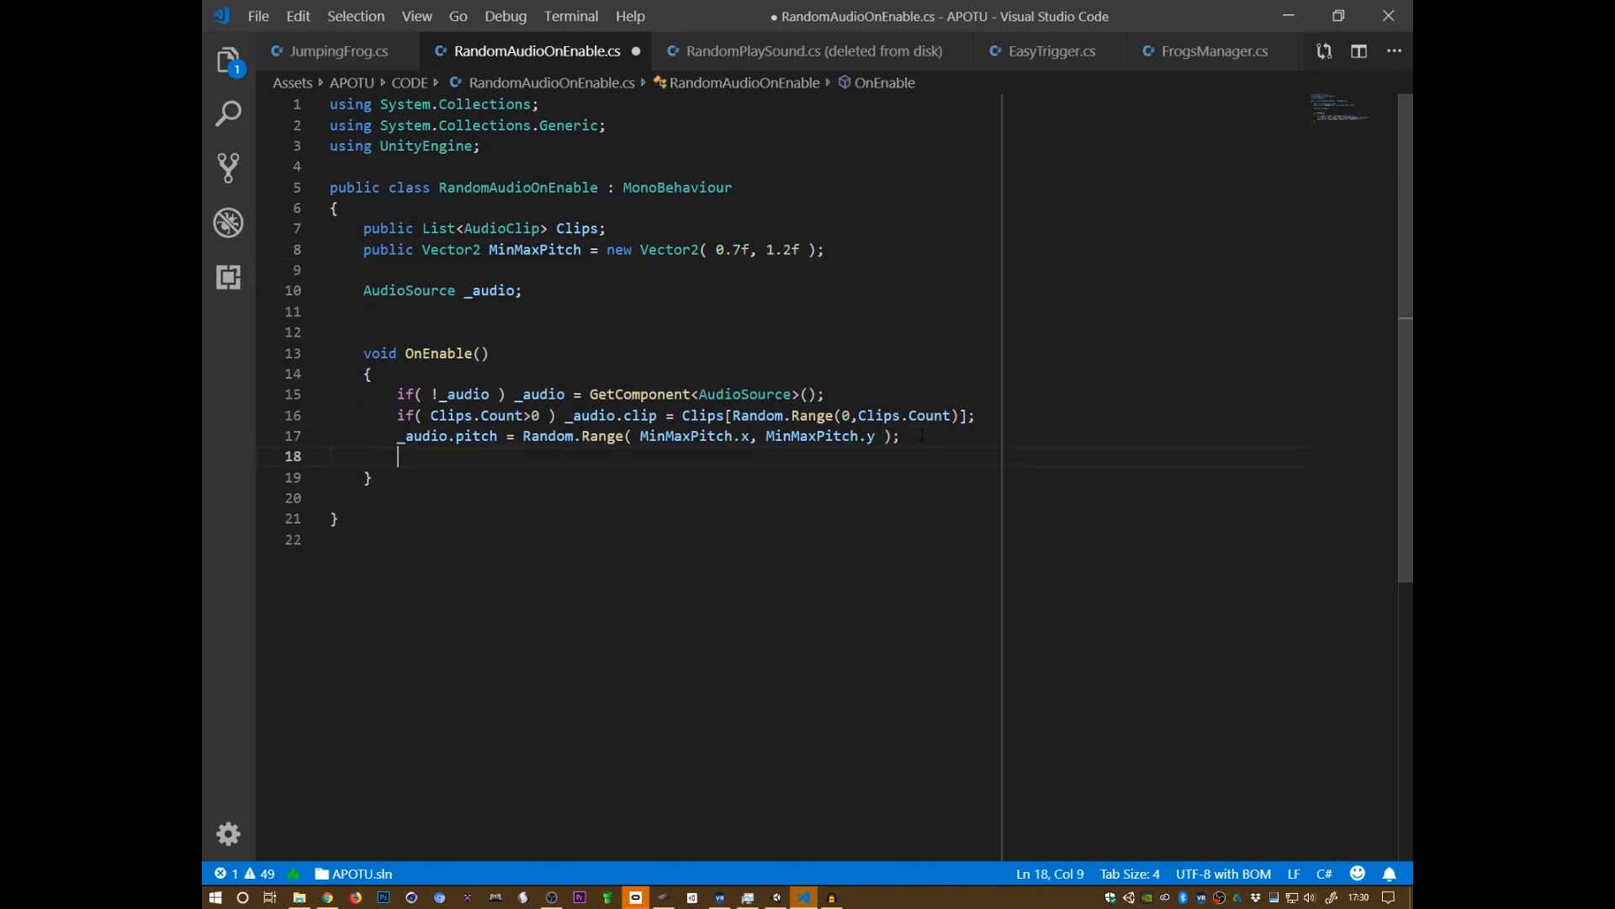
key(Return)
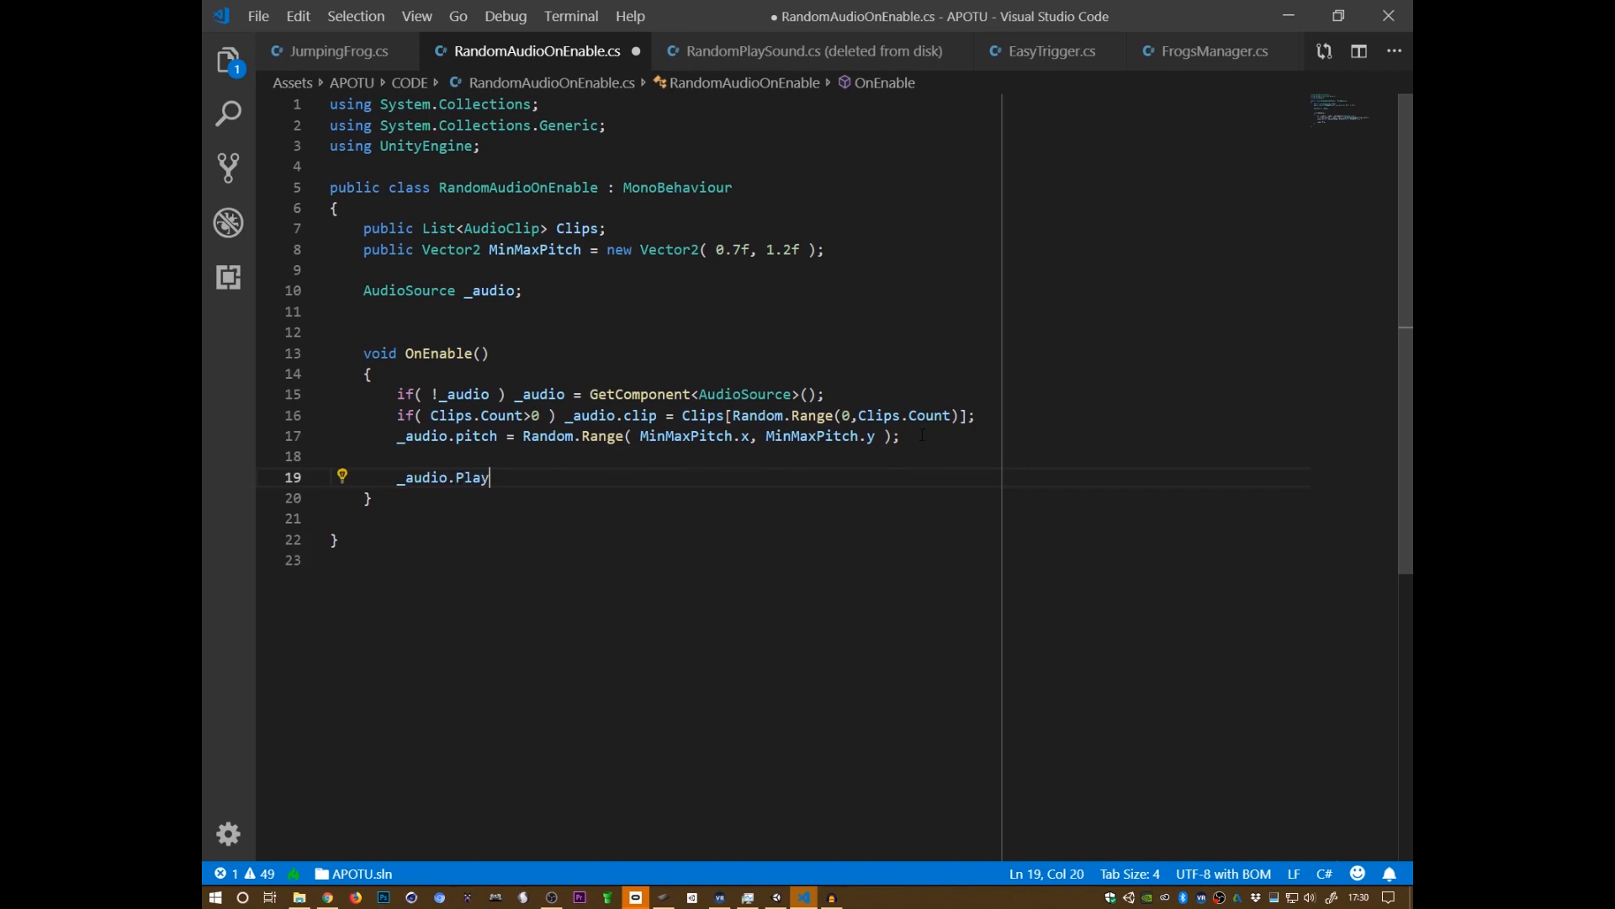
text(_audio.Play();)
key(ctrl+s)
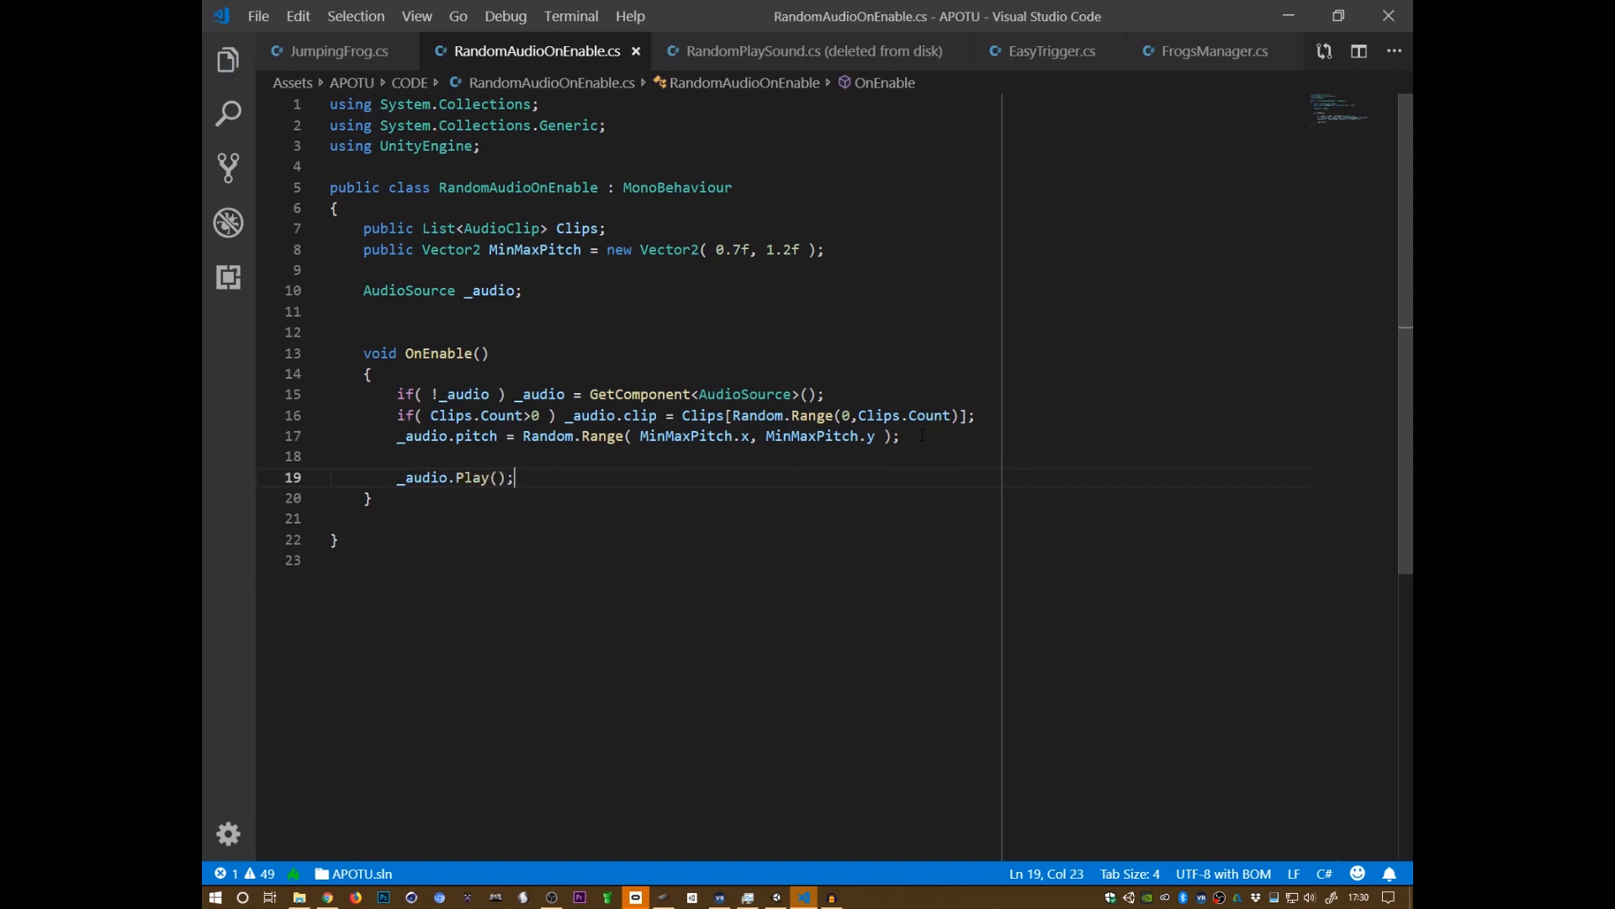
key(alt+Tab)
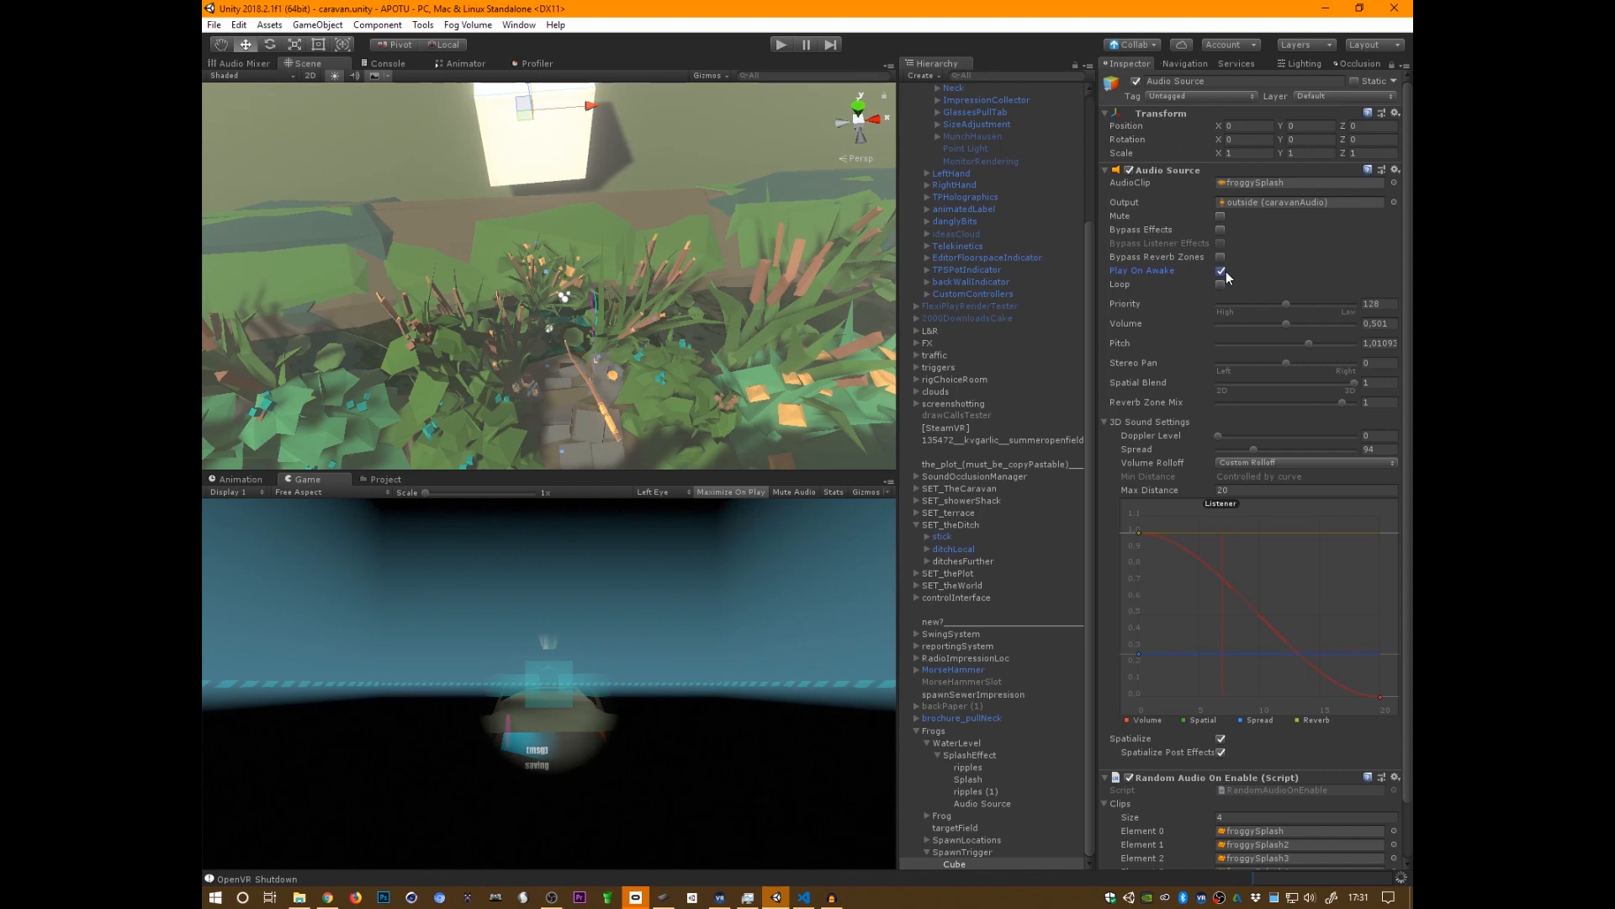
- Unlock the Inspector, run a play-mode test of the frogs' splash sounds, and end it
click(1392, 66)
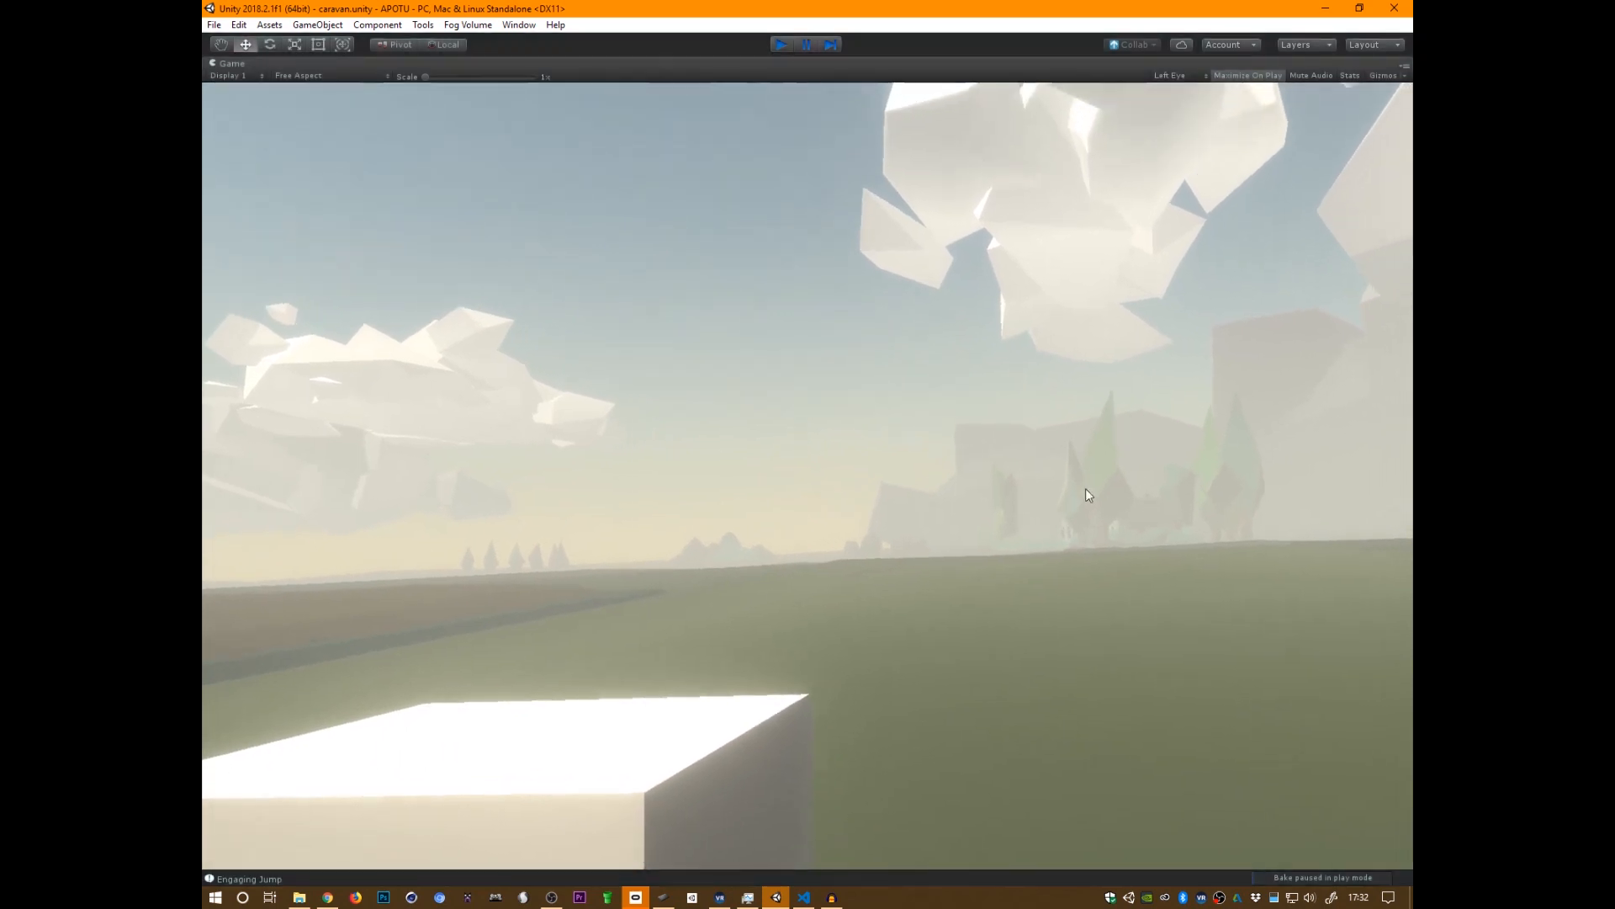
key(ctrl+p)
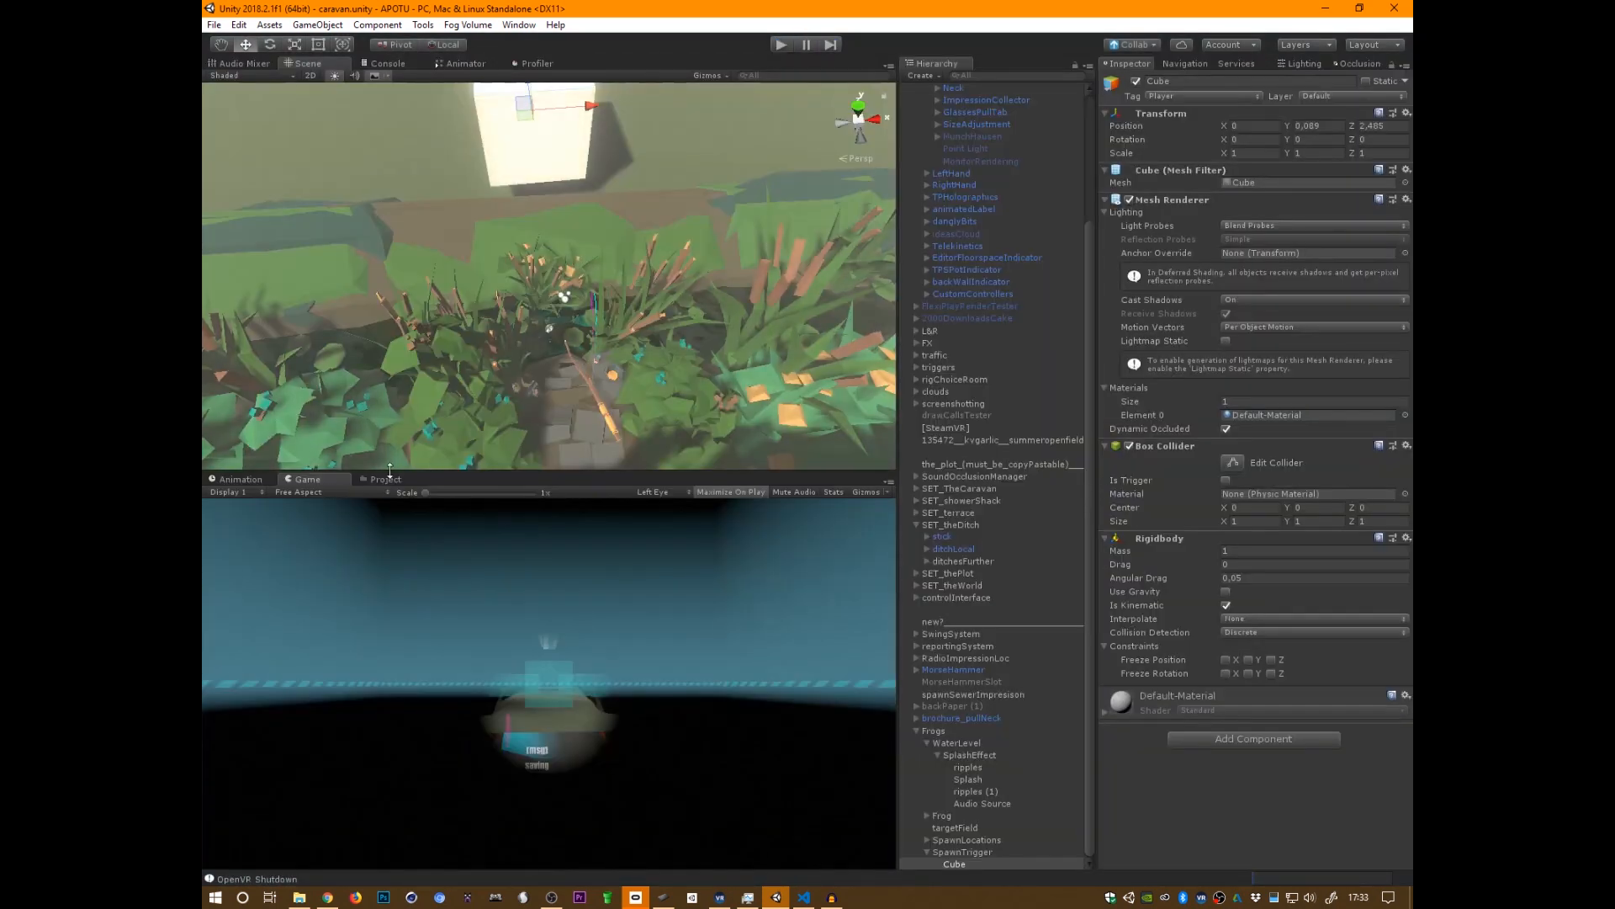
- Preview the froggySplash, froggySplash2, froggySplash3 and froggySplash4 clips in the project's audio folder, and replay froggySplash2
click(383, 479)
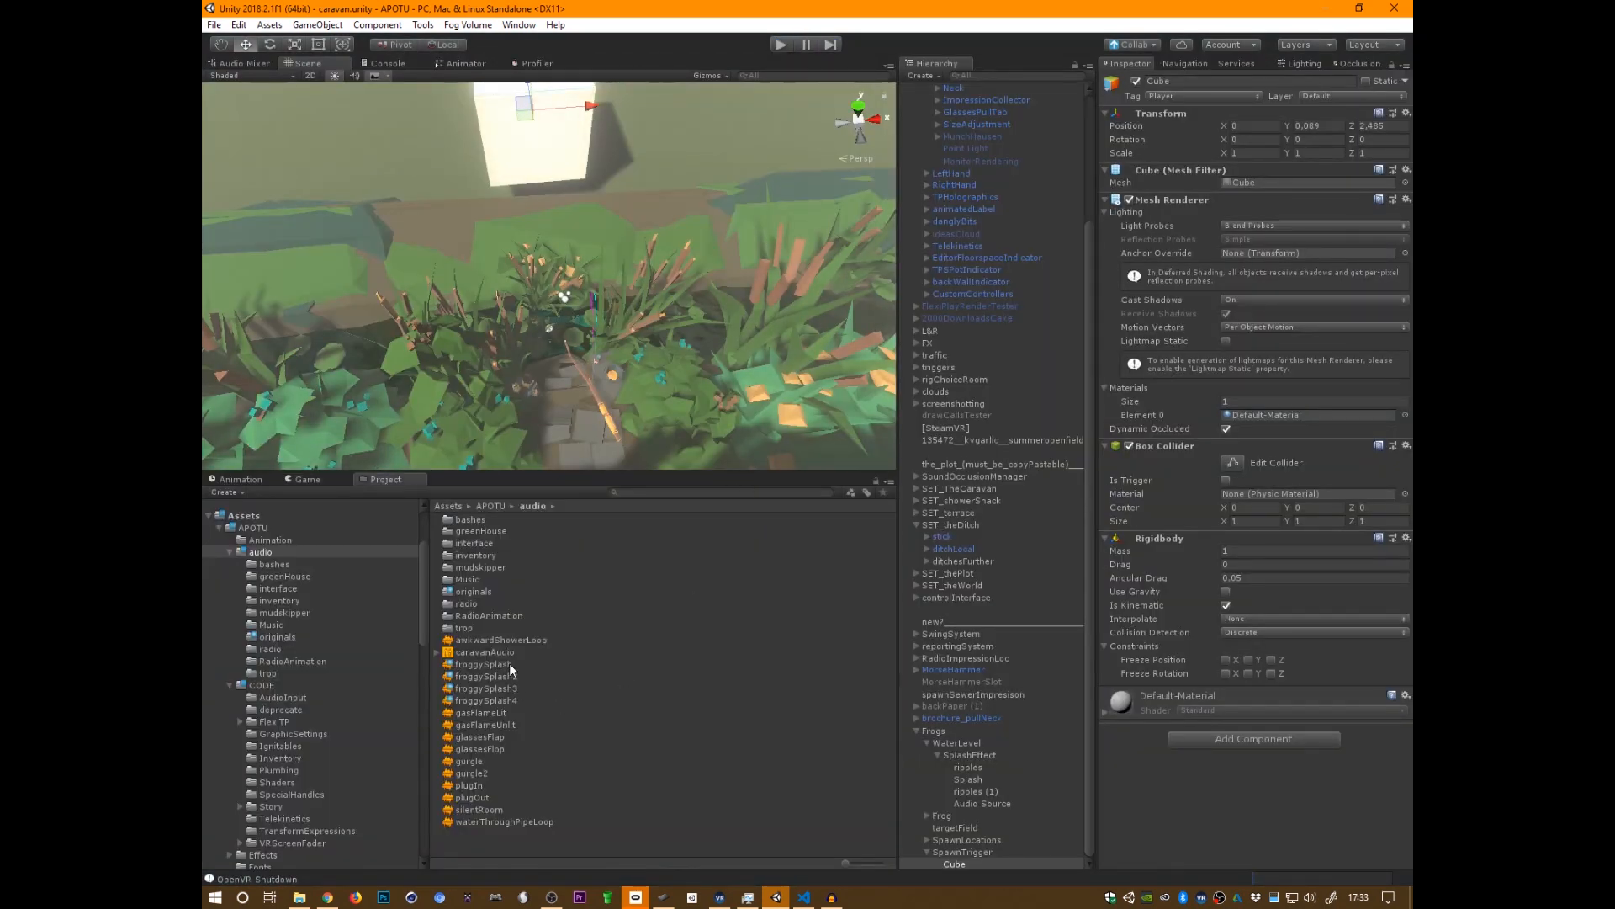
click(484, 664)
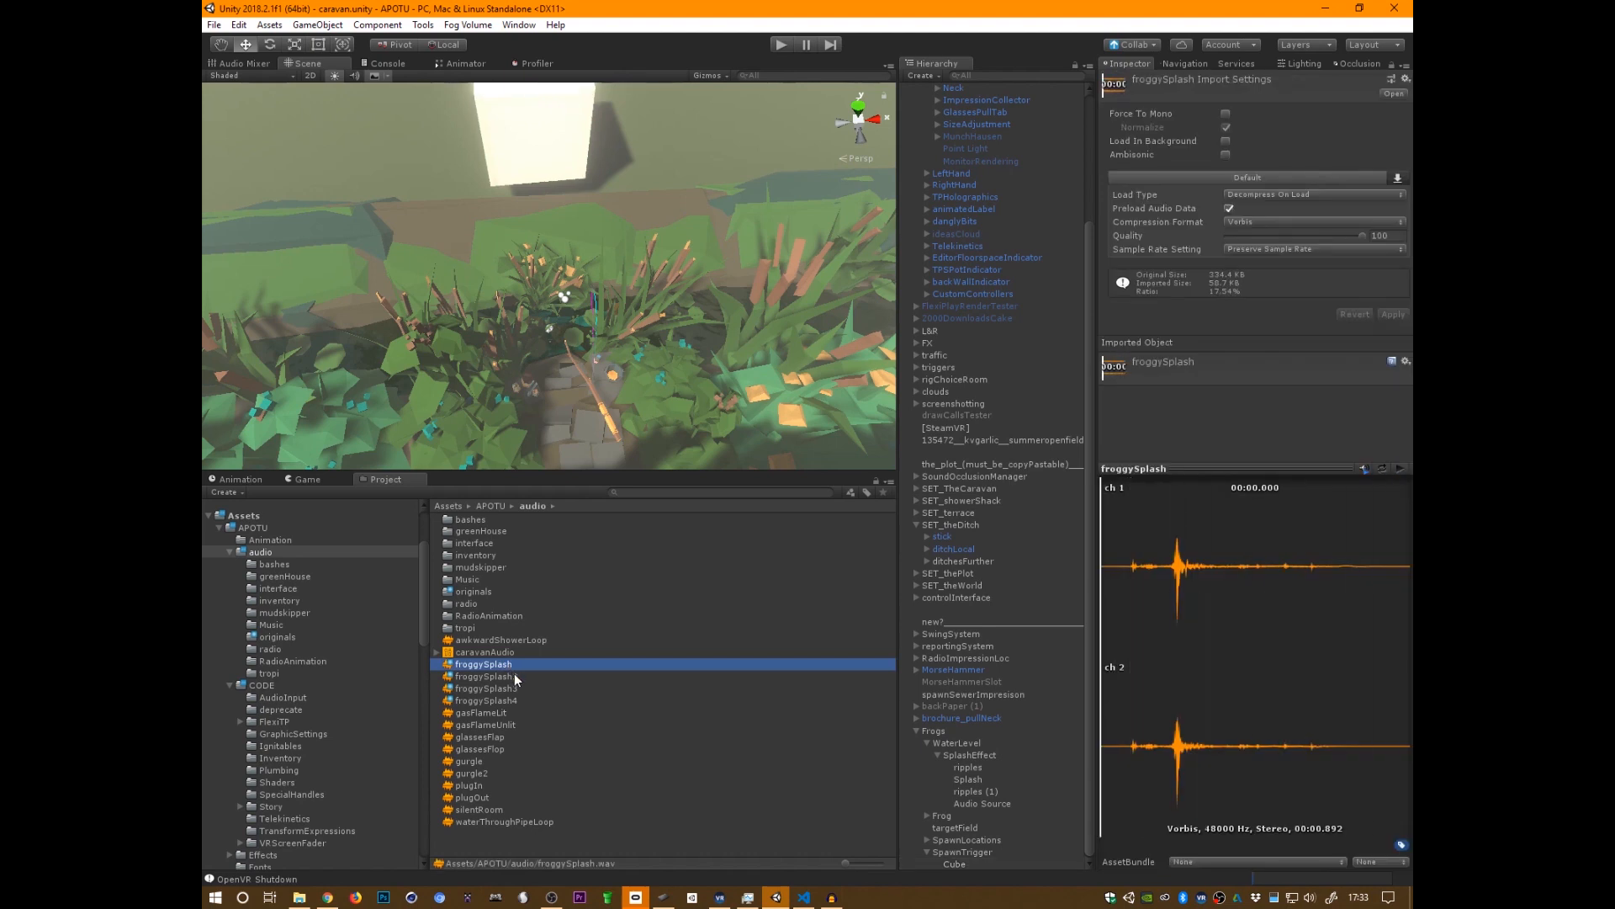
click(512, 676)
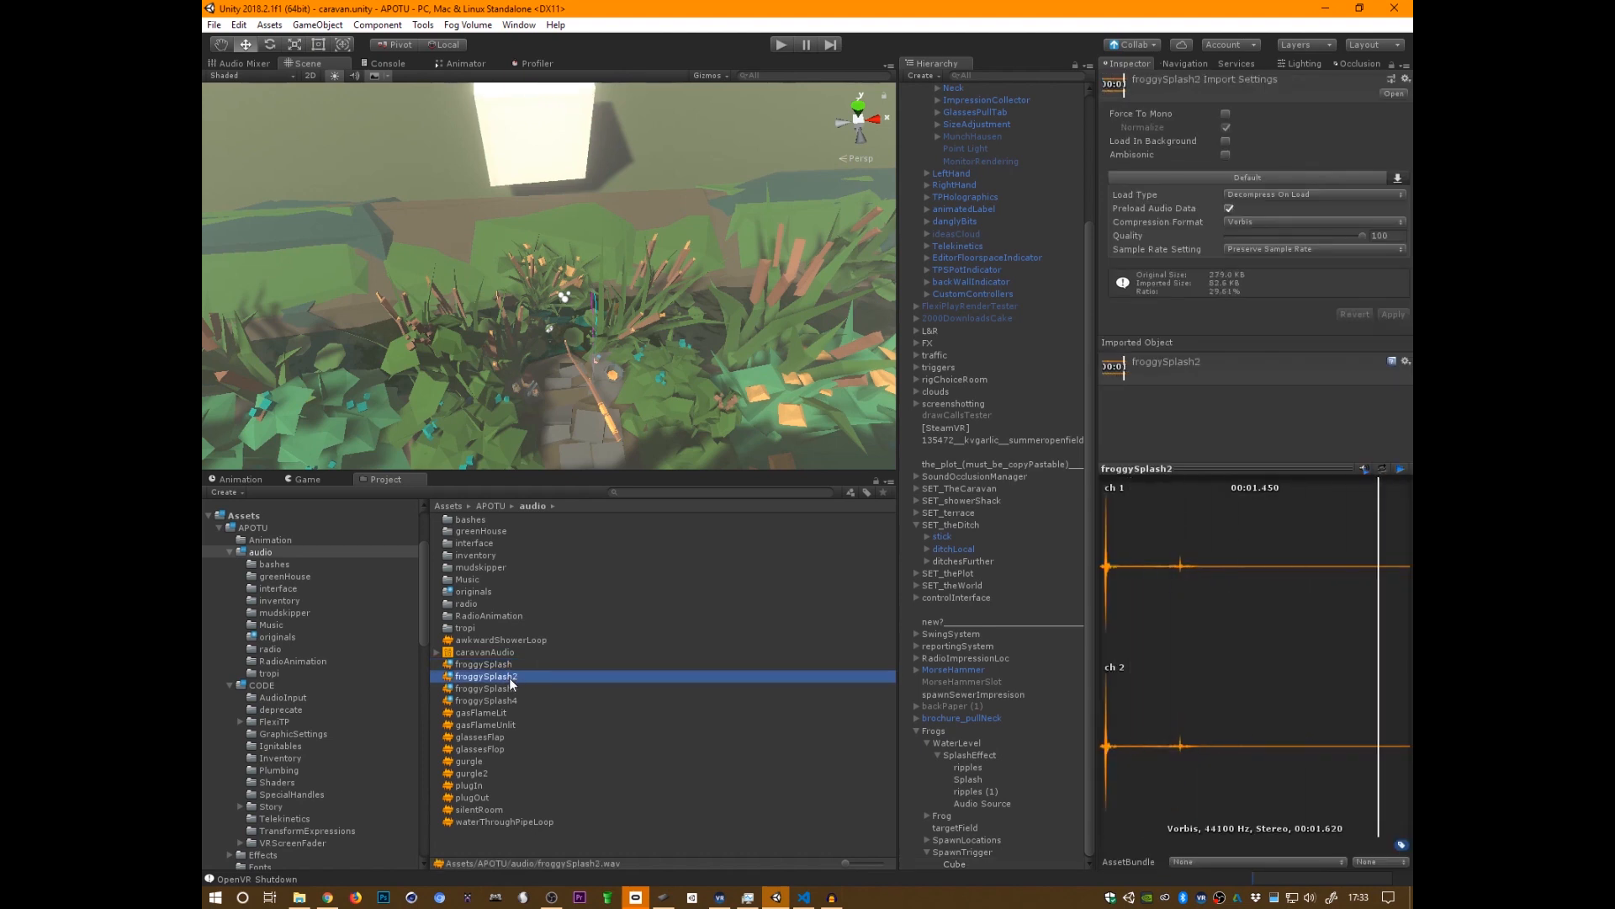
click(513, 687)
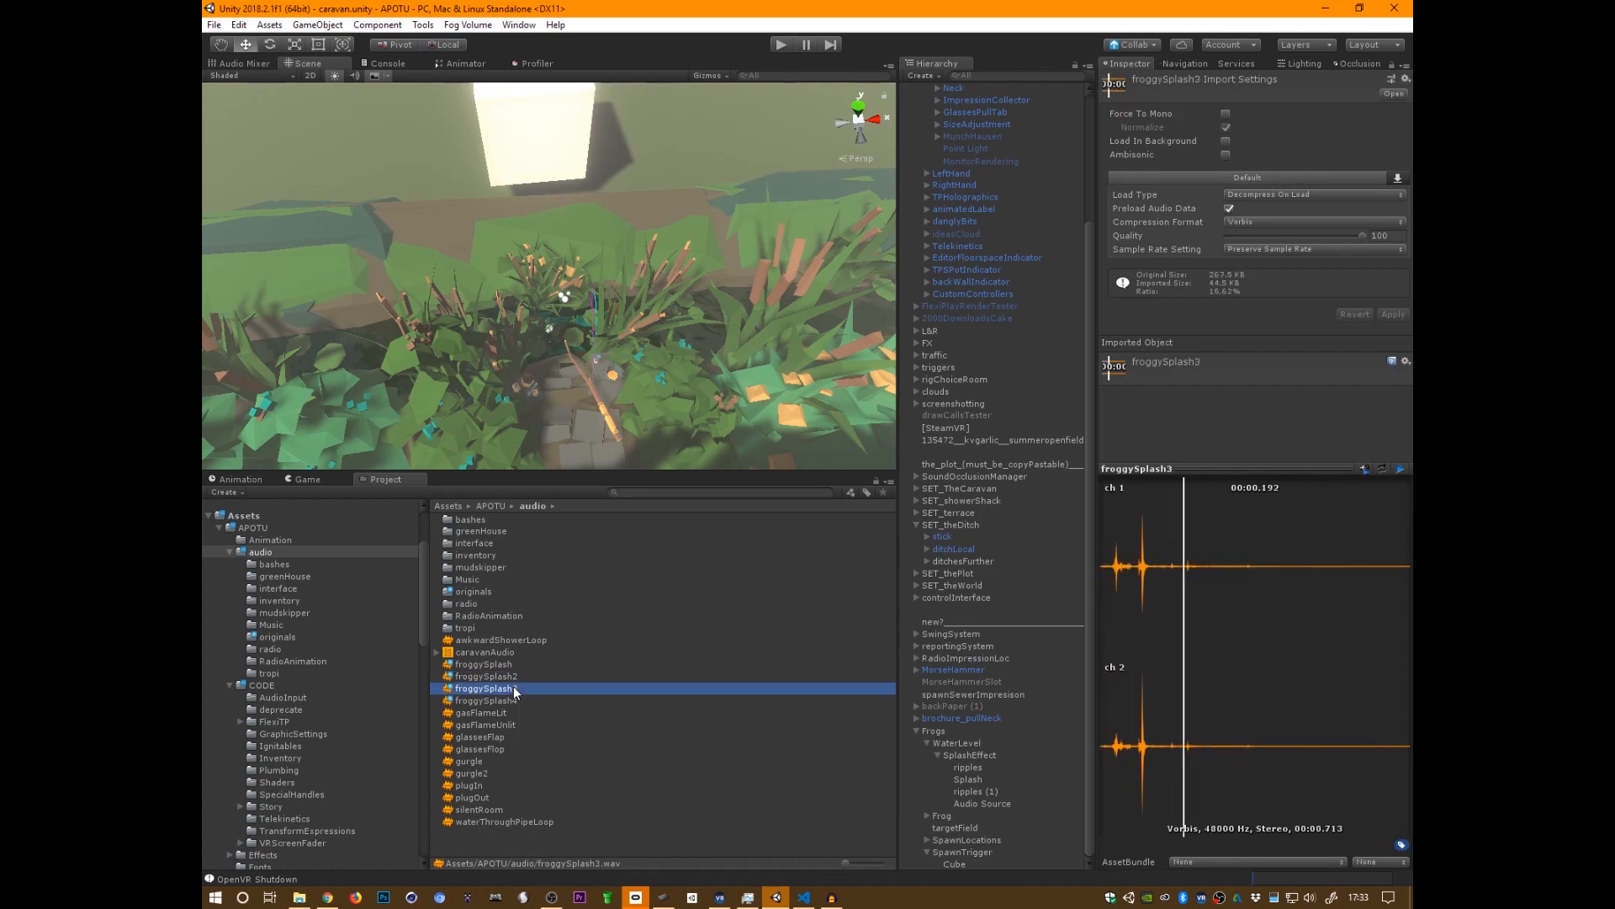
click(508, 700)
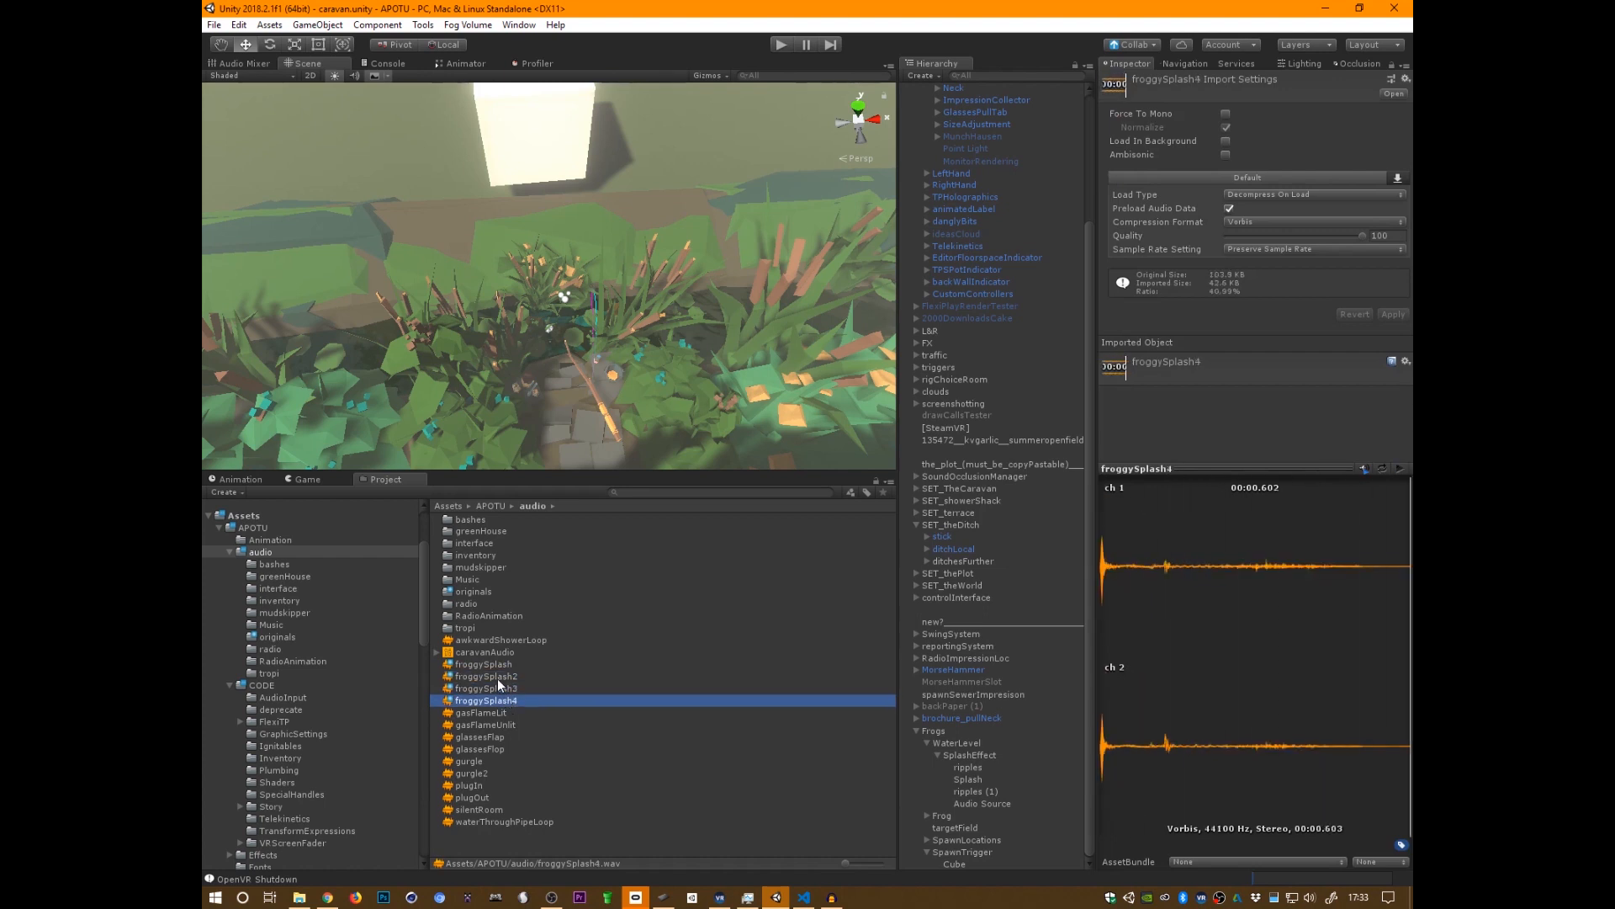
click(497, 677)
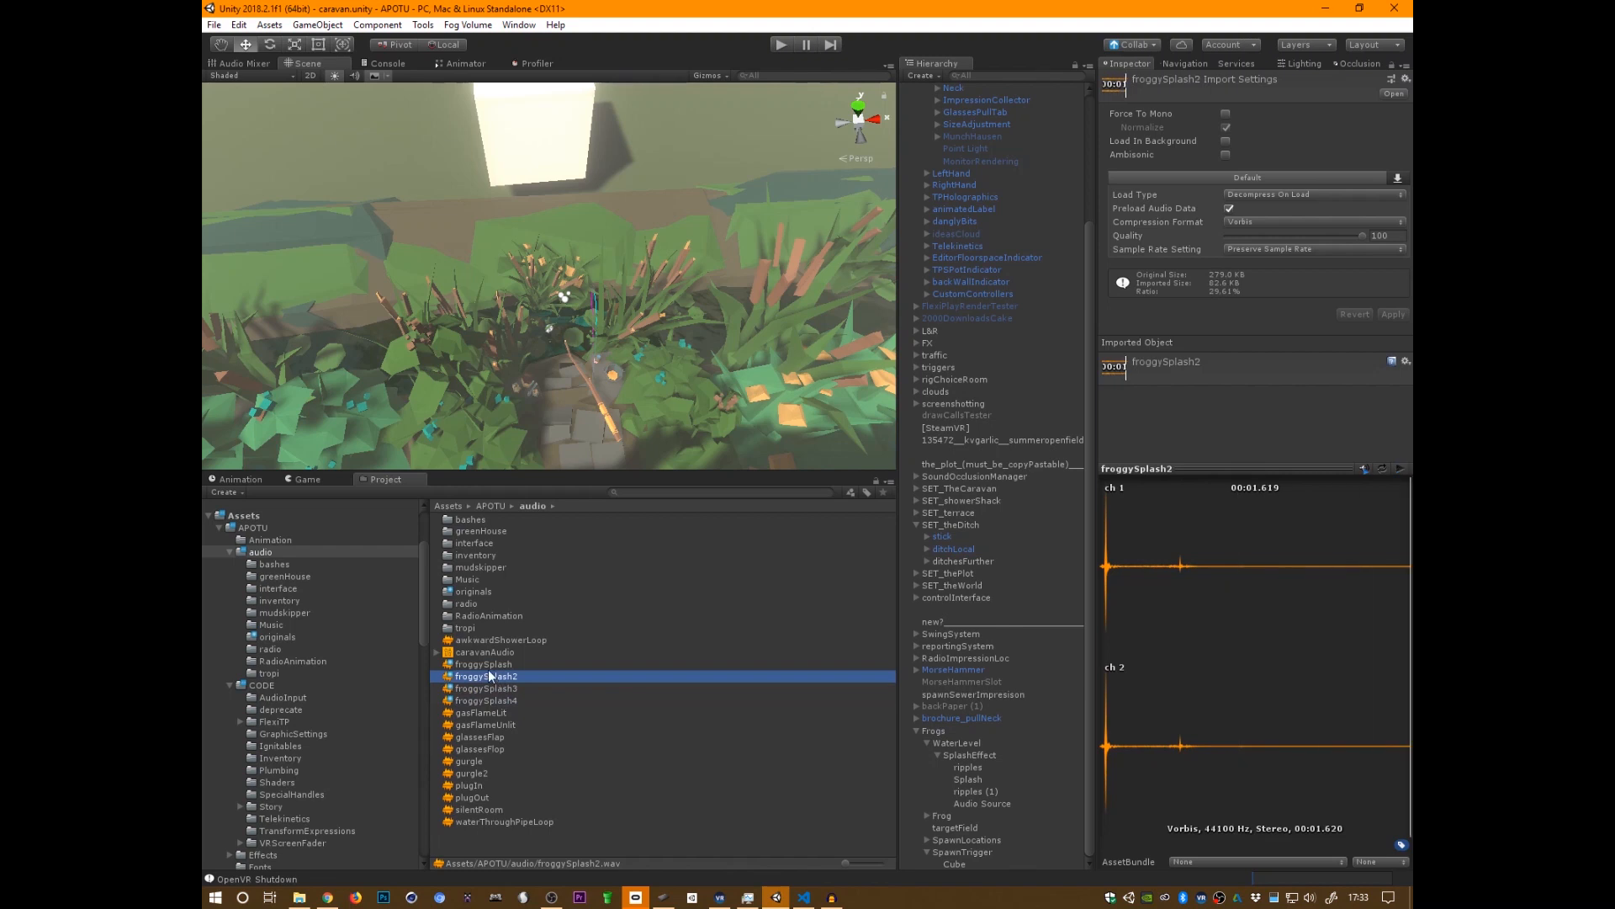
- Remove froggySplash2 from the Clips list of the Audio Source's Random Audio On Enable script, and test the splashes in play mode
click(987, 804)
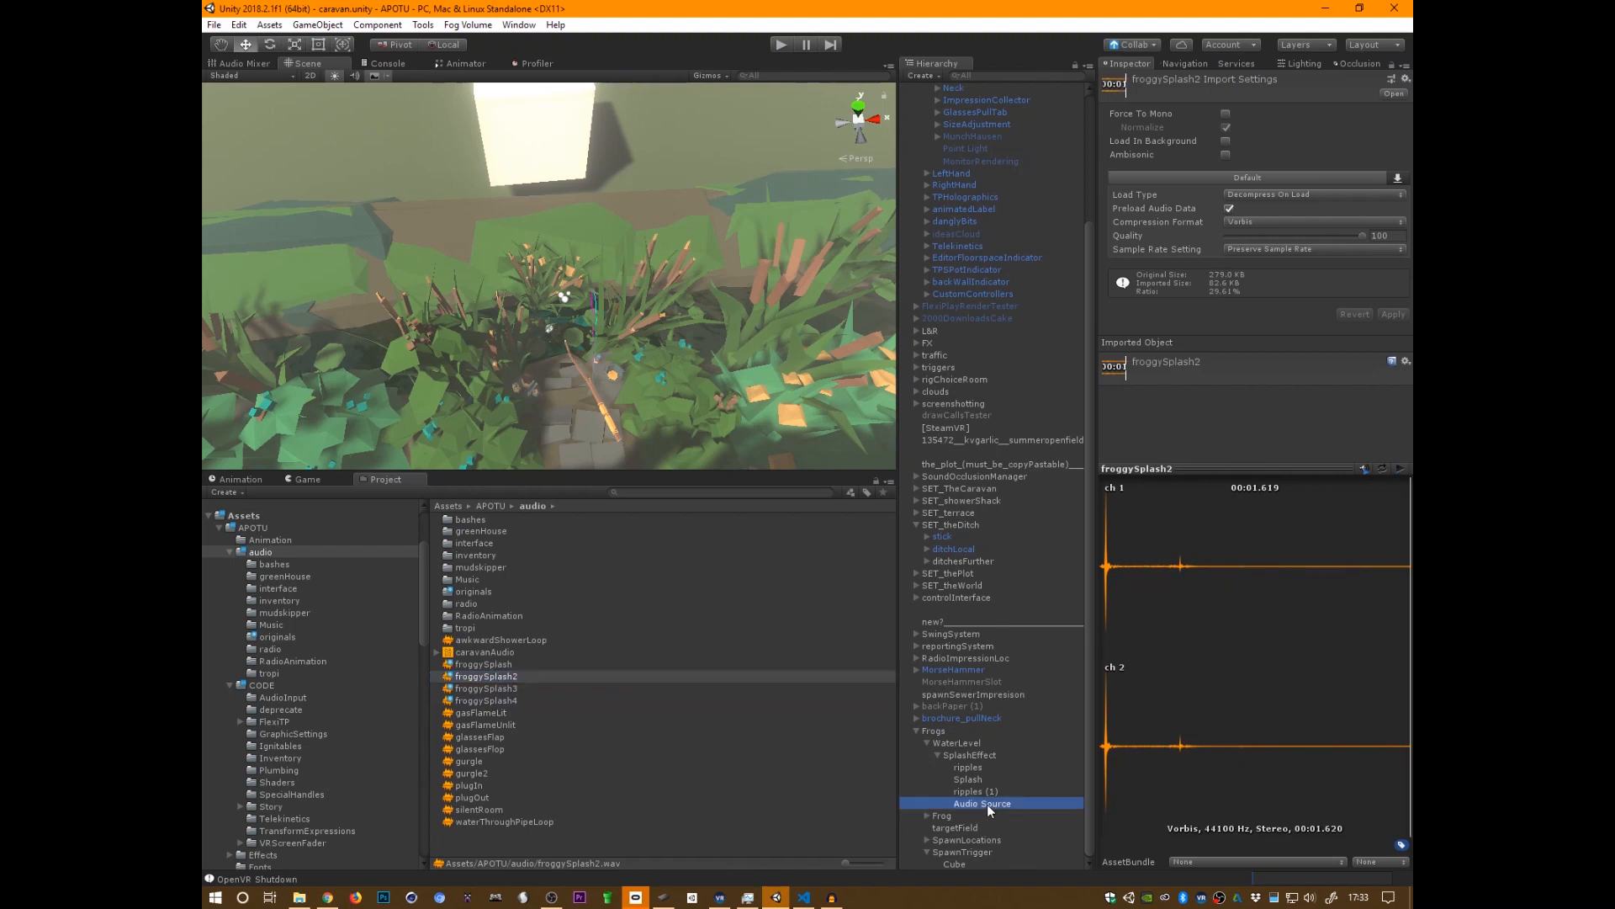
scroll(1220, 808, down, 2)
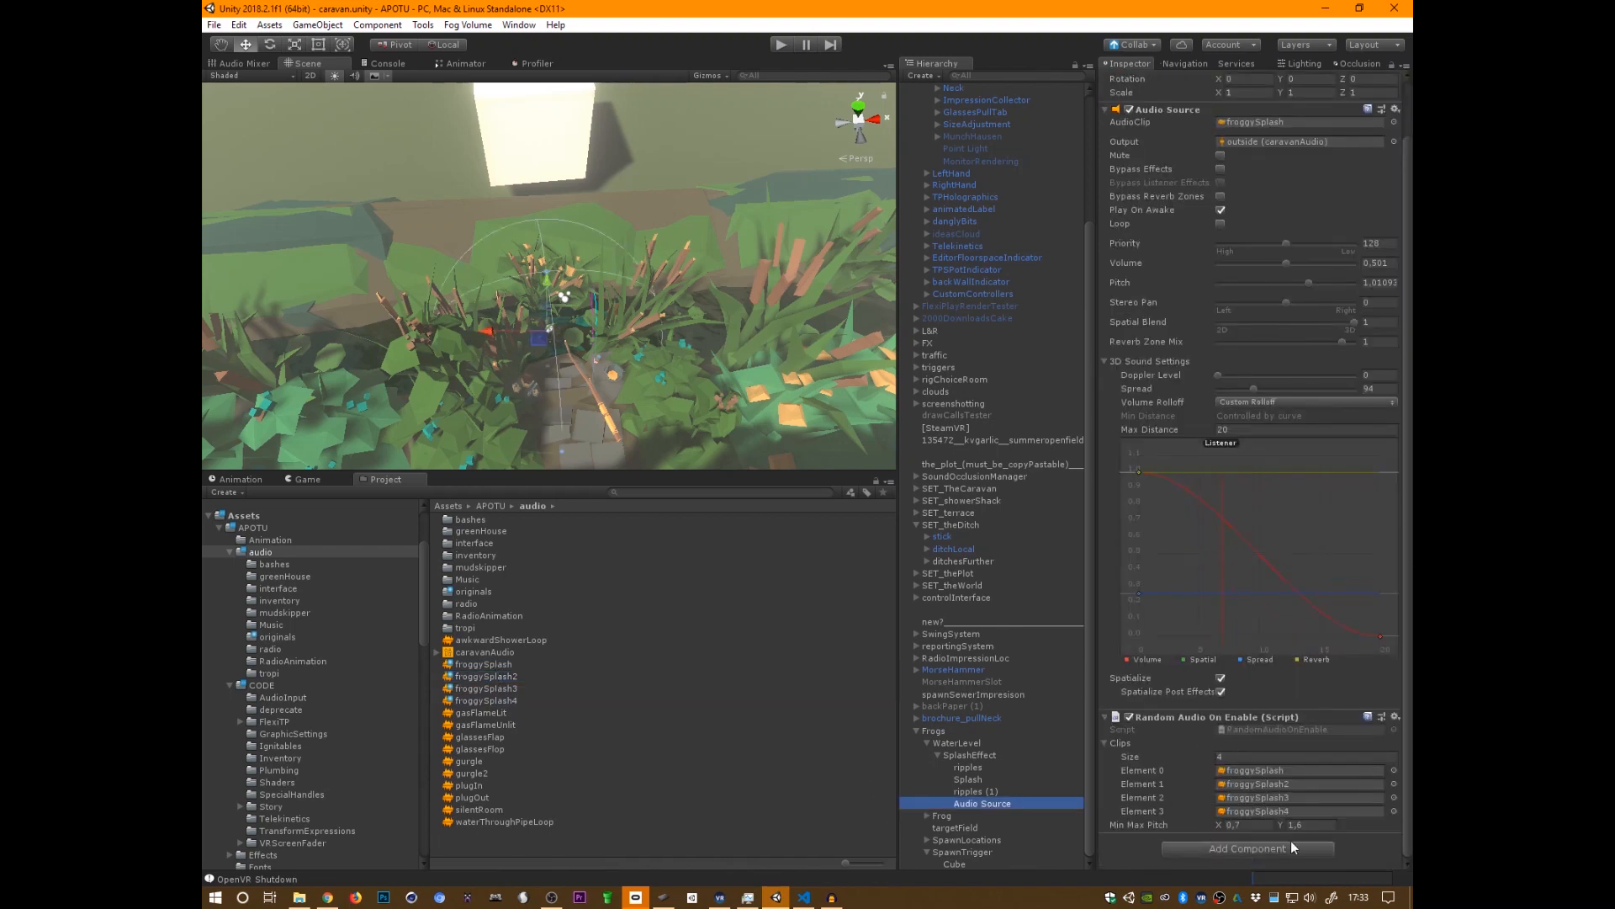
right_click(1160, 789)
click(1186, 805)
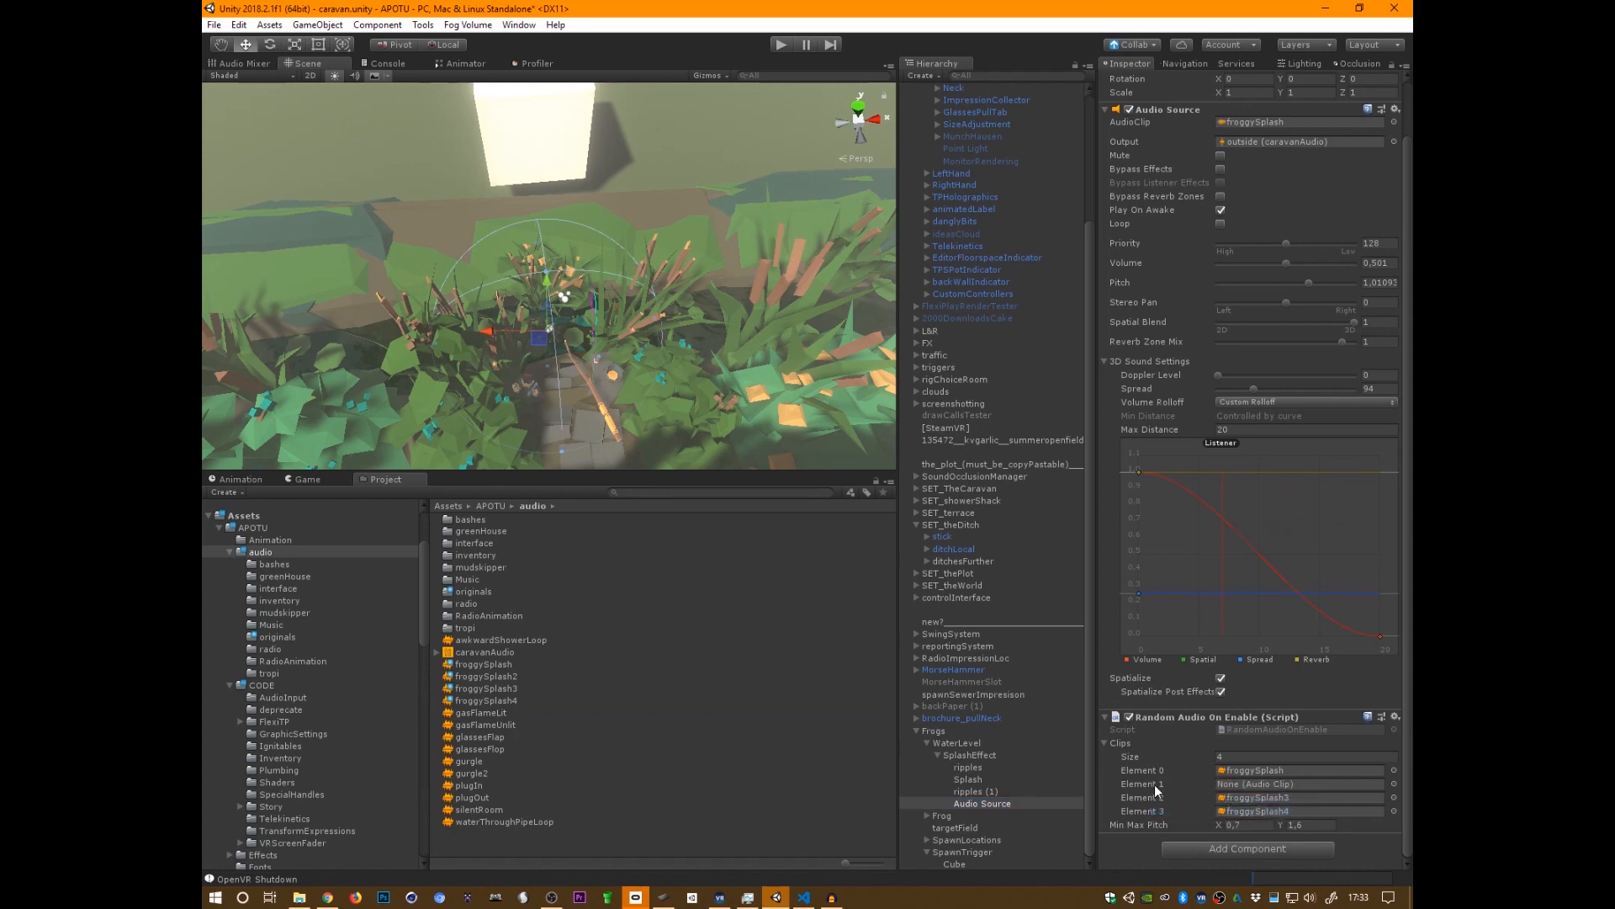
right_click(1155, 784)
click(1240, 813)
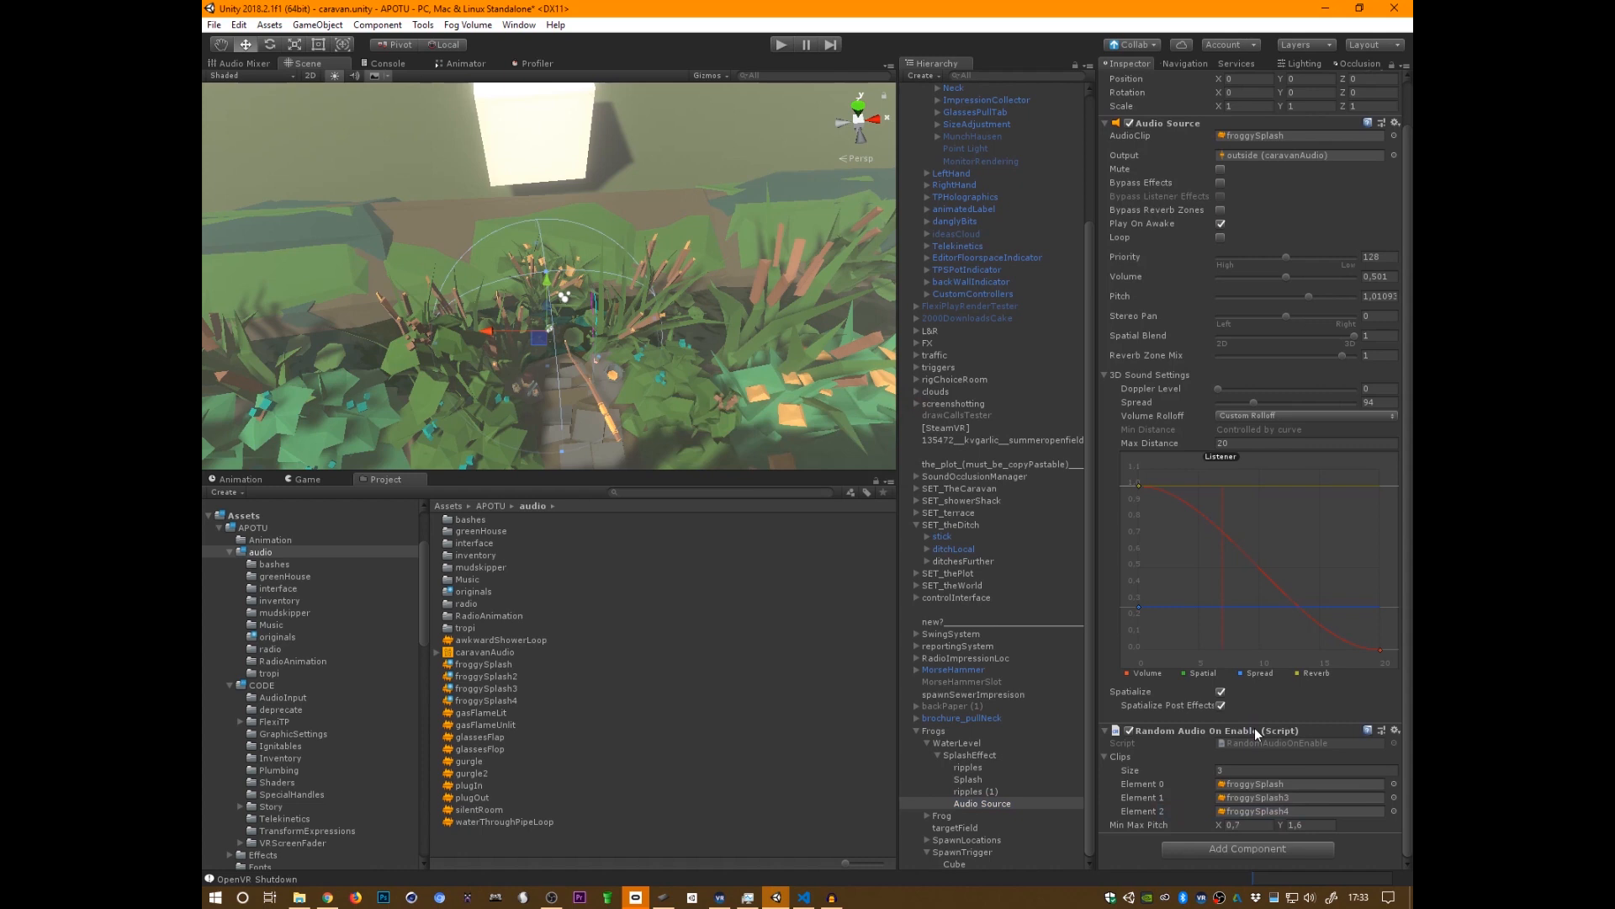
key(ctrl+p)
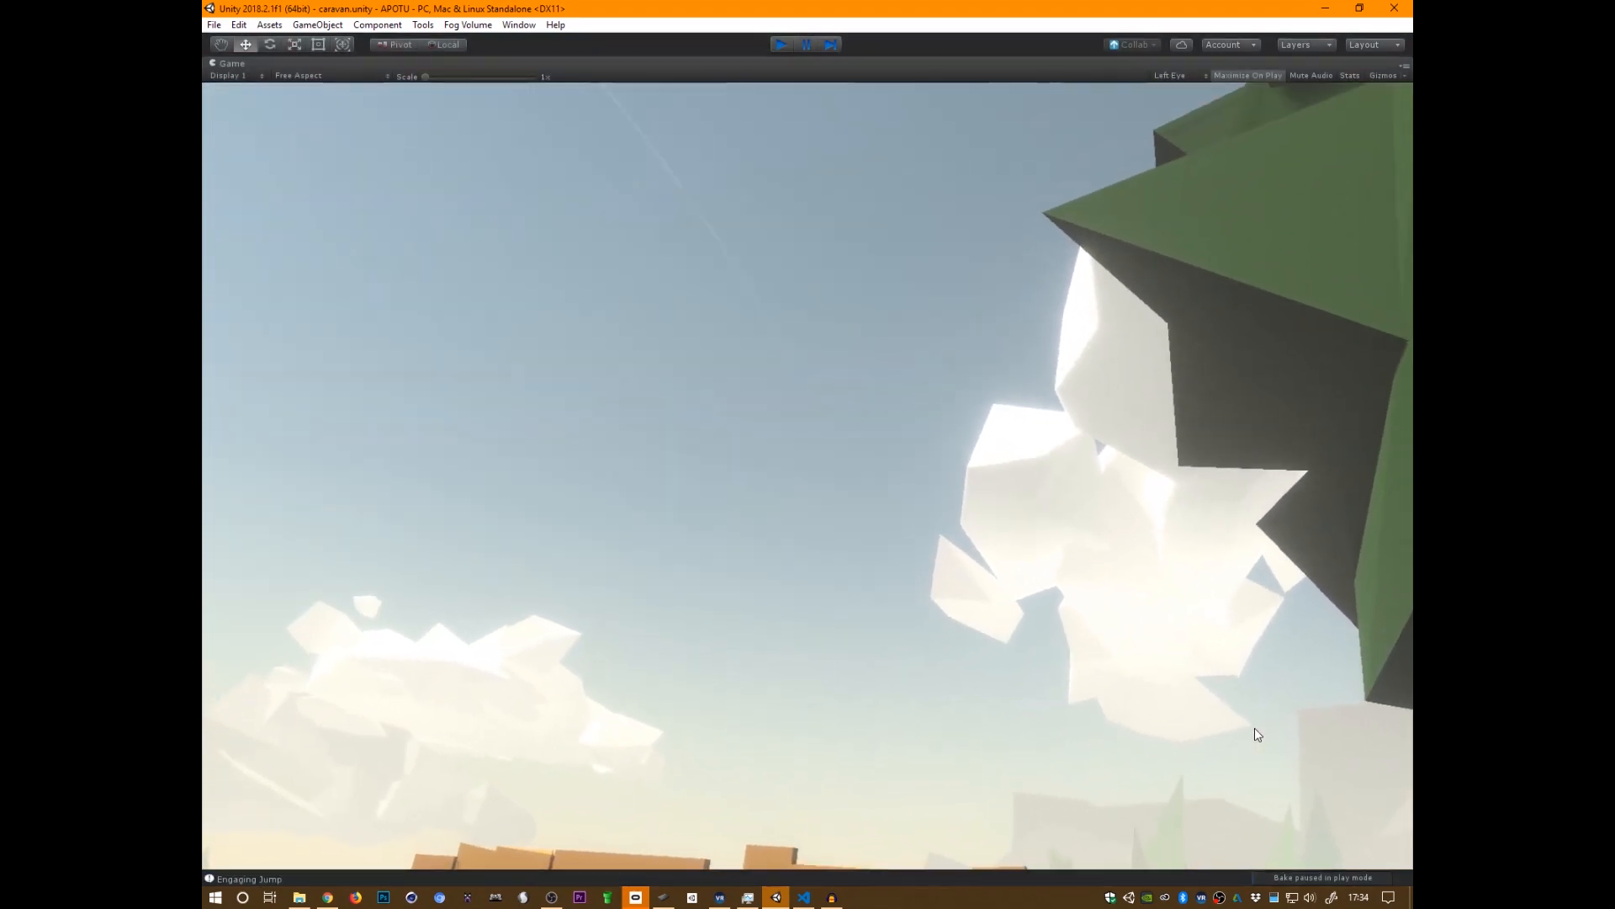
key(ctrl+p)
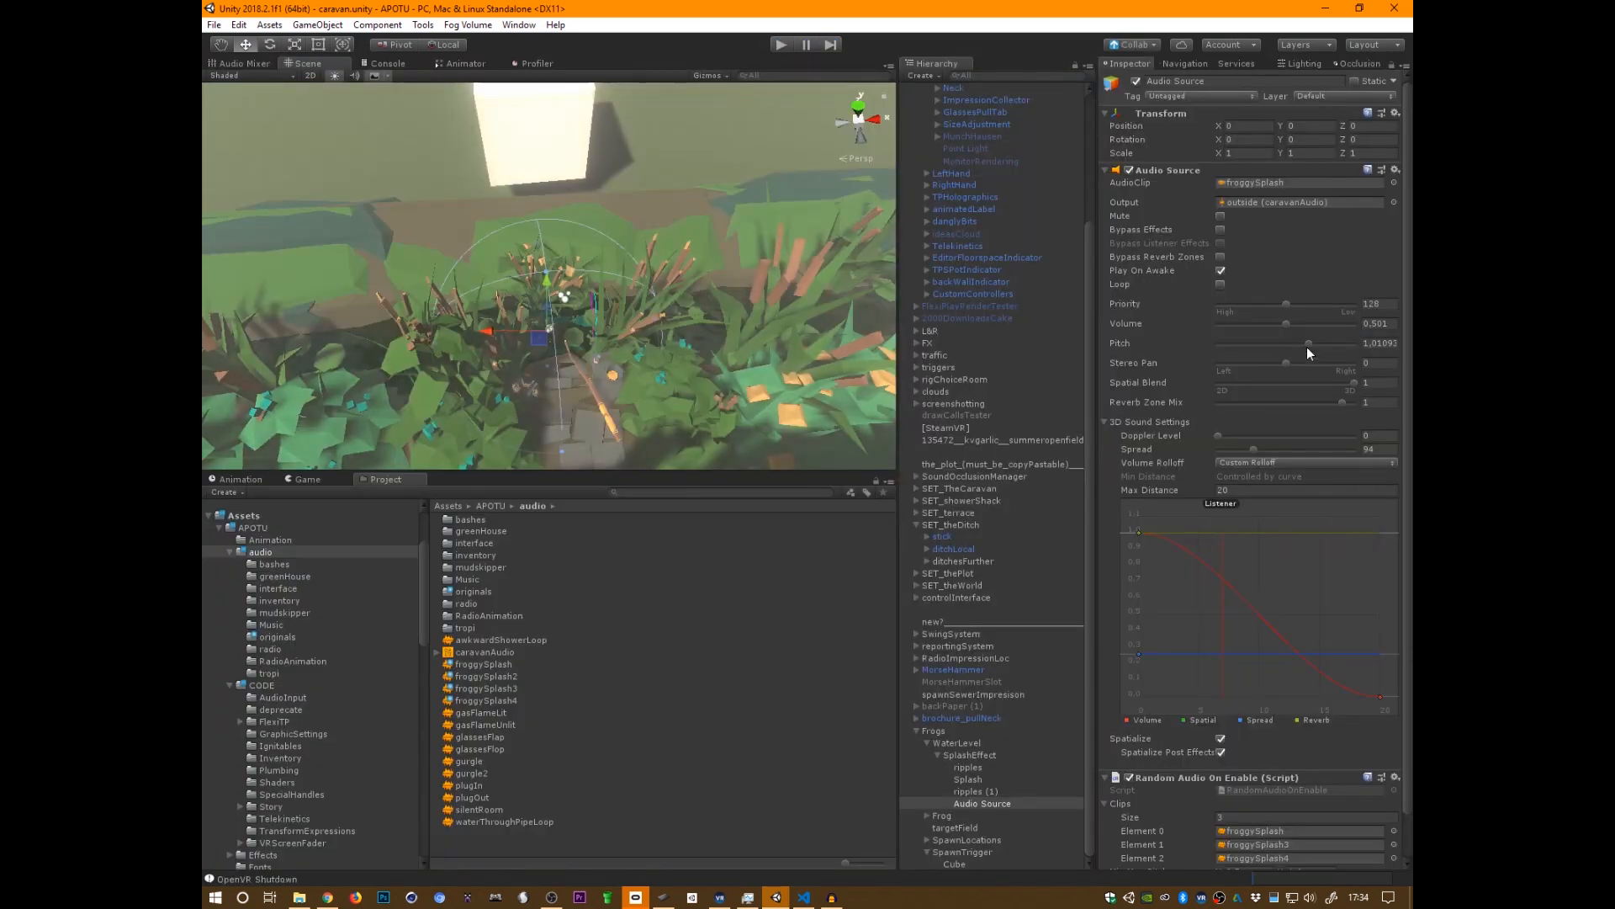
- Set the Audio Source's Volume to 0.234 and Spread to 22, and turn off Play On Awake and Spatialize
drag(1259, 450, 1235, 449)
click(1221, 740)
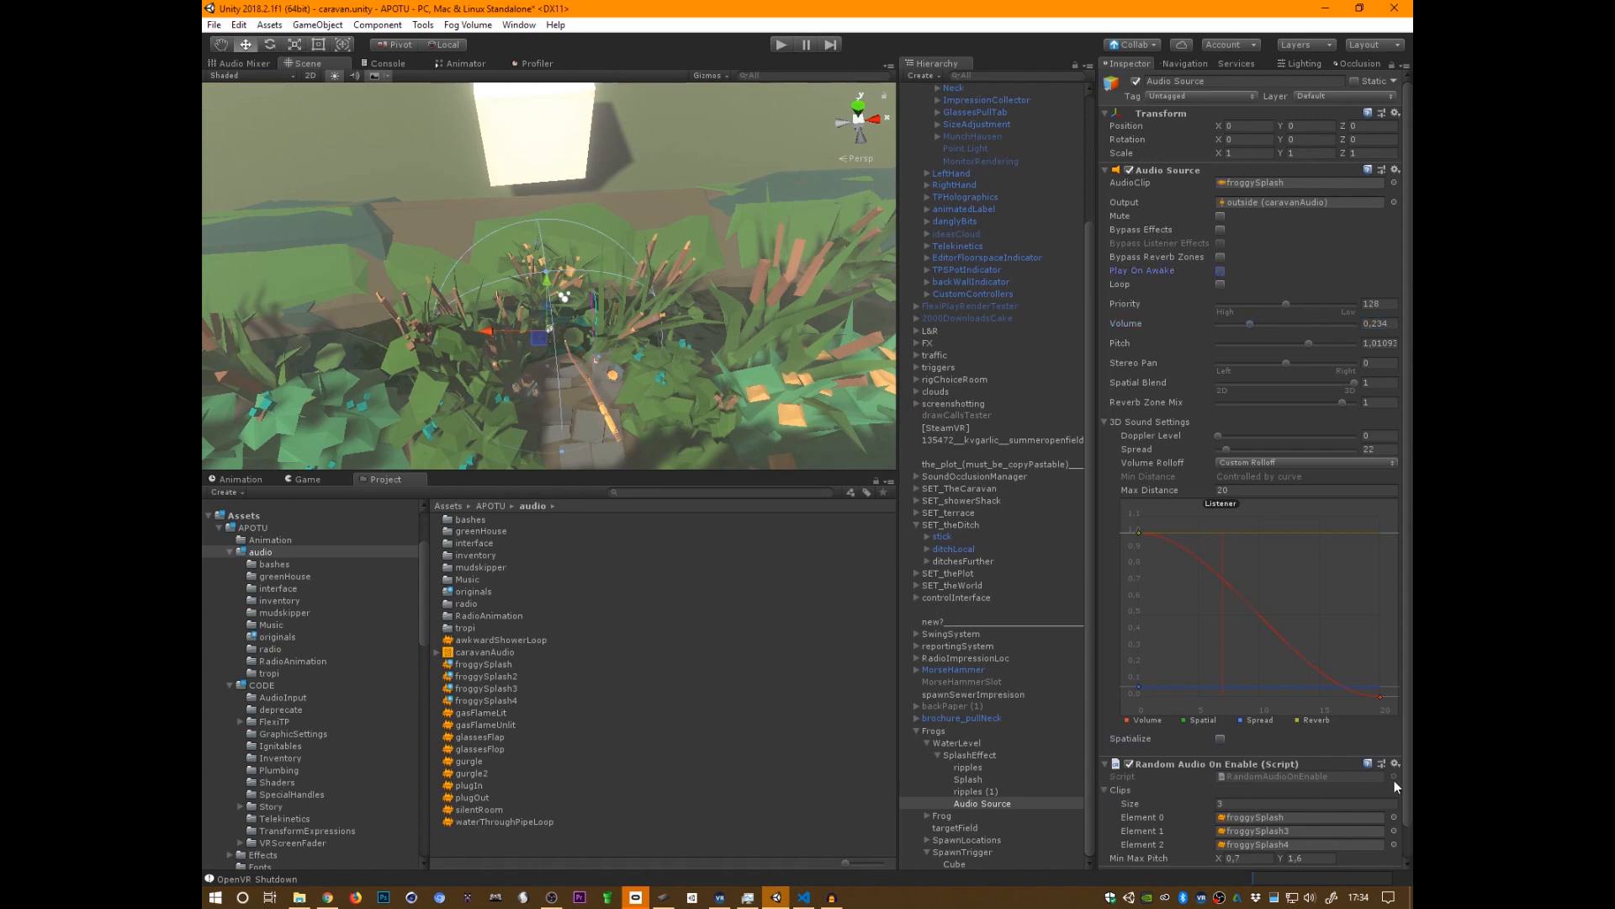
- In Visual Studio Code, add public boolean EnforcePlay = true; below the Clips declaration in RandomAudioOnEnable.cs, and save the script
key(alt+Tab)
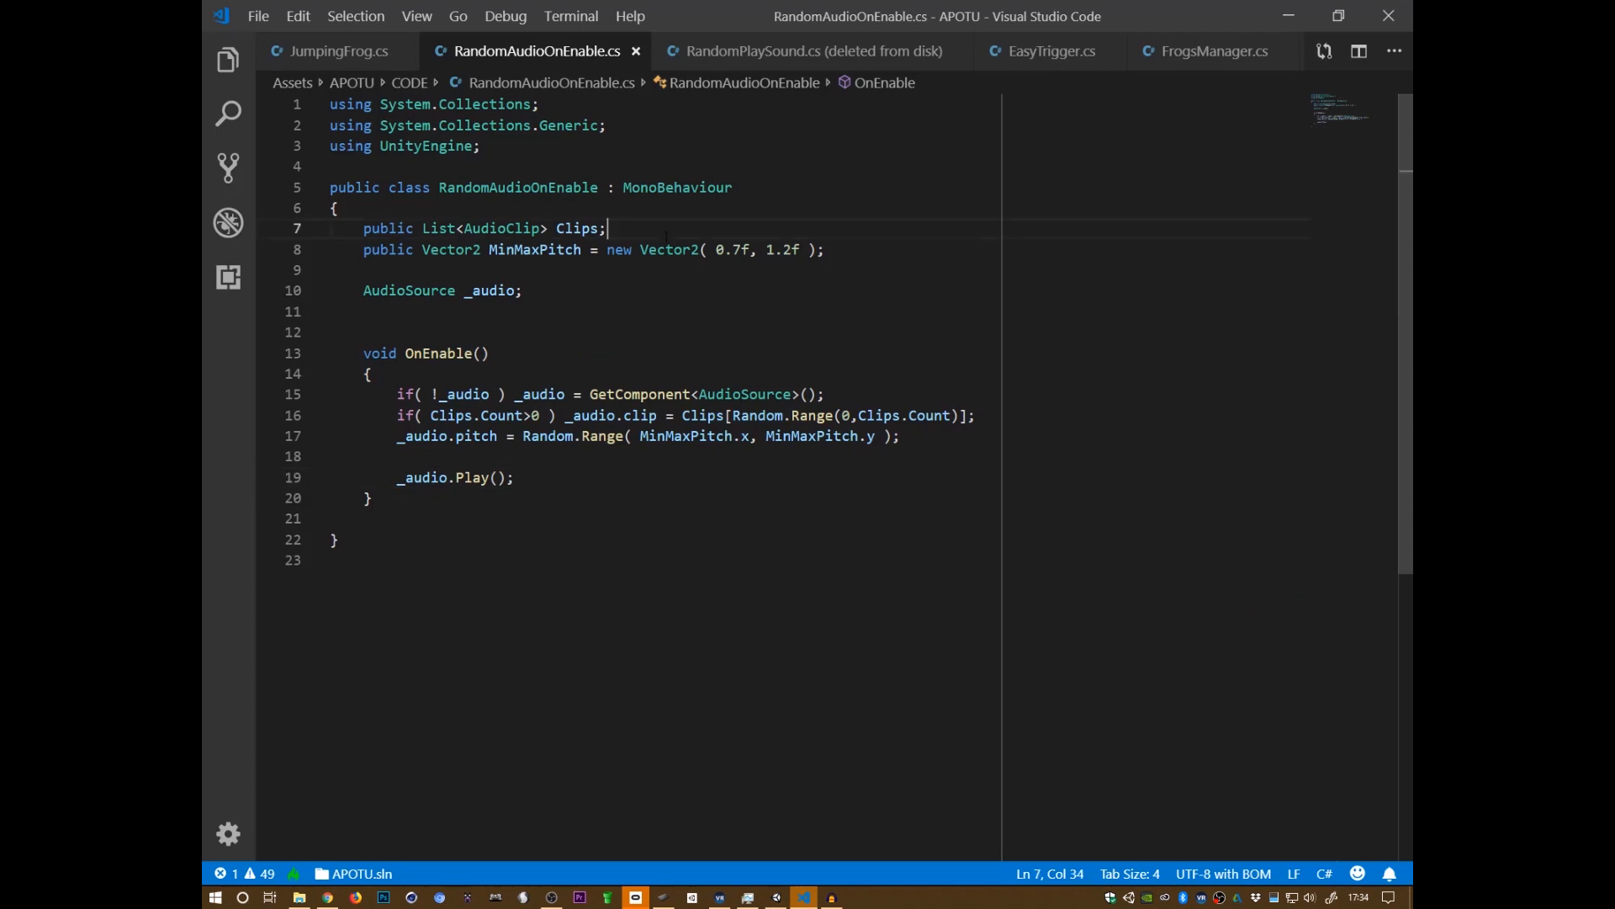
key(Return)
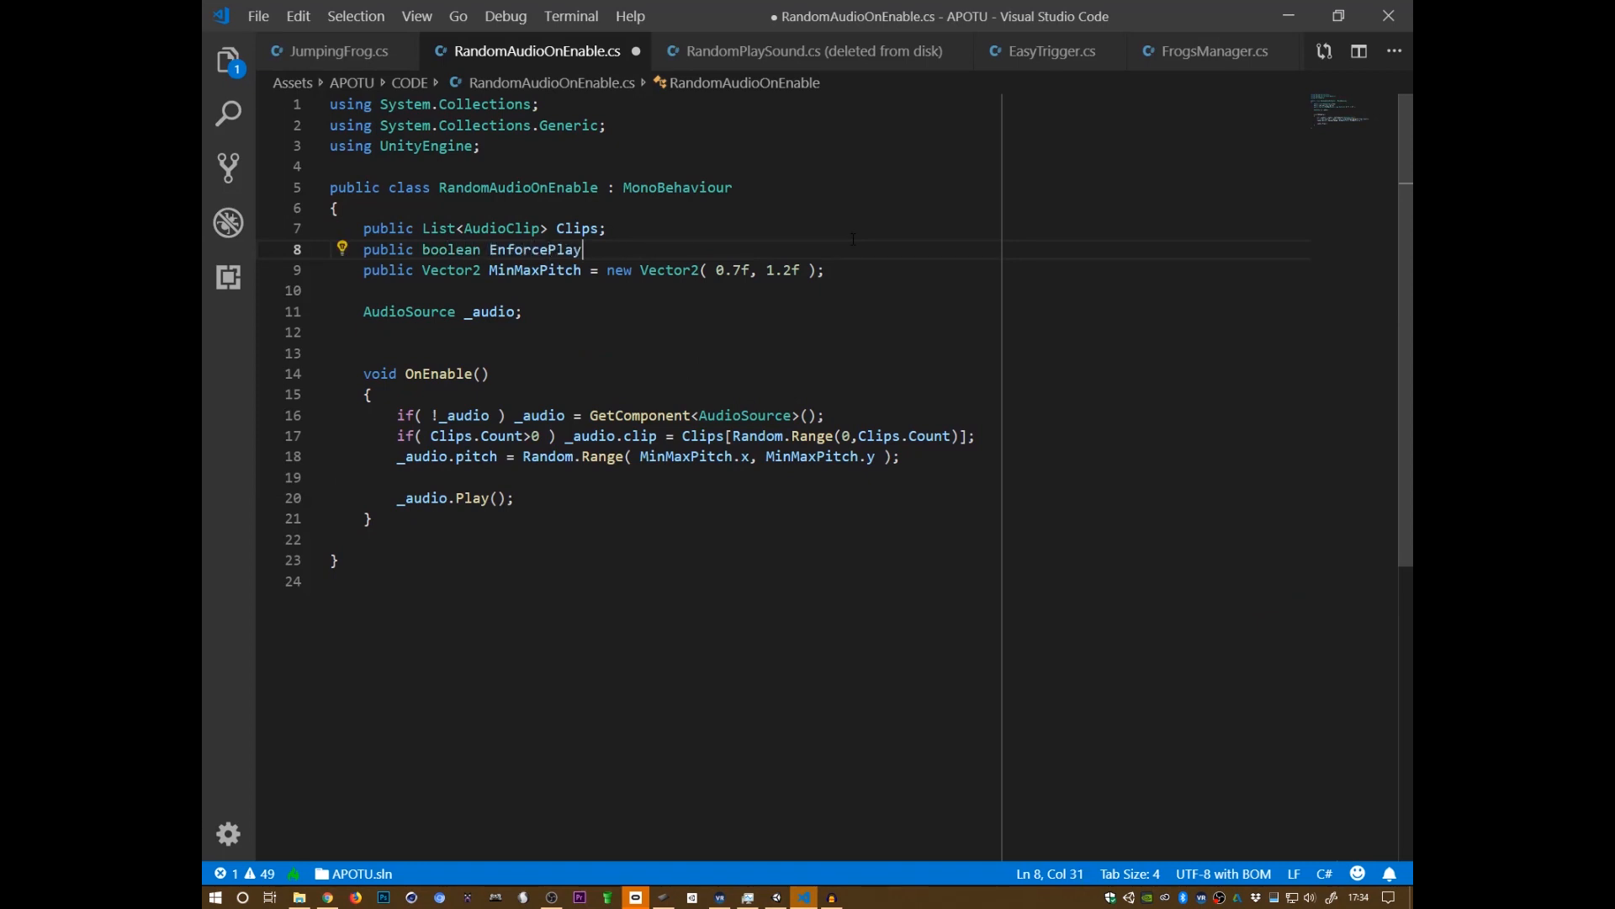
text(public boolean EnforcePlay = true)
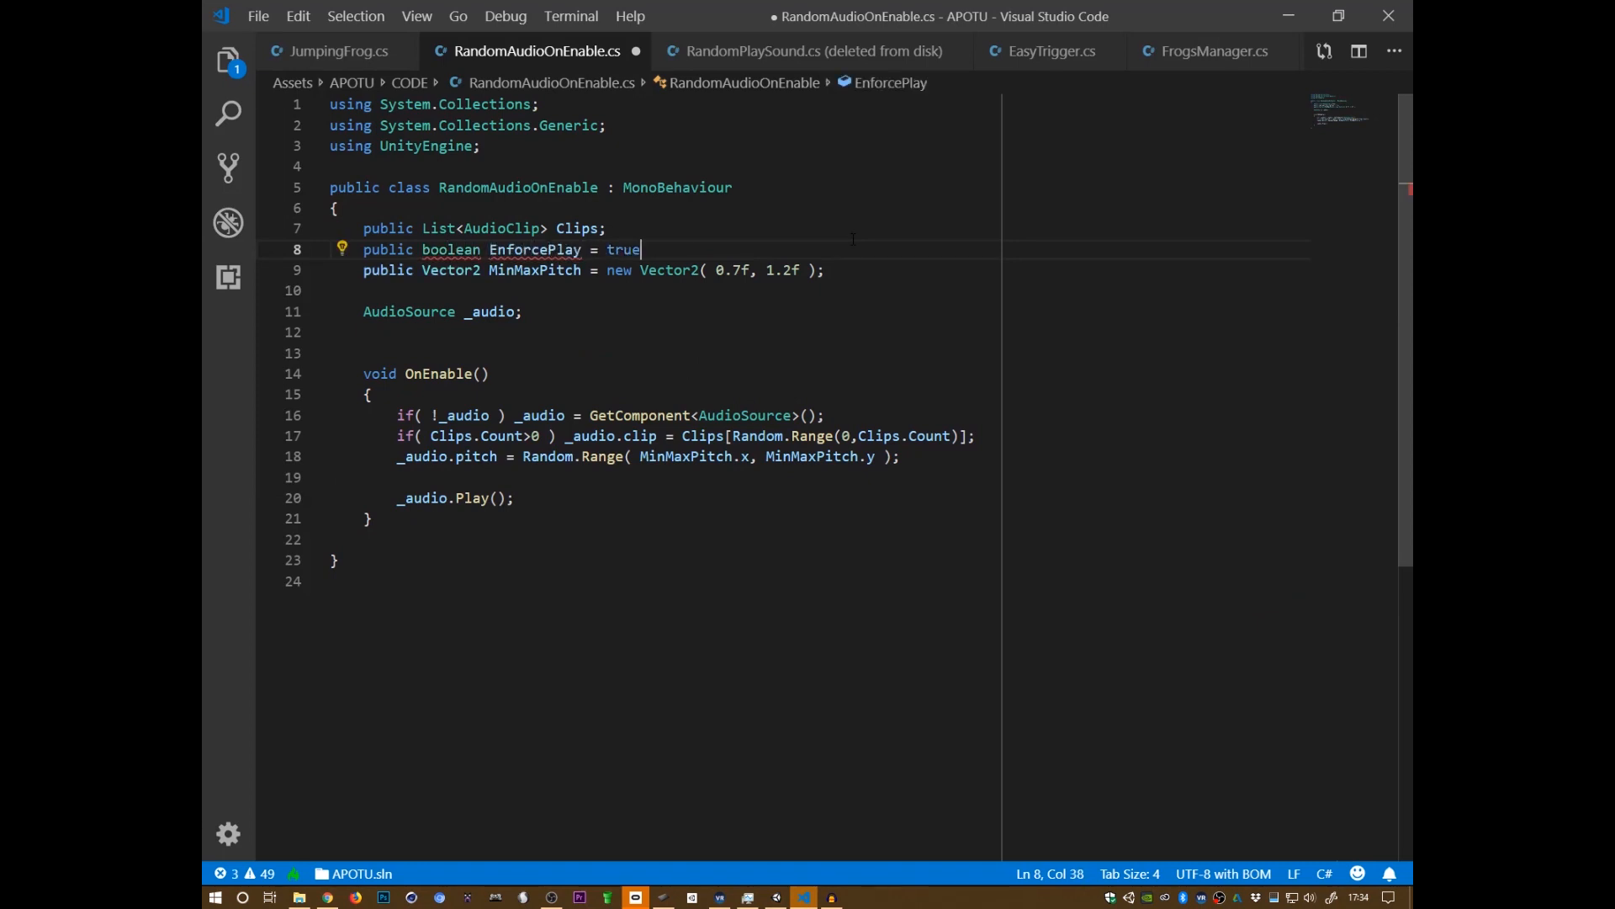
text(;)
key(ctrl+s)
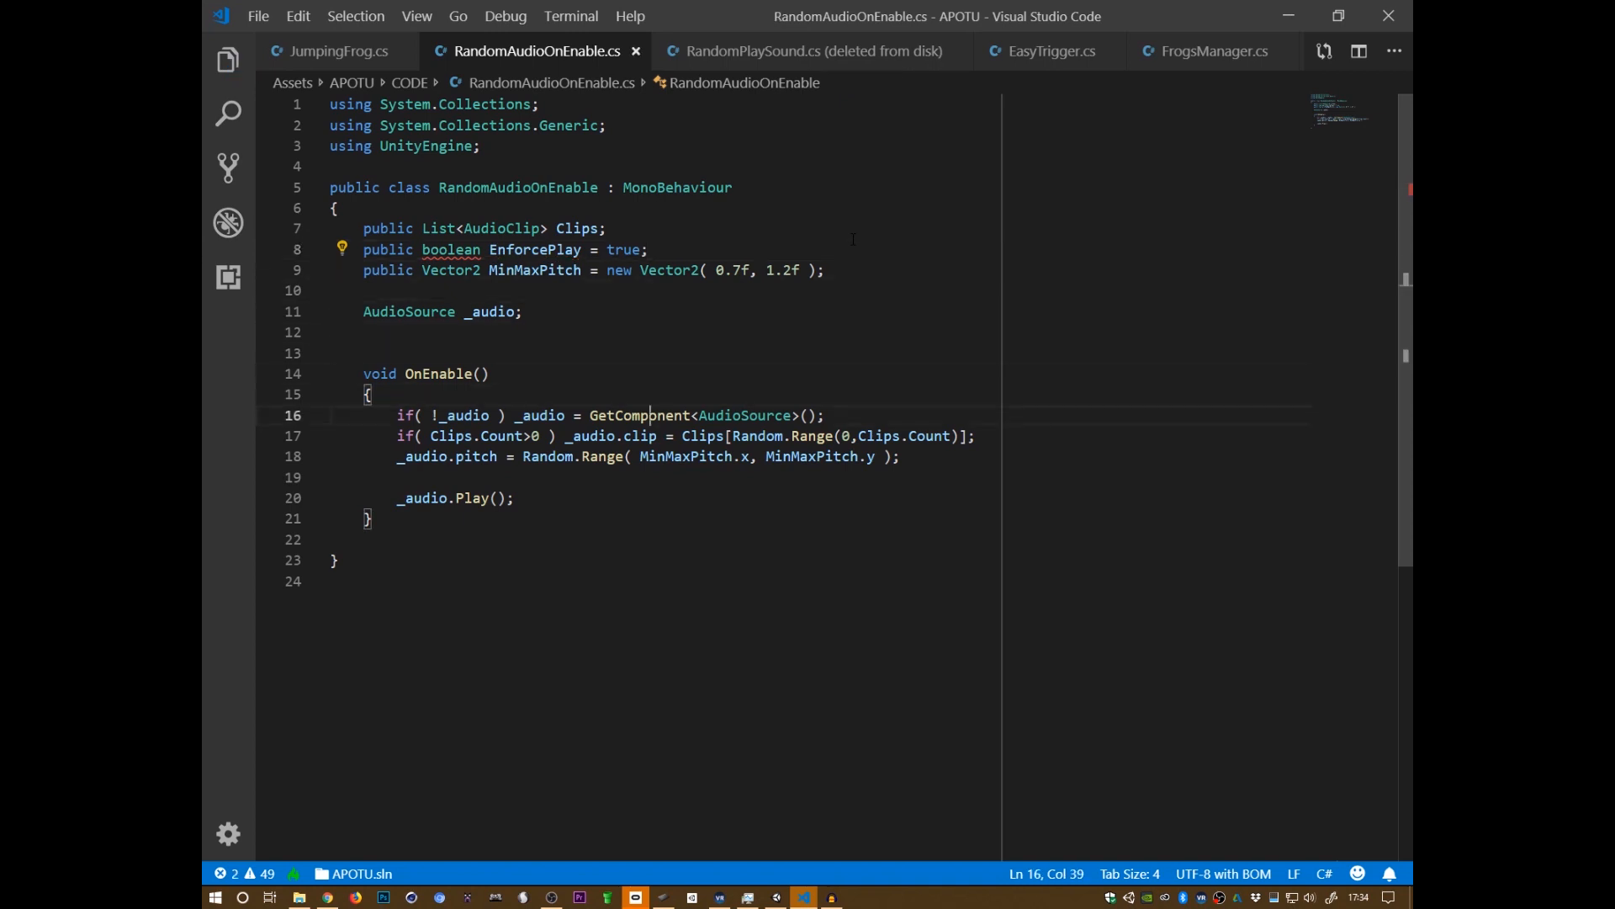
- Insert the condition if( EforcePlay ) before _audio.Play(); at the end of OnEnable
key(Up)
key(End)
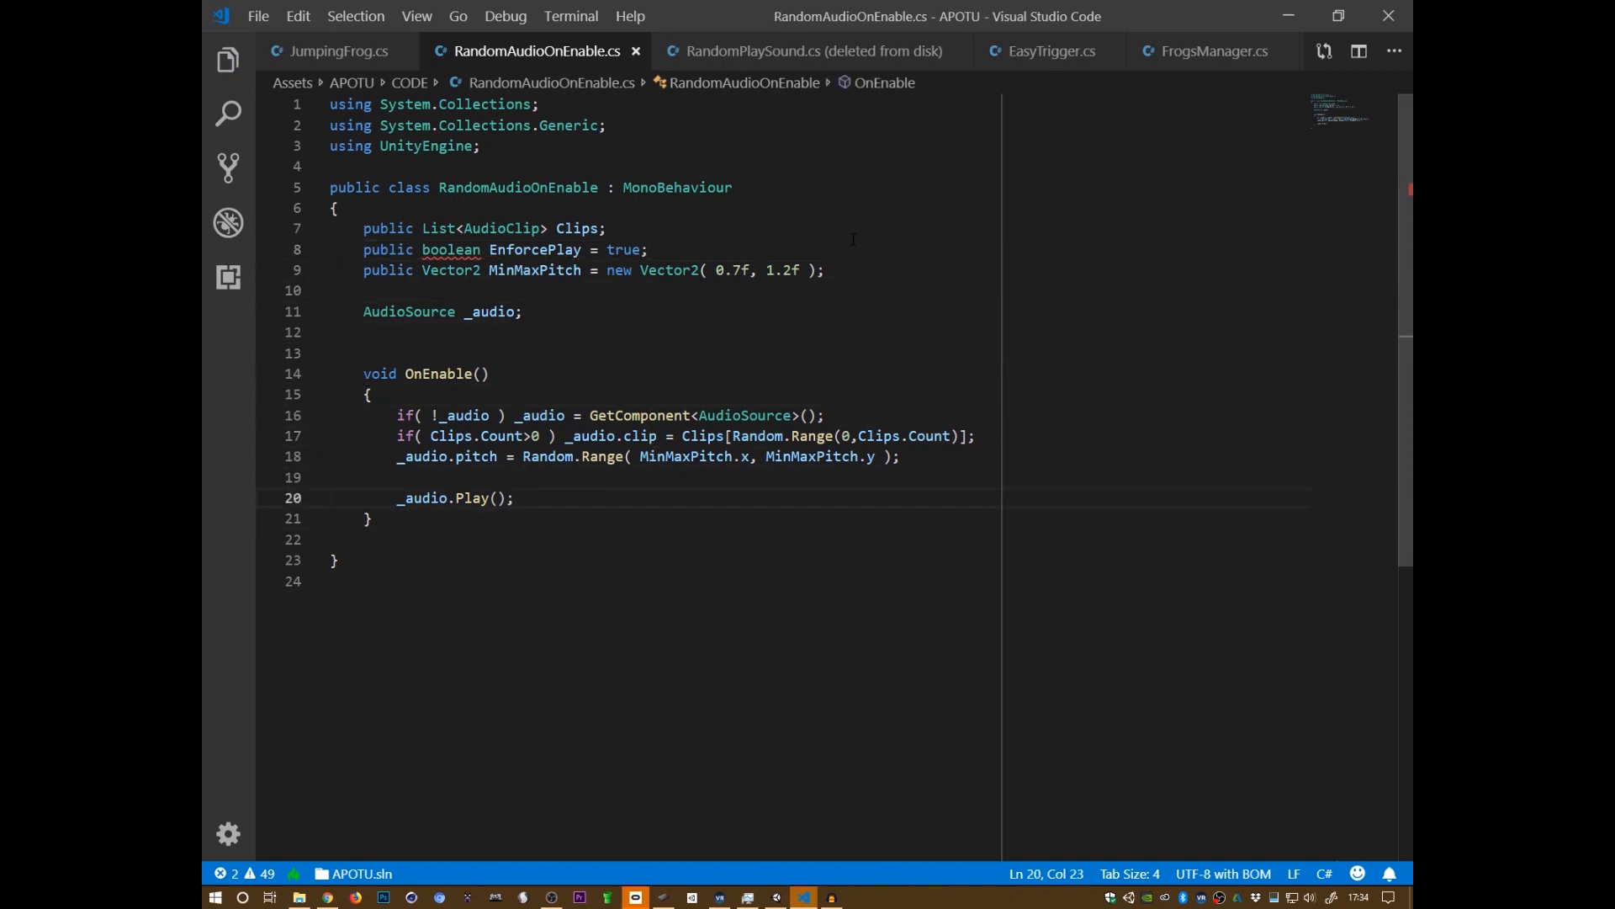
key(Home)
text(if)
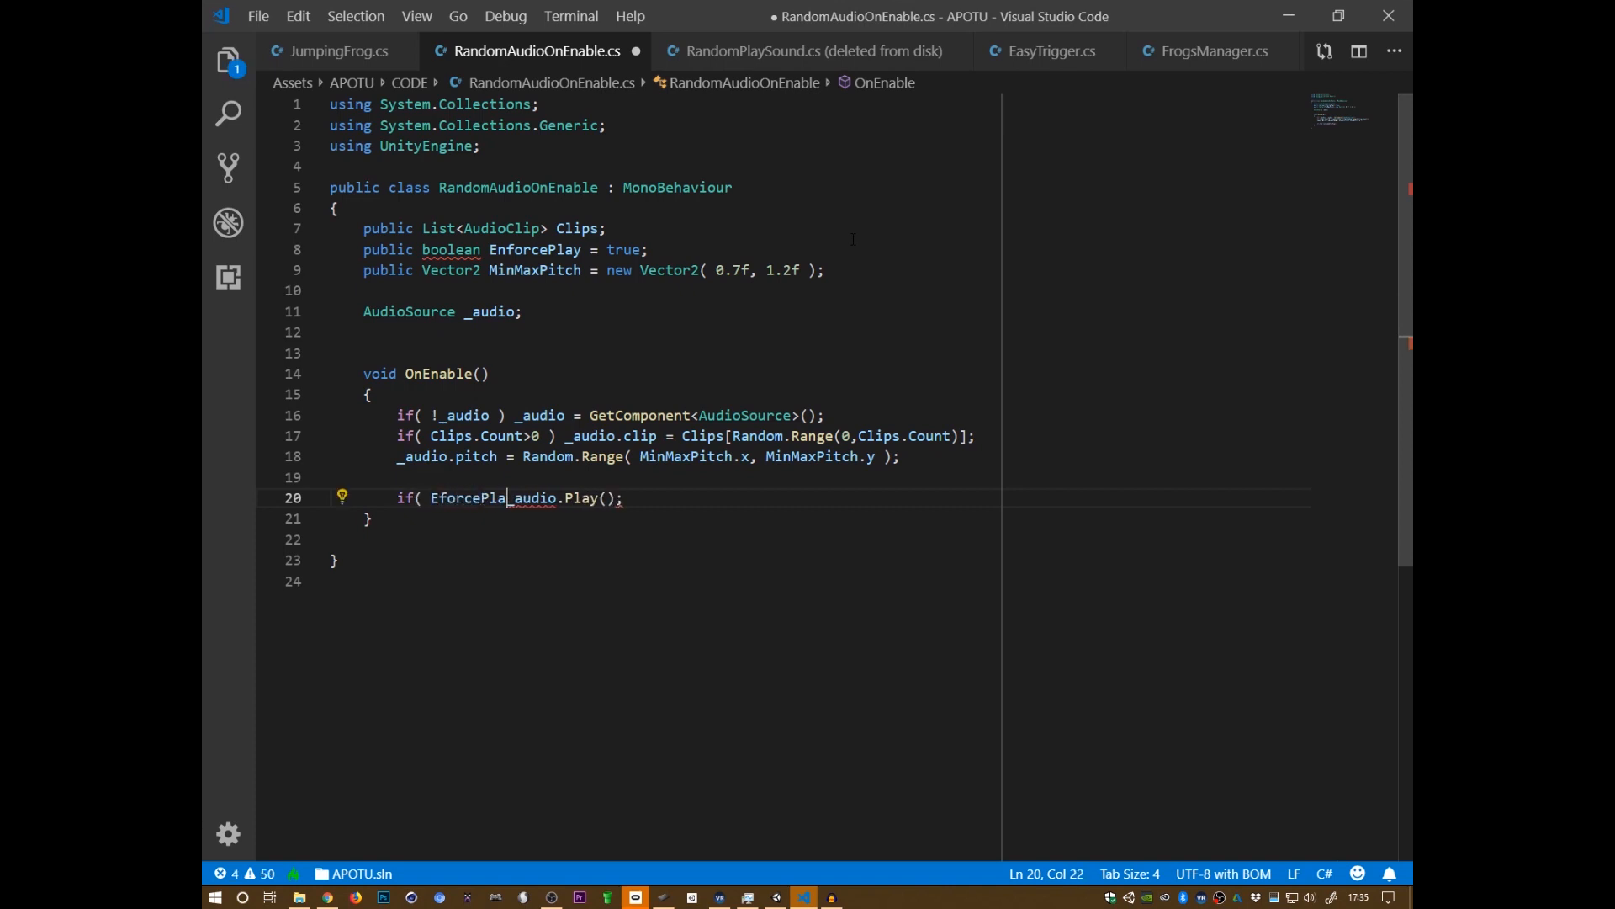
text(( EforcePlay ))
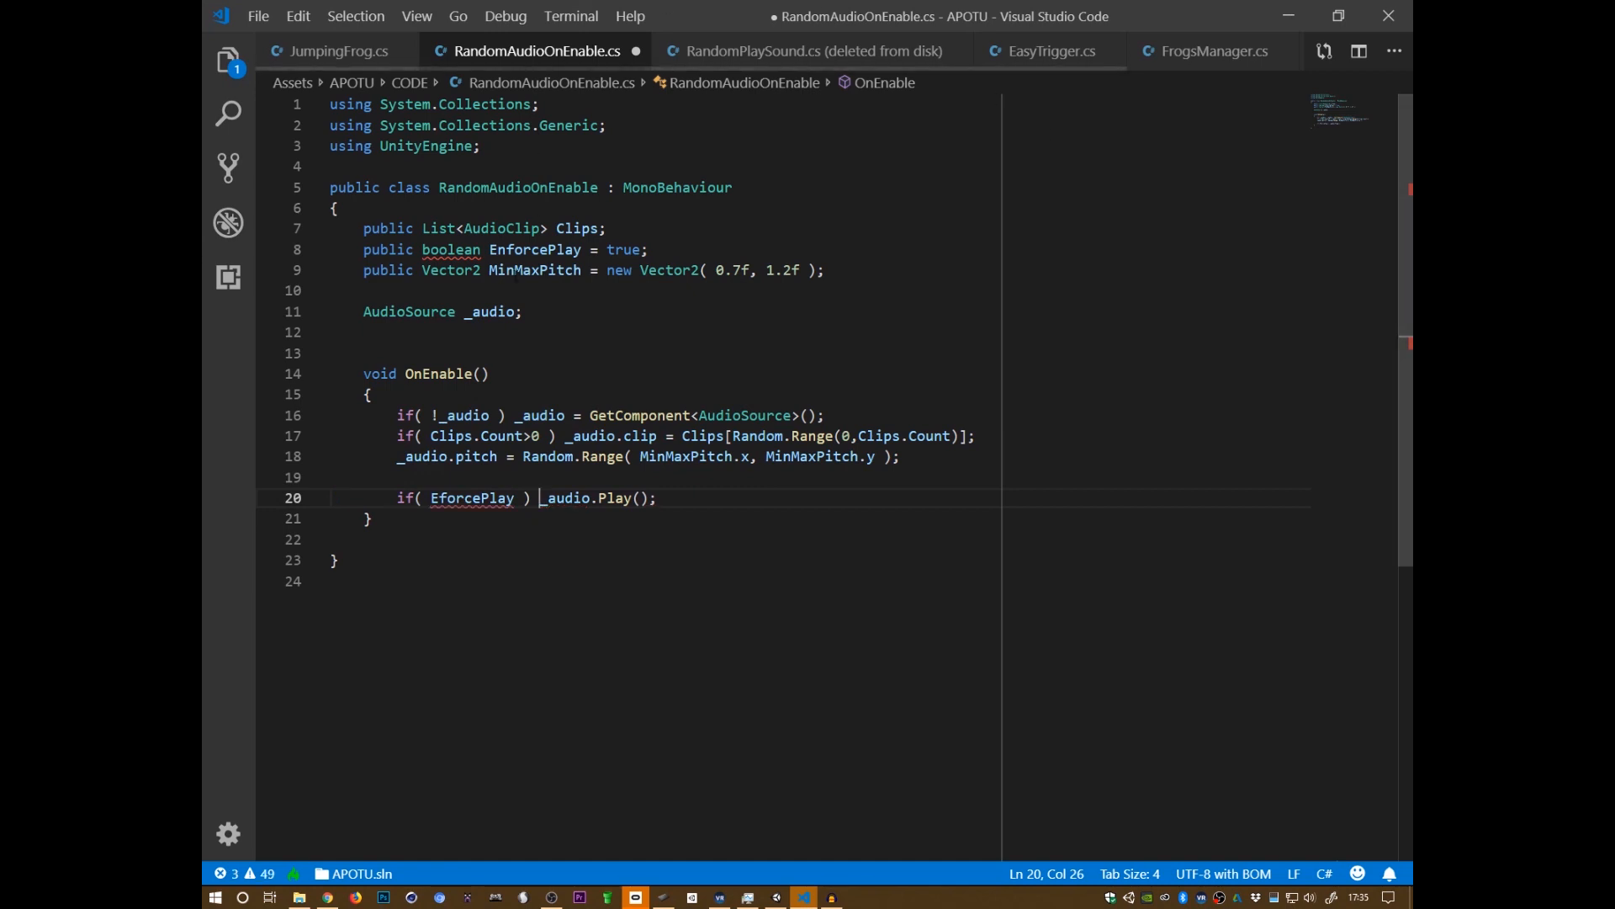
- Change the EnforcePlay field's type to bool, correct the condition's name to EnforcePlay, save the script, and return to Unity
drag(458, 249, 480, 249)
key(BackSpace)
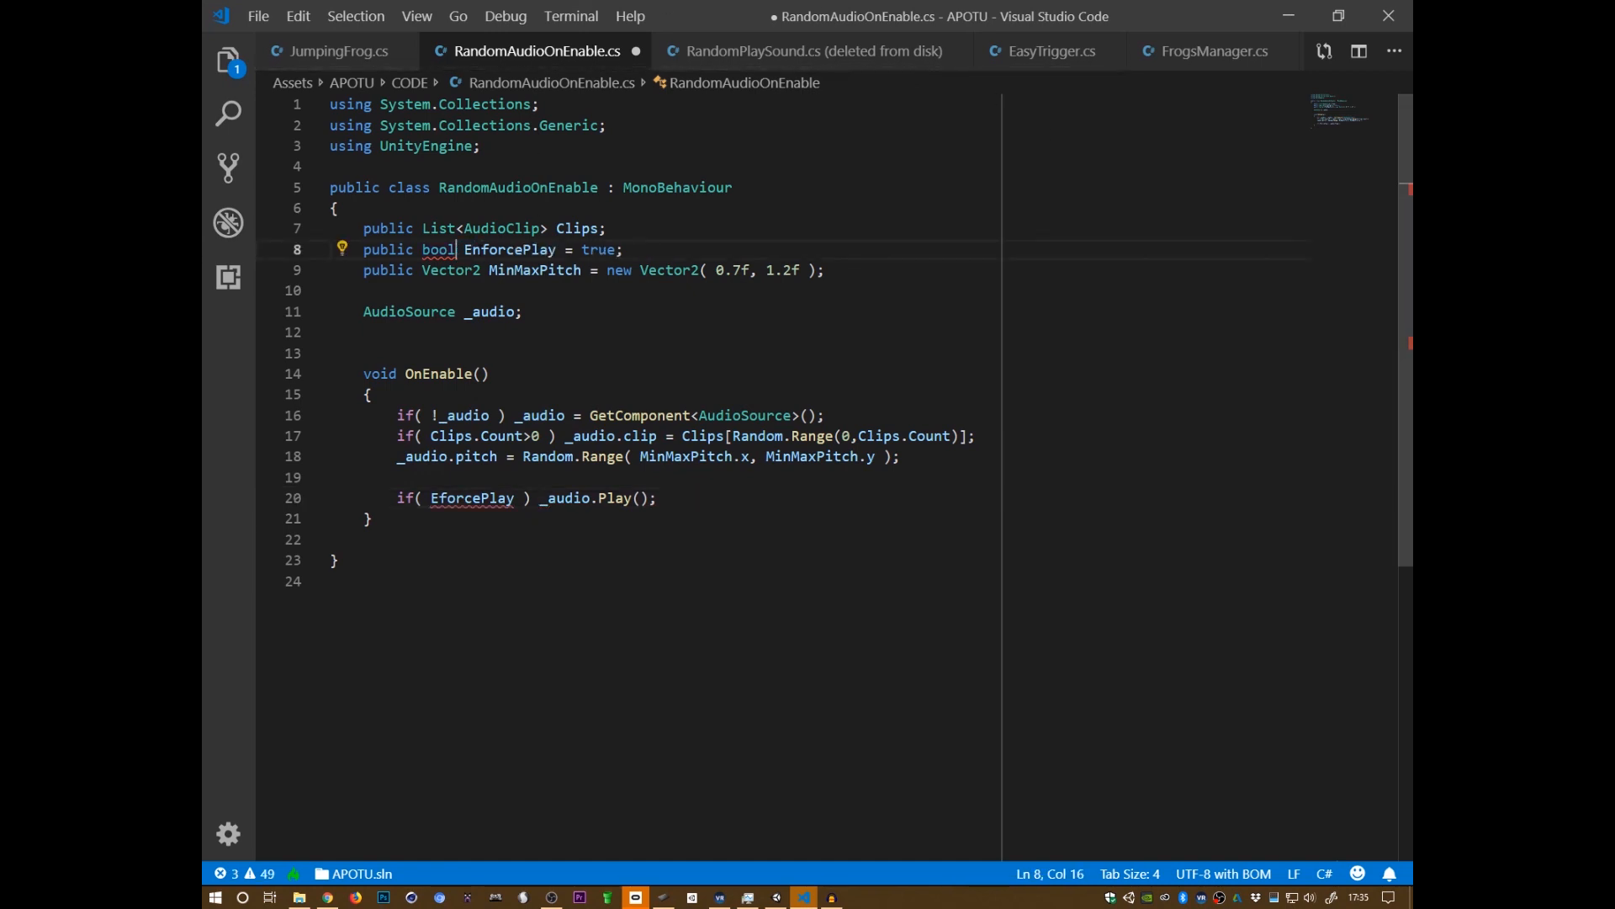
key(ctrl+s)
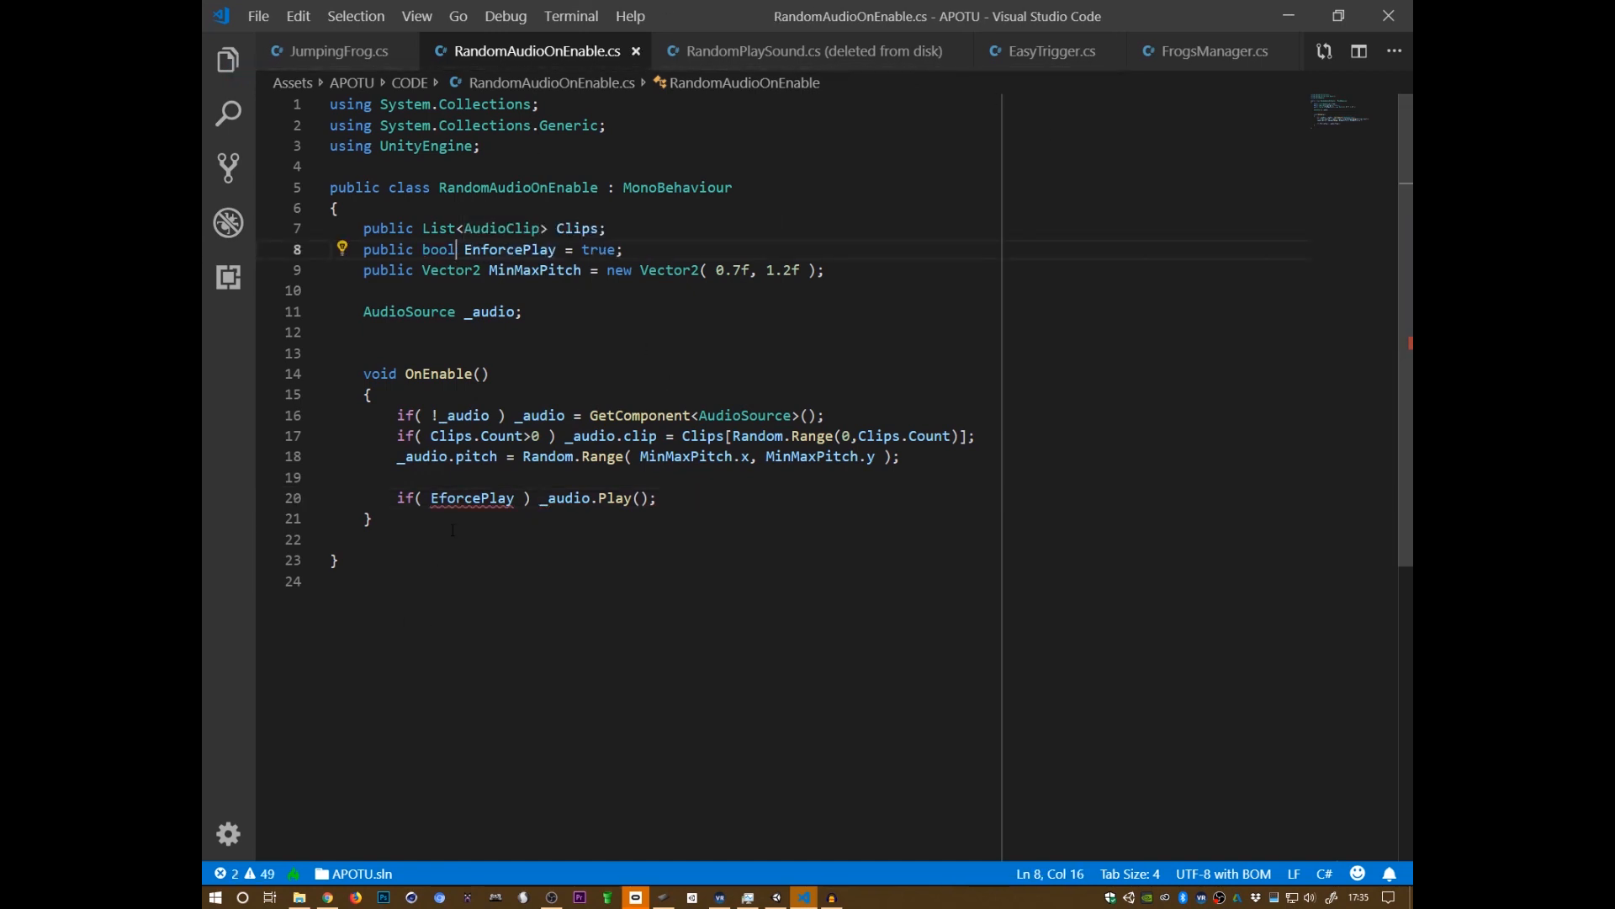
click(439, 497)
text(n)
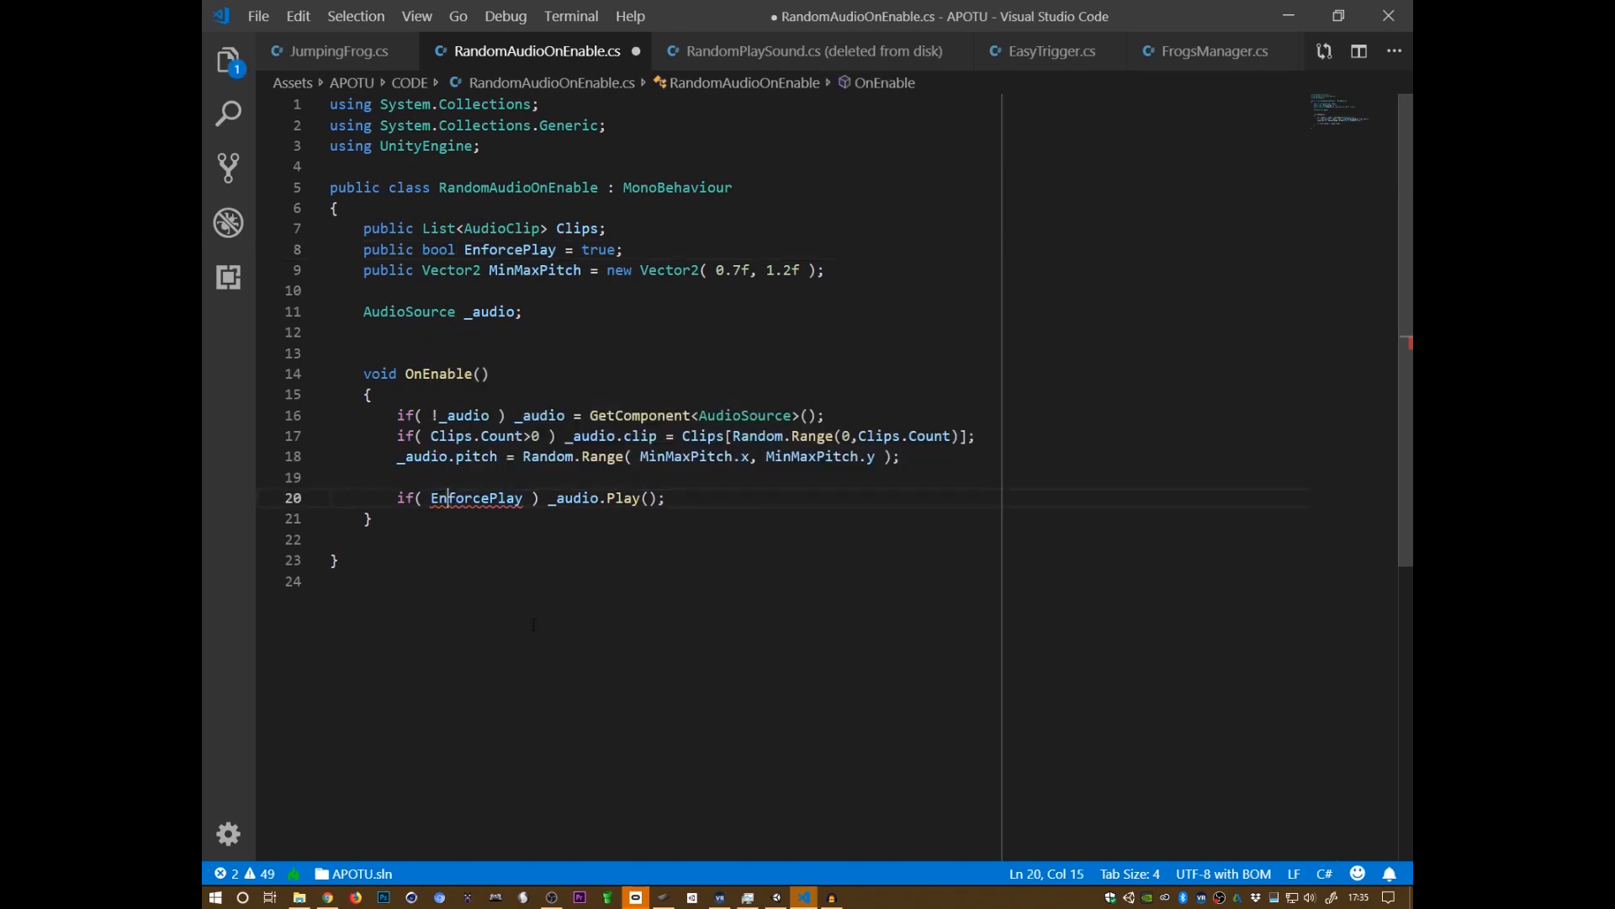
key(ctrl+s)
key(alt+Tab)
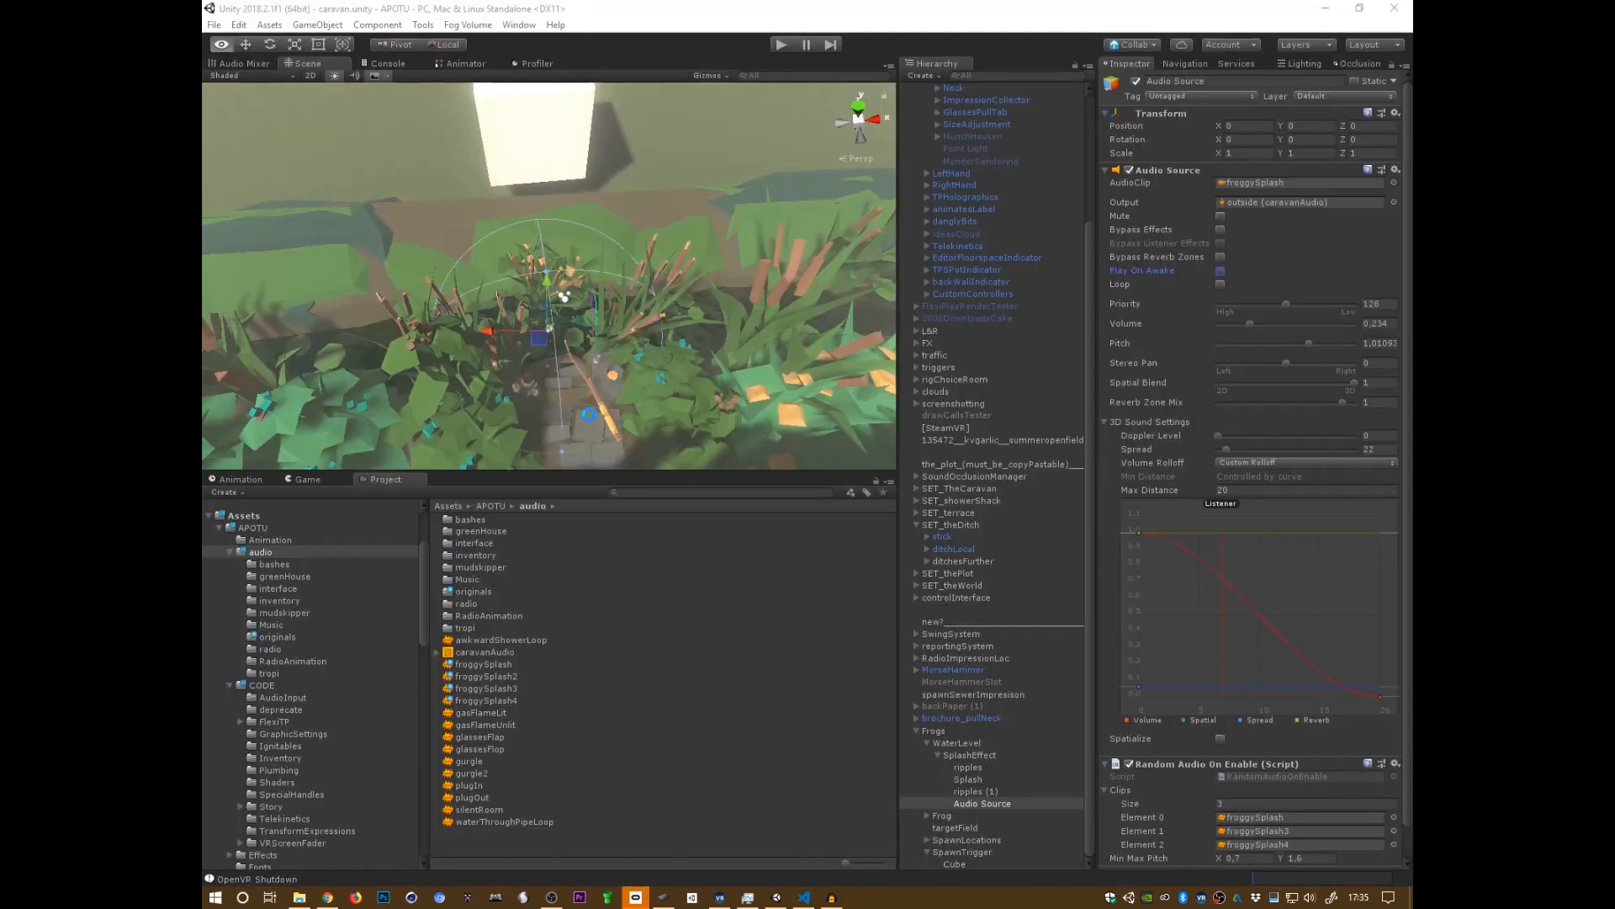